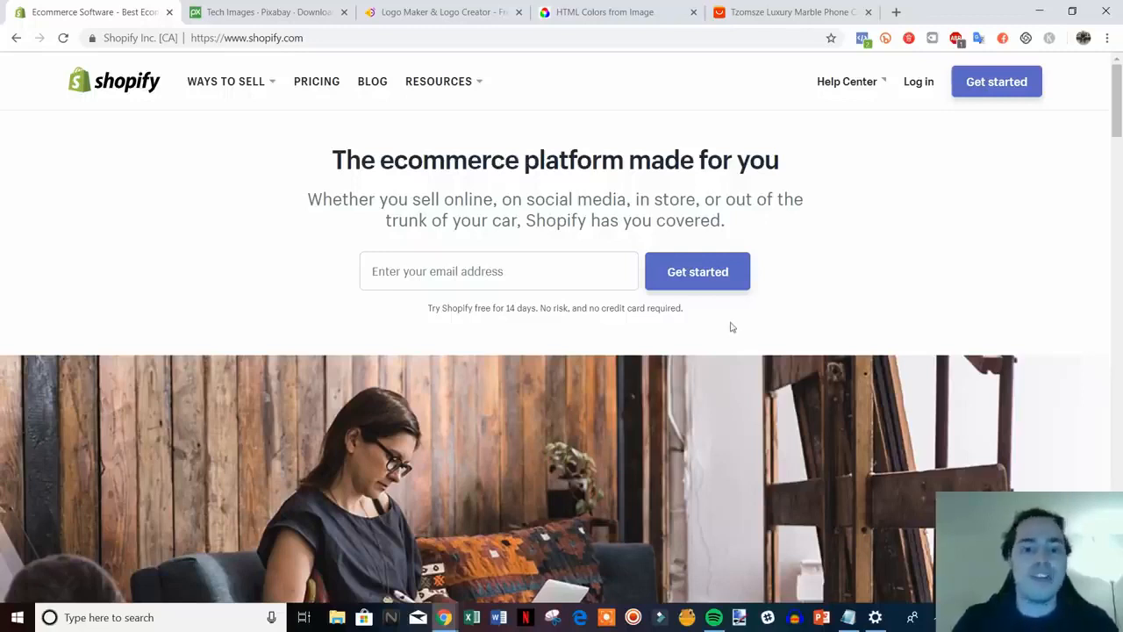
Enter the email address in the homepage free-trial signup field
left_click_drag(694, 319, 299, 173)
left_click(300, 173)
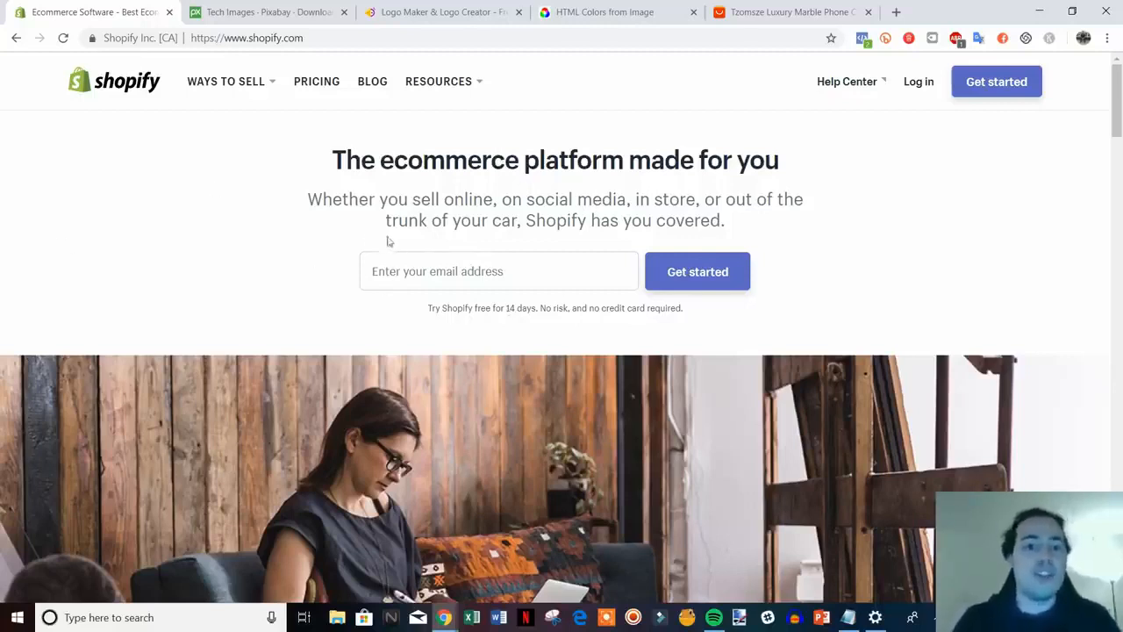
left_click(448, 270)
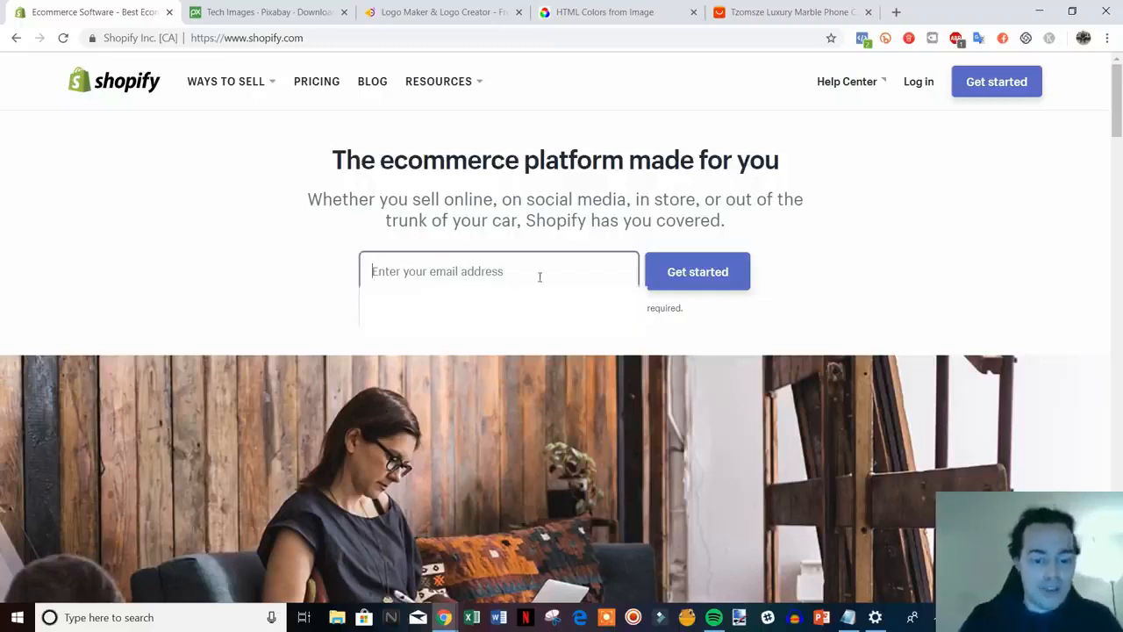
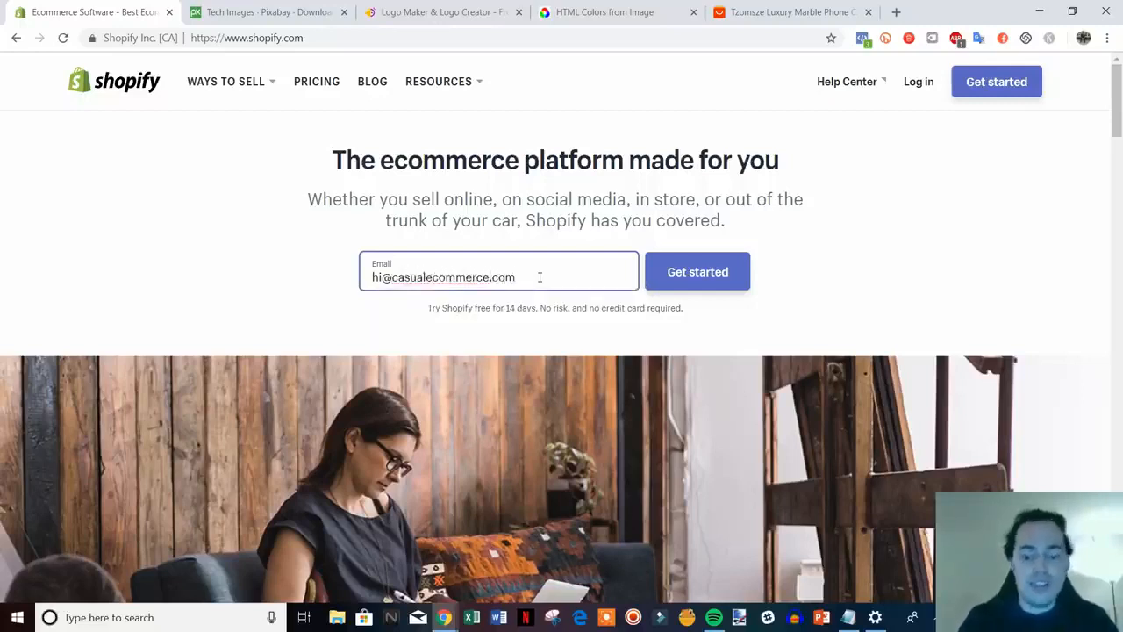
Start the free trial with a password and the store name tech-space-online
left_click(690, 278)
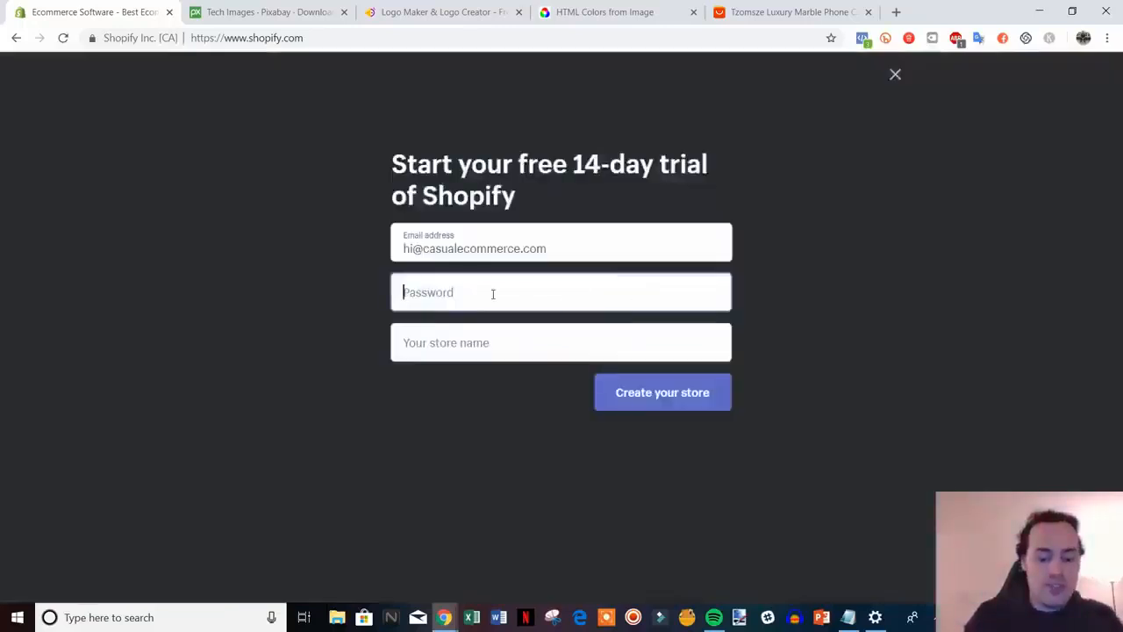
type("••")
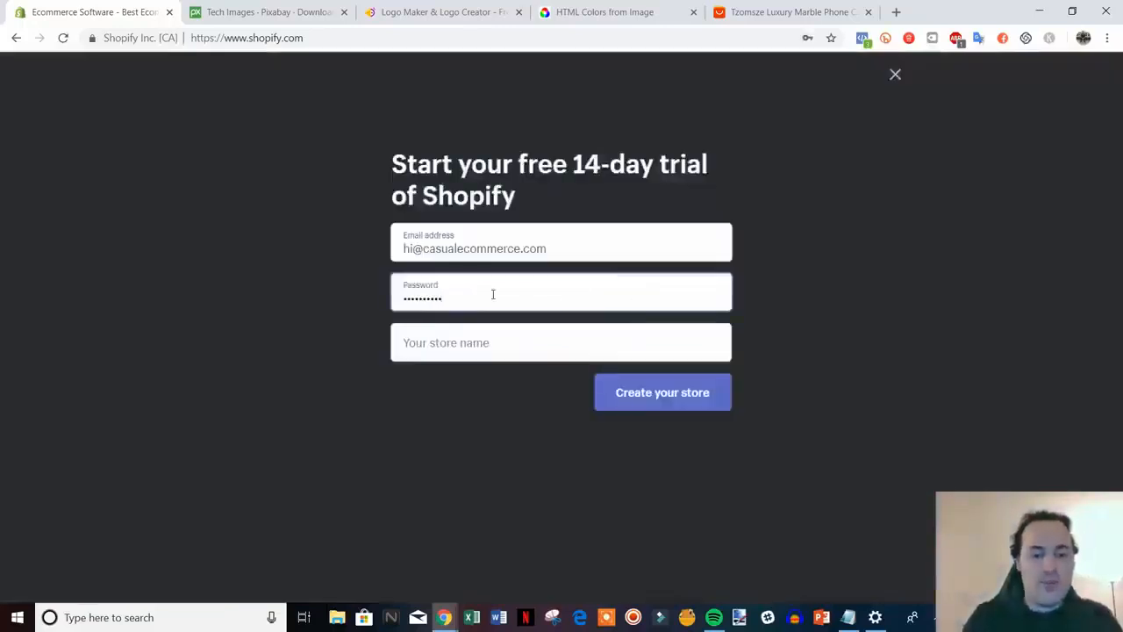
left_click(498, 343)
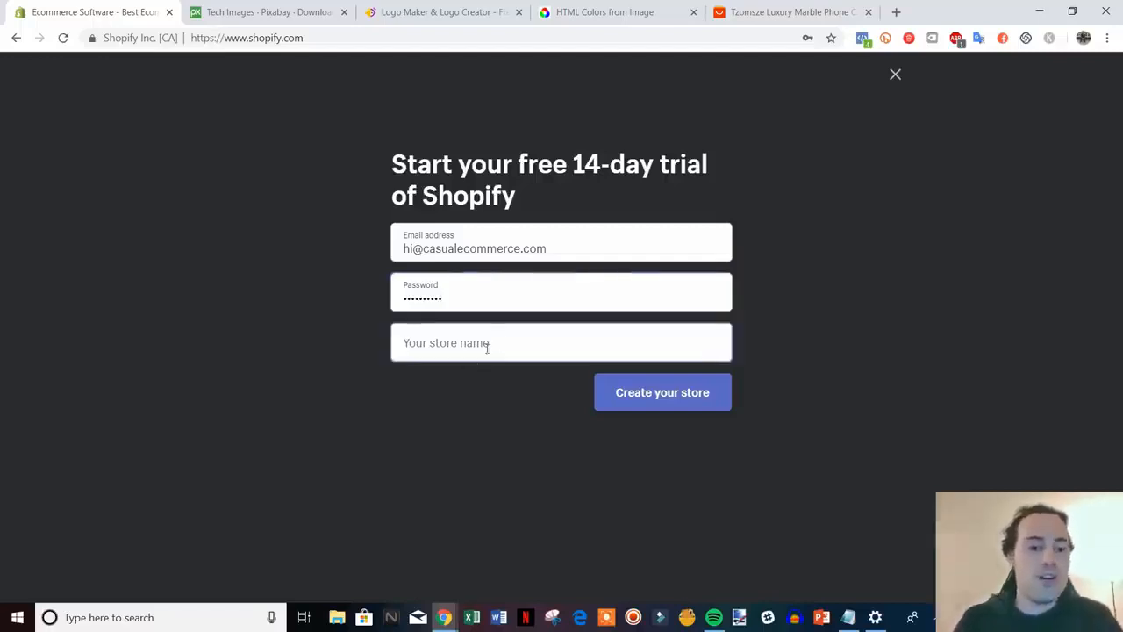
left_click(495, 342)
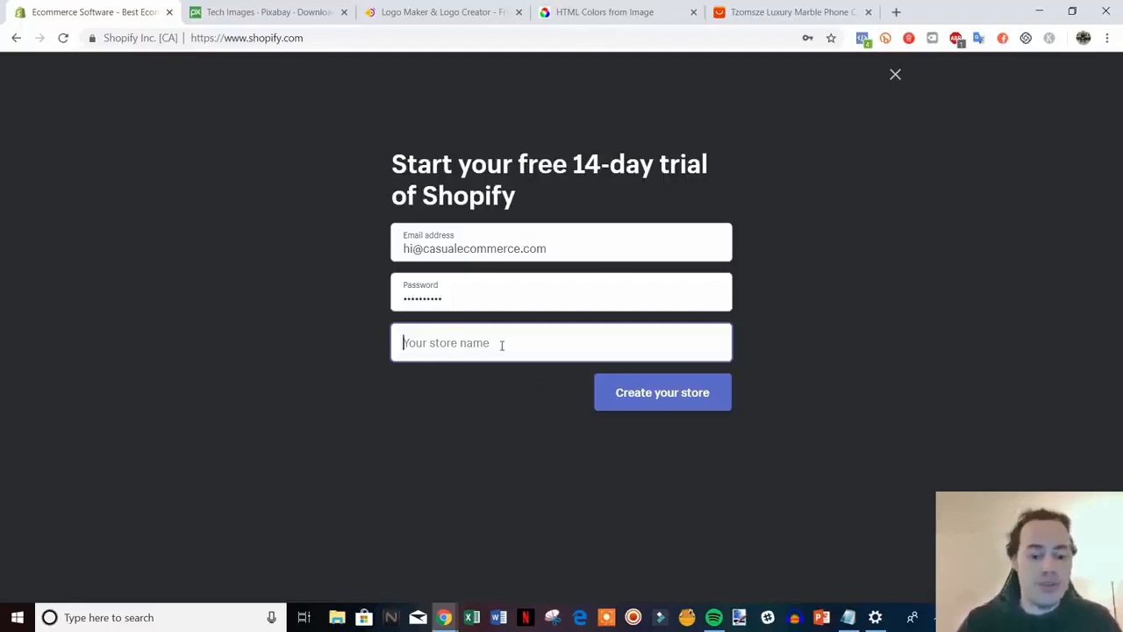
type("tec")
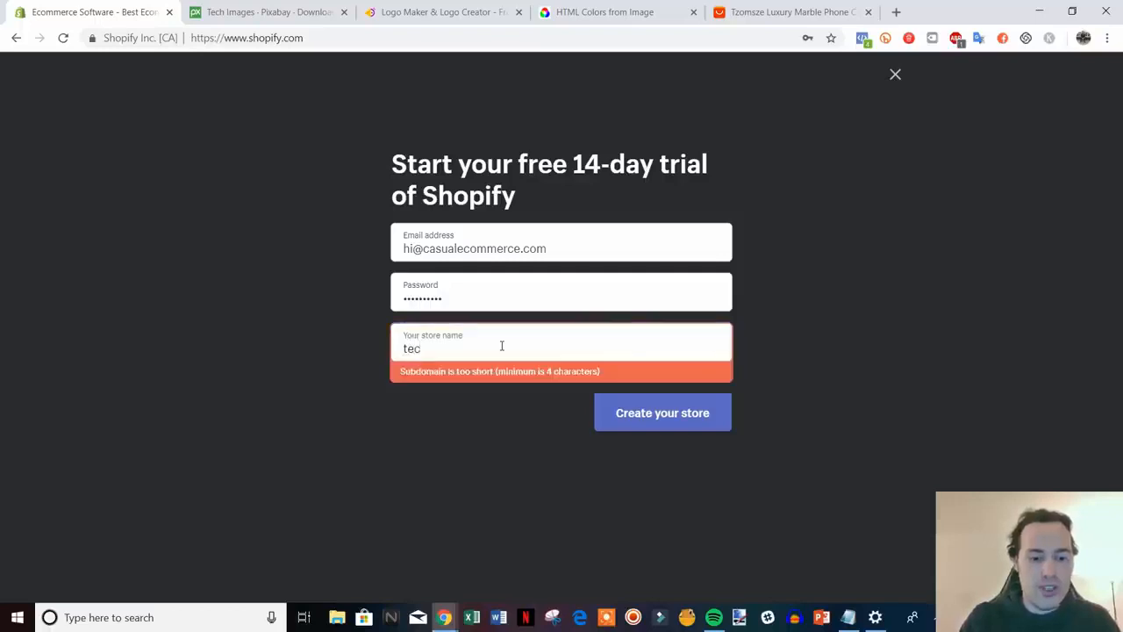
type("h-space")
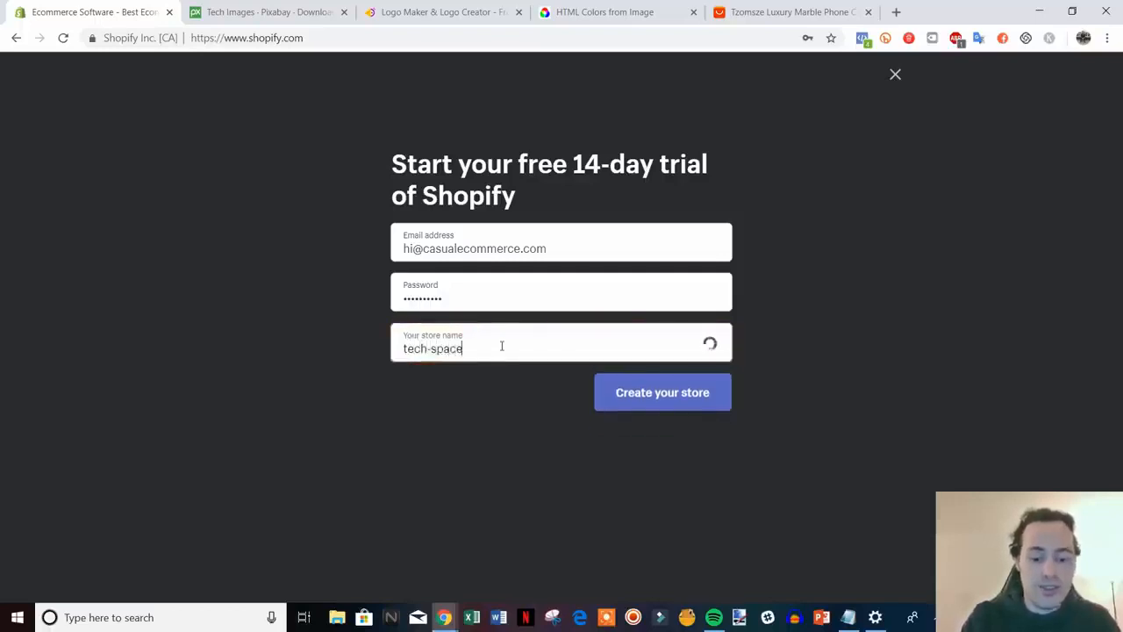
type("-online")
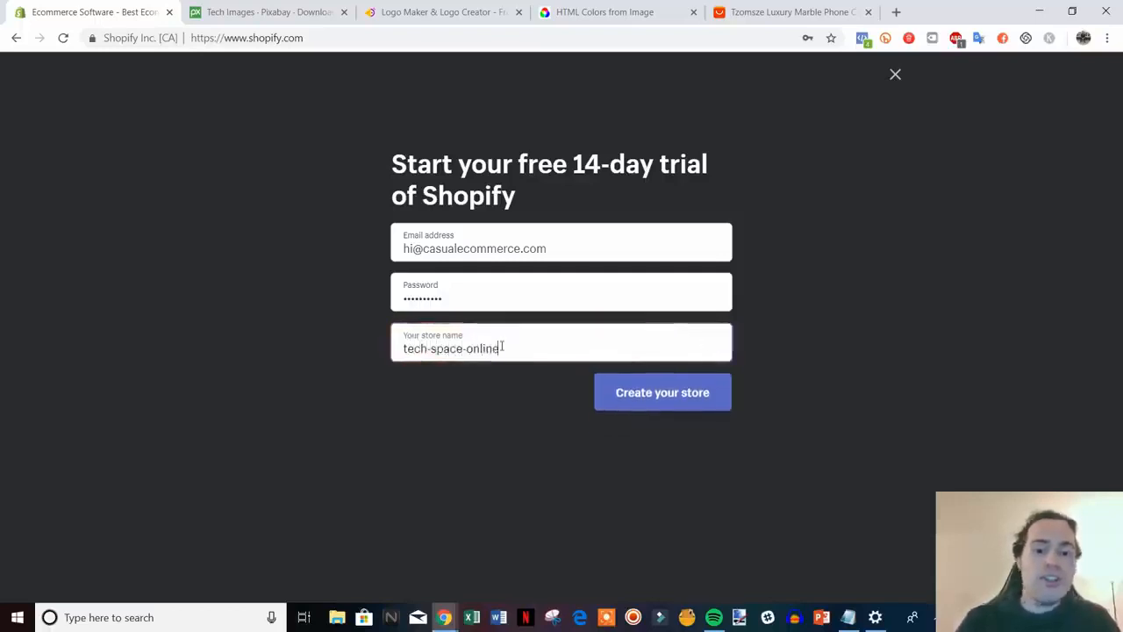
Create the store, answering 'I'm just playing around' and $50,000–$250,000 USD revenue
left_click(653, 395)
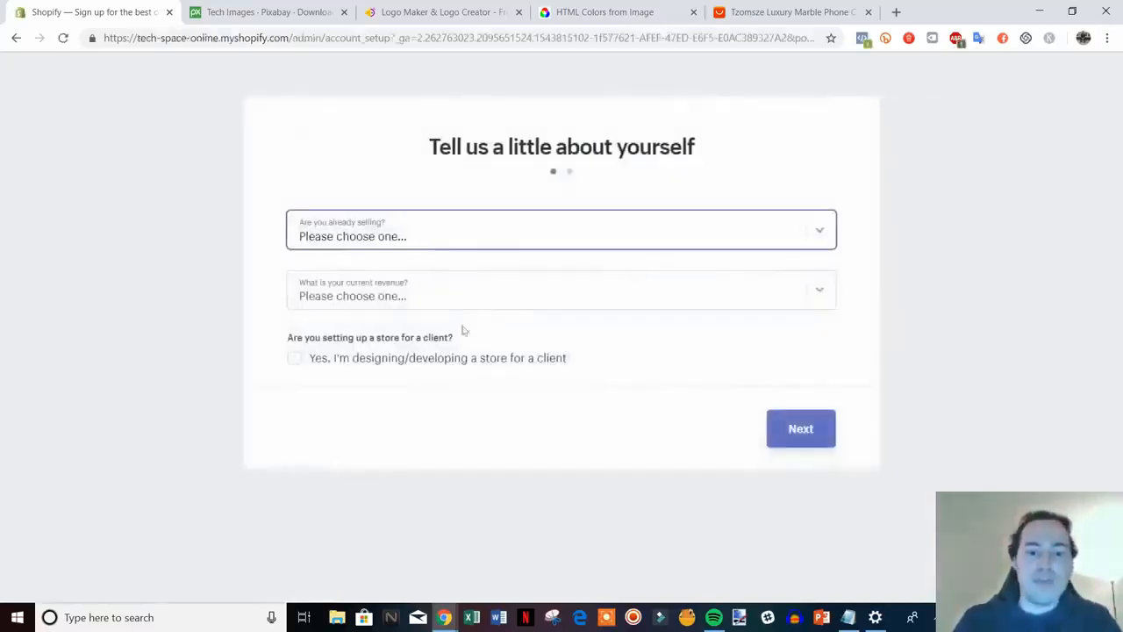
left_click(686, 232)
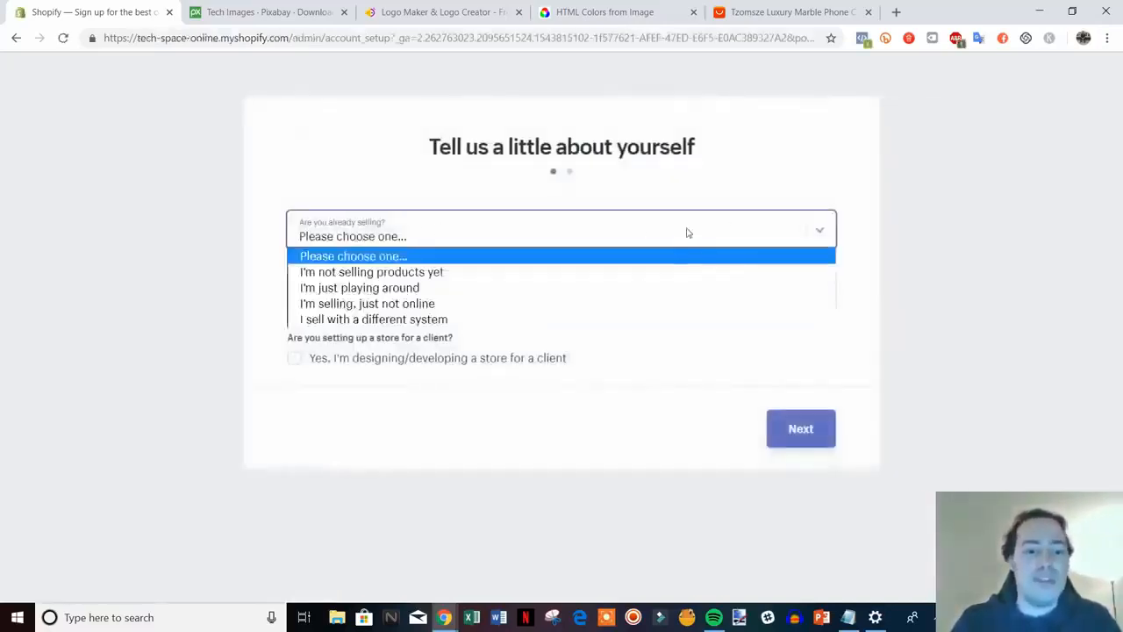
left_click(458, 289)
left_click(622, 300)
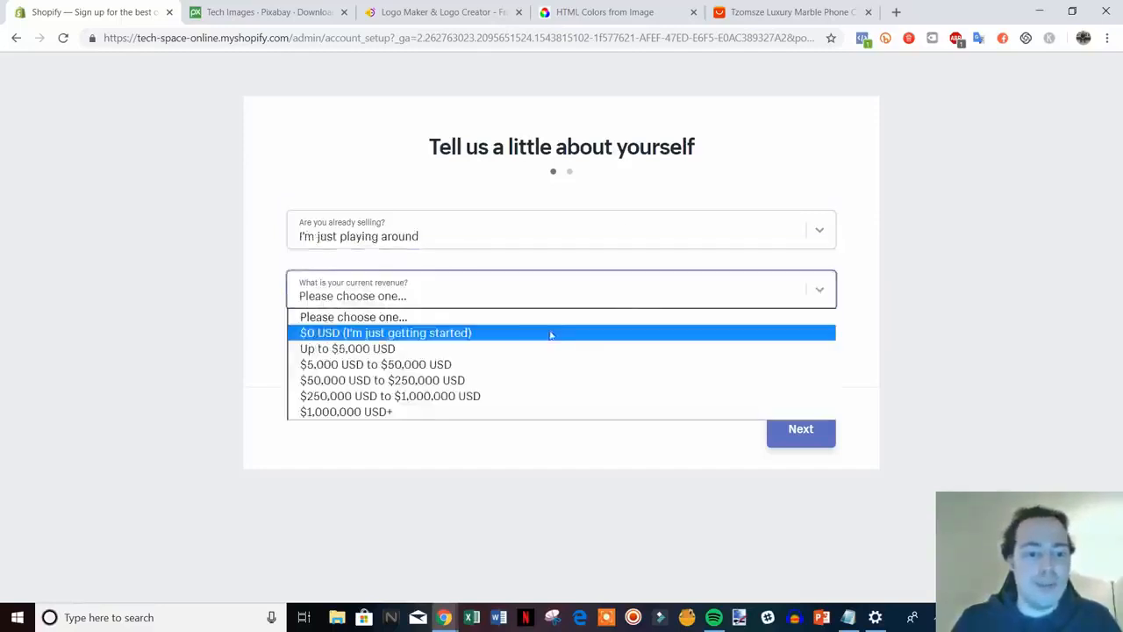
left_click(503, 379)
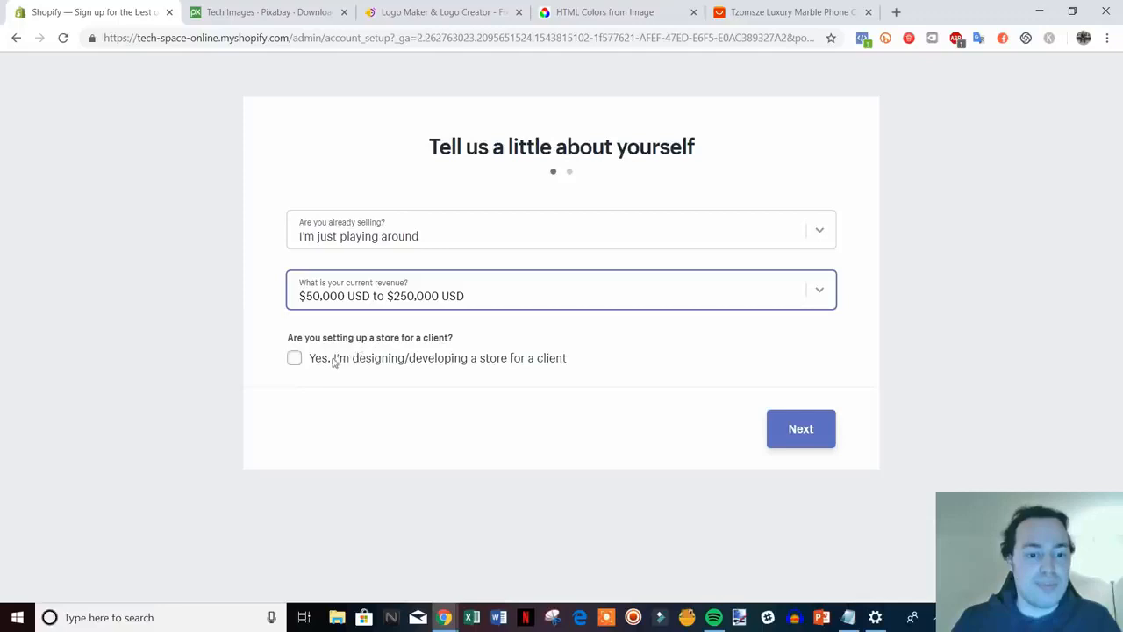
left_click(799, 430)
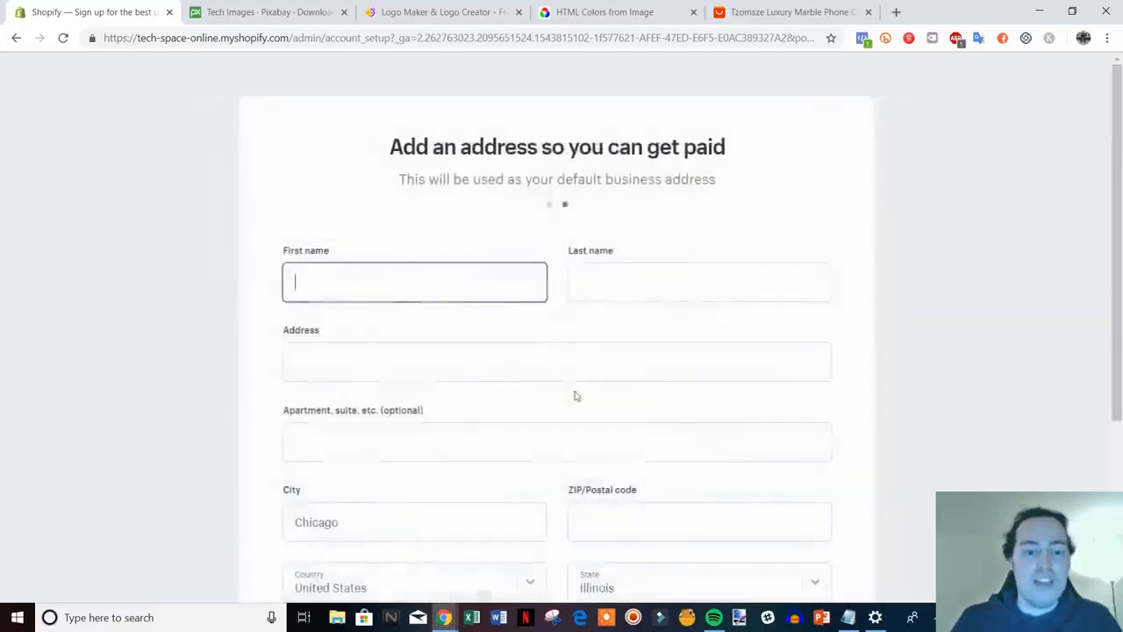
Submit the business address, adding the ZIP/postal code flagged as missing
scroll(885, 315, "down", 1)
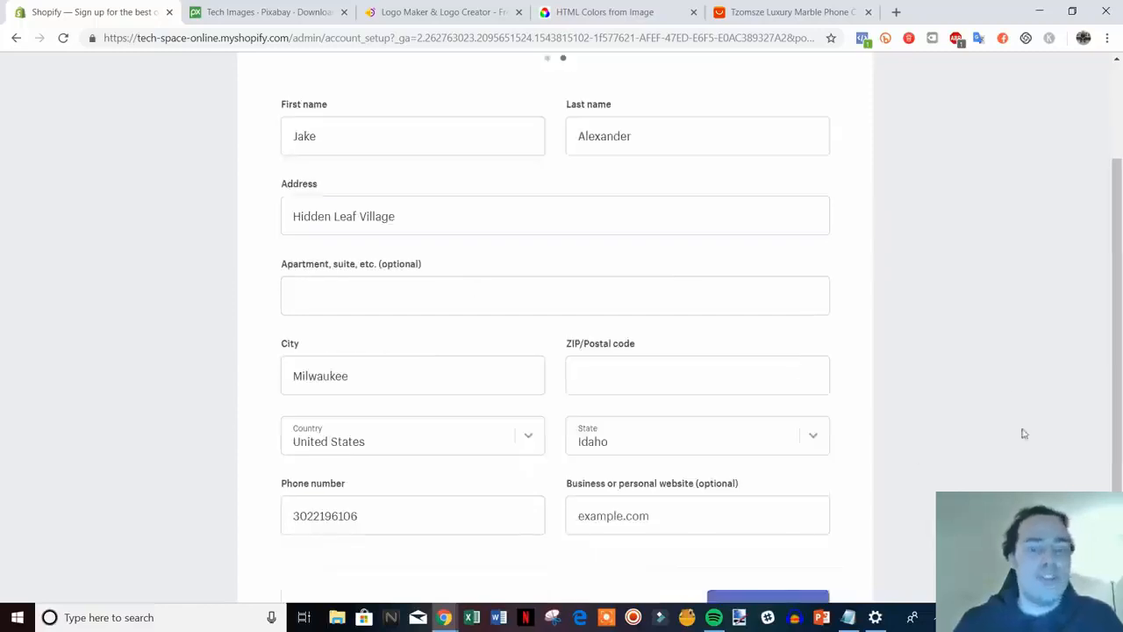
scroll(408, 325, "down", 1)
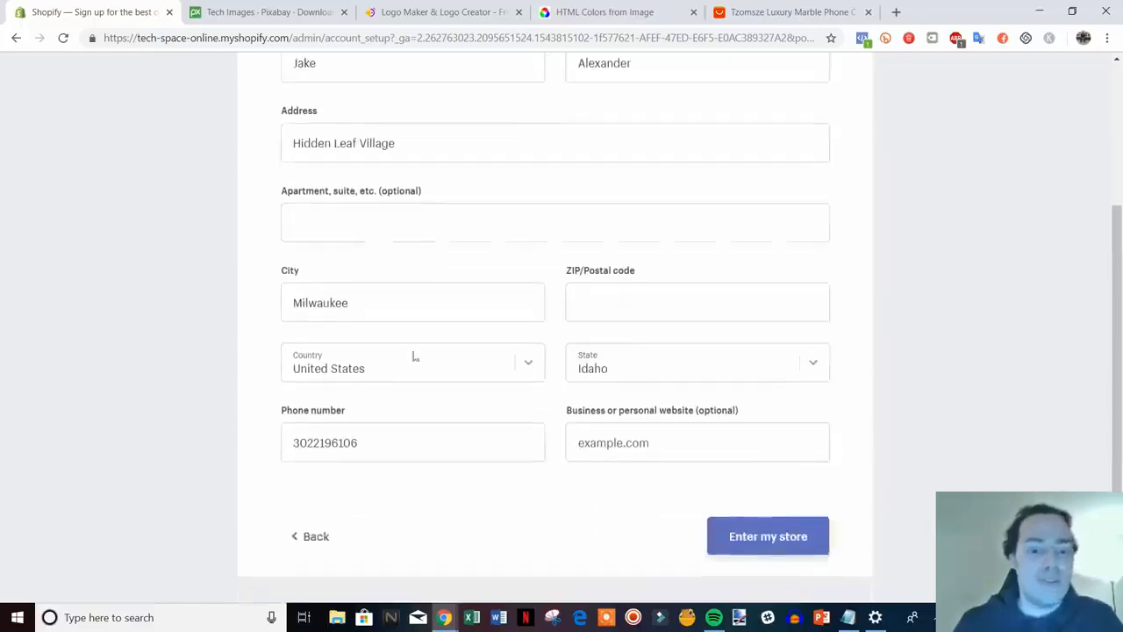
left_click(781, 538)
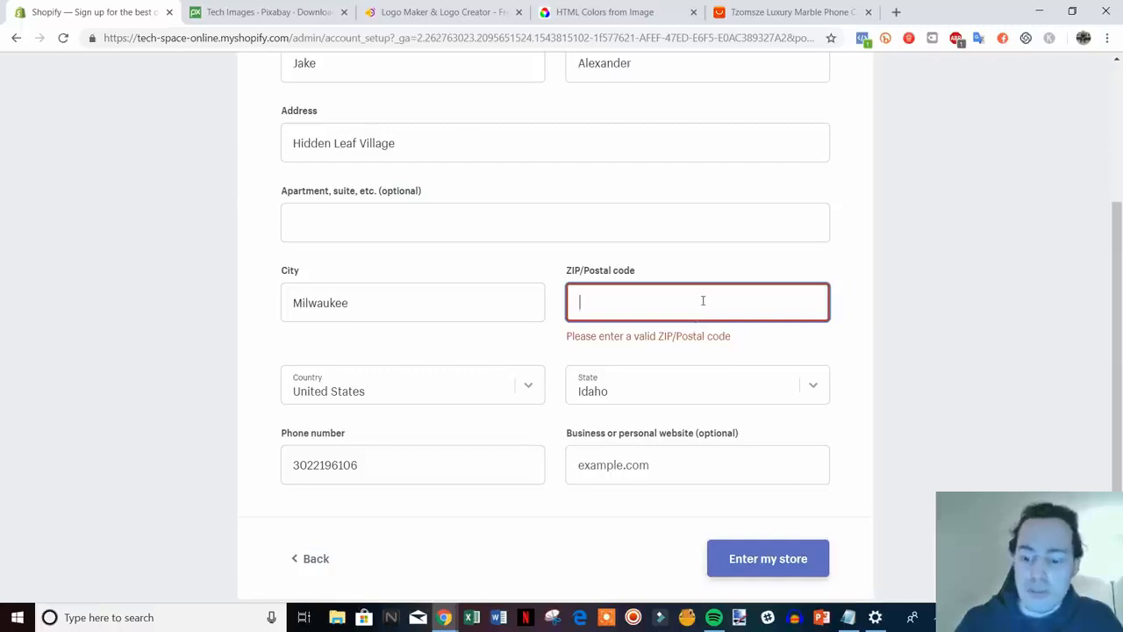
type("19948")
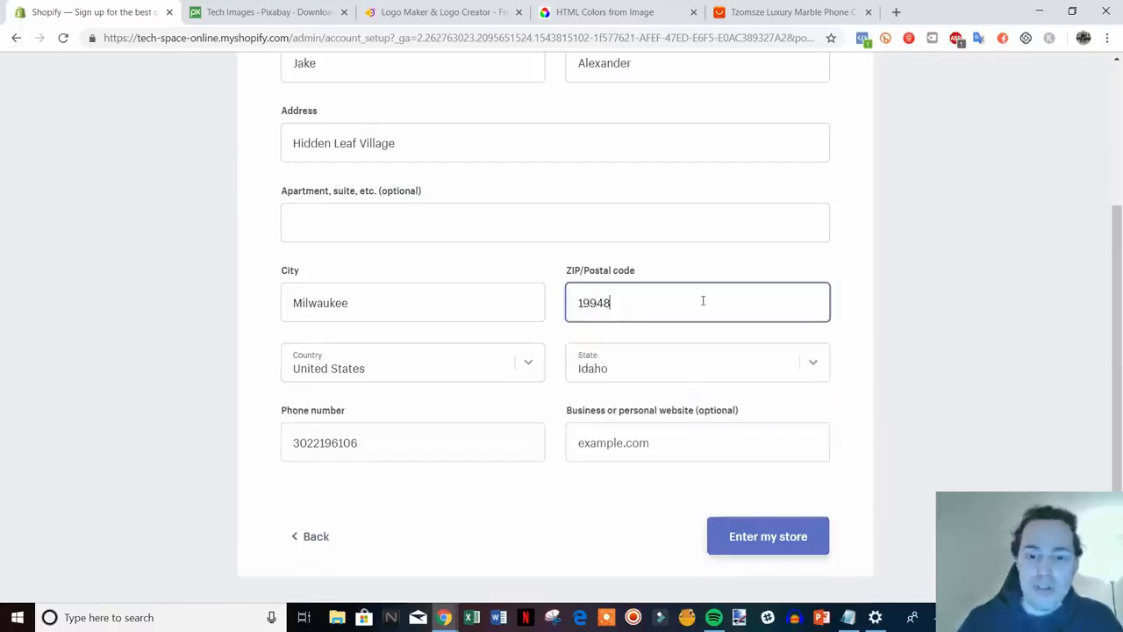
Enter the store admin and go to Online Store Themes showing the Debut theme
left_click(789, 535)
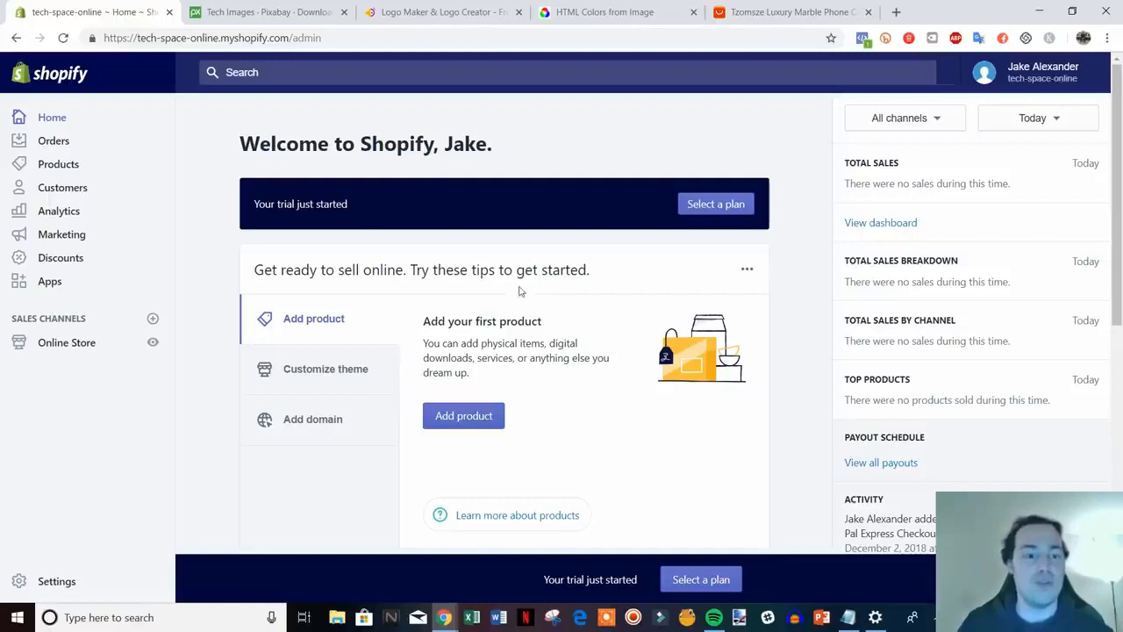
scroll(519, 290, "down", 1)
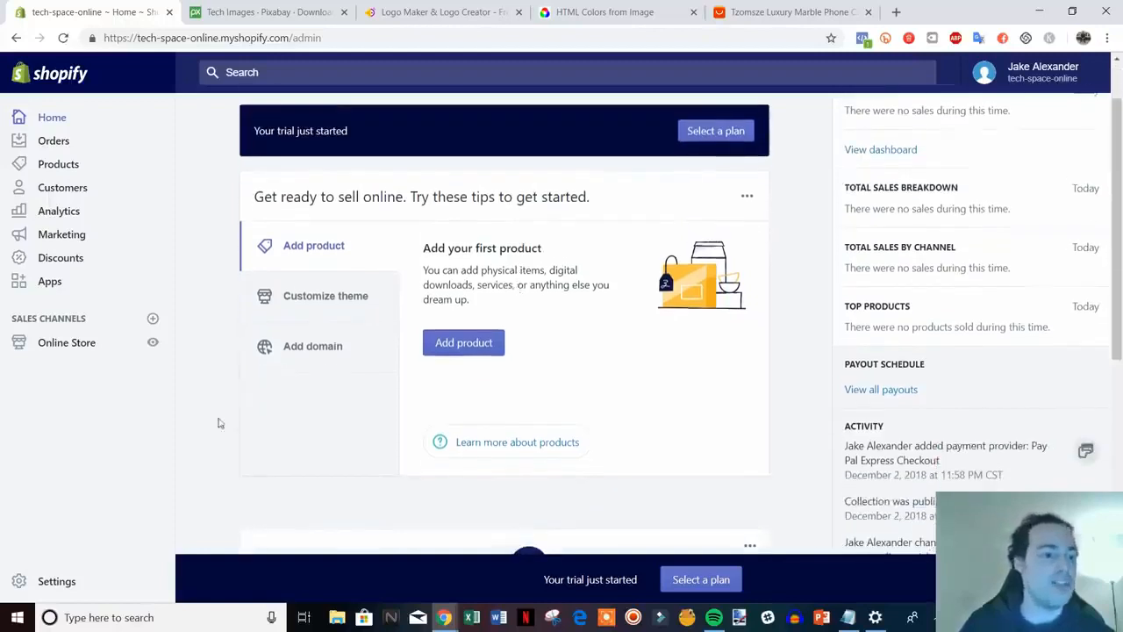
left_click(73, 346)
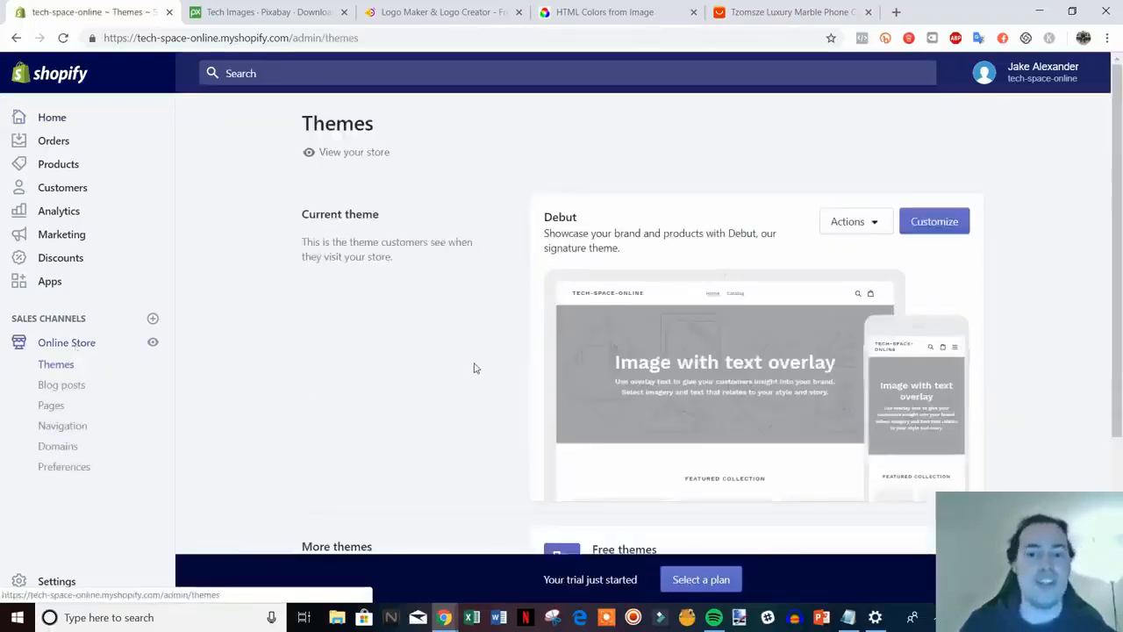
scroll(474, 368, "down", 1)
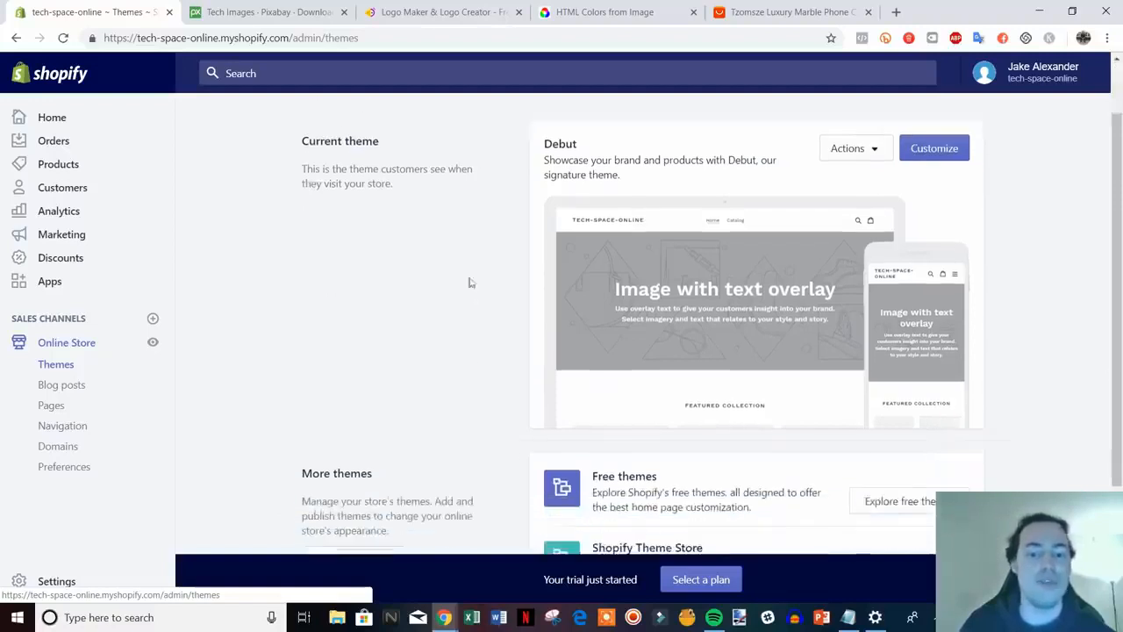
scroll(615, 263, "down", 2)
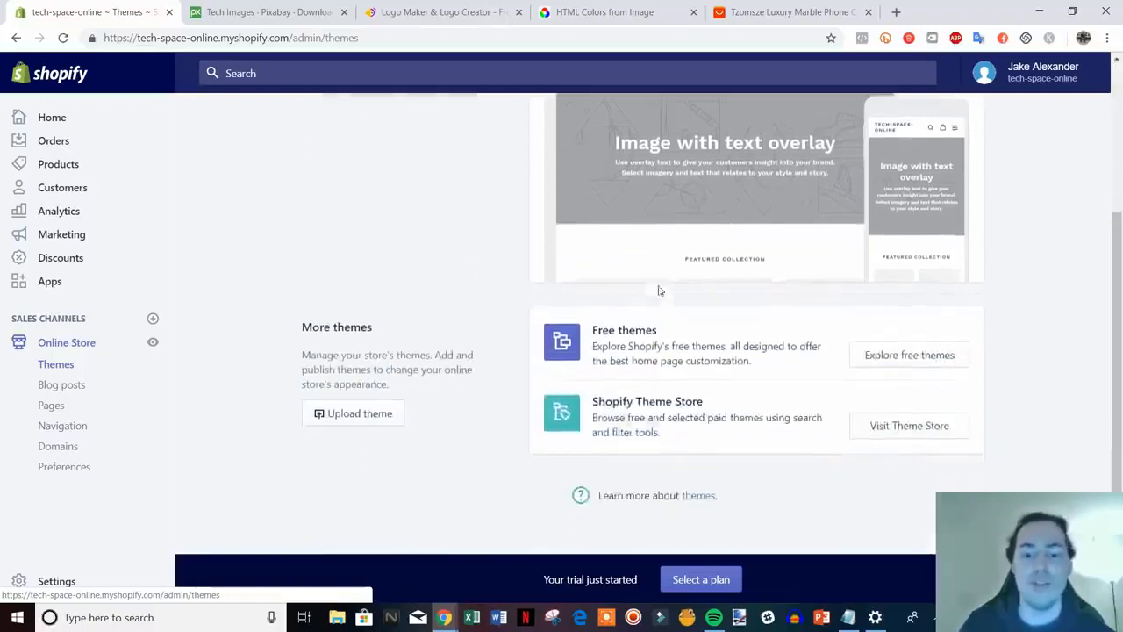
Browse the Shopify Theme Store listings in a new tab
left_click(923, 428)
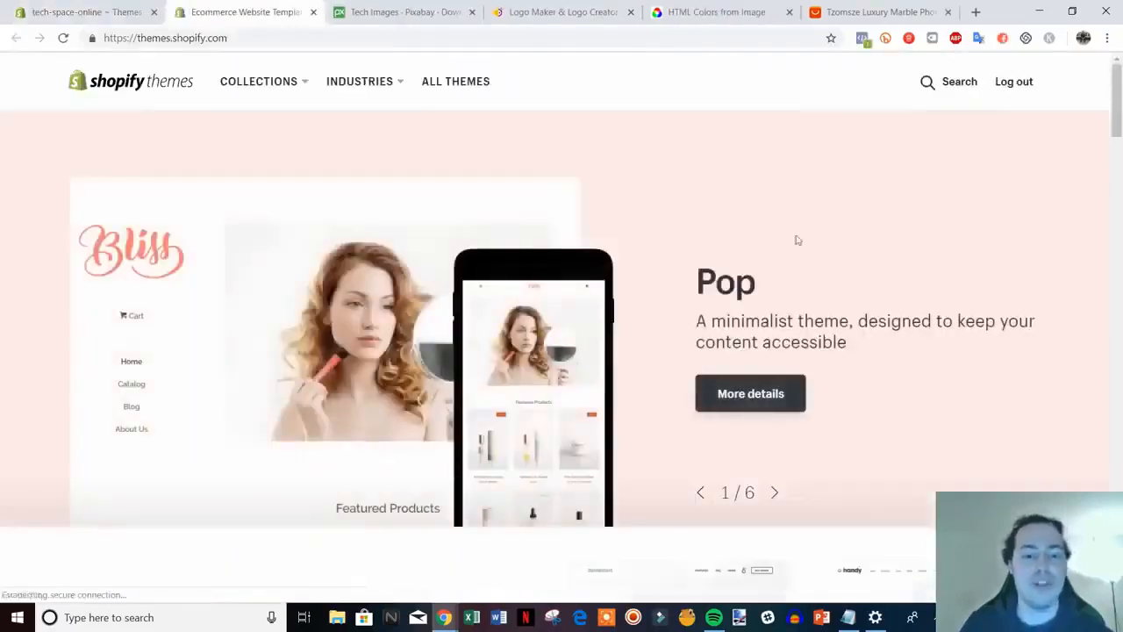
scroll(877, 243, "down", 3)
scroll(879, 244, "down", 7)
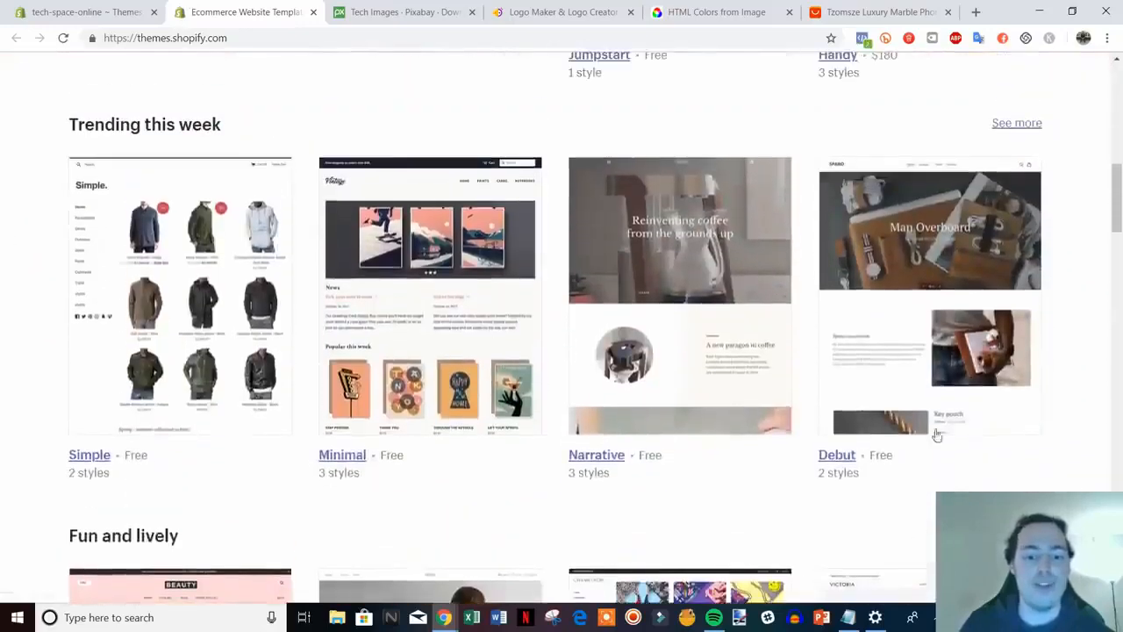
scroll(426, 356, "down", 5)
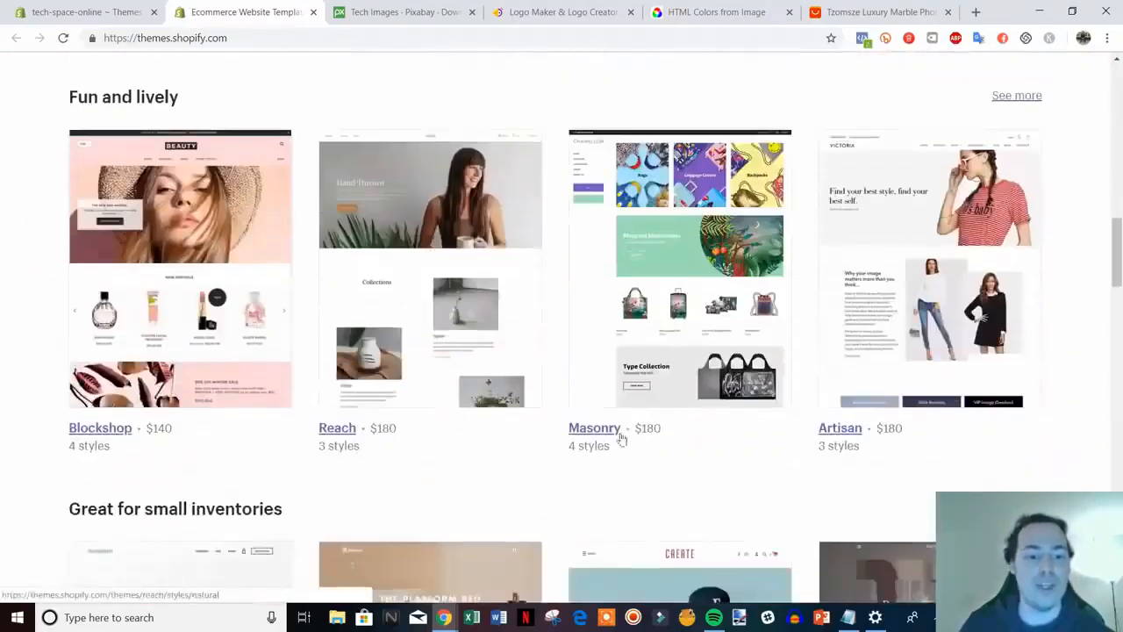
mouse_move(1117, 268)
left_mouse_down()
mouse_move(1117, 286)
mouse_move(1117, 275)
left_mouse_up()
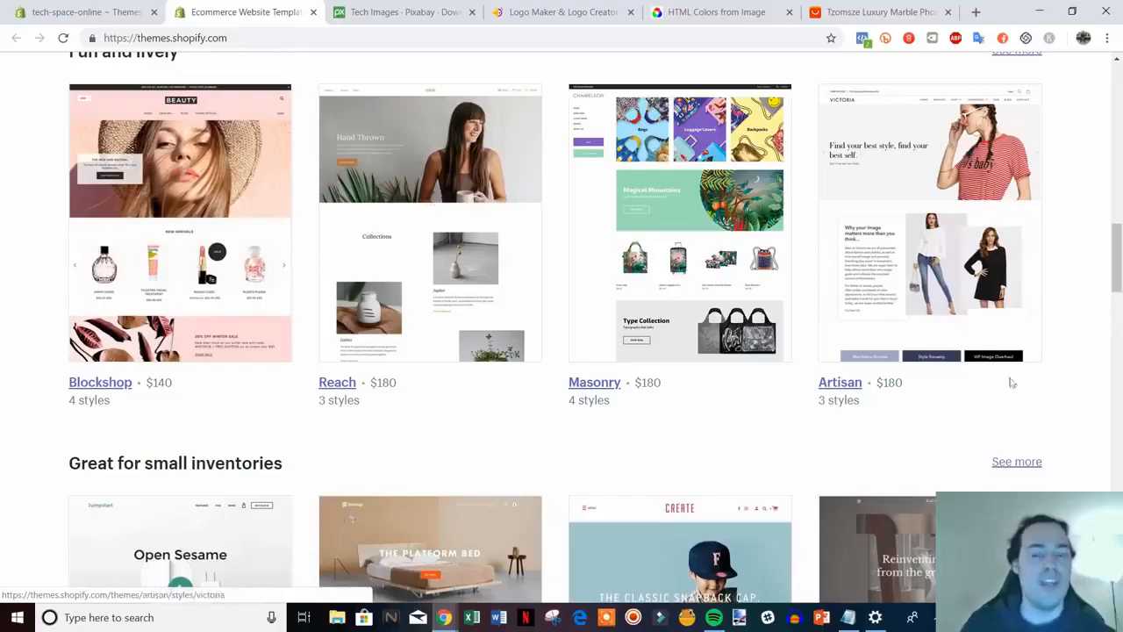
scroll(1044, 366, "down", 1)
scroll(1044, 366, "down", 7)
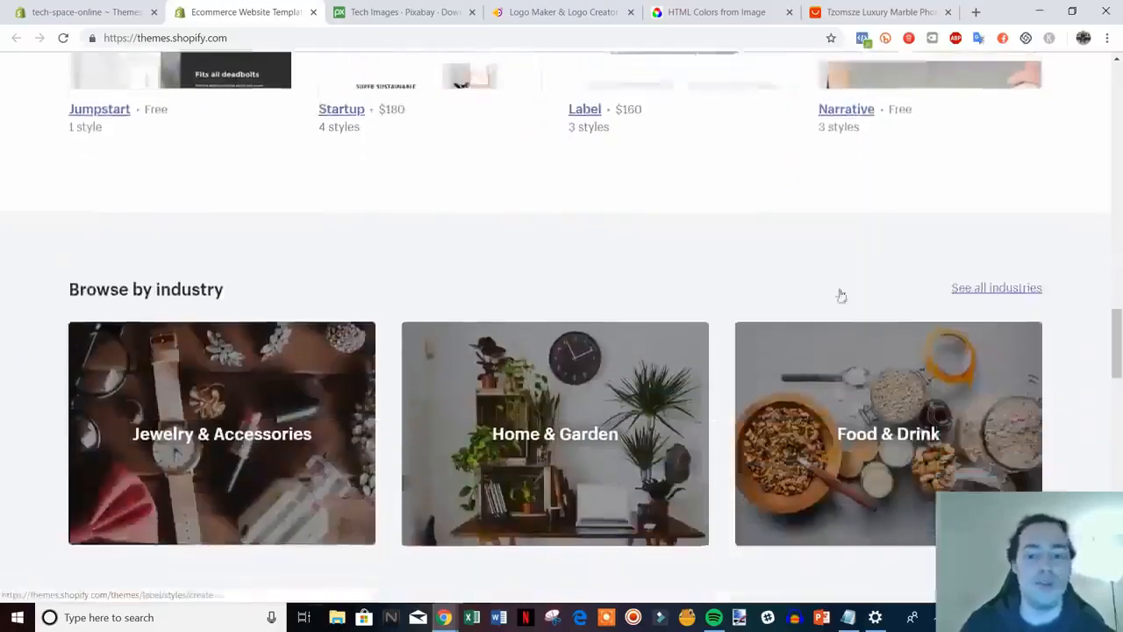
left_click_drag(1114, 351, 1110, 120)
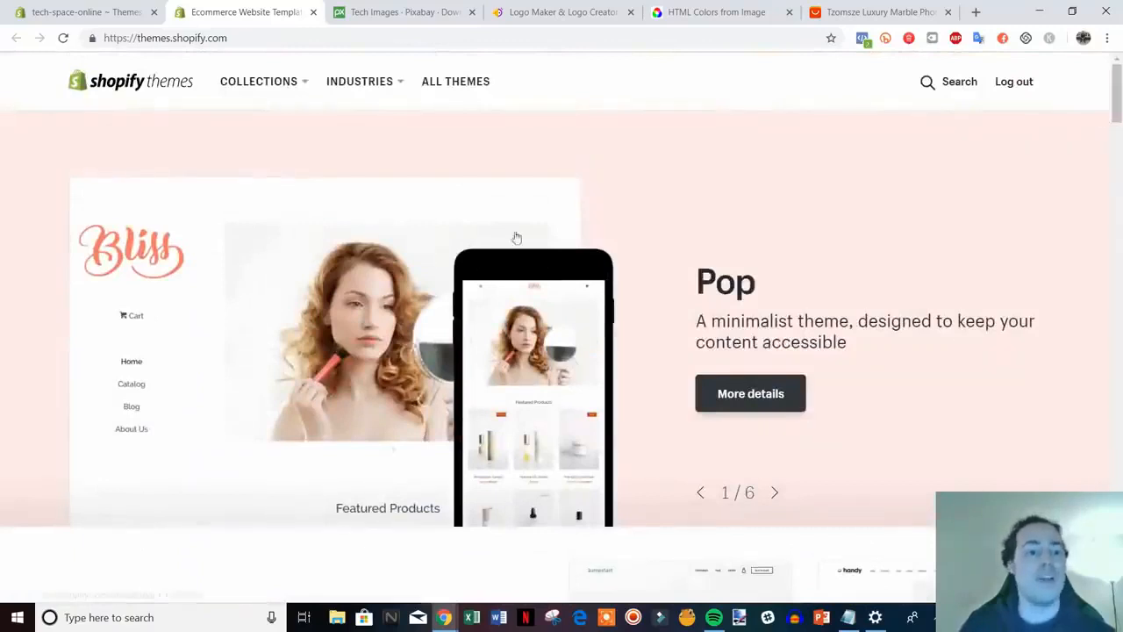
scroll(517, 246, "down", 2)
Compare the admin Themes page with the Theme Store's free theme listings
left_click(85, 11)
scroll(780, 321, "up", 3)
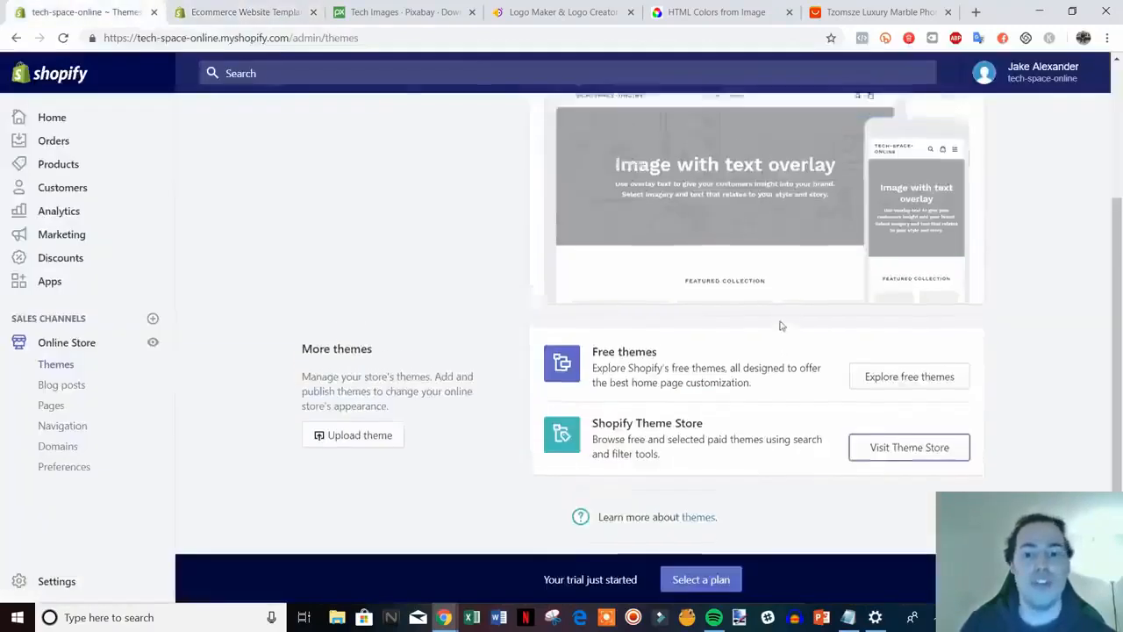
left_click(246, 12)
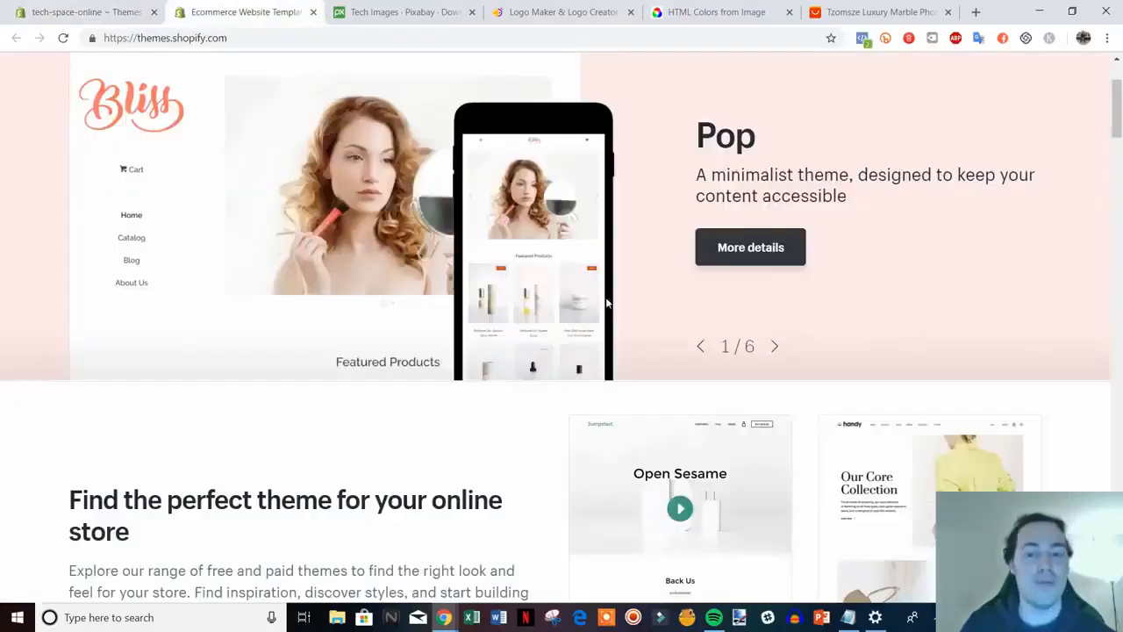
scroll(609, 304, "down", 4)
scroll(1044, 246, "down", 3)
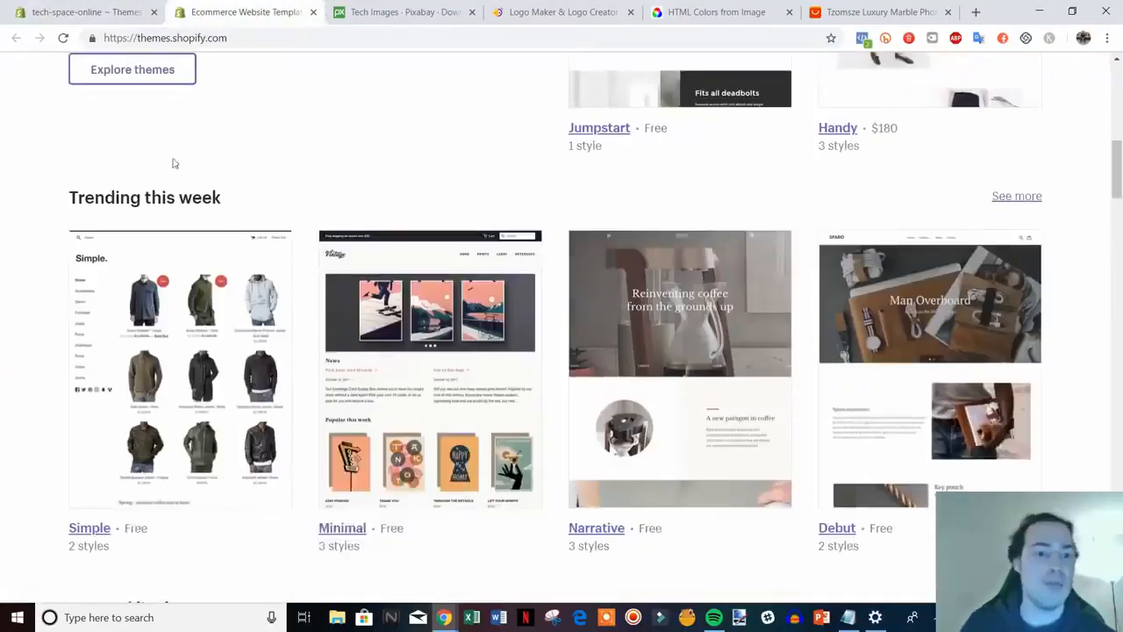
scroll(683, 328, "down", 2)
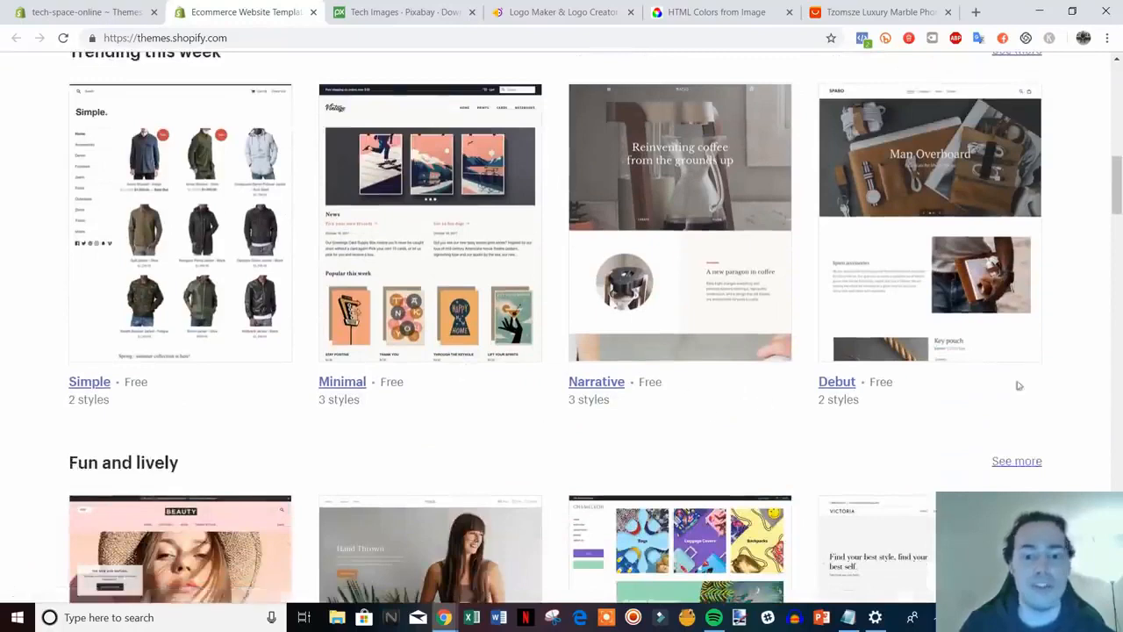
left_click(57, 12)
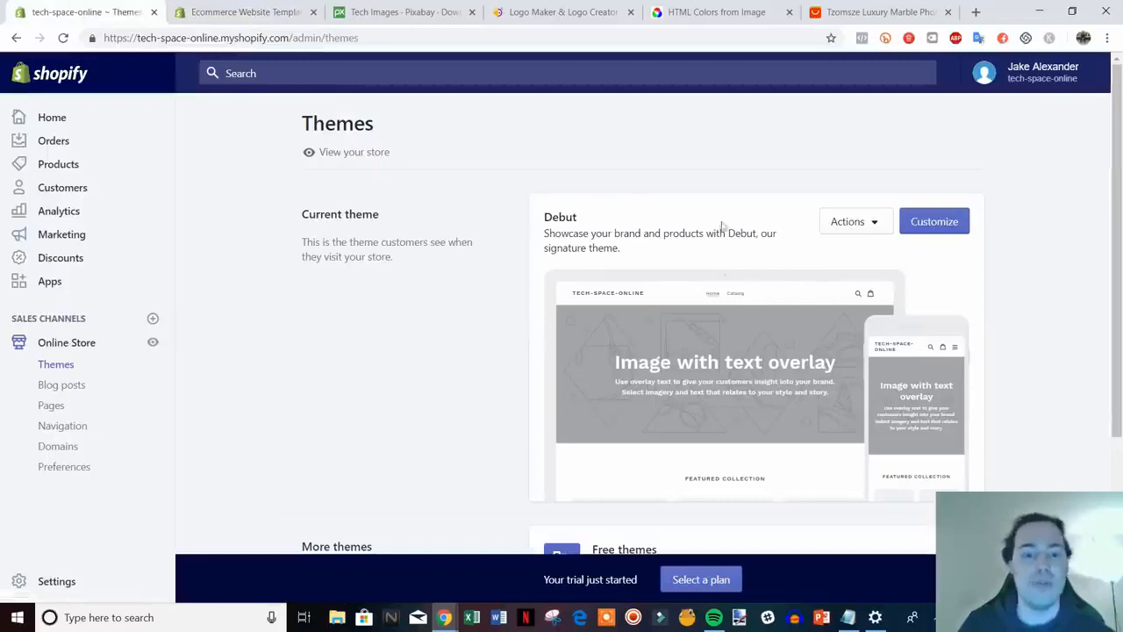
left_click(239, 12)
scroll(1053, 381, "down", 1)
scroll(400, 242, "up", 2)
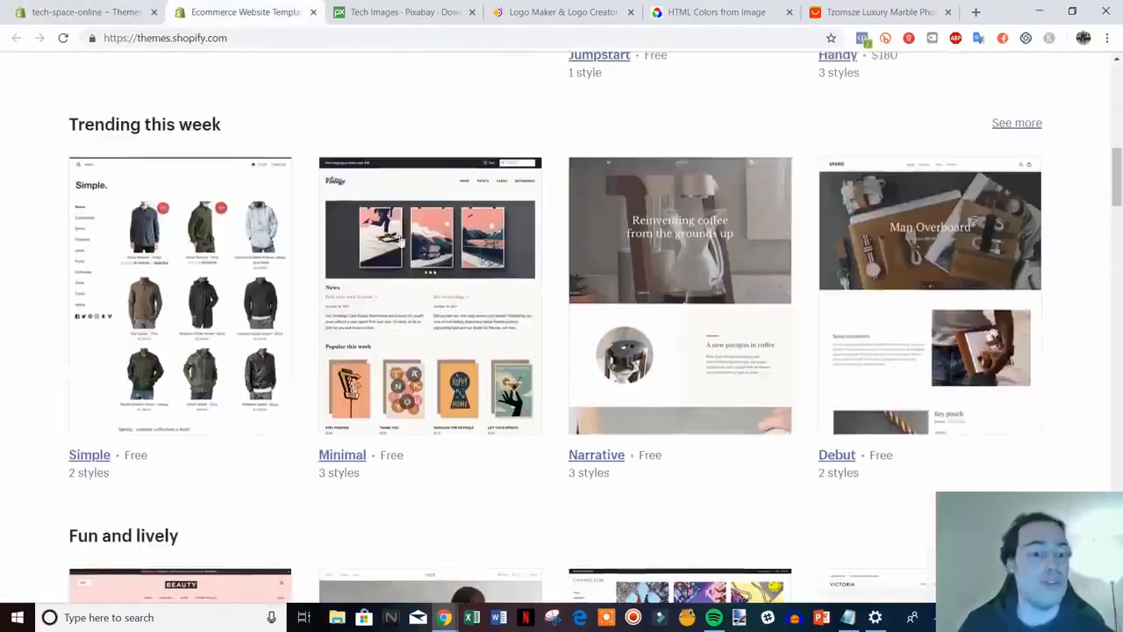
View the free Minimal theme's details, then close it to return to Themes
left_click(351, 456)
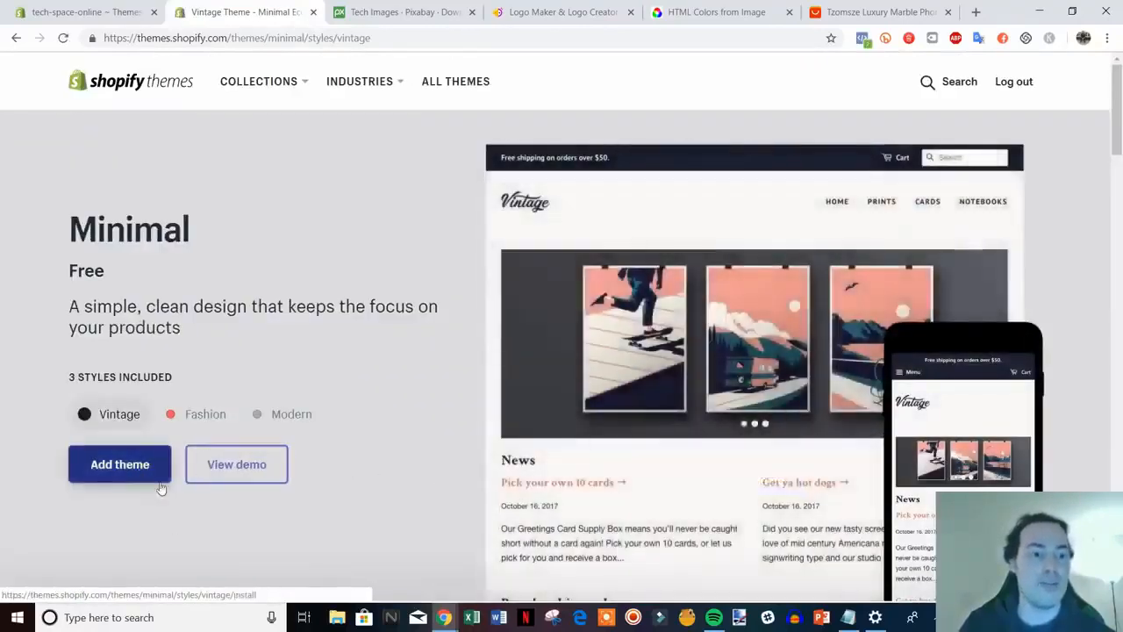
left_click(313, 11)
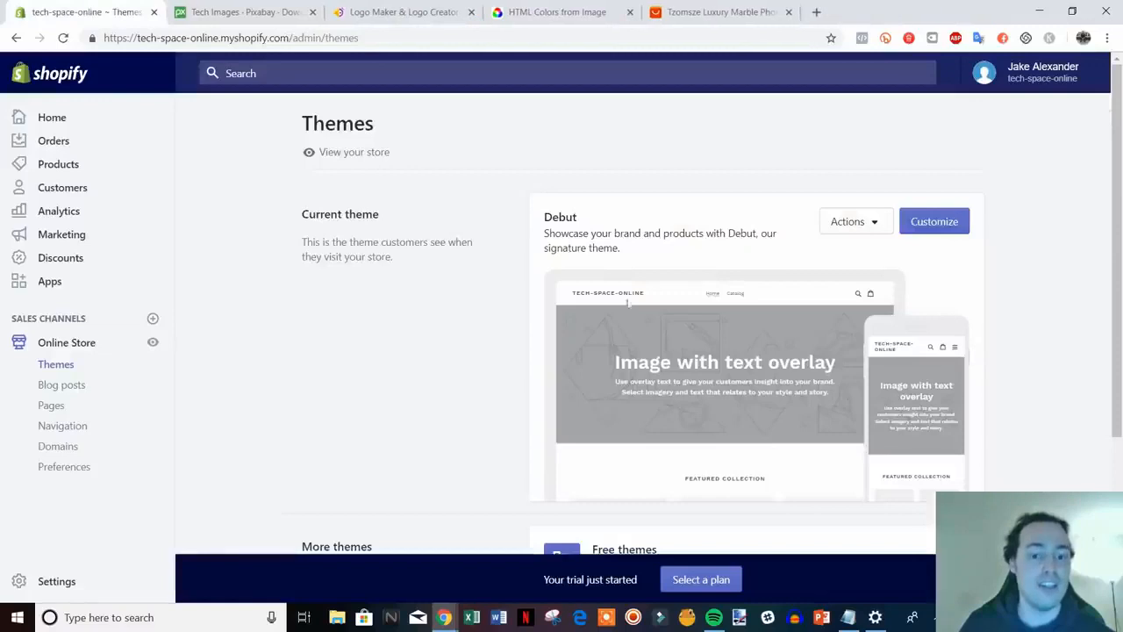
scroll(628, 302, "down", 3)
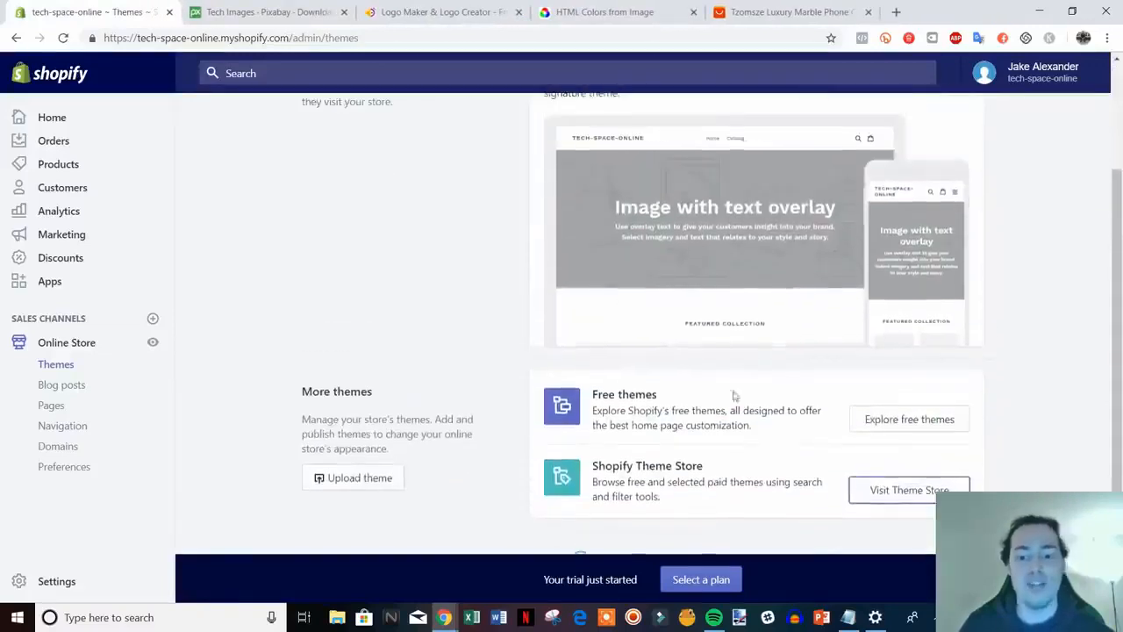
scroll(733, 396, "up", 3)
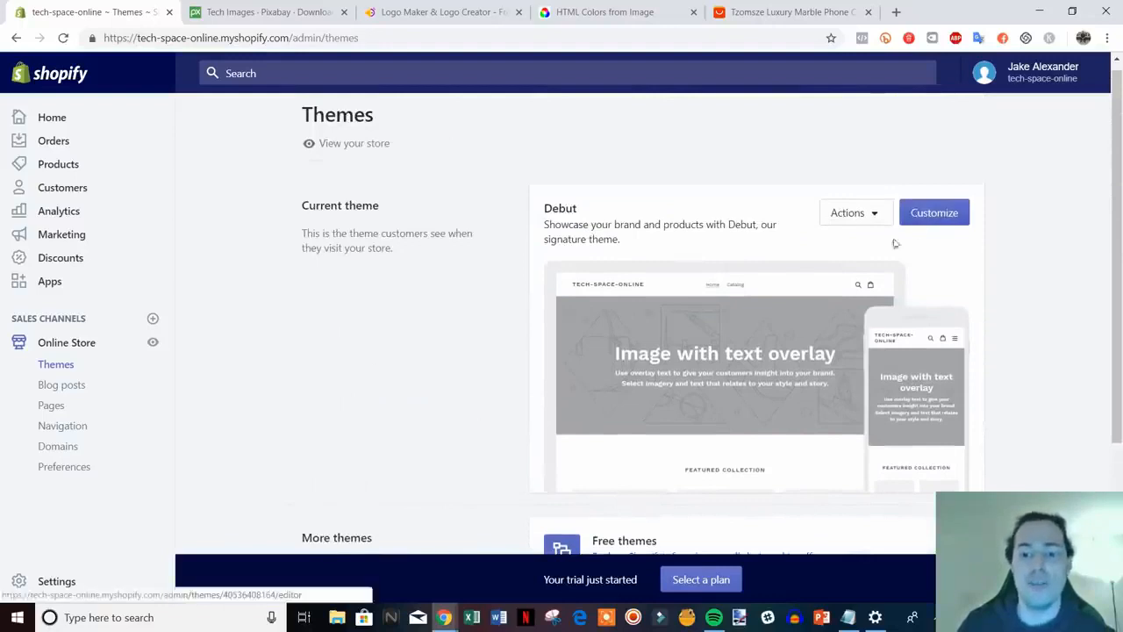
Customize the Debut theme to preview the tech-space-online home page sections
left_click(948, 214)
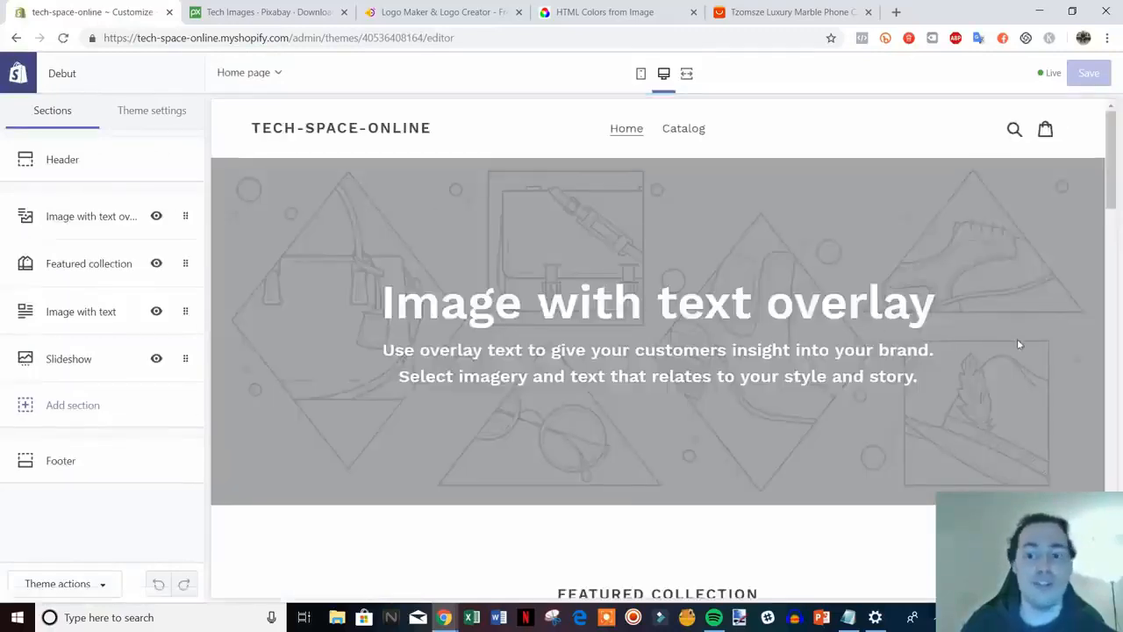
mouse_move(1112, 143)
left_mouse_down()
mouse_move(1113, 508)
mouse_move(1112, 134)
left_mouse_up()
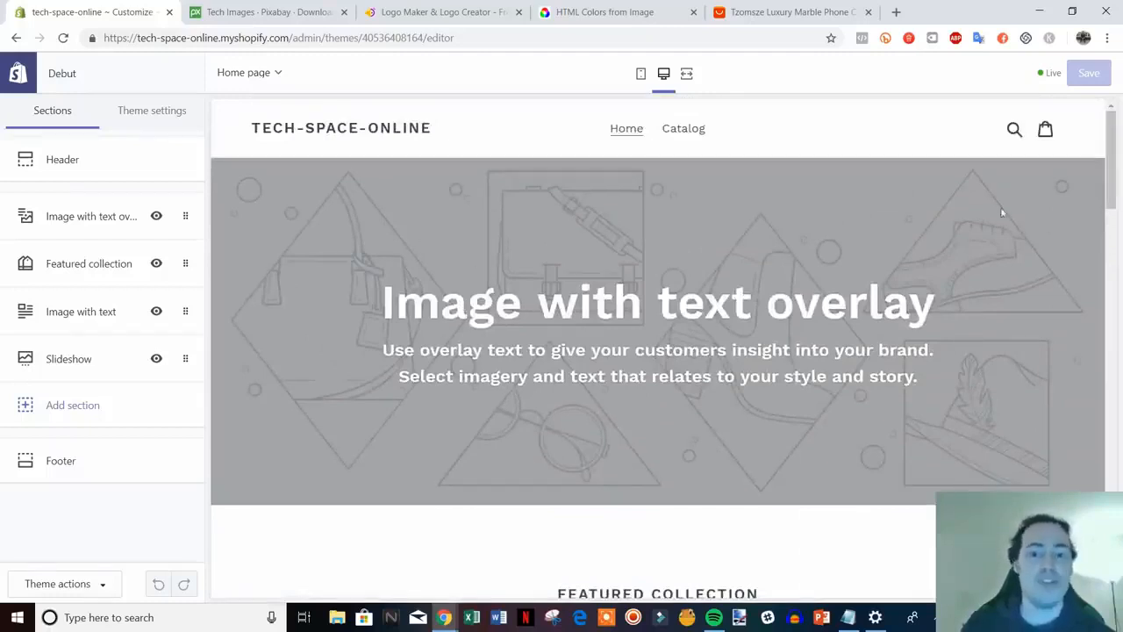
scroll(885, 346, "down", 3)
scroll(885, 351, "up", 3)
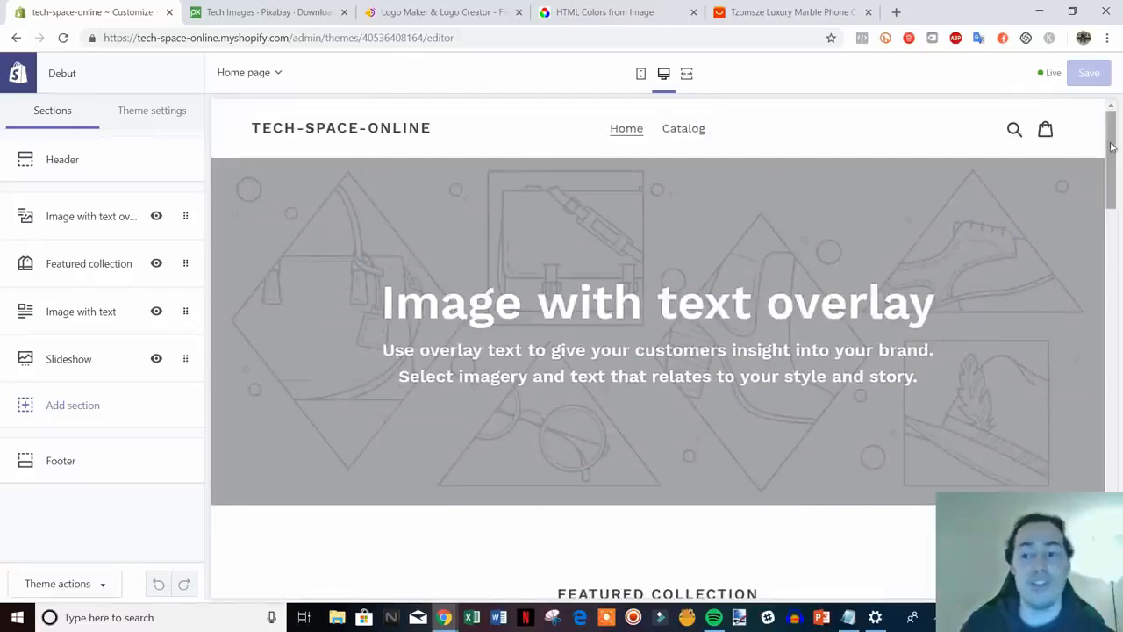
Scan the home page preview, then open the Header section settings
left_click_drag(1112, 151, 1112, 530)
left_click_drag(1111, 491, 1111, 123)
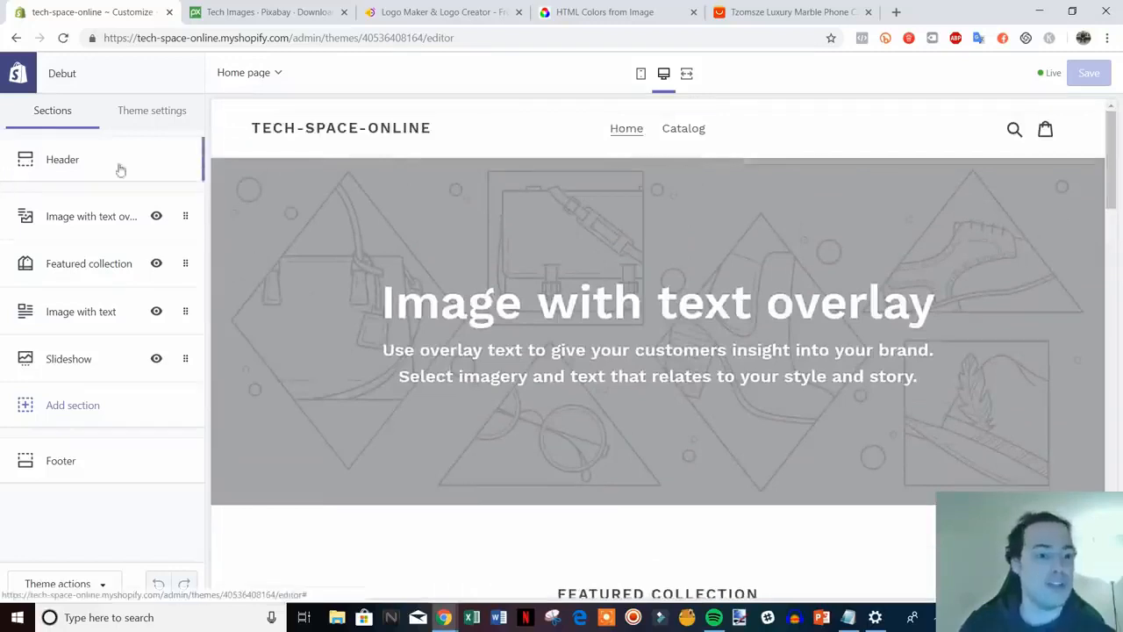
left_click(72, 162)
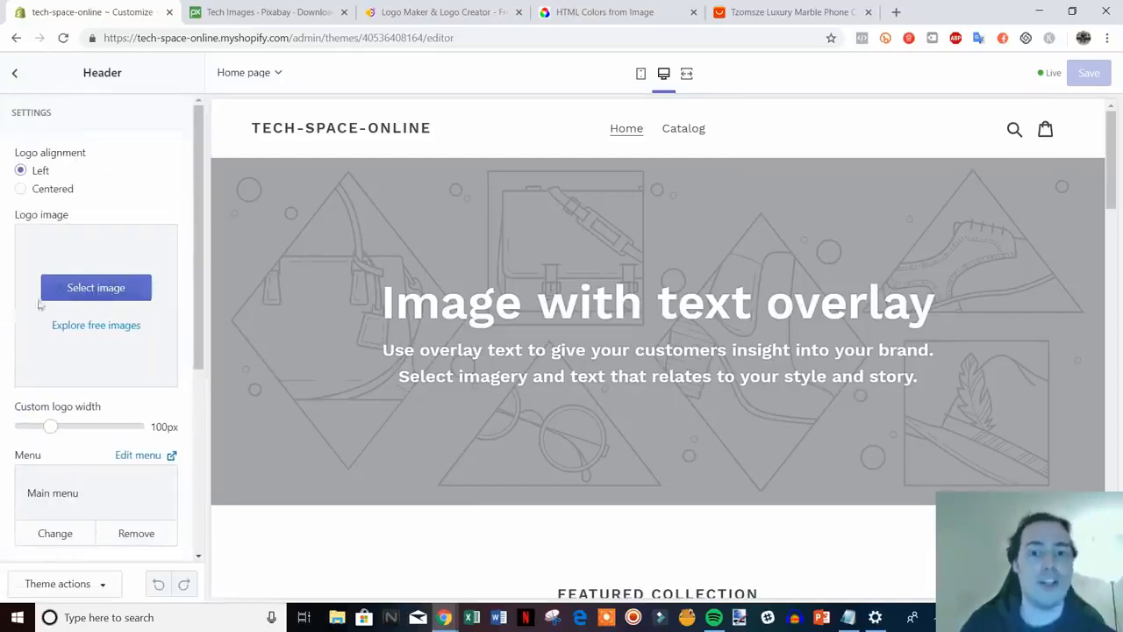
Upload logo_transparent as the header logo and widen it from 100px to 160px
left_click(99, 289)
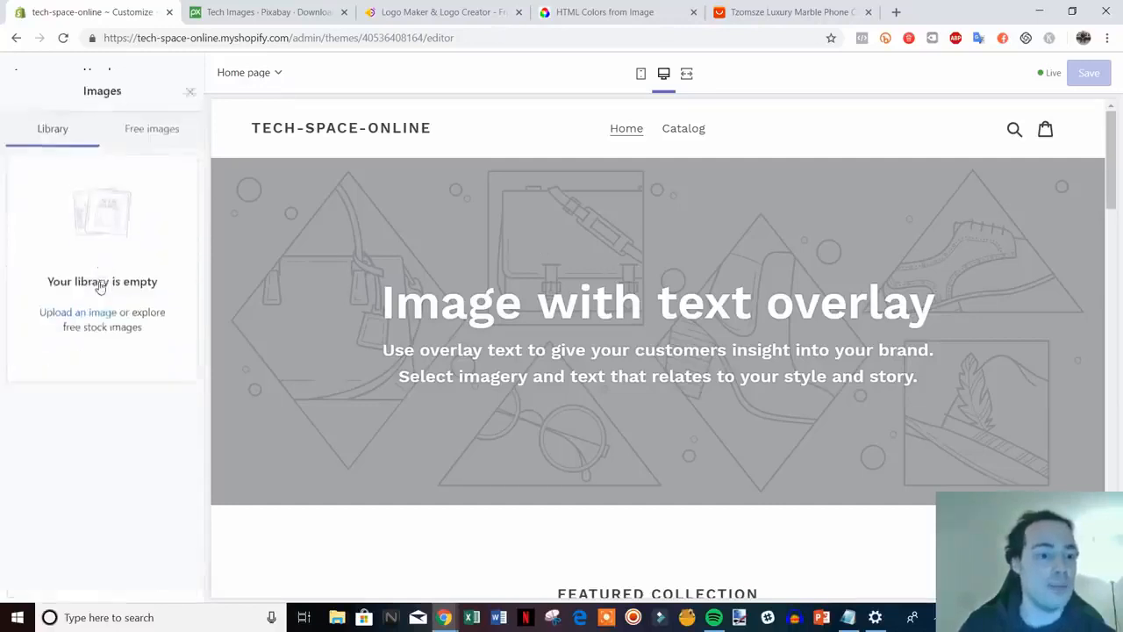
left_click(57, 299)
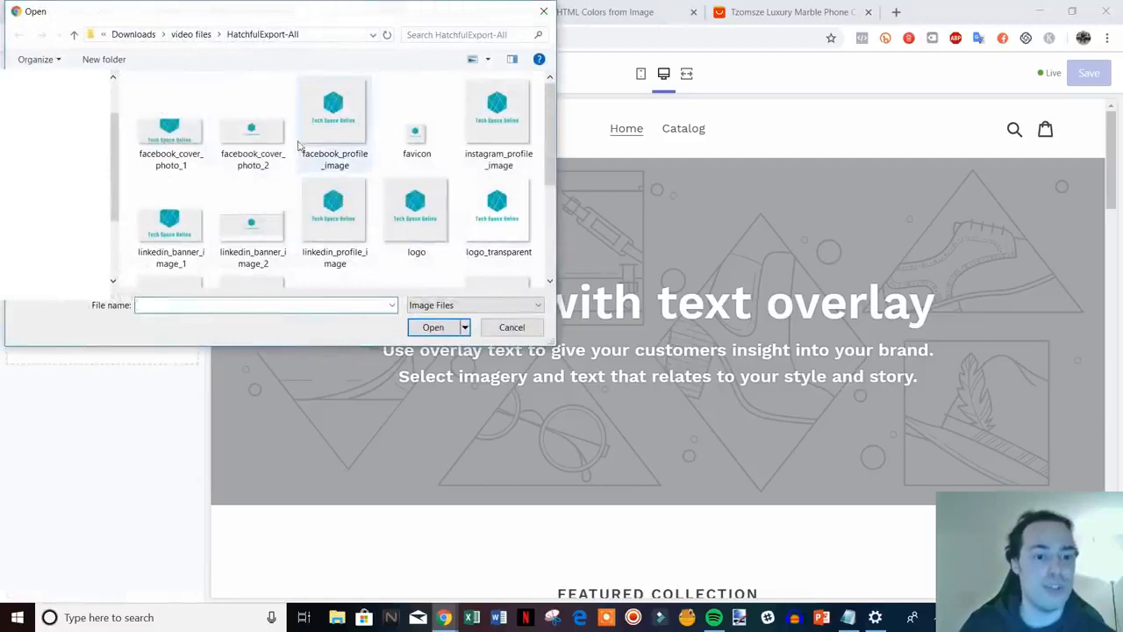
scroll(249, 153, "down", 1)
scroll(249, 152, "down", 1)
scroll(249, 152, "up", 1)
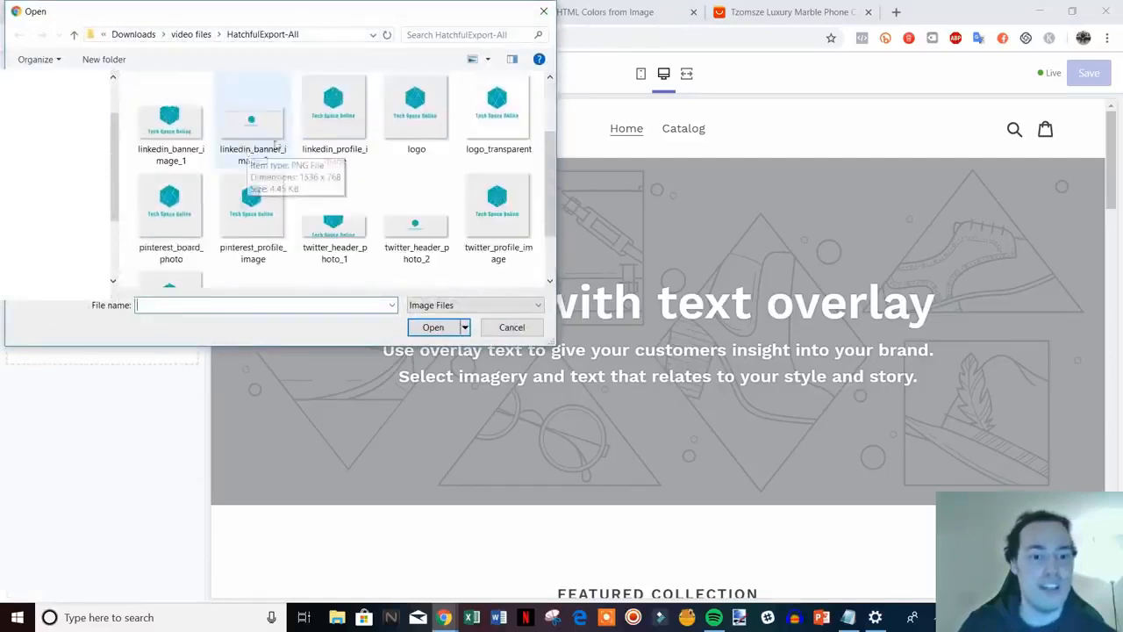
double_click(498, 127)
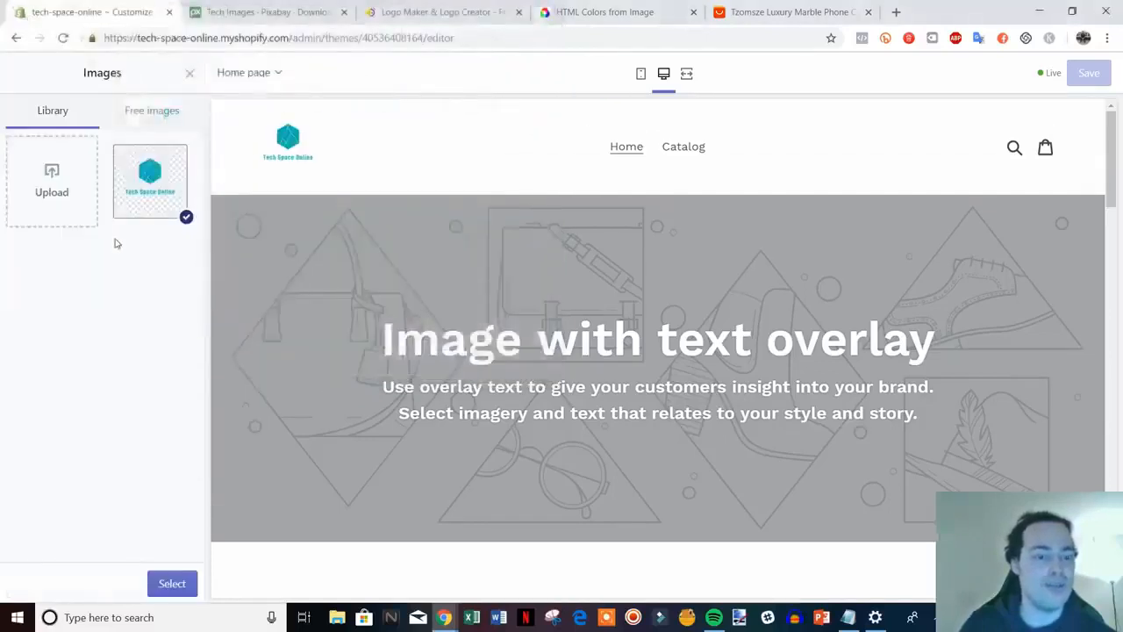
left_click(172, 583)
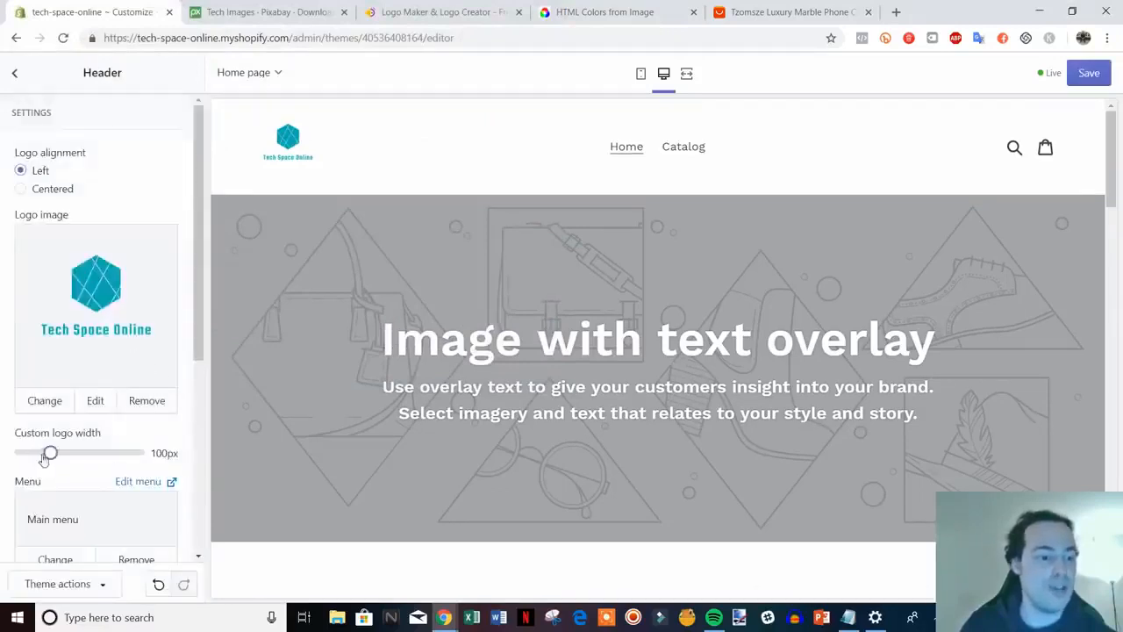
left_click_drag(50, 452, 85, 454)
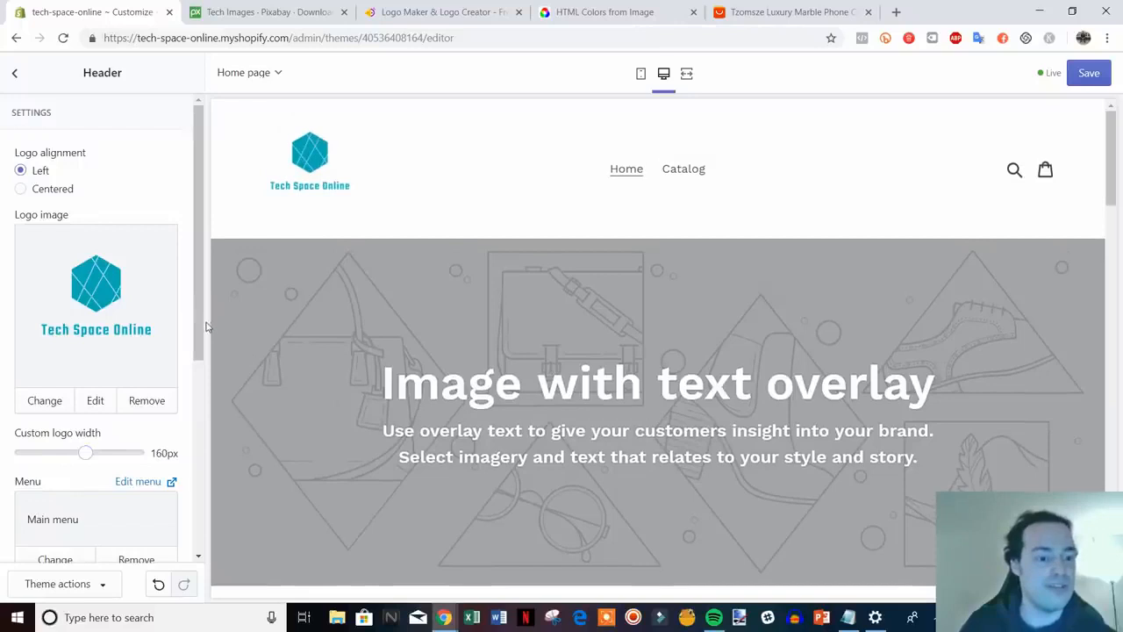
scroll(183, 430, "down", 3)
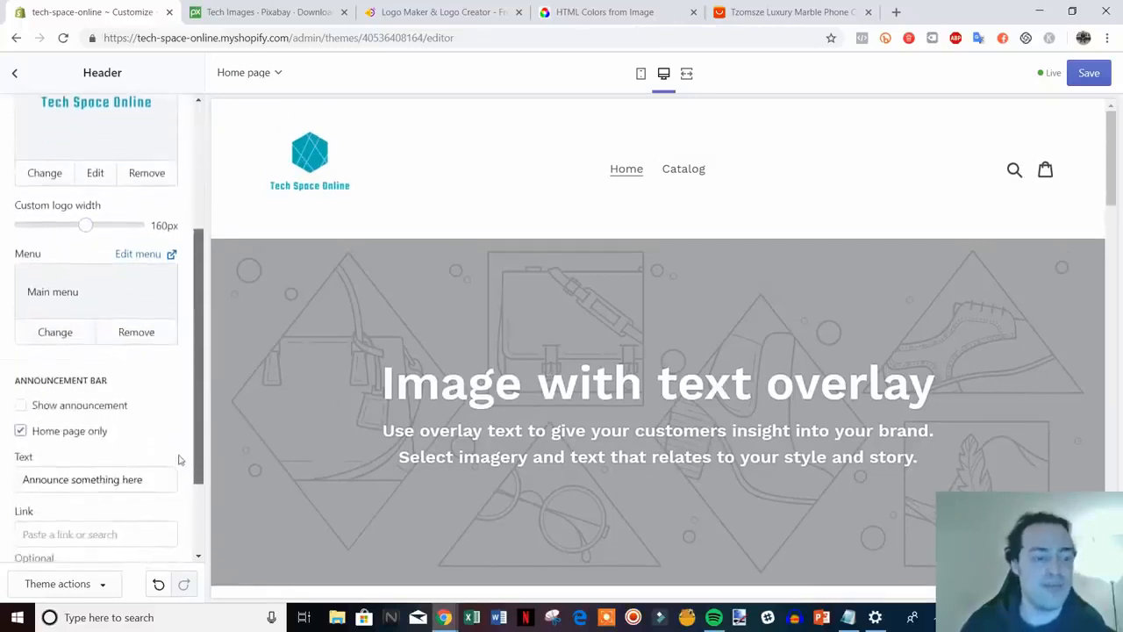
Enable the announcement bar with the text 'Free Shipping On All Orders Storewide!'
left_click(72, 408)
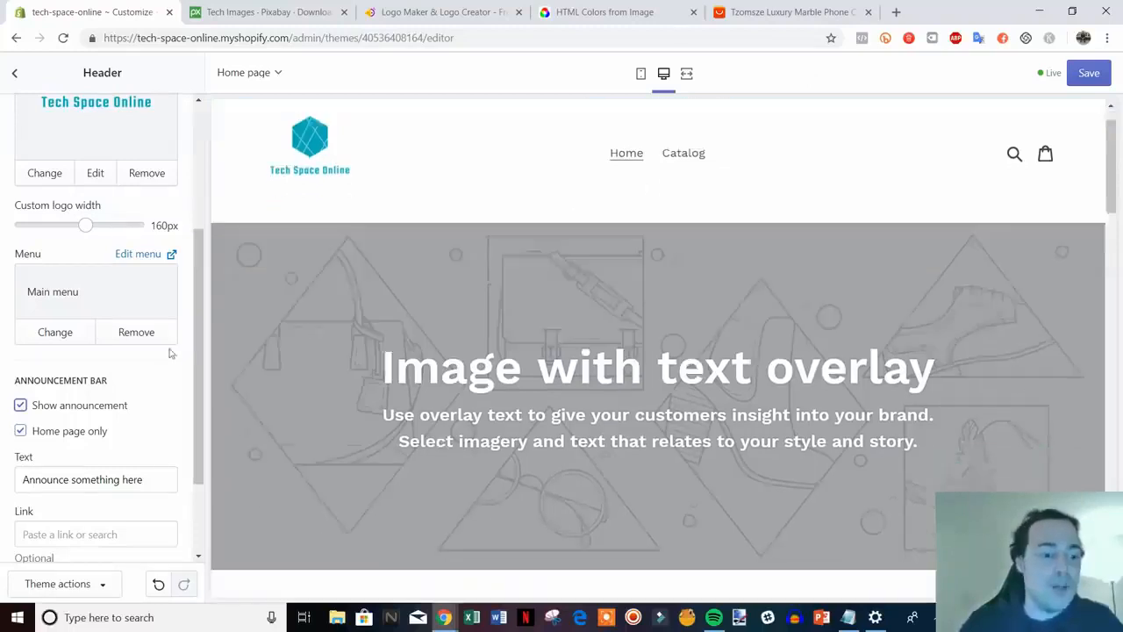
scroll(182, 354, "down", 2)
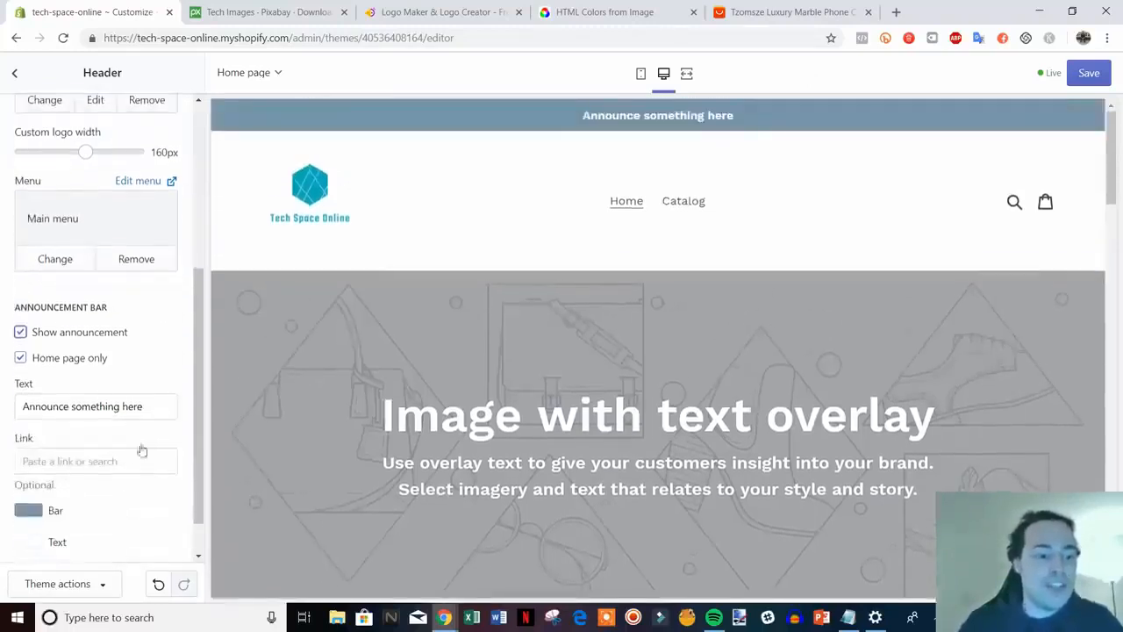
left_click_drag(157, 406, 3, 419)
type("Fr")
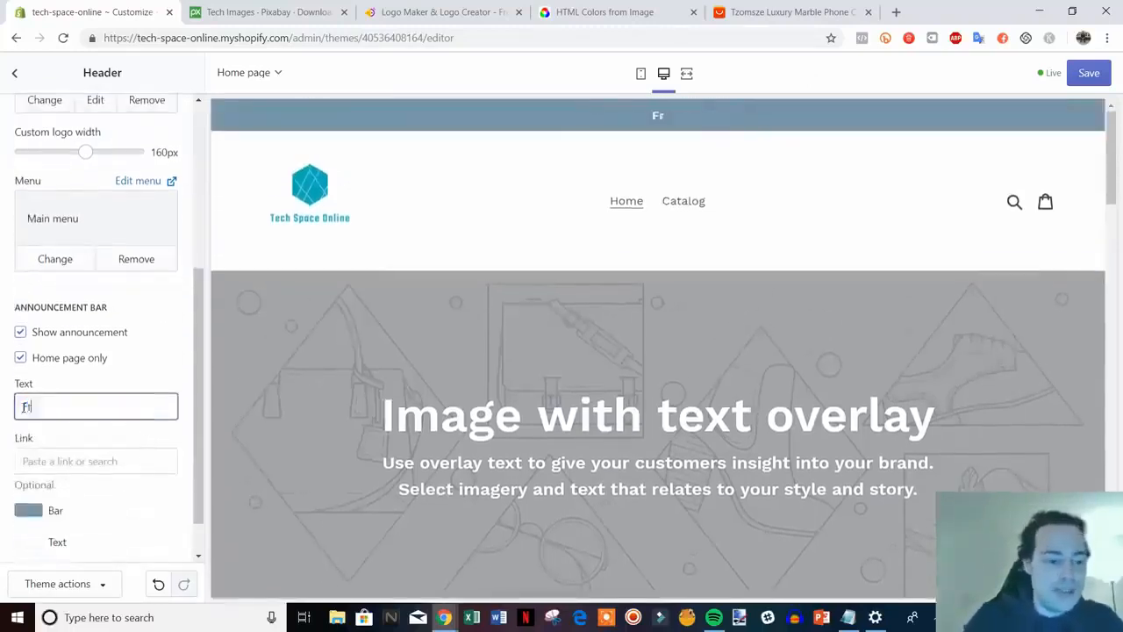
type("ee Shipping On AL")
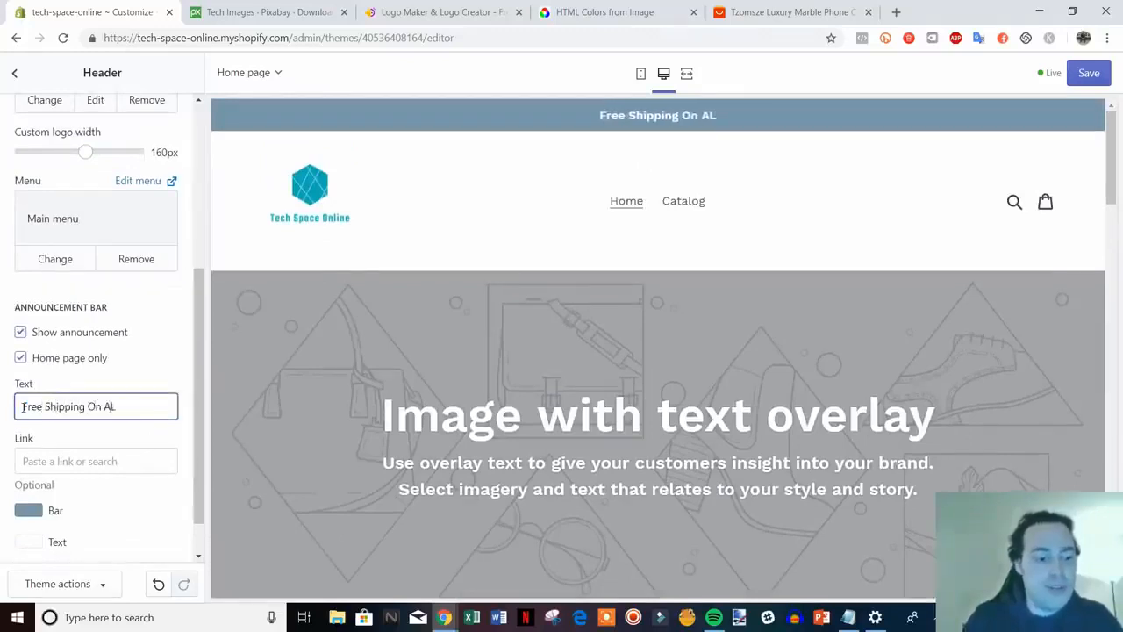
key("BackSpace")
type("ll Orders")
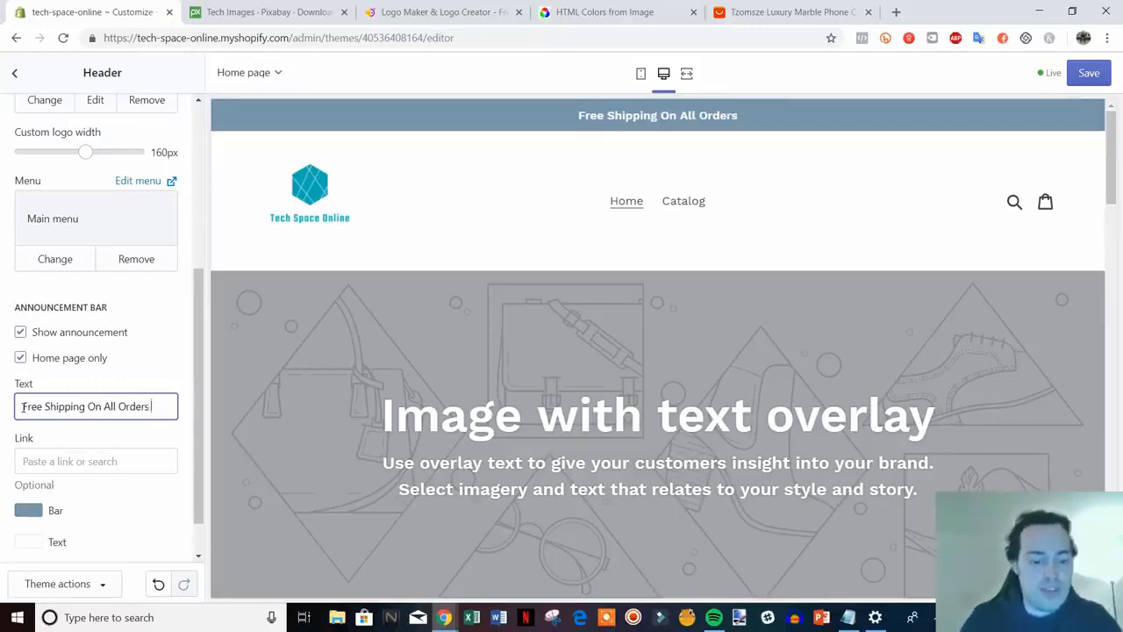
type(" Storewide!")
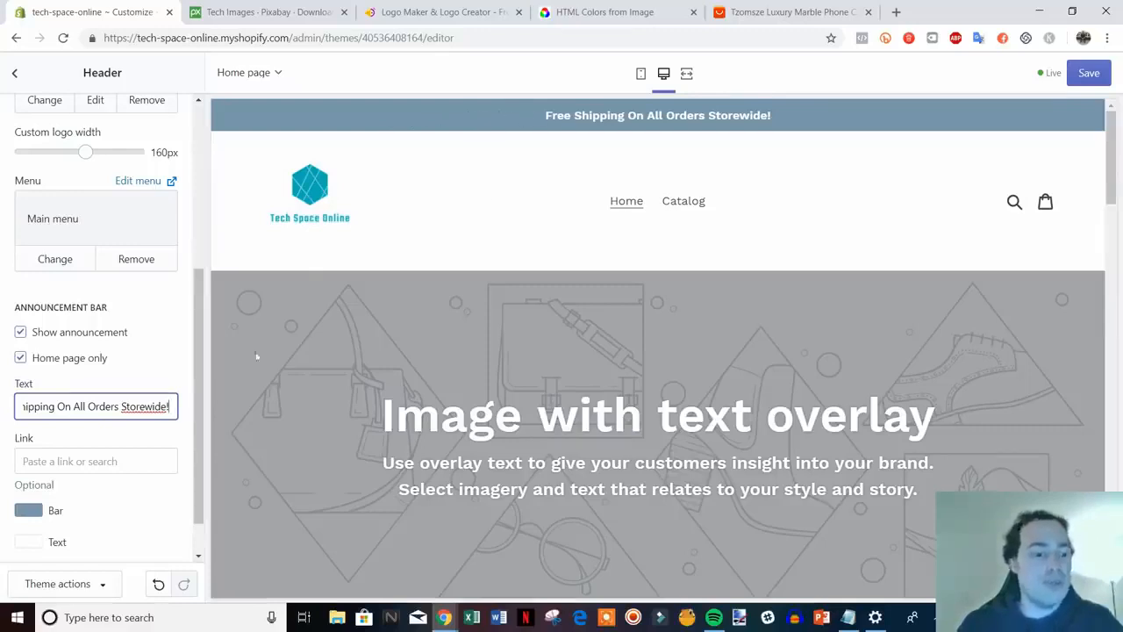
scroll(111, 371, "down", 1)
Copy the logo teal #00ADB5 from the colour-sampling page and paste it as the bar colour
left_click(35, 463)
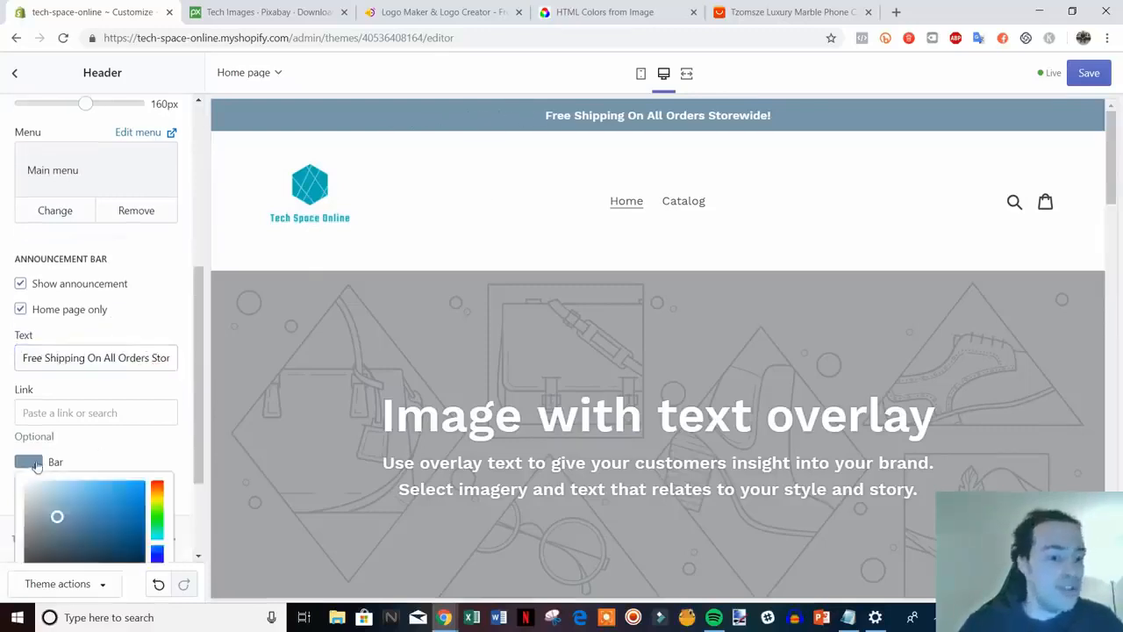
scroll(140, 479, "down", 2)
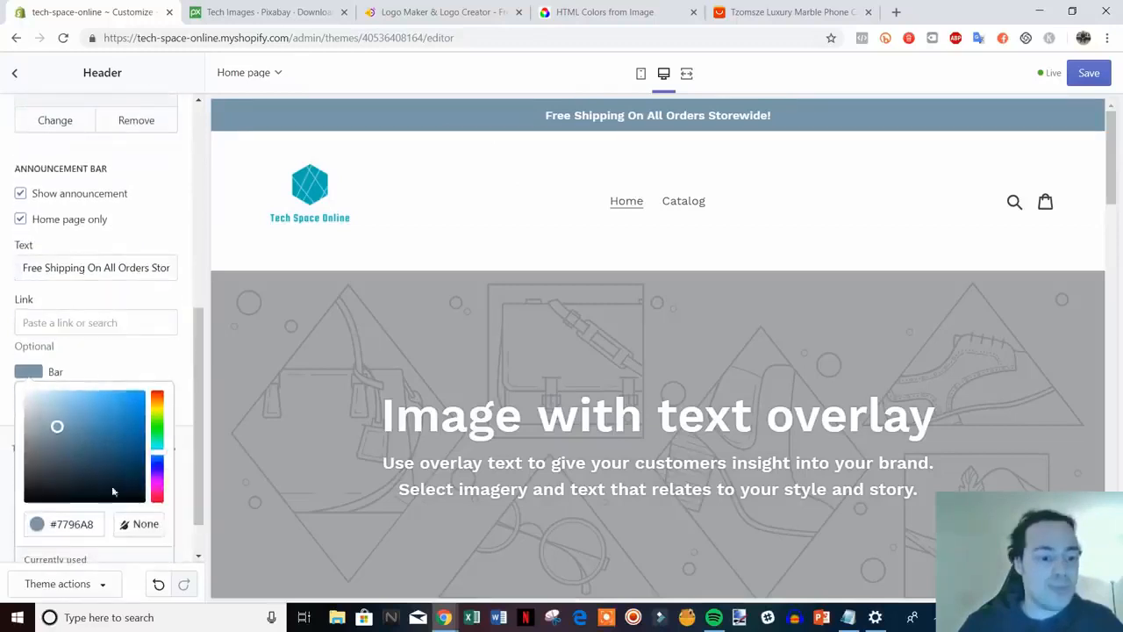
left_click_drag(105, 442, 101, 407)
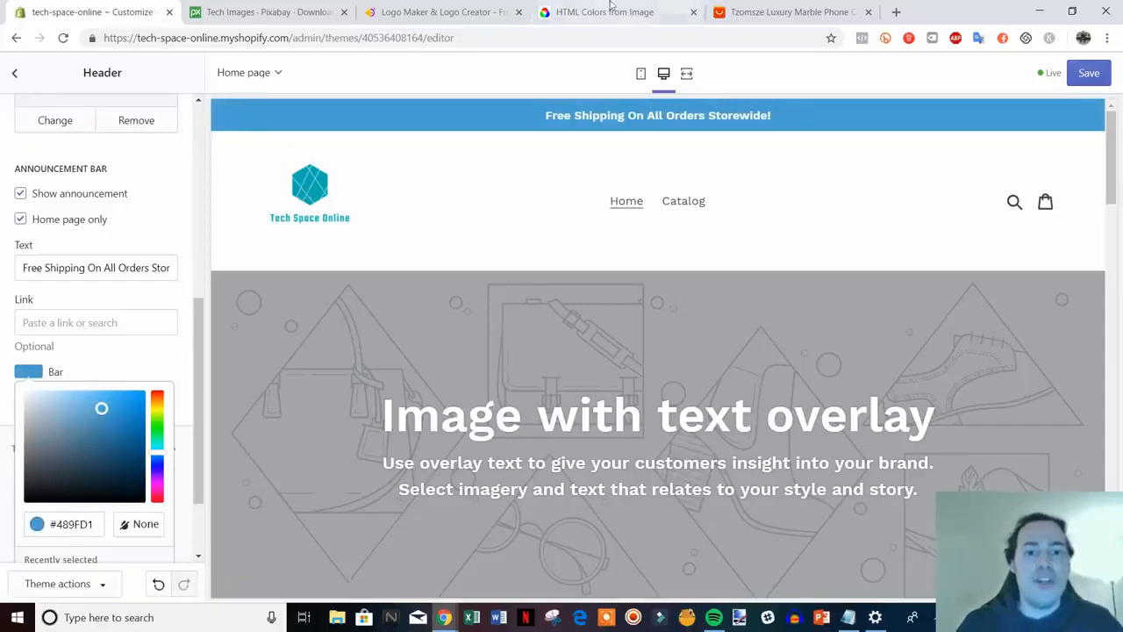
left_click(659, 12)
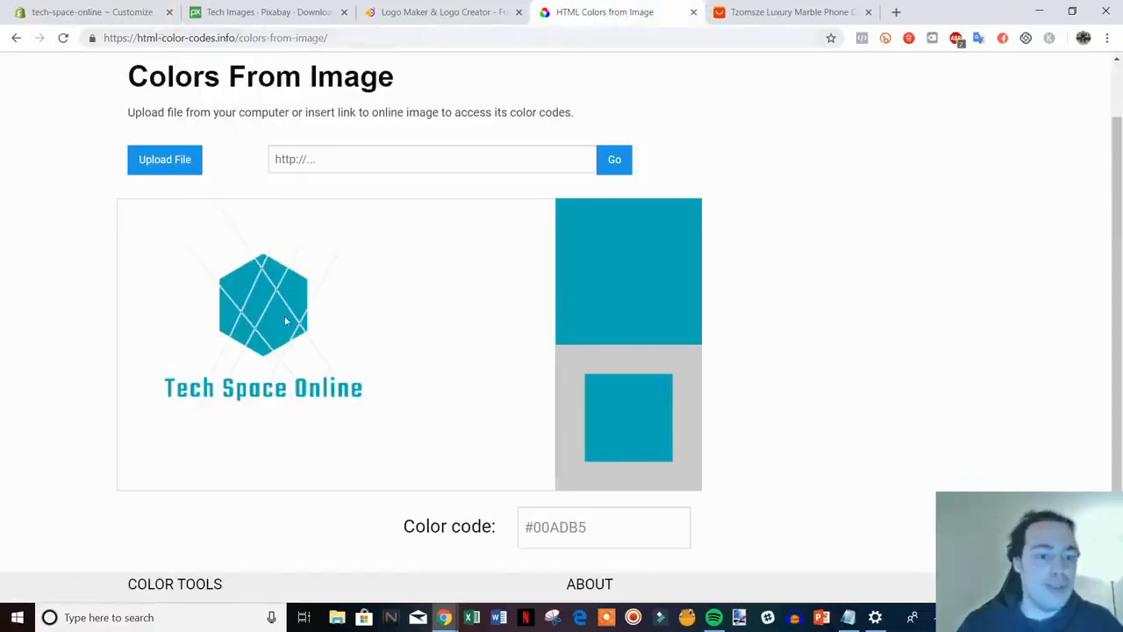
left_click_drag(594, 526, 534, 527)
key("ctrl+c")
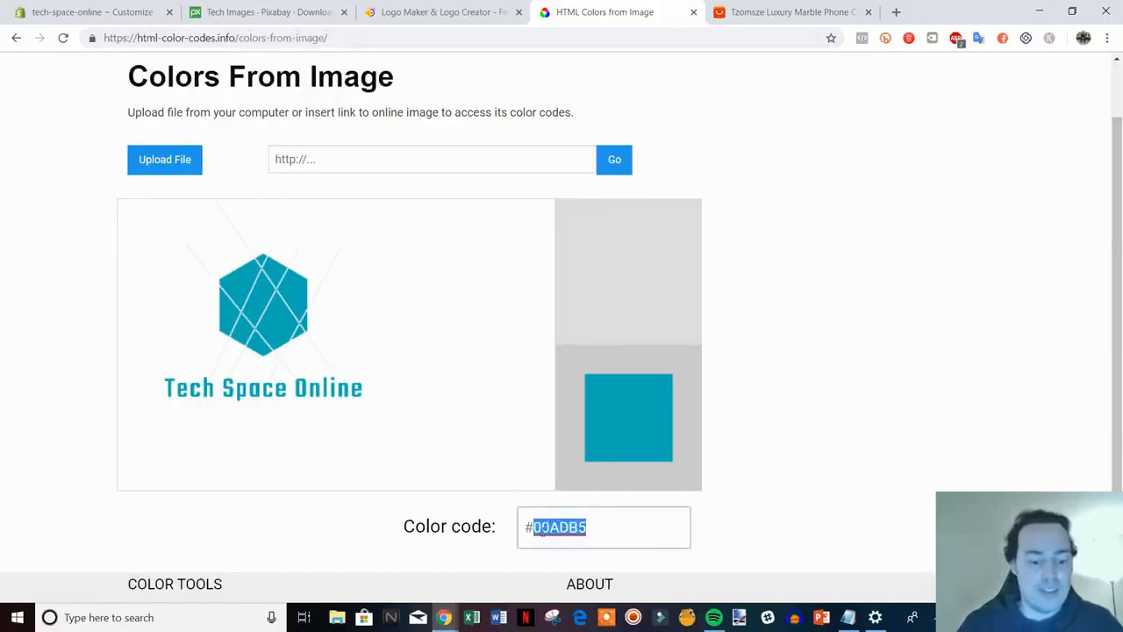
left_click(110, 9)
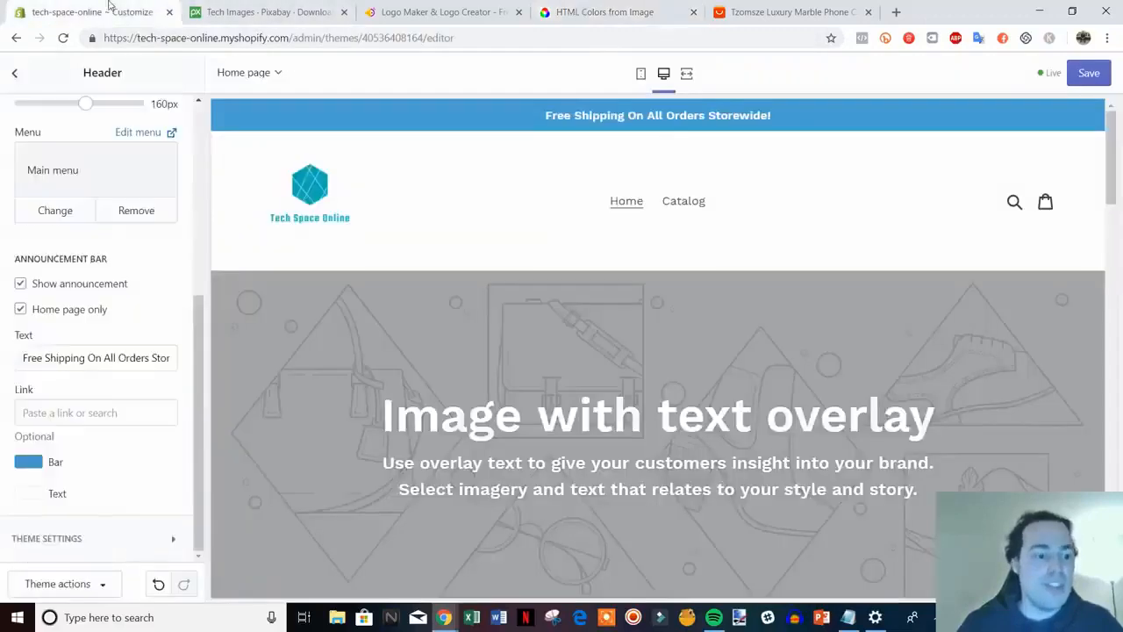
left_click(21, 466)
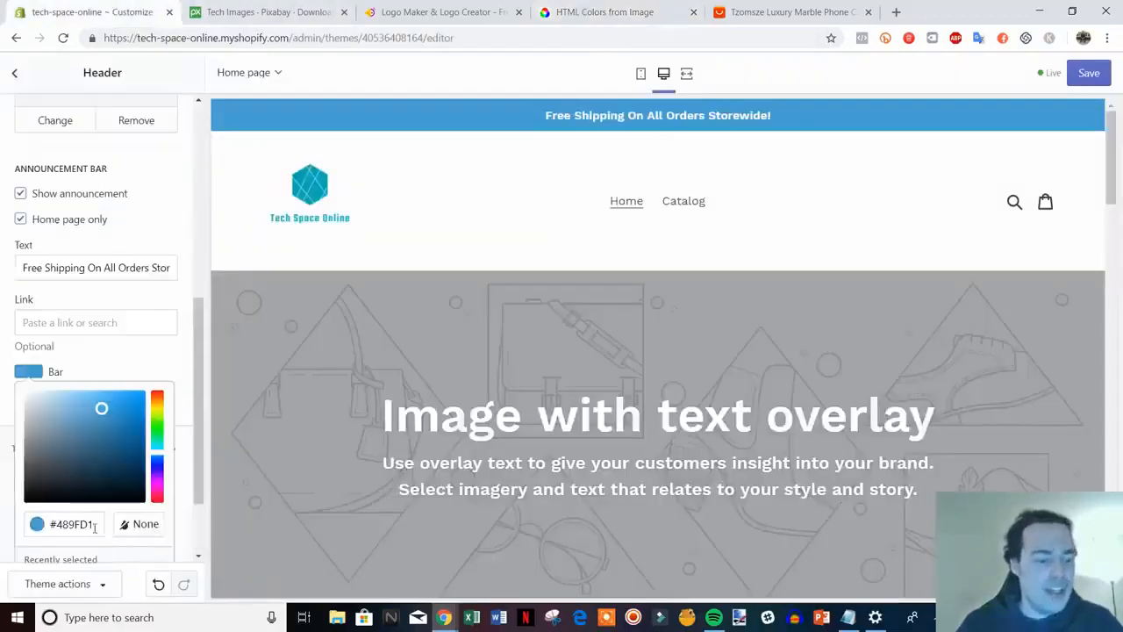
left_click_drag(95, 527, 57, 528)
key("ctrl+v")
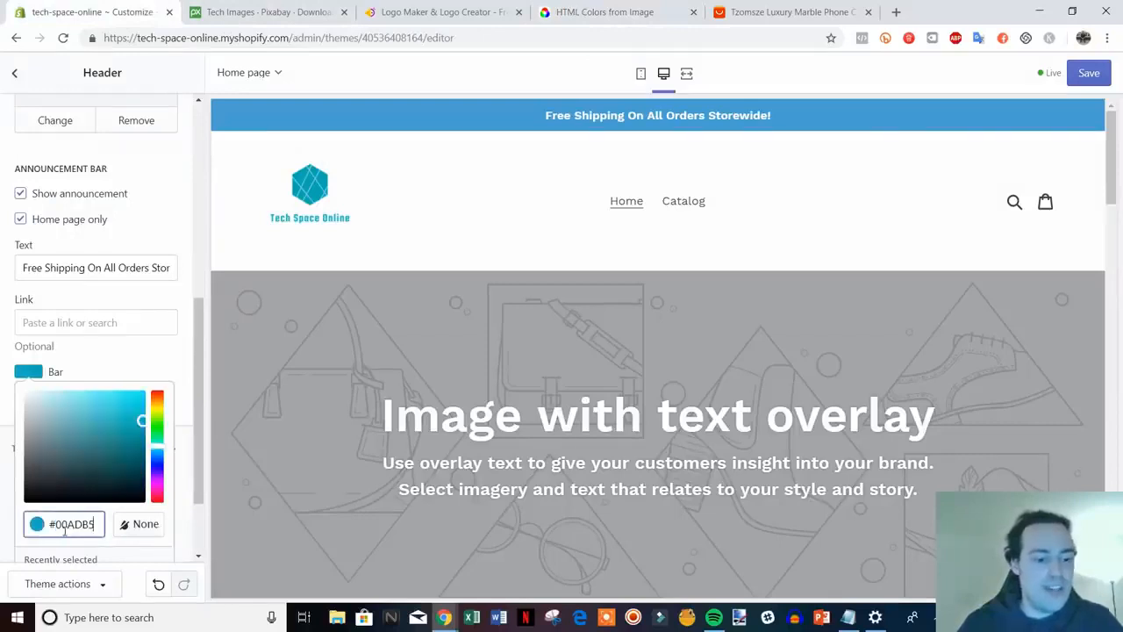
left_click(188, 411)
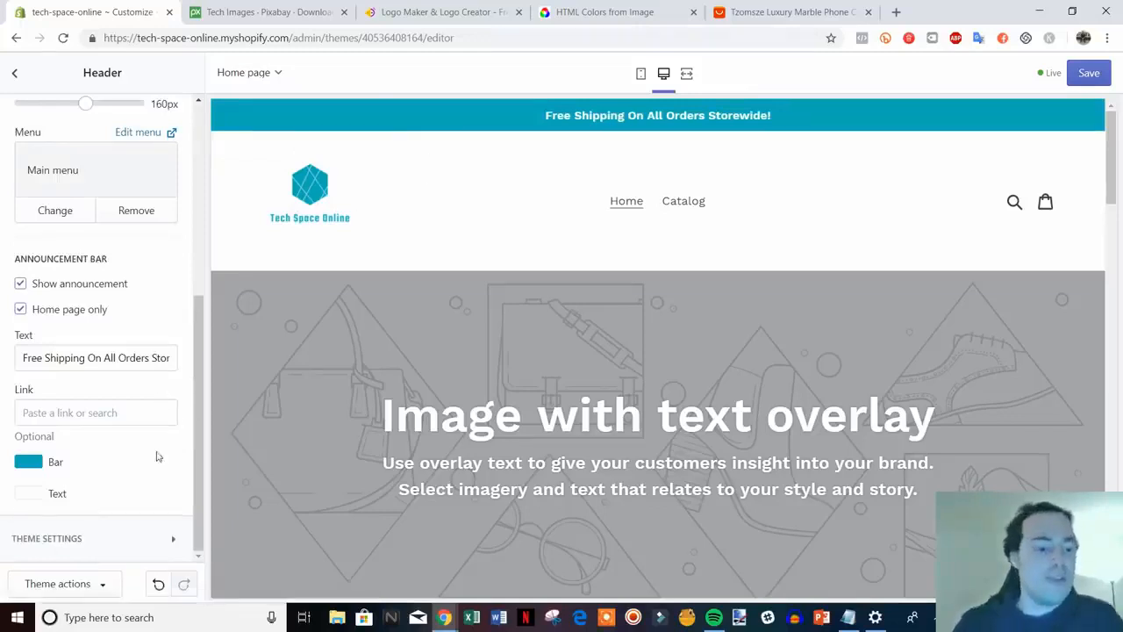
scroll(156, 456, "up", 4)
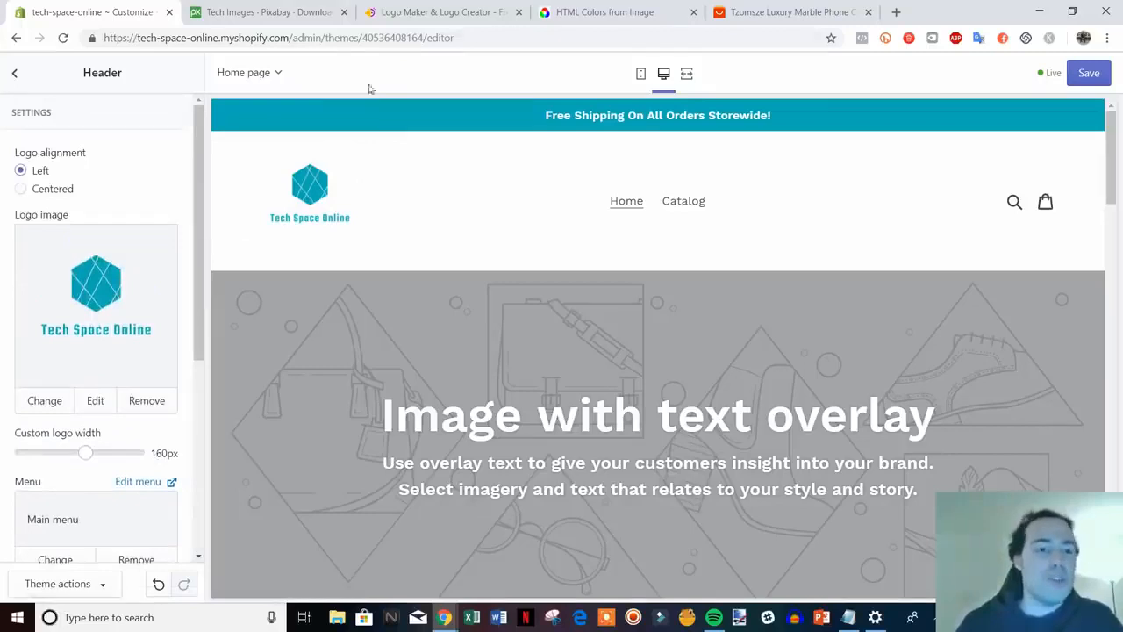
left_click(422, 9)
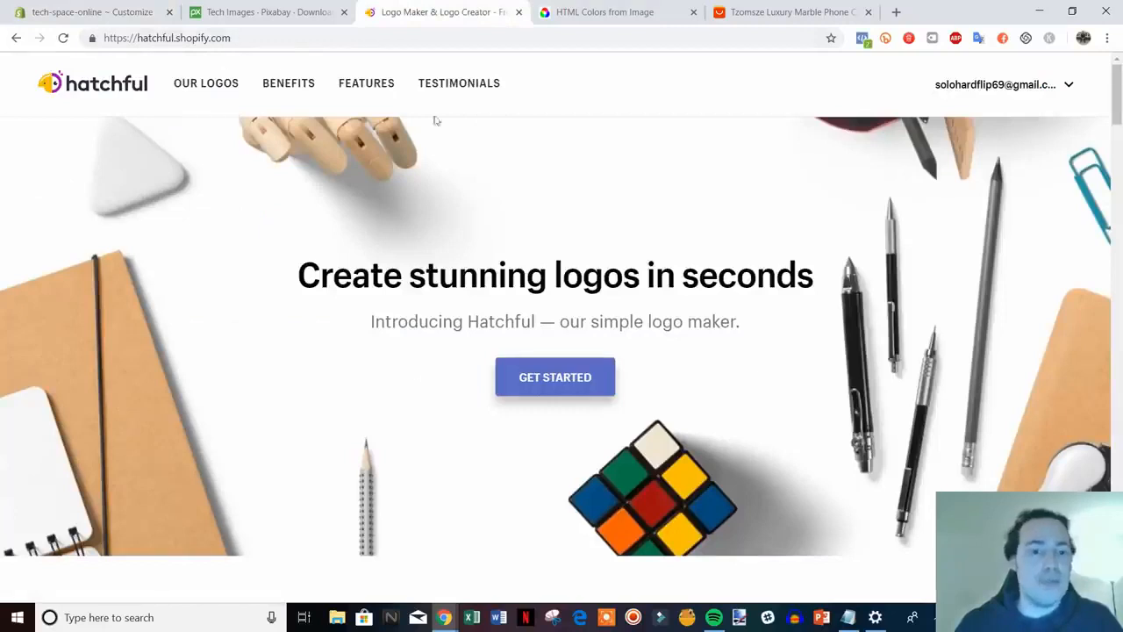
left_click(96, 11)
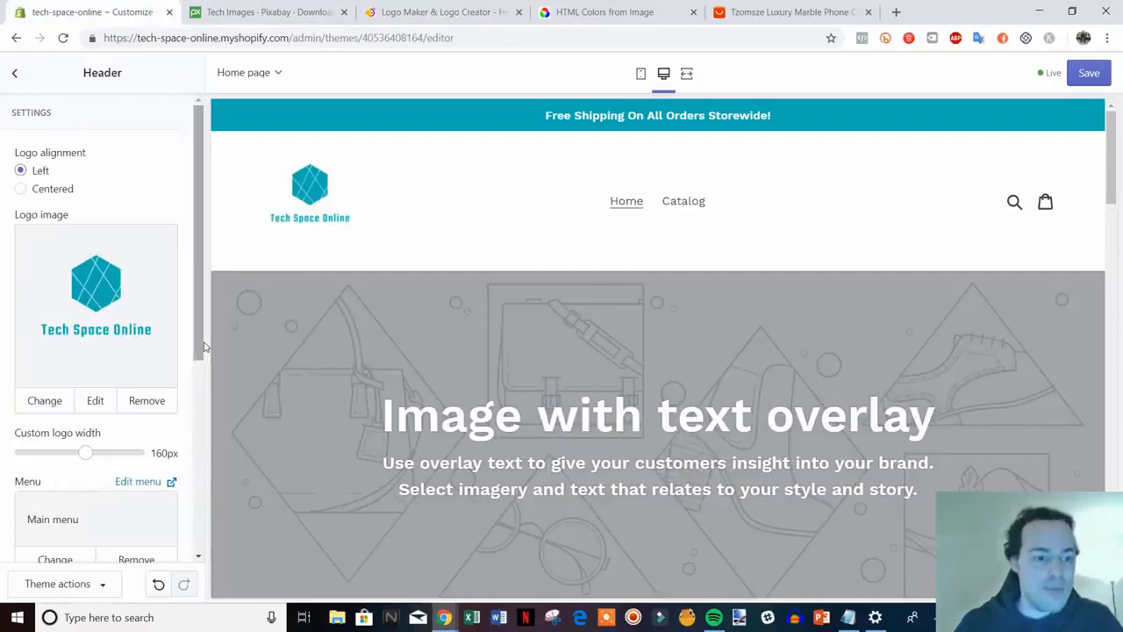
scroll(178, 499, "down", 3)
scroll(178, 498, "down", 1)
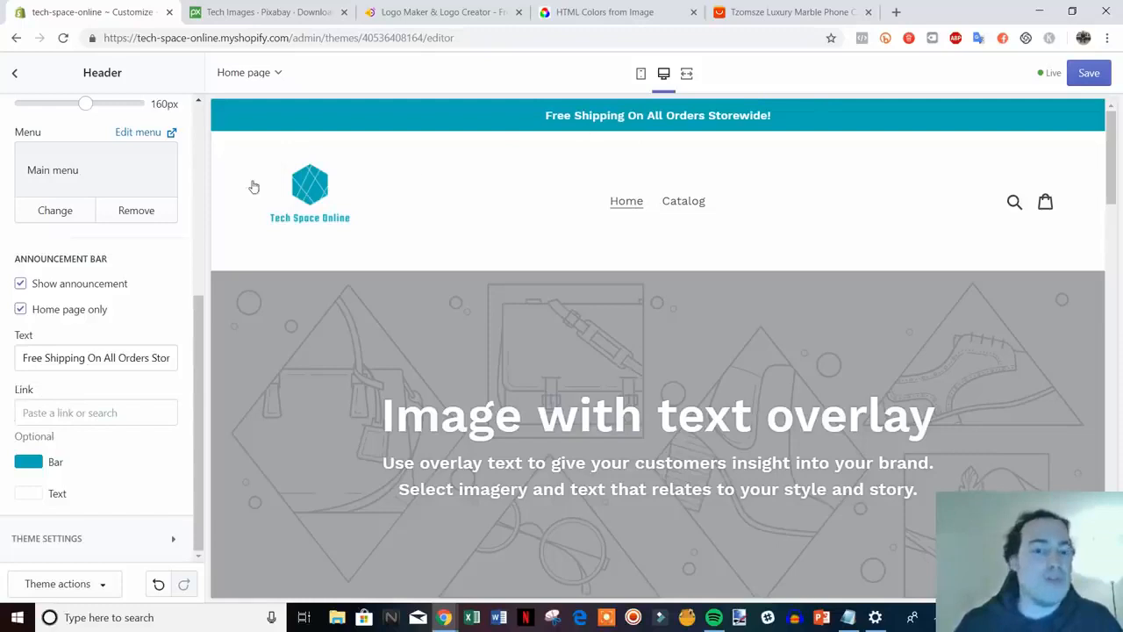
Link the announcement bar to the copied Catalog address (/collections/all) and save the theme
right_click(683, 202)
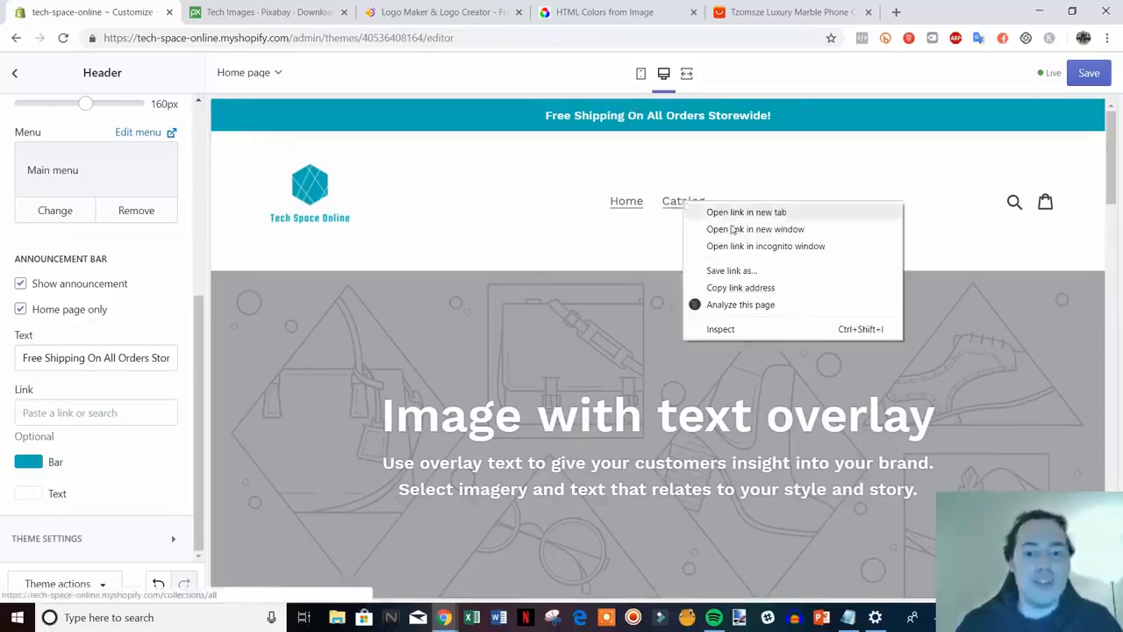
right_click(673, 202)
left_click(748, 284)
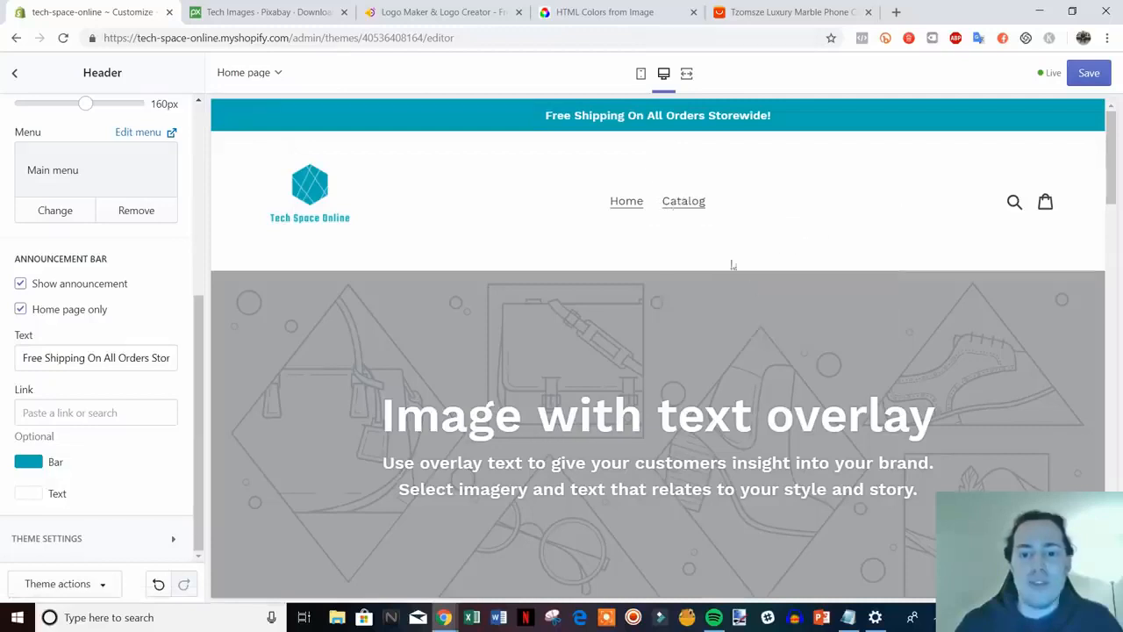
left_click(44, 417)
type("https://tech-space-online.myshopify.com/collections/all")
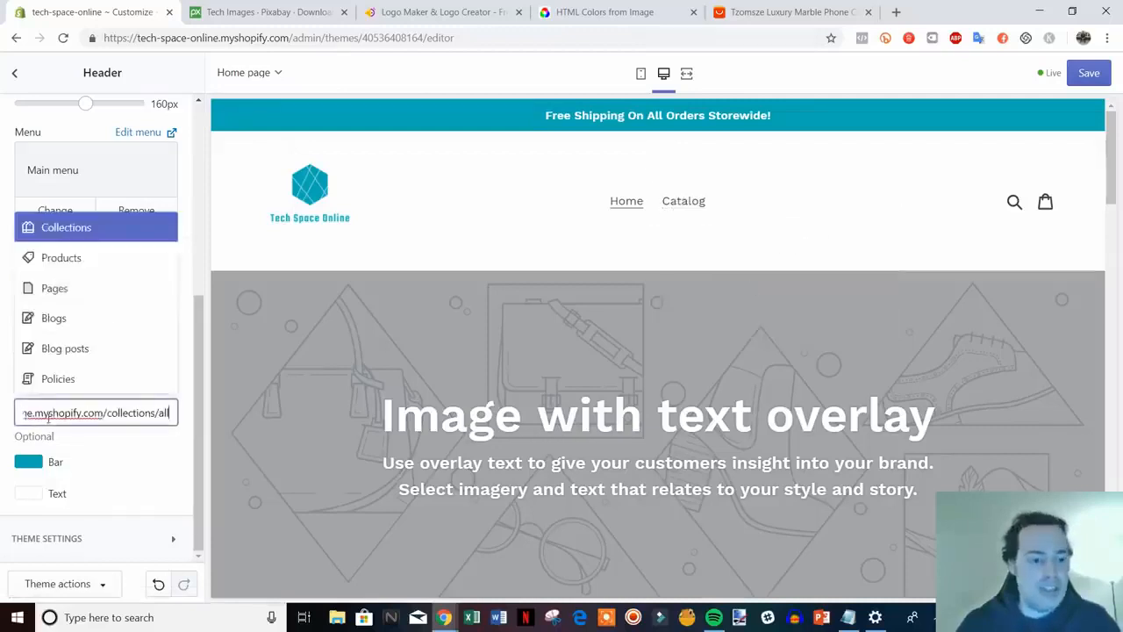
left_click(151, 357)
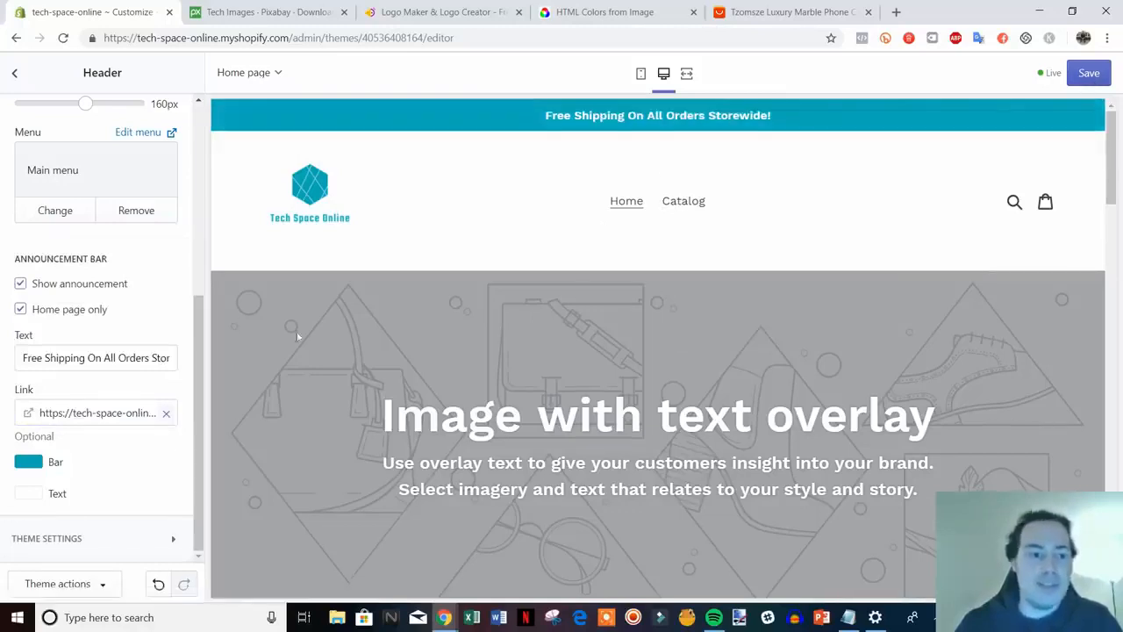
left_click(1089, 74)
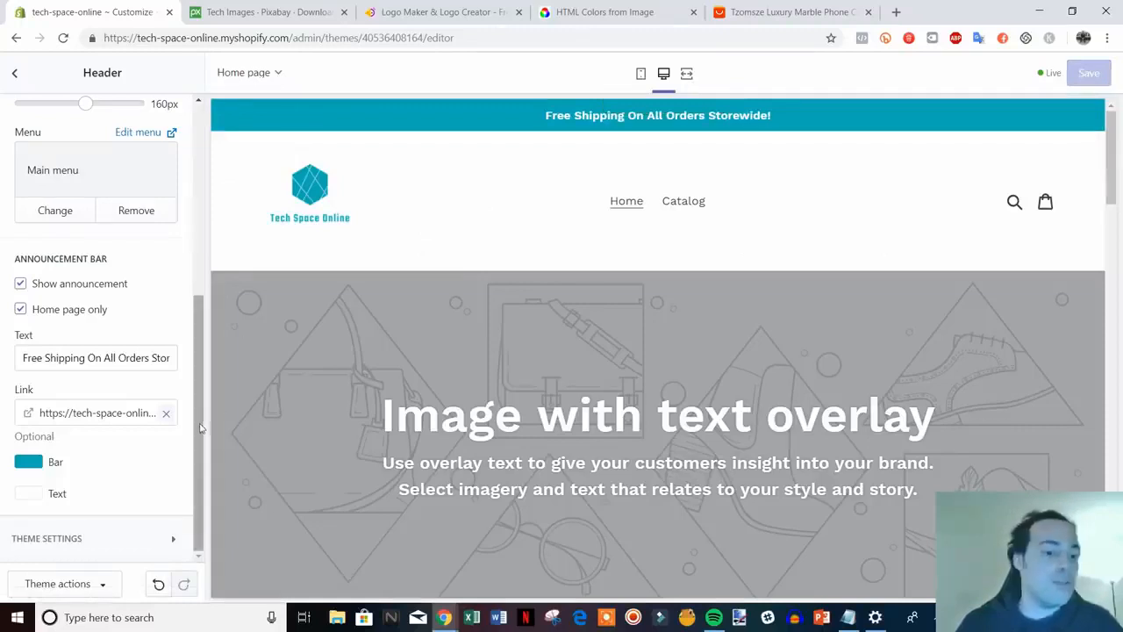
left_click_drag(203, 428, 203, 239)
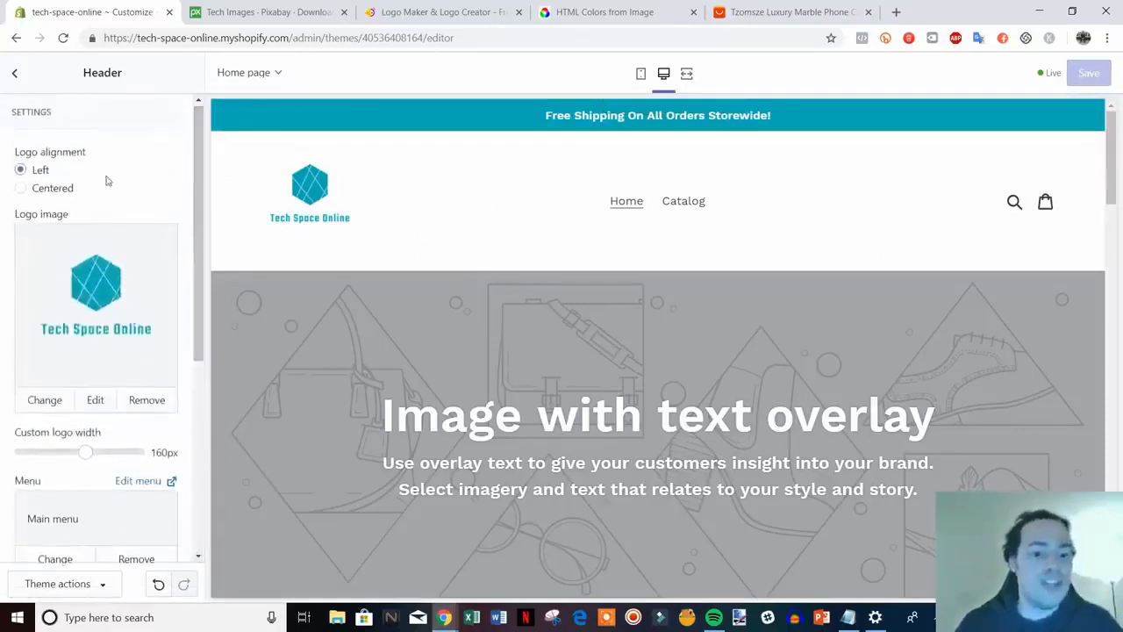
Go back to the homepage Sections list and open the Image with text overlay section
left_click(14, 75)
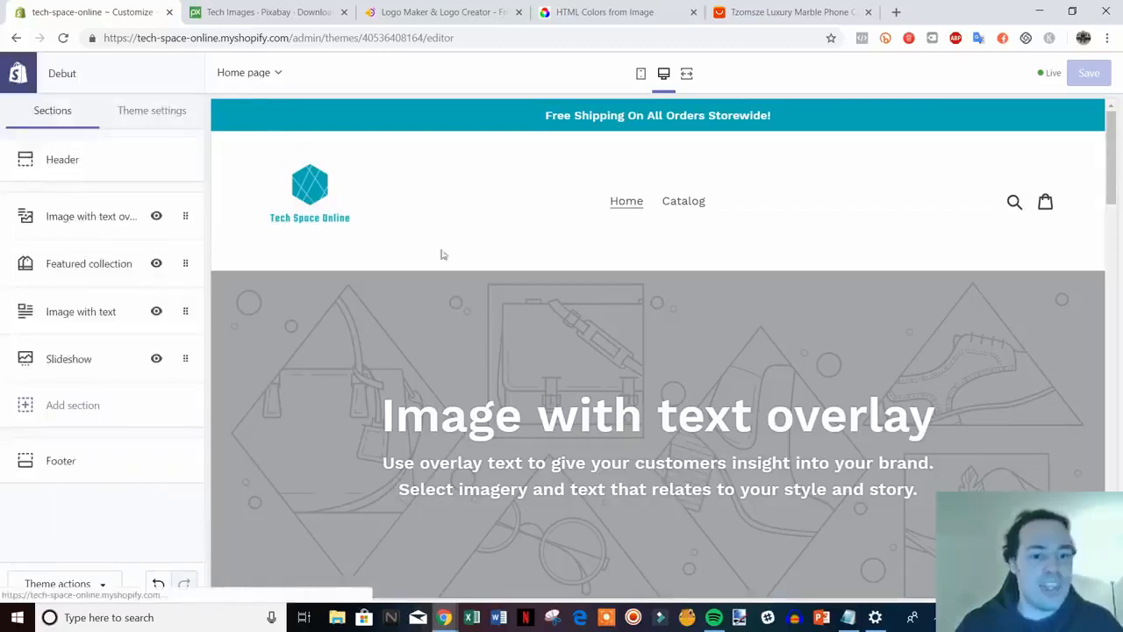
scroll(1012, 399, "down", 1)
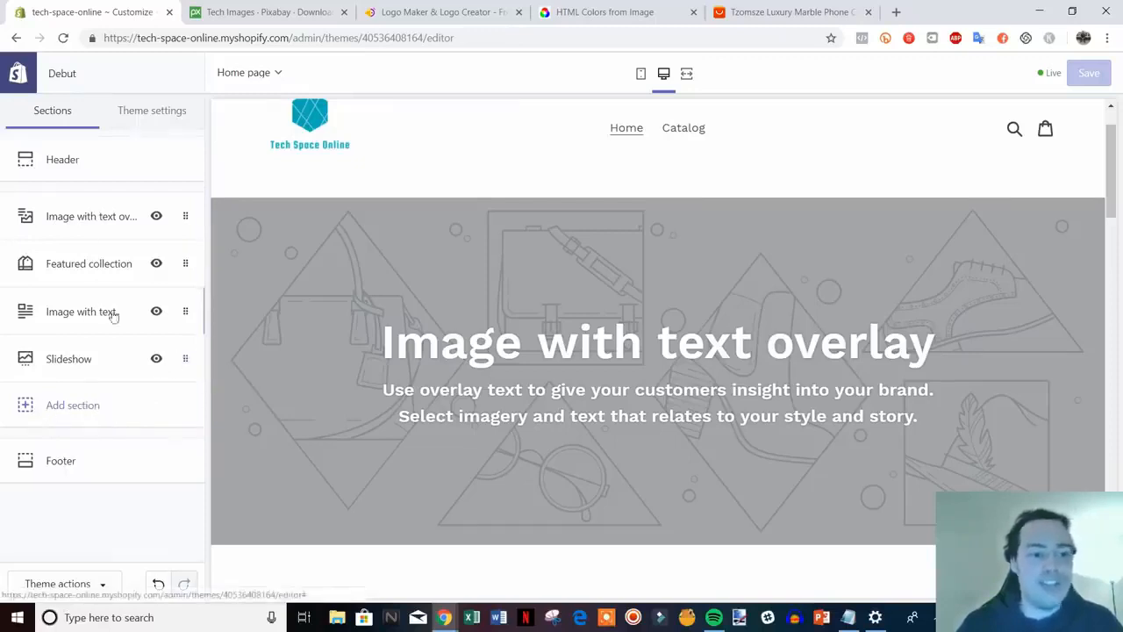
scroll(768, 242, "down", 4)
scroll(825, 296, "up", 5)
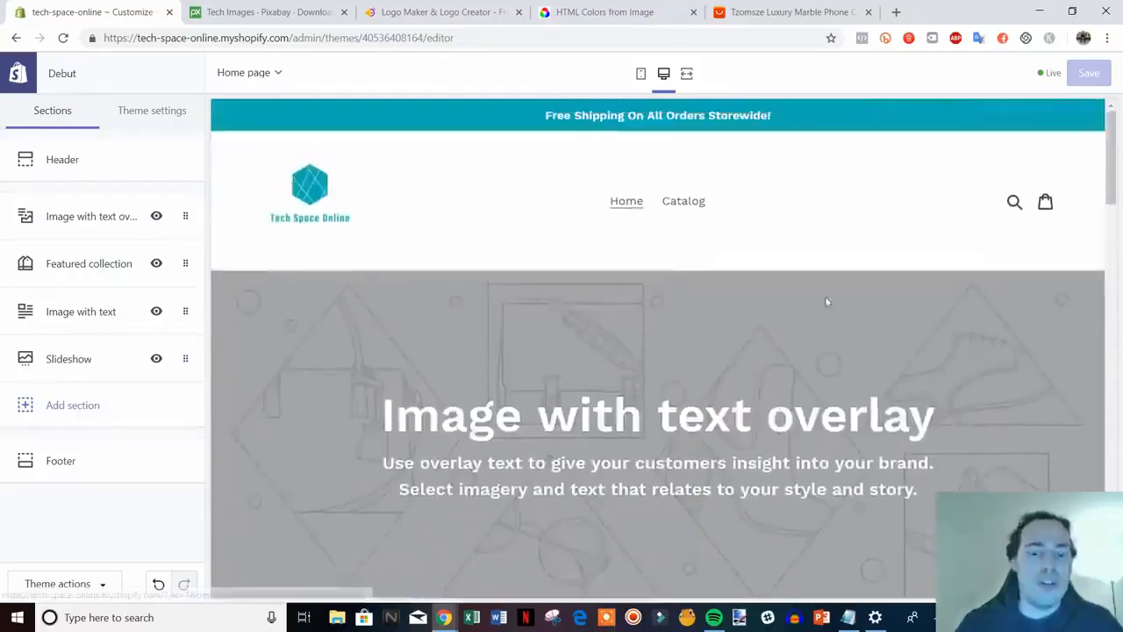
left_click_drag(1108, 173, 1112, 516)
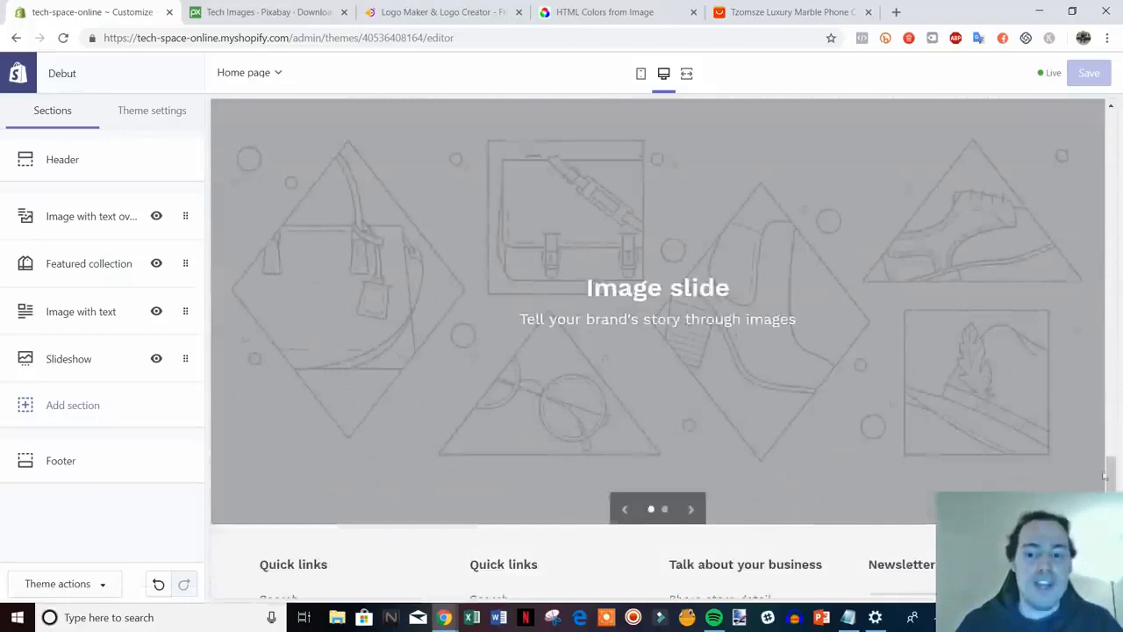
left_click_drag(1106, 477, 1120, 176)
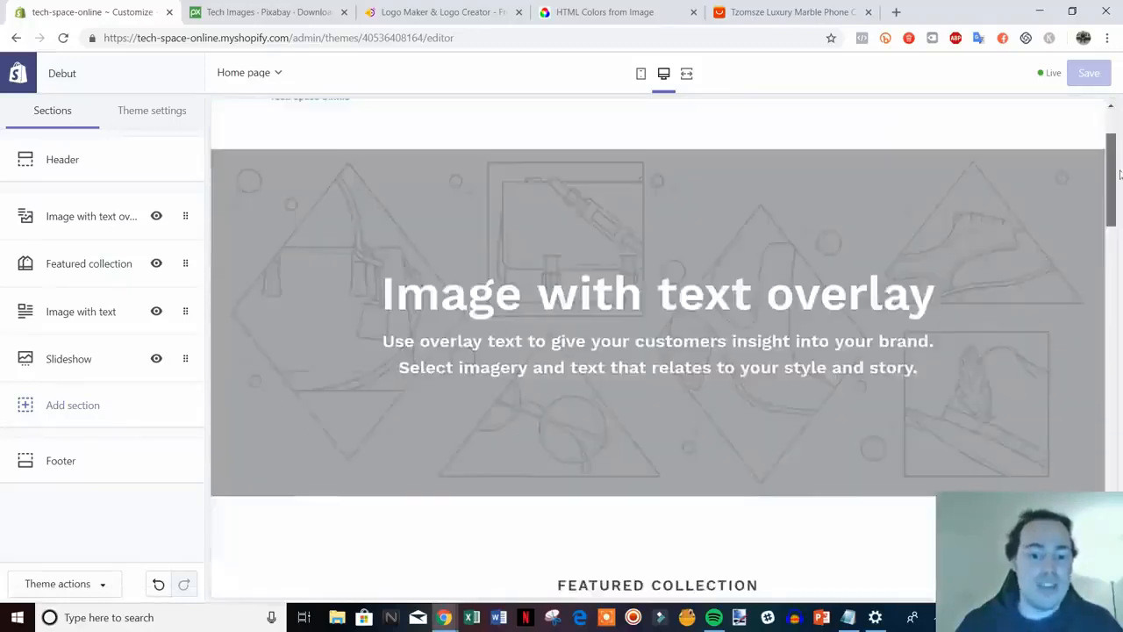
left_click(97, 219)
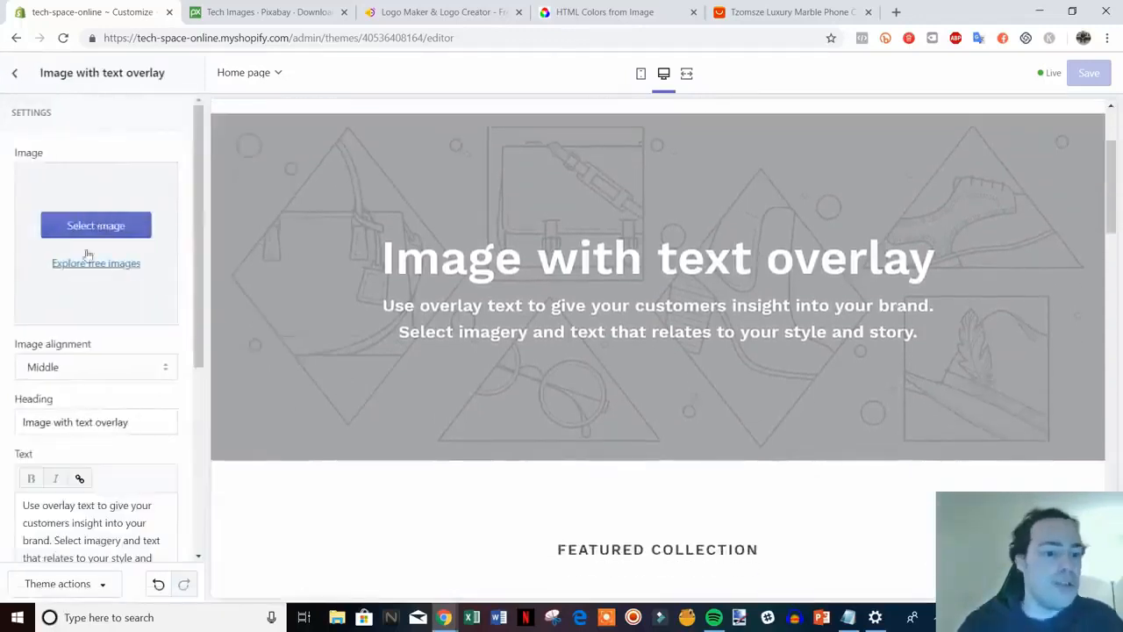
Upload the laptop photo from the video files folder as the section's background image
left_click(94, 227)
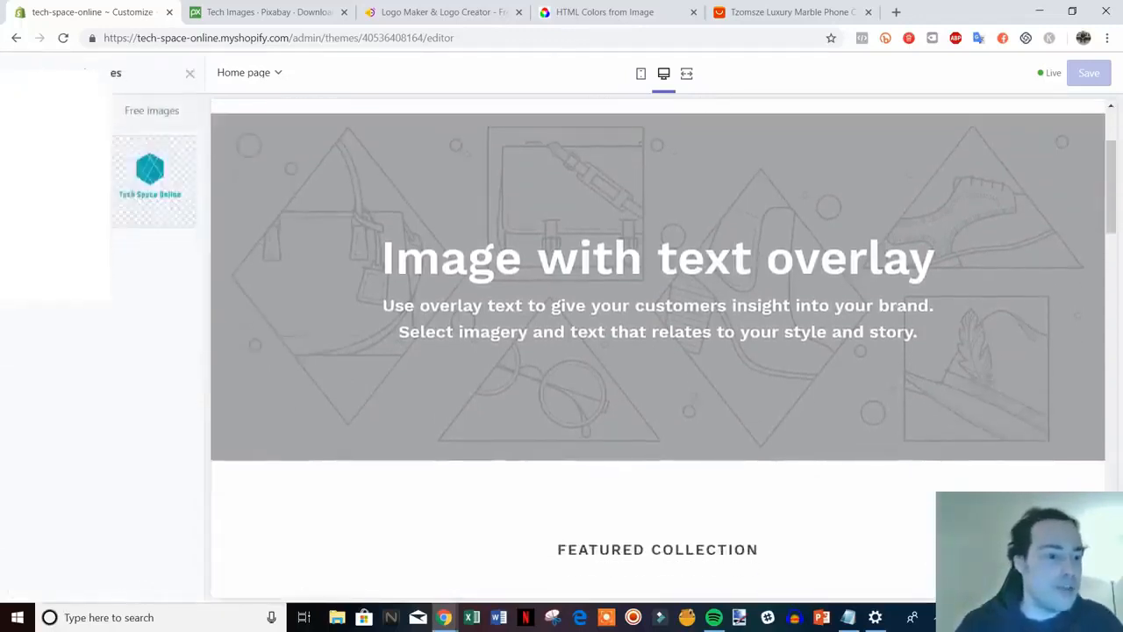
left_click(56, 182)
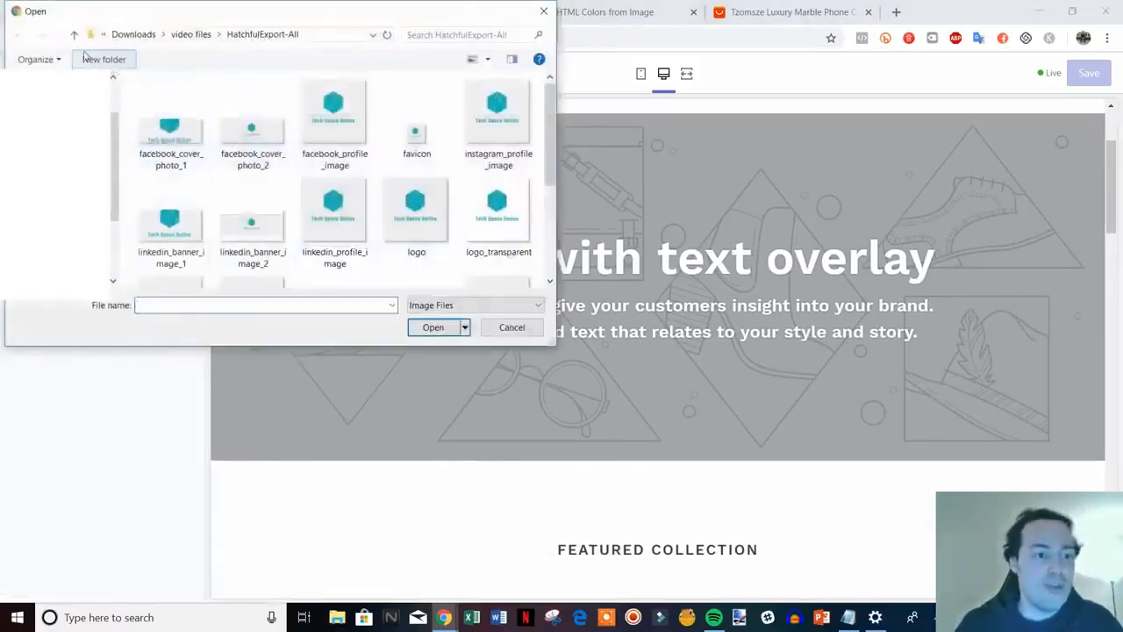
left_click(74, 34)
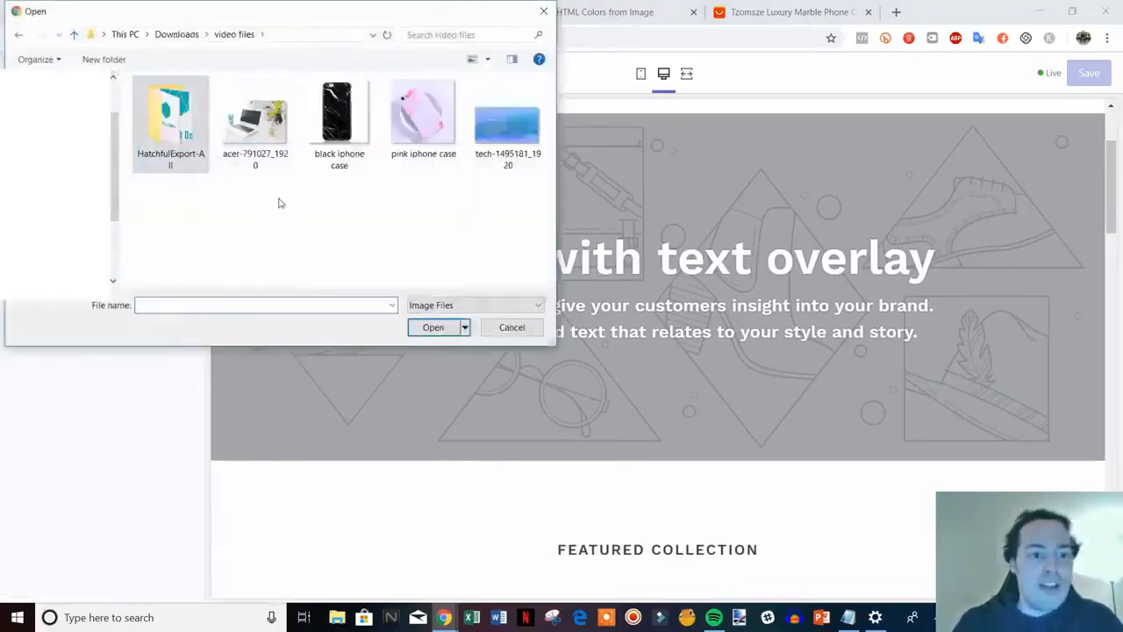
double_click(254, 114)
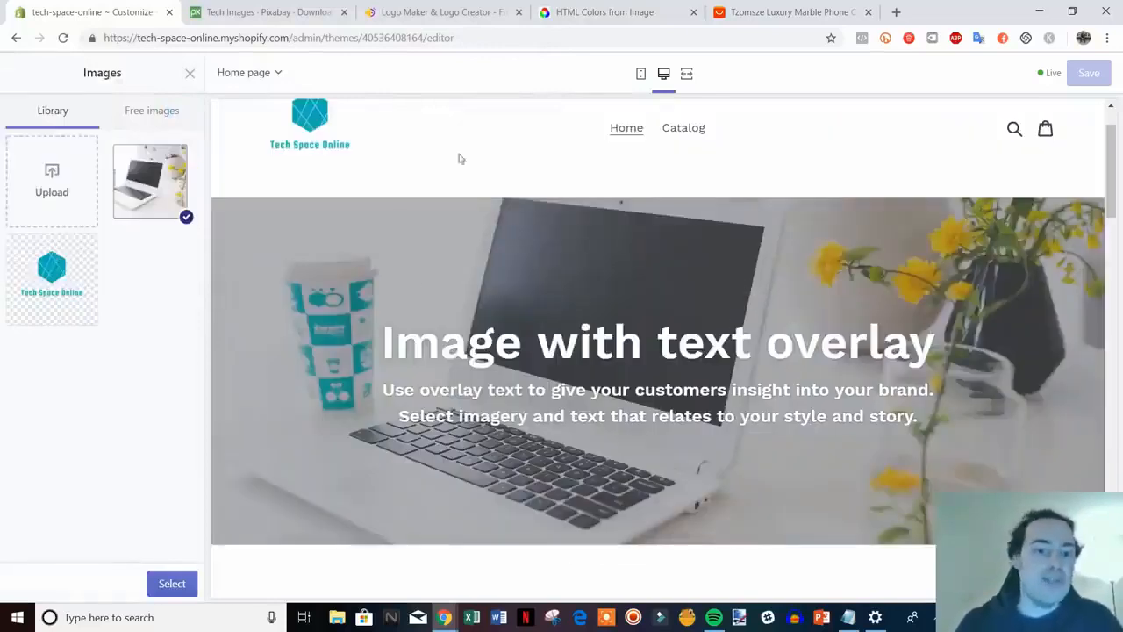
Scroll the preview to check the header, then switch to the Pixabay tech images tab
scroll(543, 288, "up", 1)
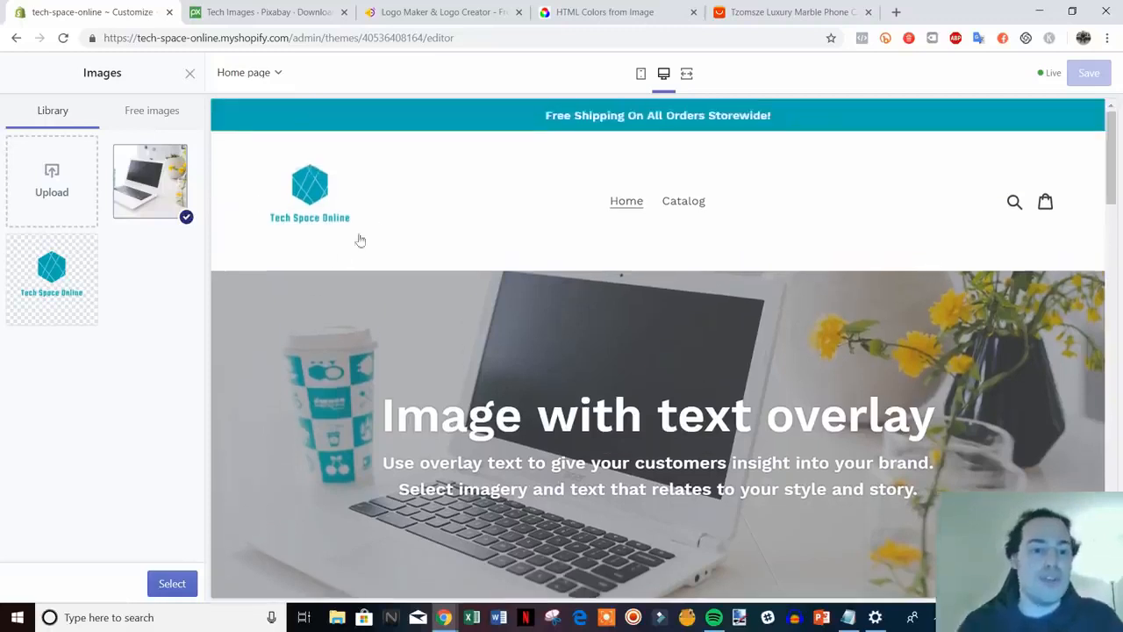
scroll(433, 295, "down", 1)
scroll(614, 368, "up", 1)
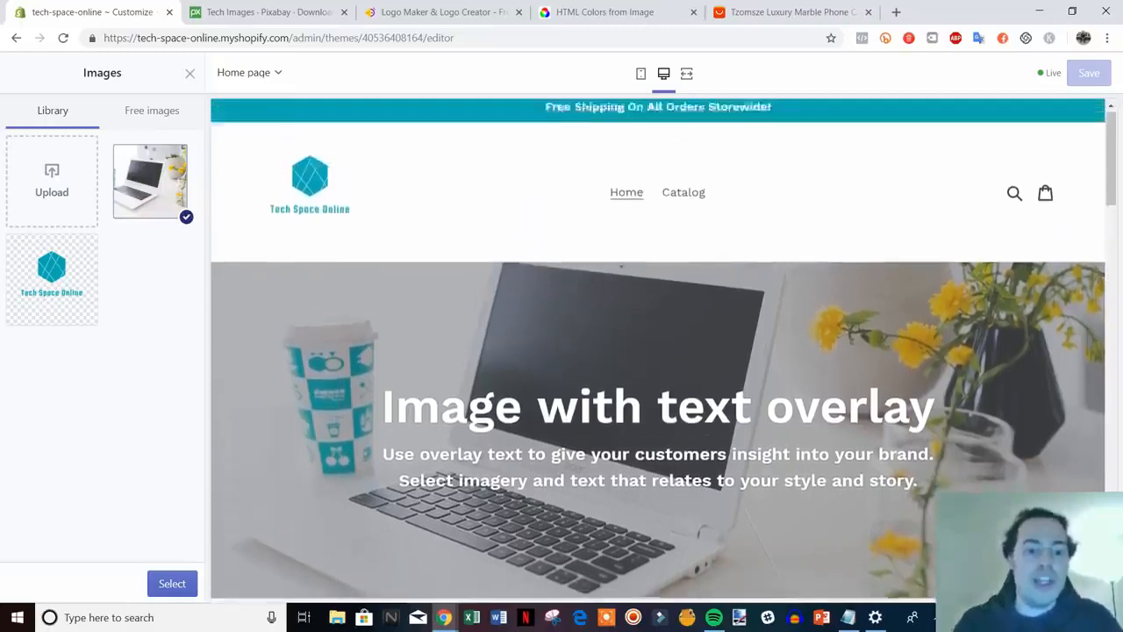
scroll(386, 290, "down", 1)
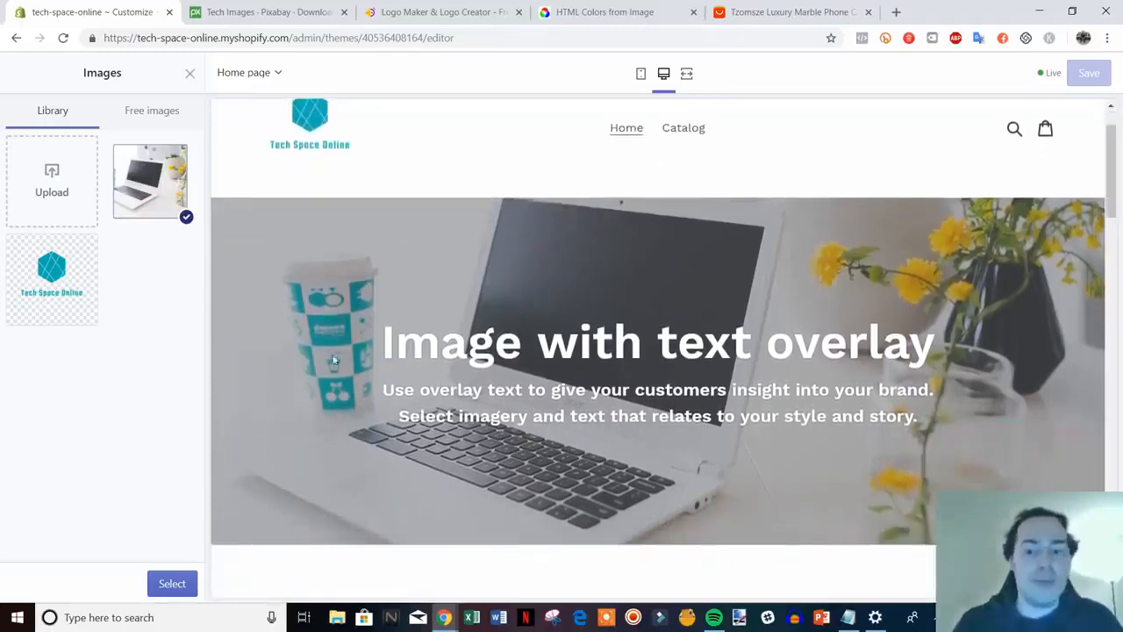
scroll(362, 359, "up", 1)
scroll(506, 453, "down", 1)
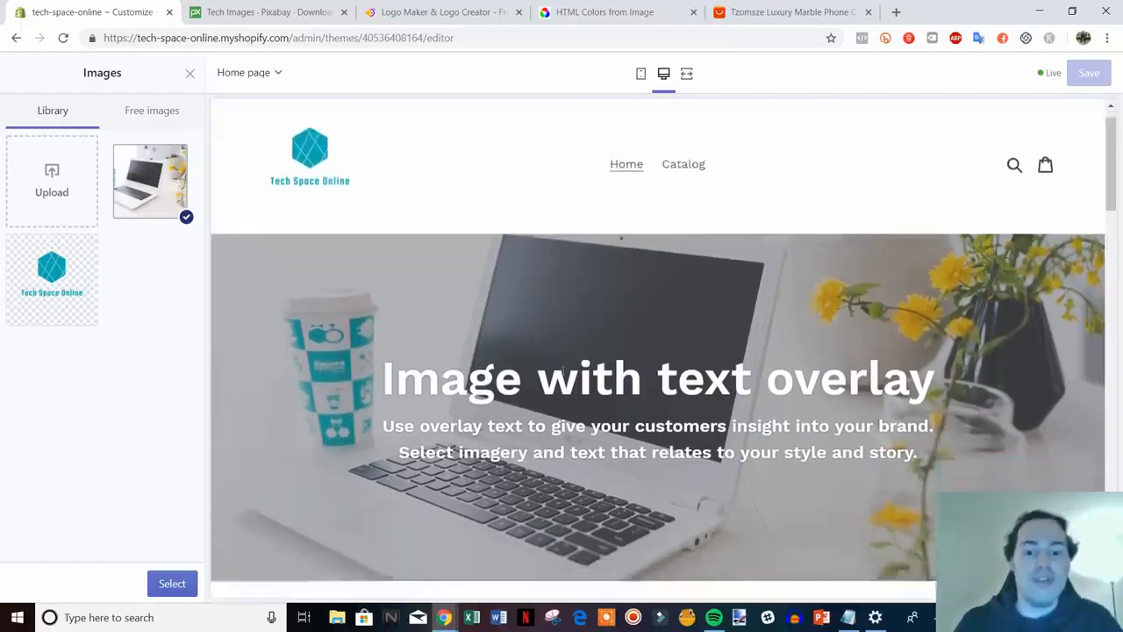
scroll(430, 297, "up", 1)
scroll(524, 310, "down", 1)
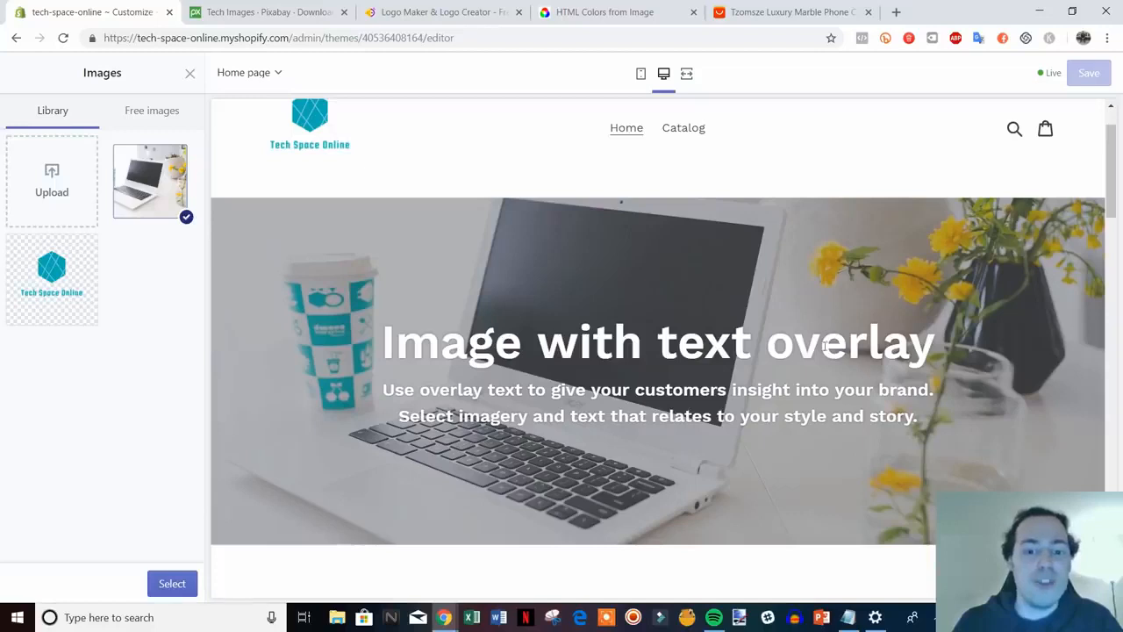
left_click(252, 12)
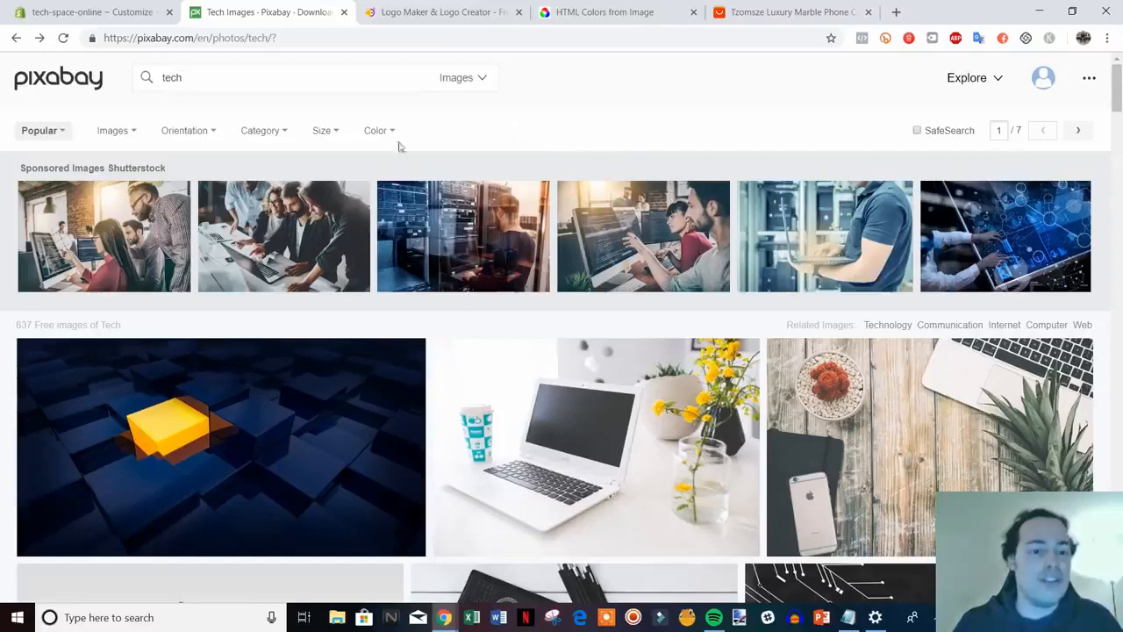
Leave the Pixabay tech results and return to the Shopify Customize tab
scroll(466, 389, "down", 1)
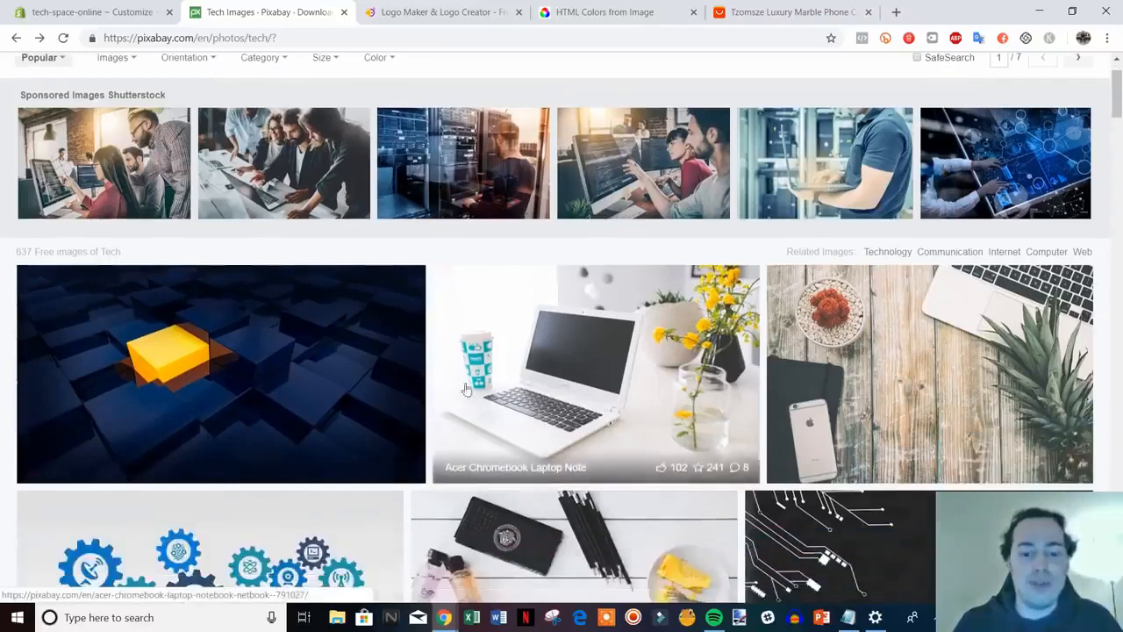
scroll(602, 390, "up", 1)
left_click(138, 8)
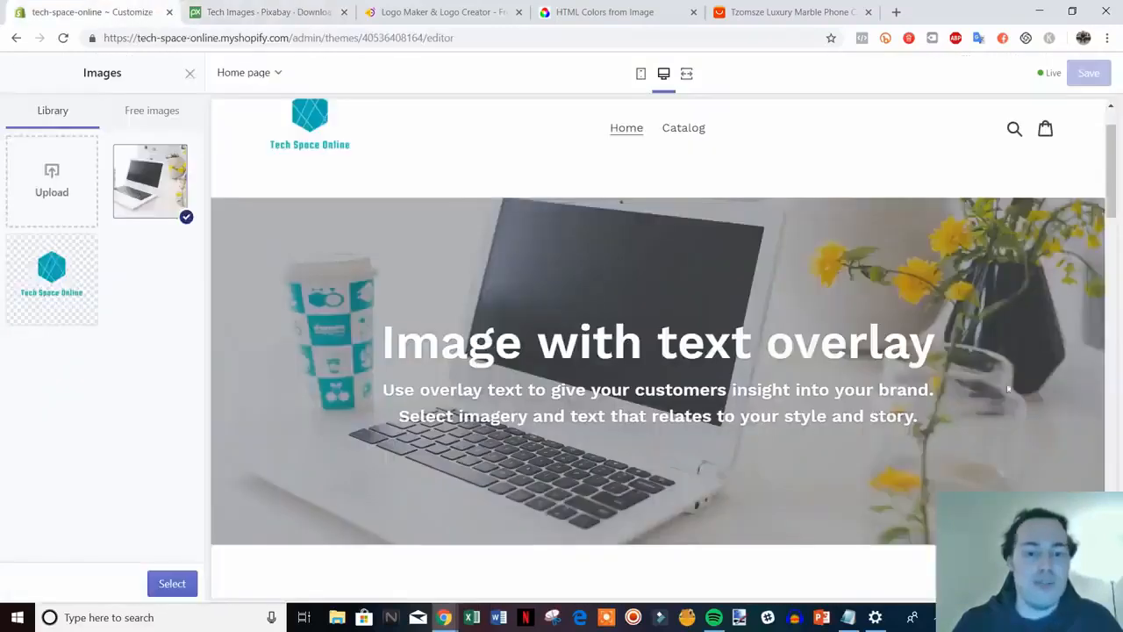
Confirm the laptop photo as the overlay section's image
scroll(527, 295, "up", 1)
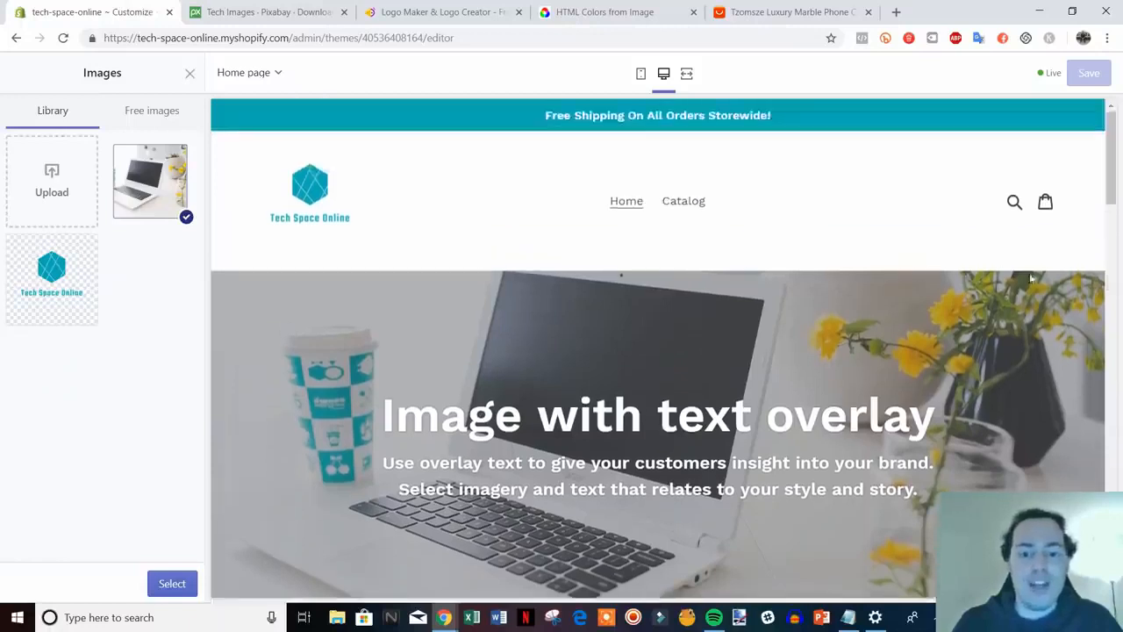
scroll(406, 254, "down", 1)
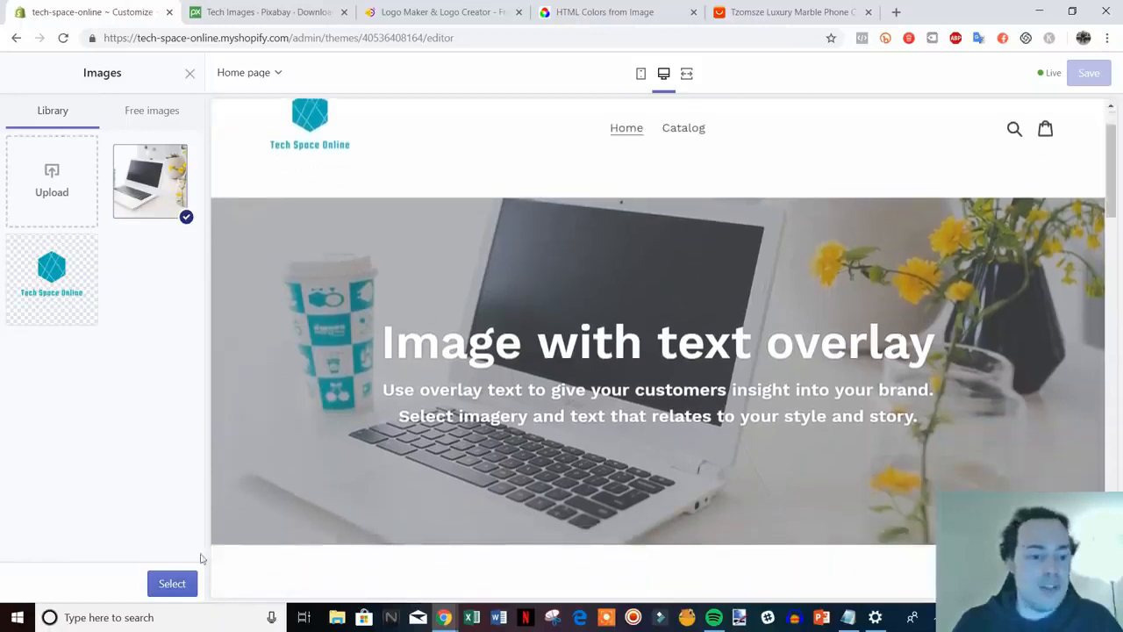
left_click(172, 584)
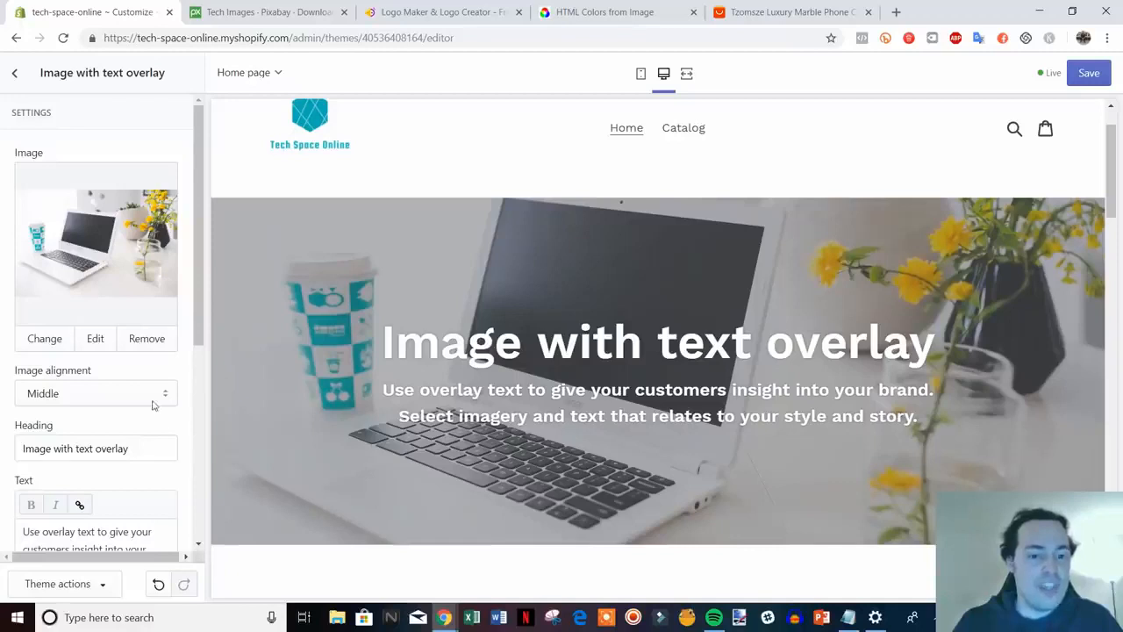
Change the heading to 'Welcome To Tech Space Online' and select the default paragraph text
scroll(152, 404, "down", 1)
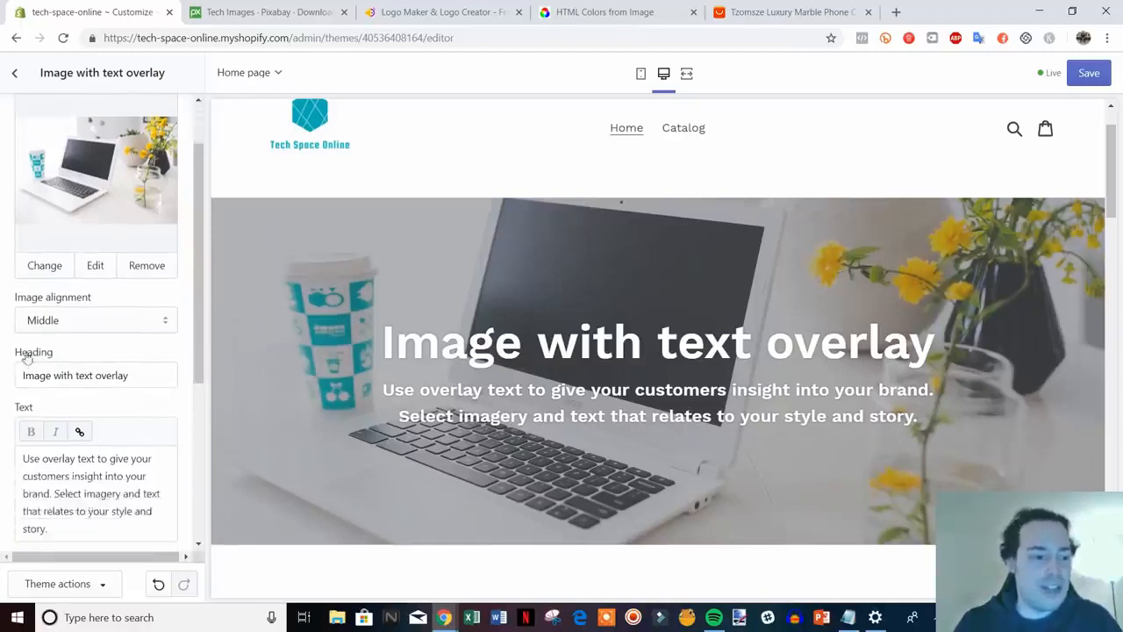
left_click_drag(130, 376, 19, 377)
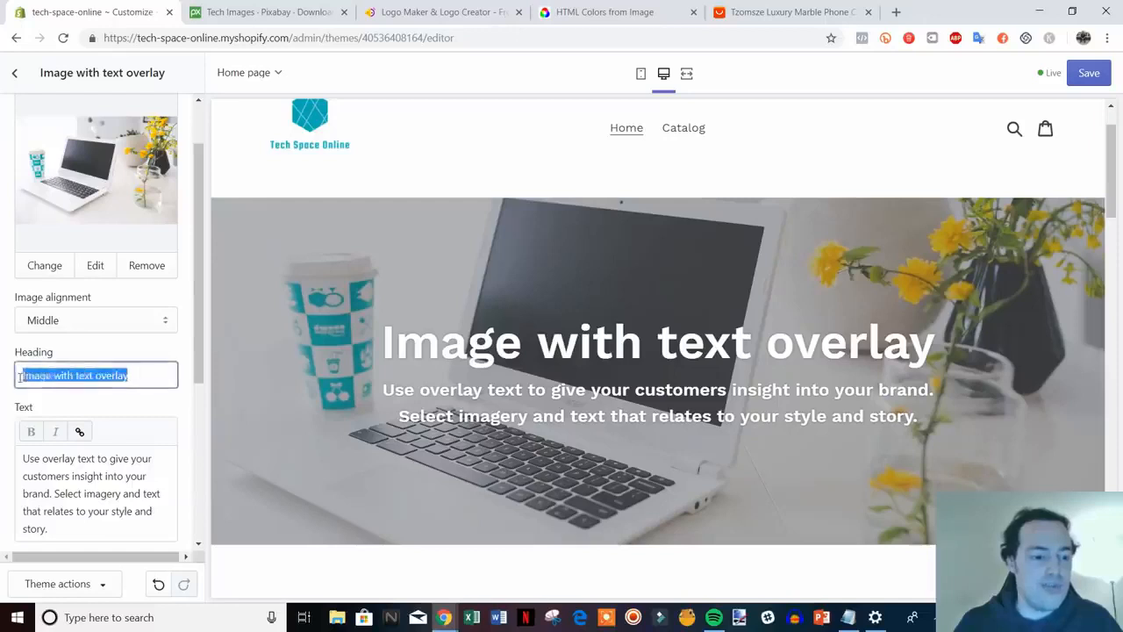
type("Welcome")
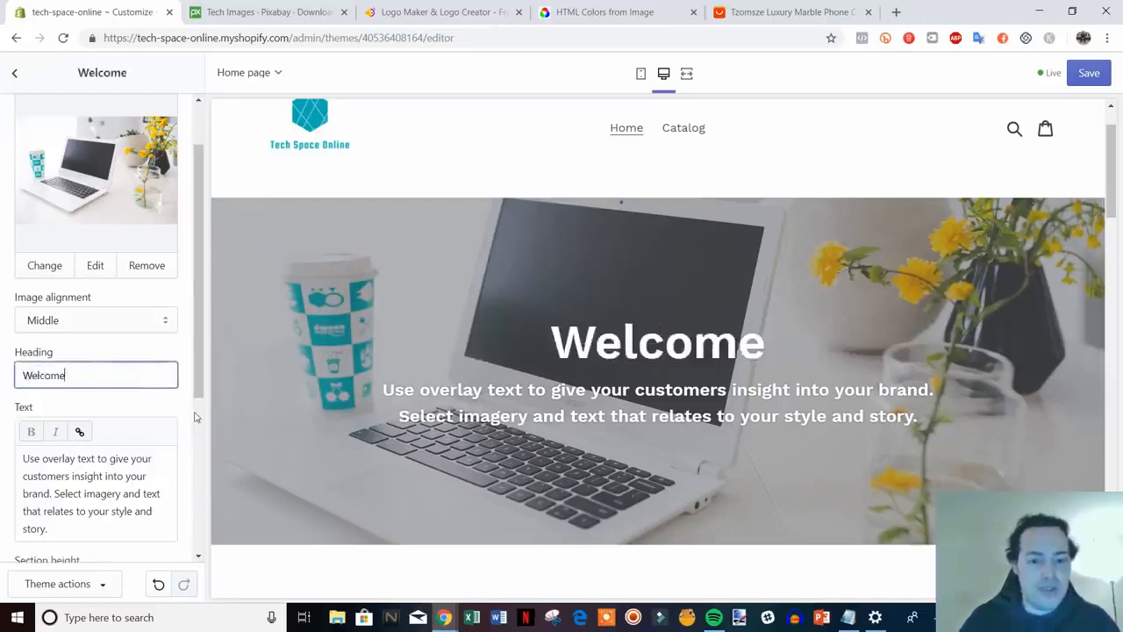
type(" To ")
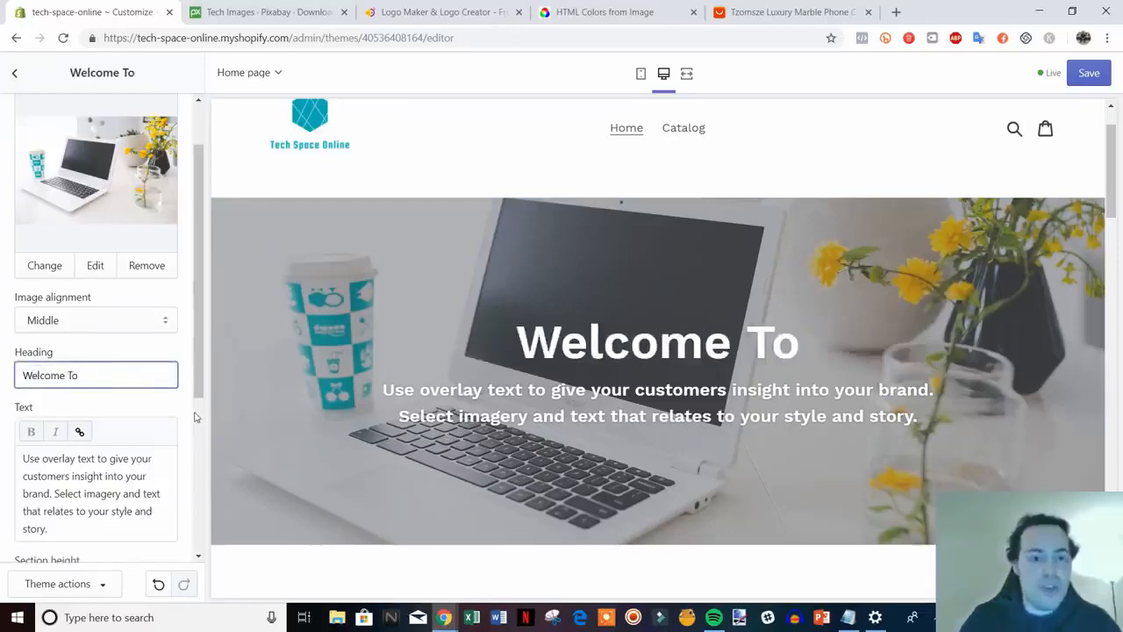
type("Tech Sp")
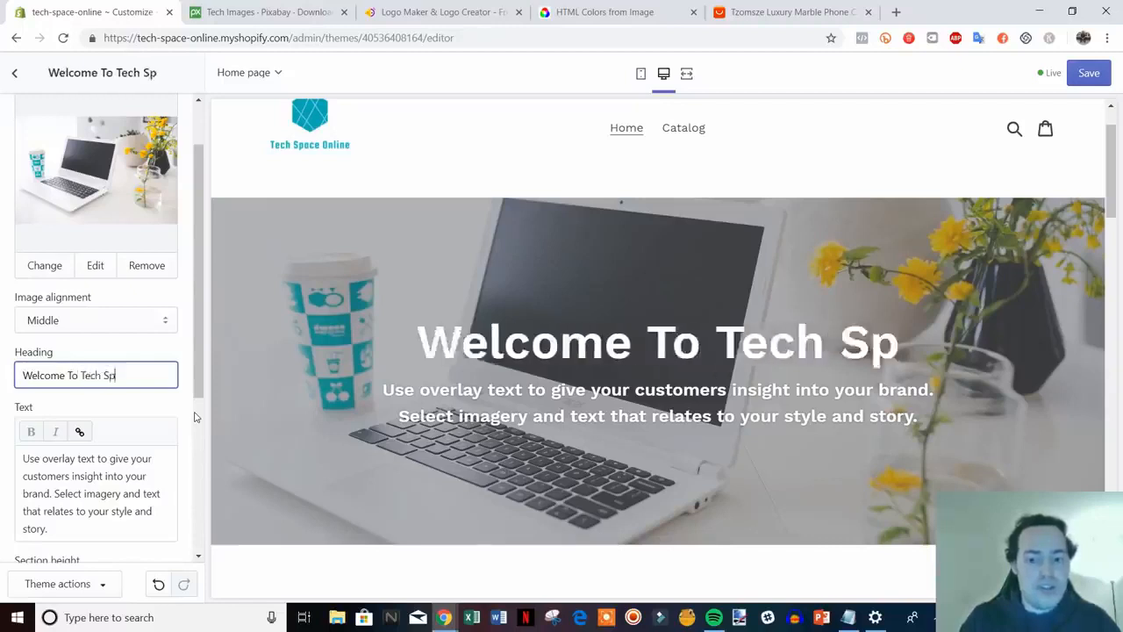
type("ace Online")
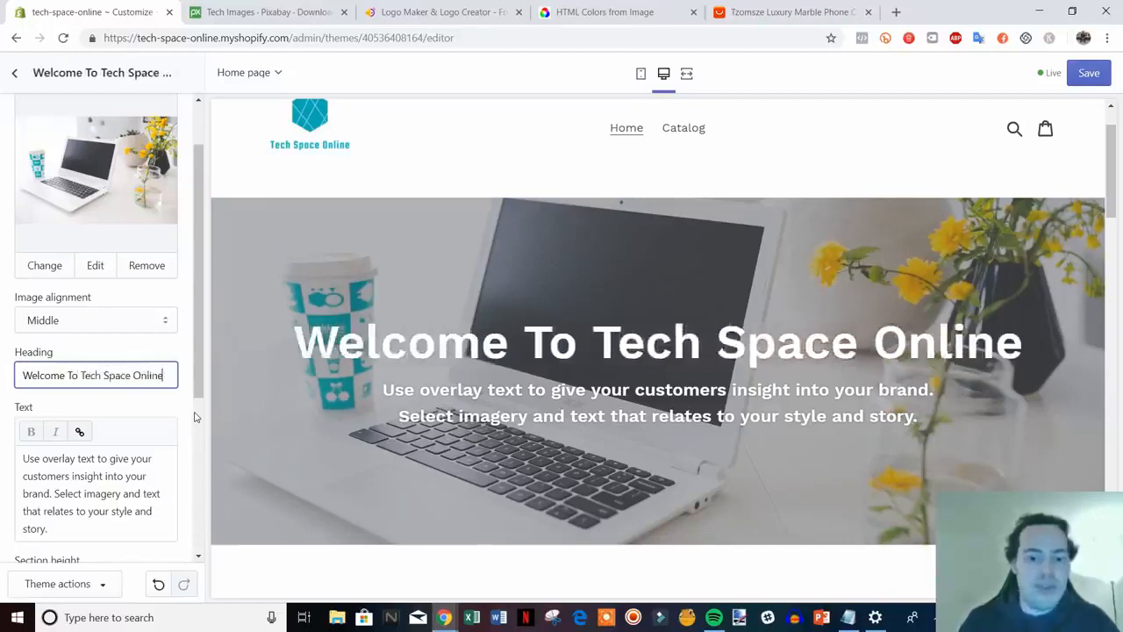
scroll(92, 452, "down", 1)
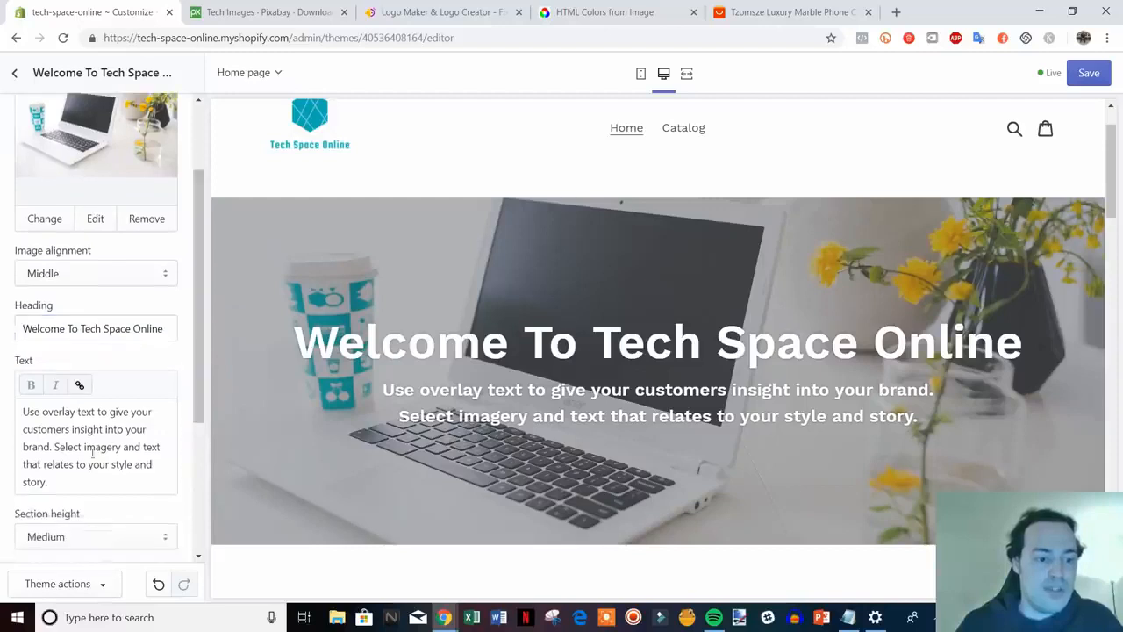
left_click_drag(72, 483, 39, 399)
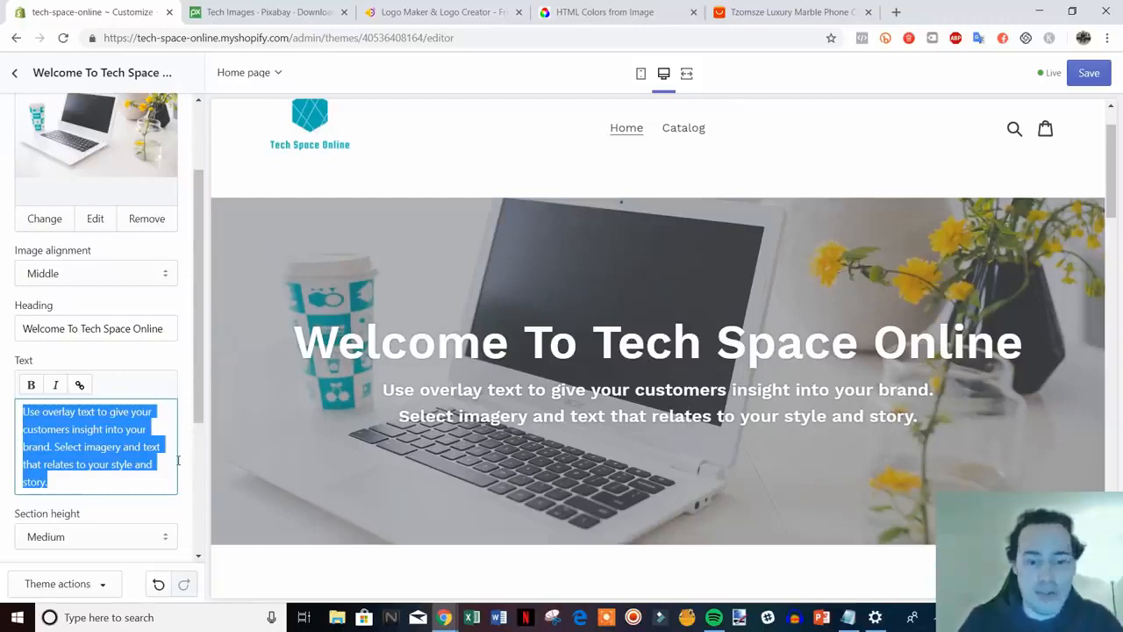
Replace the body text with 'Shop all of the latest tech at the best prices.'
type("Shop ")
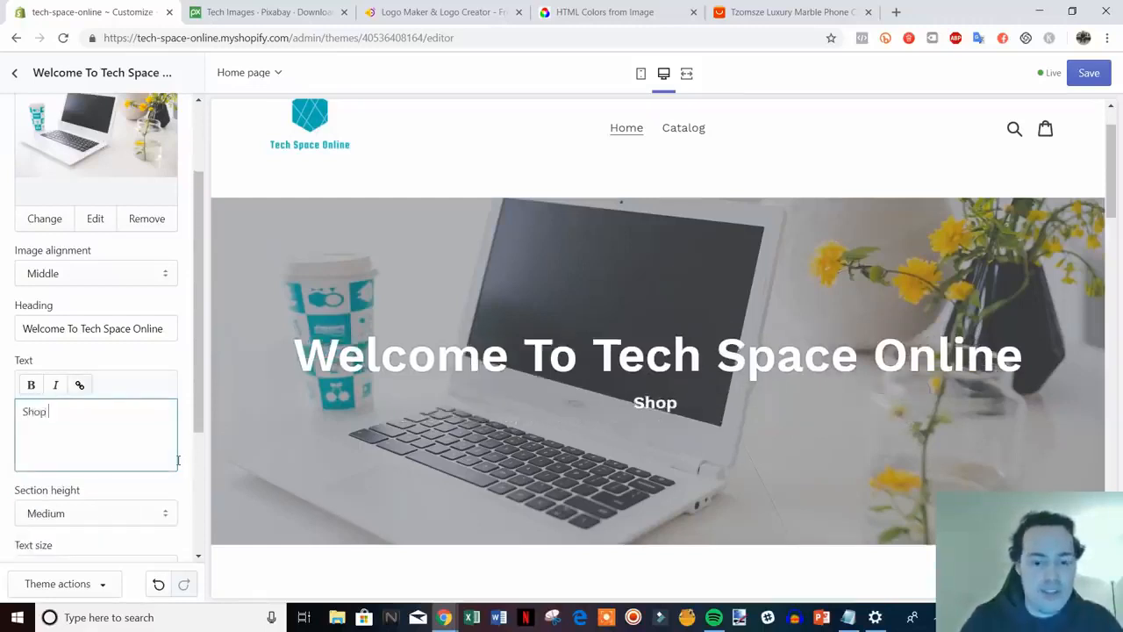
type("all of")
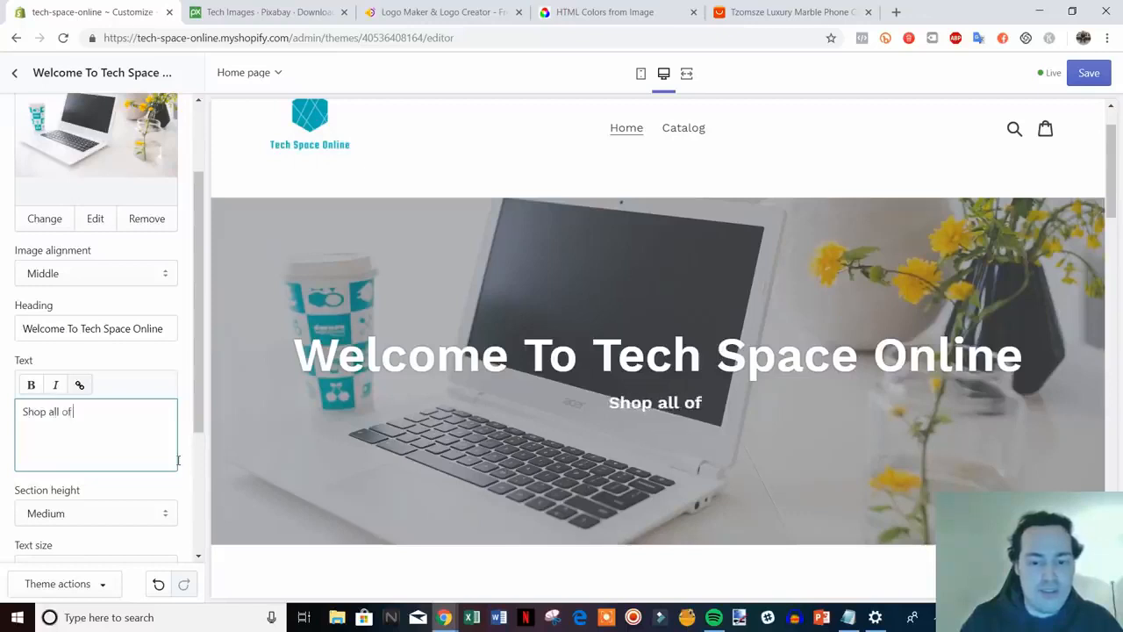
type(" the latest tech")
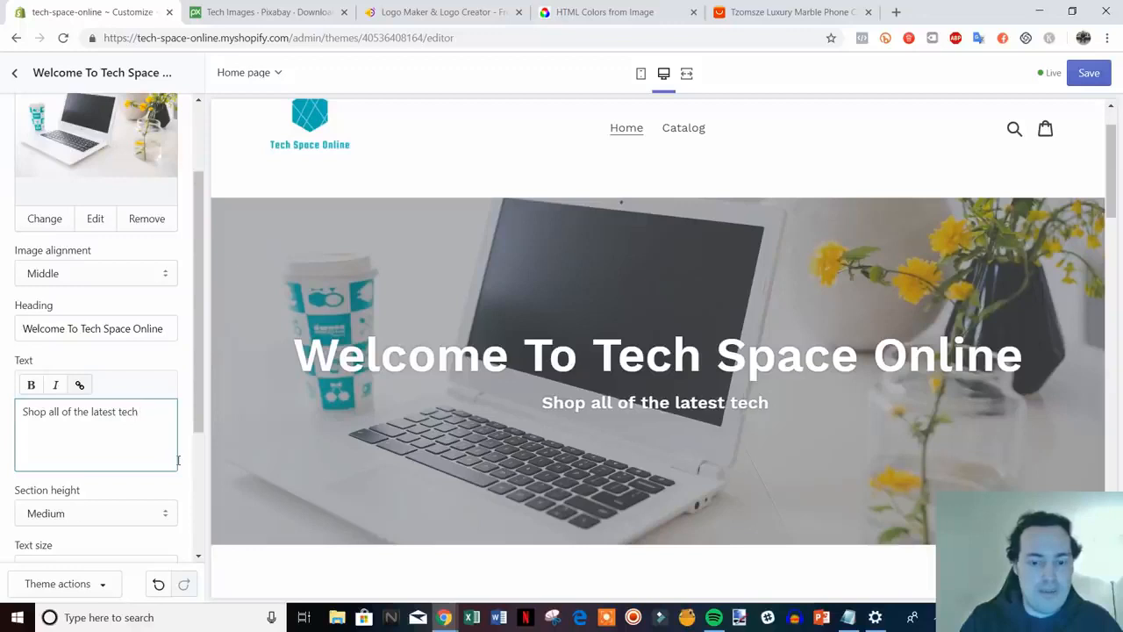
type(" at the ")
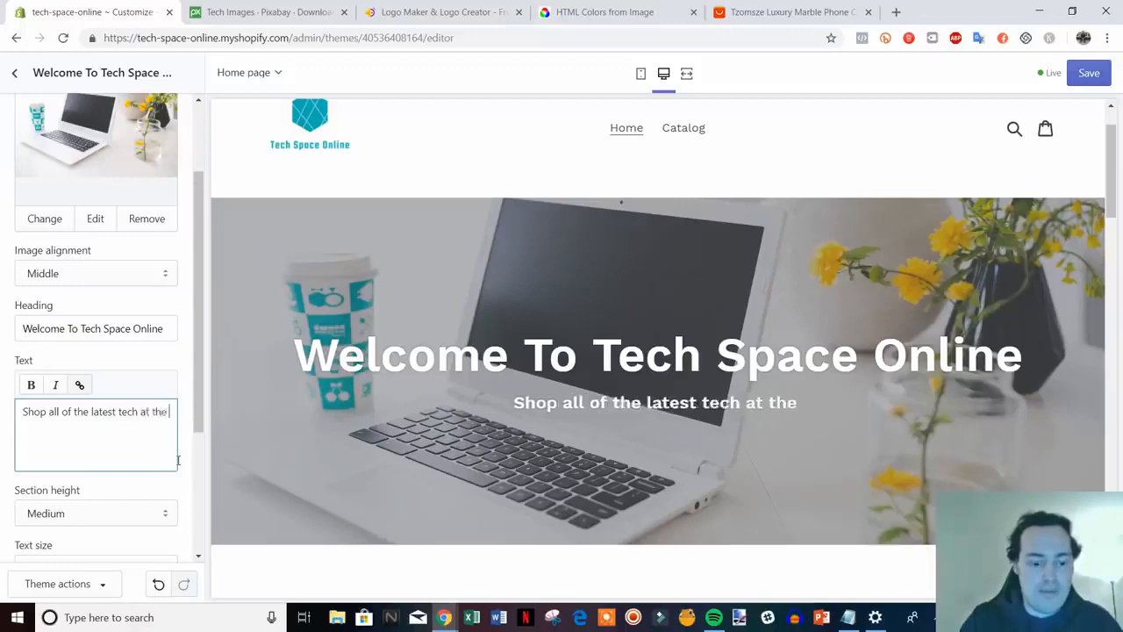
type("best prices.")
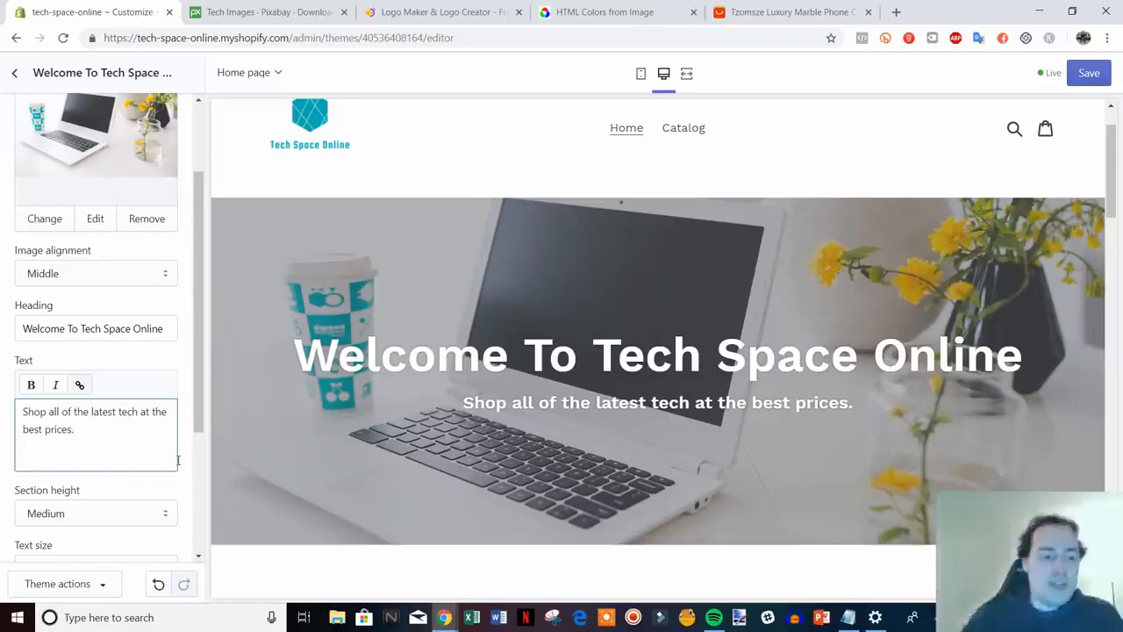
scroll(132, 373, "down", 4)
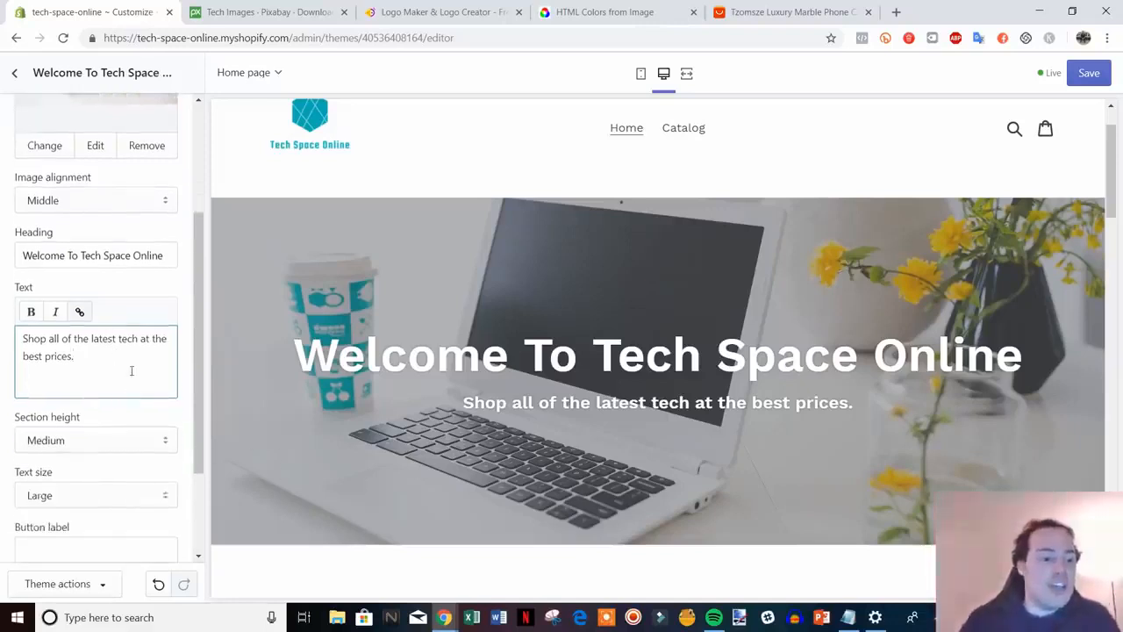
scroll(137, 379, "down", 2)
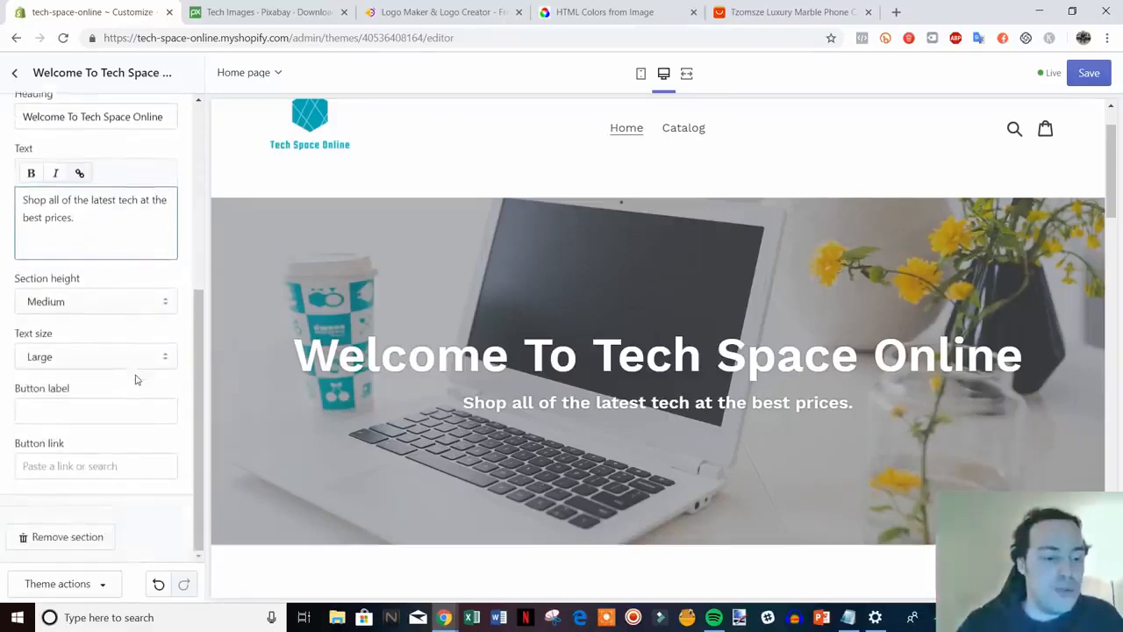
scroll(140, 379, "down", 1)
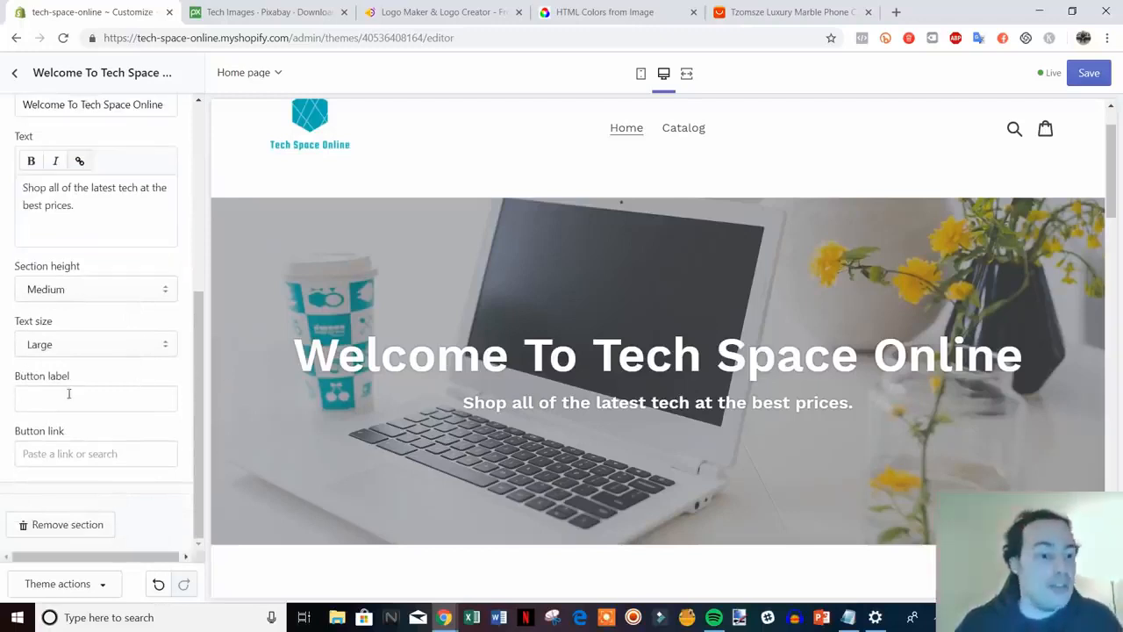
Point the Shop Now button's link to the /collections/all Catalog page and save
left_click(144, 401)
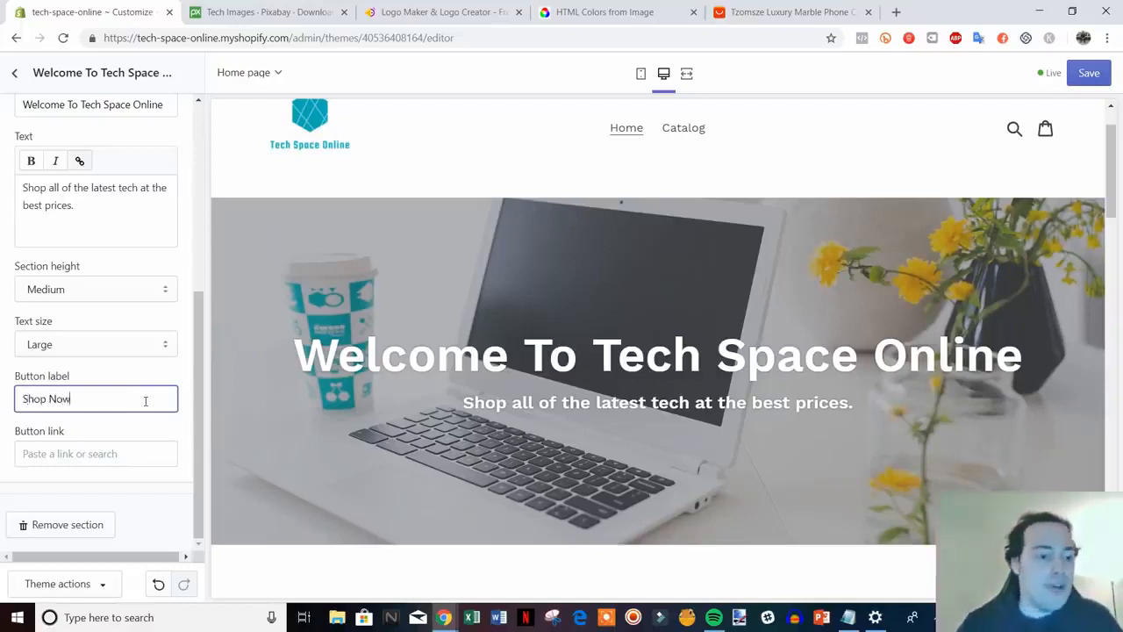
right_click(691, 136)
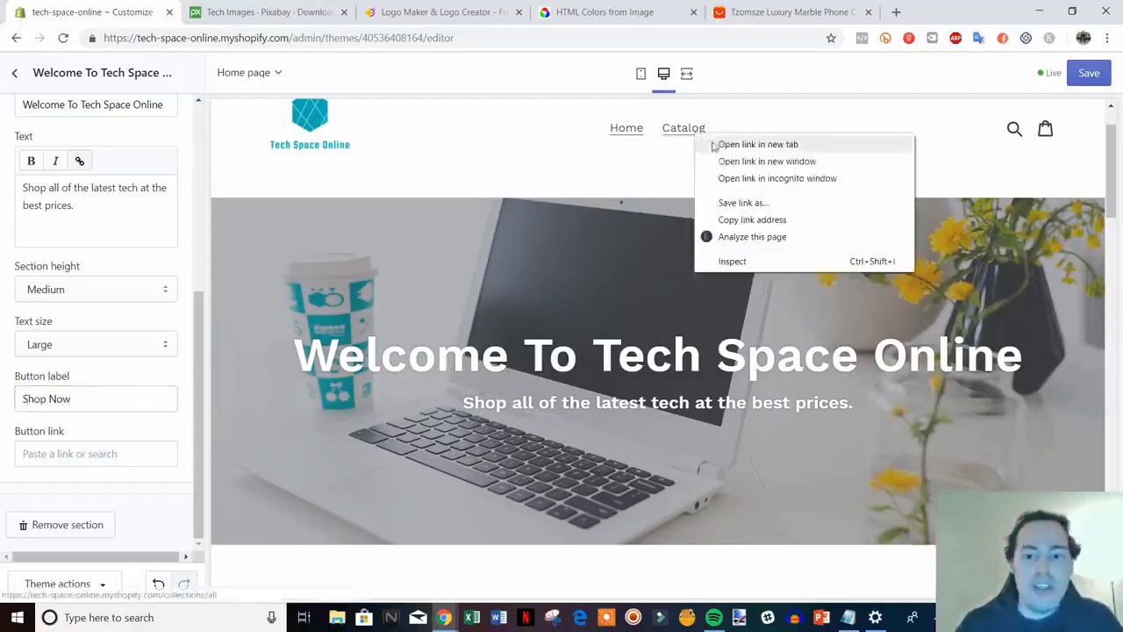
left_click(781, 220)
left_click(112, 463)
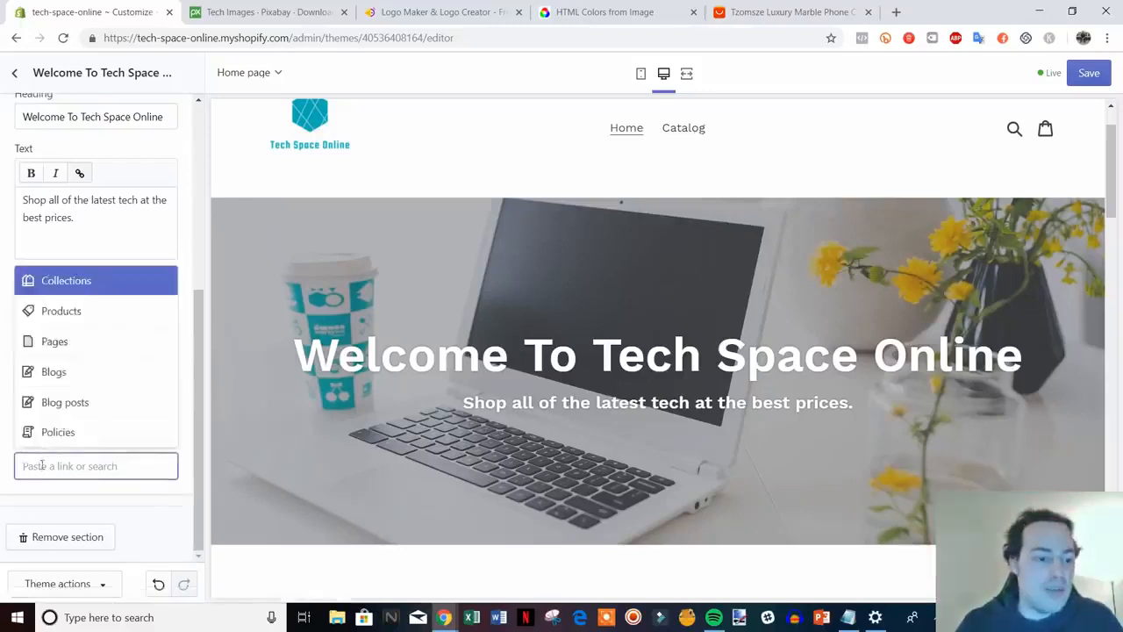
right_click(113, 465)
left_click(79, 349)
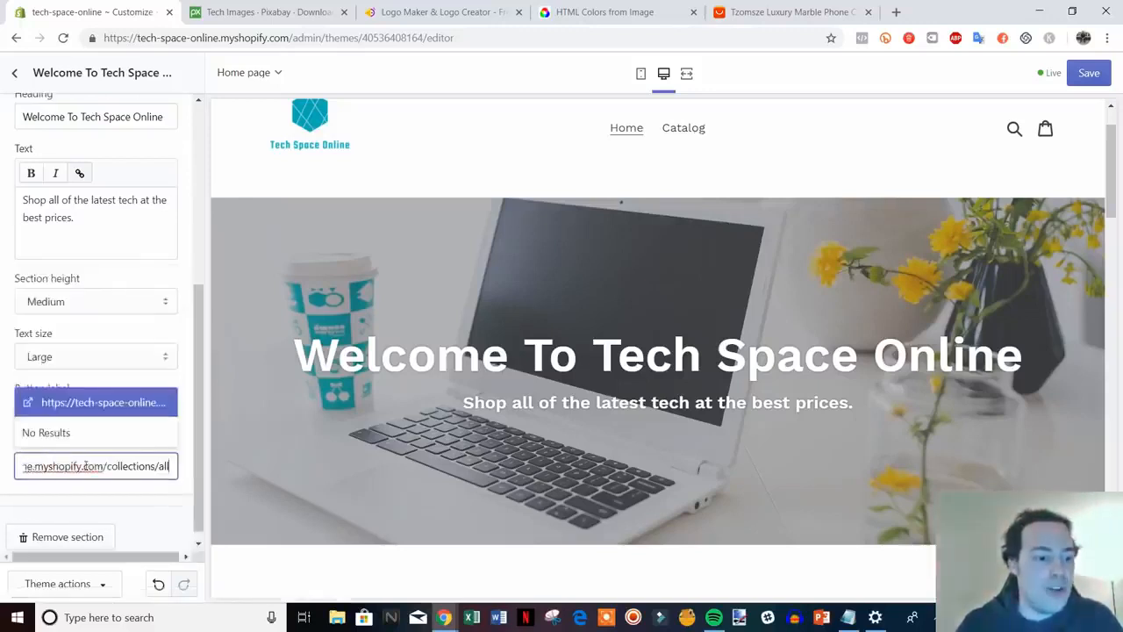
left_click(95, 401)
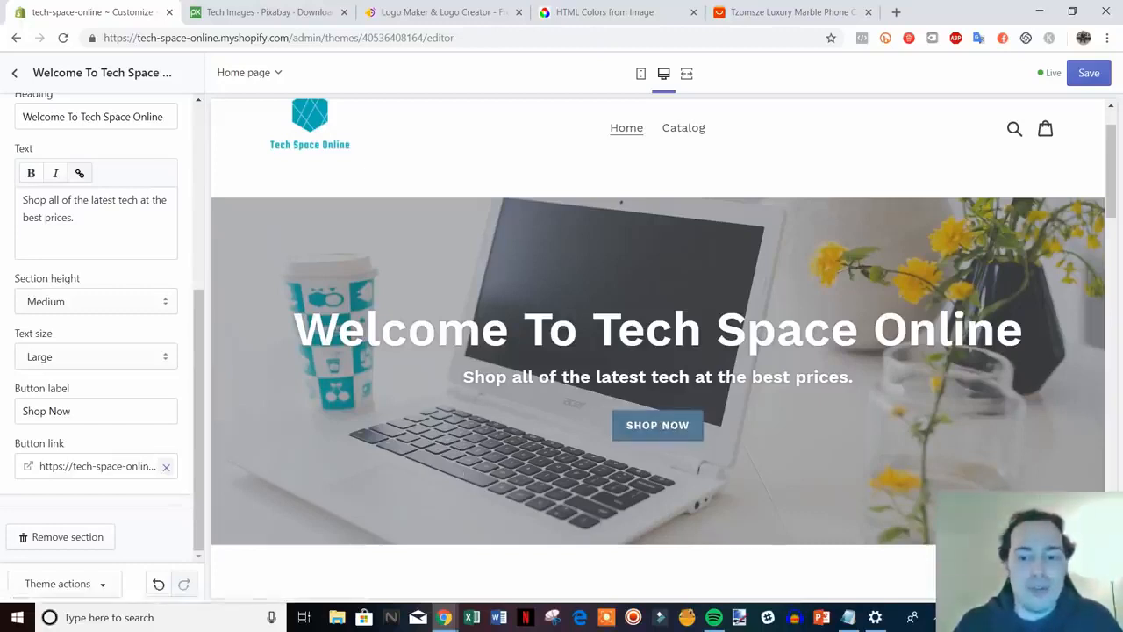
left_click(1088, 73)
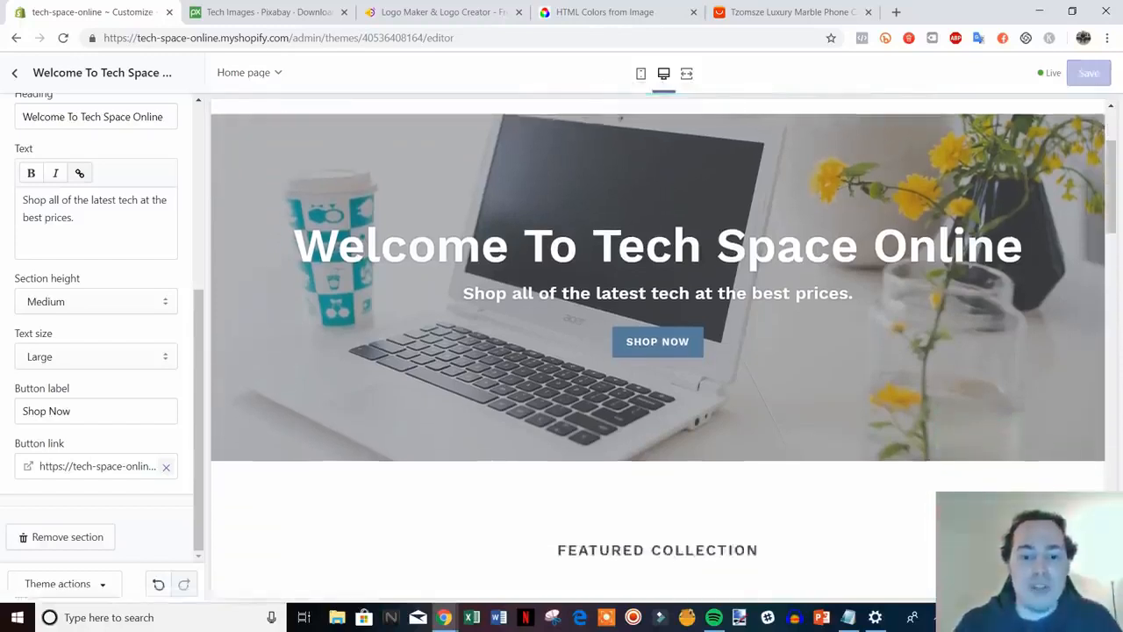
Return from the hero banner settings to the homepage Sections list and review the preview
scroll(781, 390, "up", 2)
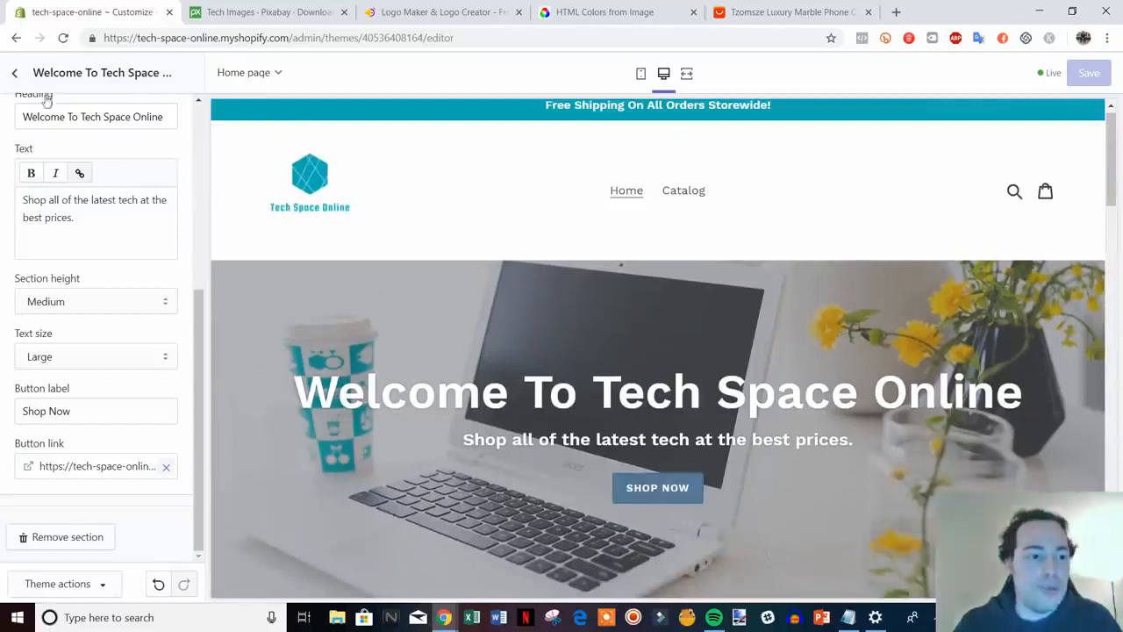
left_click(15, 73)
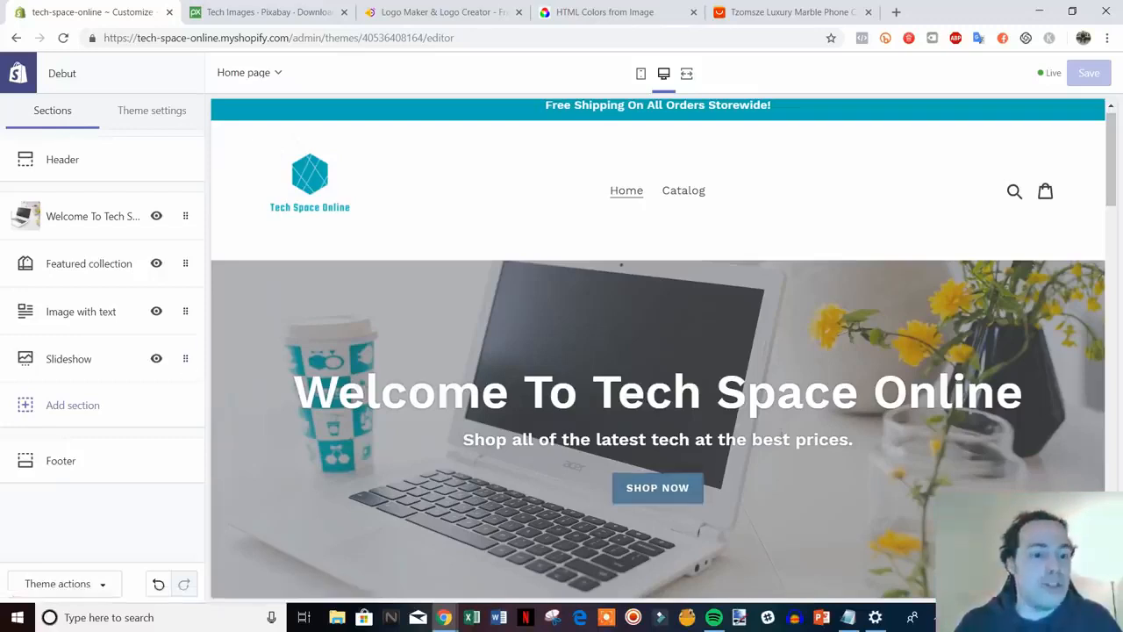
scroll(785, 438, "down", 6)
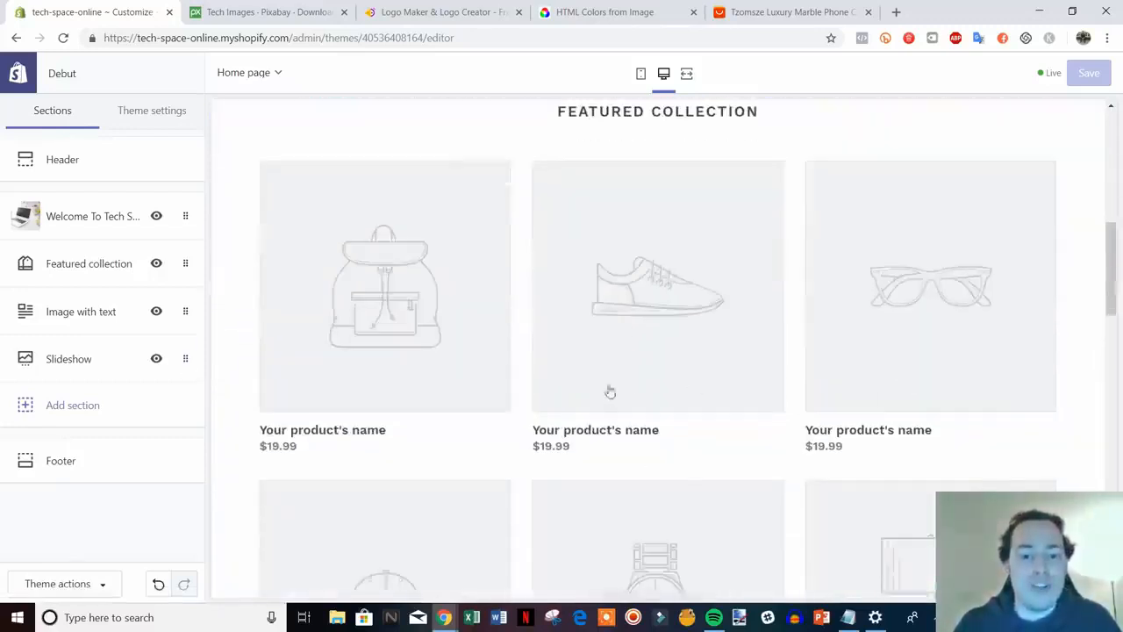
scroll(610, 392, "up", 6)
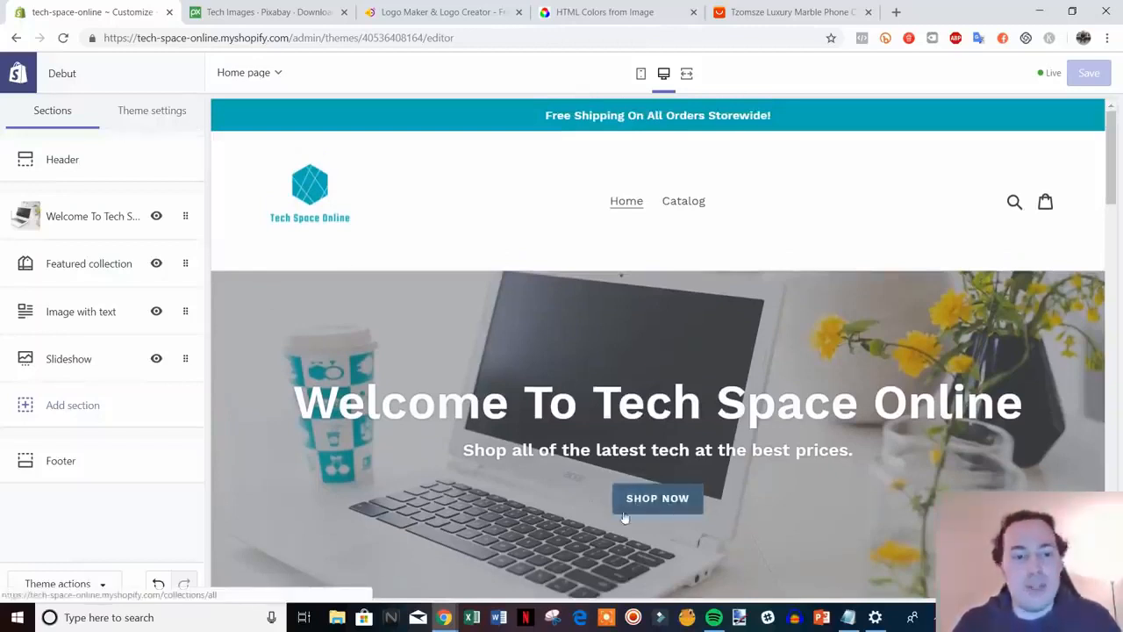
In Theme settings > Colors, set Primary buttons to teal #00ADB5
left_click(160, 115)
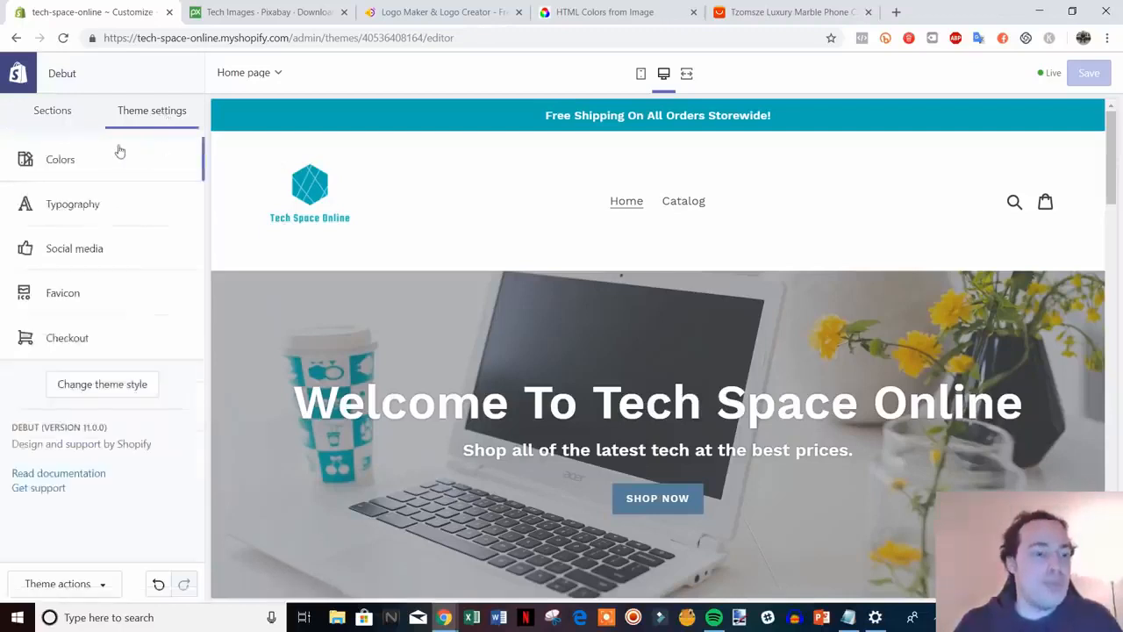
left_click(81, 164)
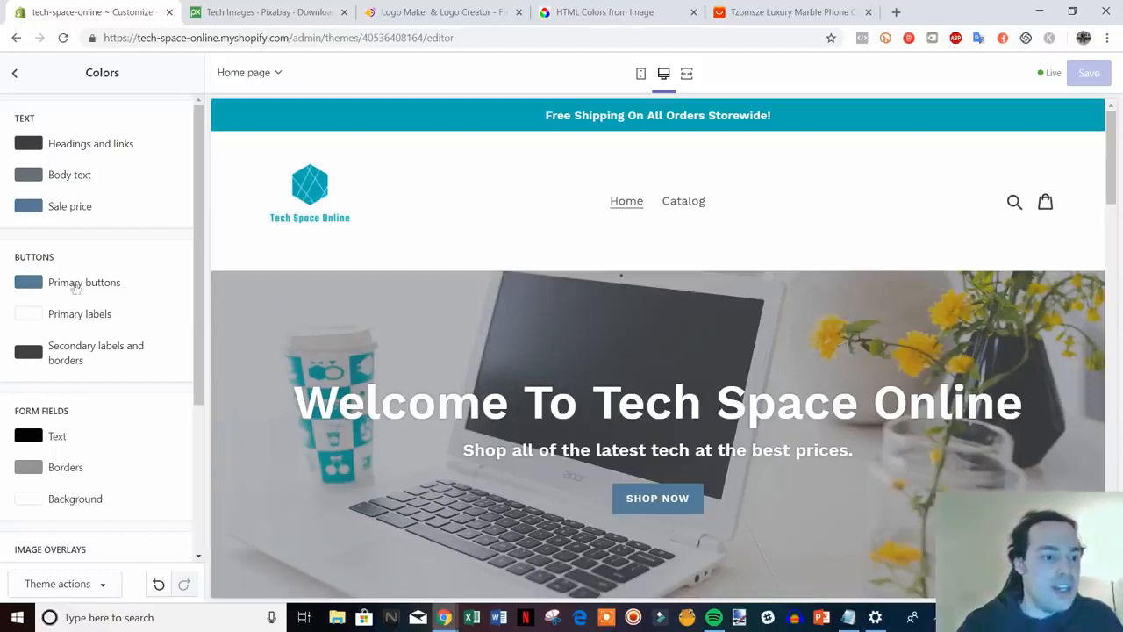
left_click(28, 283)
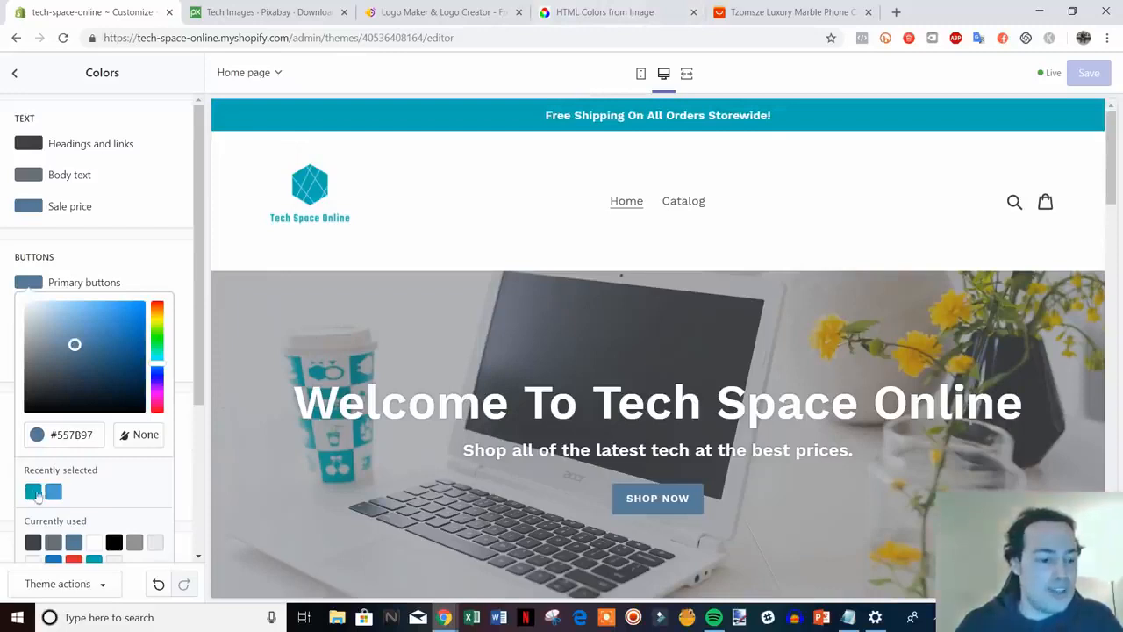
left_click(34, 495)
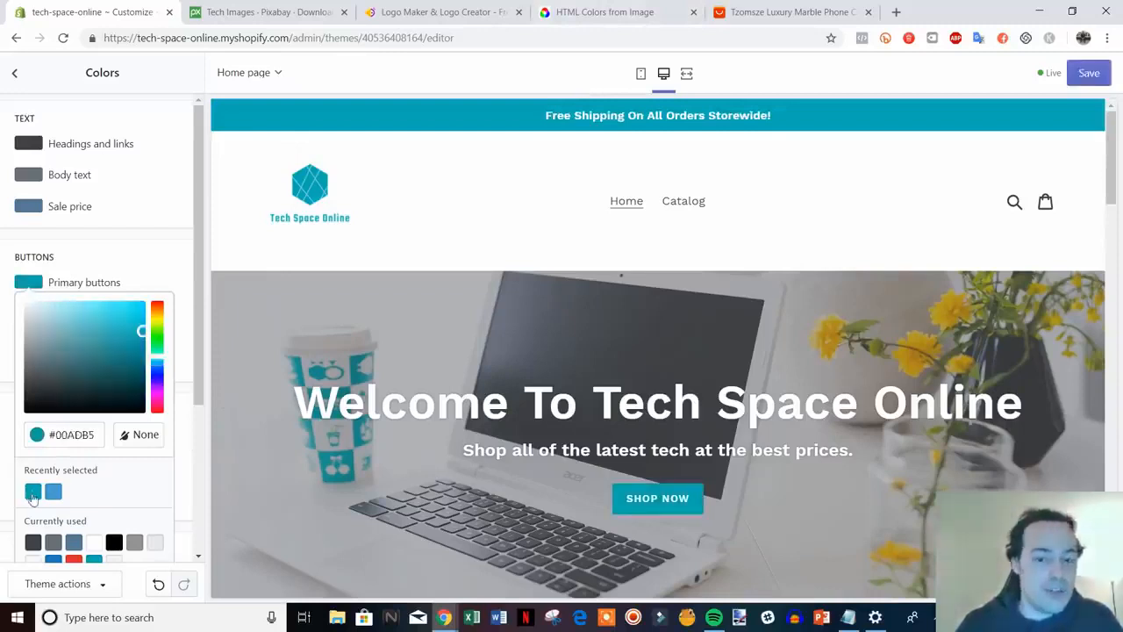
left_click(177, 270)
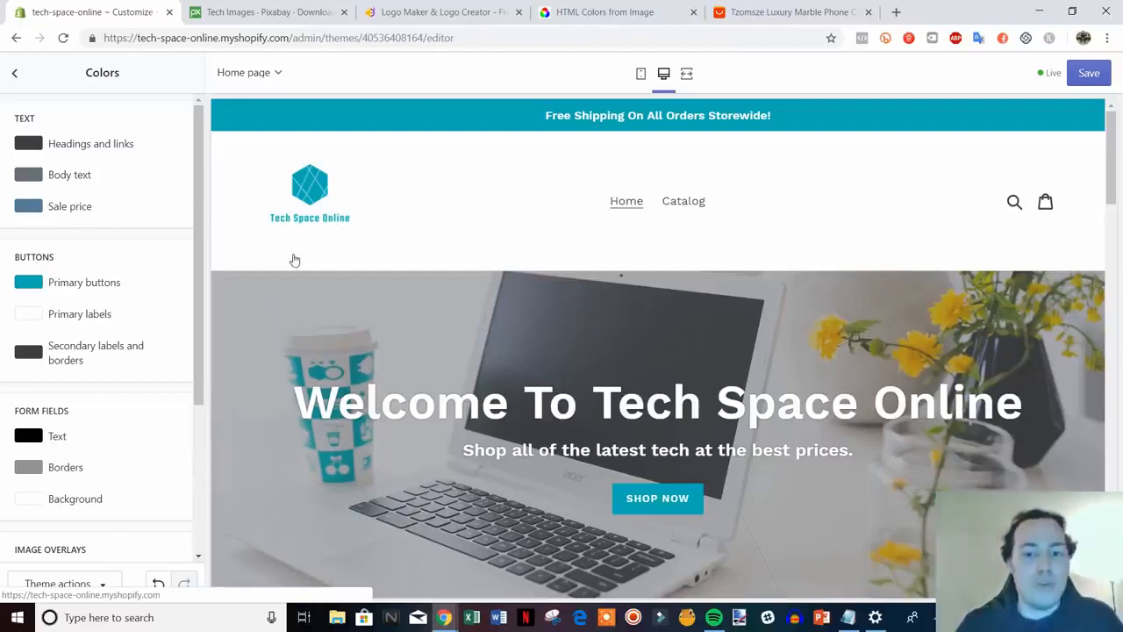
scroll(190, 324, "down", 1)
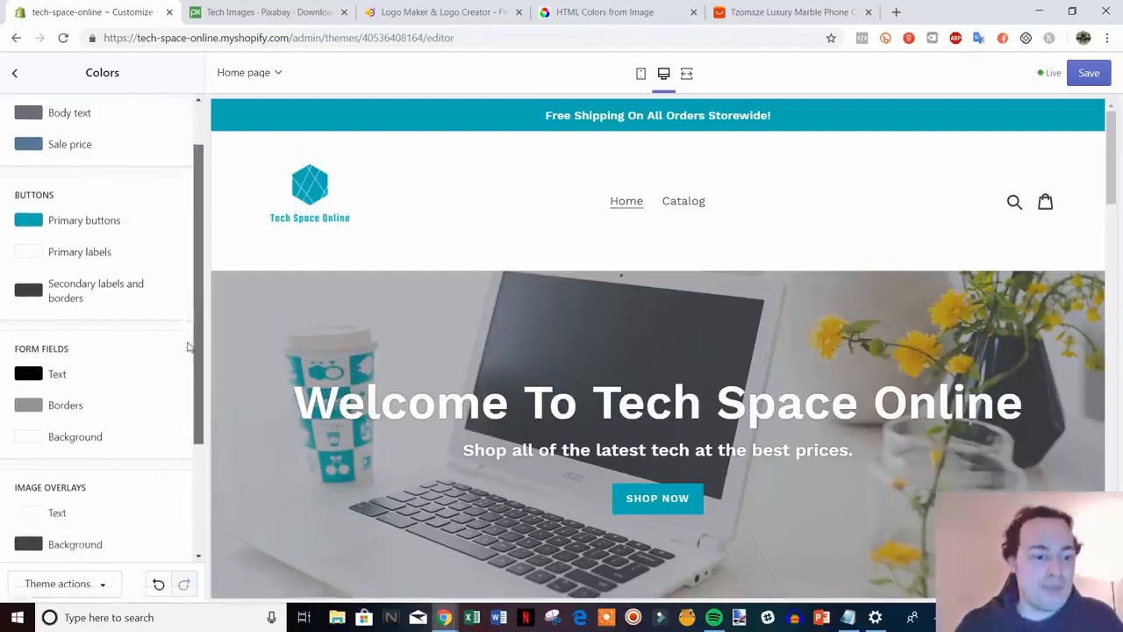
scroll(186, 346, "up", 1)
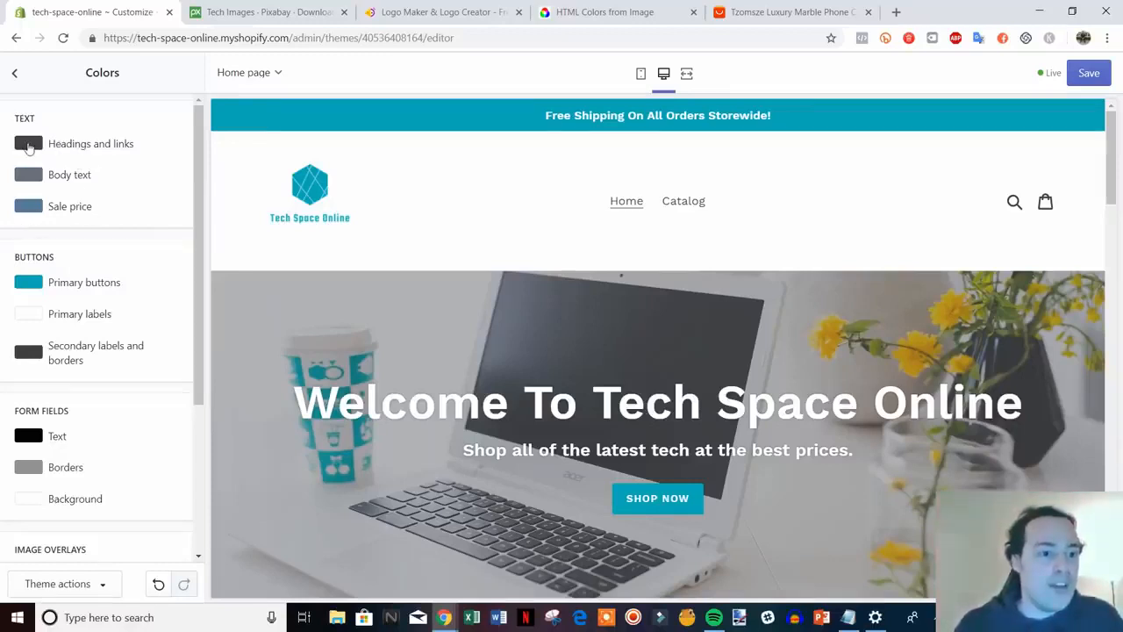
Set Headings and links and Body text colours to black #000000
left_click(28, 146)
left_click_drag(39, 243, 30, 272)
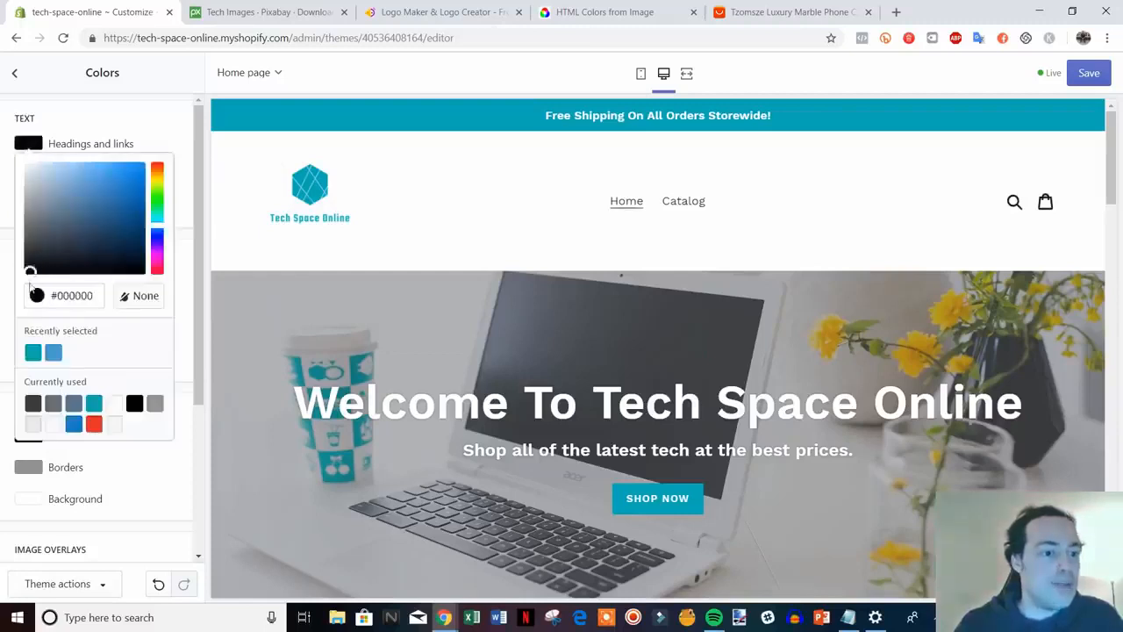
left_click(181, 138)
left_click(35, 177)
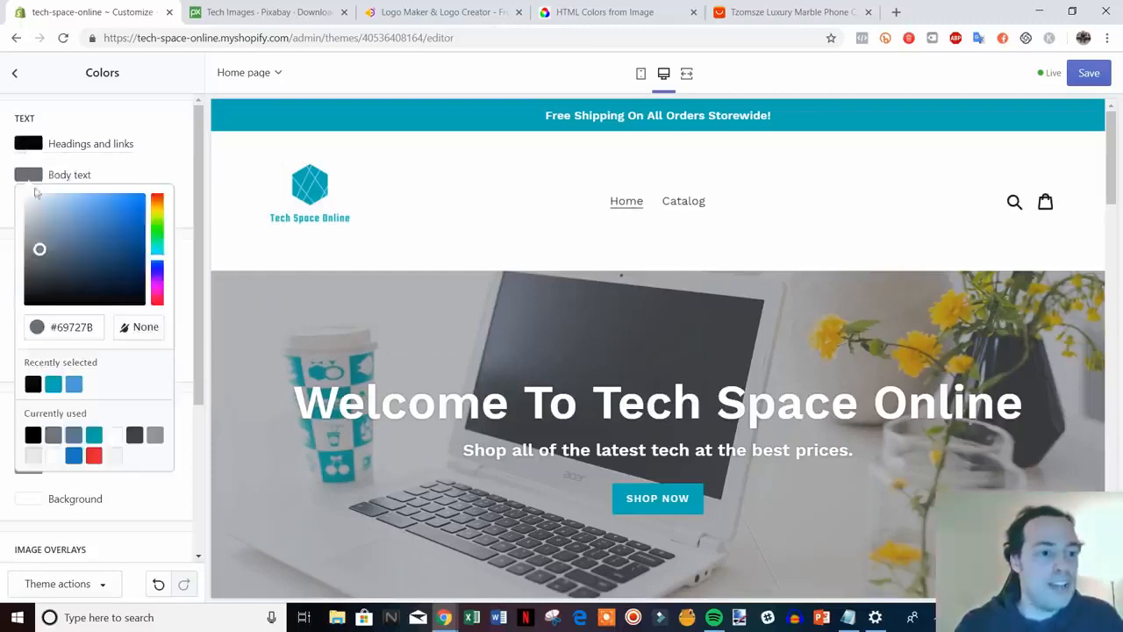
left_click_drag(38, 249, 23, 328)
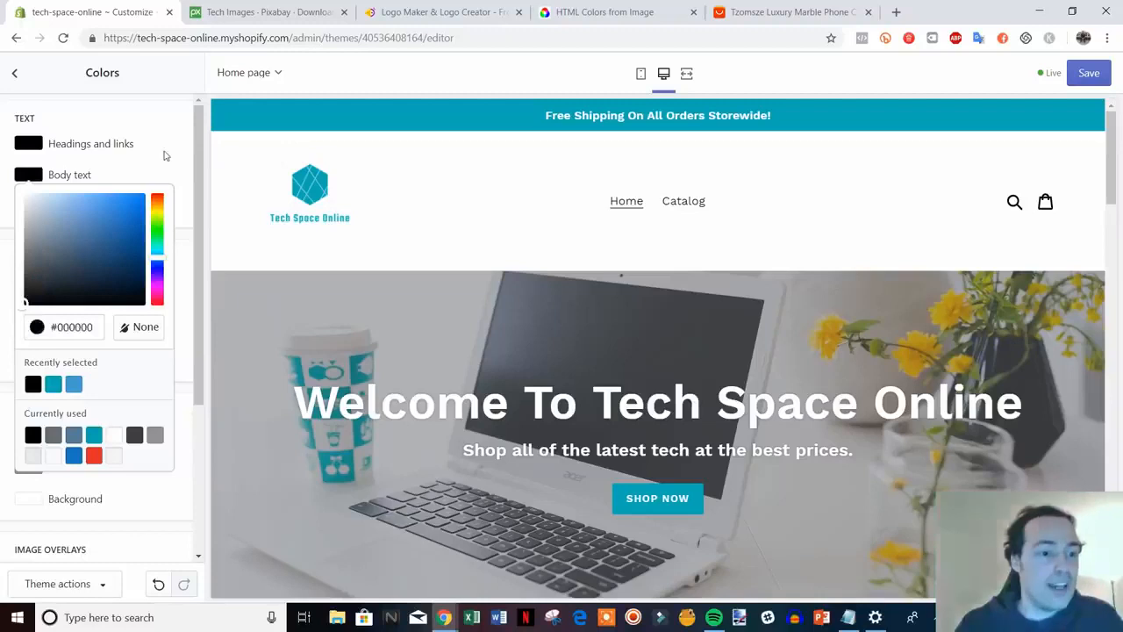
left_click(164, 155)
left_click(35, 147)
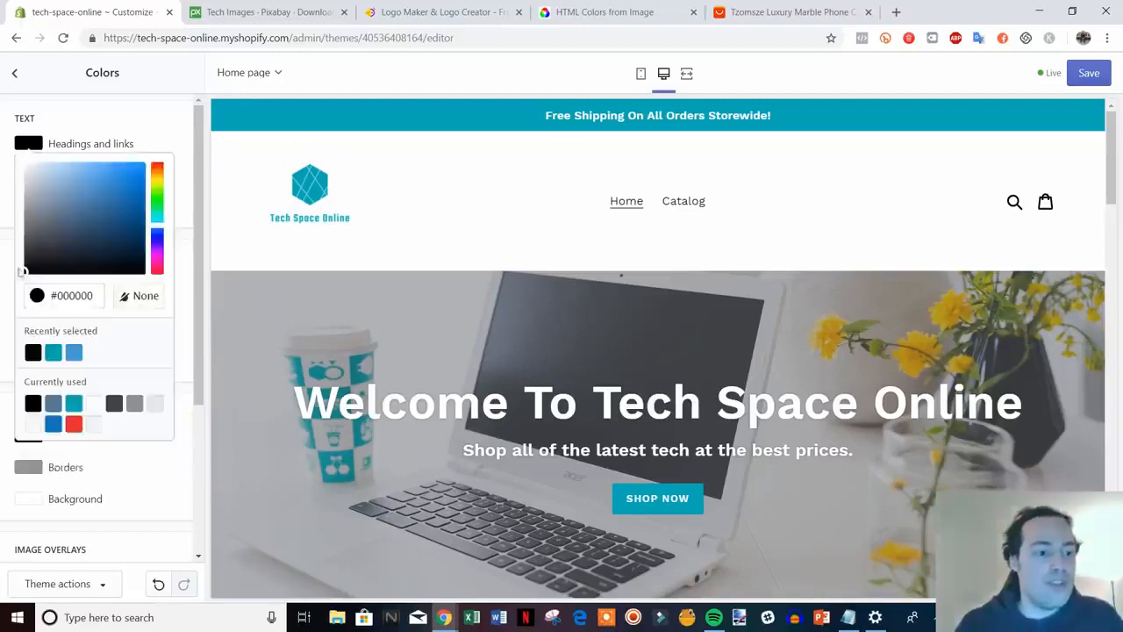
left_click(168, 128)
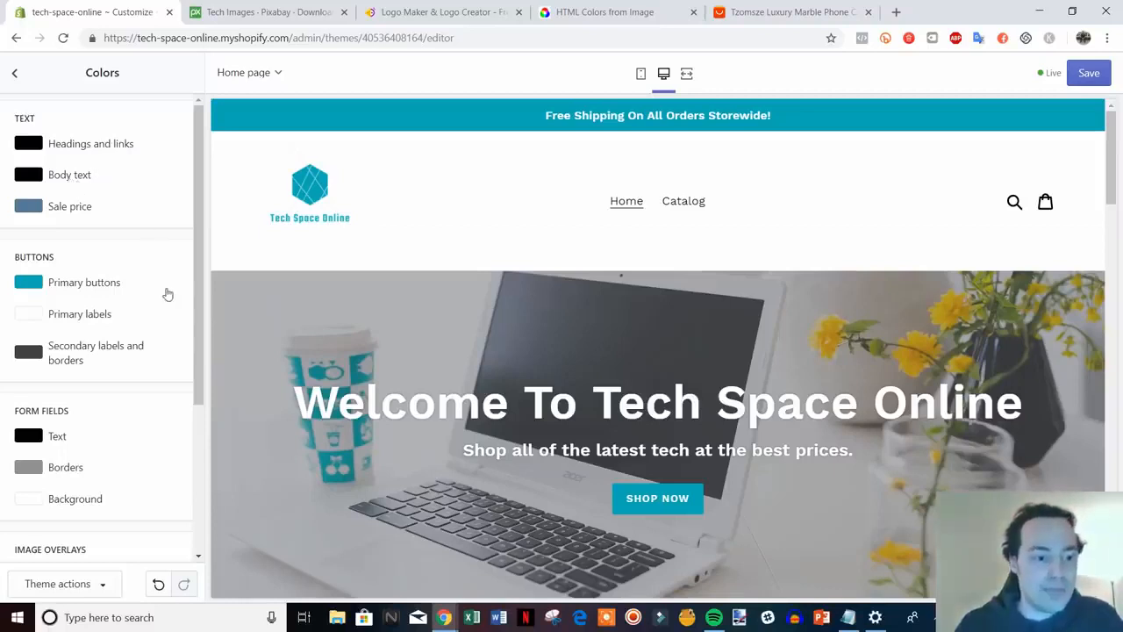
Check the hero heading in the preview and save the new colour settings
scroll(376, 303, "down", 1)
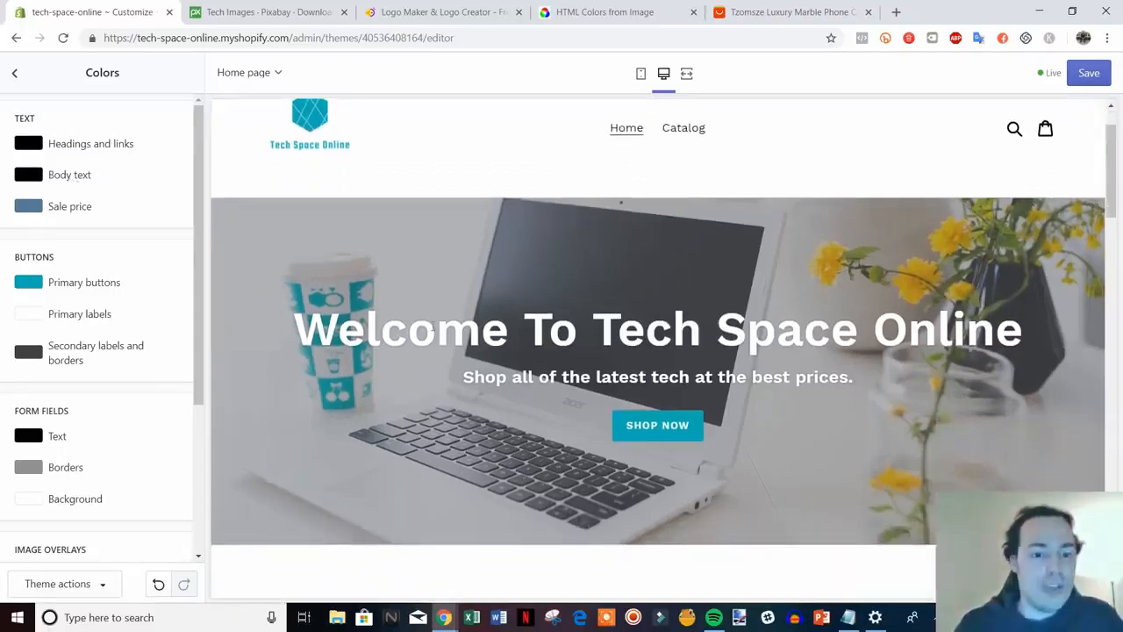
left_click_drag(309, 330, 1023, 335)
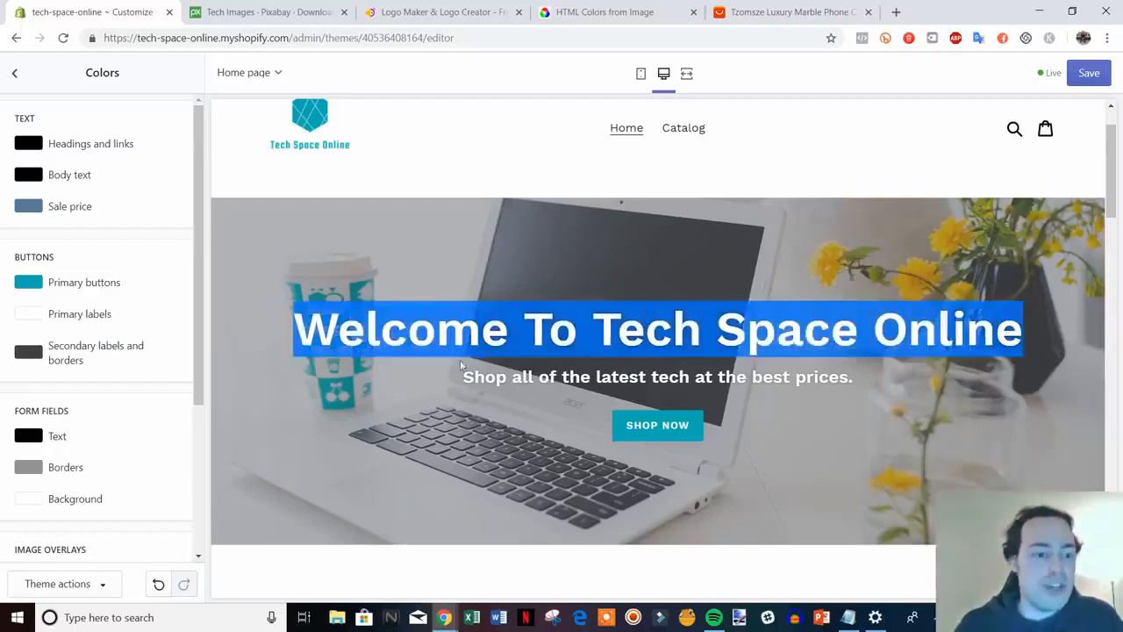
left_click(202, 299)
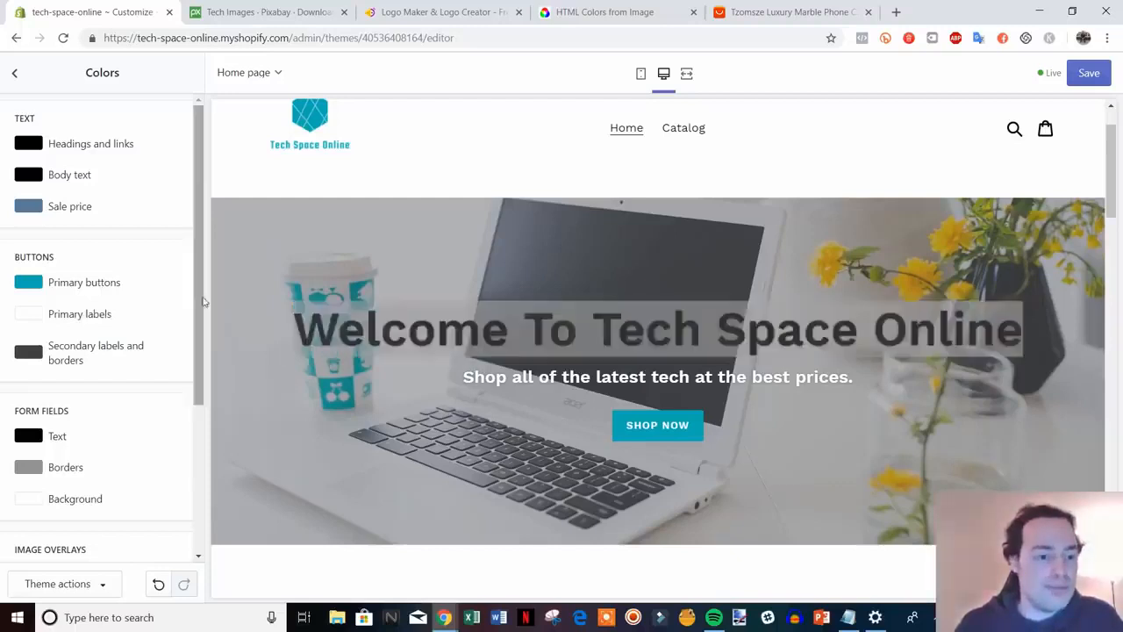
left_click(430, 367)
scroll(151, 330, "down", 2)
scroll(151, 330, "down", 1)
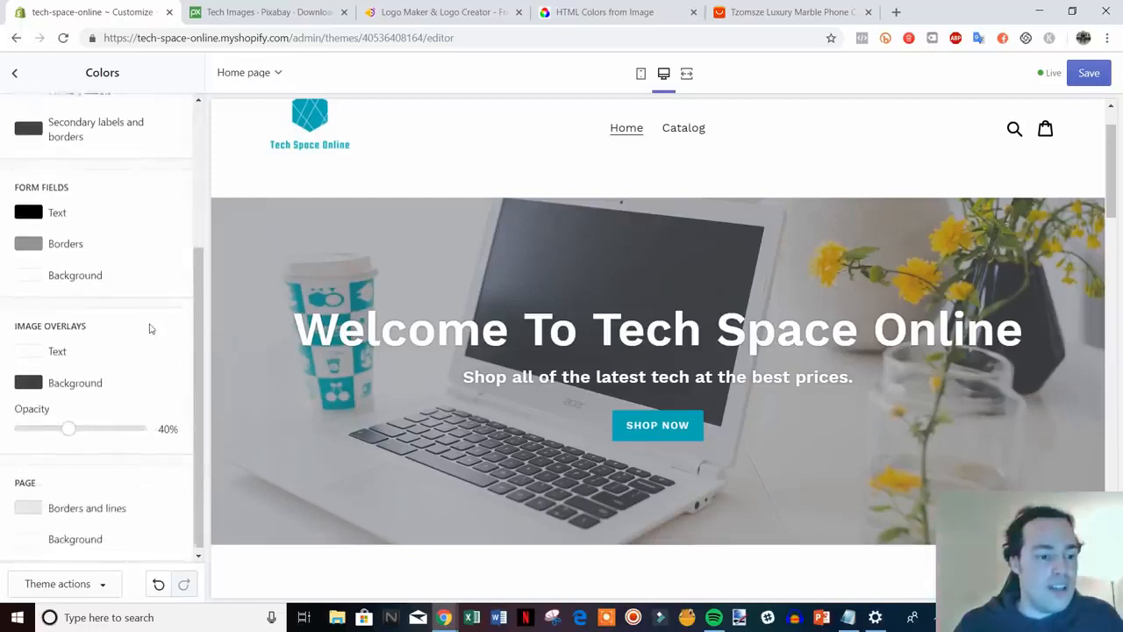
scroll(150, 334, "up", 3)
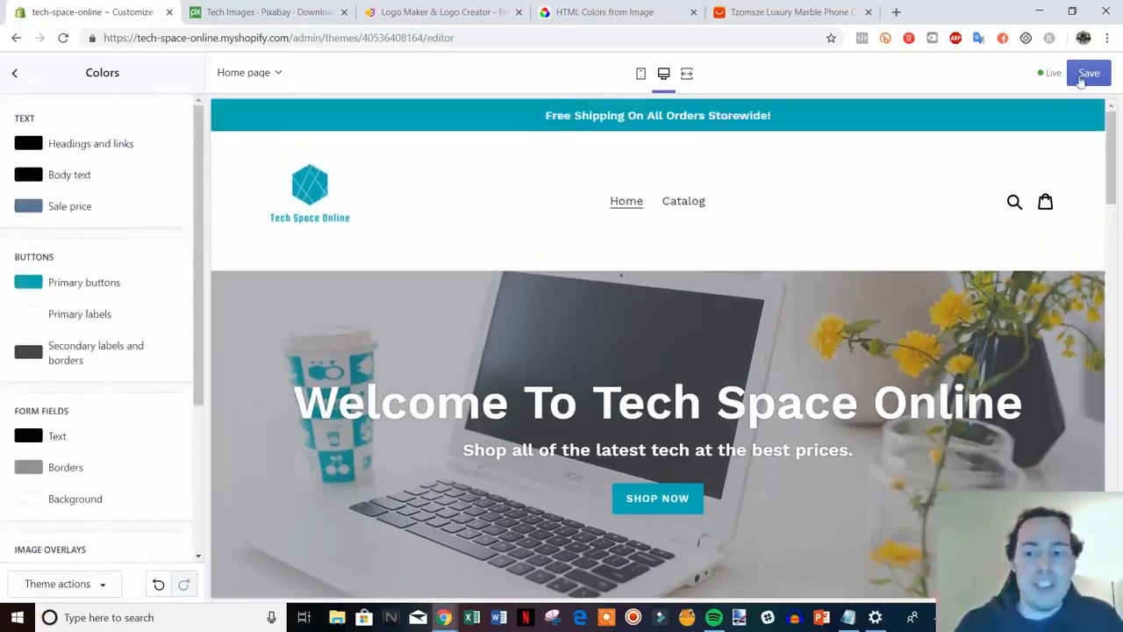
left_click(1088, 73)
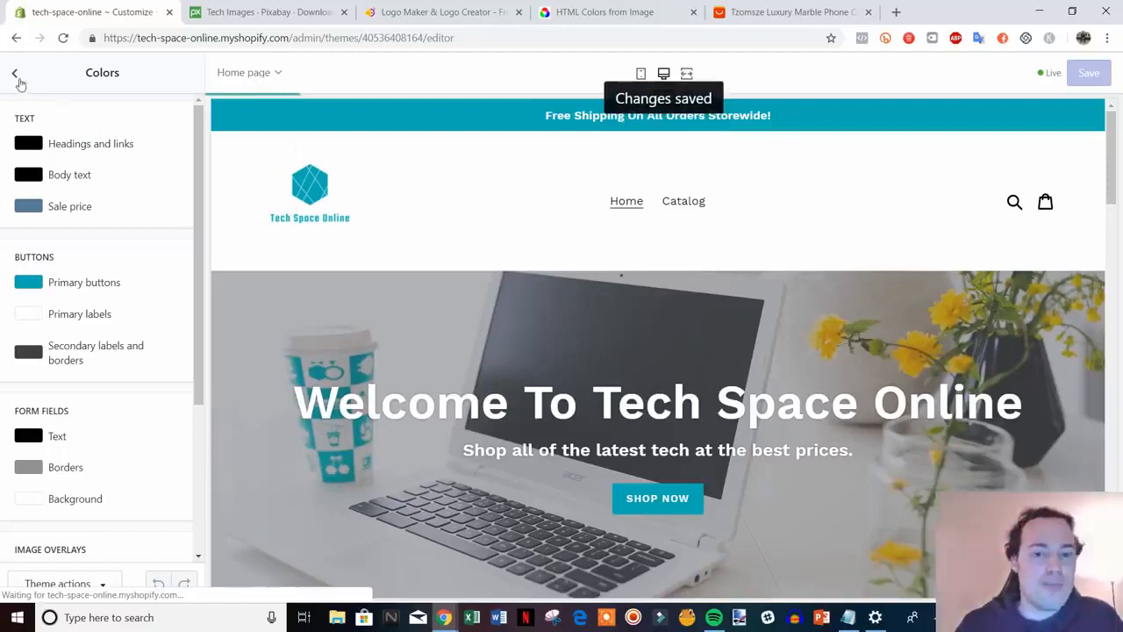
Review Typography fonts, keeping Work Sans headings and body unchanged, then return to Theme settings
left_click(15, 76)
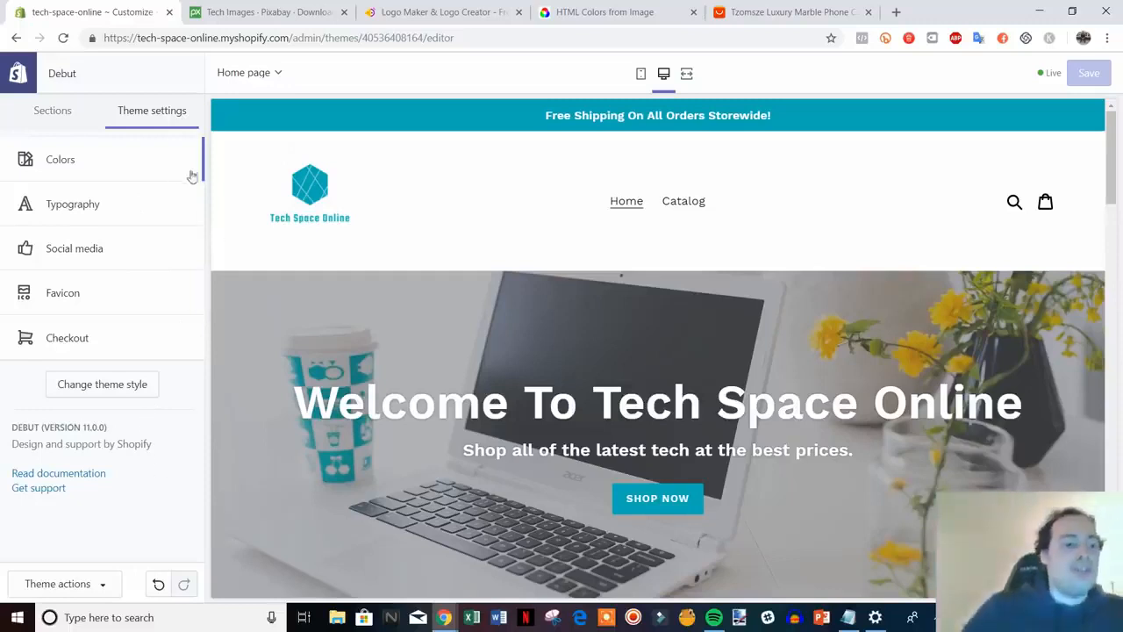
left_click(132, 211)
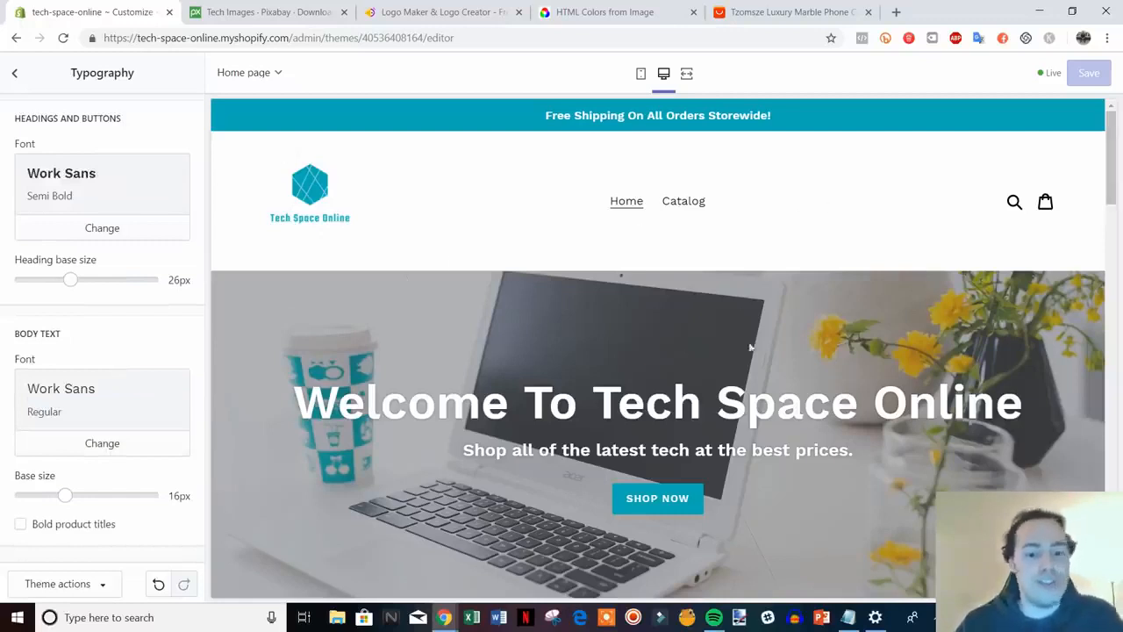
scroll(750, 348, "down", 1)
scroll(800, 452, "up", 1)
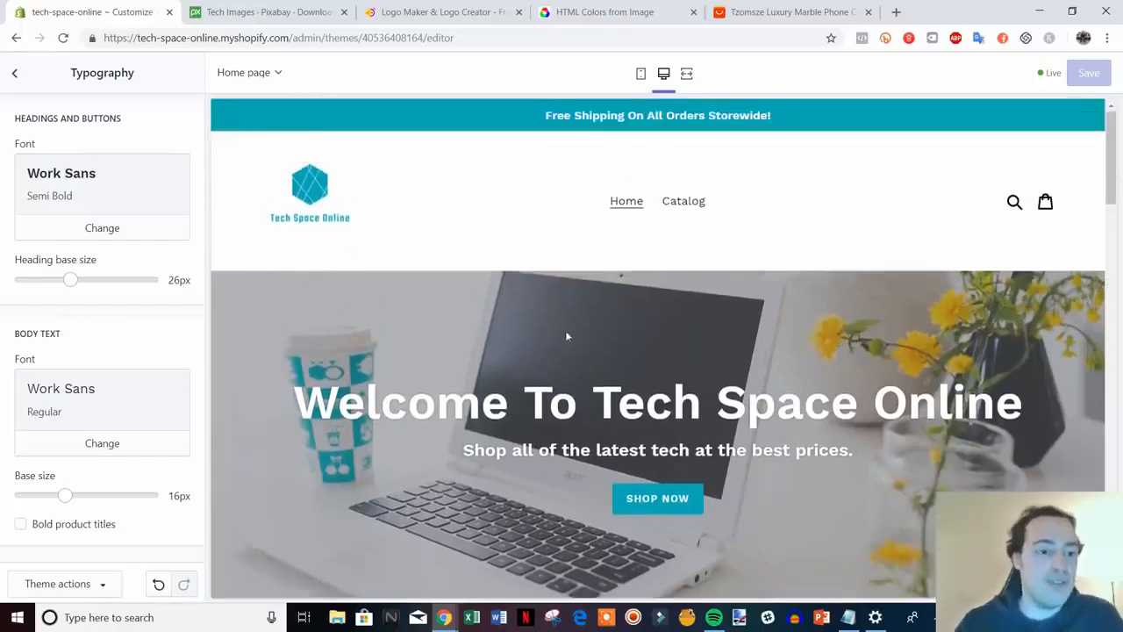
left_click(148, 232)
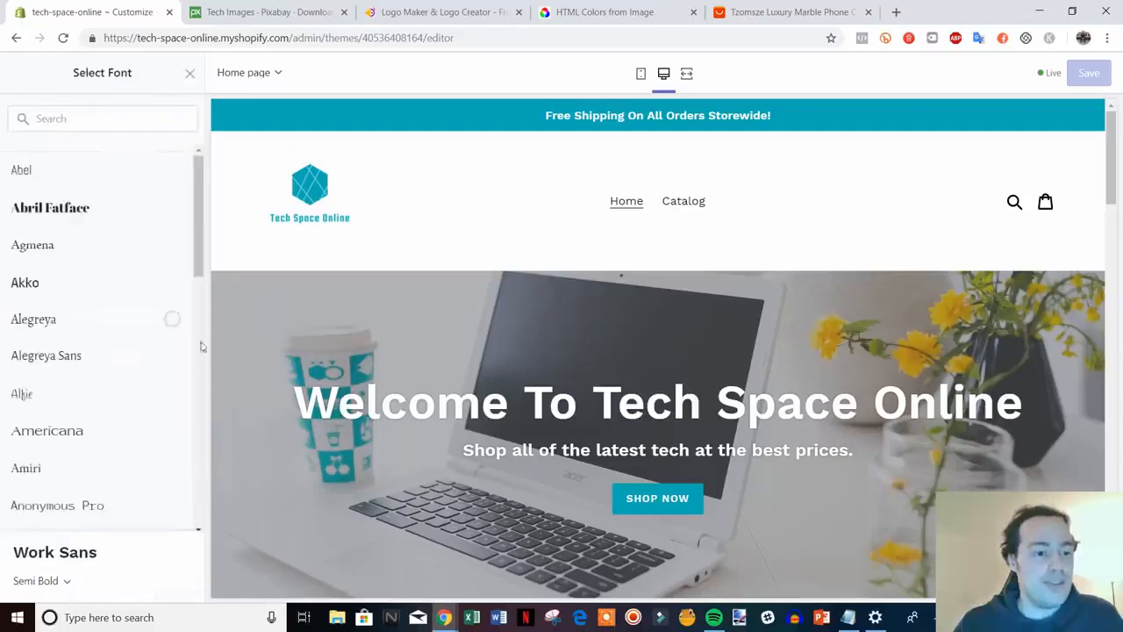
scroll(201, 346, "down", 1)
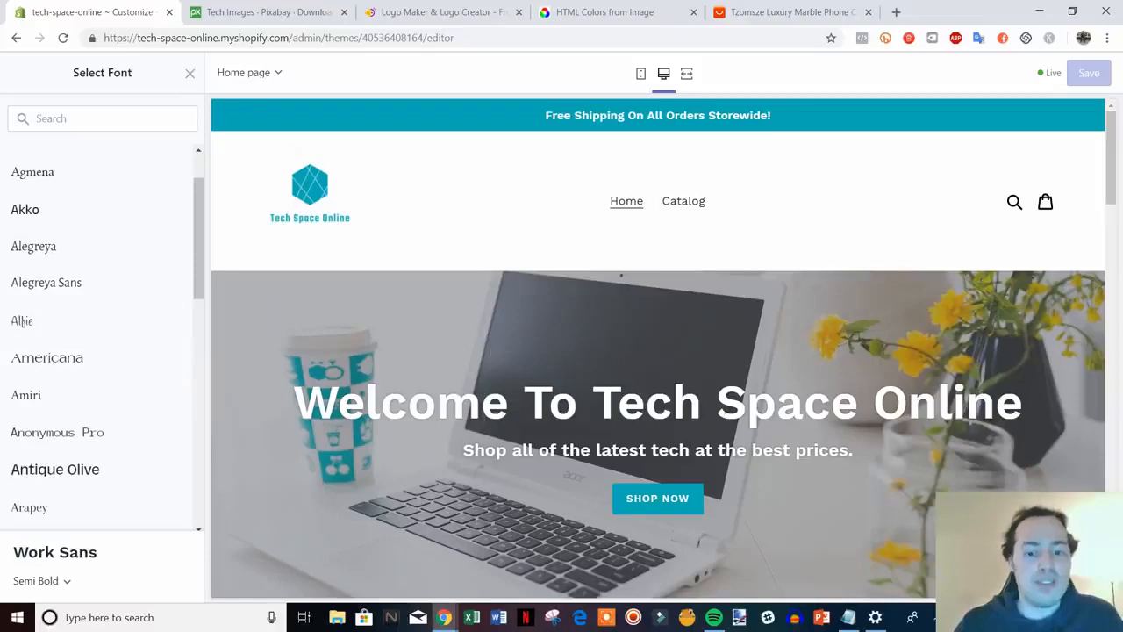
left_click(189, 77)
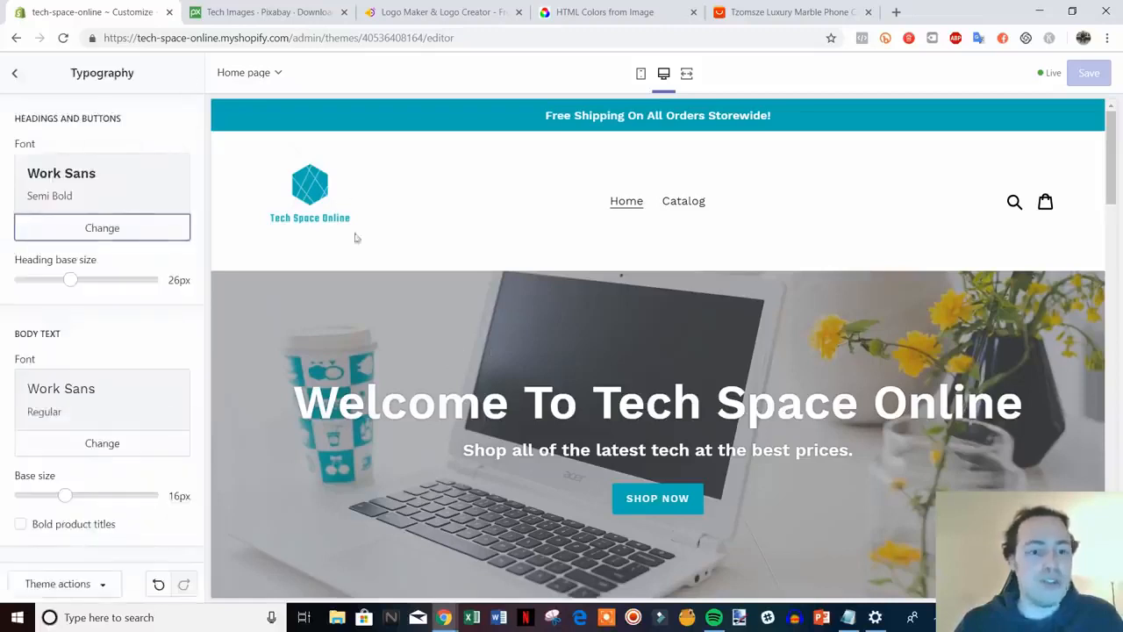
left_click(15, 74)
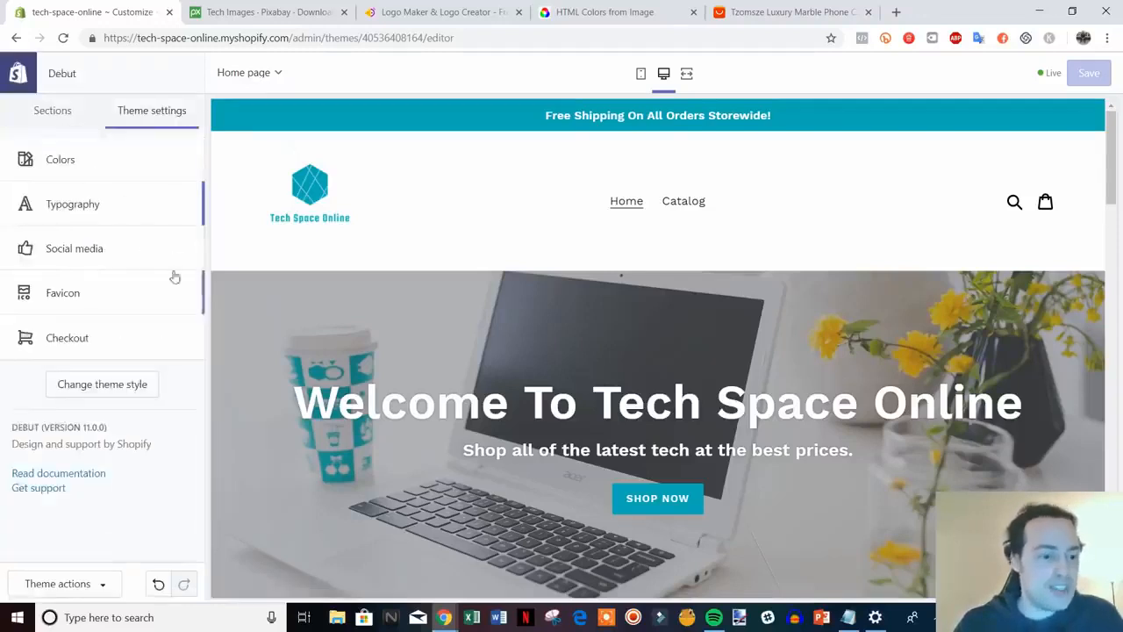
left_click(133, 249)
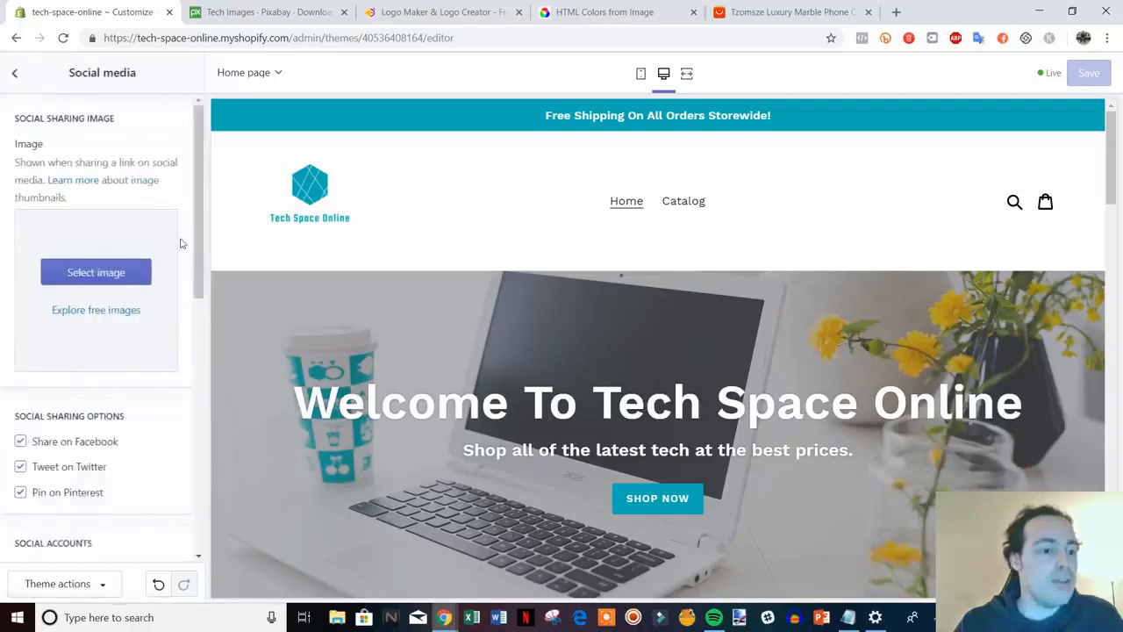
scroll(182, 243, "down", 2)
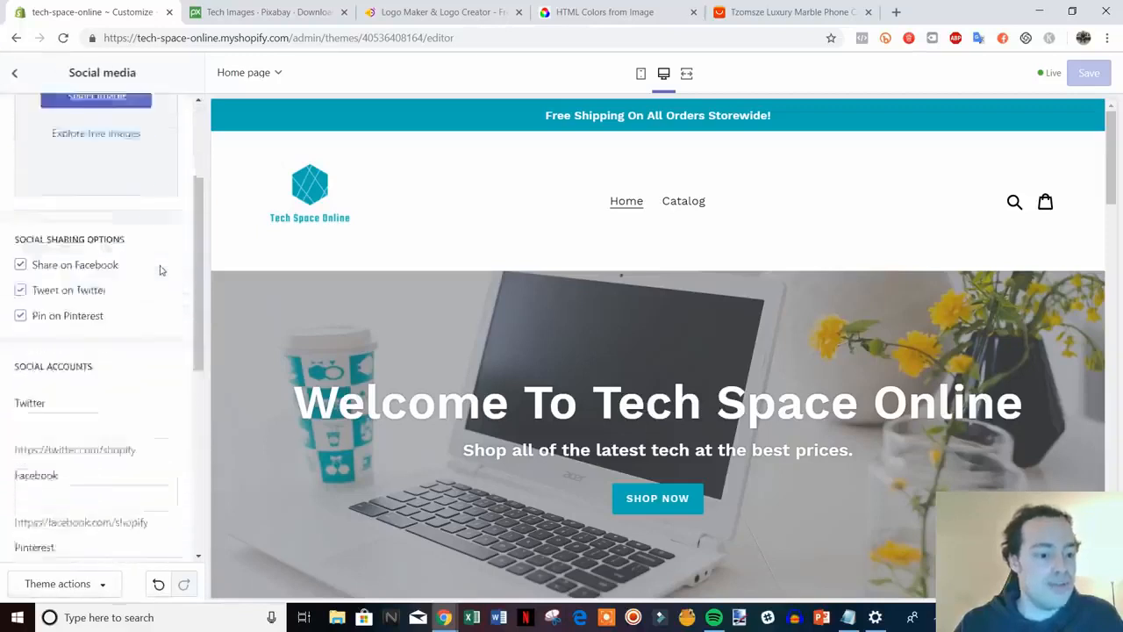
scroll(160, 270, "down", 2)
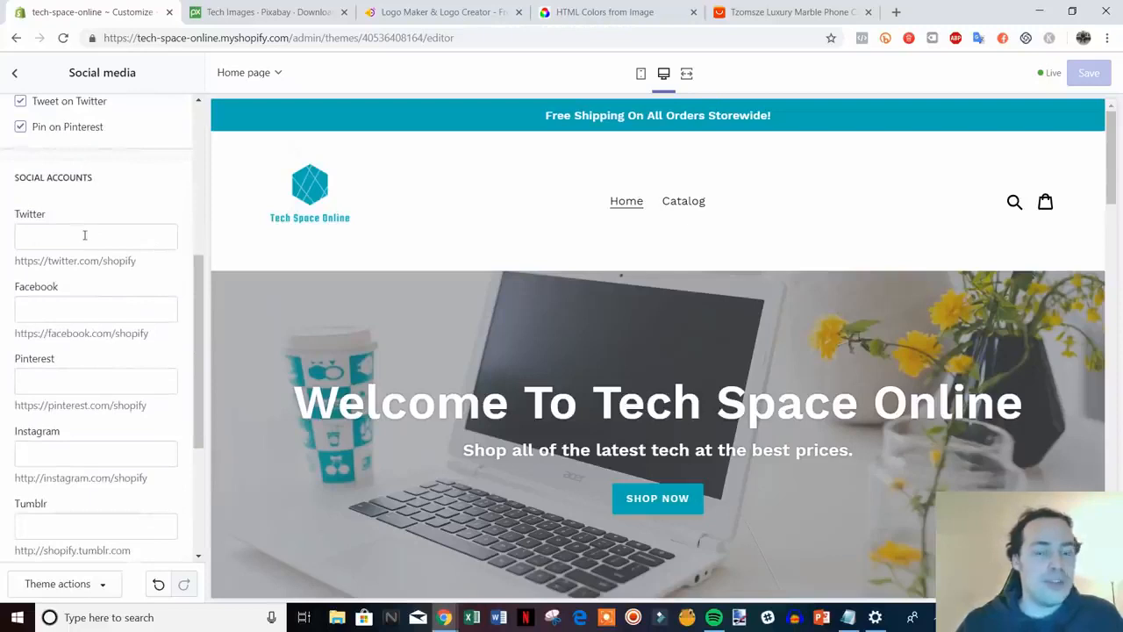
left_click(76, 234)
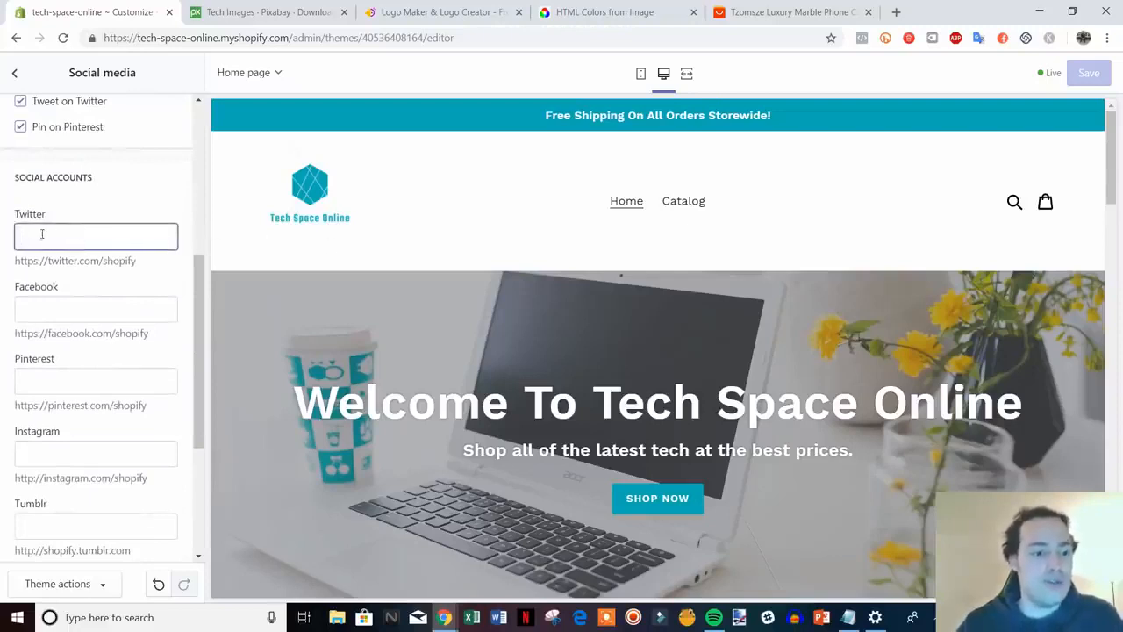
left_click(86, 298)
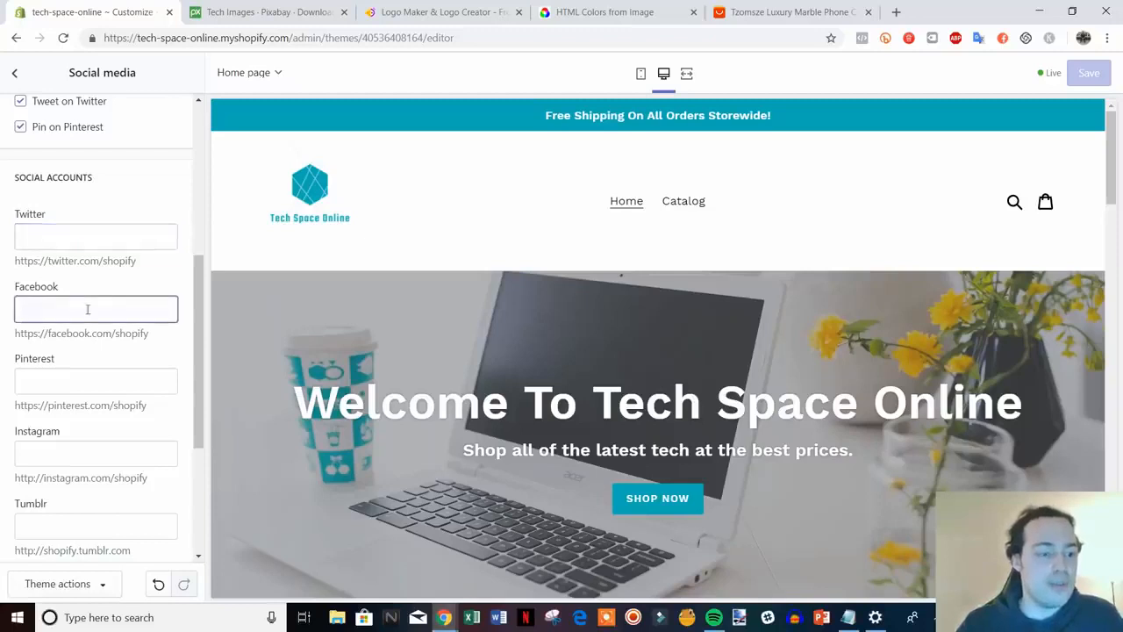
scroll(160, 366, "down", 3)
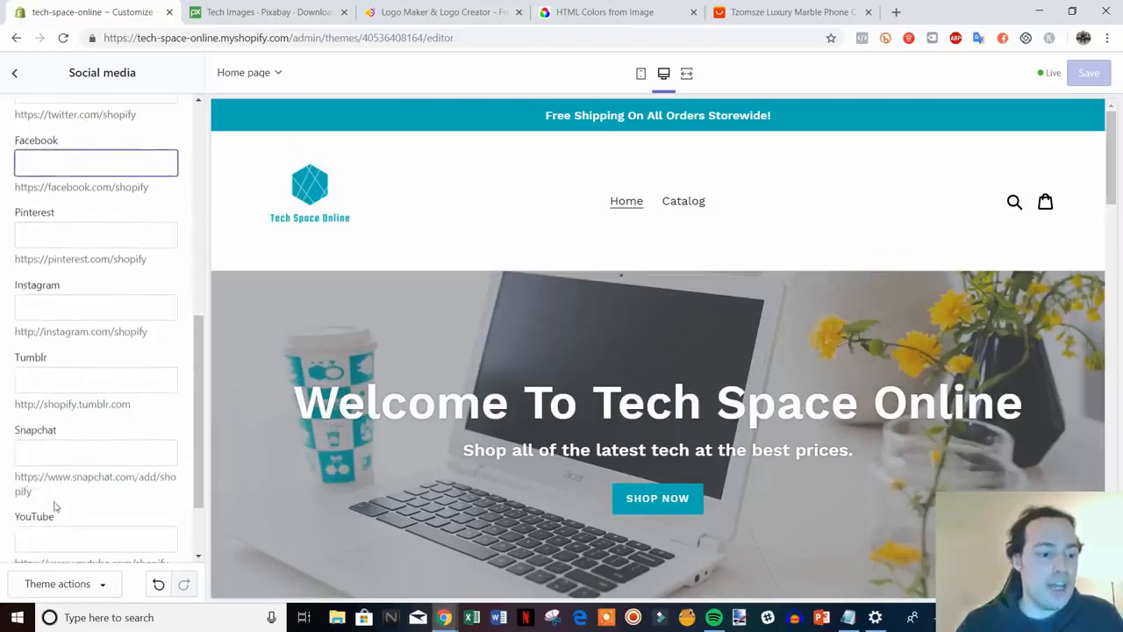
scroll(85, 501, "up", 6)
left_click(14, 73)
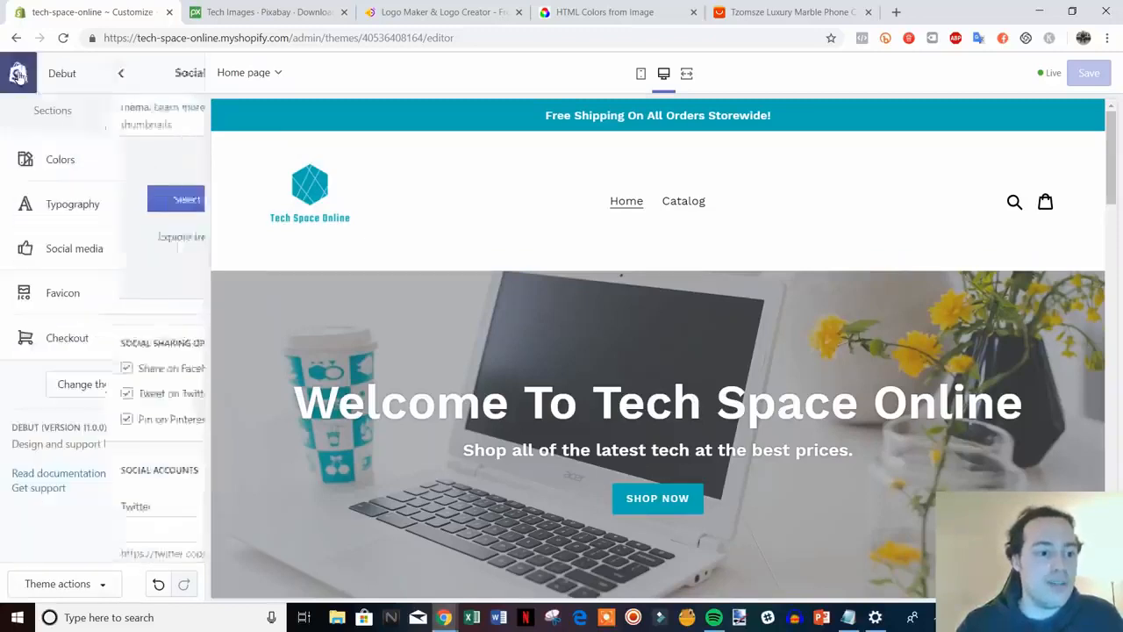
Upload the favicon file from HatchfulExport-All, set it as the store favicon, and save
left_click(119, 303)
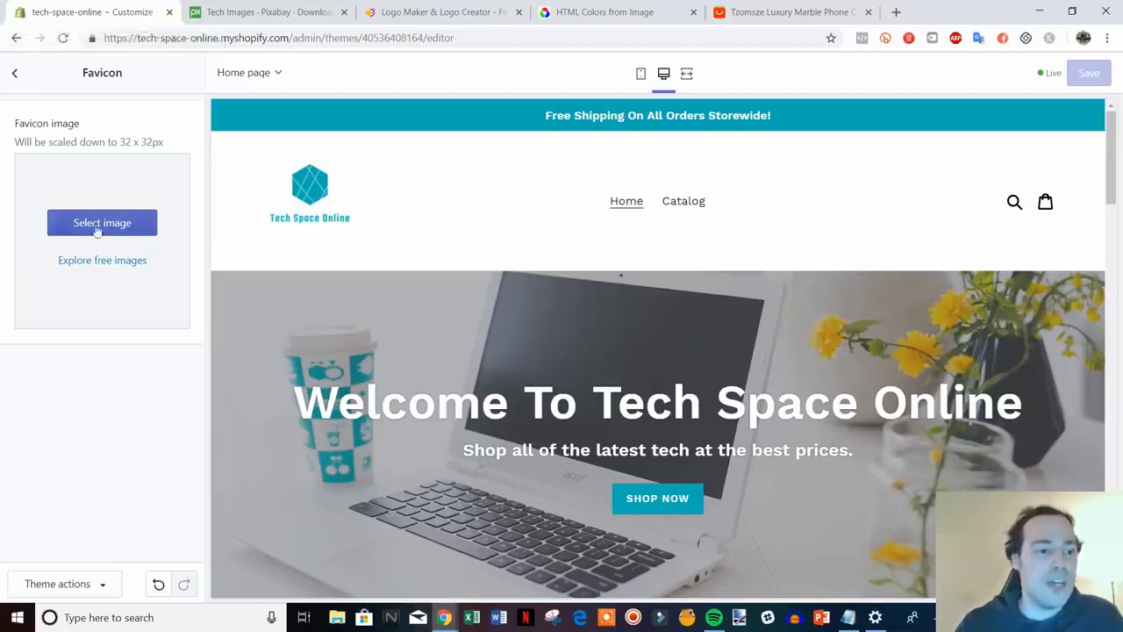
left_click(150, 230)
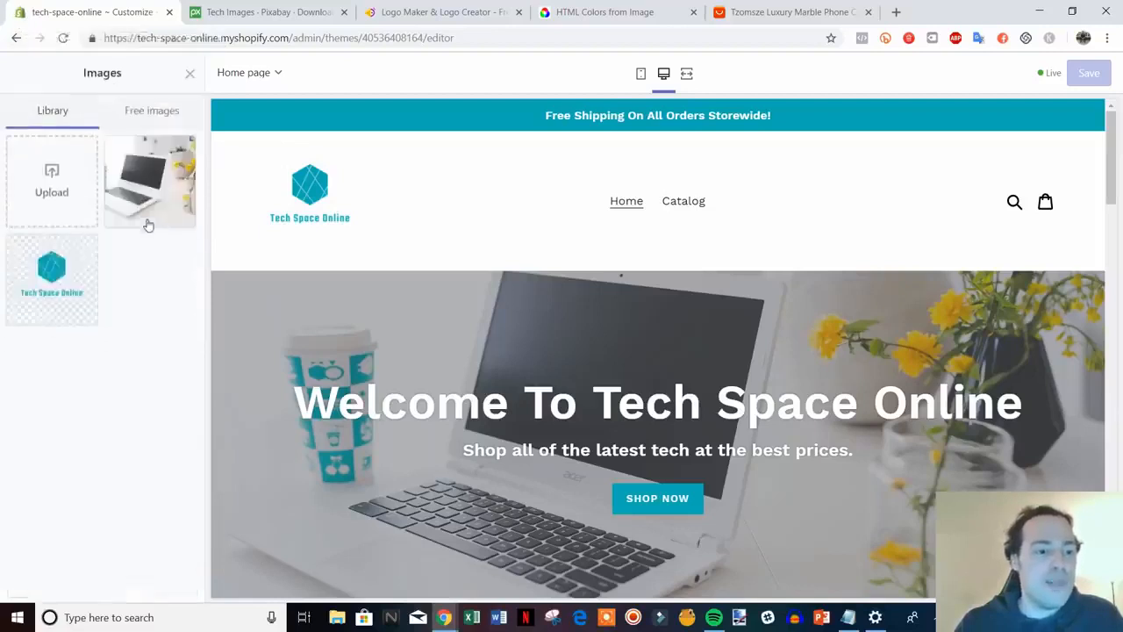
left_click(50, 180)
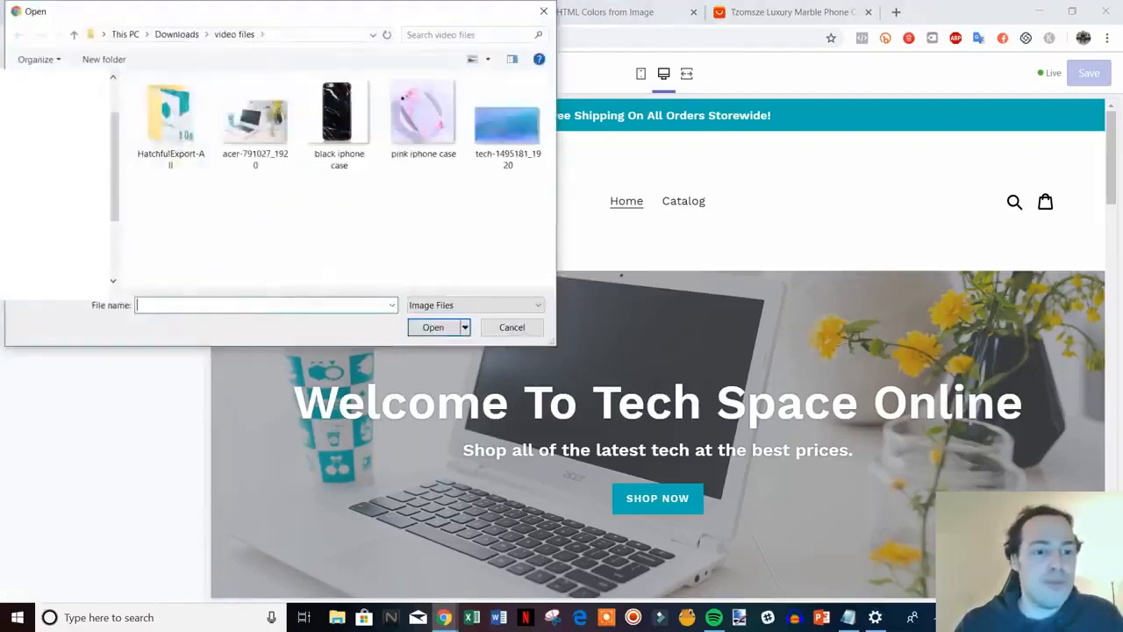
double_click(180, 132)
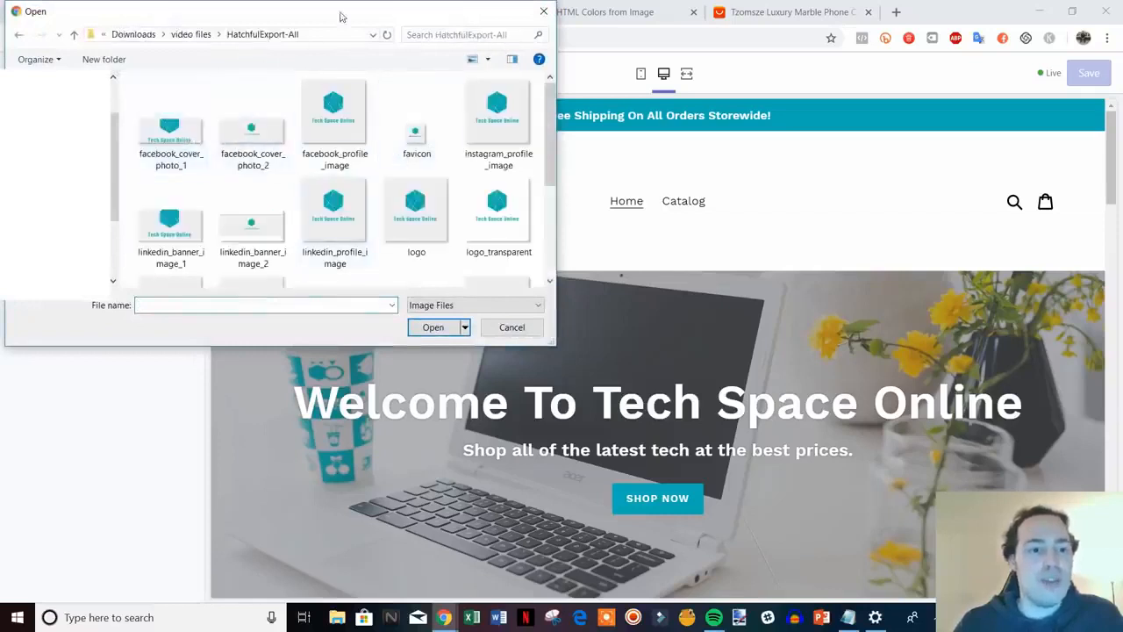
left_click_drag(342, 13, 282, 28)
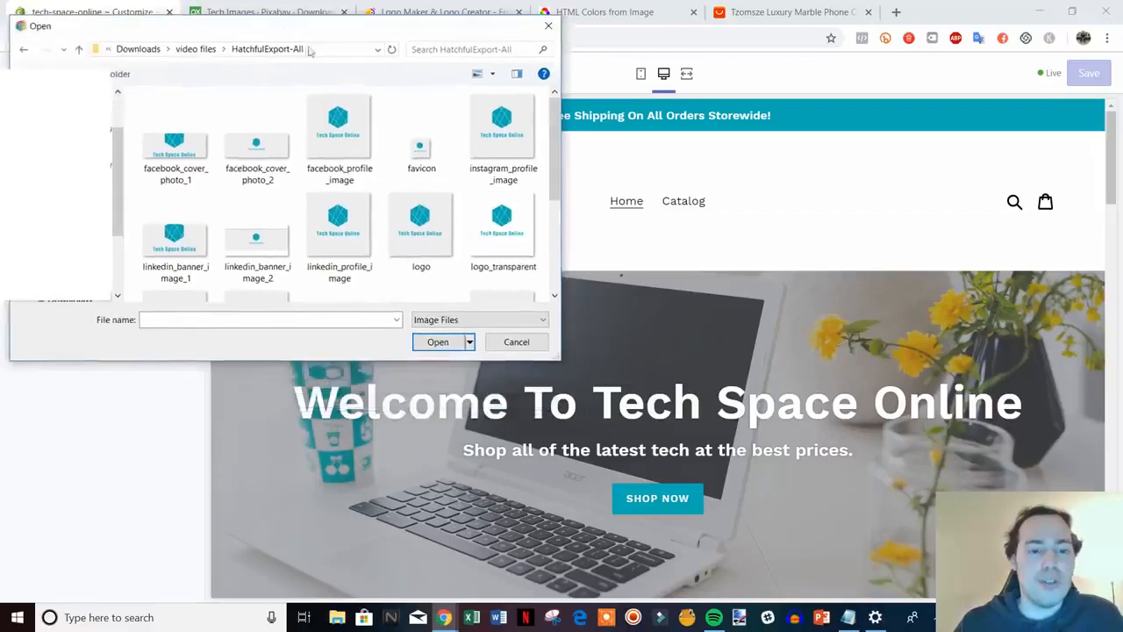
scroll(402, 186, "down", 3)
scroll(412, 204, "up", 3)
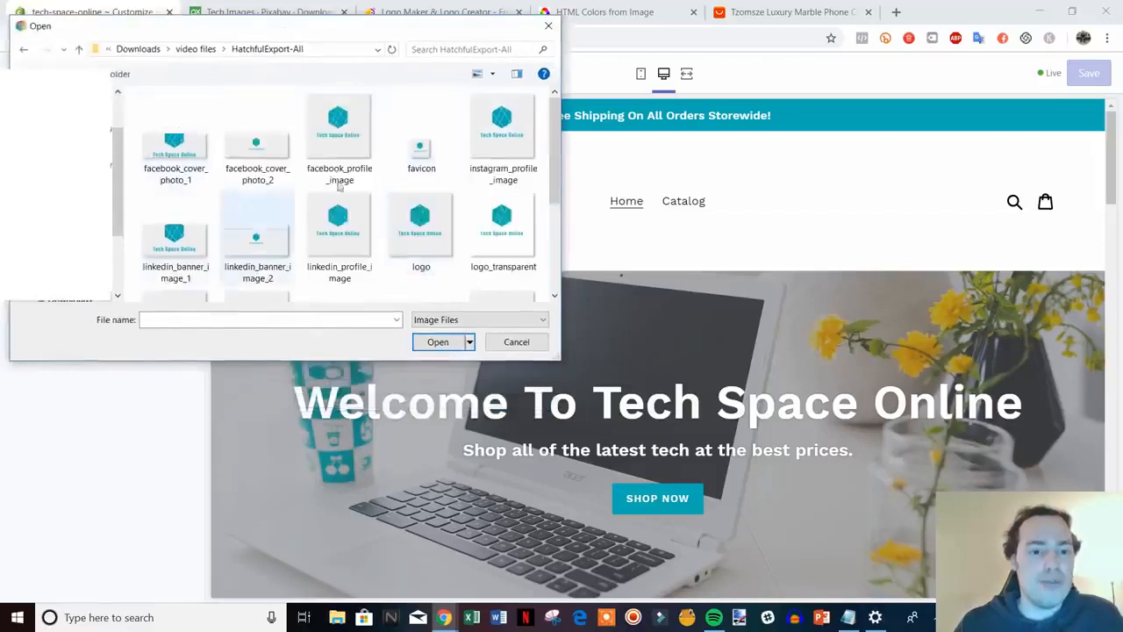
double_click(421, 149)
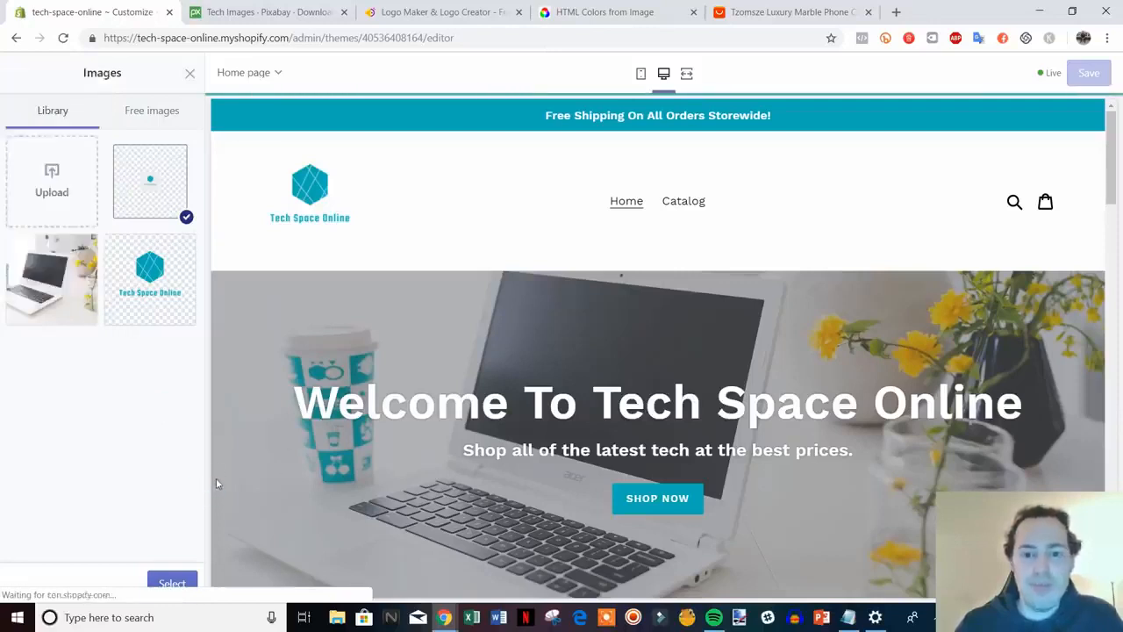
left_click(176, 586)
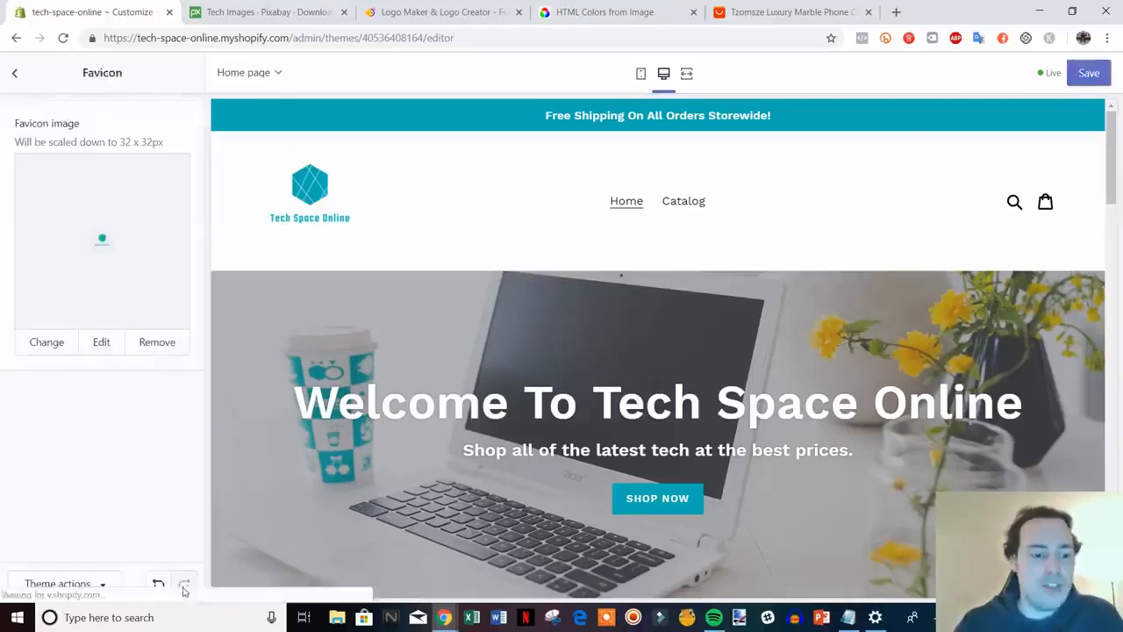
left_click(1092, 73)
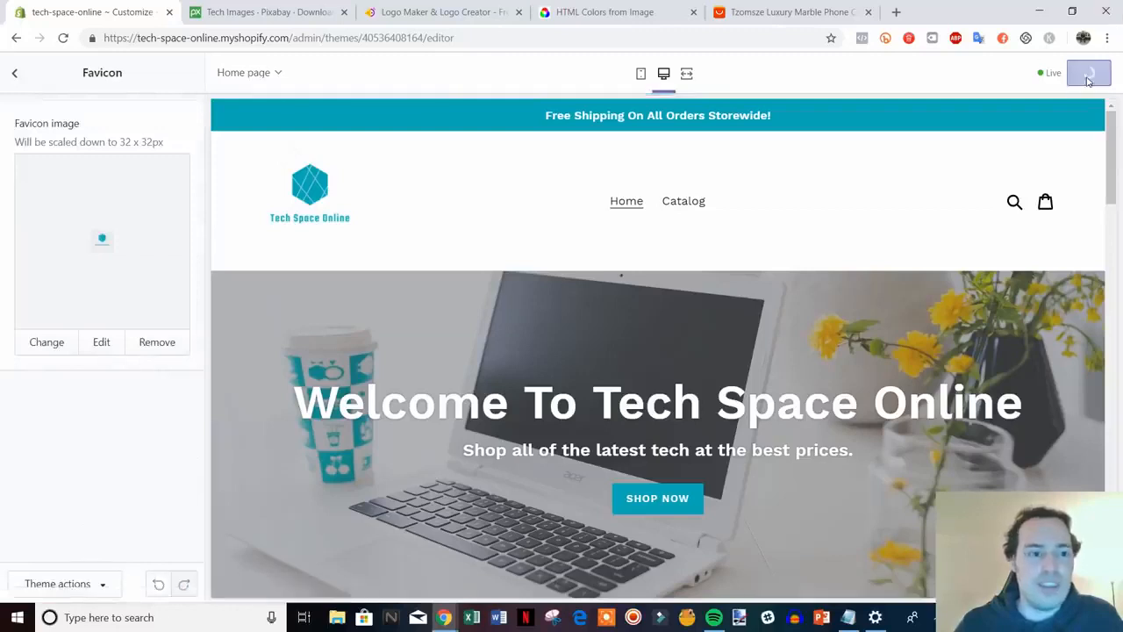
left_click(17, 74)
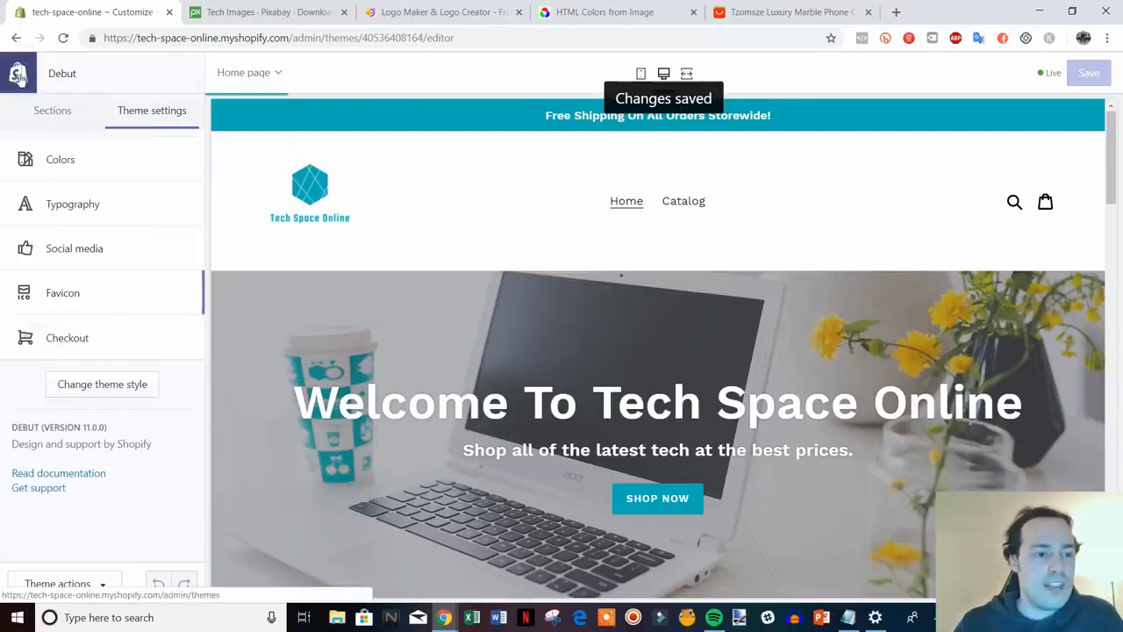
From the homepage Sections list, open the Image with text section's settings
left_click(57, 123)
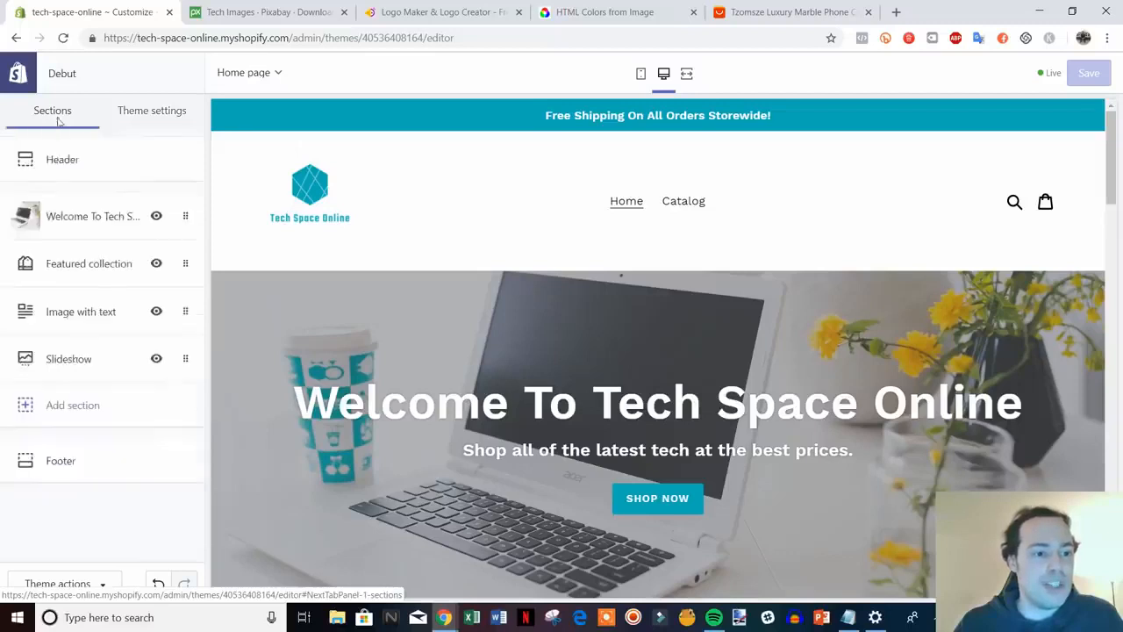
scroll(914, 498, "down", 6)
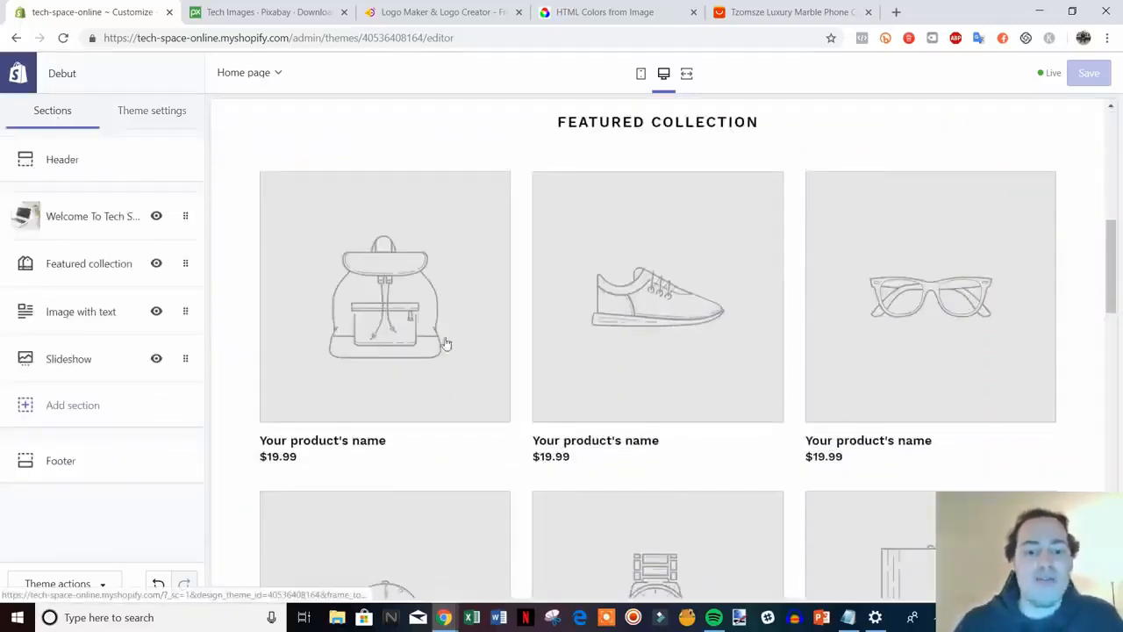
scroll(865, 334, "down", 1)
scroll(842, 375, "up", 2)
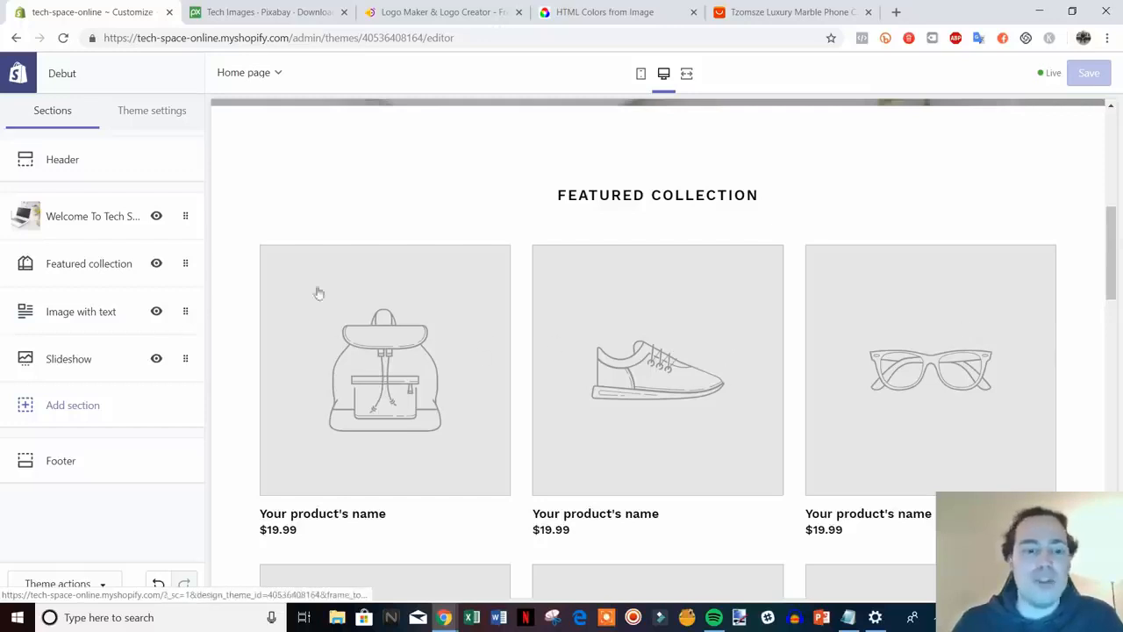
scroll(790, 360, "down", 2)
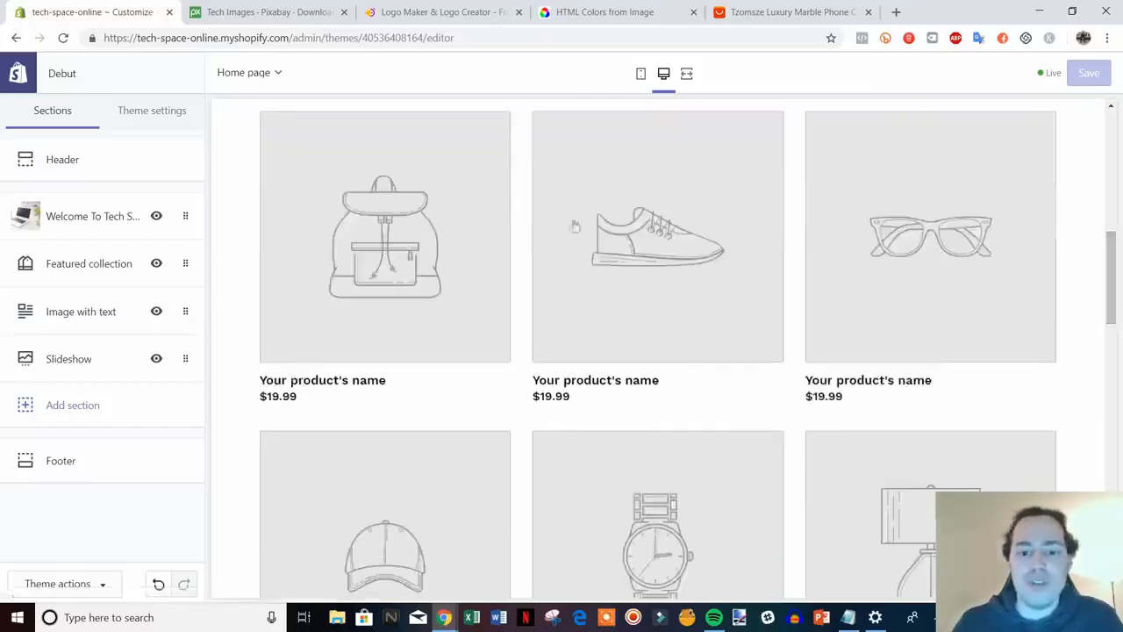
scroll(684, 364, "up", 2)
scroll(614, 335, "down", 2)
scroll(819, 378, "down", 6)
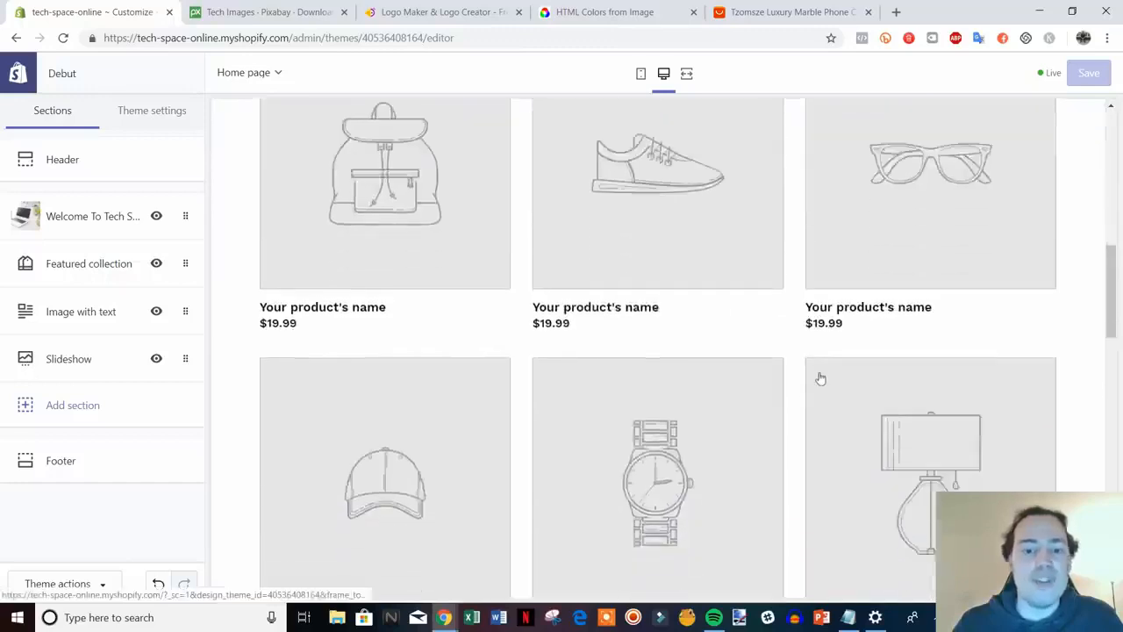
scroll(764, 309, "down", 5)
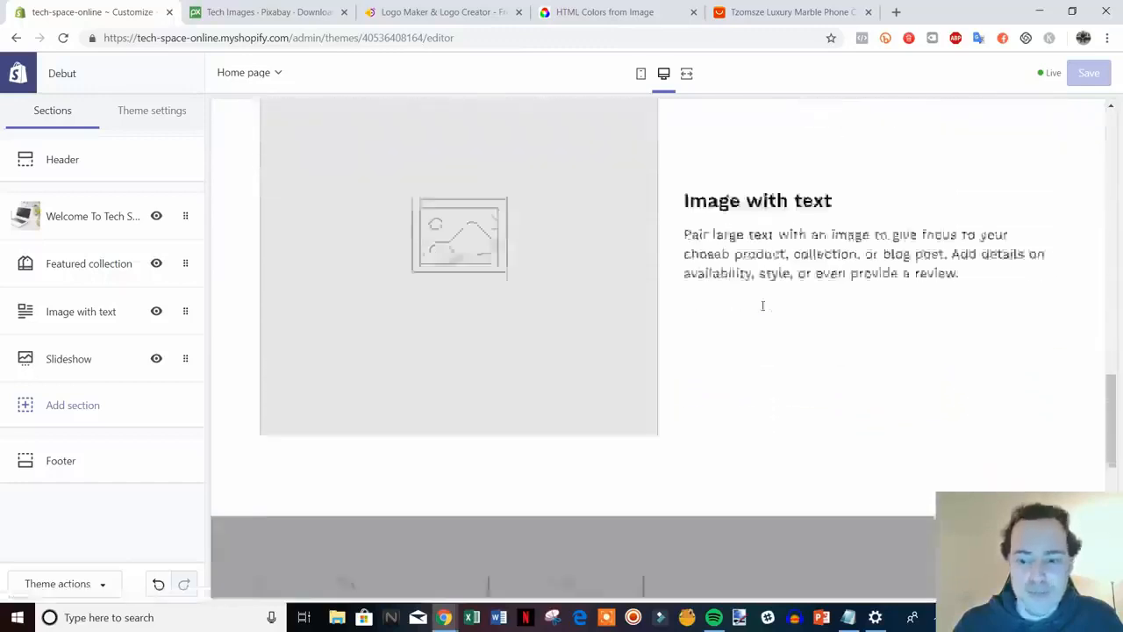
scroll(786, 325, "up", 1)
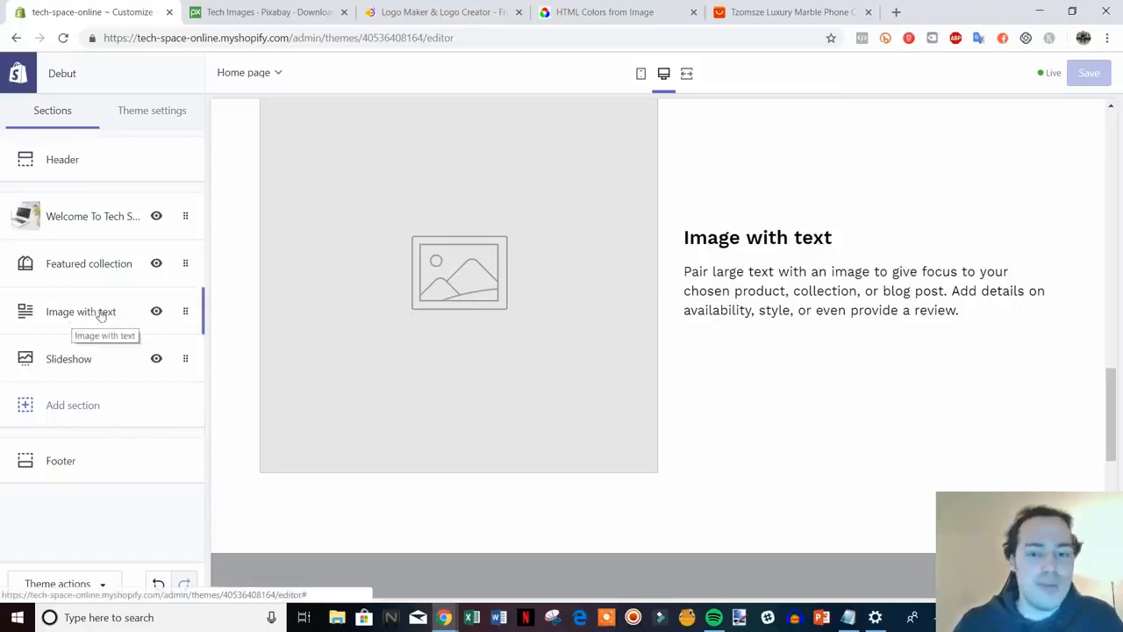
scroll(729, 466, "up", 1)
scroll(729, 466, "down", 1)
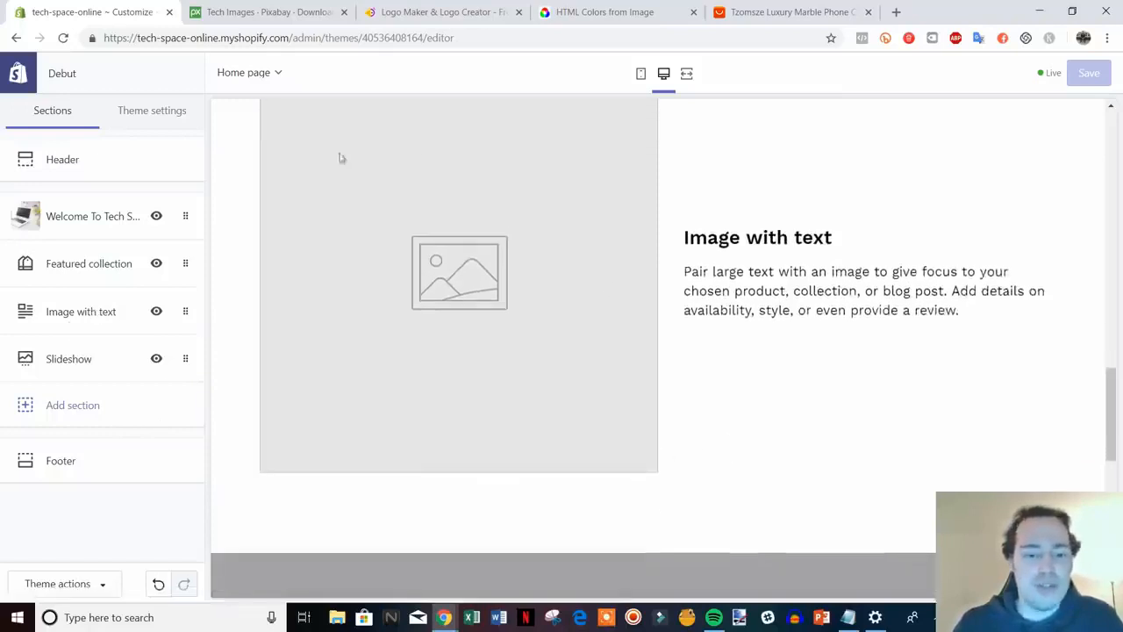
left_click(46, 311)
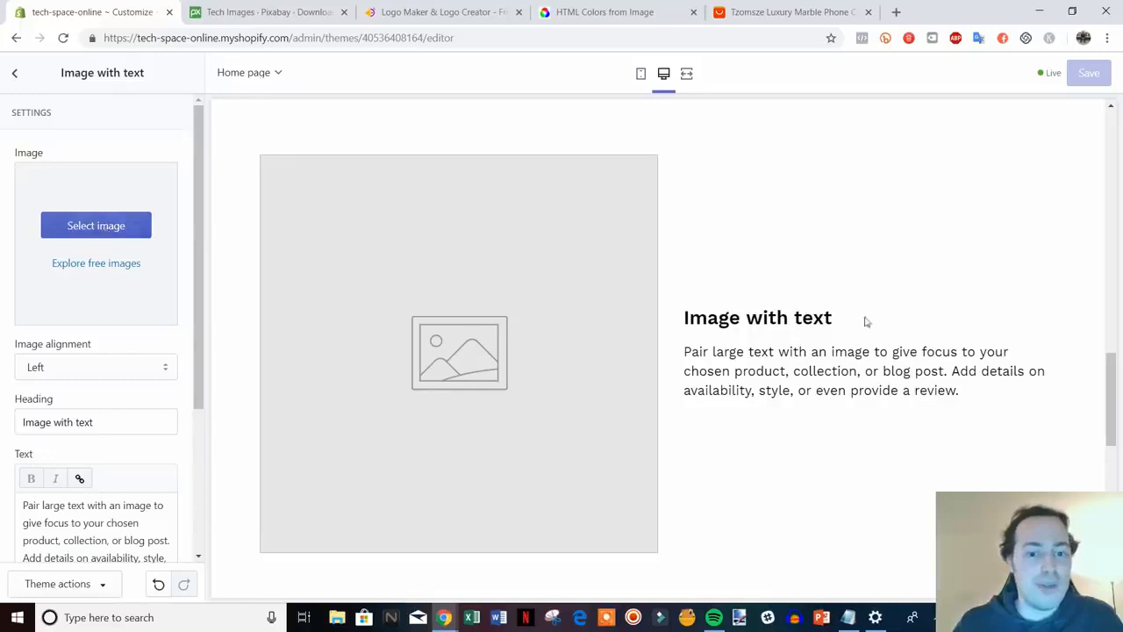
Delete the Image with text section from the Debut homepage
scroll(377, 371, "down", 1)
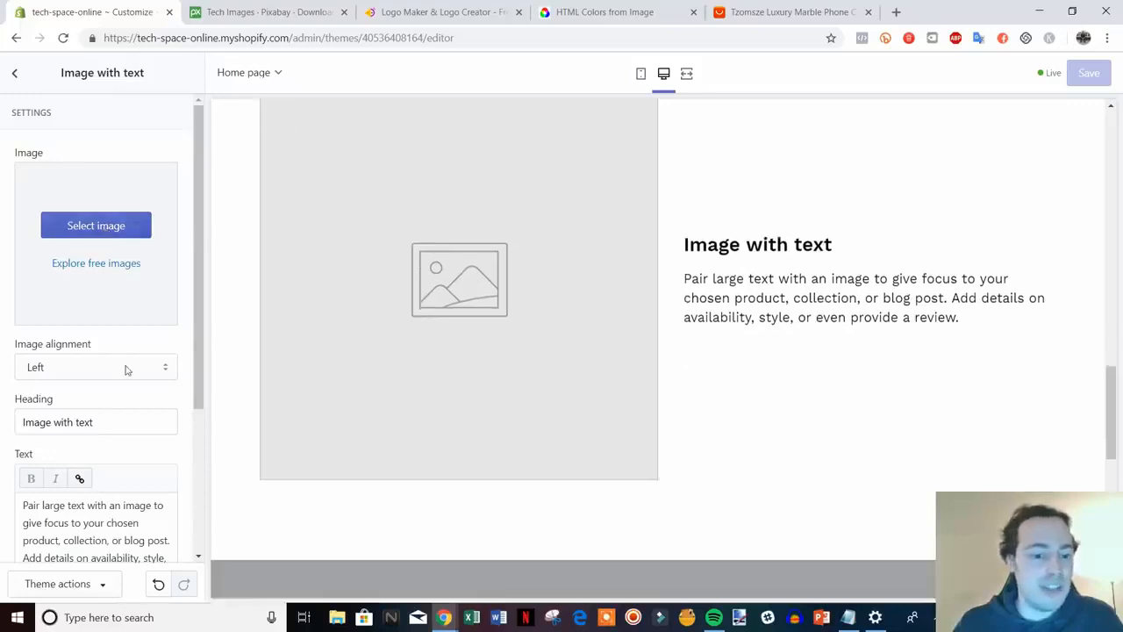
scroll(763, 433, "up", 3)
scroll(763, 434, "down", 7)
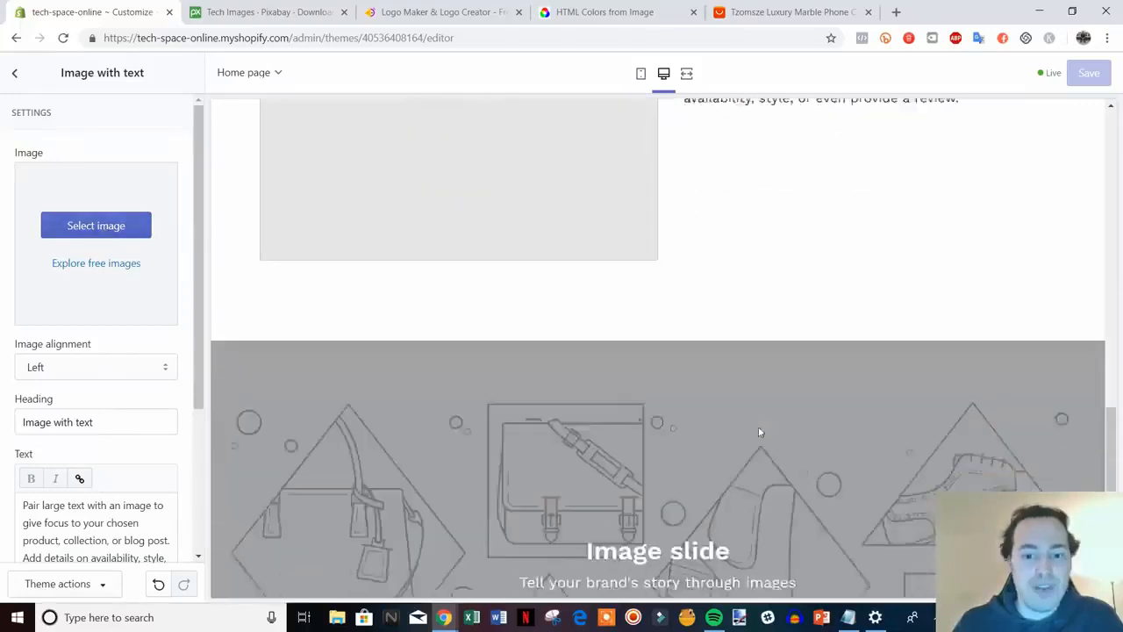
scroll(115, 283, "down", 3)
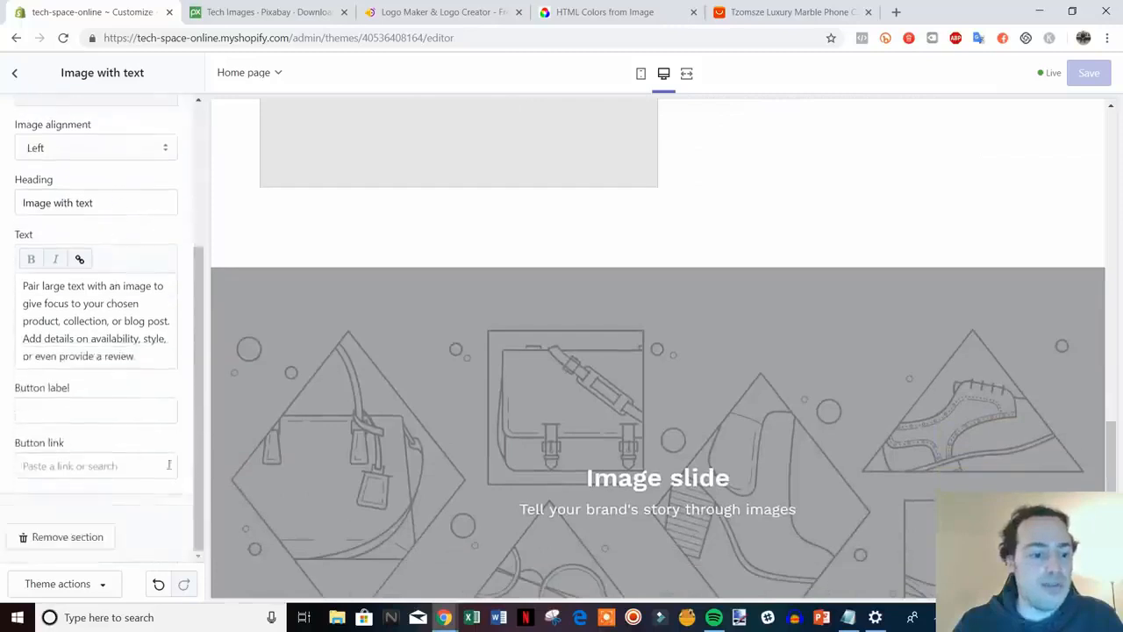
scroll(585, 329, "up", 3)
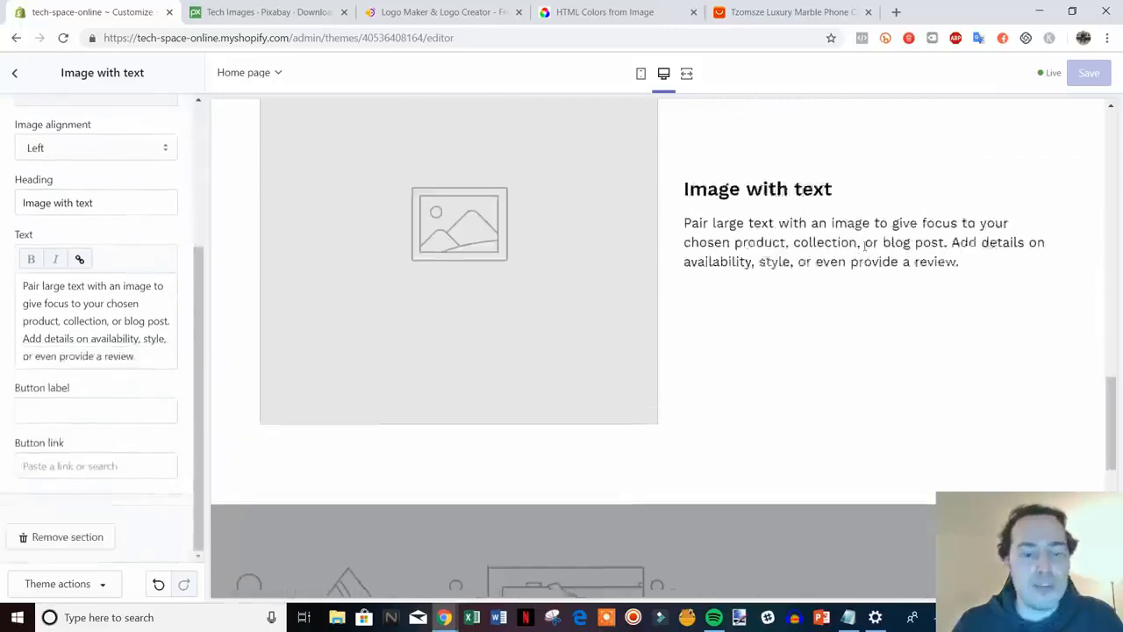
left_click(70, 537)
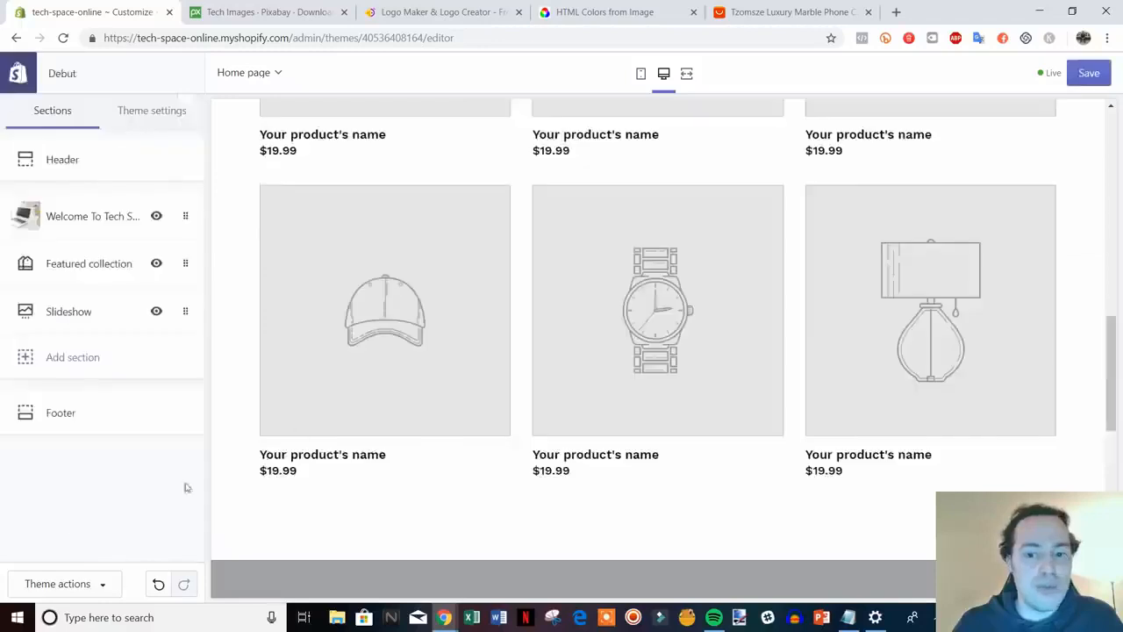
Open the Slideshow section and expand its first Image slide block
scroll(689, 333, "down", 1)
scroll(687, 337, "down", 4)
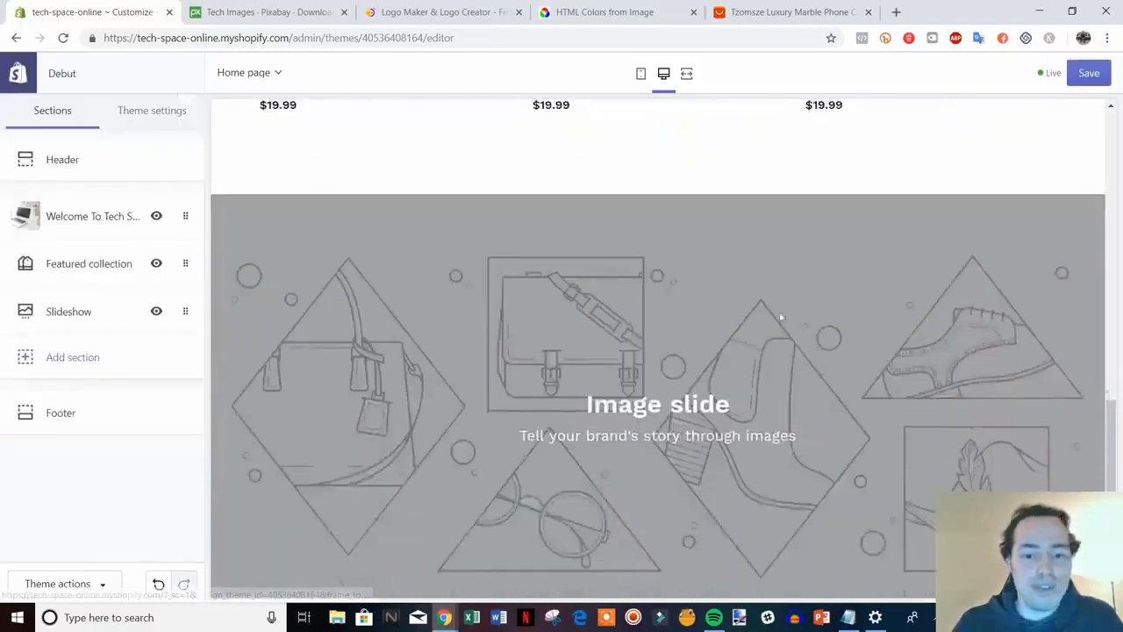
scroll(817, 354, "down", 1)
scroll(693, 360, "down", 2)
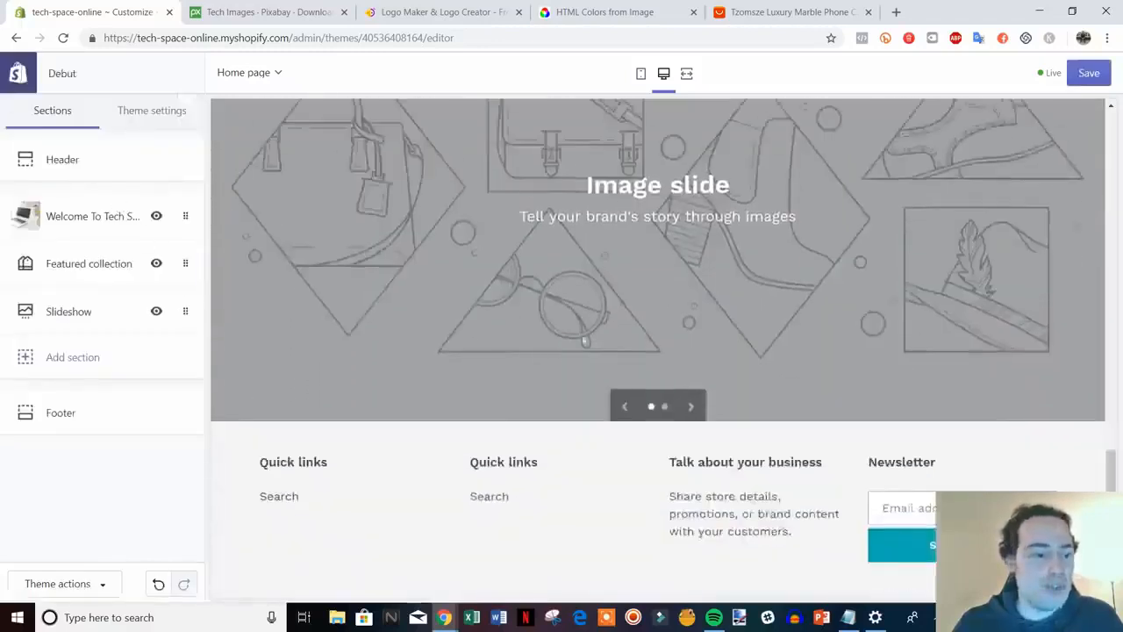
scroll(660, 404, "up", 3)
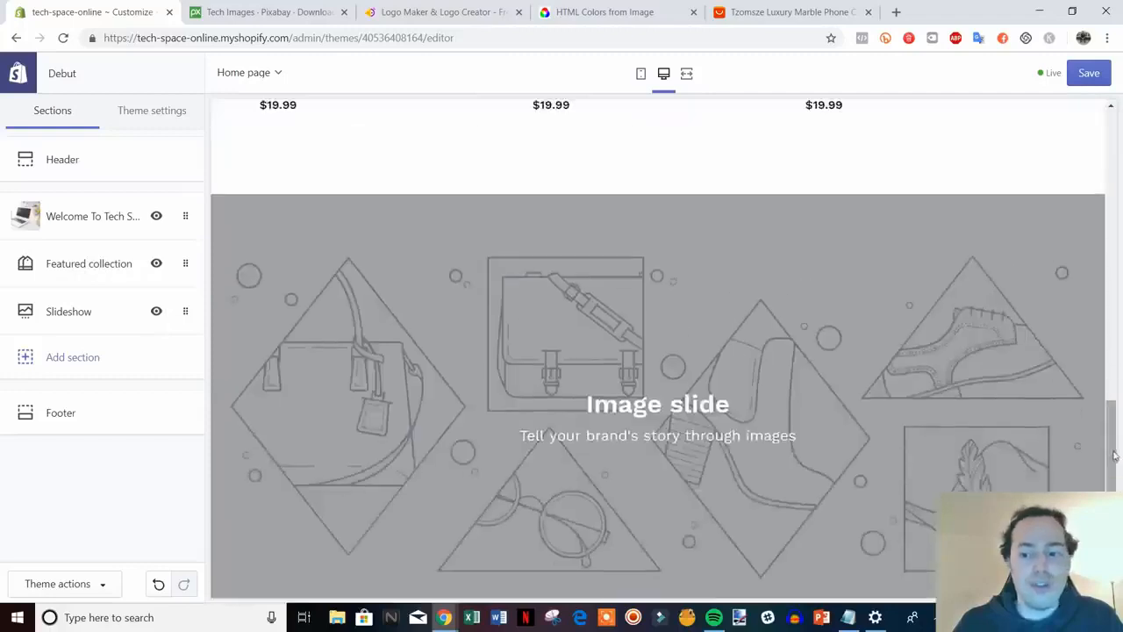
left_click_drag(1111, 430, 1111, 456)
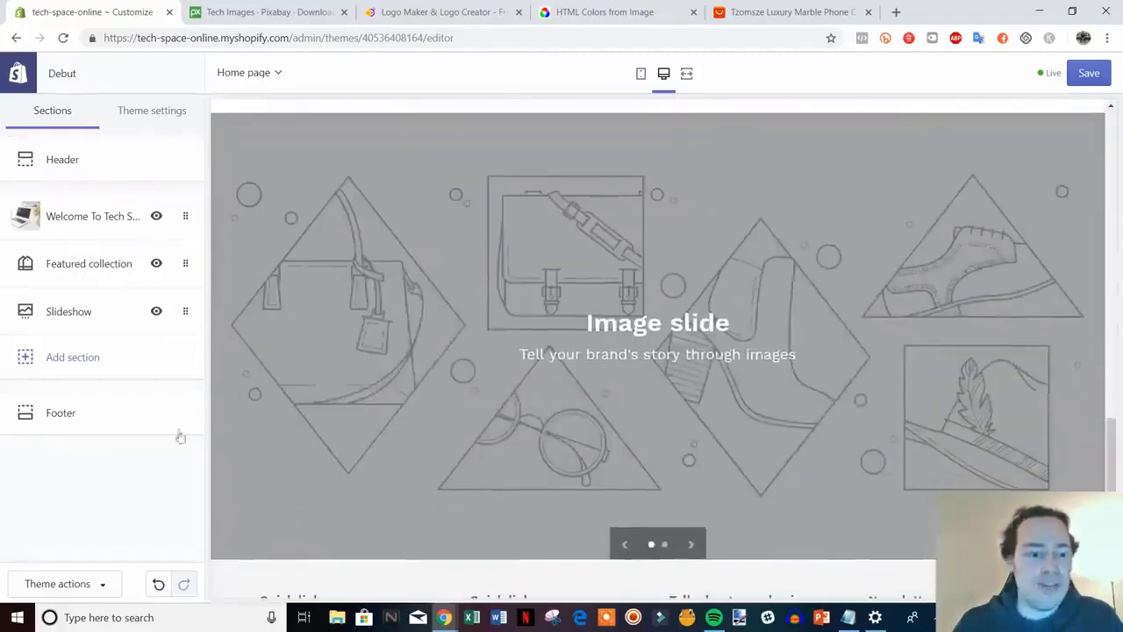
left_click(82, 311)
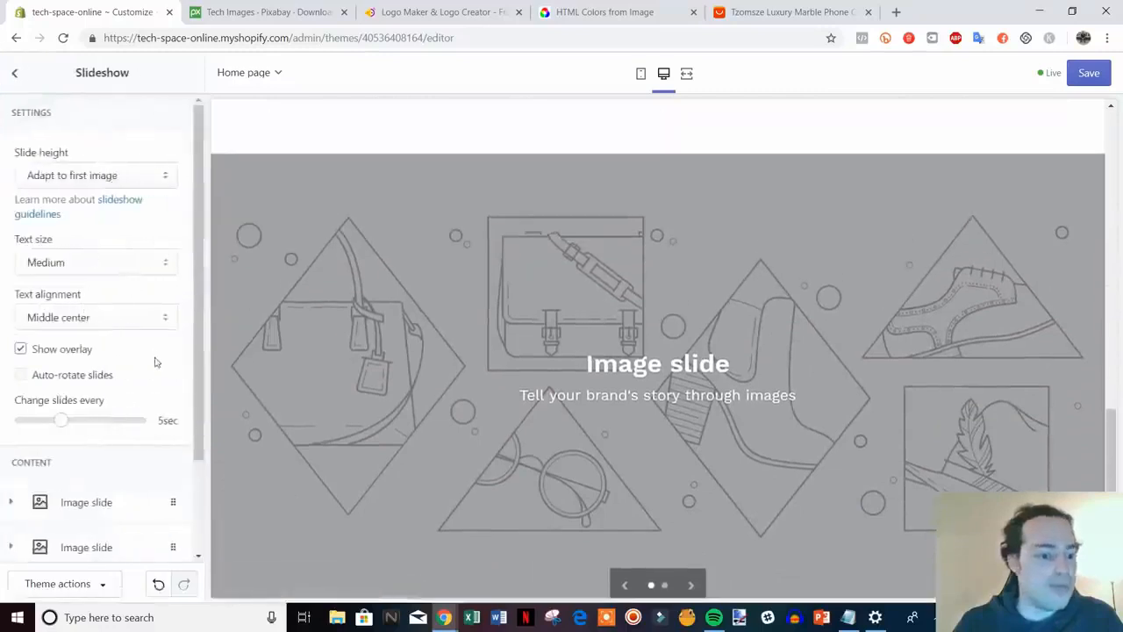
scroll(200, 316, "down", 2)
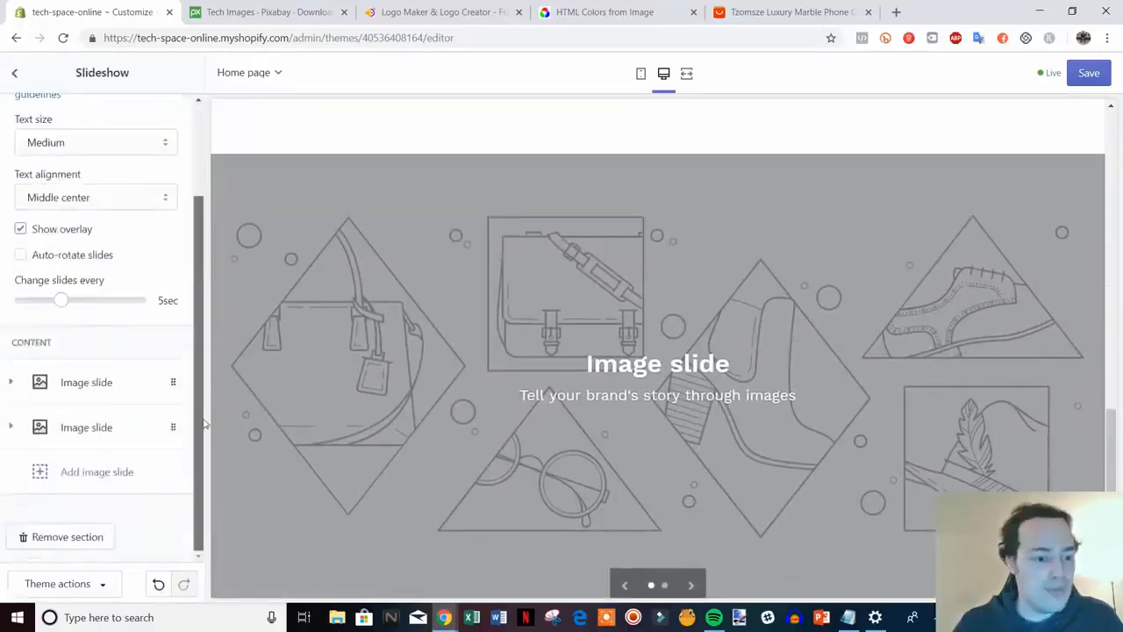
left_click(116, 388)
scroll(109, 412, "down", 1)
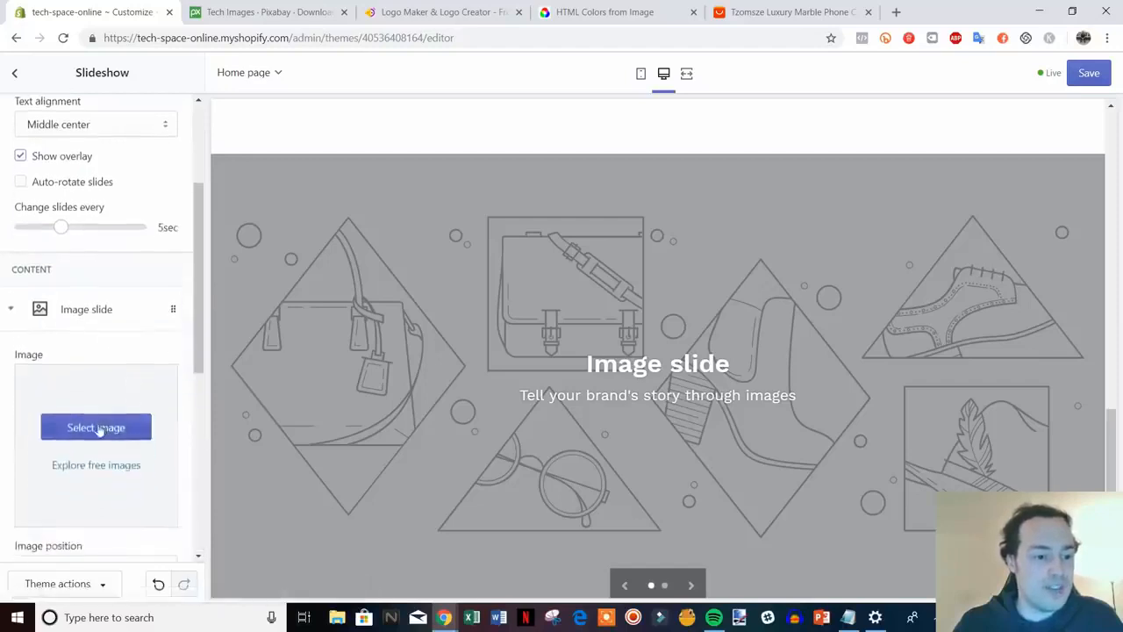
Upload the blue circuit-board tech image from the video files folder as the first slide's image
left_click(96, 427)
left_click(52, 180)
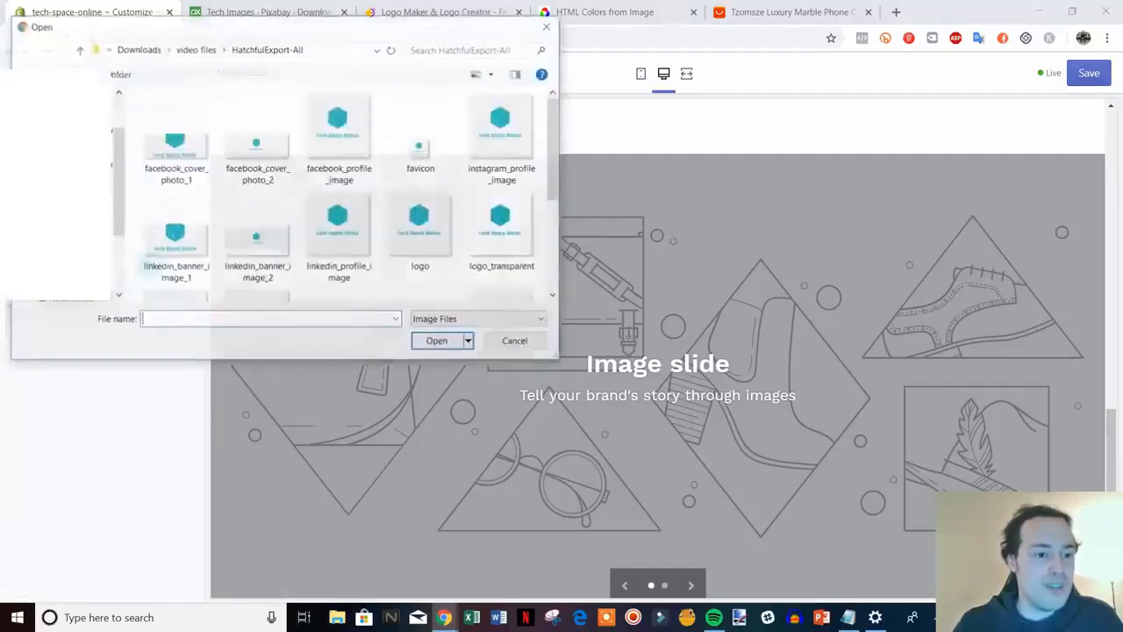
left_click(77, 51)
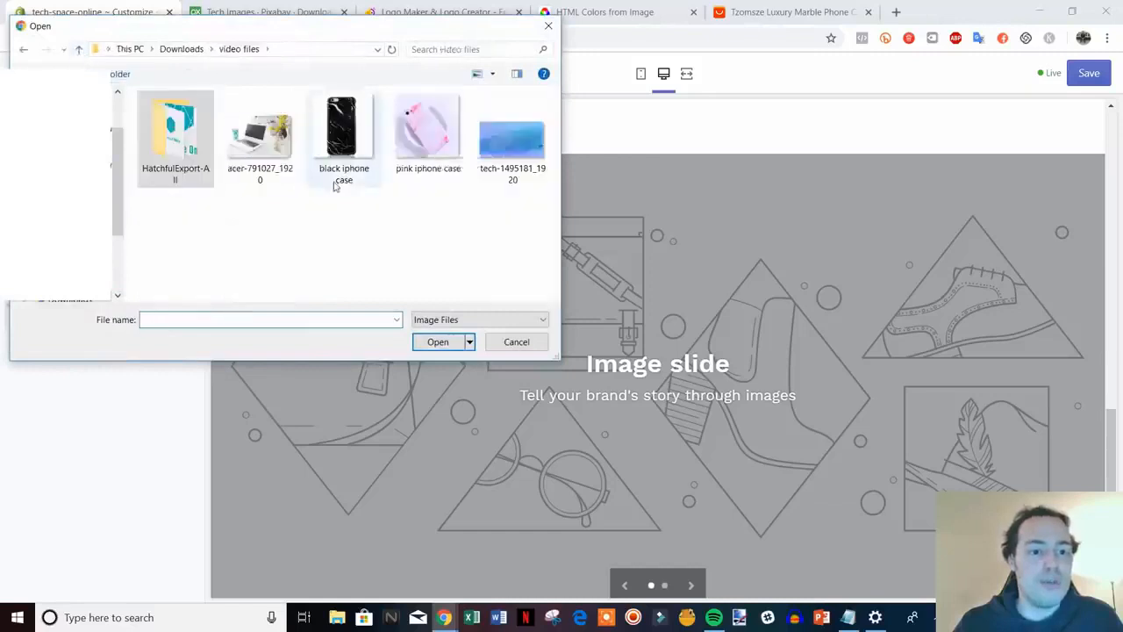
double_click(510, 131)
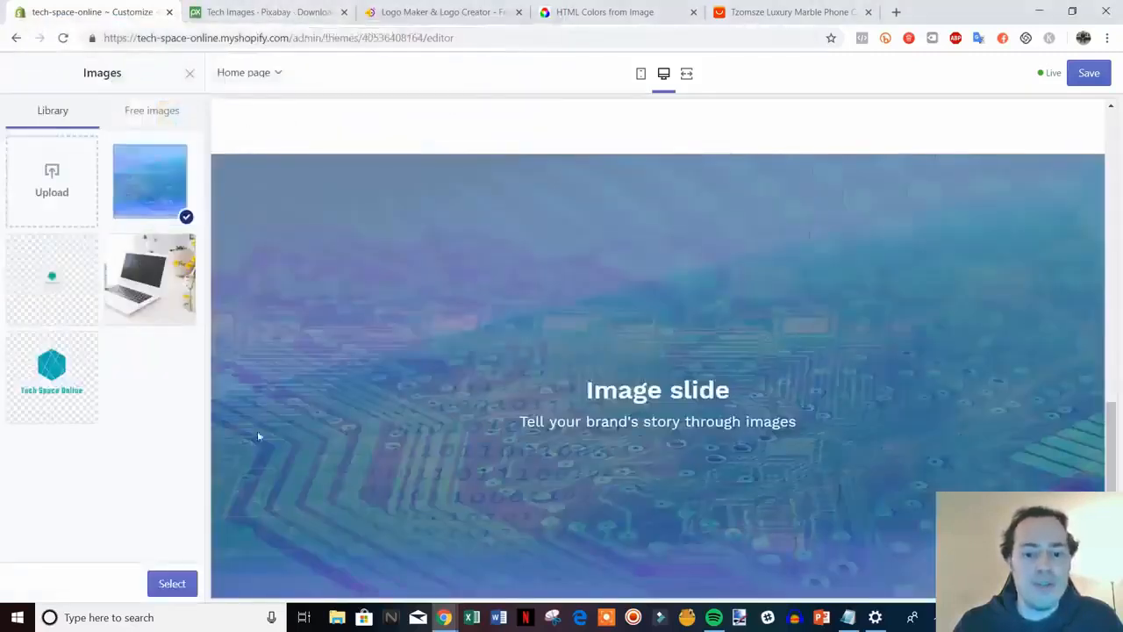
left_click(163, 583)
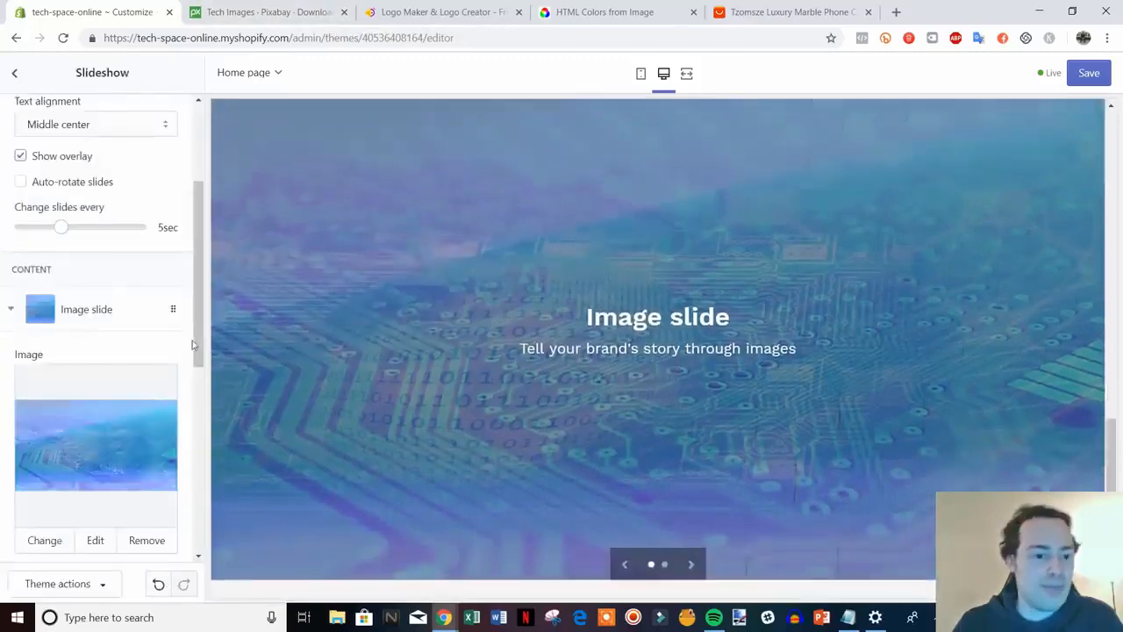
Change the first slide's heading to 'Check out our seasonal specials' and clear its subheading
left_click_drag(193, 344, 183, 489)
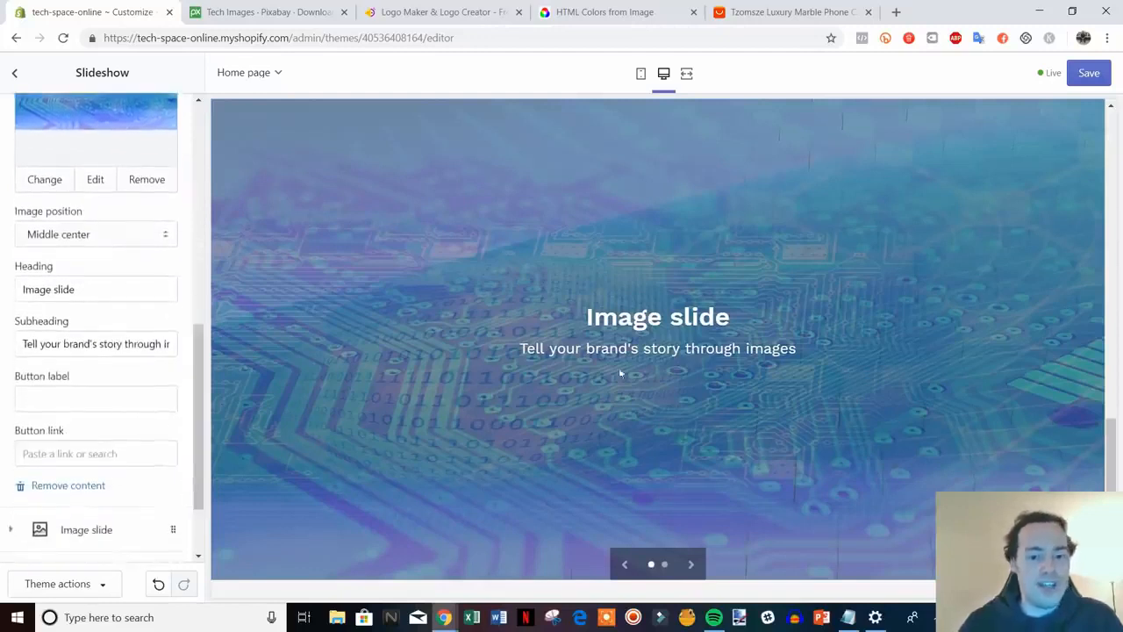
left_click_drag(99, 289, 17, 298)
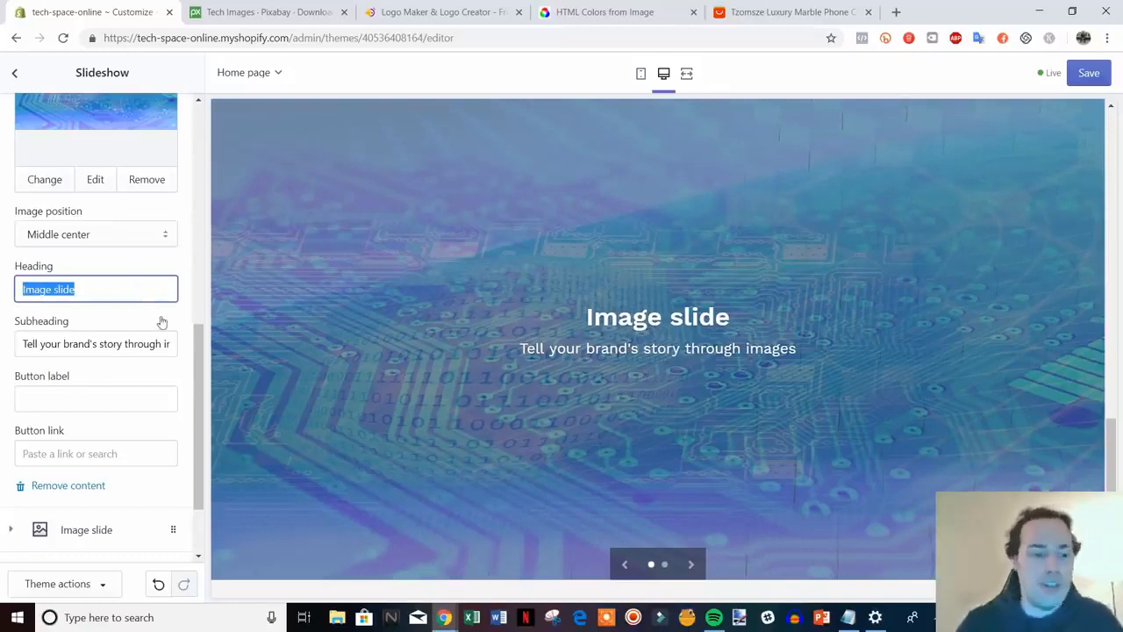
type("Ch")
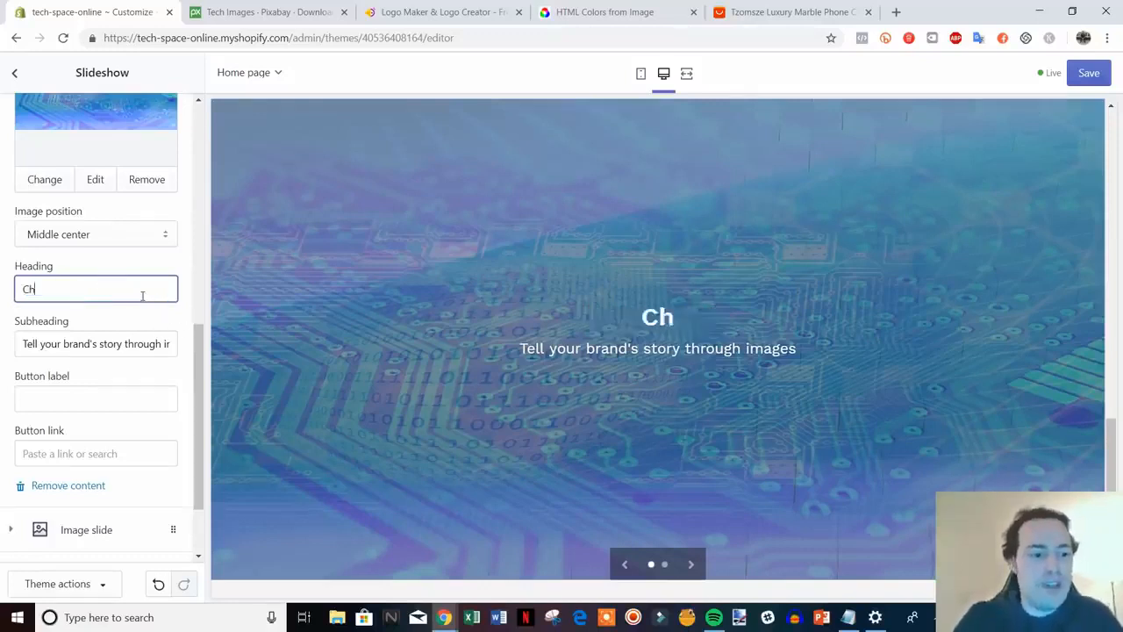
type("eck out our")
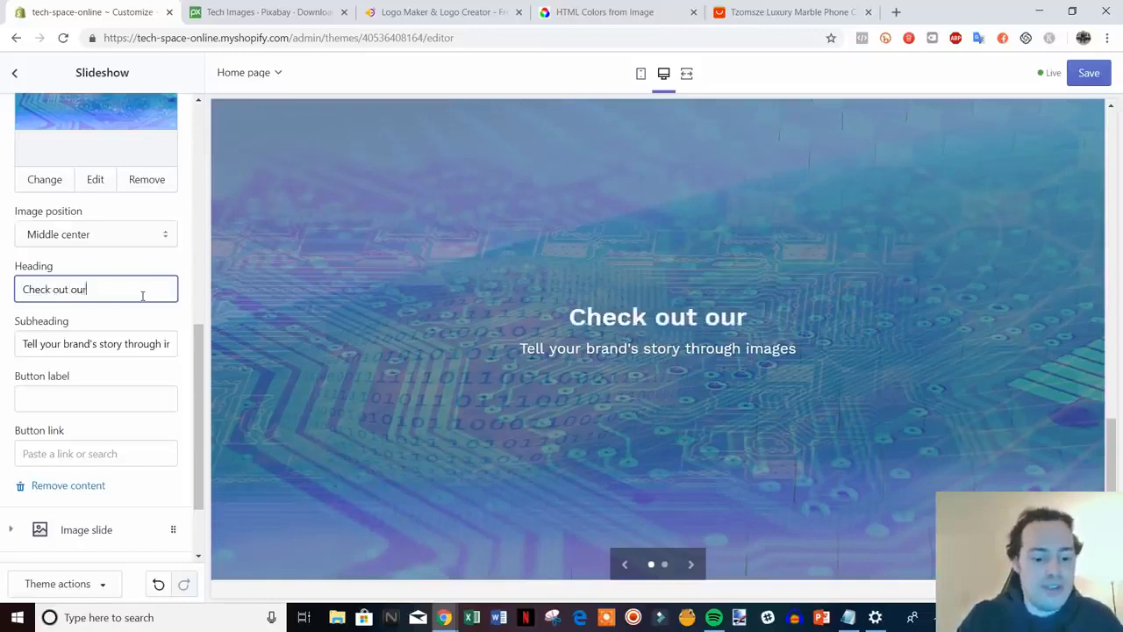
type(" seasonal specials")
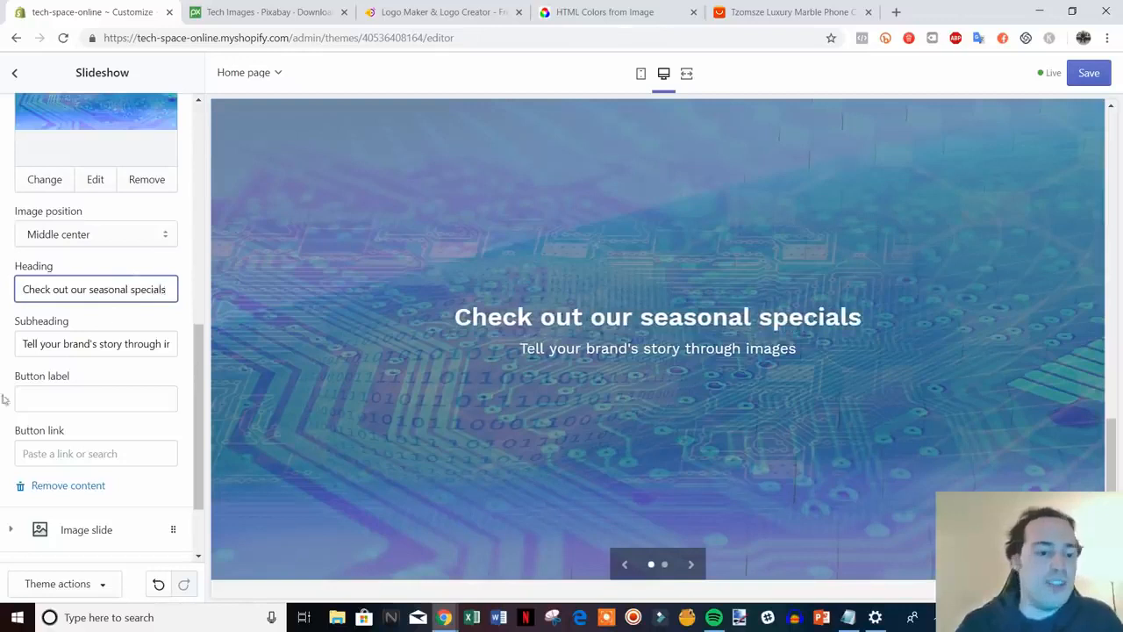
left_click_drag(23, 347, 226, 350)
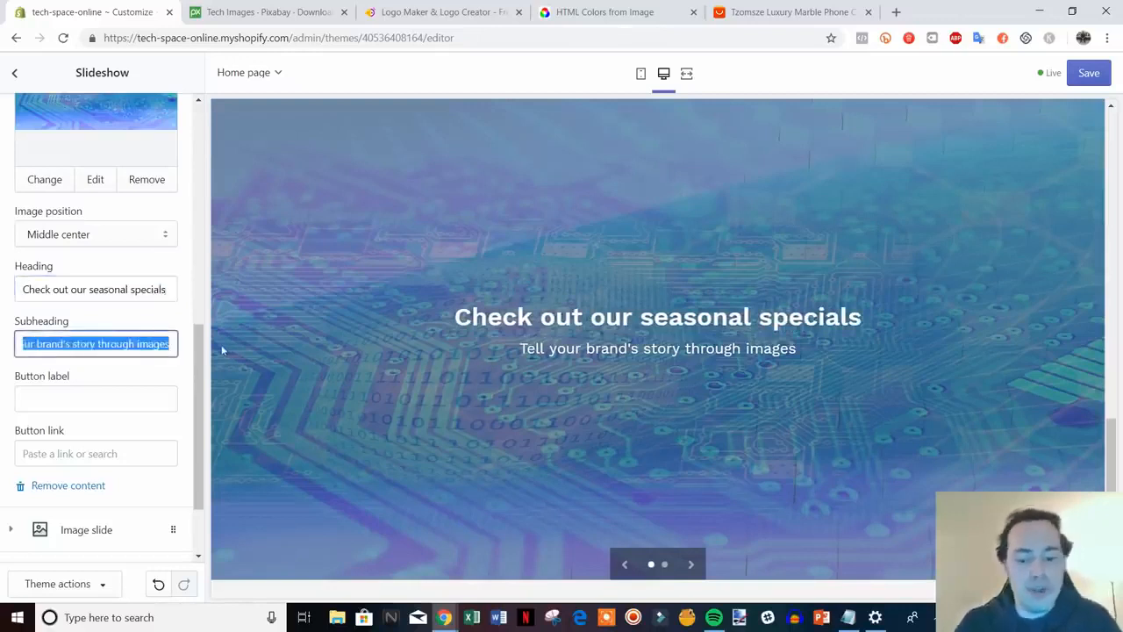
key("BackSpace")
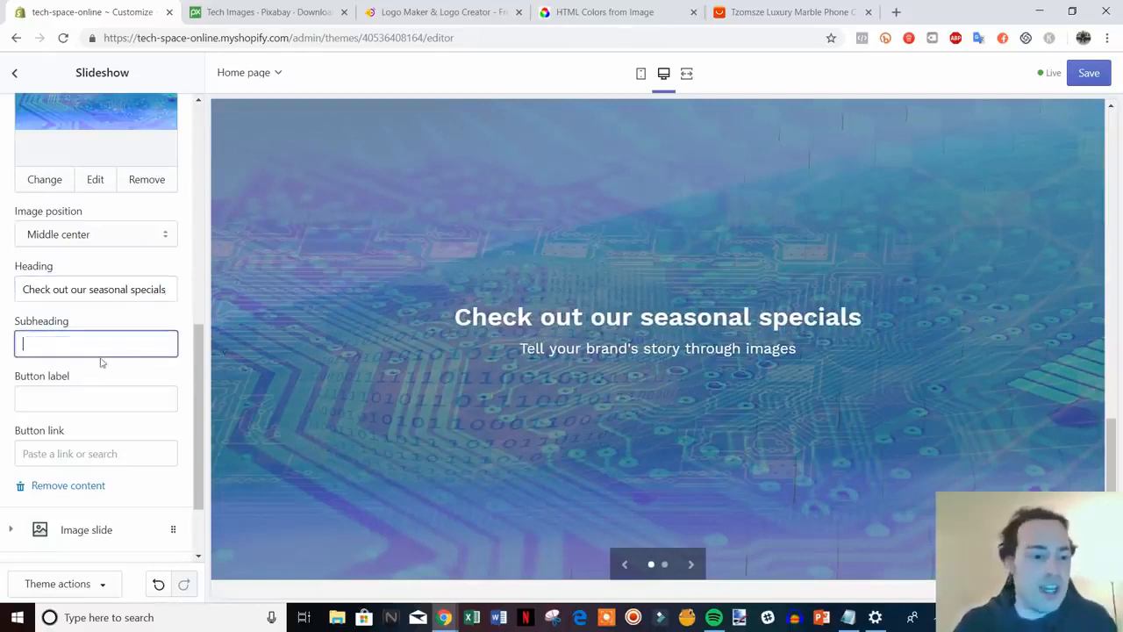
left_click(146, 370)
Add a Shop Now button to the slide linking to Collections > All Collections
scroll(87, 337, "down", 2)
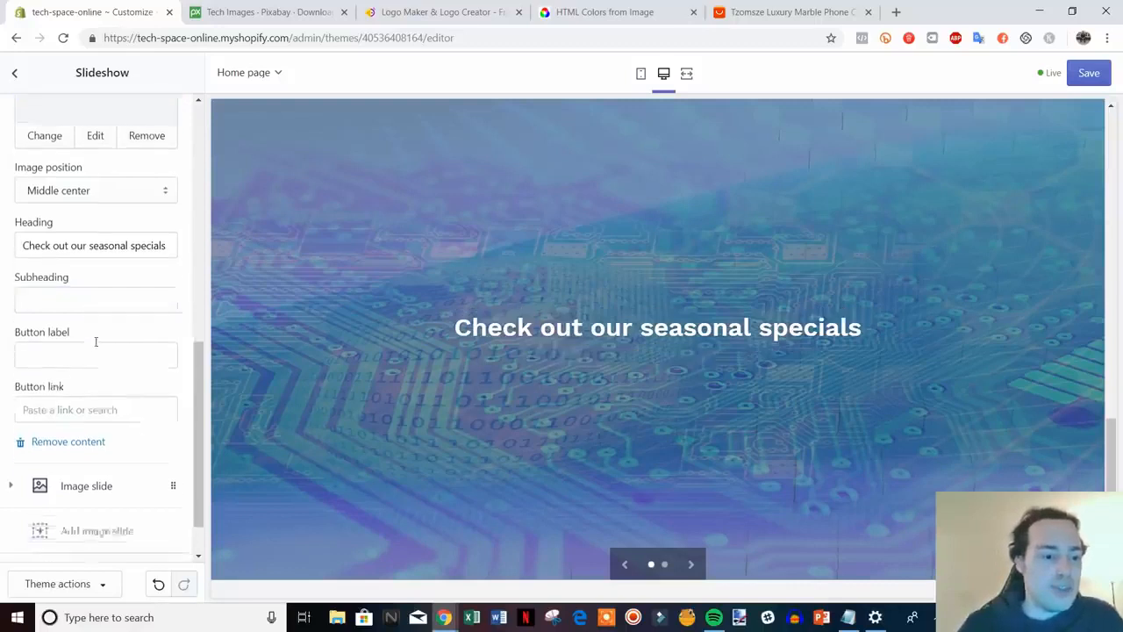
left_click(96, 327)
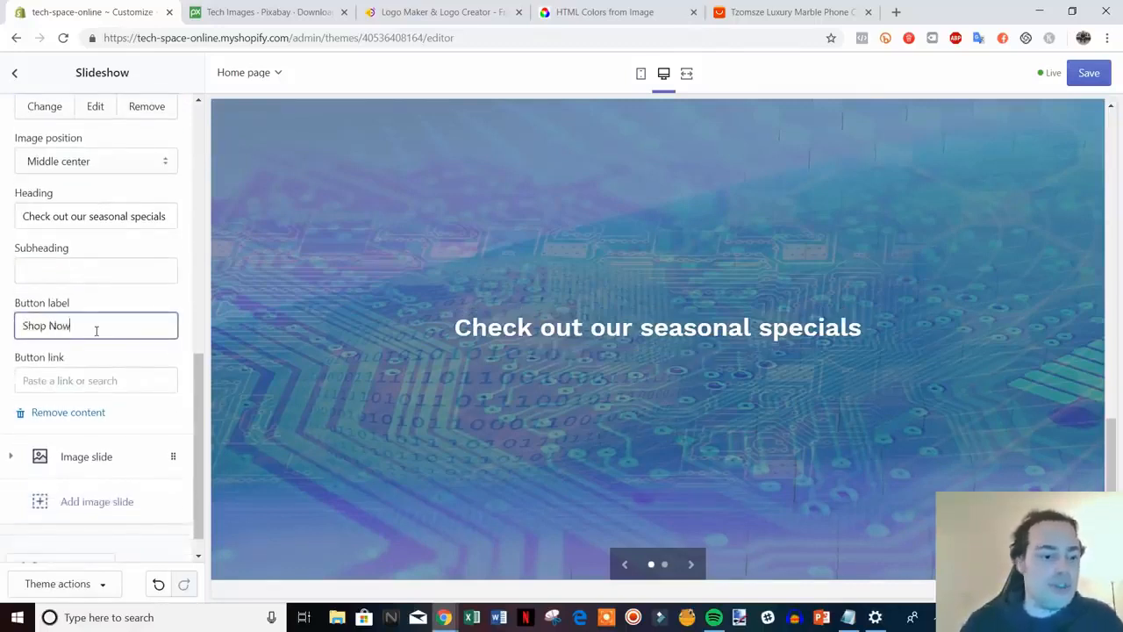
left_click(129, 380)
right_click(121, 380)
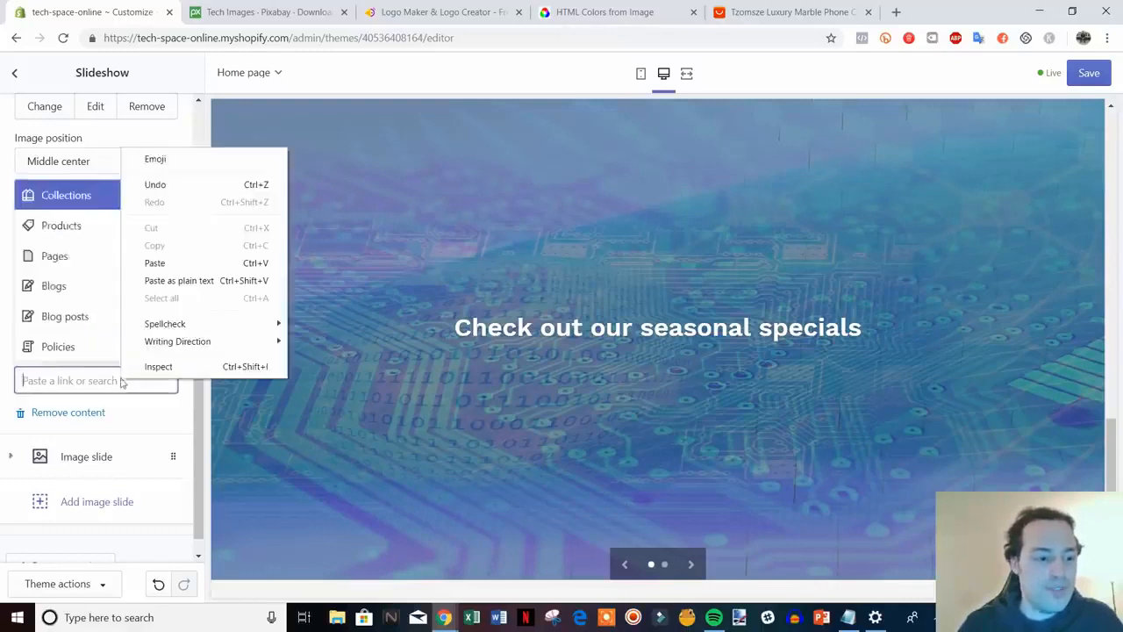
left_click(627, 107)
left_click(101, 377)
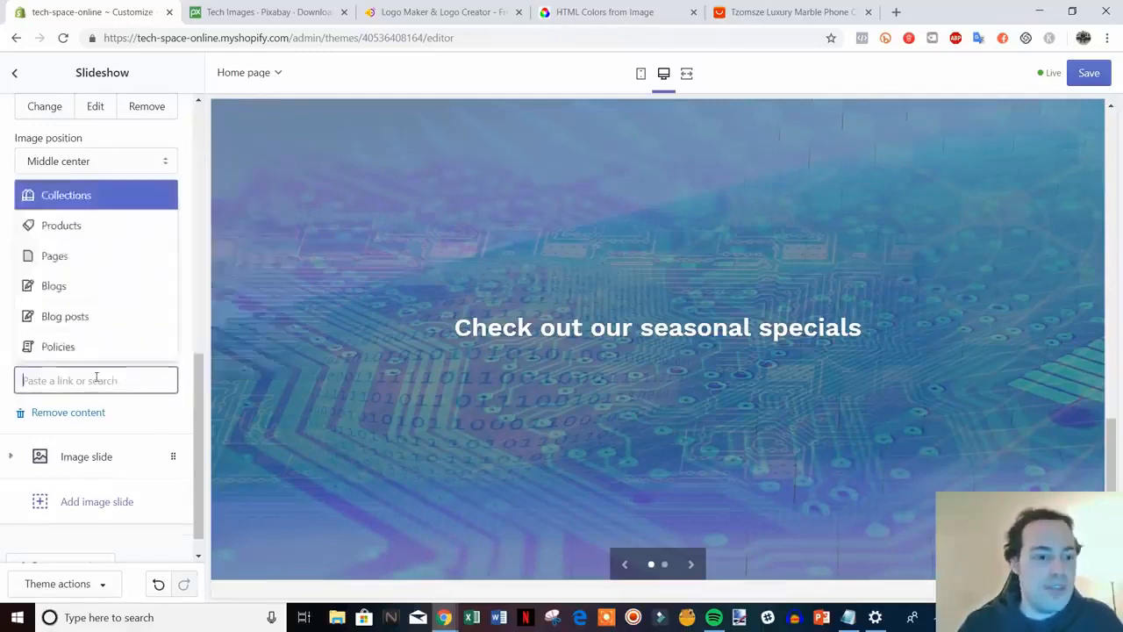
left_click(91, 197)
left_click(114, 308)
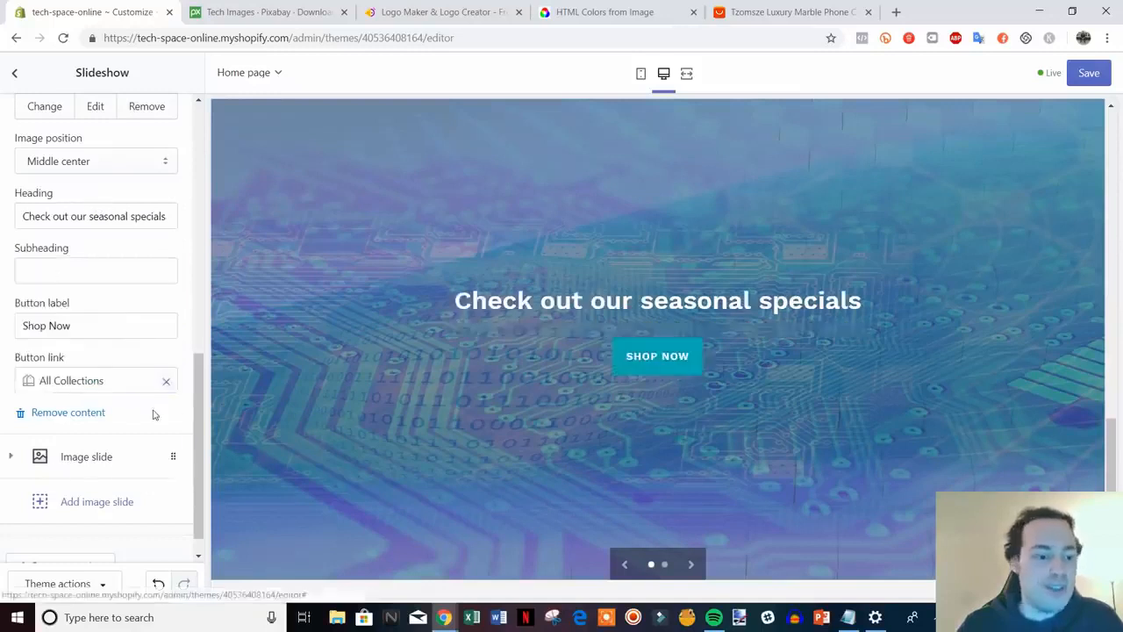
scroll(191, 422, "down", 1)
left_click_drag(200, 473, 208, 498)
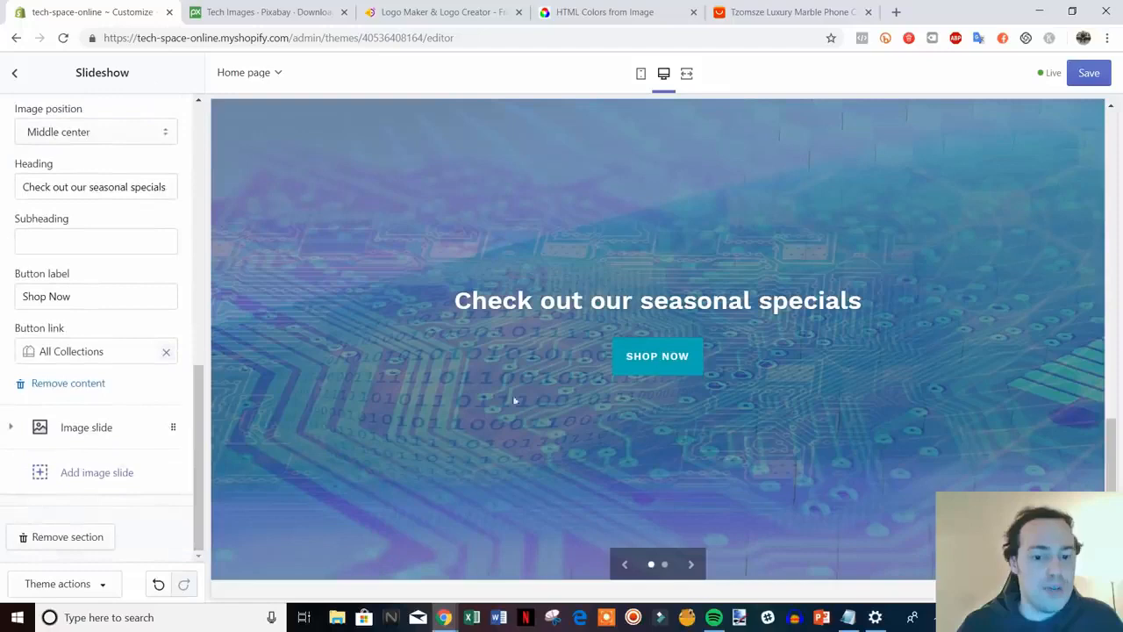
Remove the second, placeholder image slide from the slideshow
left_click(94, 433)
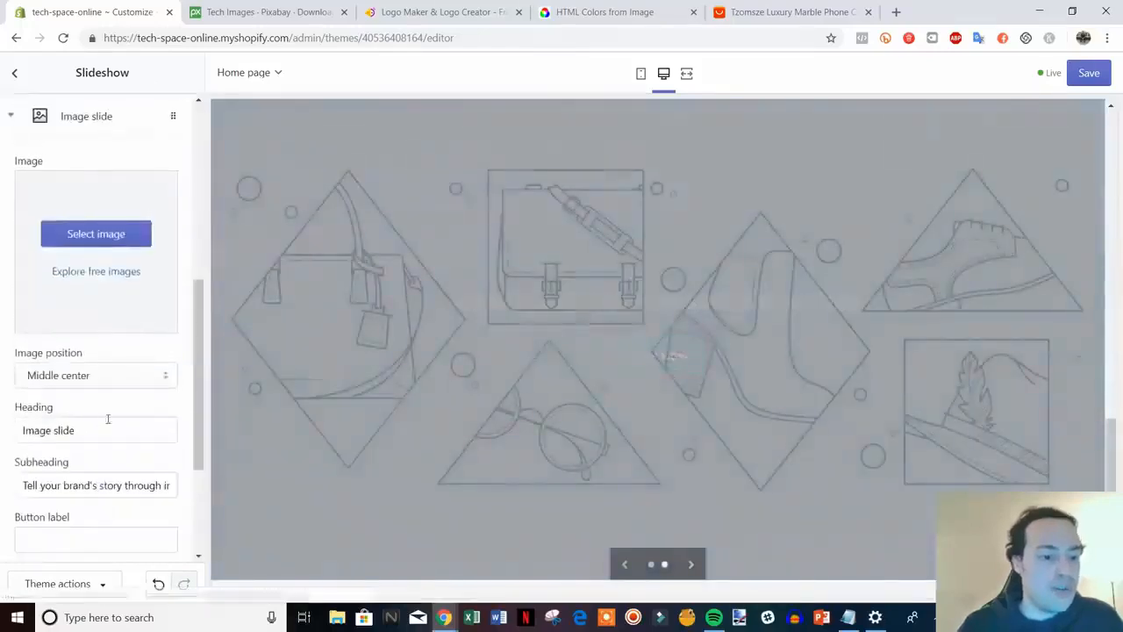
scroll(121, 351, "down", 3)
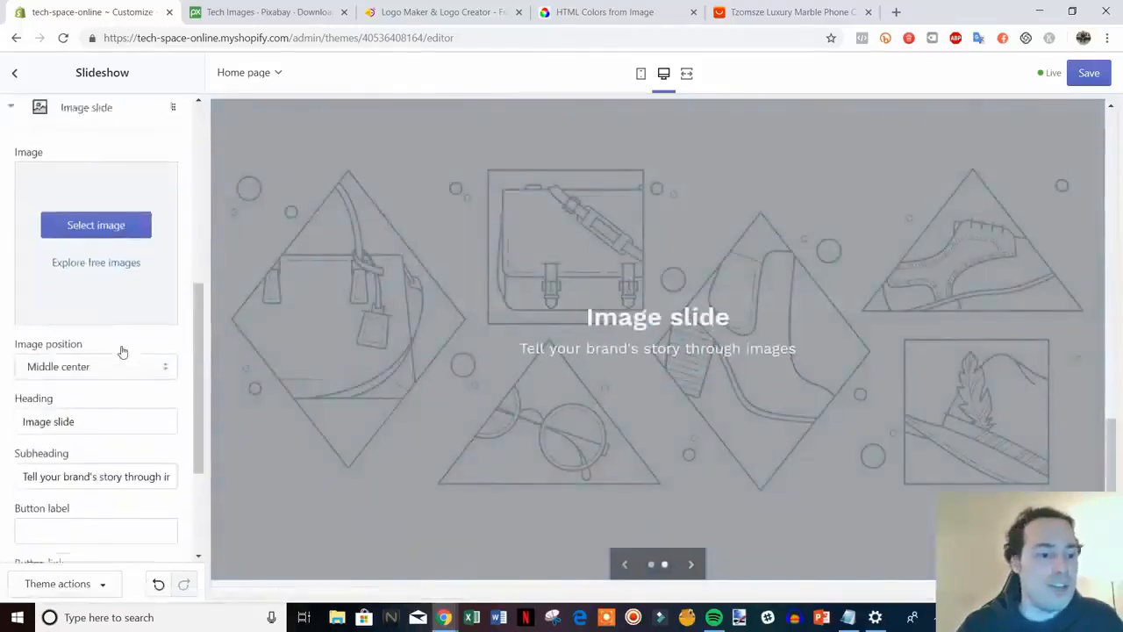
scroll(849, 388, "up", 4)
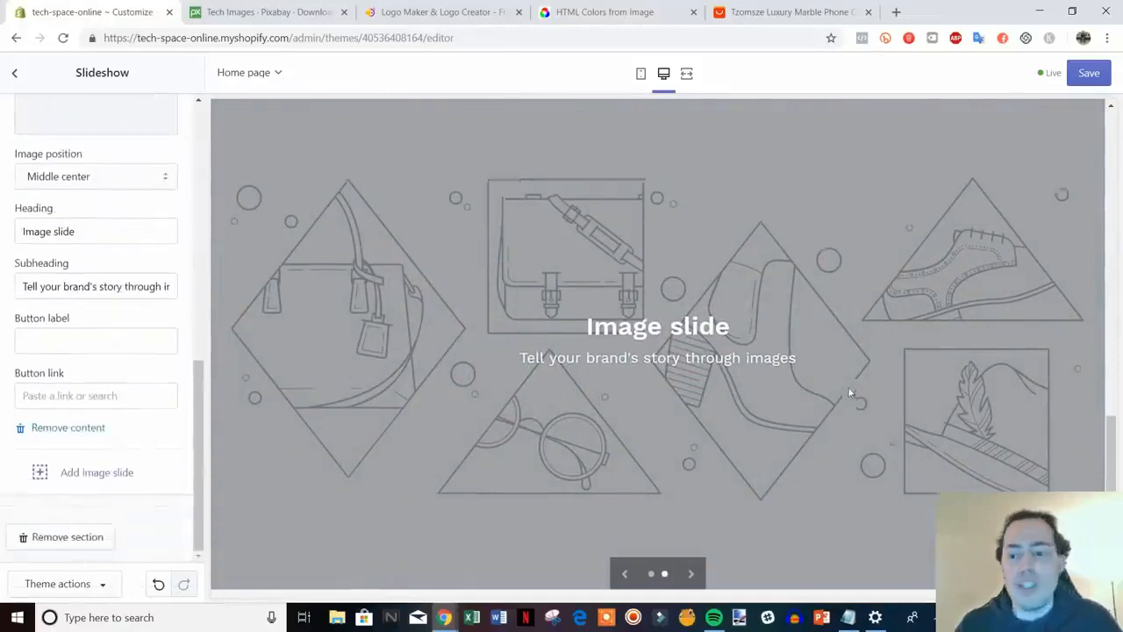
scroll(849, 388, "down", 6)
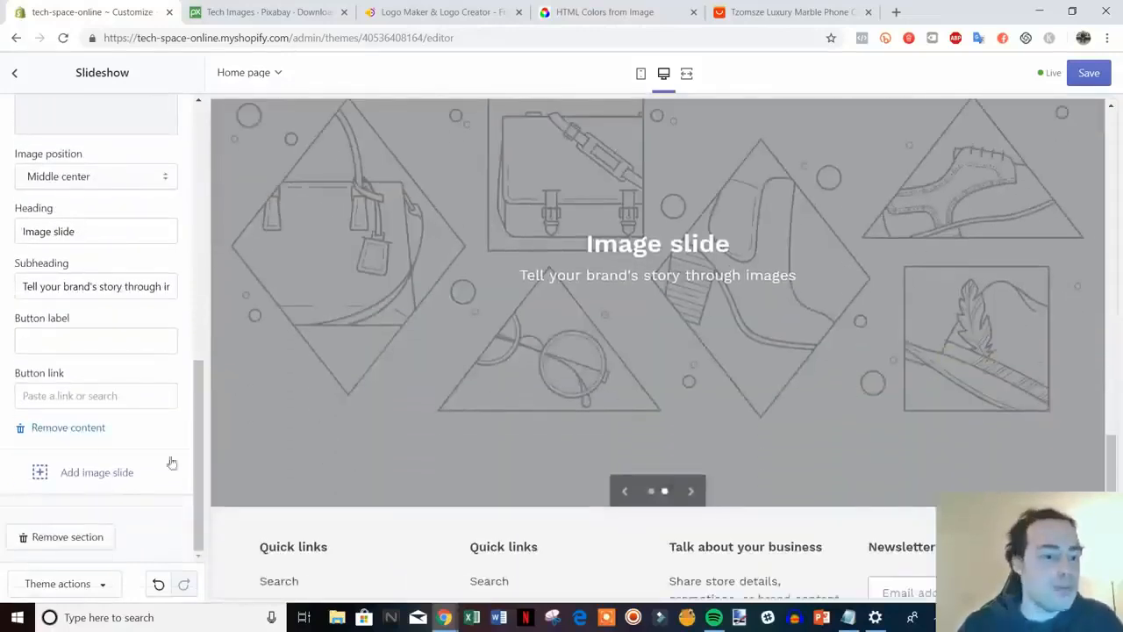
left_click(70, 430)
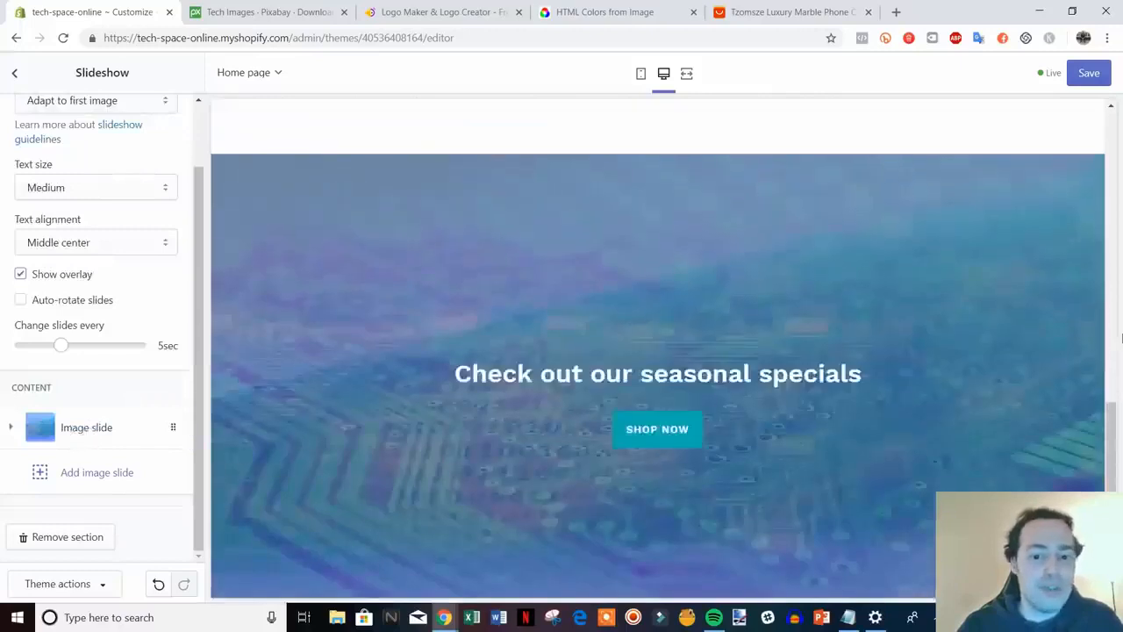
scroll(120, 413, "up", 2)
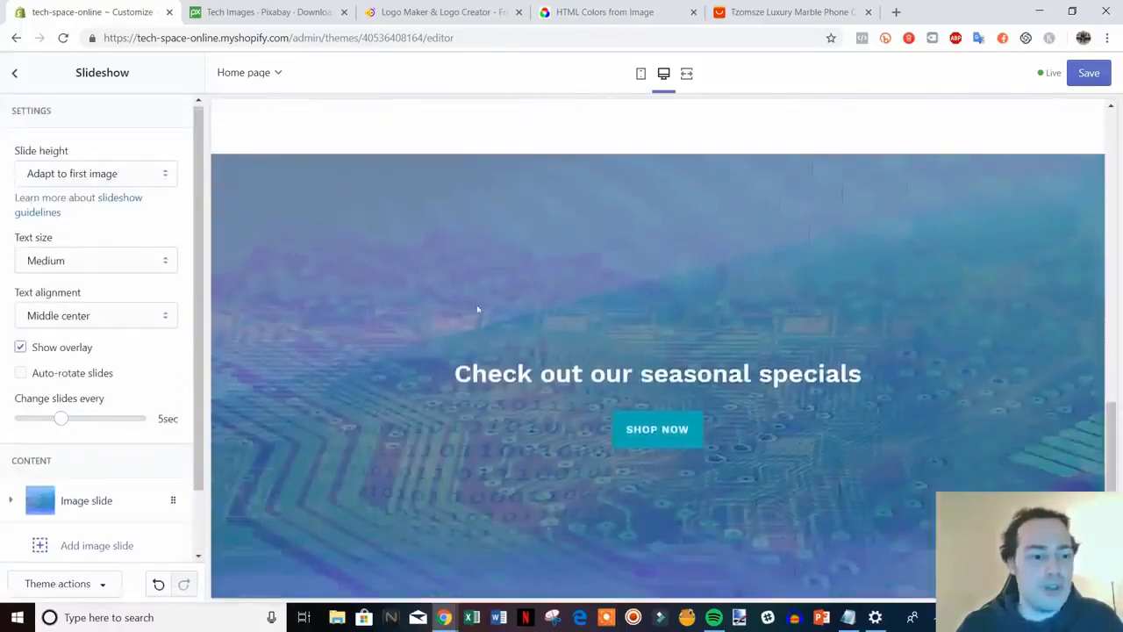
scroll(126, 371, "down", 2)
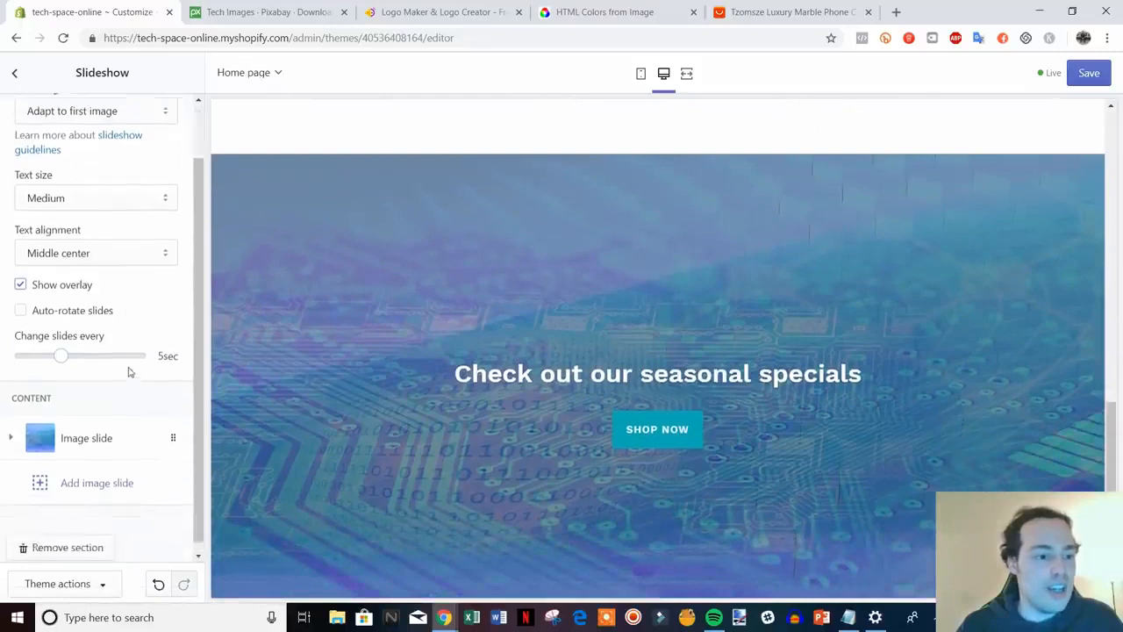
scroll(130, 368, "up", 2)
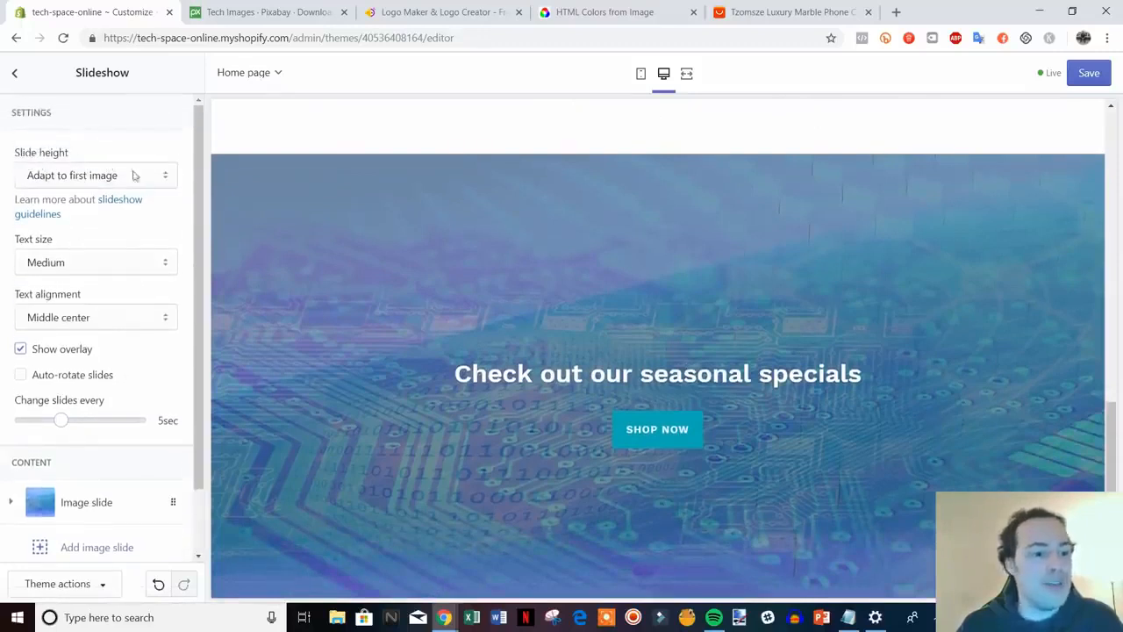
Set the slideshow's slide height to Small
left_click(172, 178)
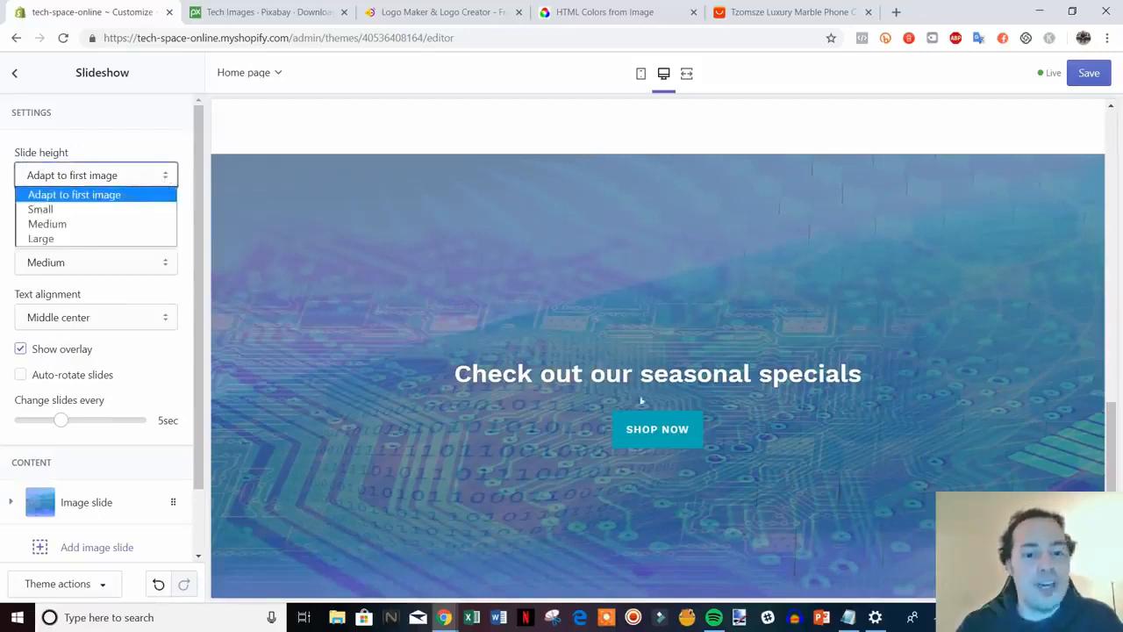
left_click(184, 206)
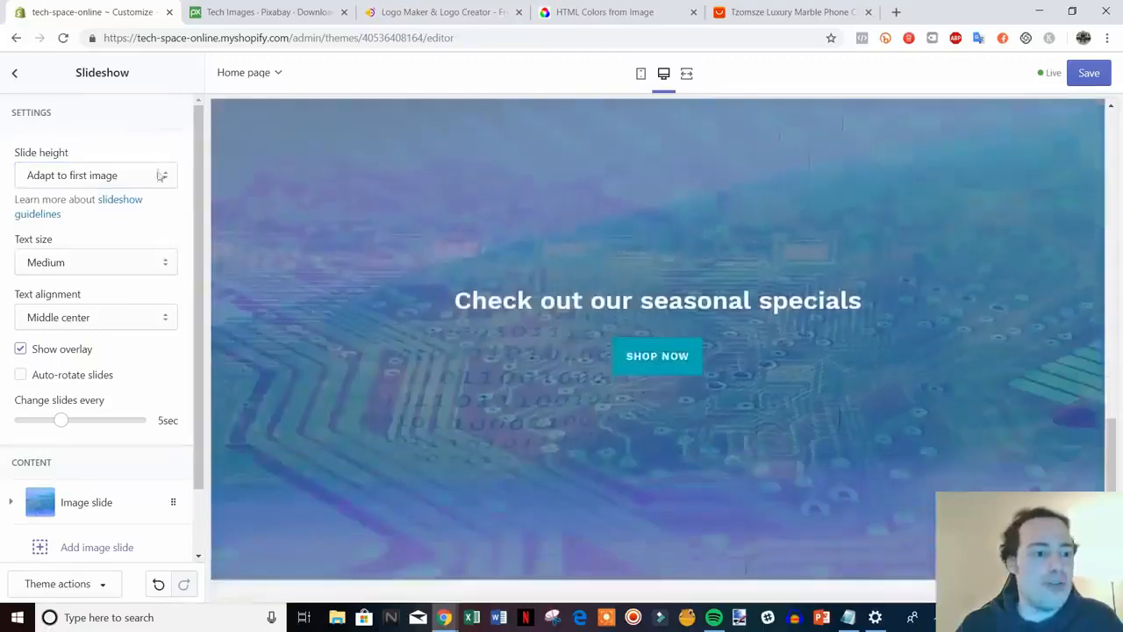
left_click(162, 176)
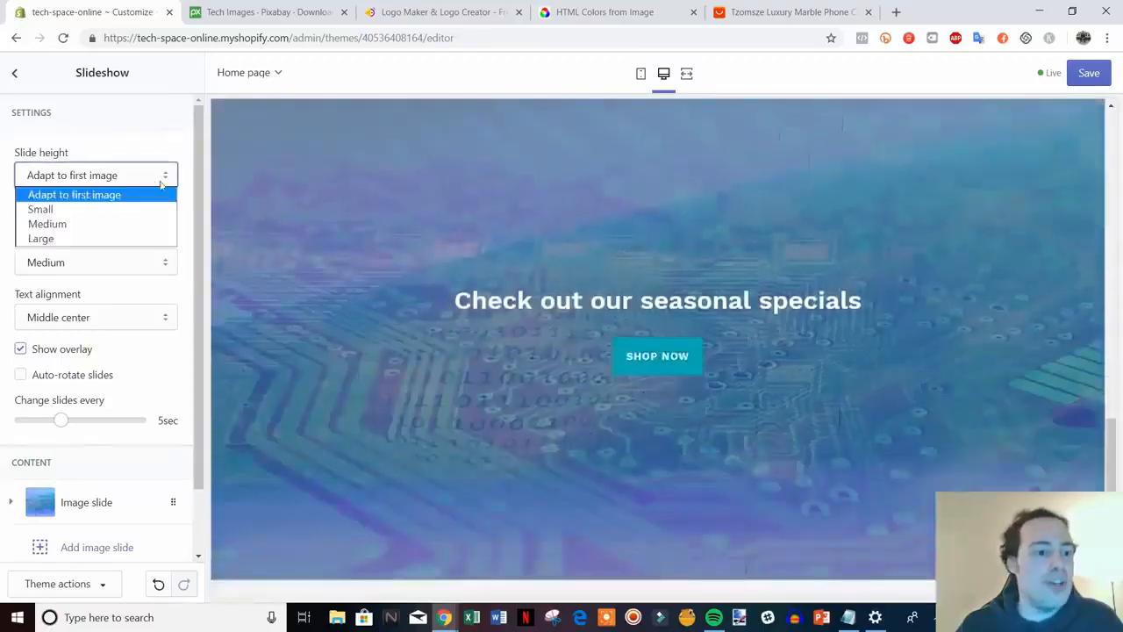
left_click(128, 225)
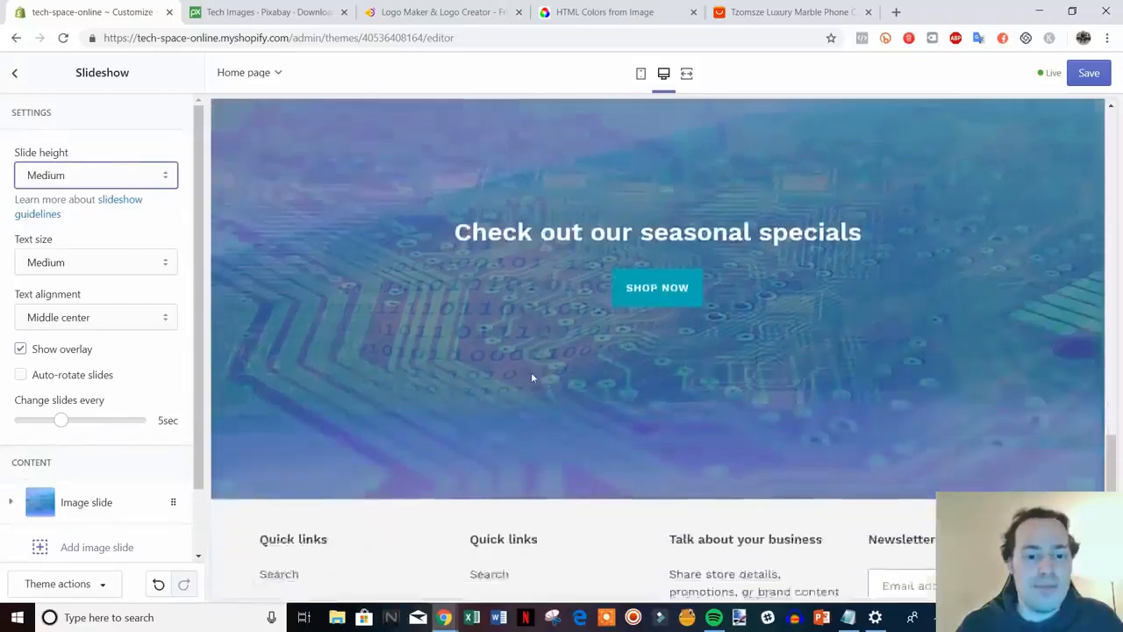
left_click(98, 174)
left_click(130, 209)
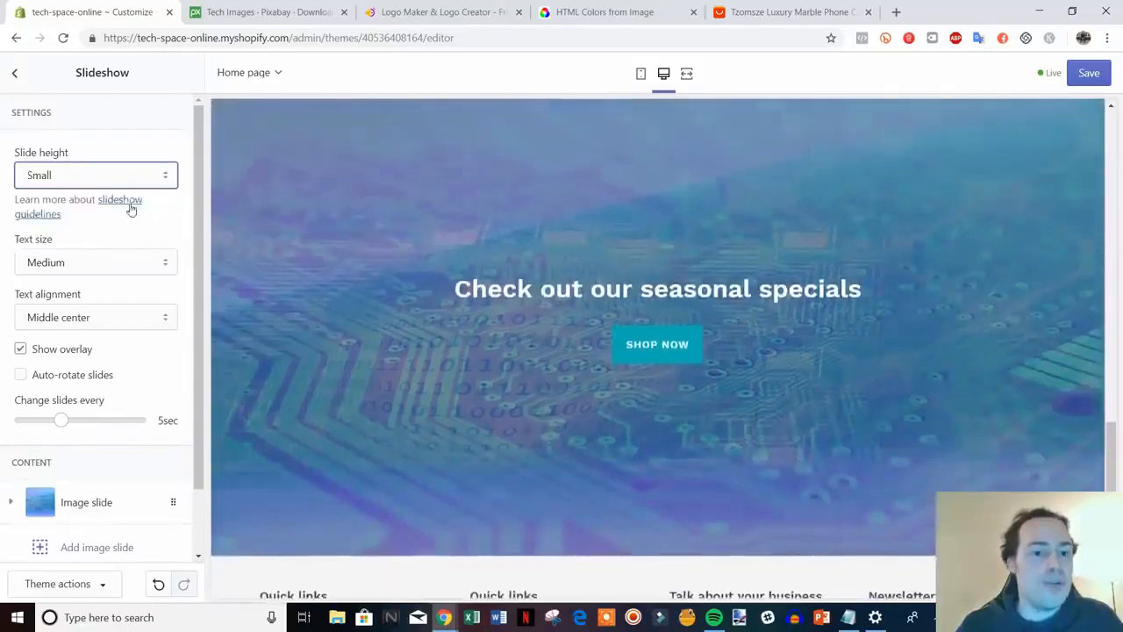
scroll(688, 404, "up", 4)
scroll(698, 398, "down", 1)
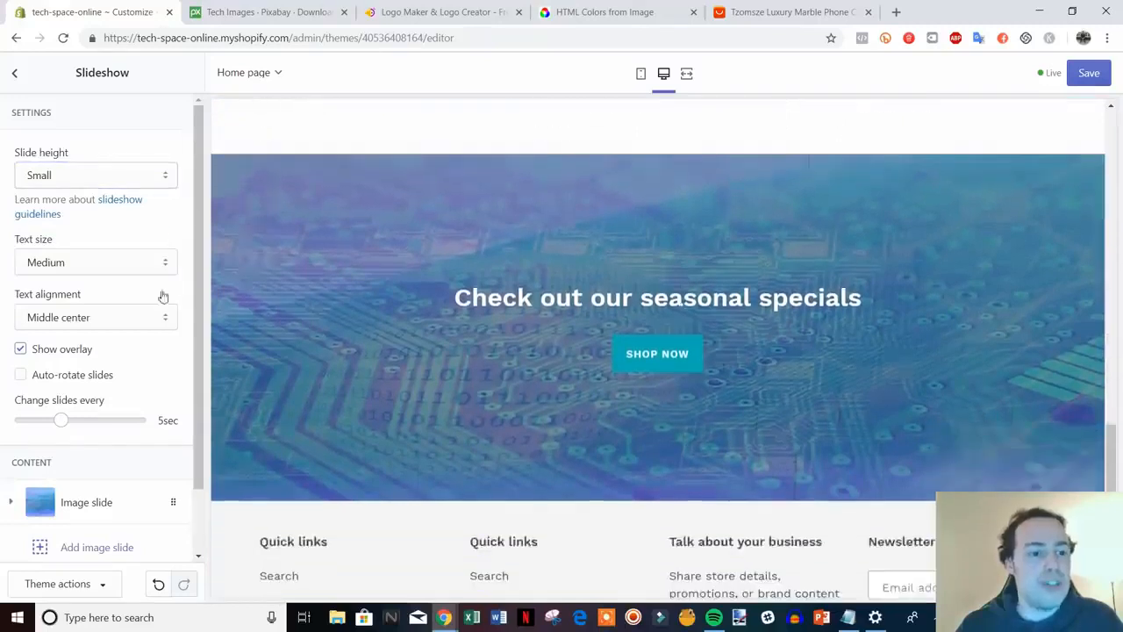
Try Large slide text size, then settle on Medium
left_click(164, 273)
left_click(150, 295)
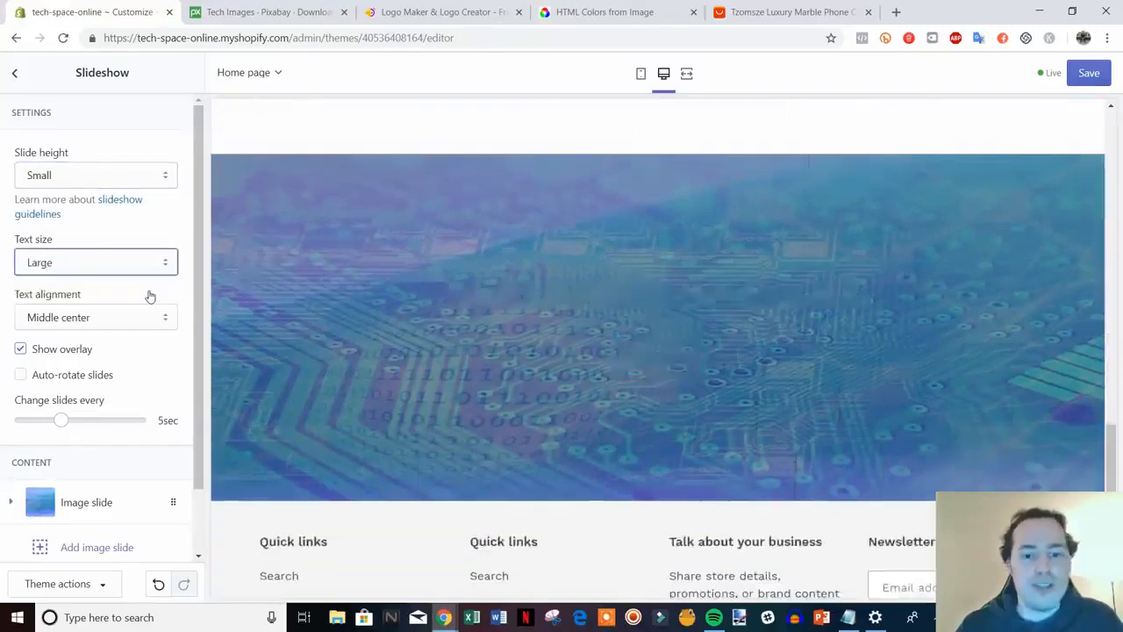
left_click(159, 263)
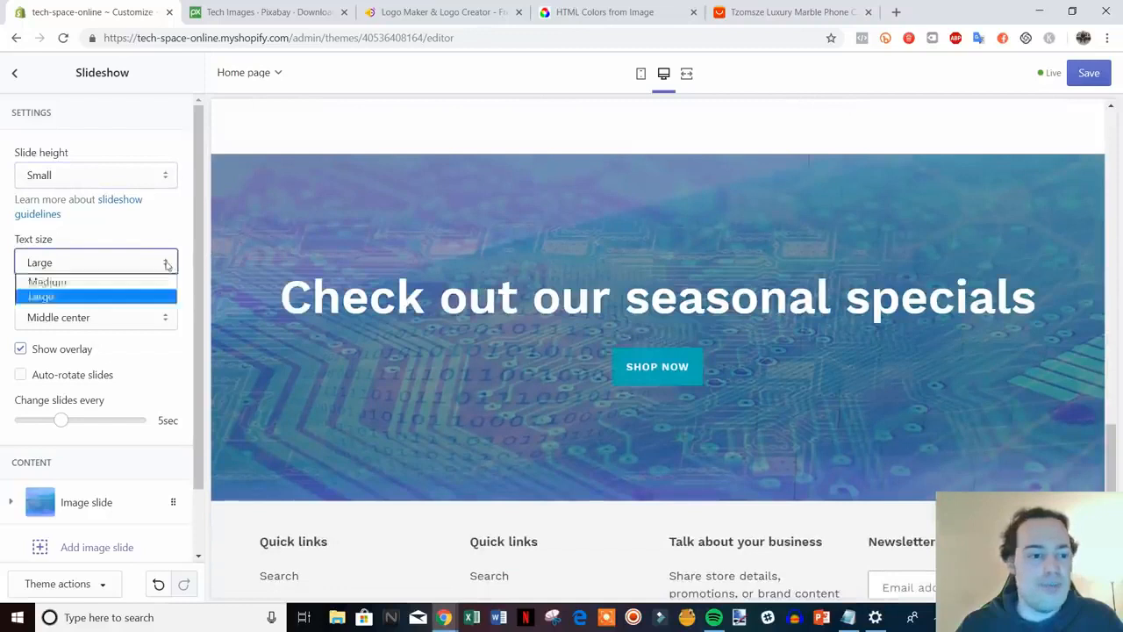
left_click(150, 282)
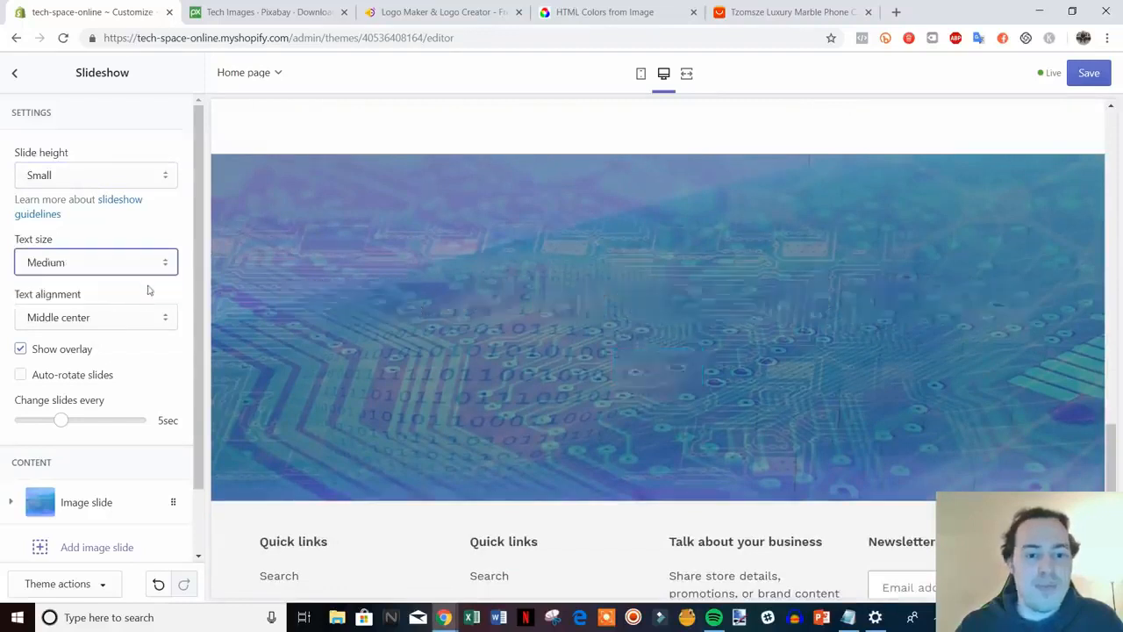
left_click(184, 229)
scroll(789, 430, "down", 3)
scroll(598, 381, "up", 2)
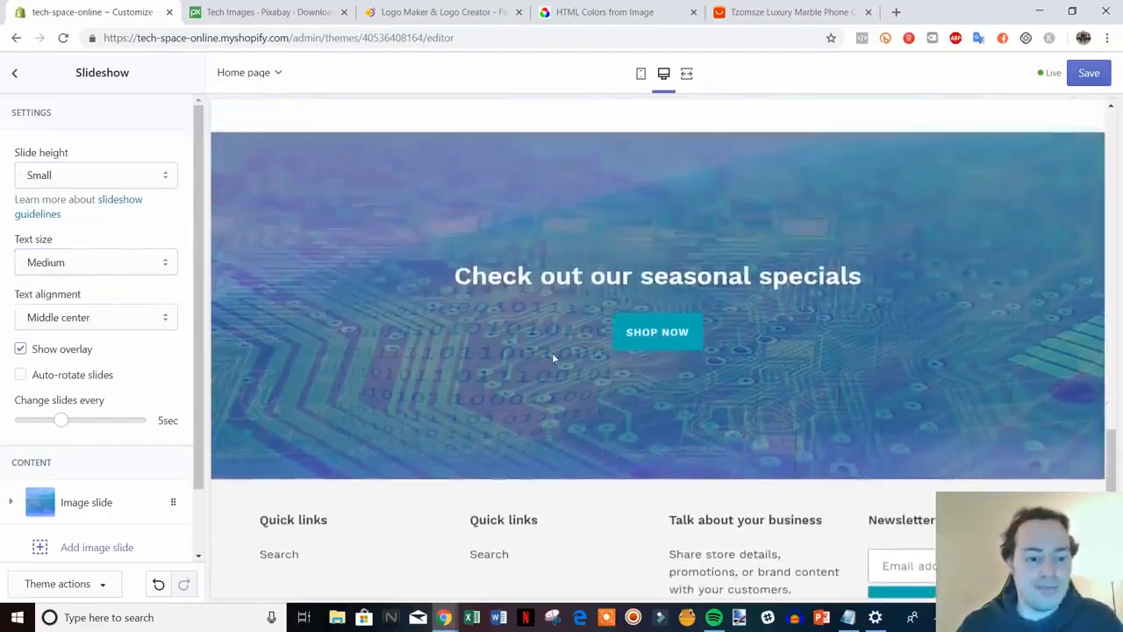
scroll(811, 380, "up", 15)
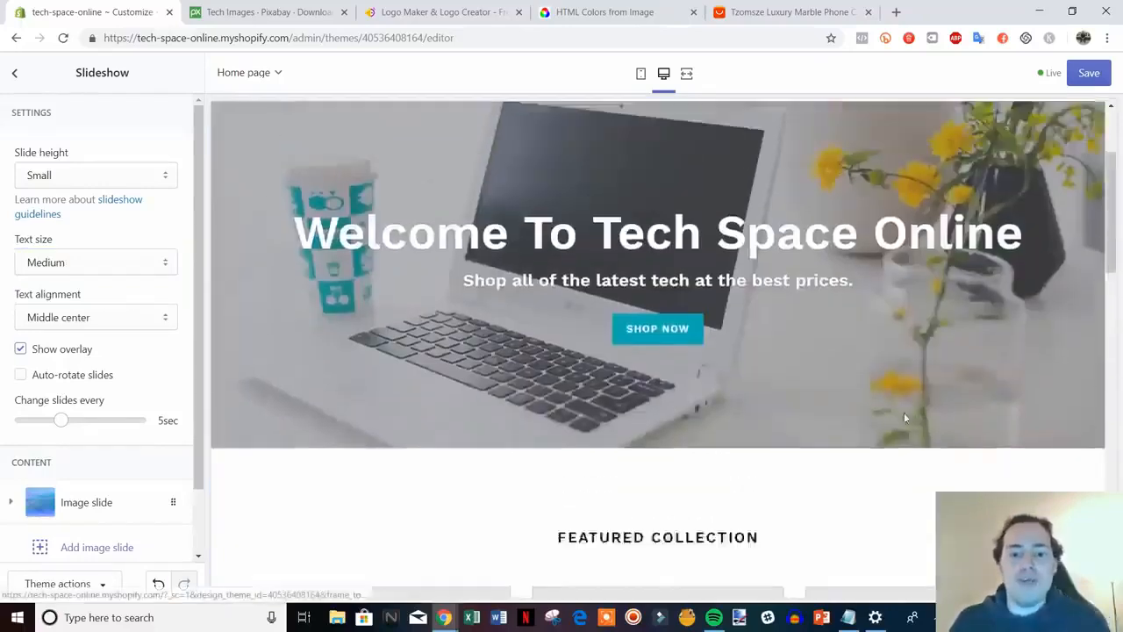
scroll(890, 403, "down", 15)
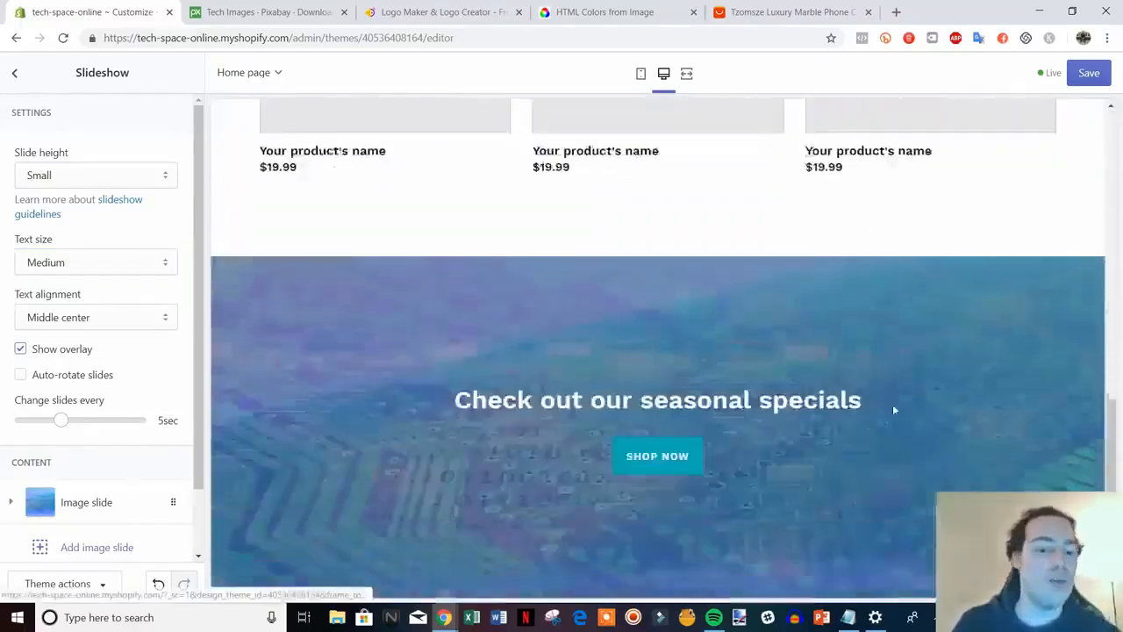
scroll(876, 412, "up", 3)
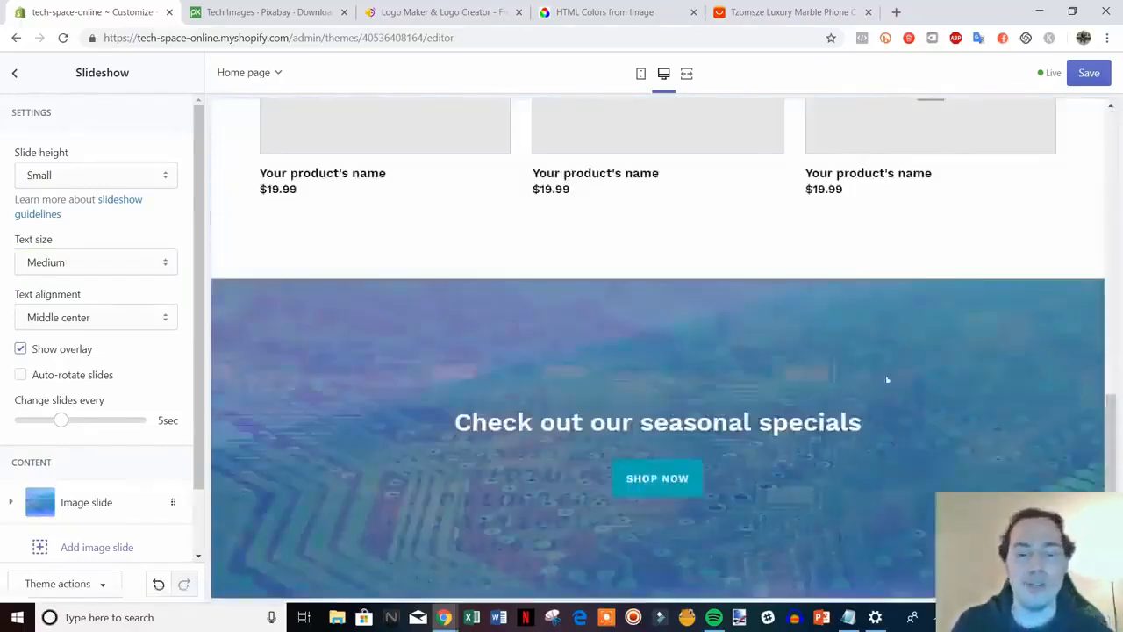
scroll(887, 381, "up", 3)
scroll(870, 418, "up", 2)
scroll(820, 360, "up", 3)
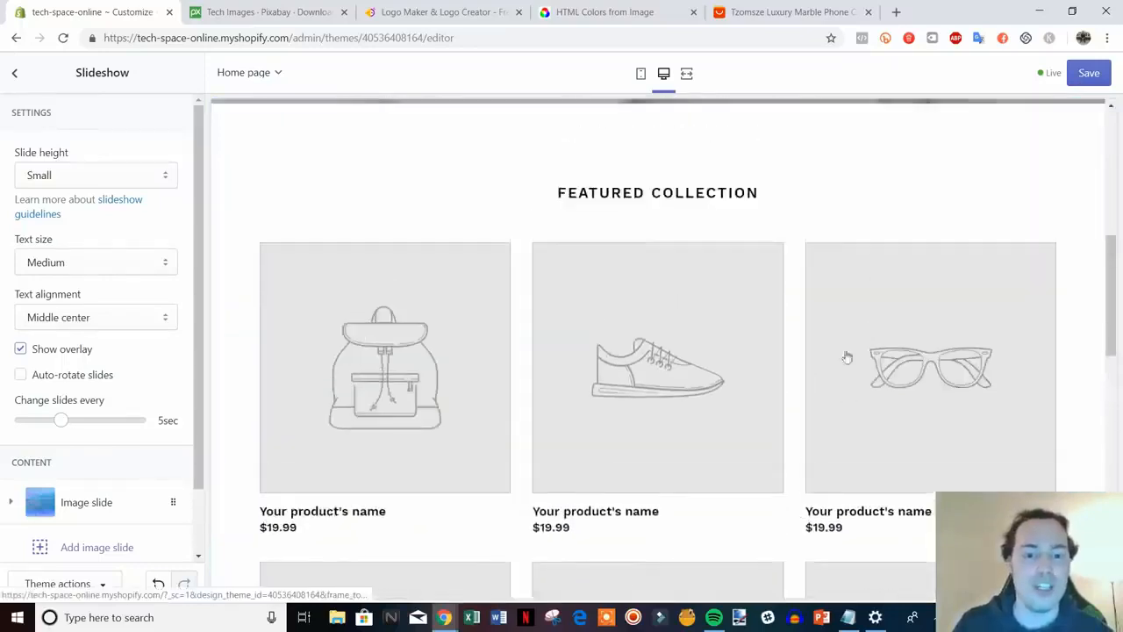
scroll(623, 399, "down", 2)
Save the theme changes and return to the homepage sections list
left_click(1087, 79)
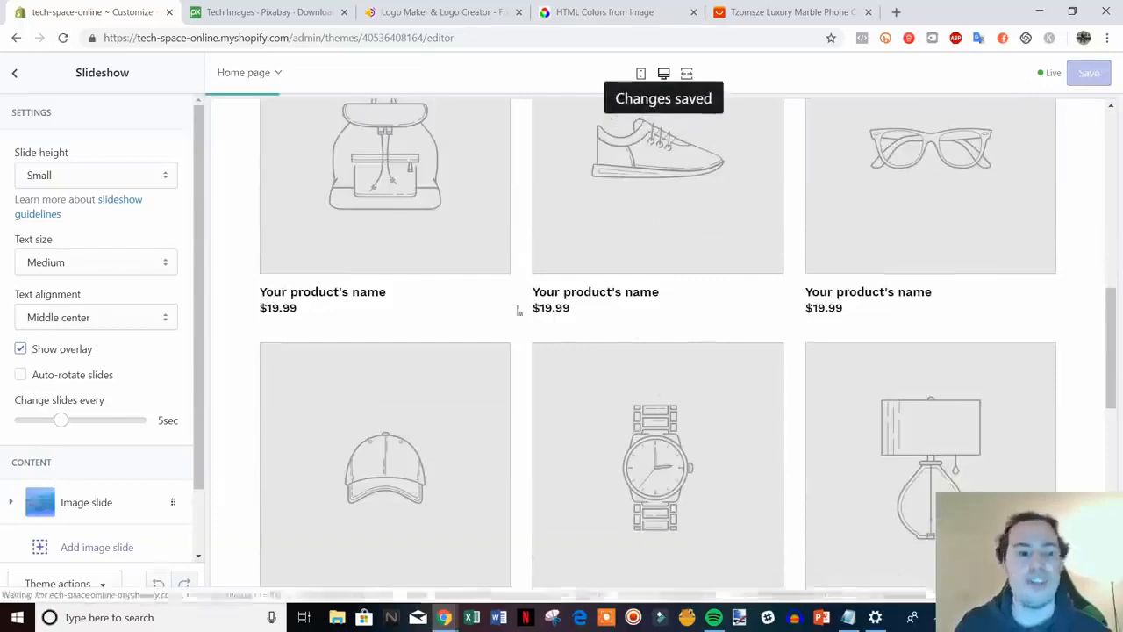
scroll(565, 298, "down", 4)
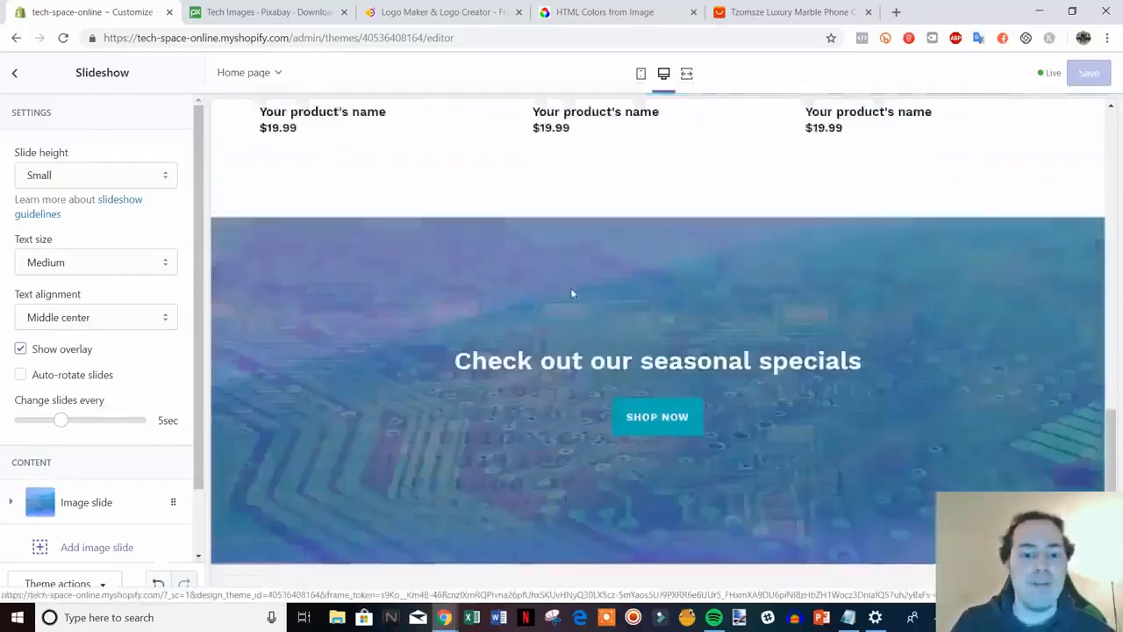
left_click(15, 74)
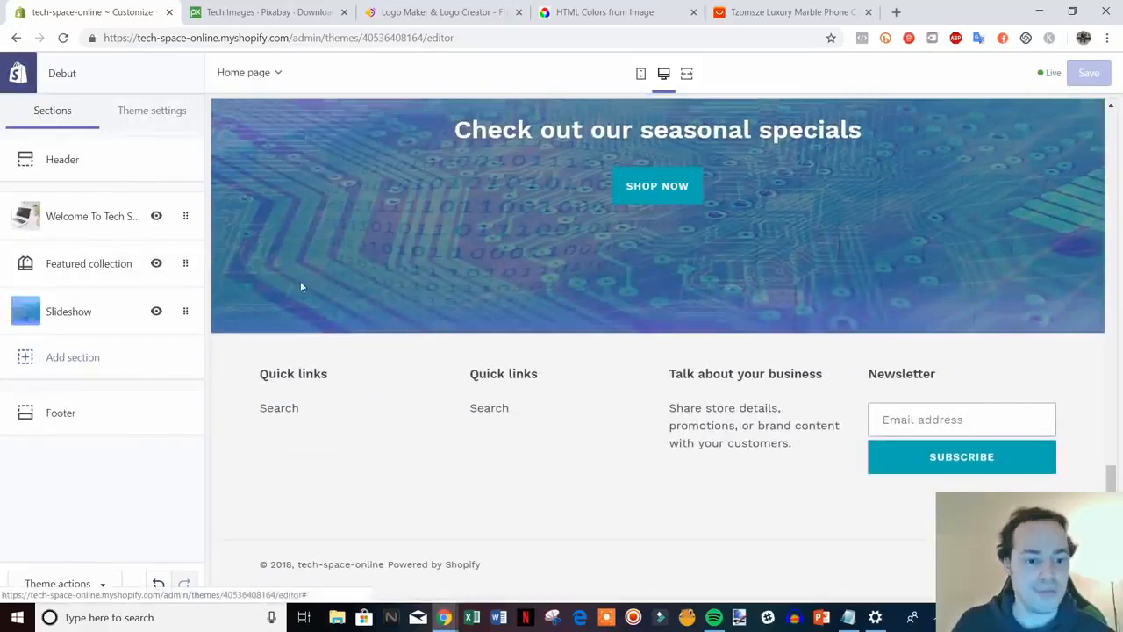
Enable payment icons in the Footer and set the footer text colour to black (#000000)
left_click(97, 421)
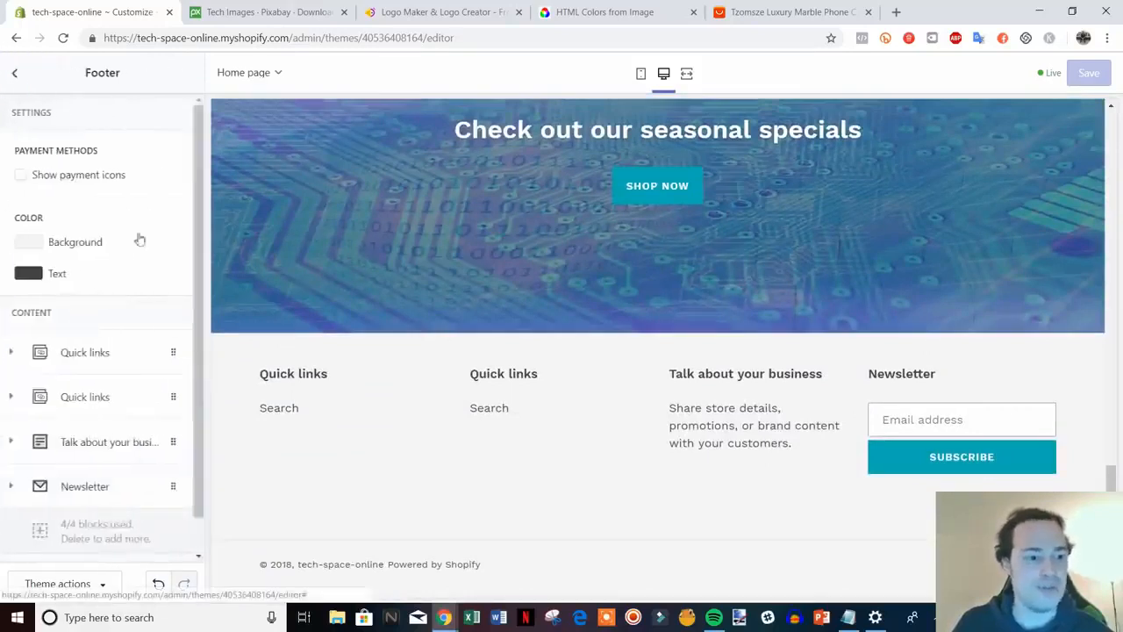
left_click(21, 176)
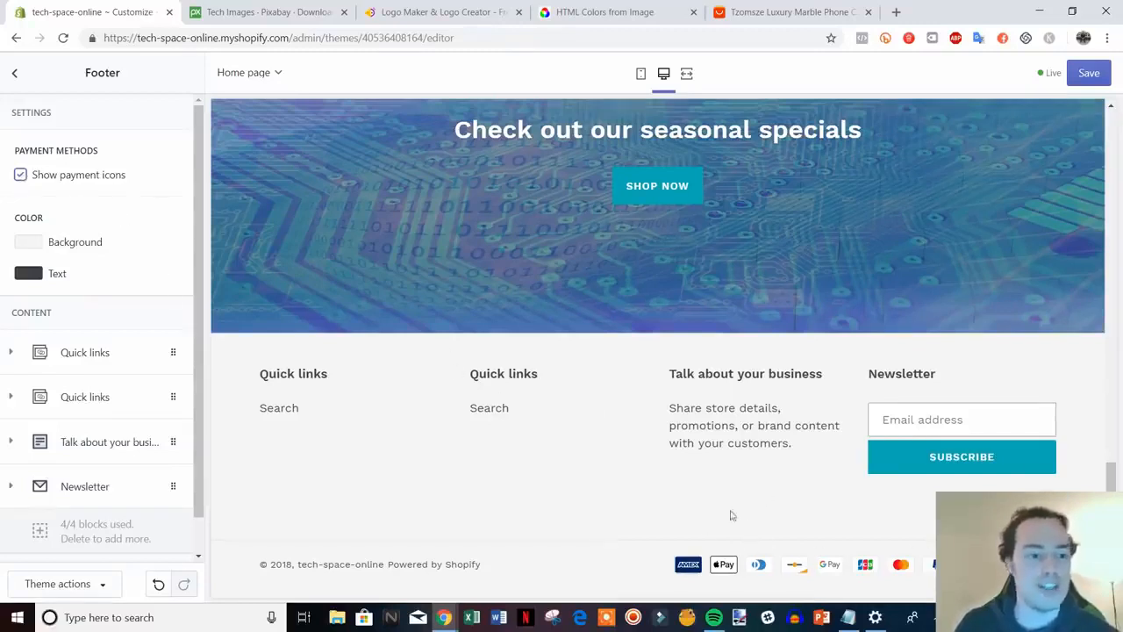
left_click(27, 274)
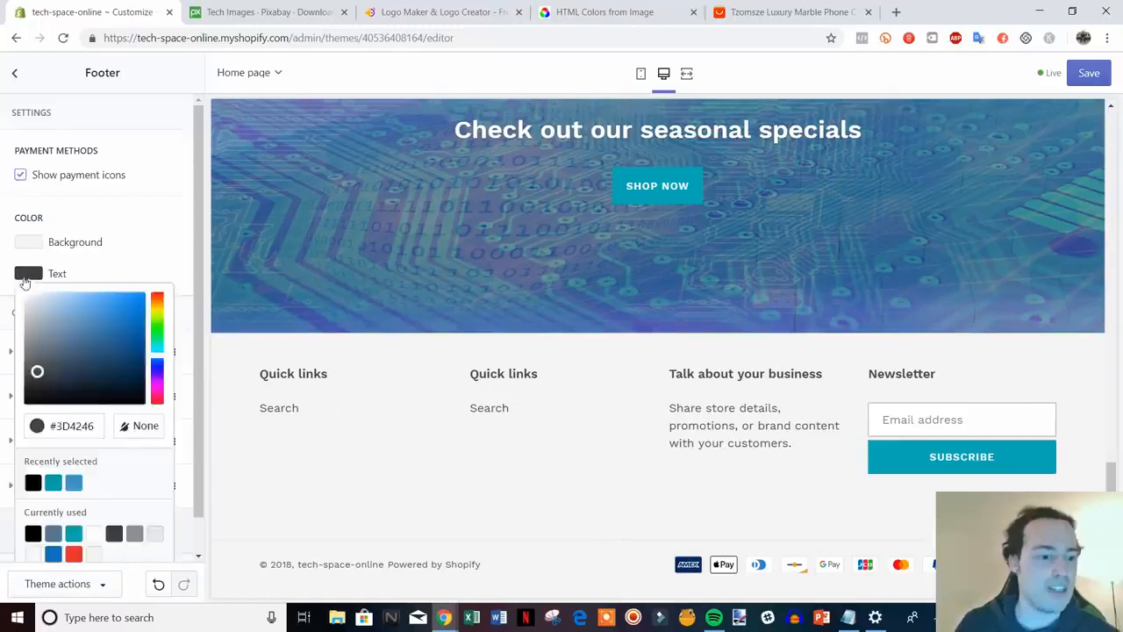
left_click_drag(38, 372, 25, 404)
left_click(155, 260)
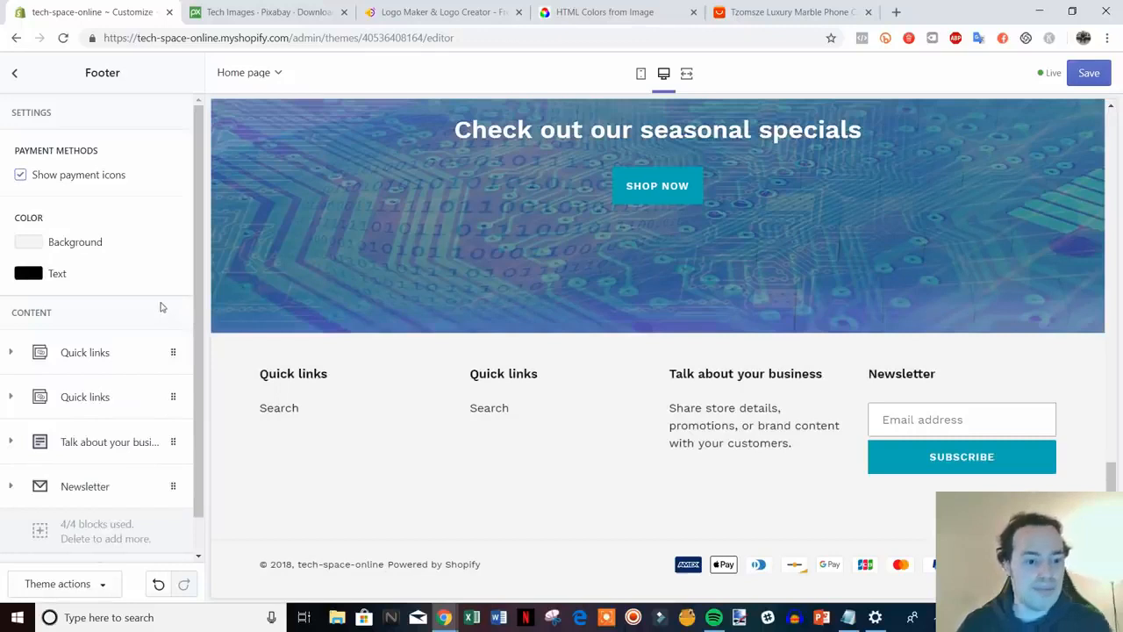
scroll(161, 303, "down", 1)
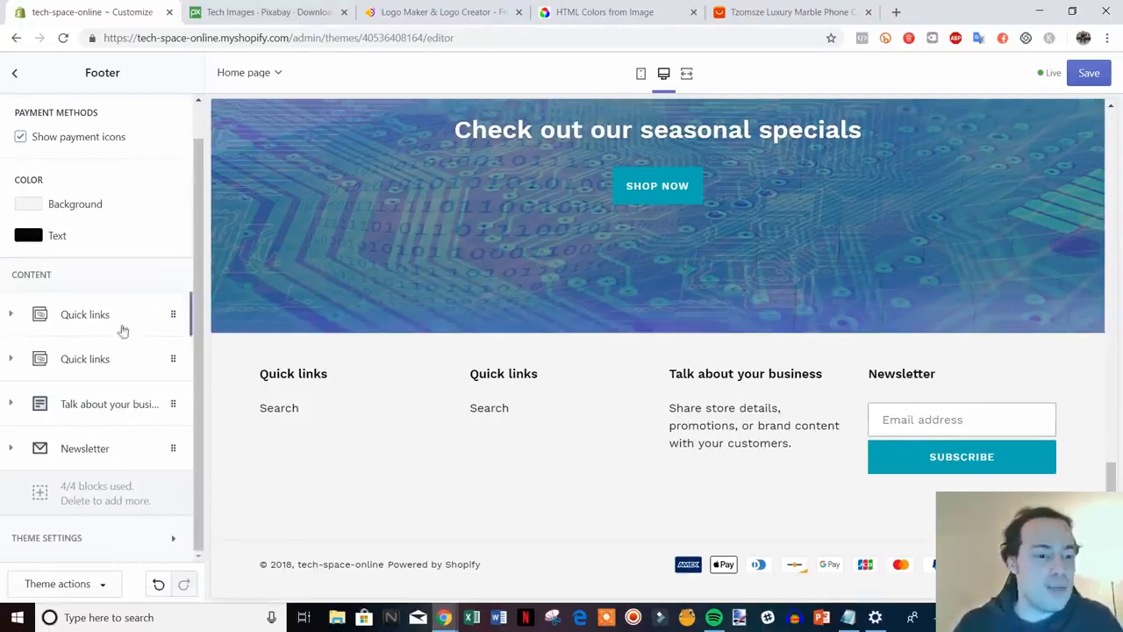
Rename the Newsletter footer block heading to 'Join Our Mailing List'
left_click(92, 452)
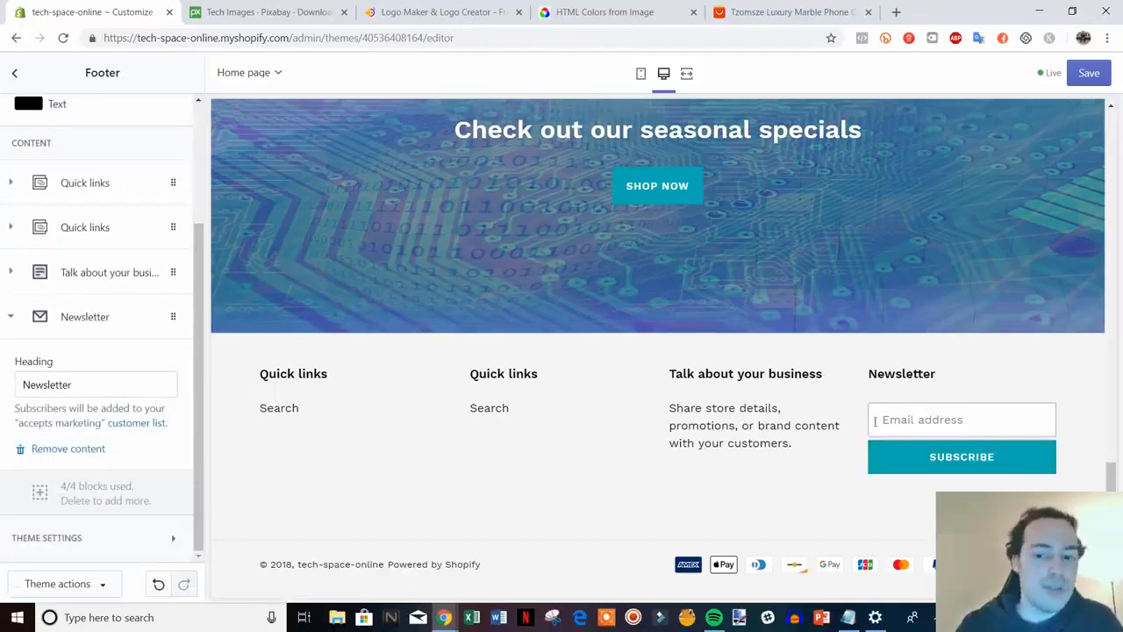
left_click_drag(90, 376, 38, 373)
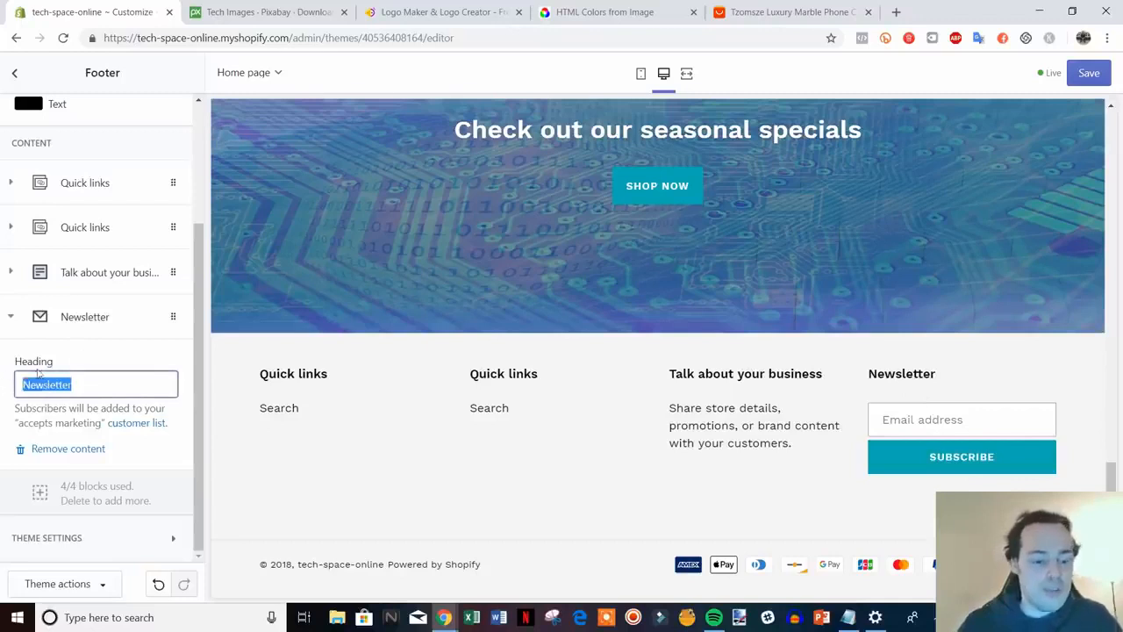
type("Join")
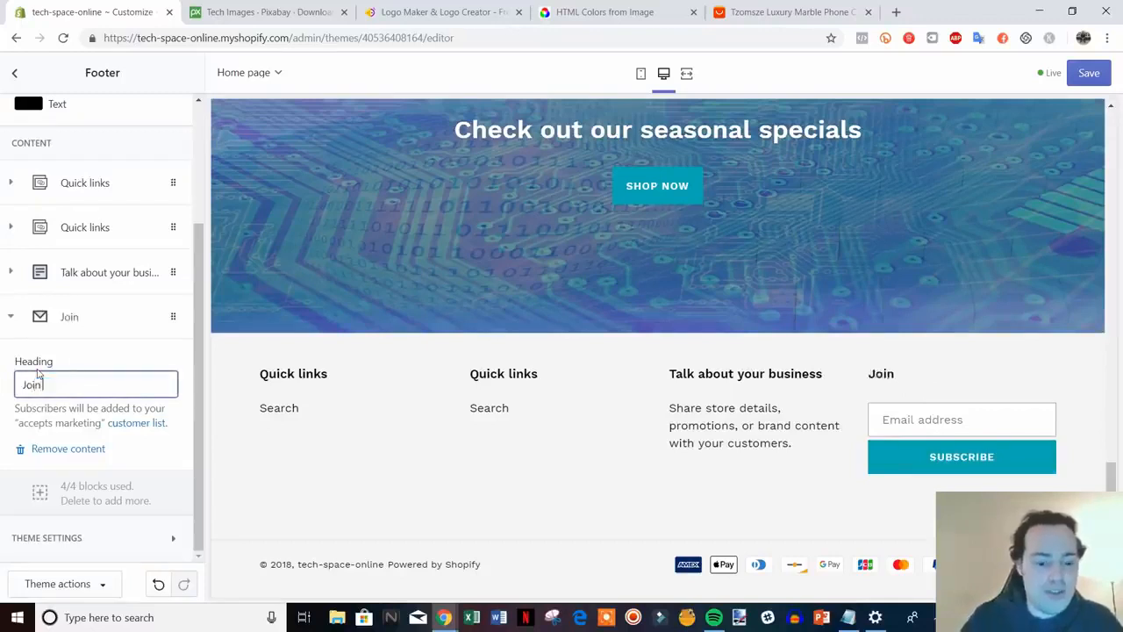
type(" Our Maili")
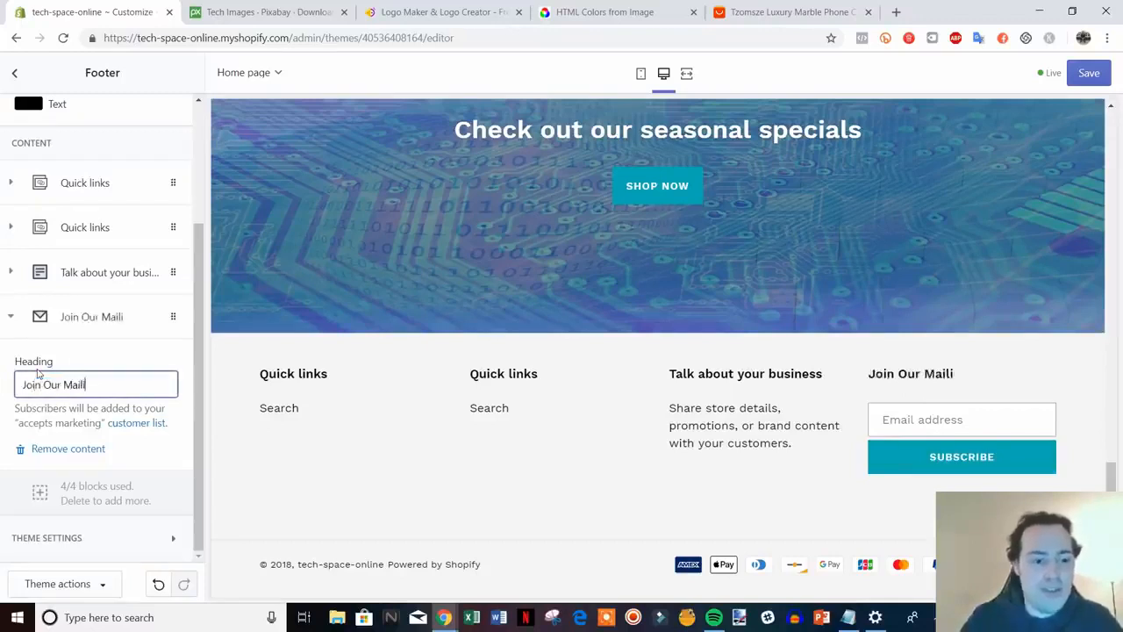
type("ng List")
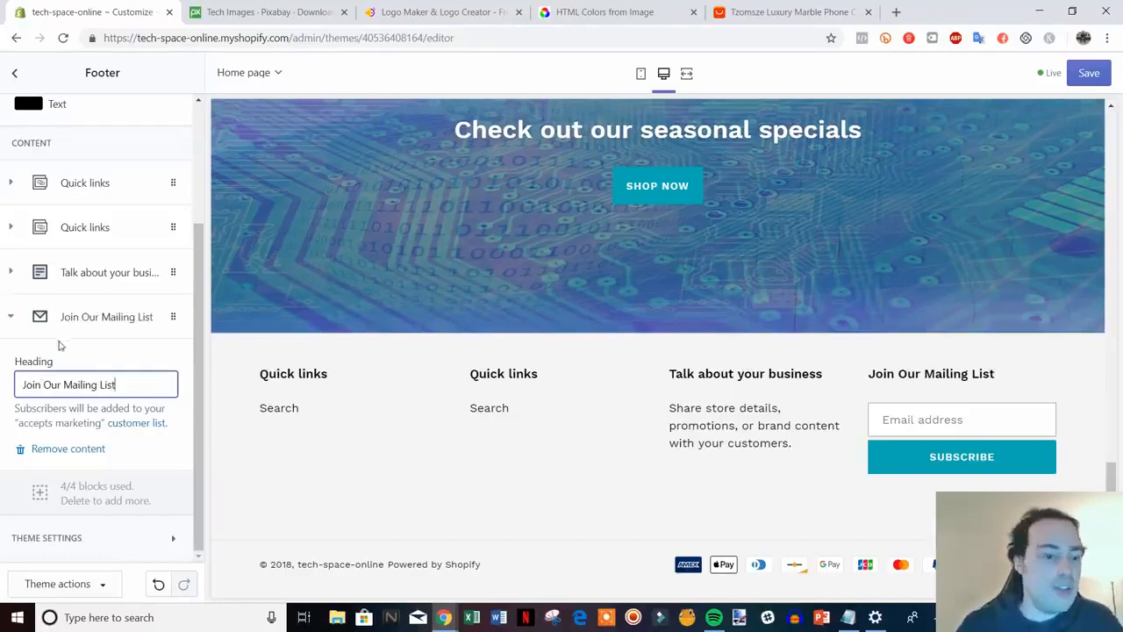
left_click(10, 318)
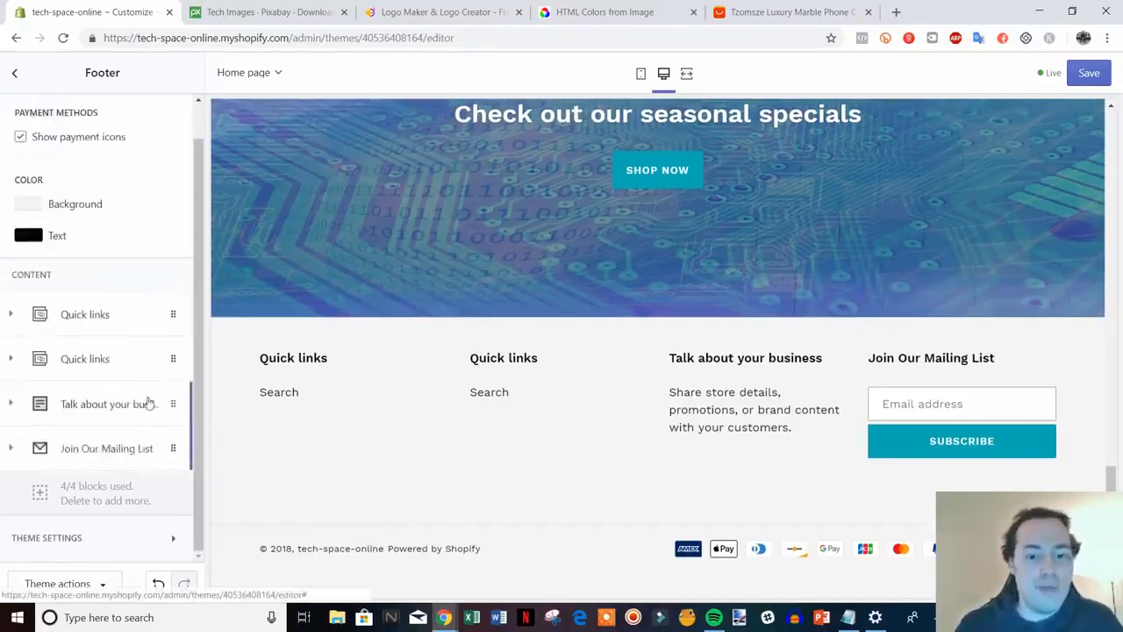
Retitle the Talk about your business block 'Need Help' with text giving a contact e-mail address
left_click(93, 406)
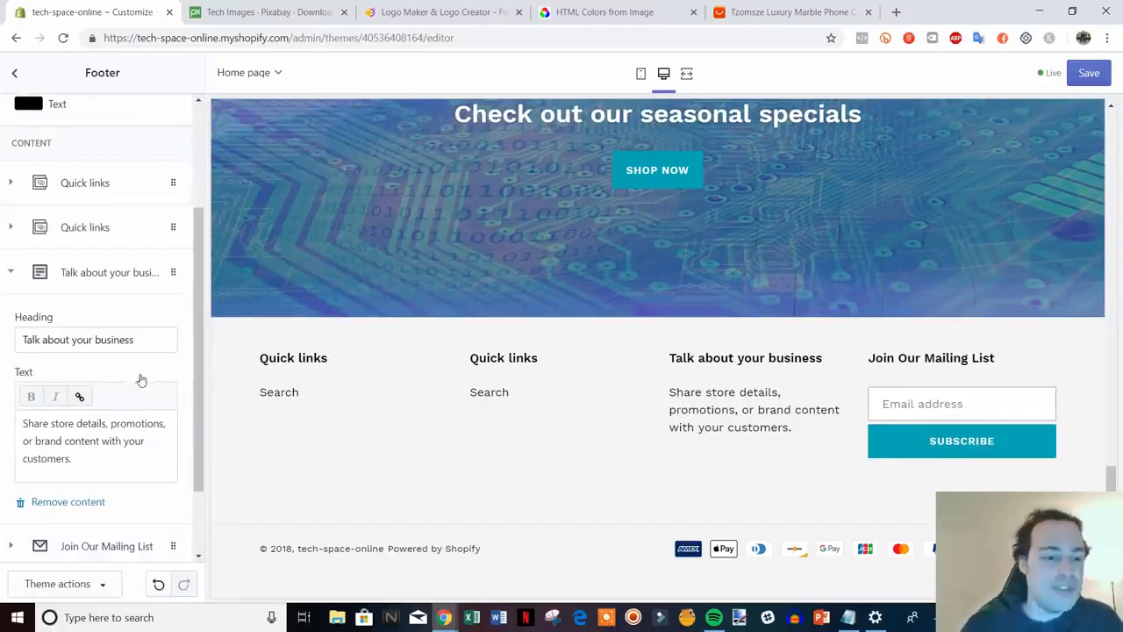
left_click_drag(144, 338, 20, 342)
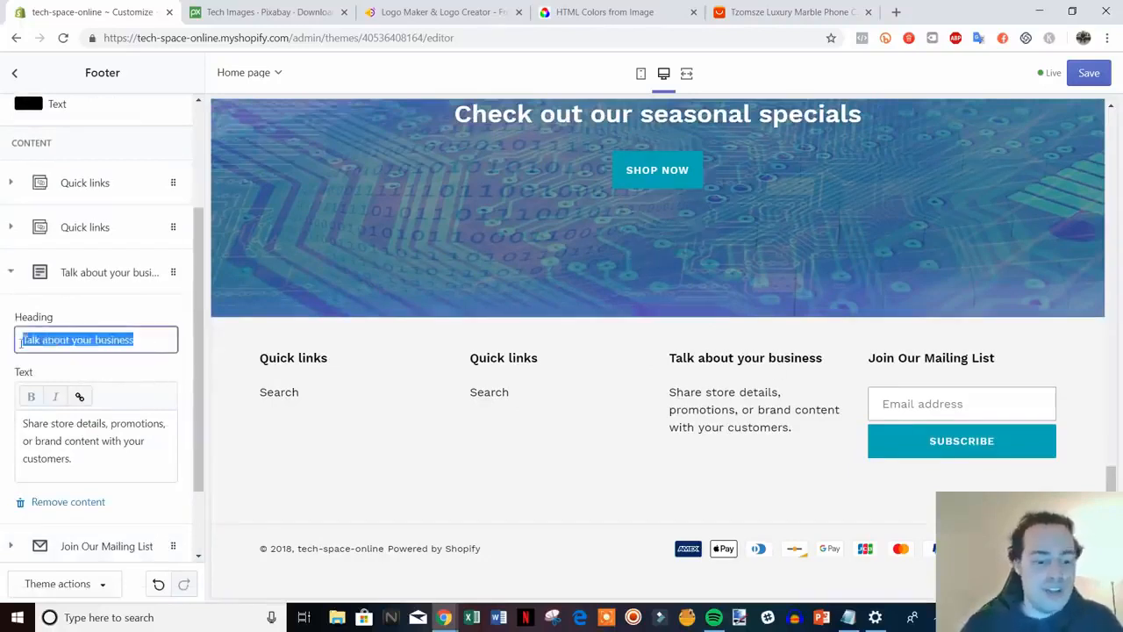
type("Need Help?")
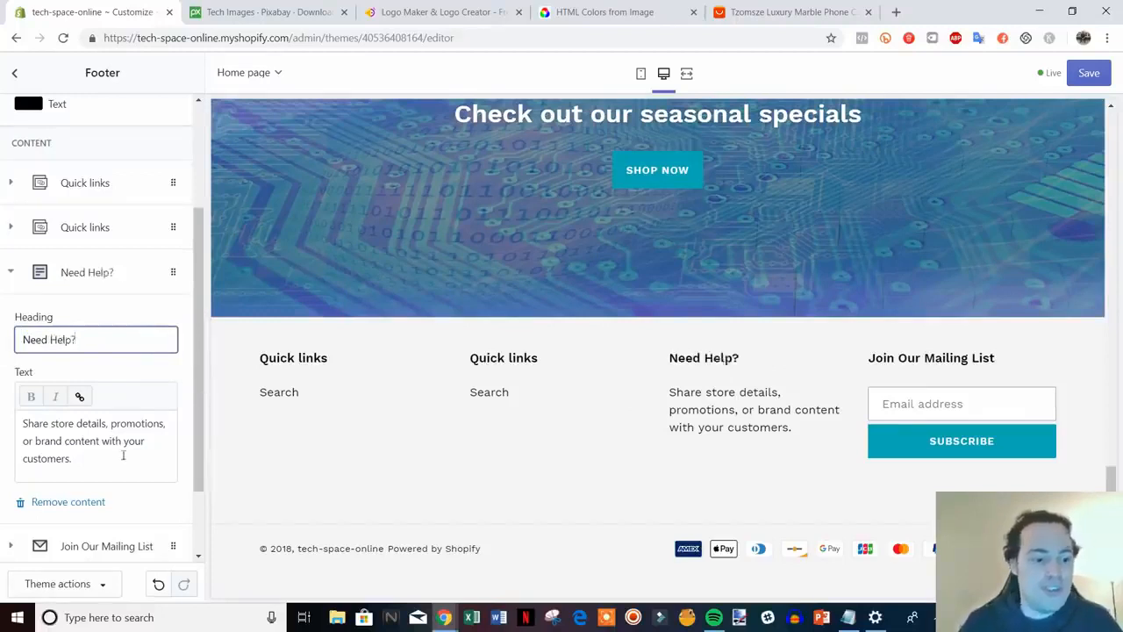
left_click_drag(74, 458, 23, 423)
type("Conta")
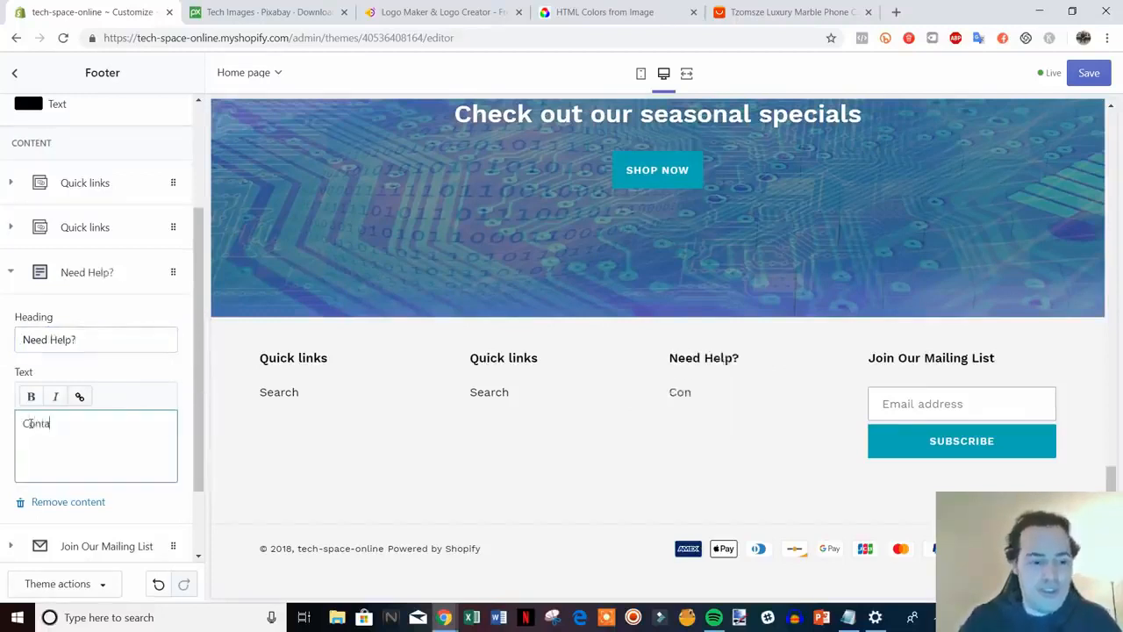
type("ct us at ")
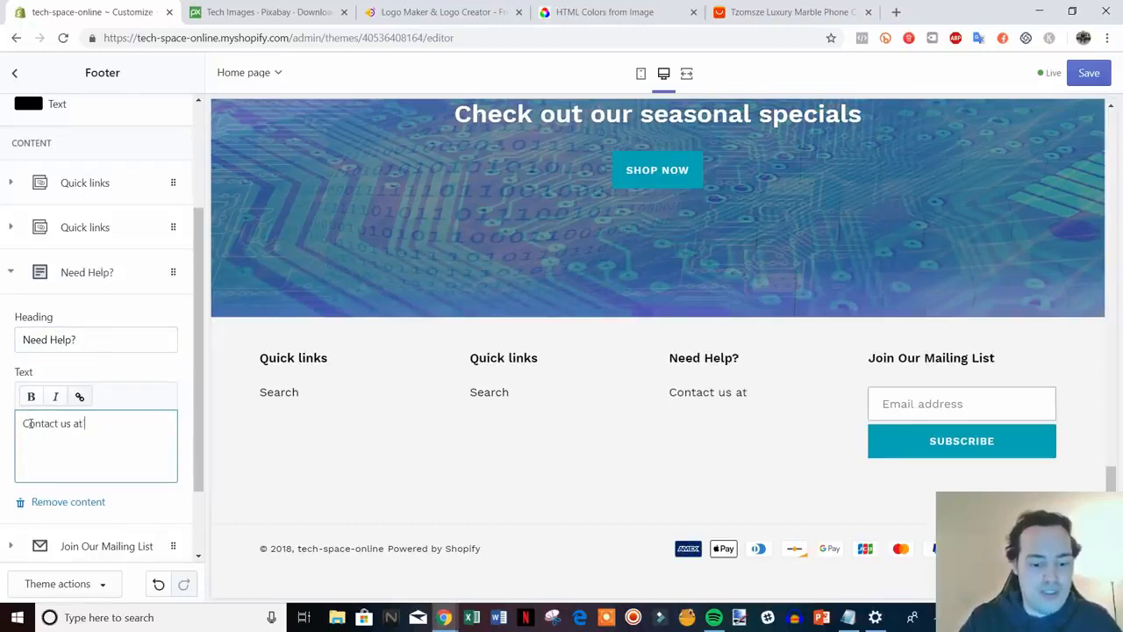
type("help@")
type("samp")
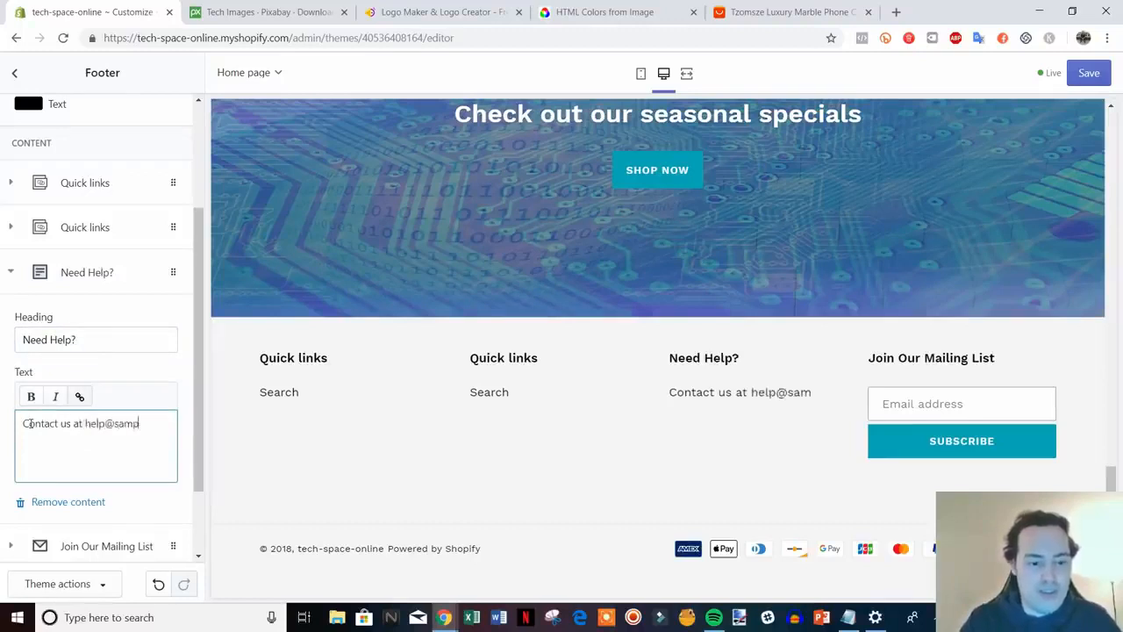
type("le.com")
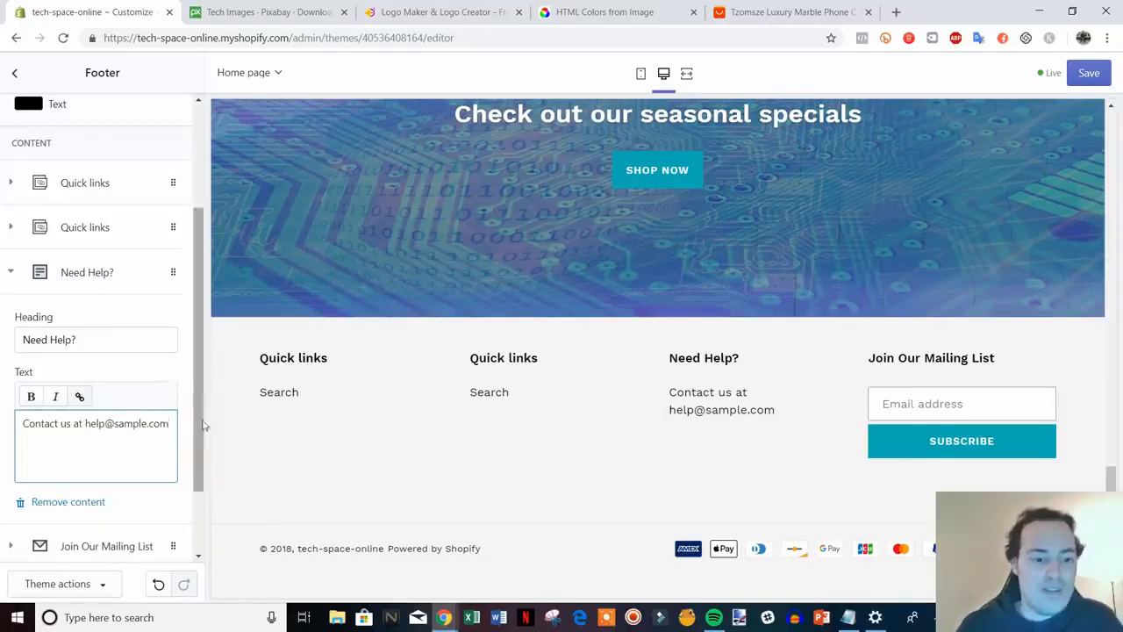
scroll(201, 426, "up", 1)
Delete the duplicate Quick links block from the footer, leaving one Quick links block
left_click(10, 339)
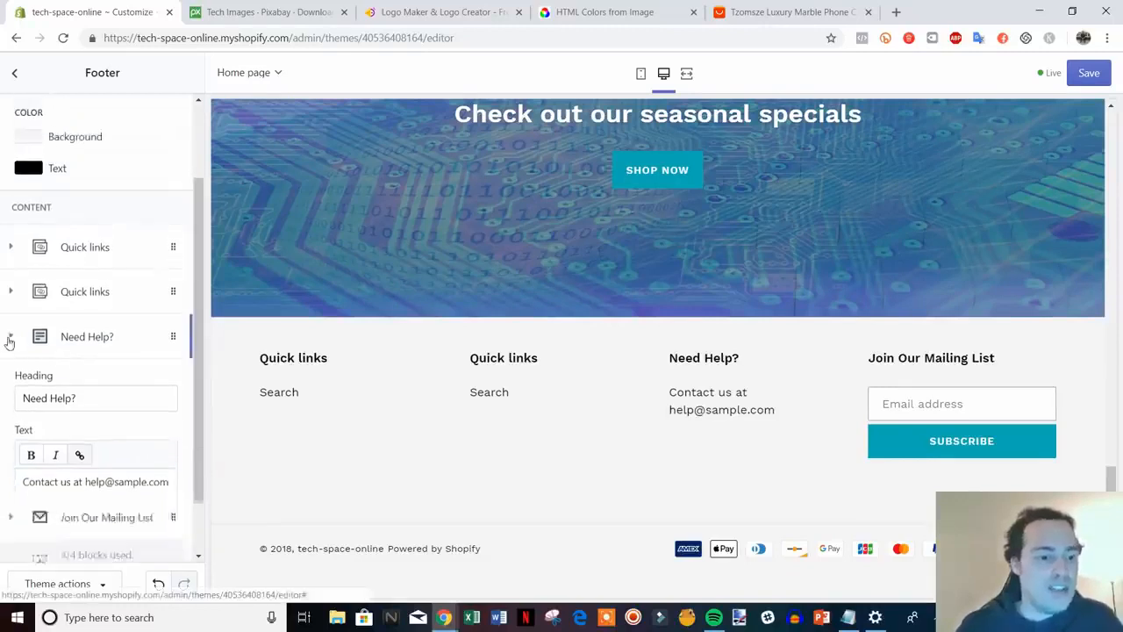
left_click(88, 362)
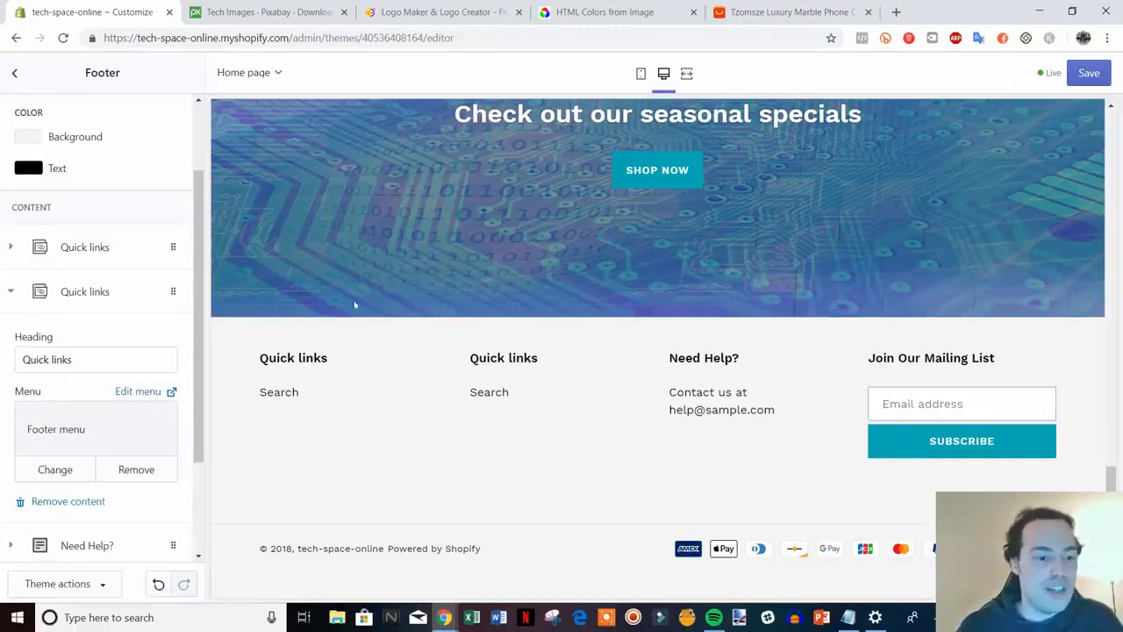
left_click(86, 248)
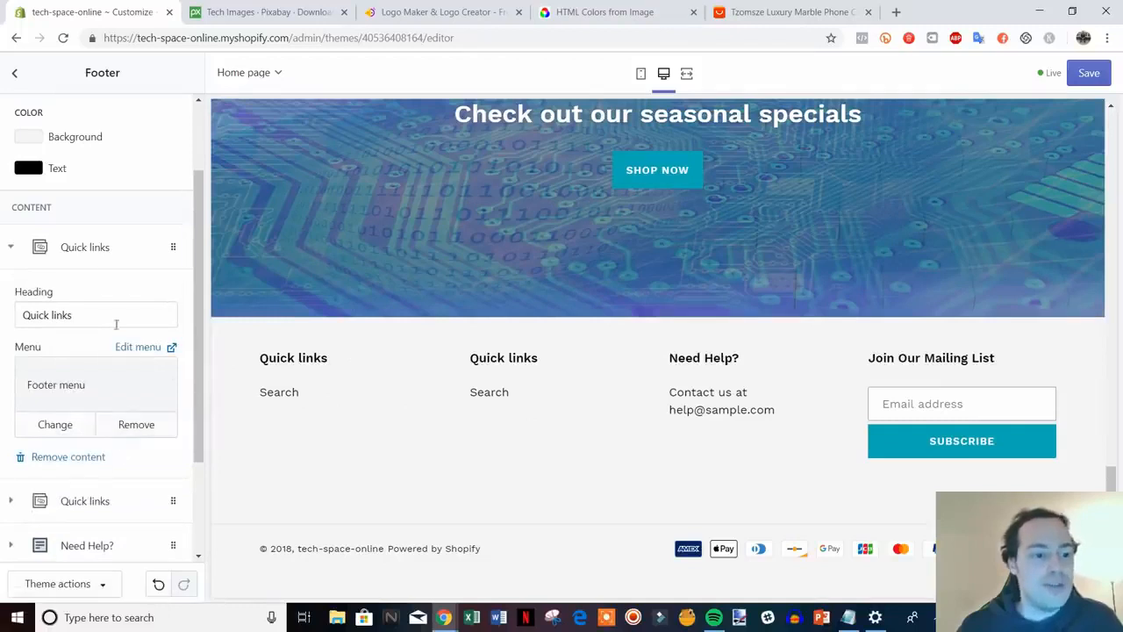
left_click(70, 457)
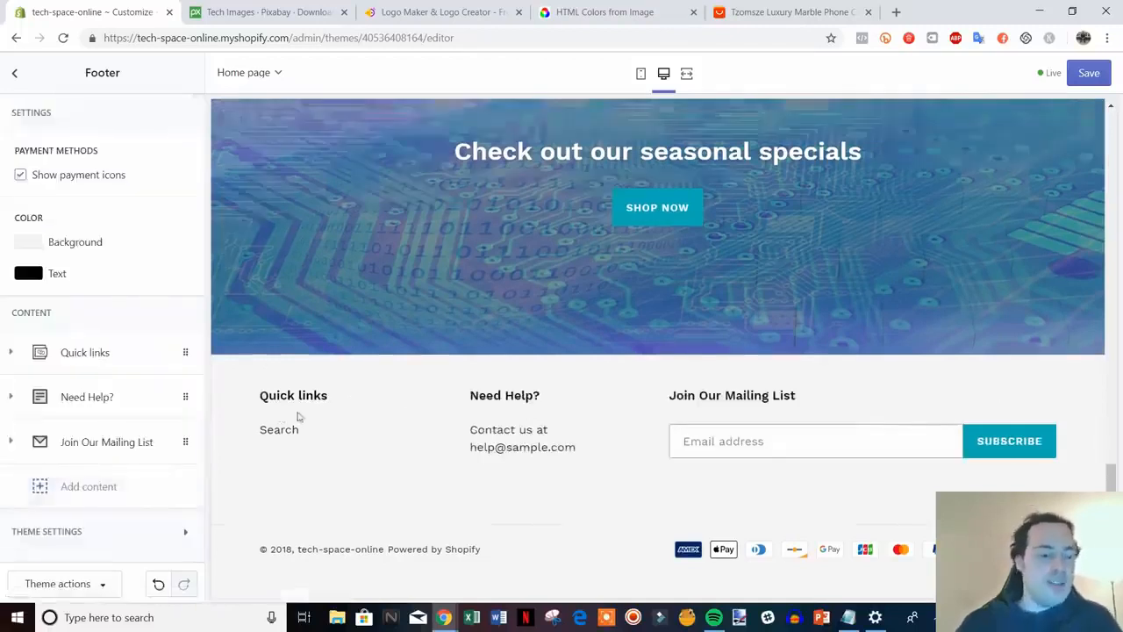
left_click(100, 364)
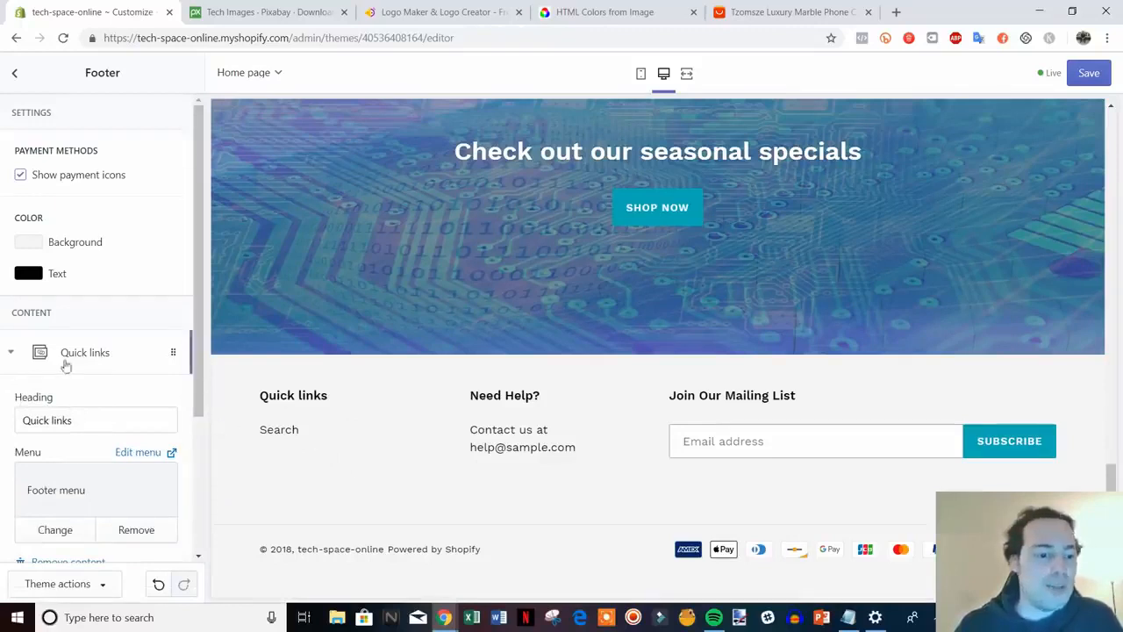
left_click(104, 353)
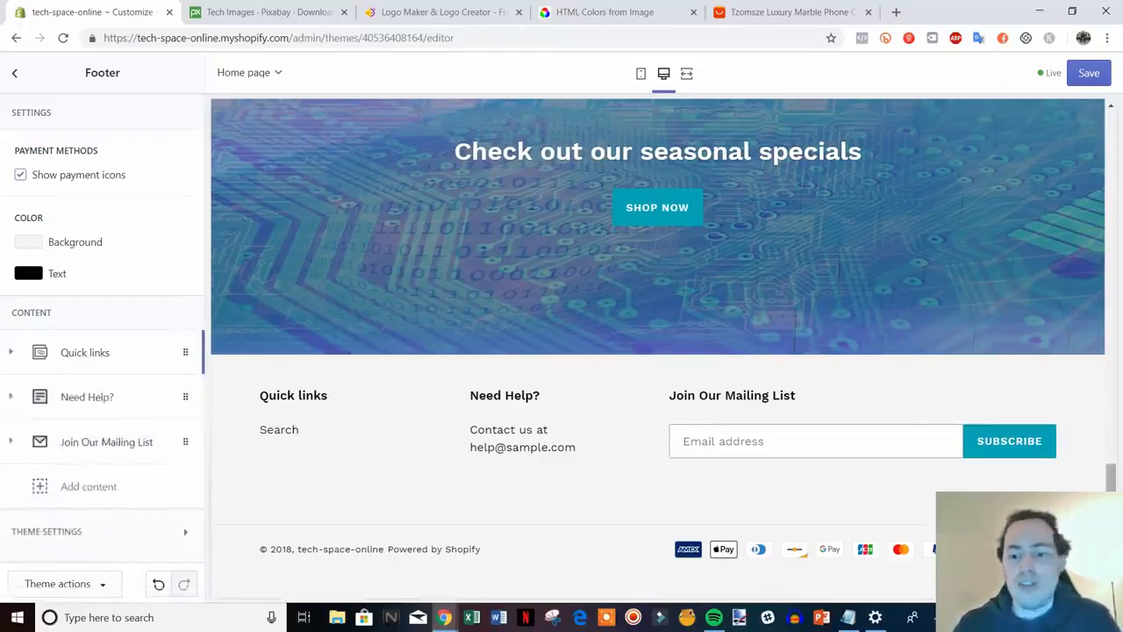
Save the theme and return to the homepage sections list
left_click_drag(1112, 479, 1066, 307)
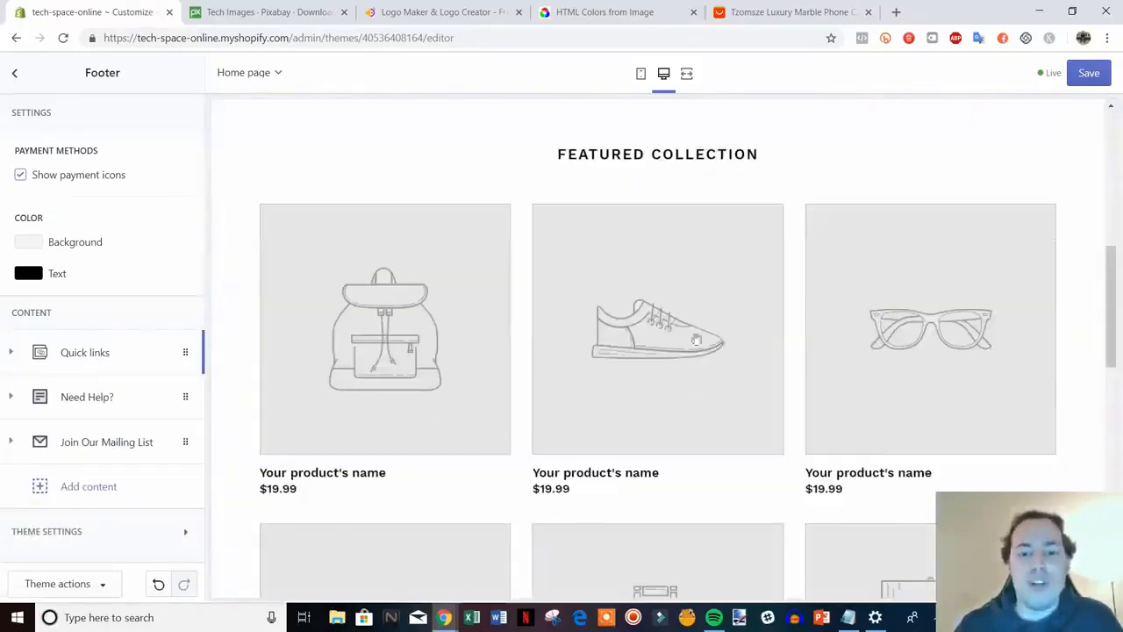
scroll(704, 466, "up", 7)
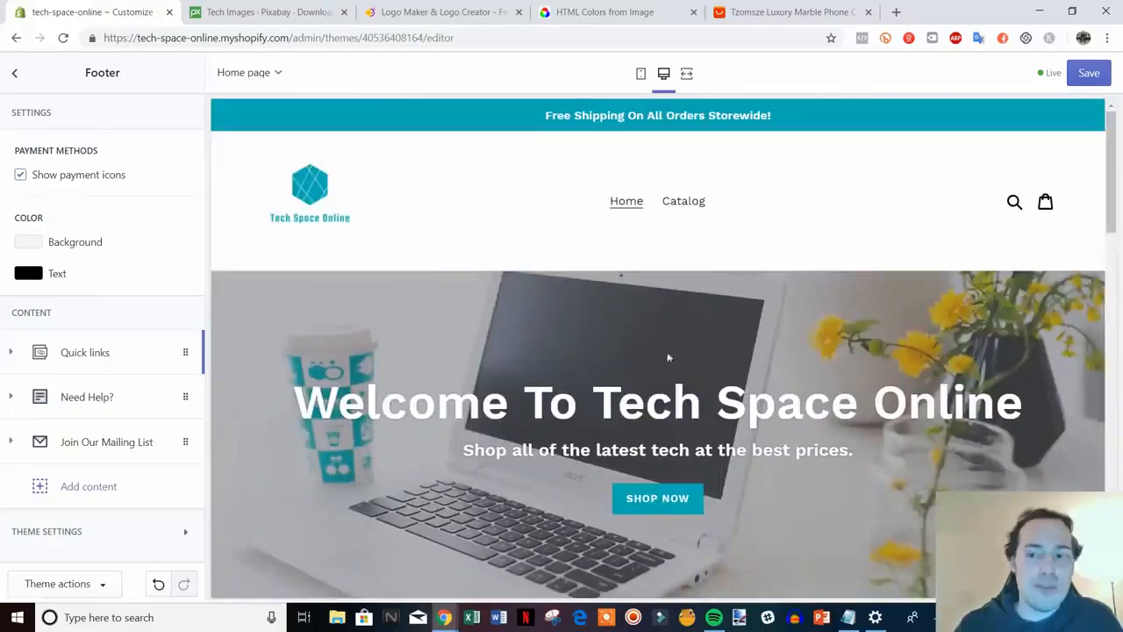
left_click(1088, 73)
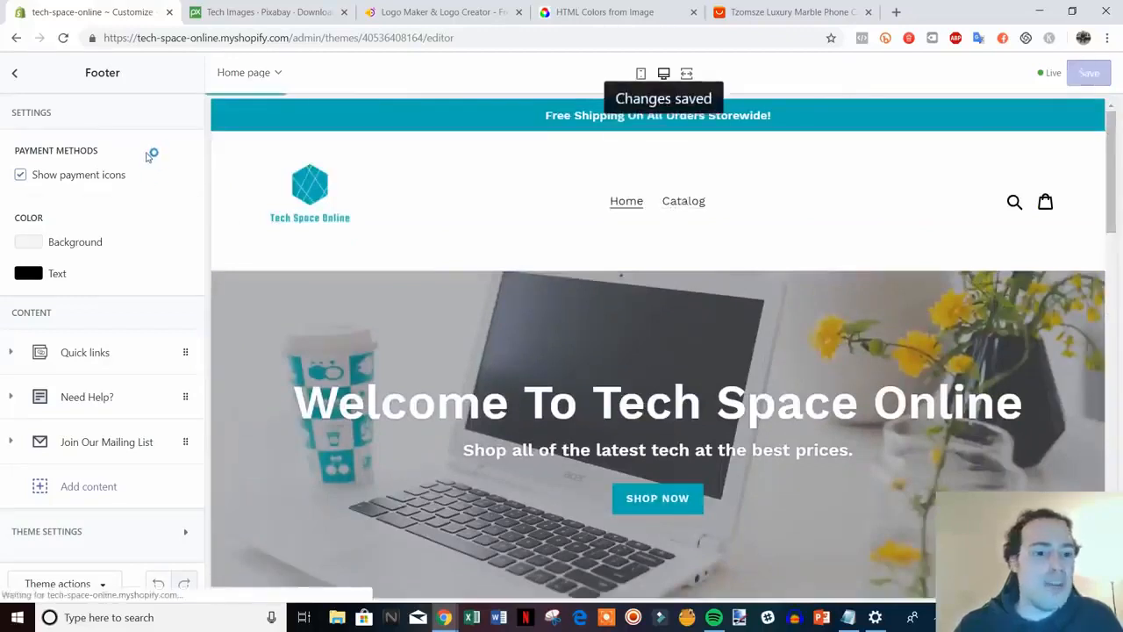
scroll(333, 183, "down", 15)
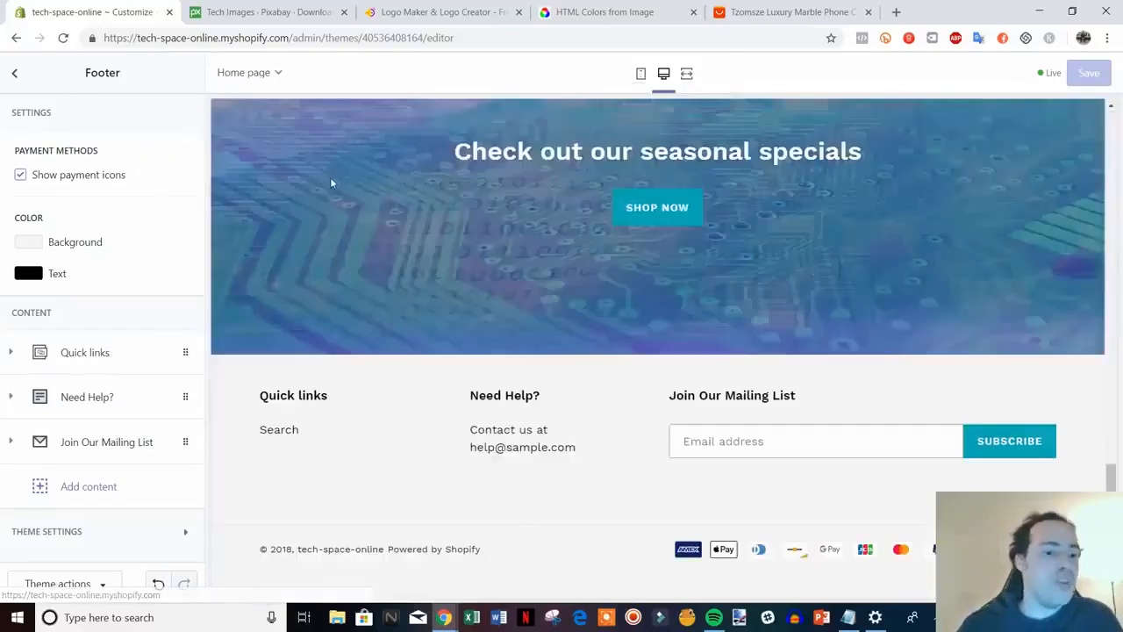
scroll(428, 304, "up", 4)
scroll(429, 305, "up", 10)
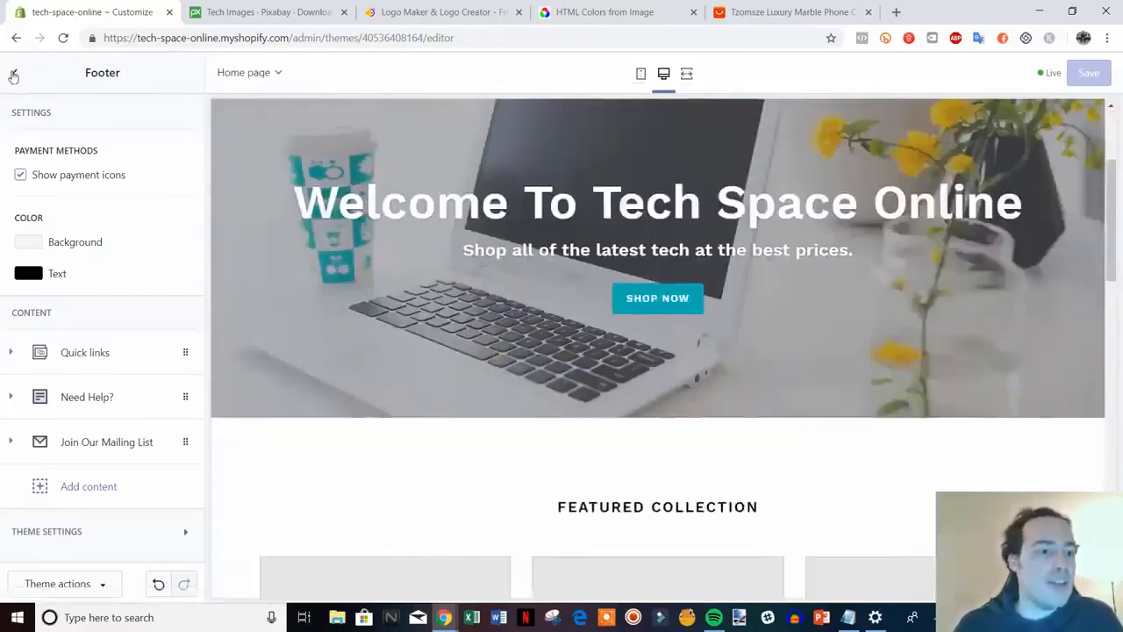
left_click(14, 75)
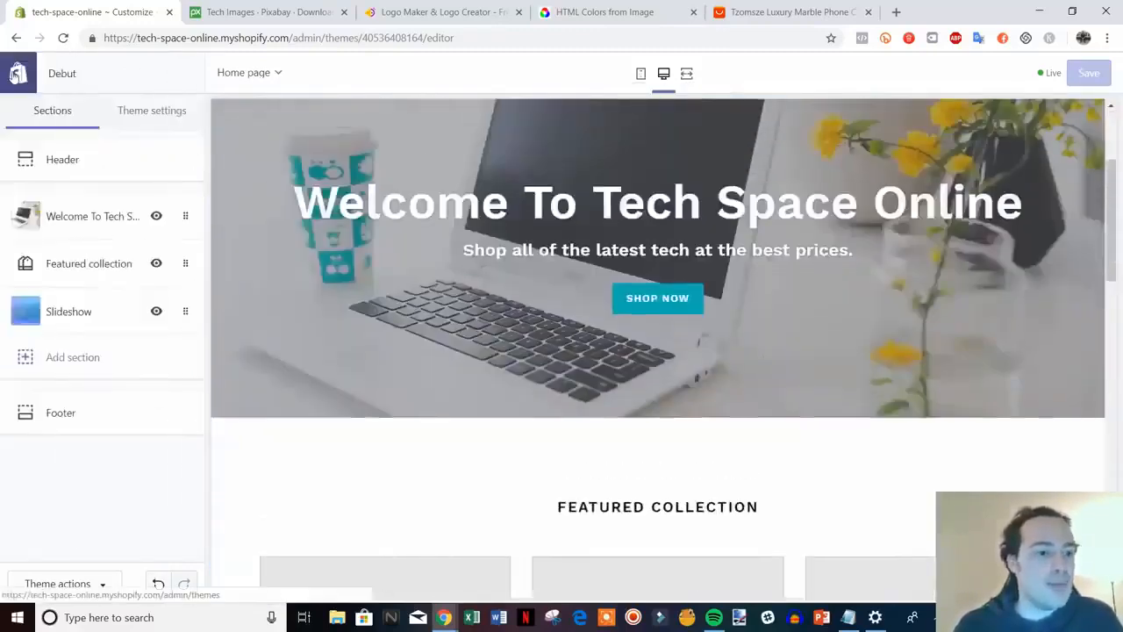
Leave the theme editor for the store's General settings page
left_click(13, 74)
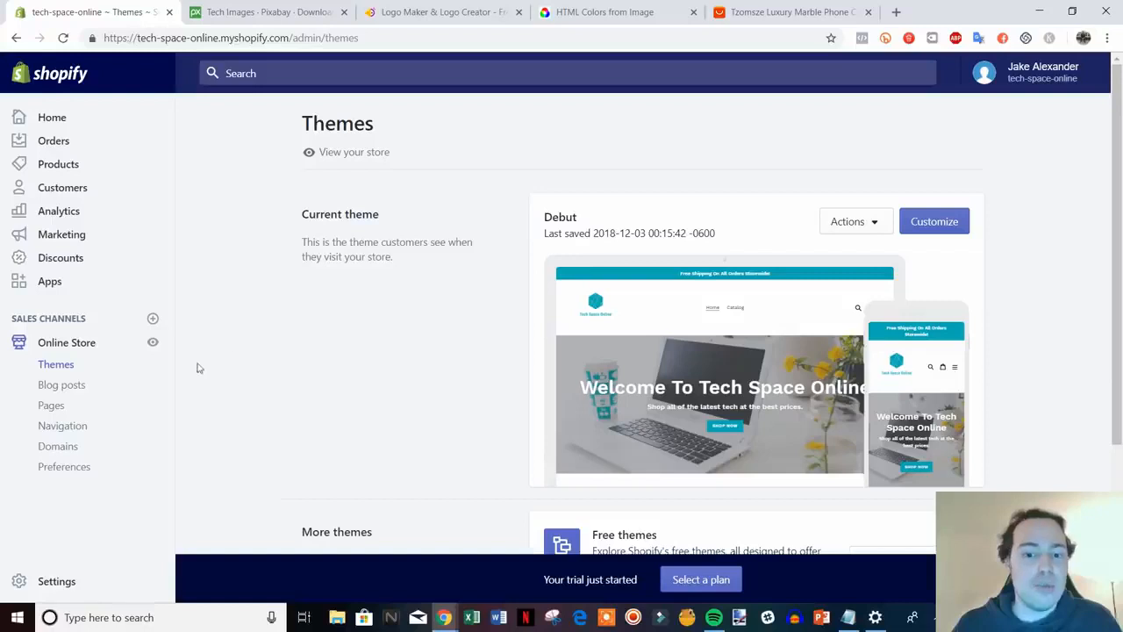
left_click(63, 586)
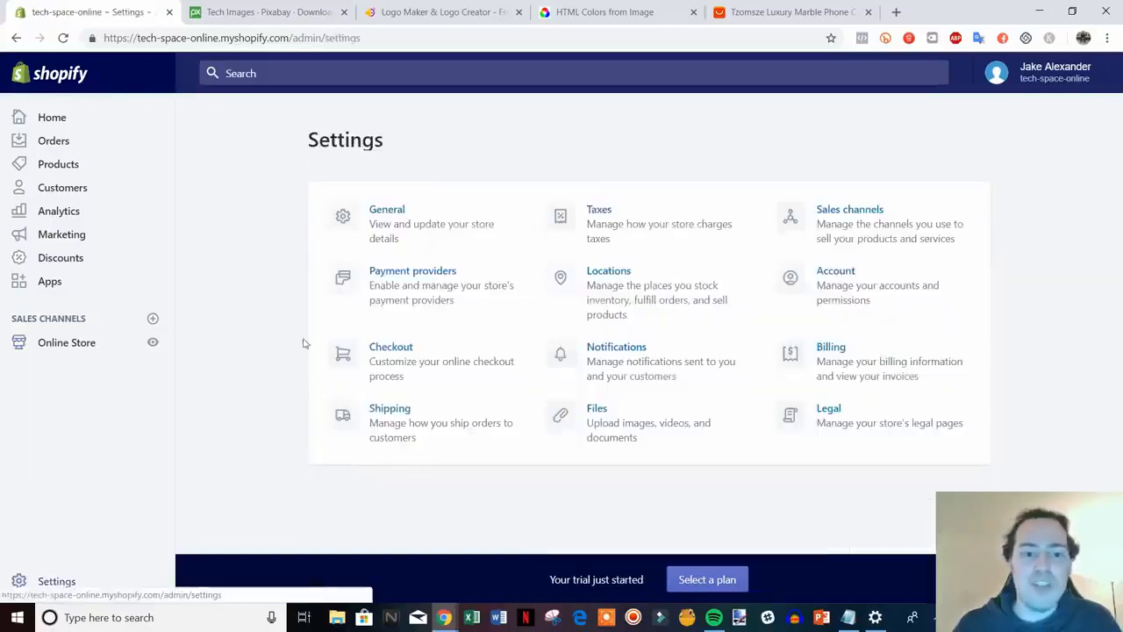
left_click(419, 228)
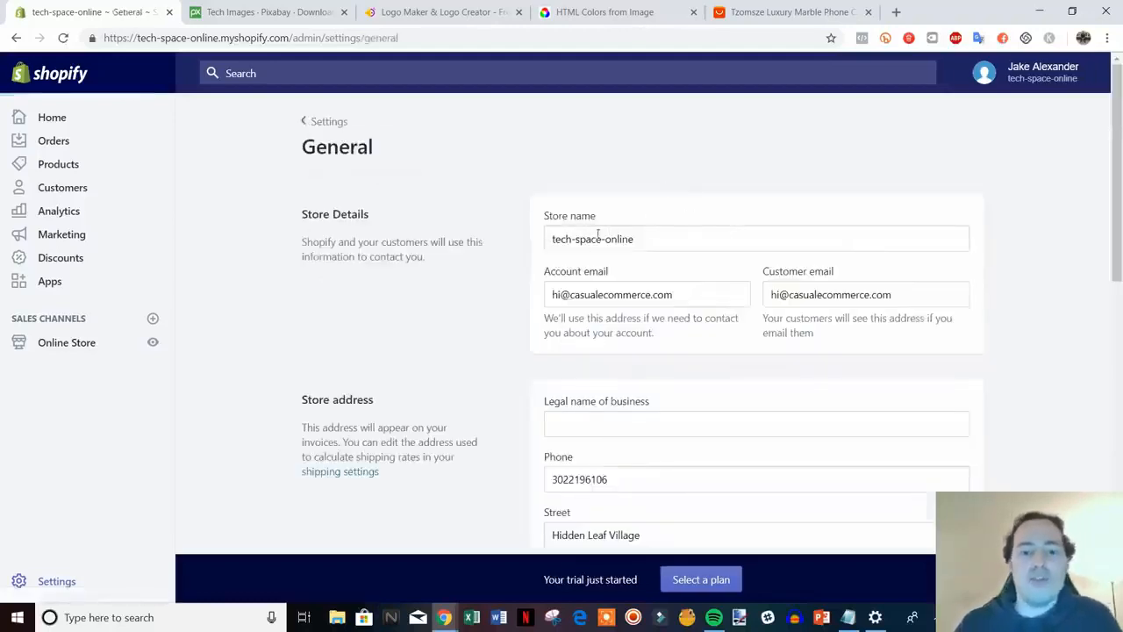
Edit the store name from tech-space-online to 'Tech Space-online', capitalising T and S
left_click(576, 238)
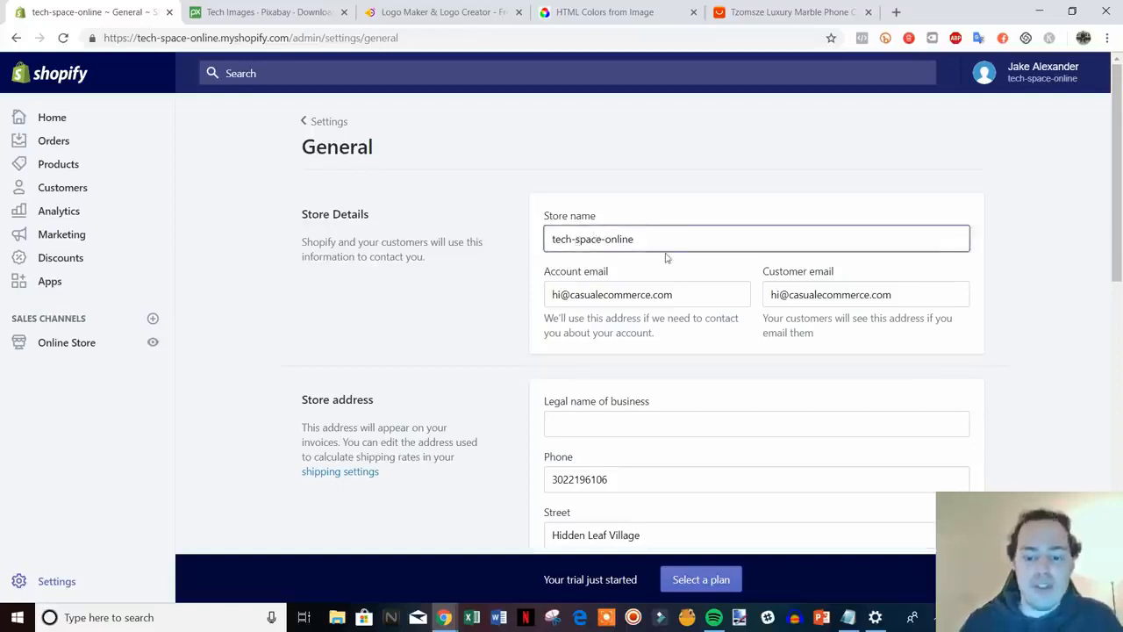
key("BackSpace")
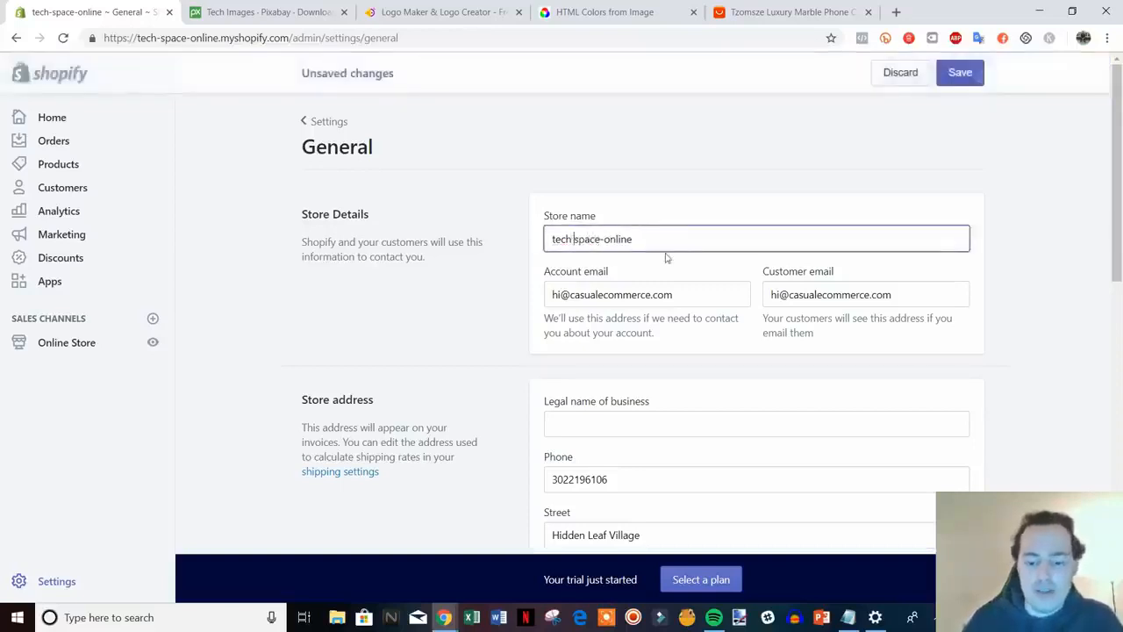
key("Delete")
type("S")
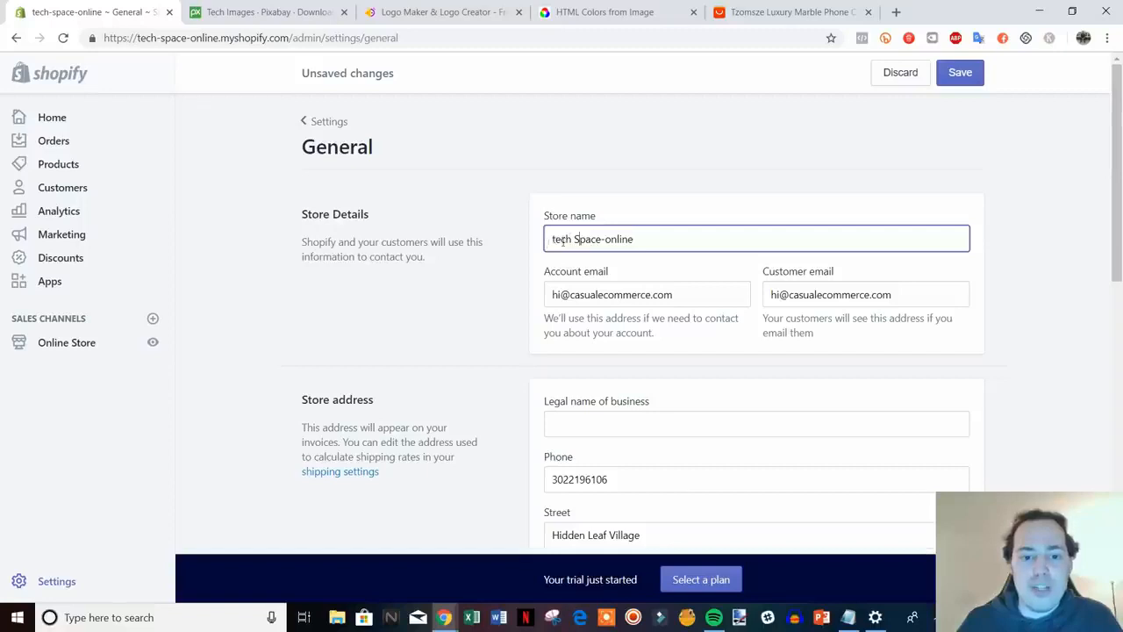
key("Delete")
type("T")
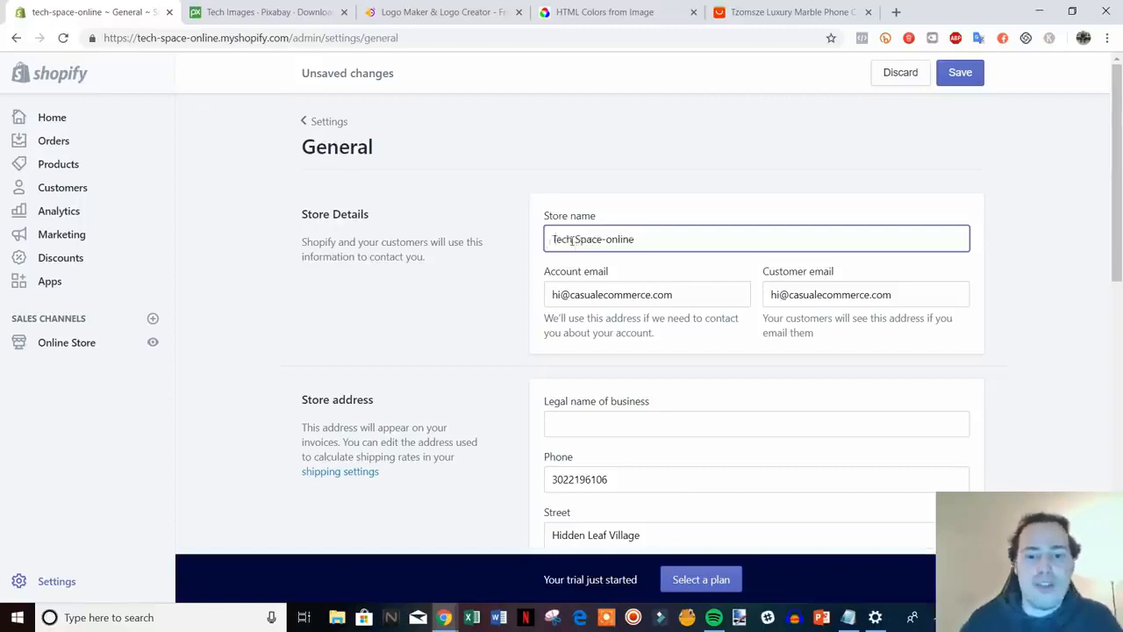
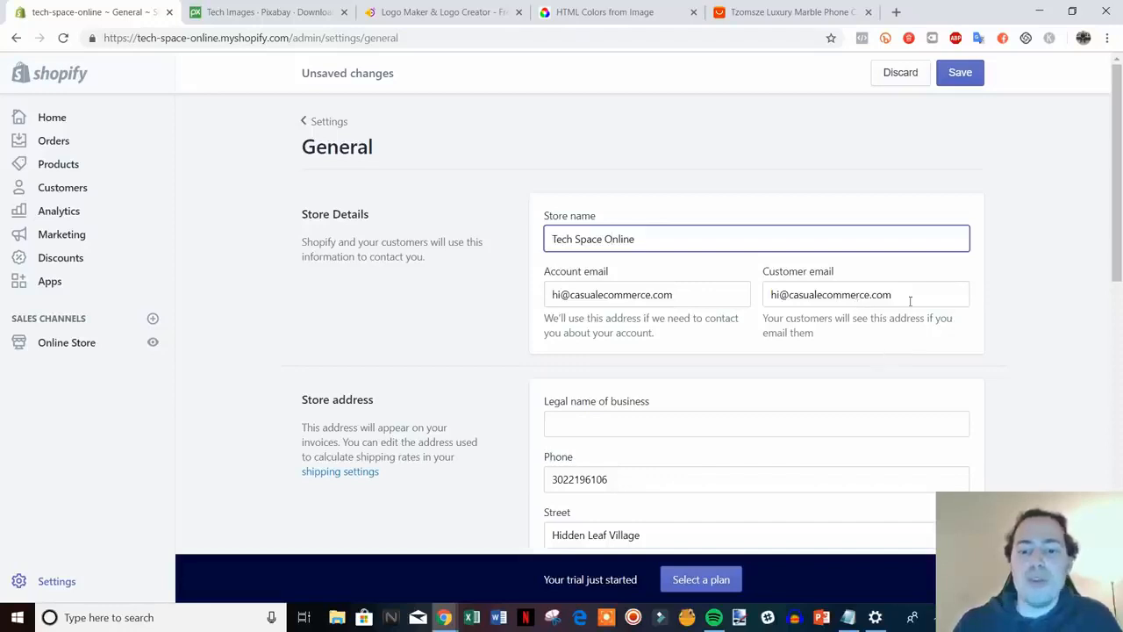
Replace the Customer email with the new support address on the store's domain
scroll(904, 285, "down", 1)
scroll(908, 294, "up", 1)
triple_click(912, 294)
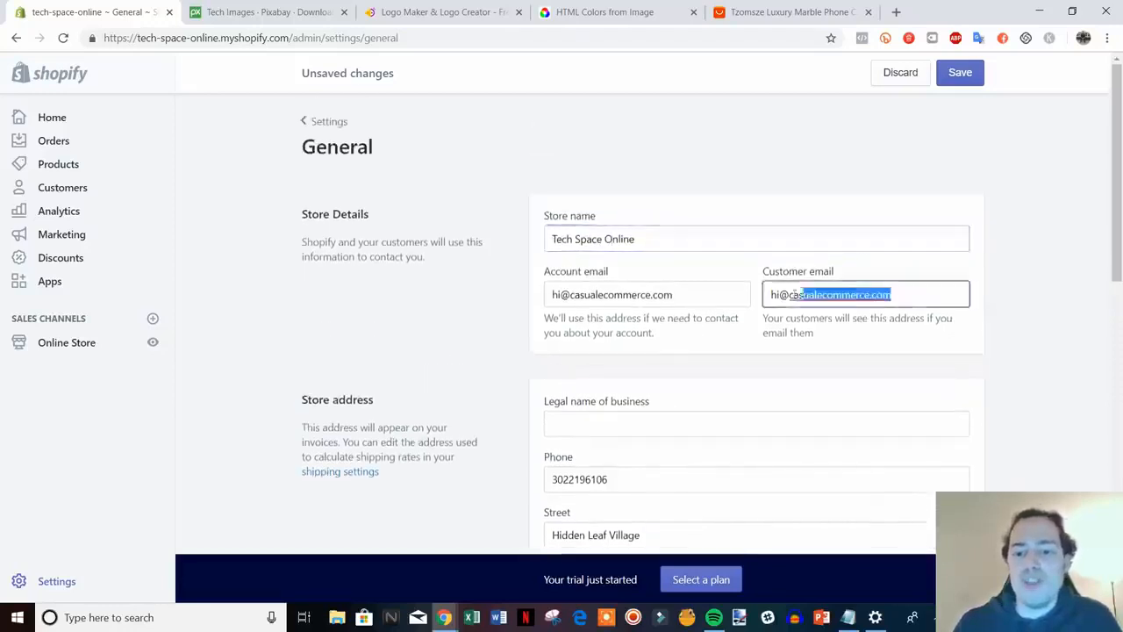
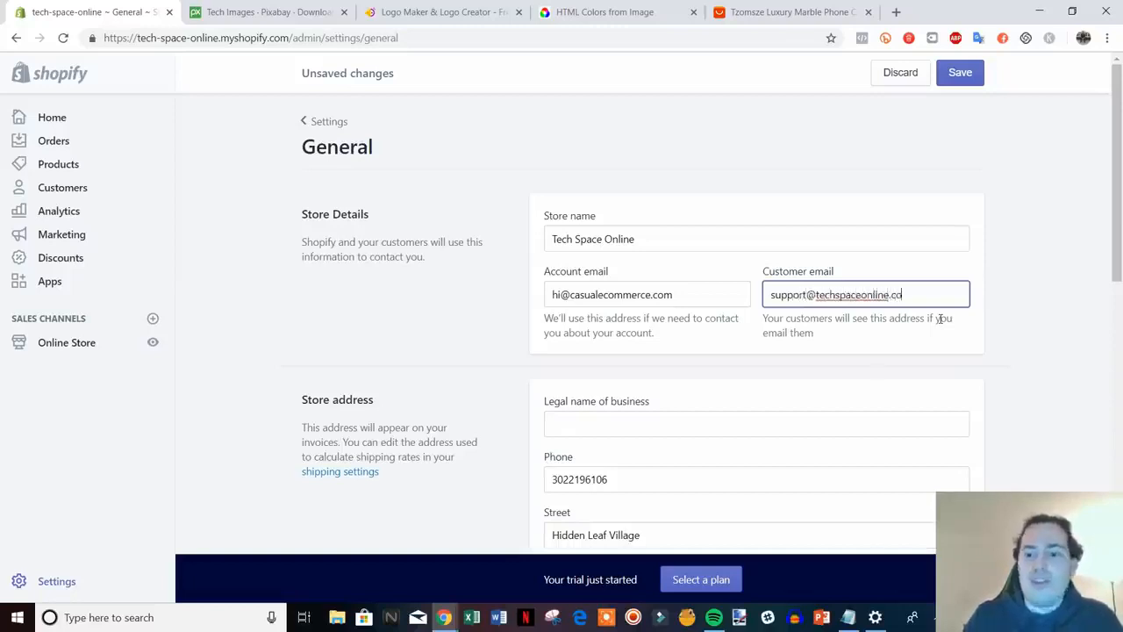
left_click(1084, 318)
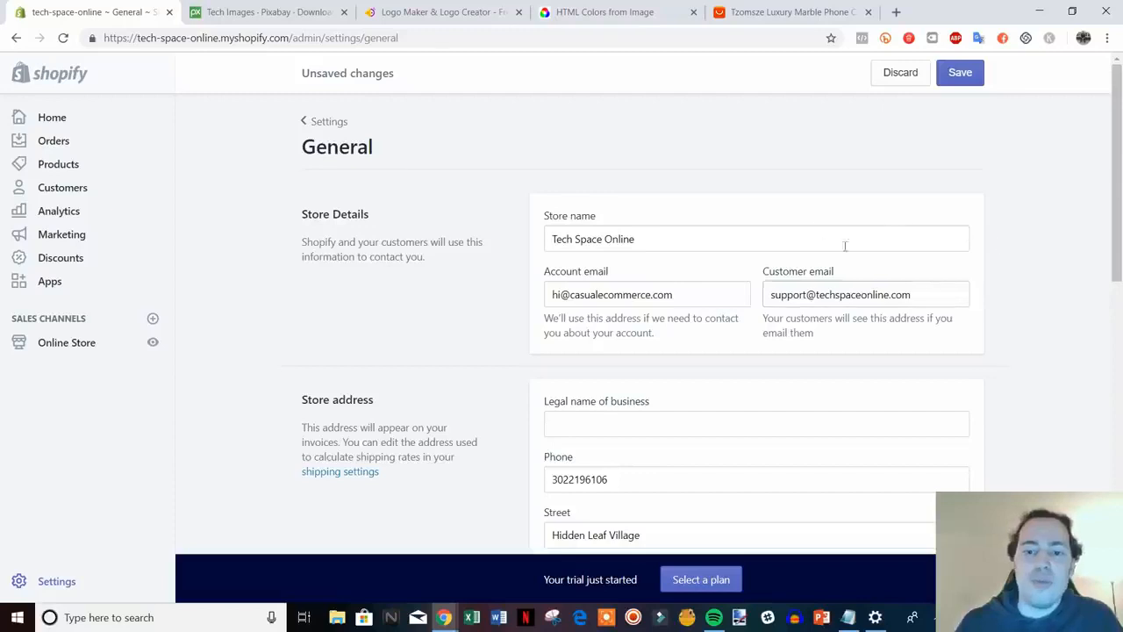
Compare the account email with the new customer email's domain, then scroll further down the settings
scroll(807, 276, "down", 1)
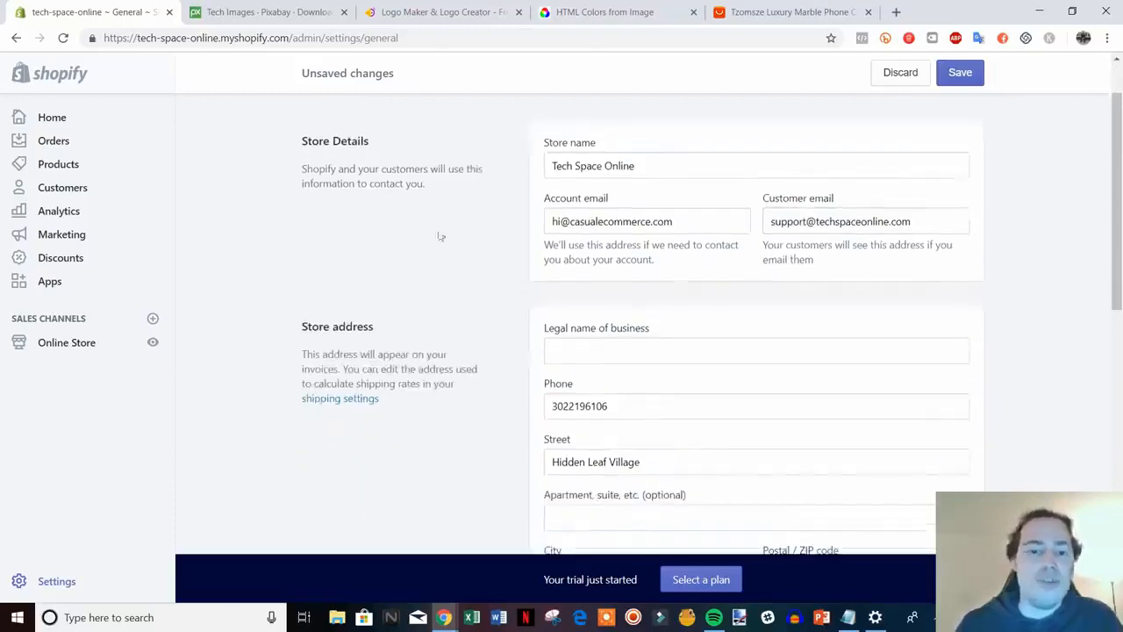
left_click_drag(681, 221, 571, 221)
left_click(591, 222)
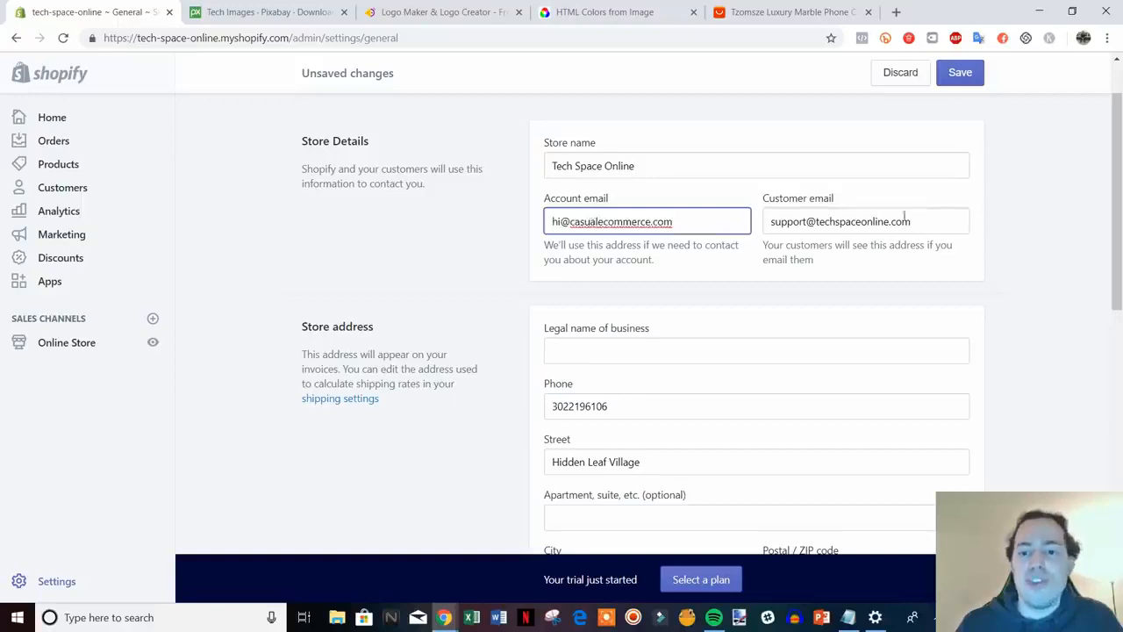
left_click_drag(904, 217, 816, 221)
left_click(817, 221)
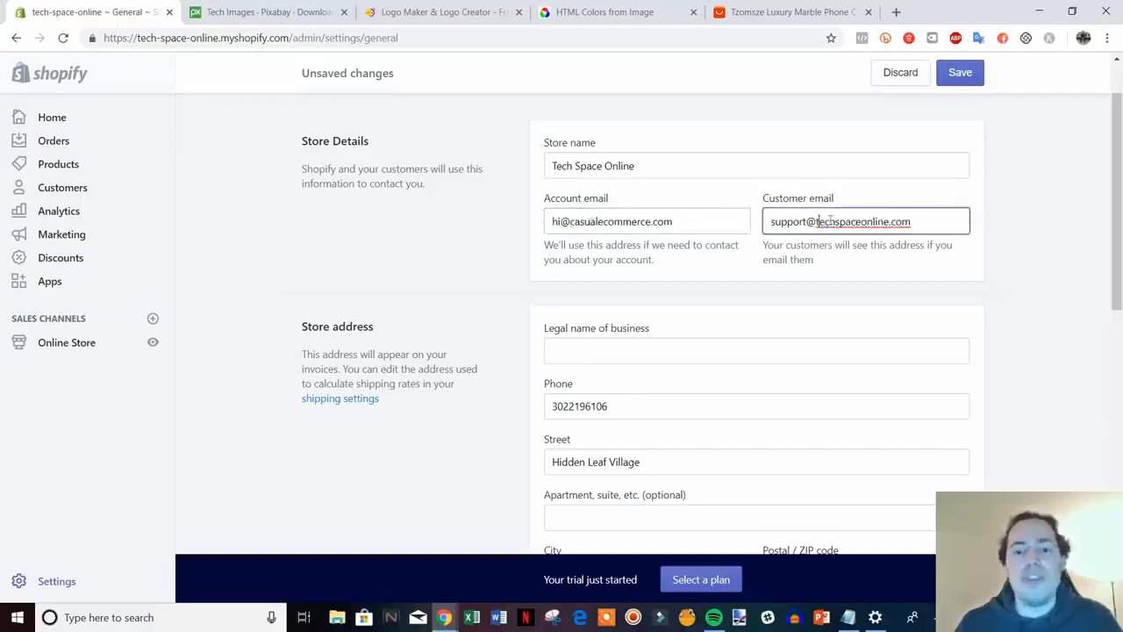
scroll(1026, 281, "down", 2)
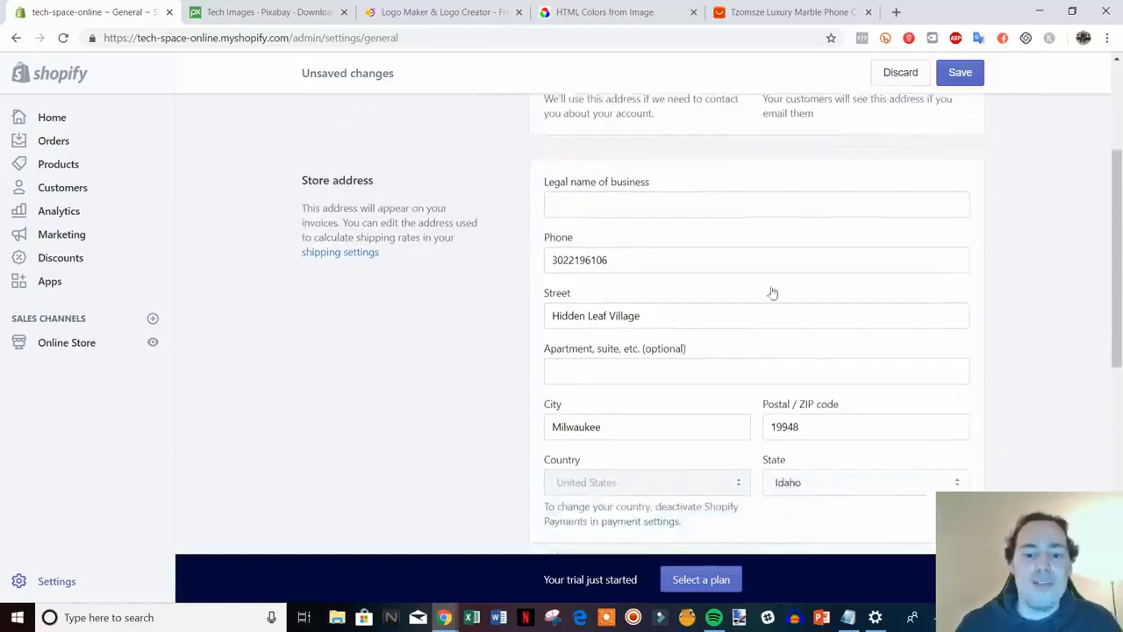
scroll(667, 335, "down", 4)
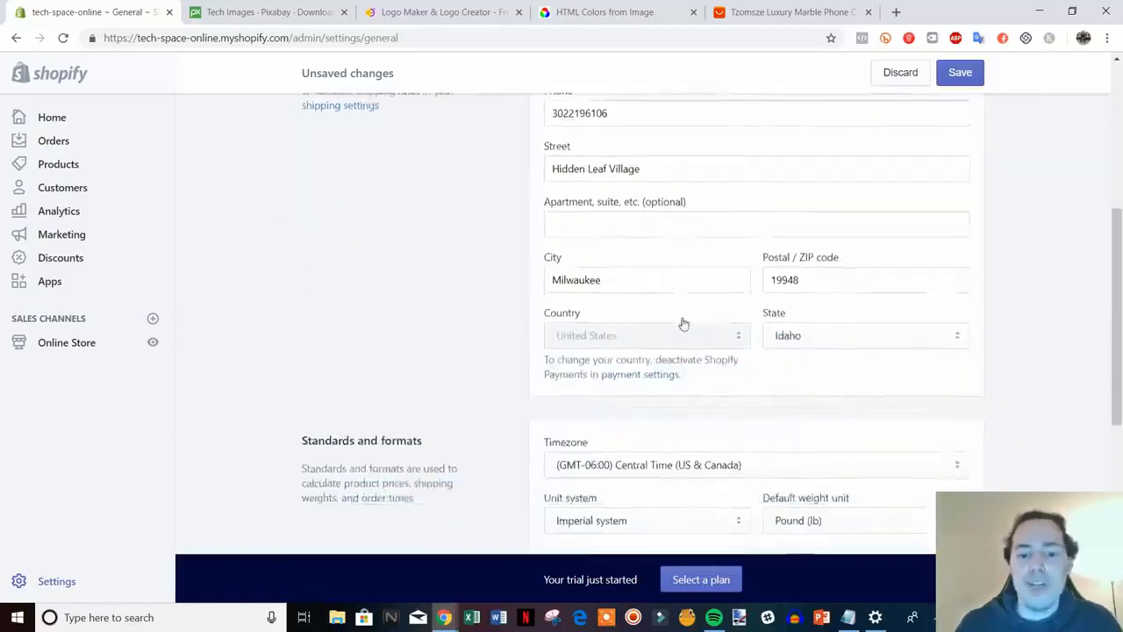
scroll(685, 317, "down", 1)
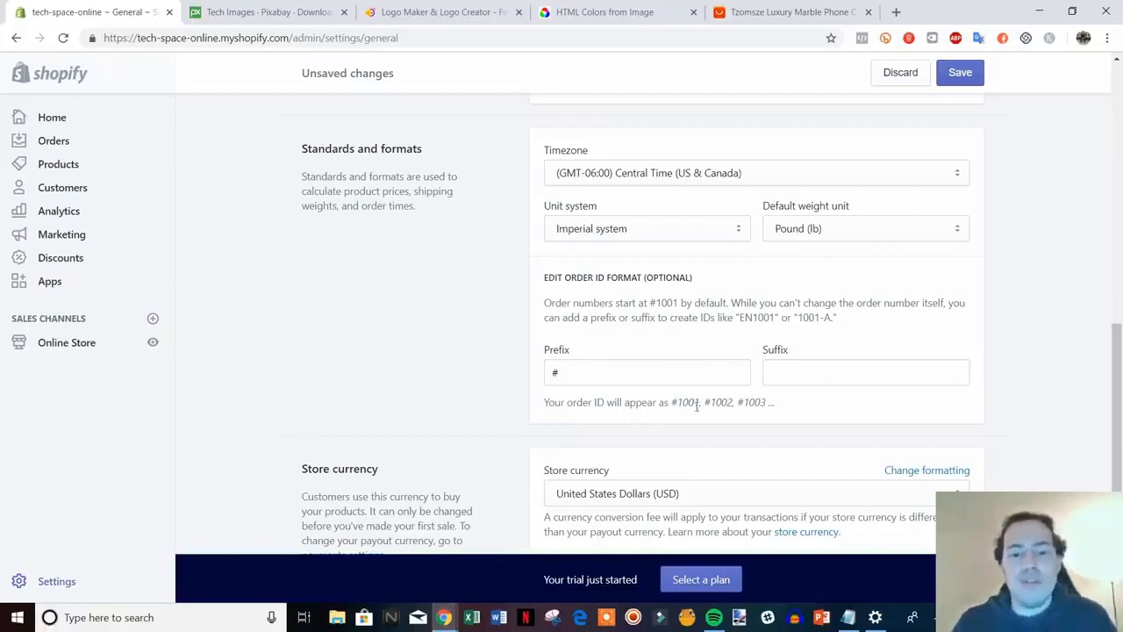
Change the order ID prefix to #TCO
left_click_drag(674, 401, 746, 405)
left_click(750, 405)
left_click(644, 379)
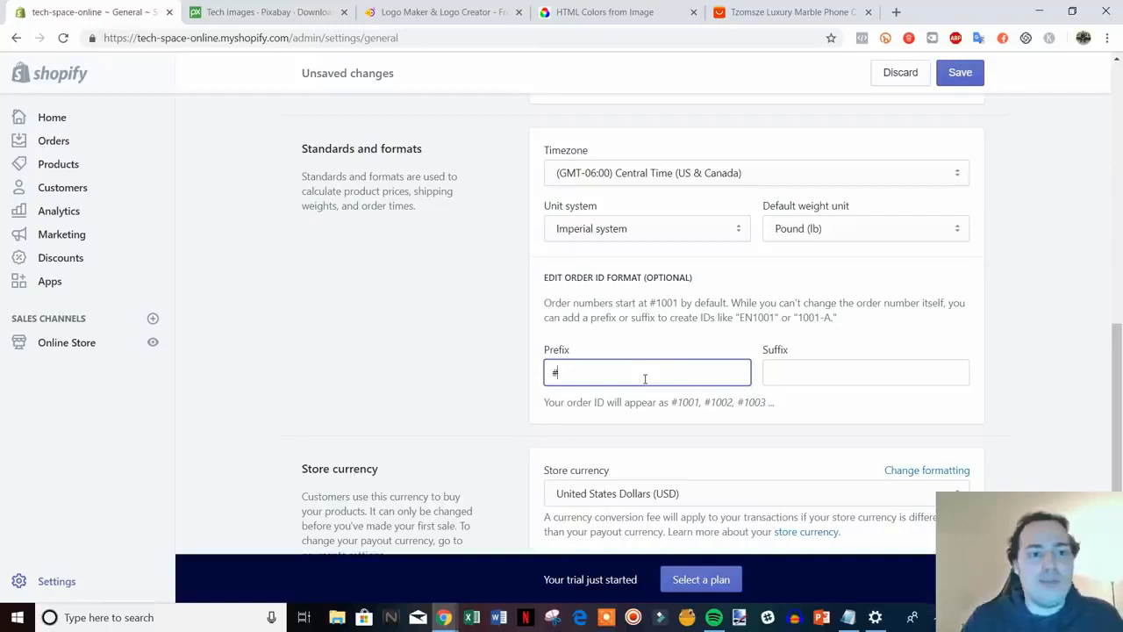
type("TC")
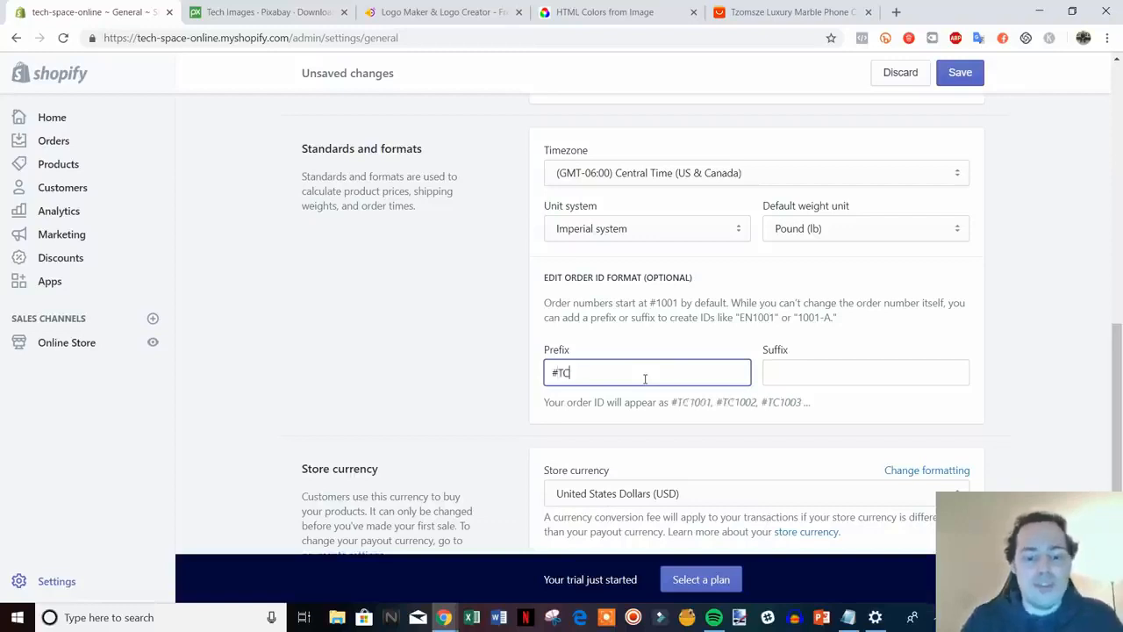
type("O")
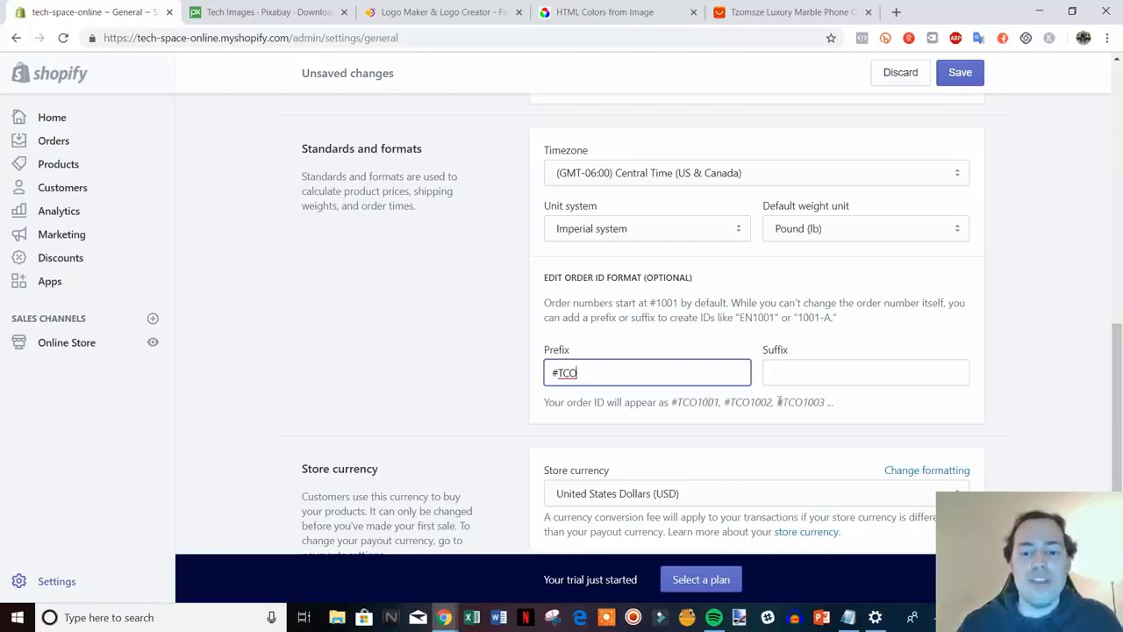
Save the general settings and go back to the Settings overview
scroll(1014, 428, "down", 3)
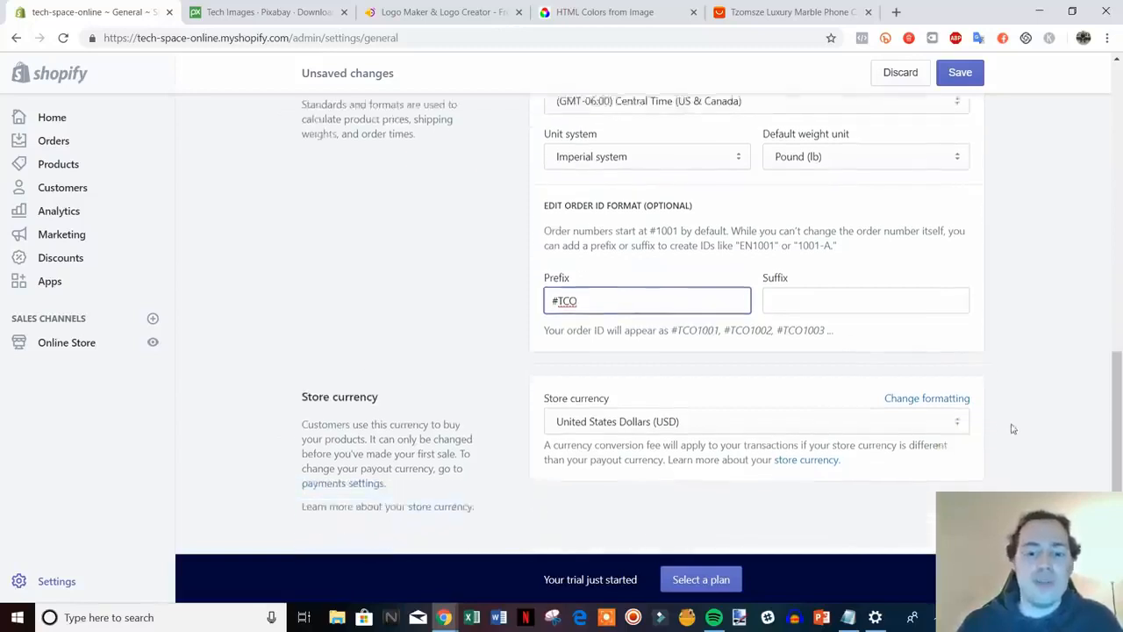
left_click_drag(1119, 463, 1121, 145)
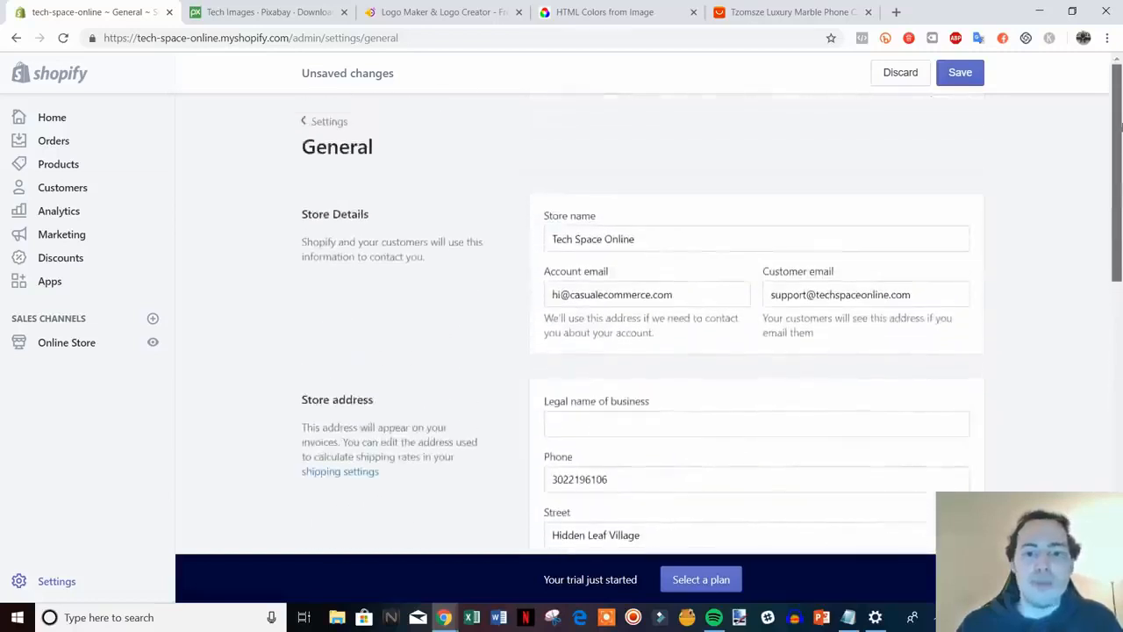
left_click(958, 78)
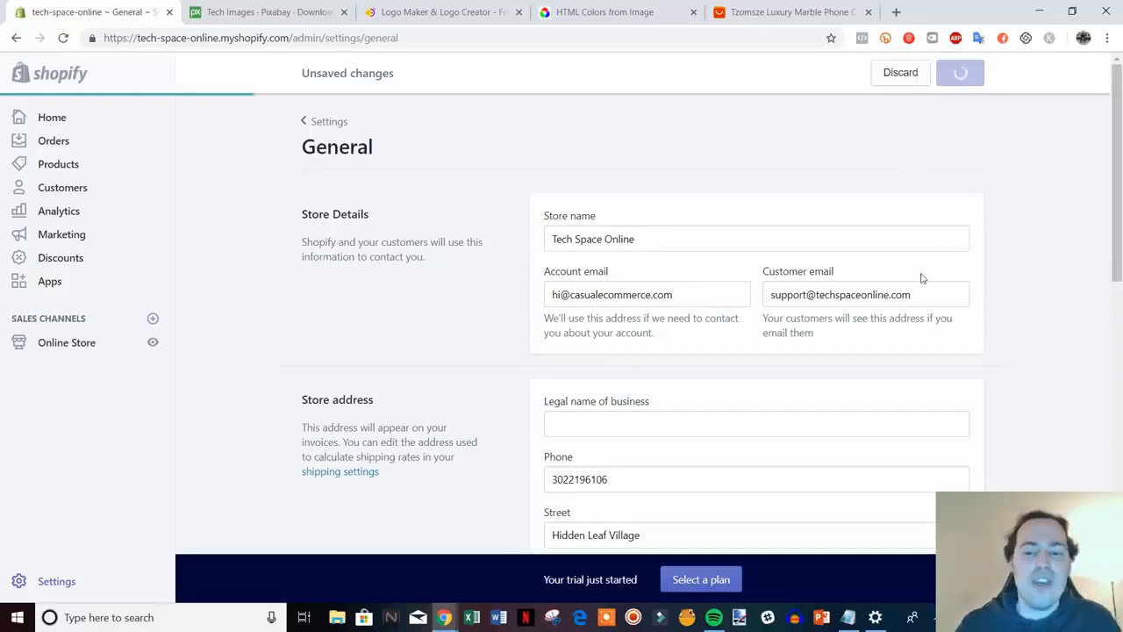
left_click(324, 124)
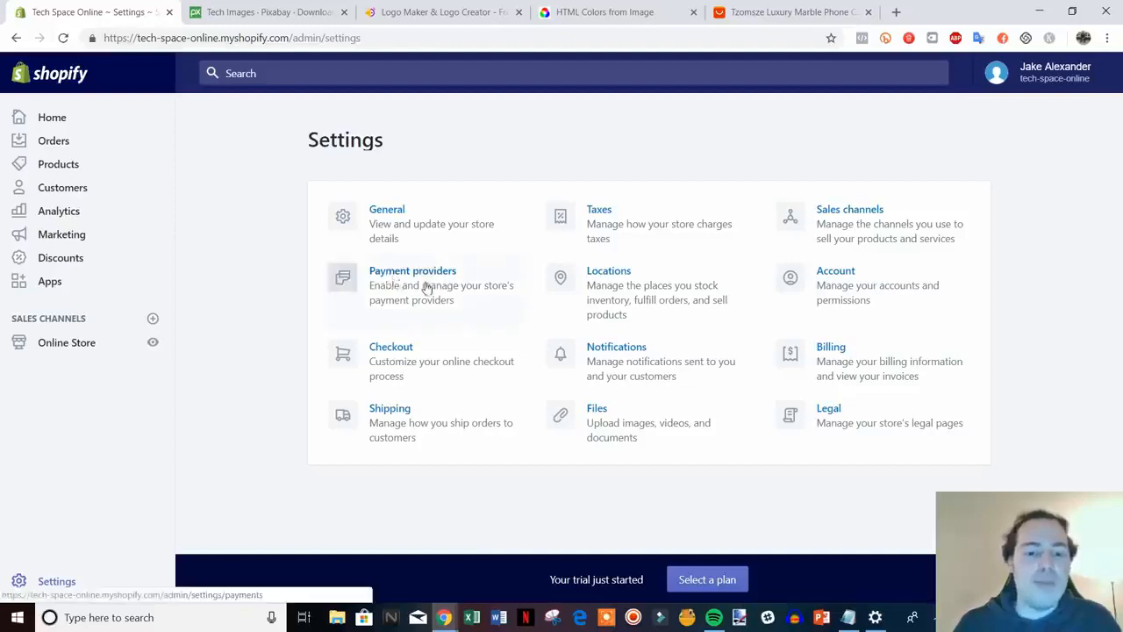
Open Payment providers and review Shopify Payments and PayPal Express Checkout
left_click(428, 286)
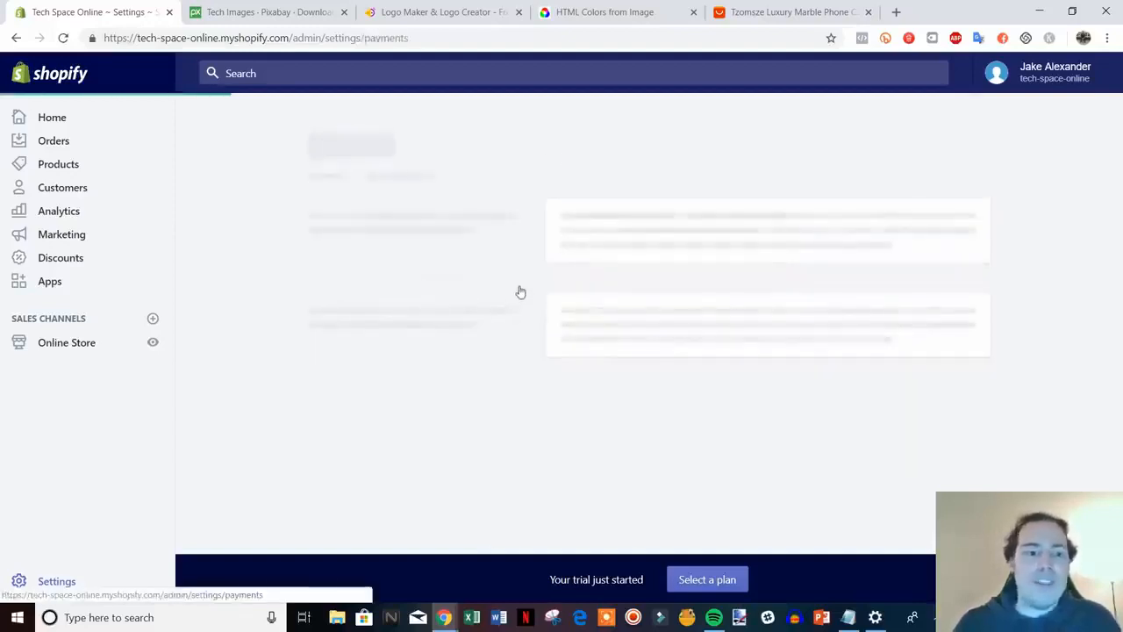
scroll(685, 346, "down", 2)
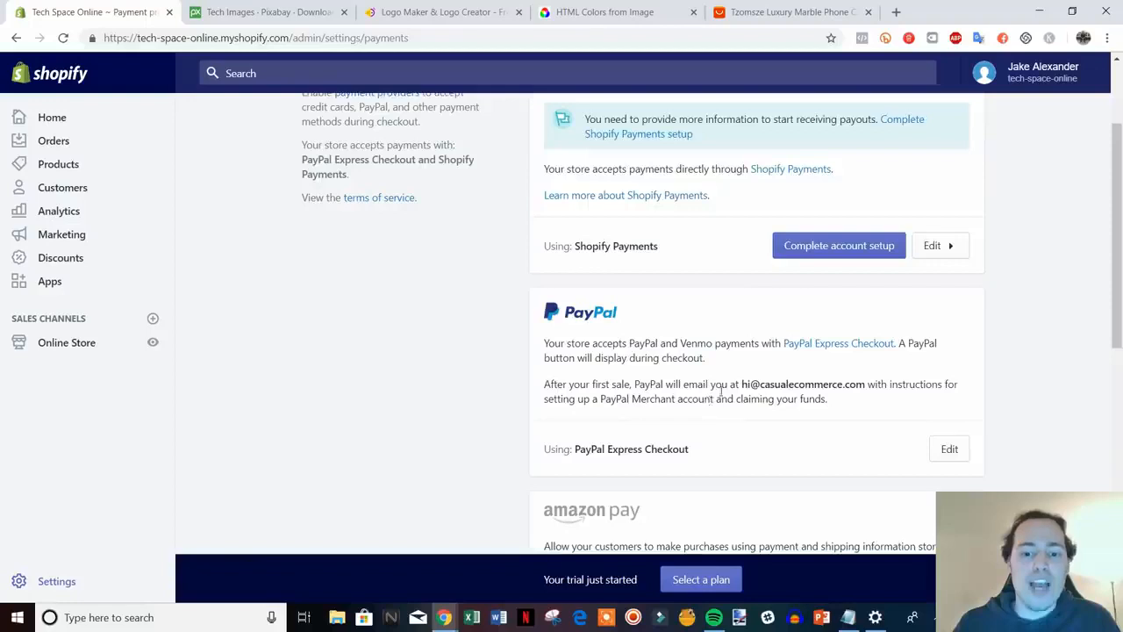
scroll(721, 393, "down", 2)
scroll(715, 386, "up", 4)
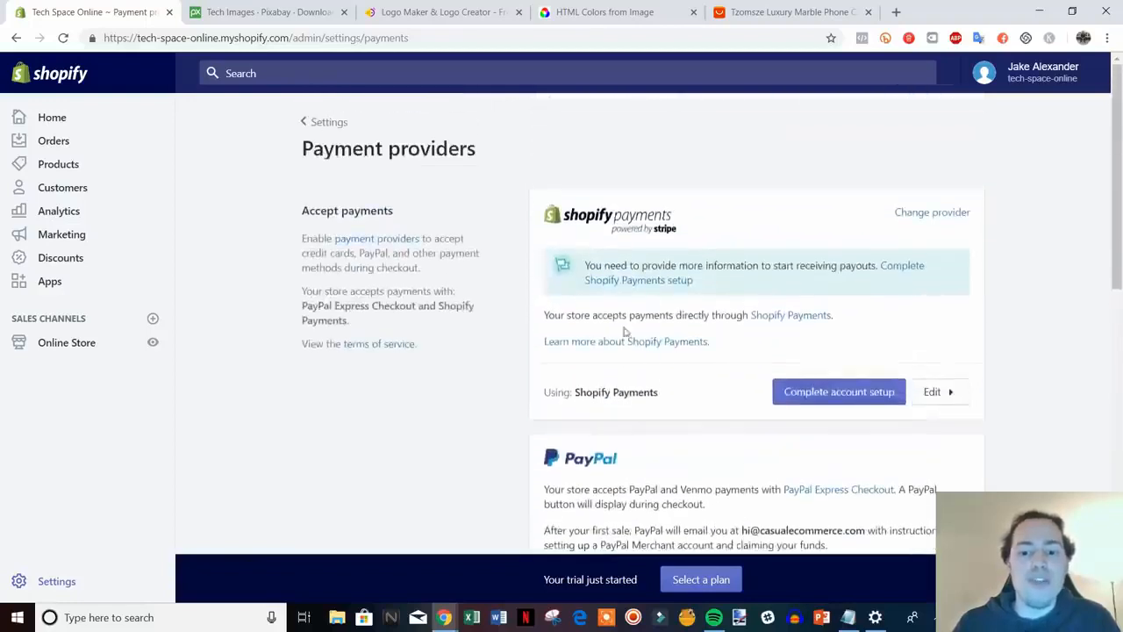
Open the Shopify Payments account setup and check the business type list without changing it
left_click(863, 395)
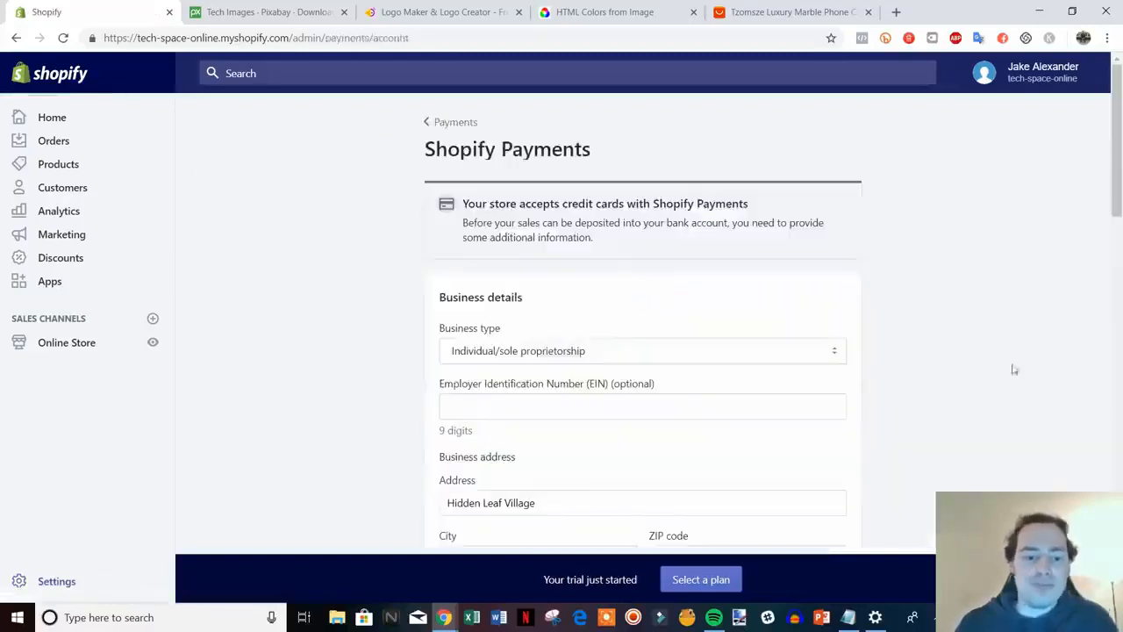
scroll(1027, 364, "down", 2)
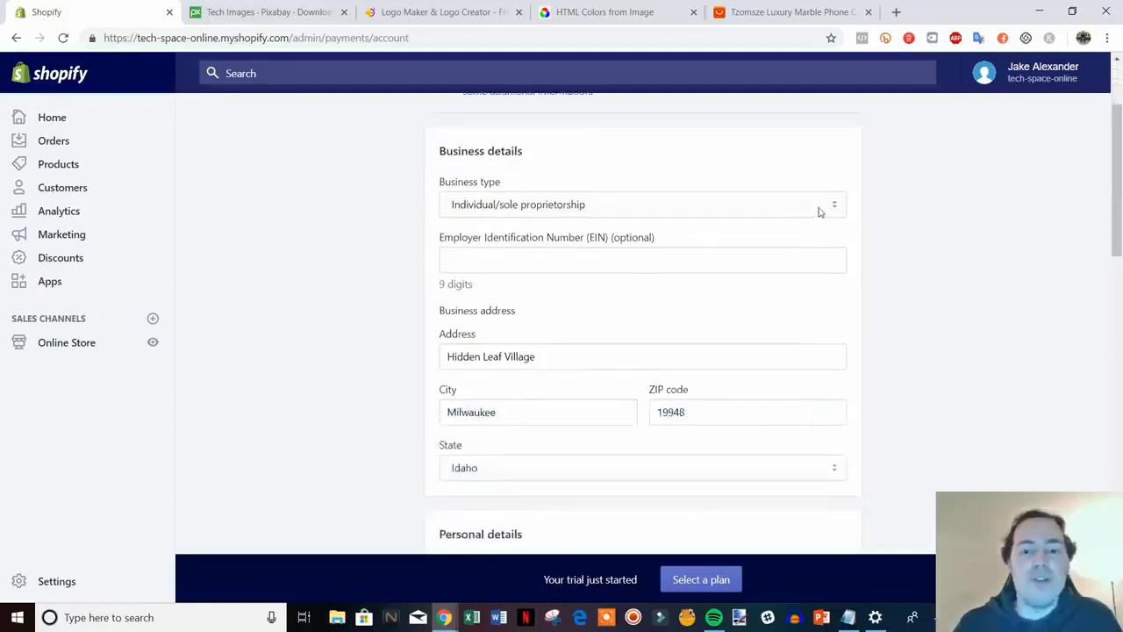
left_click(820, 208)
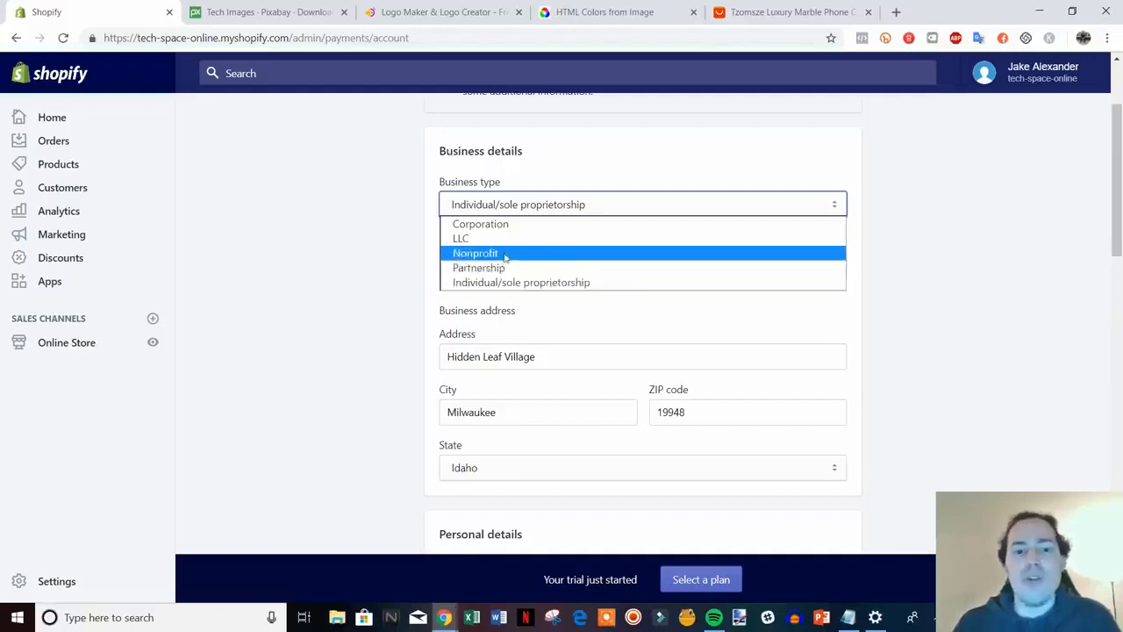
left_click(876, 258)
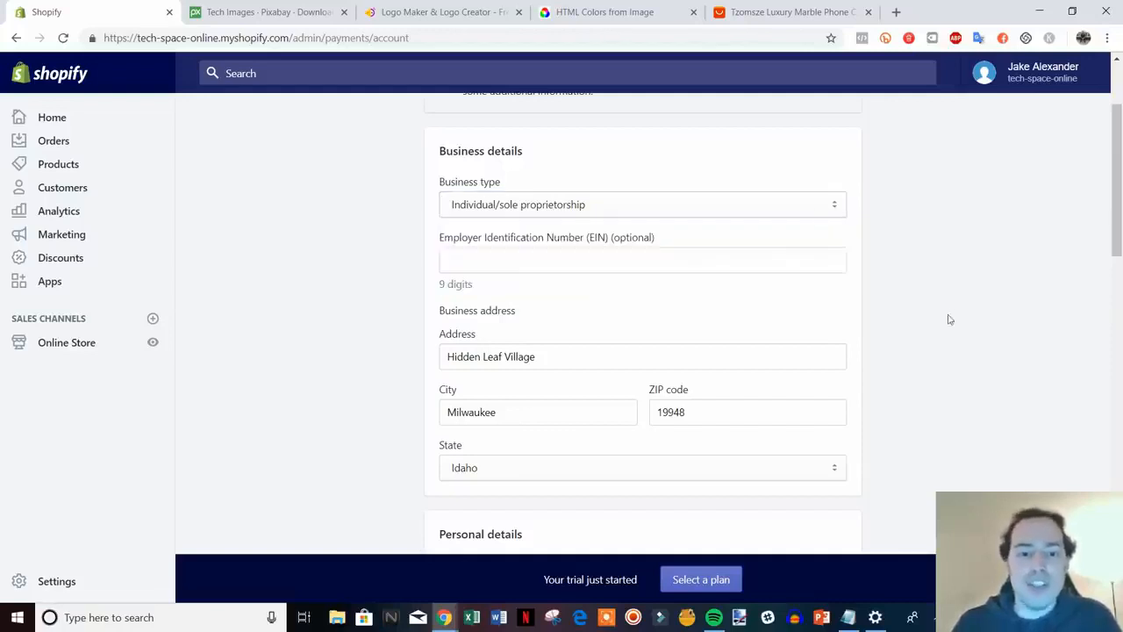
scroll(938, 312, "down", 1)
scroll(985, 321, "down", 1)
scroll(697, 251, "up", 1)
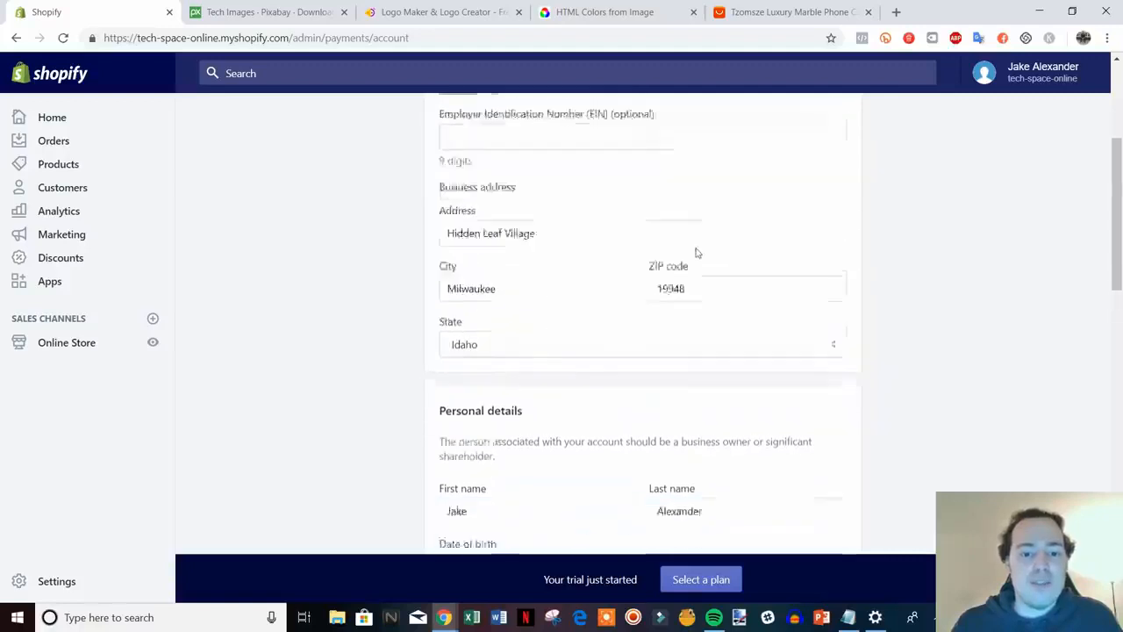
scroll(662, 226, "down", 2)
scroll(725, 238, "down", 2)
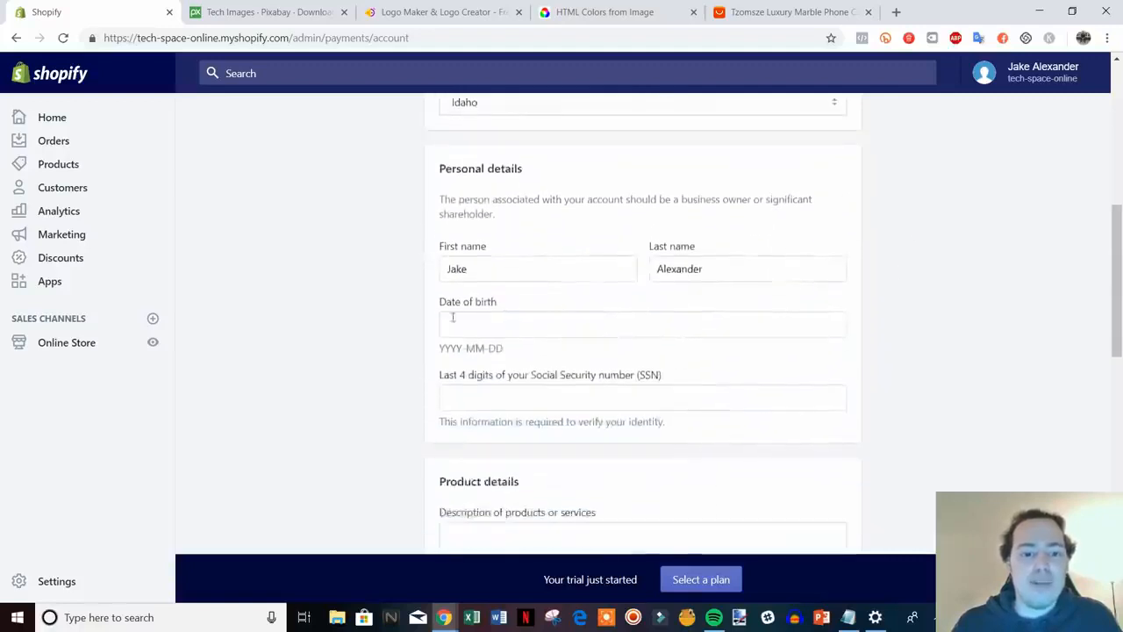
scroll(957, 389, "down", 3)
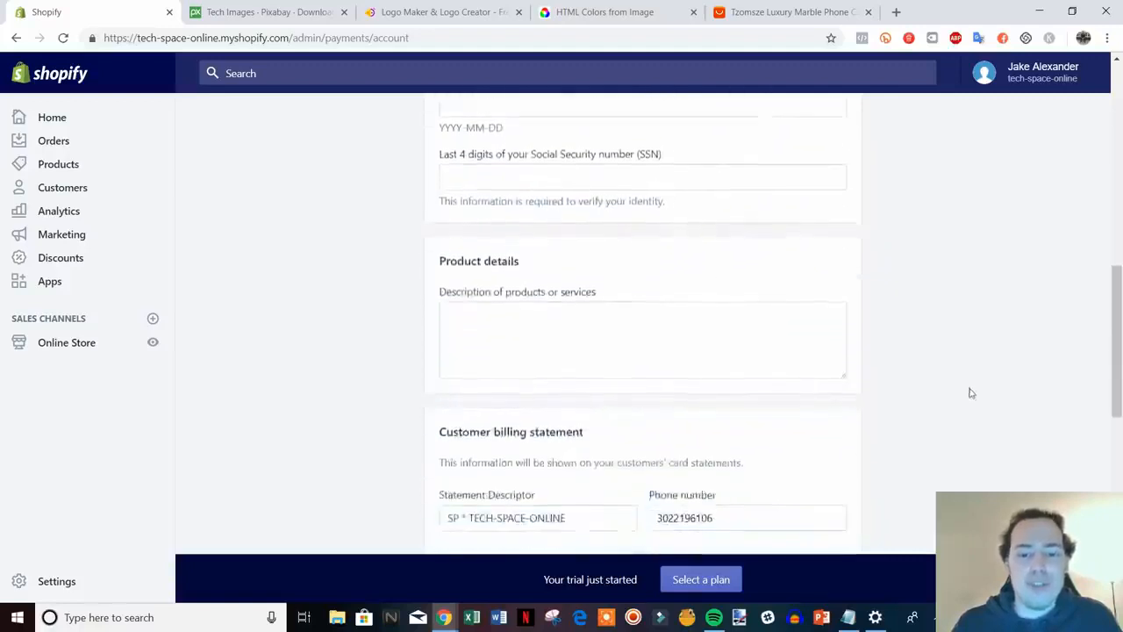
Enter 'Retailer of electronics' as the description of products or services
left_click(502, 250)
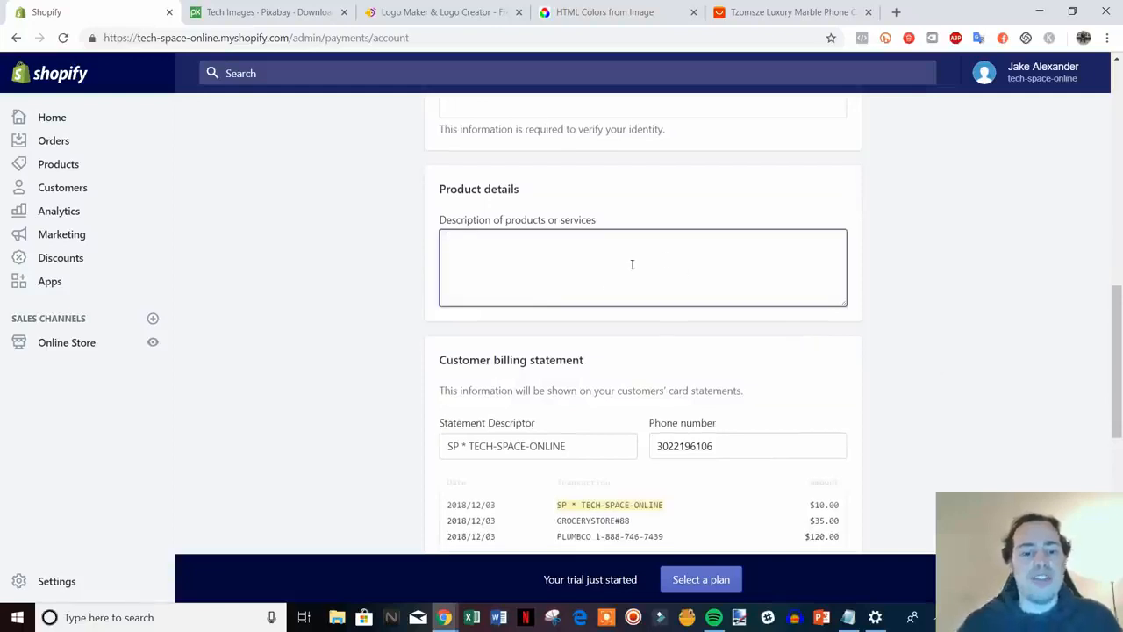
scroll(635, 306, "down", 1)
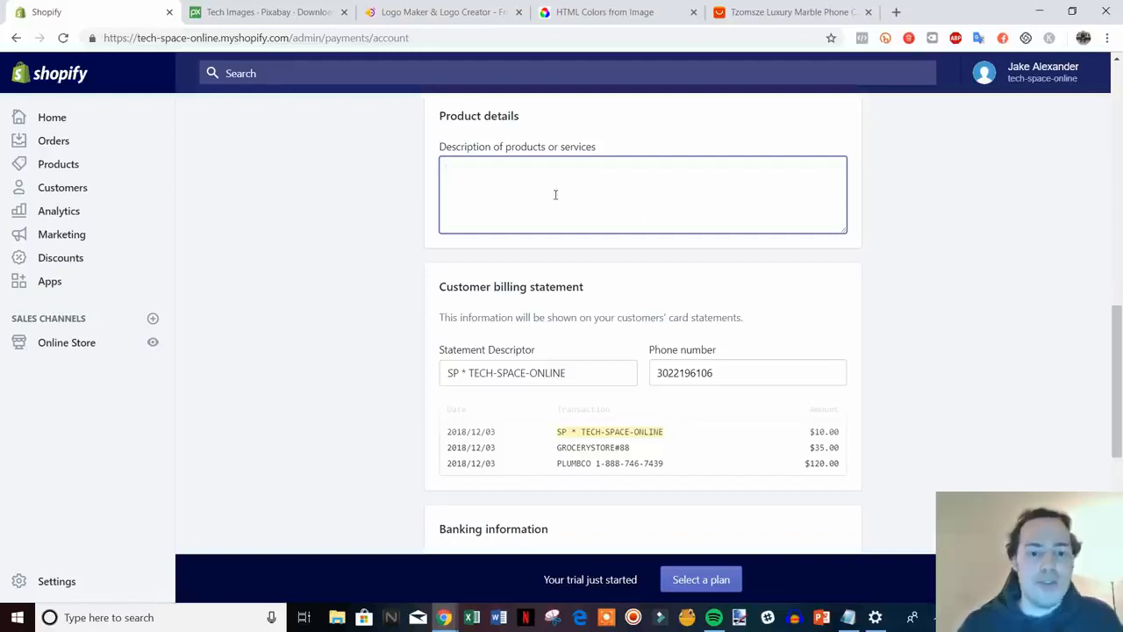
type("Retai")
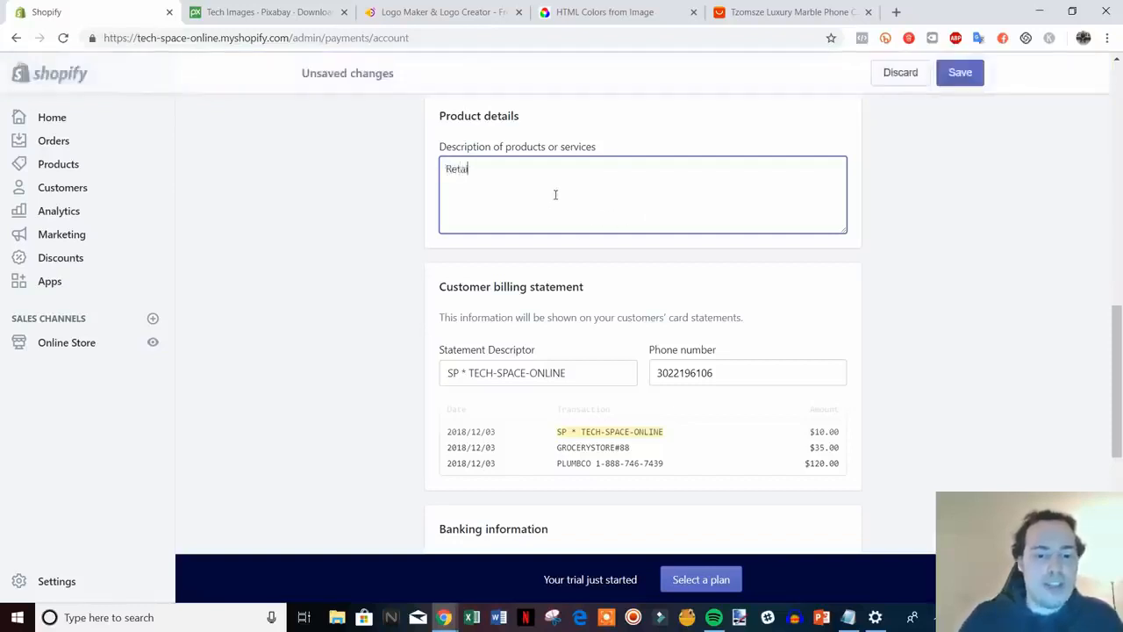
type("ler of")
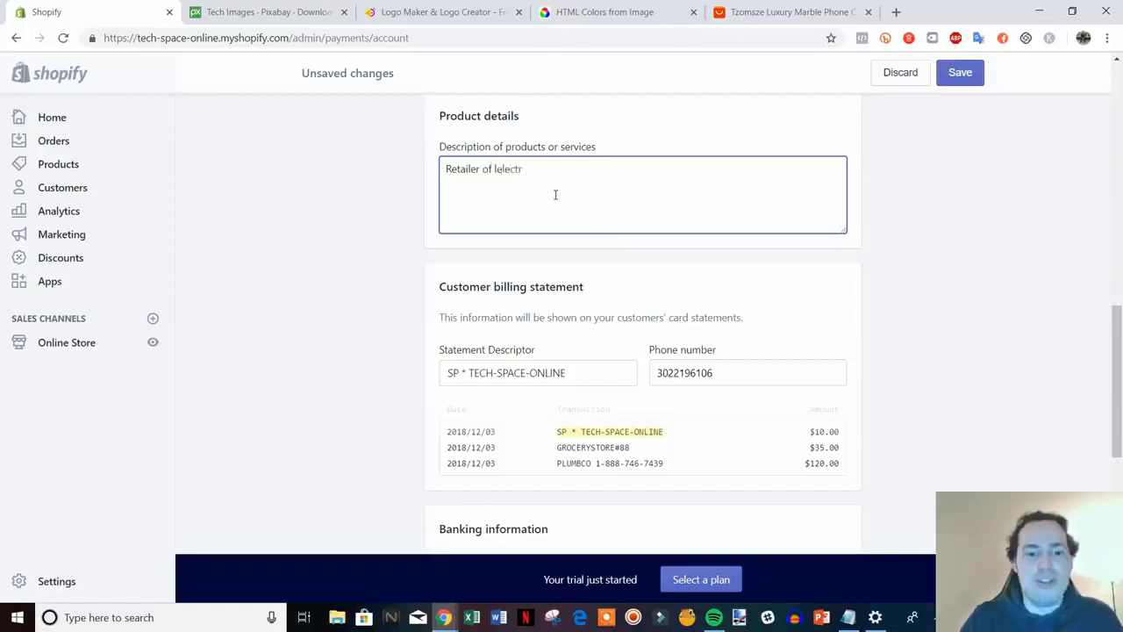
type(" elec")
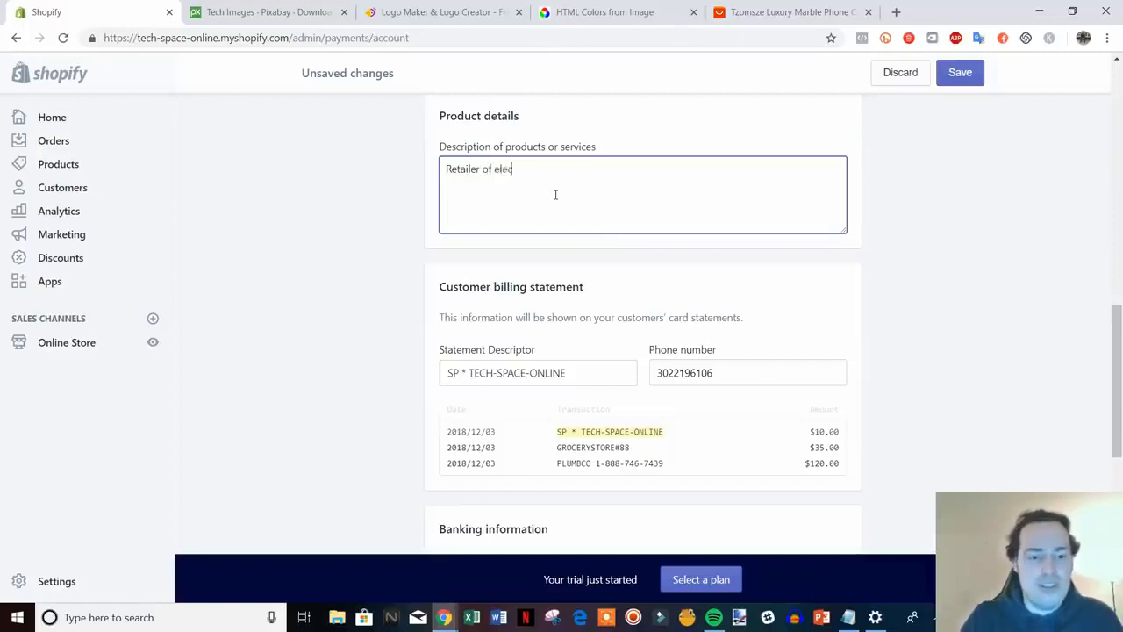
type("tronics")
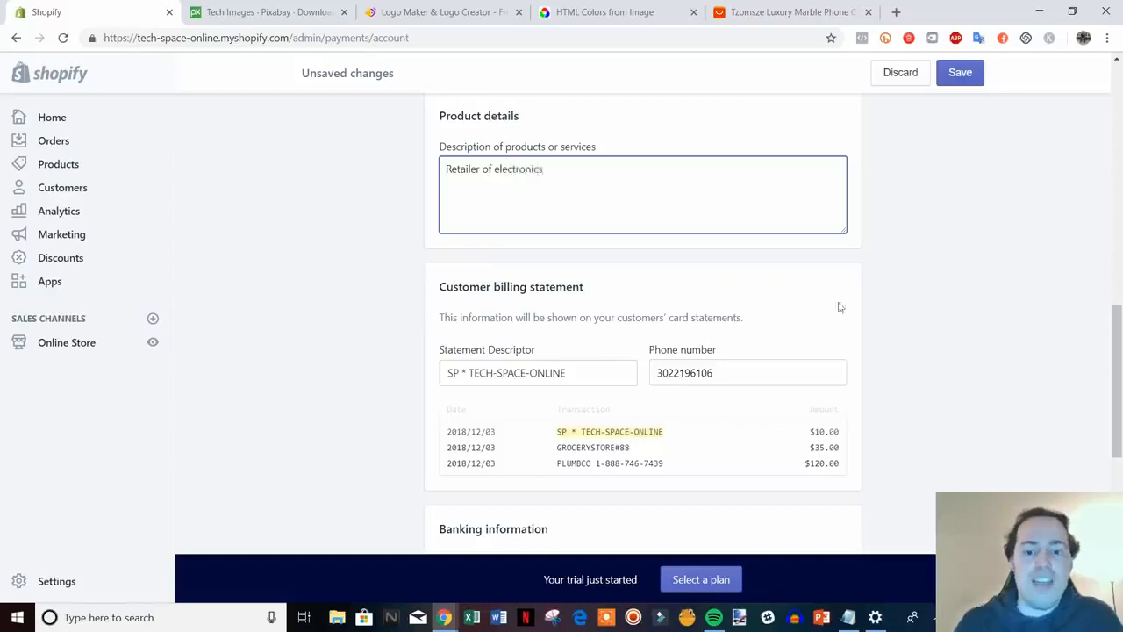
scroll(852, 307, "down", 2)
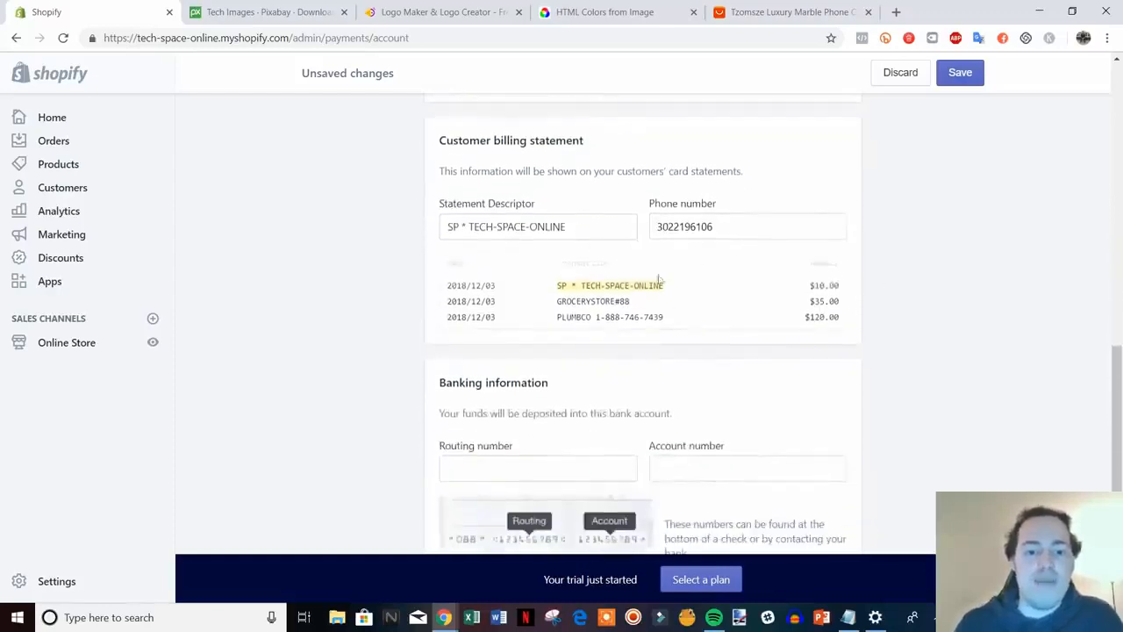
Review the statement descriptor and billing fields, then return to Payments
left_click_drag(591, 233, 472, 226)
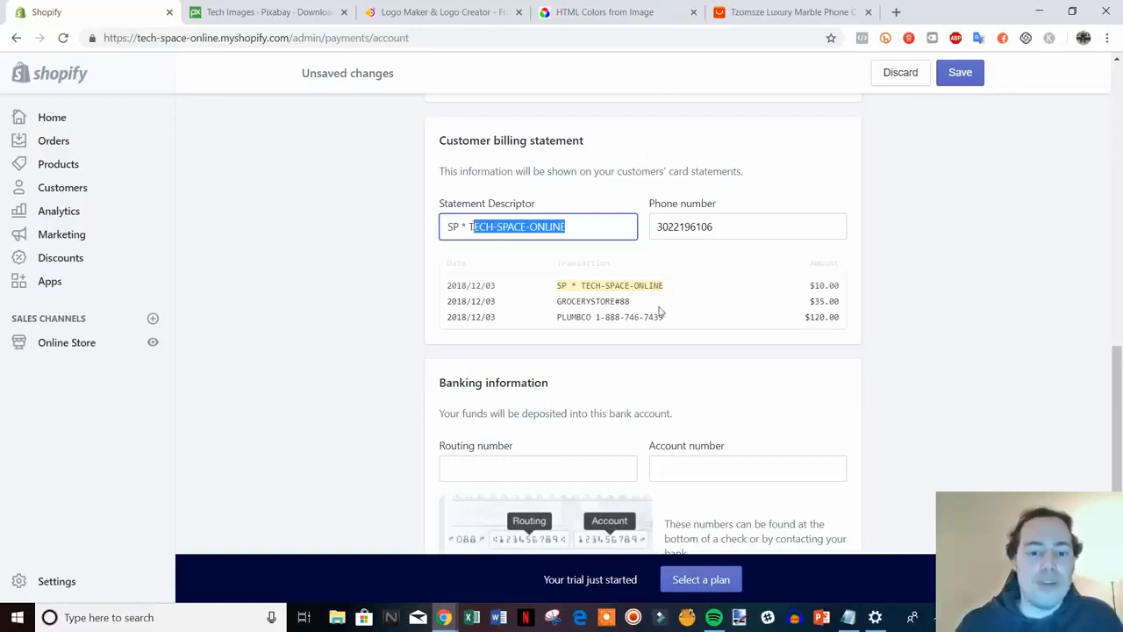
scroll(787, 293, "down", 3)
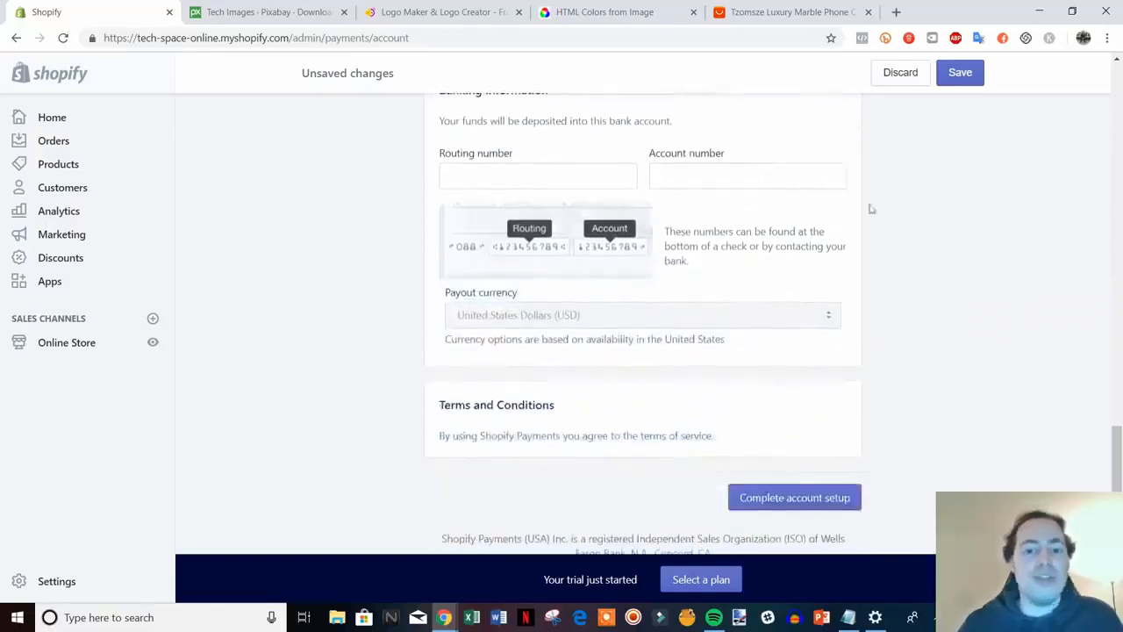
scroll(576, 266, "up", 3)
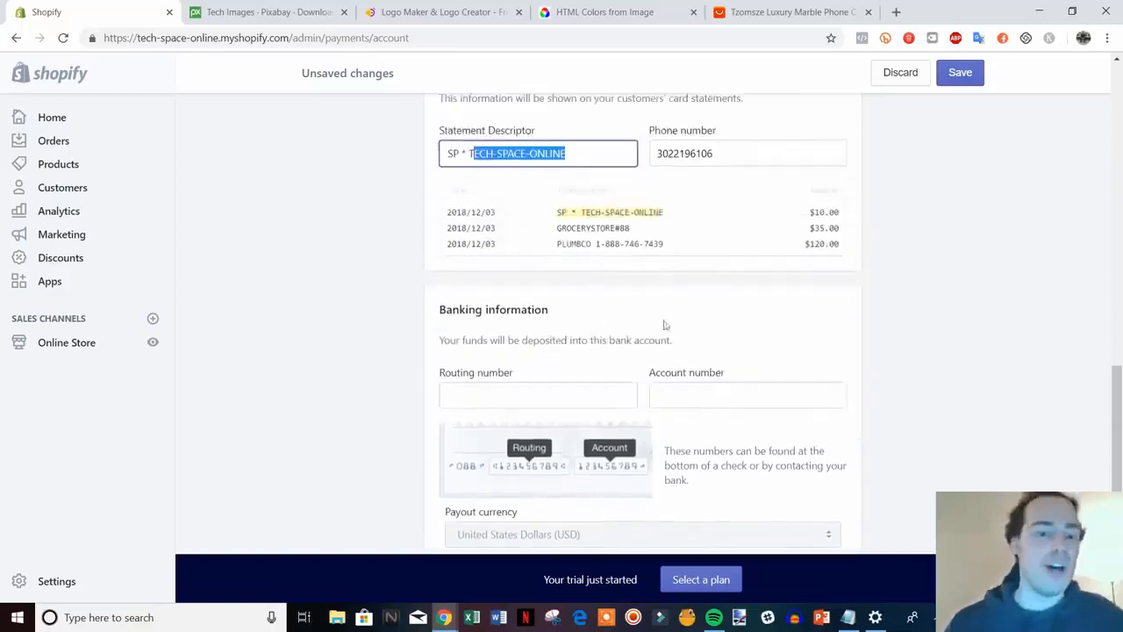
scroll(685, 331, "up", 5)
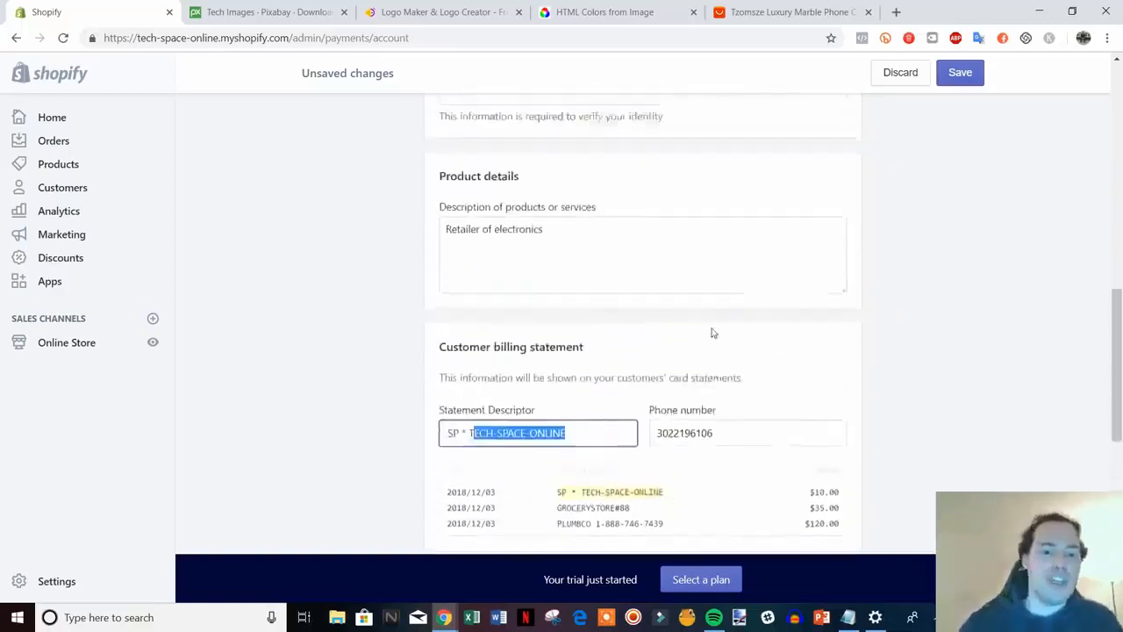
scroll(544, 395, "up", 10)
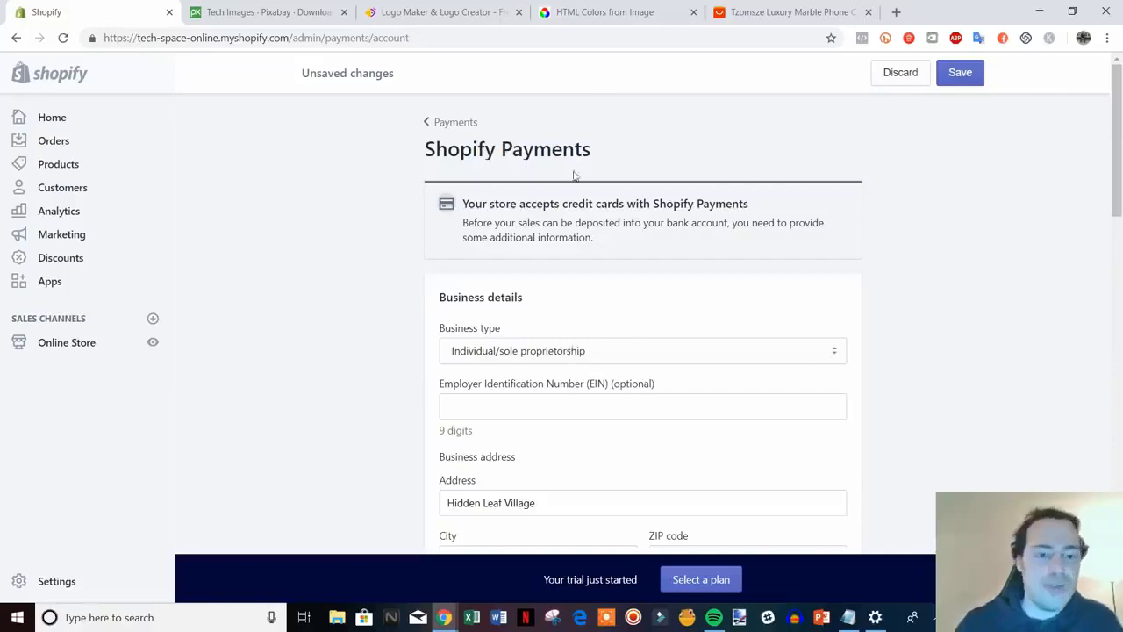
scroll(807, 341, "down", 15)
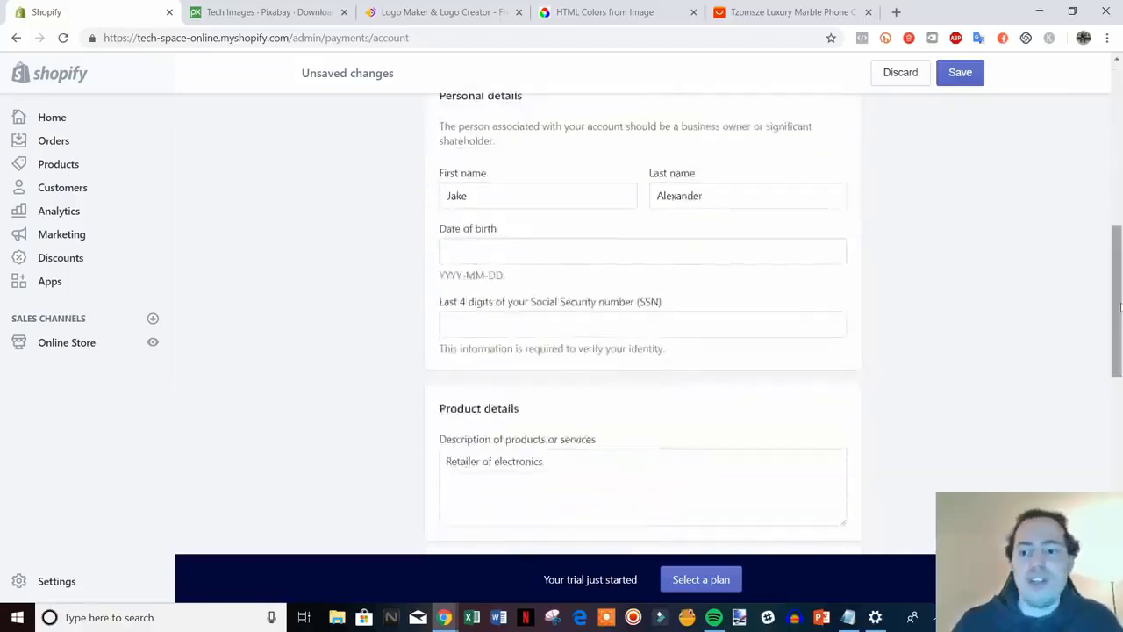
scroll(1033, 396, "up", 4)
scroll(1028, 380, "down", 5)
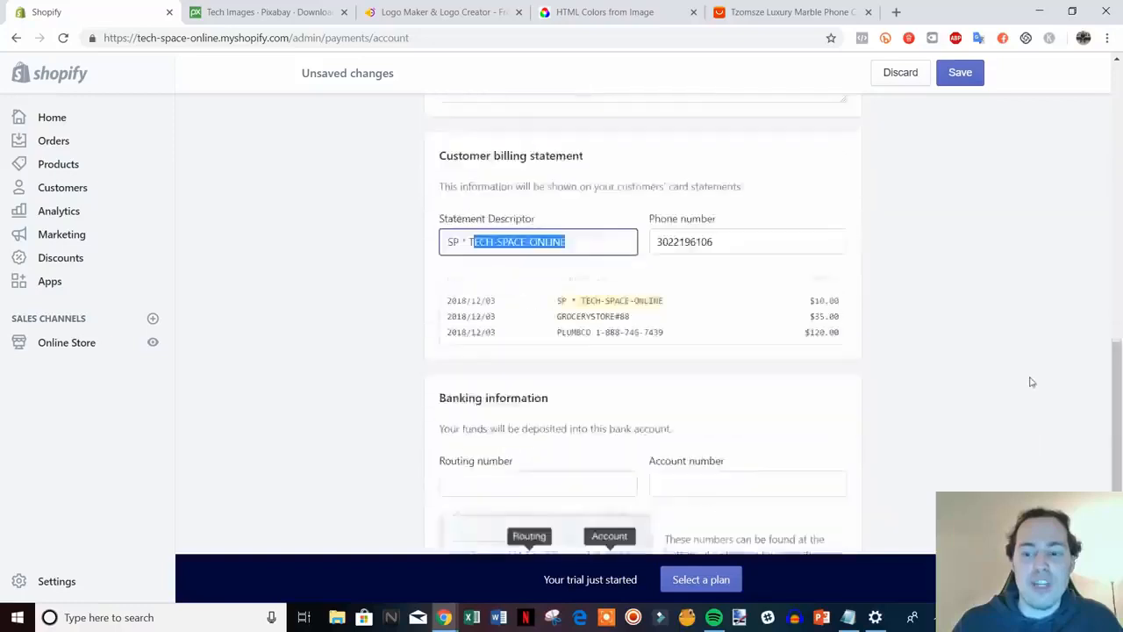
scroll(890, 439, "up", 15)
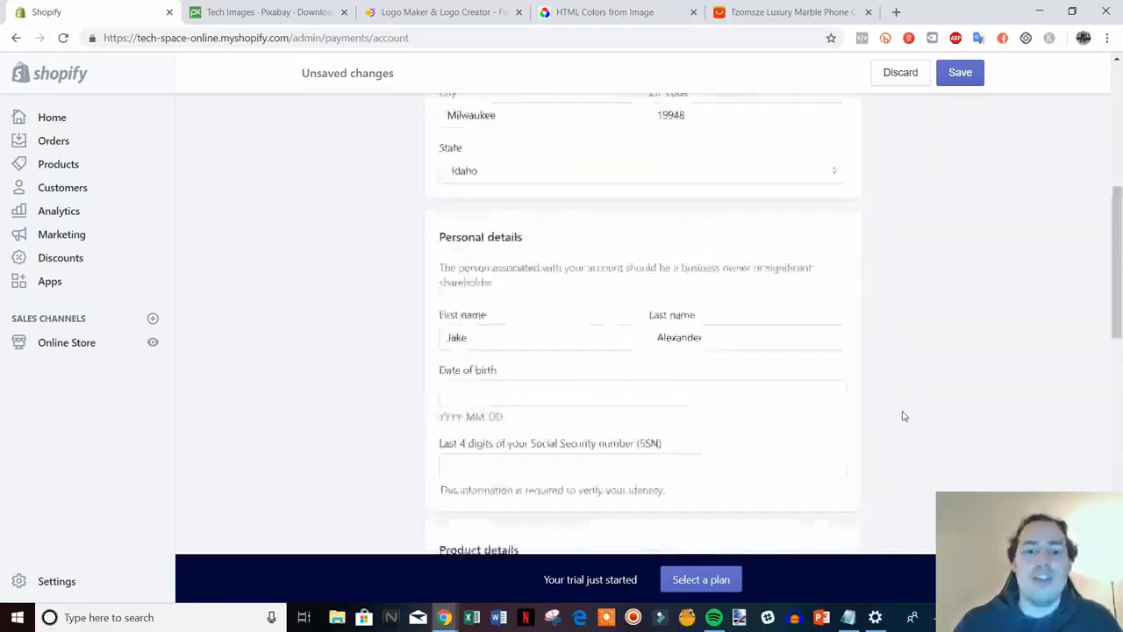
left_click(439, 122)
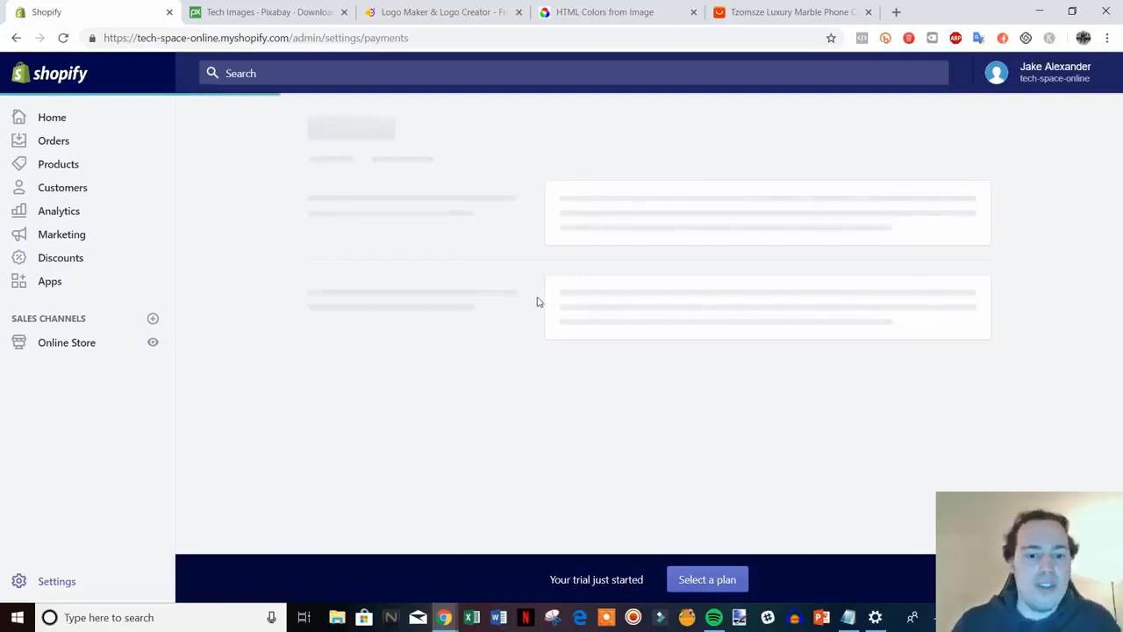
Scroll through the Payment providers page and return to the Settings overview
scroll(488, 354, "down", 5)
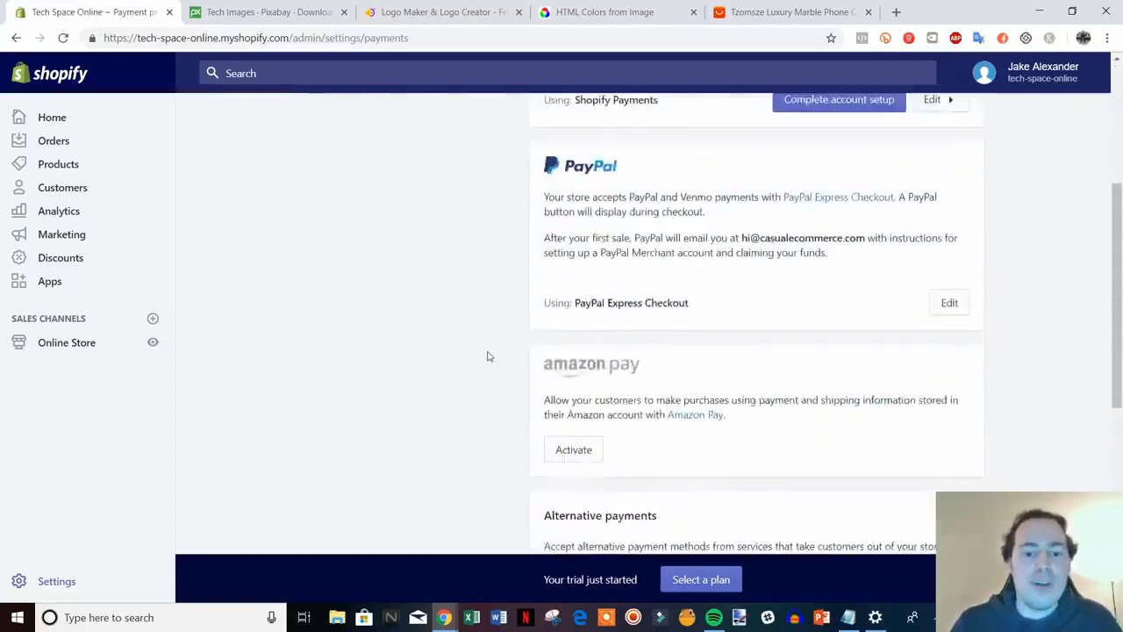
scroll(489, 351, "up", 5)
scroll(518, 342, "down", 4)
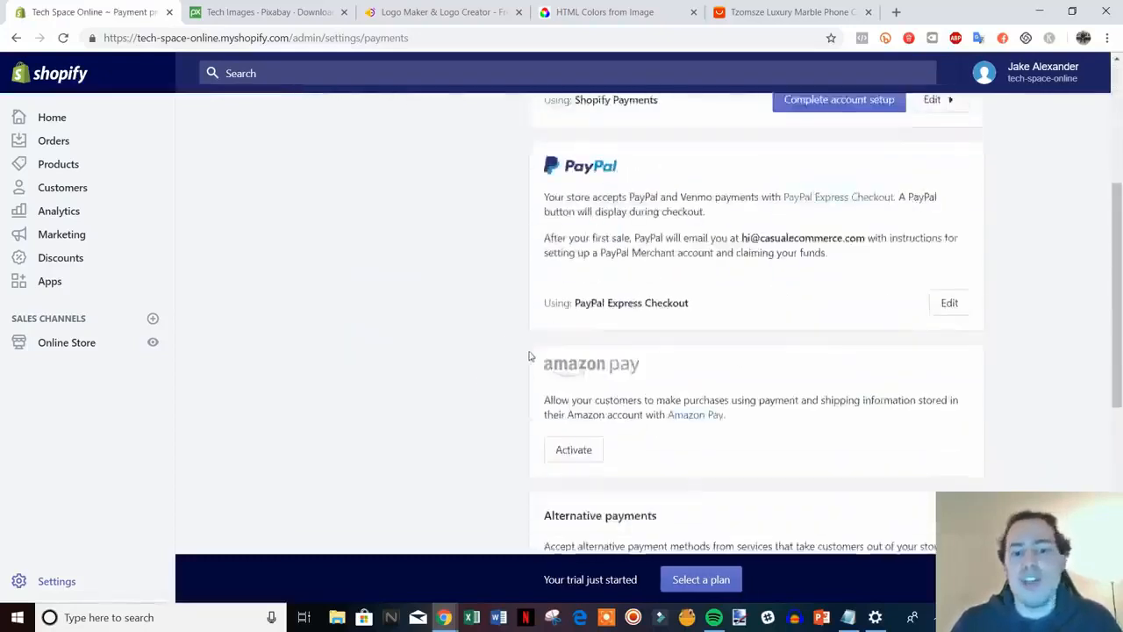
scroll(702, 324, "up", 3)
scroll(538, 353, "down", 6)
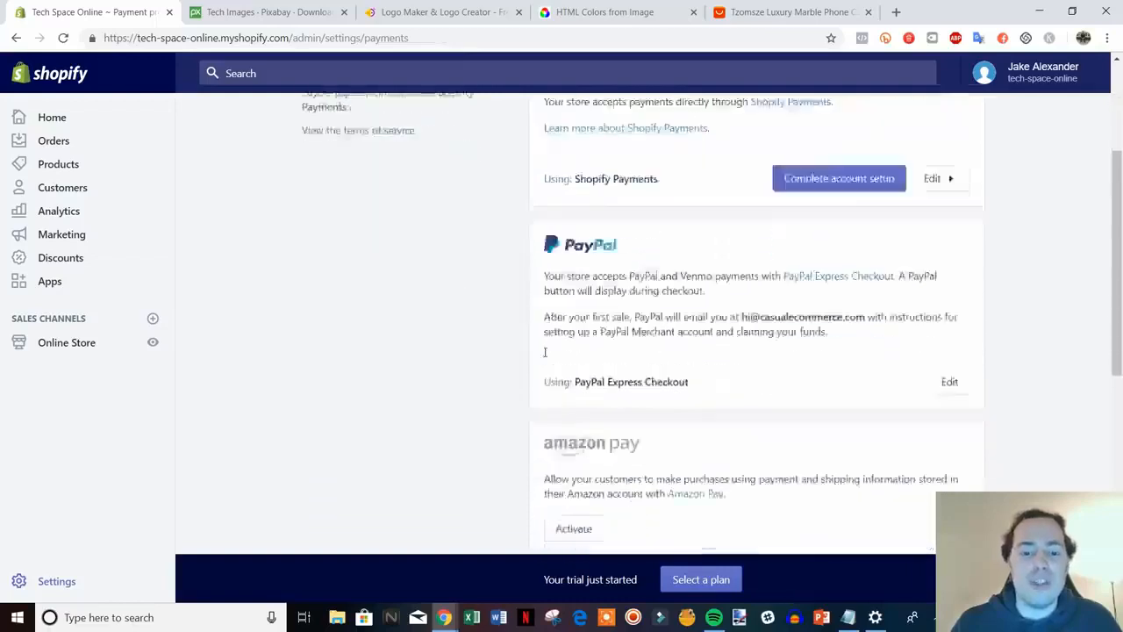
scroll(538, 349, "up", 4)
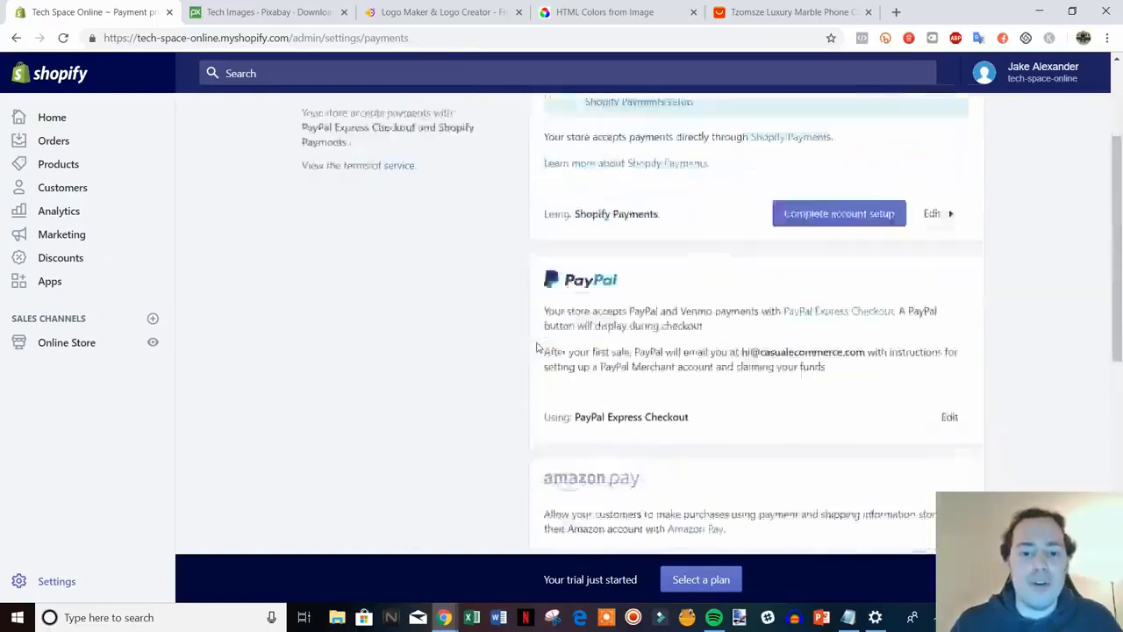
scroll(538, 349, "down", 6)
scroll(538, 348, "up", 10)
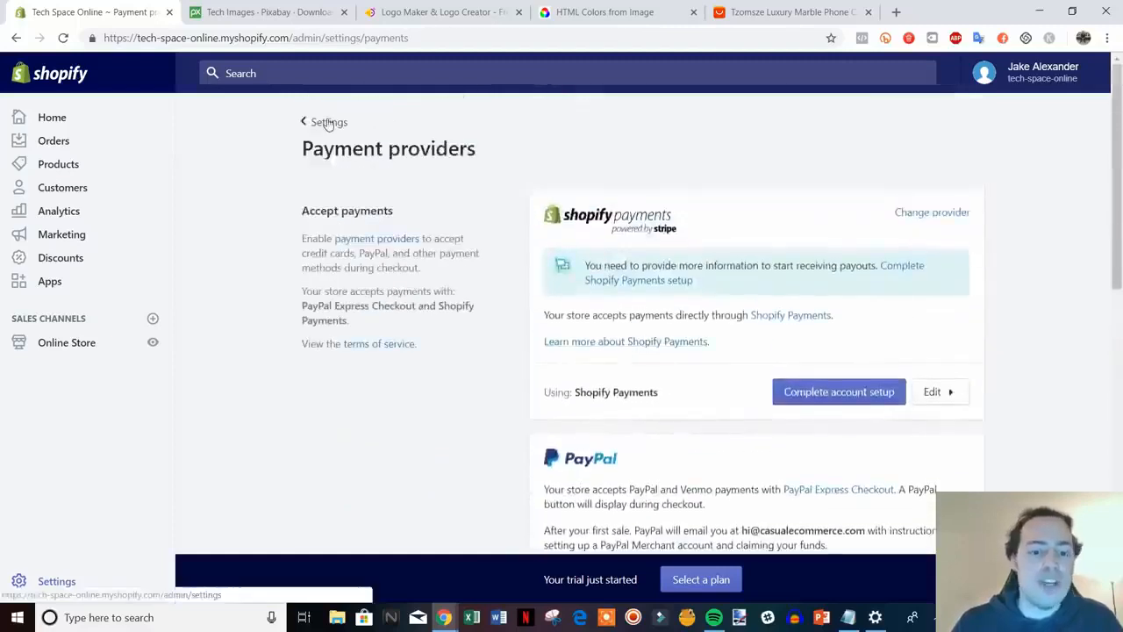
left_click(323, 121)
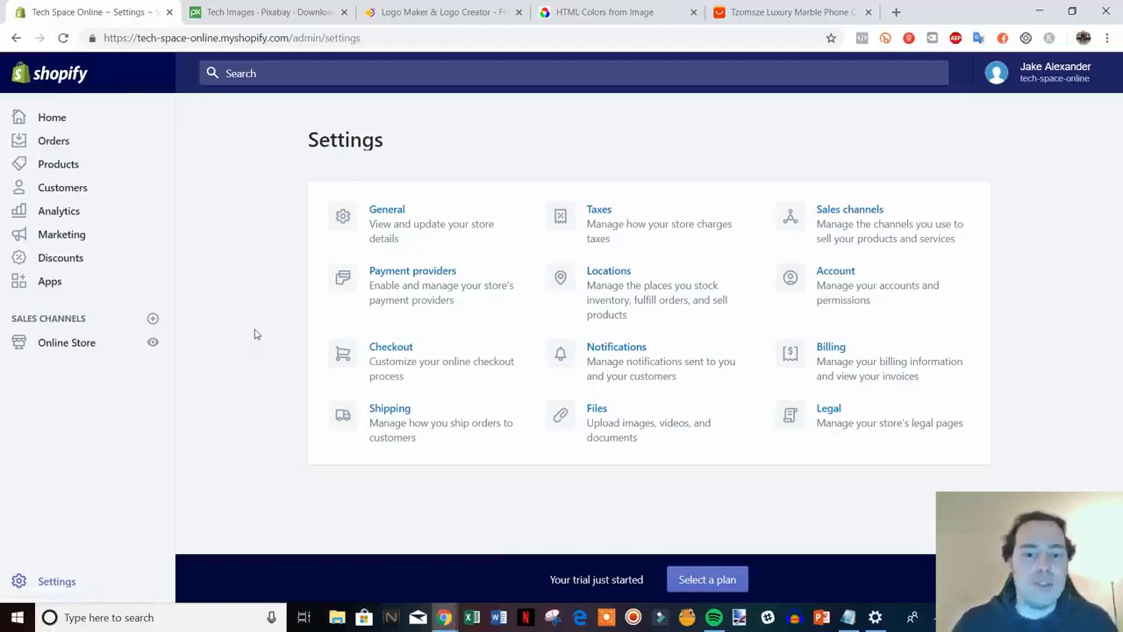
In Checkout settings, make customer accounts optional and require both first and last name
left_click(453, 364)
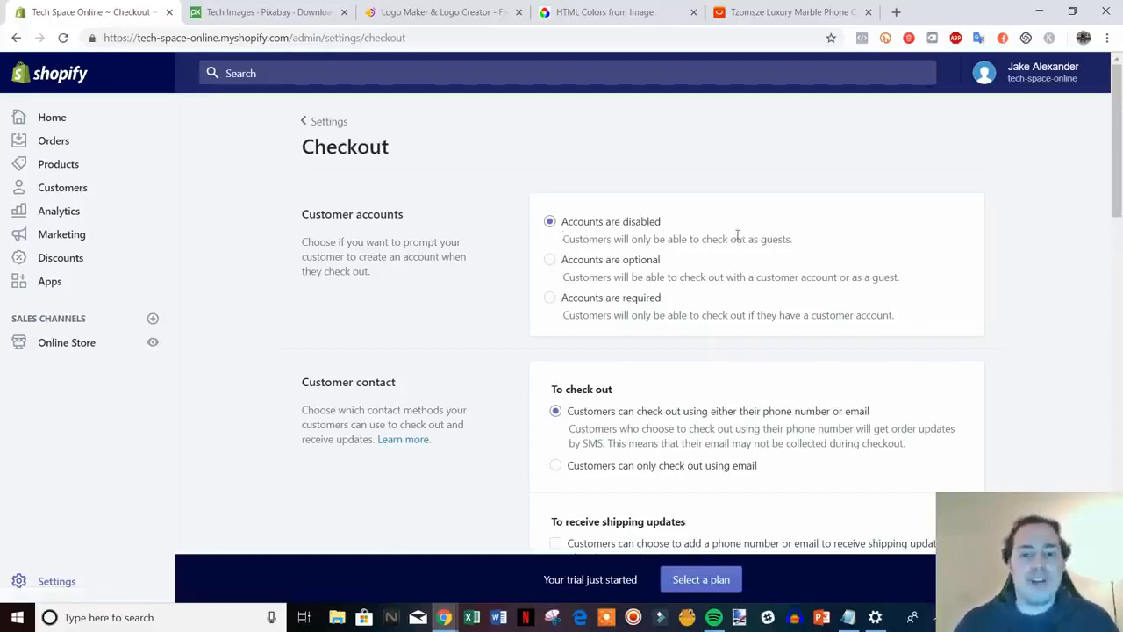
left_click(551, 260)
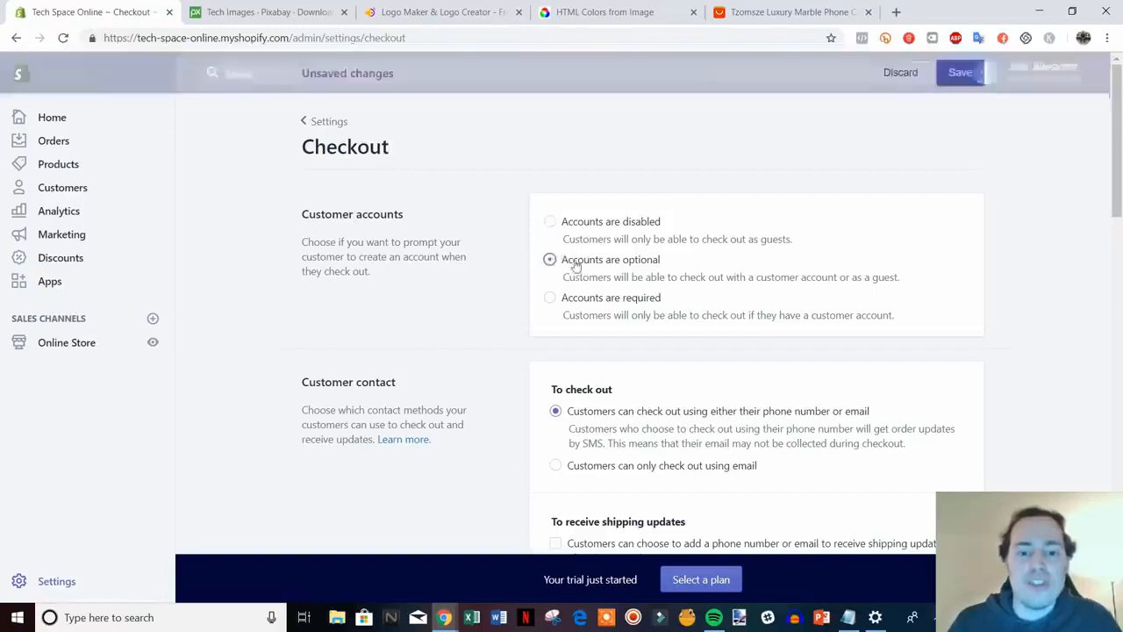
scroll(1013, 326, "down", 2)
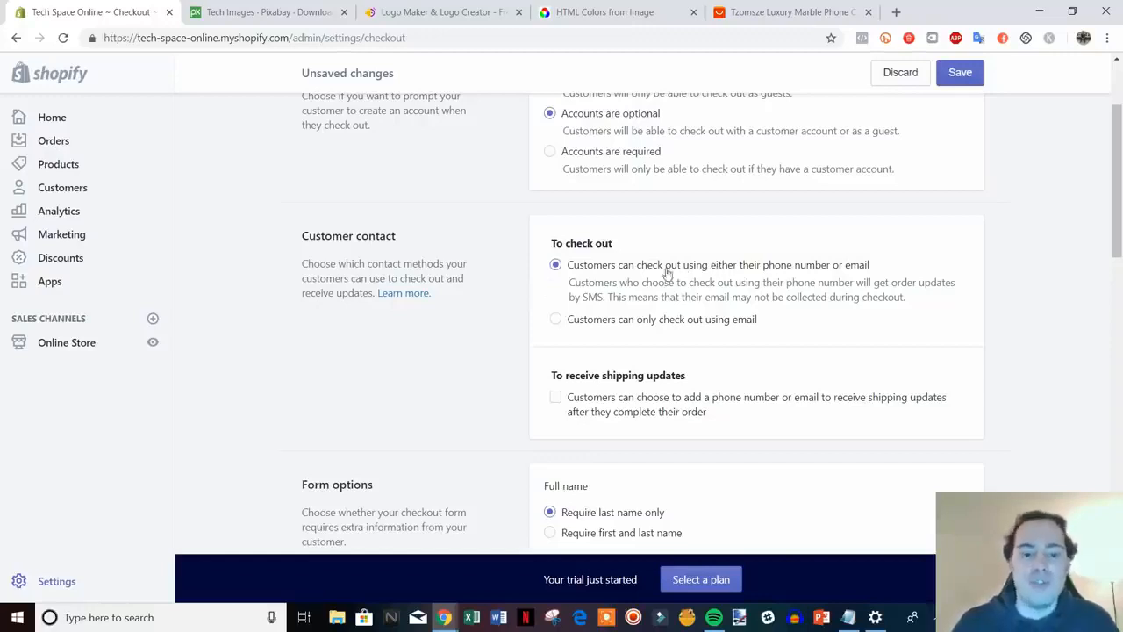
scroll(667, 273, "down", 1)
scroll(787, 239, "down", 1)
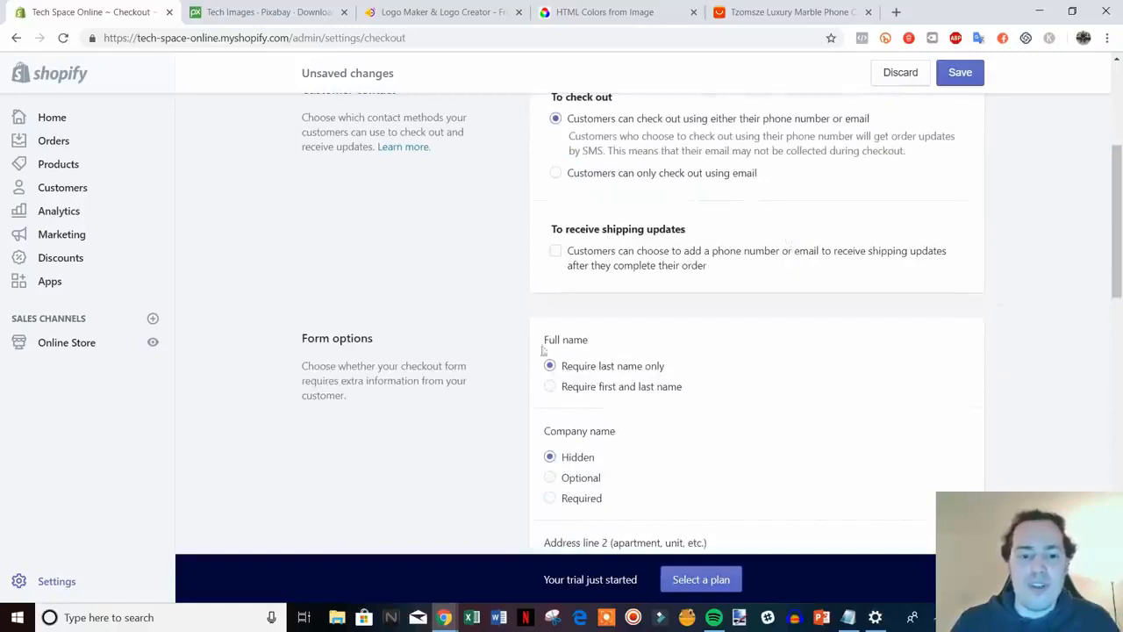
left_click(589, 391)
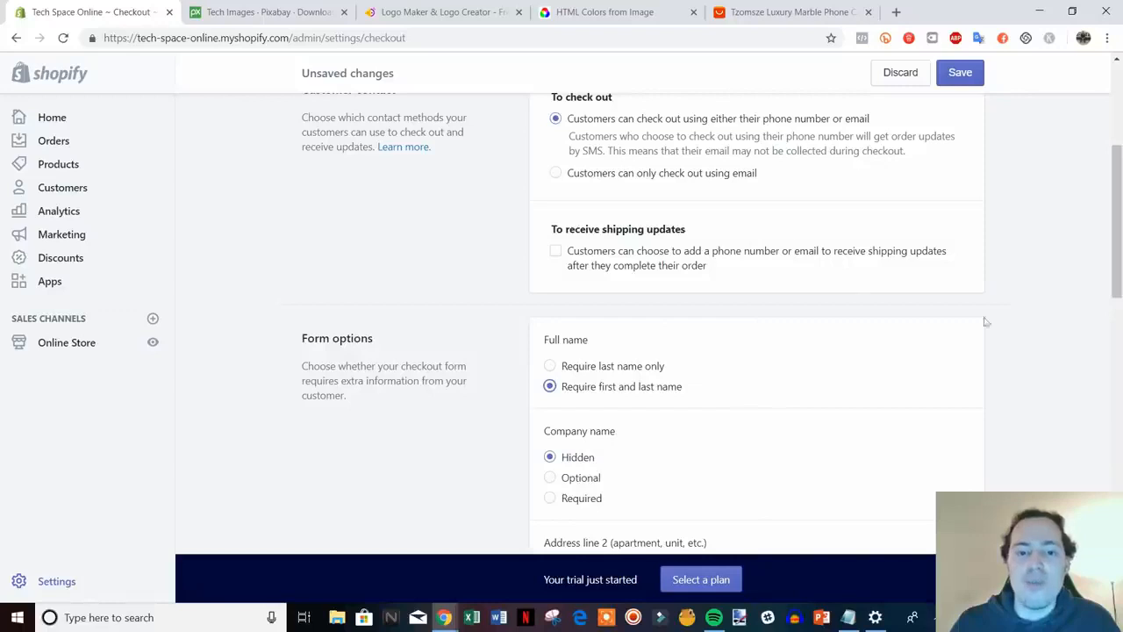
Preselect the email marketing sign-up option and save the checkout settings
scroll(1013, 340, "down", 1)
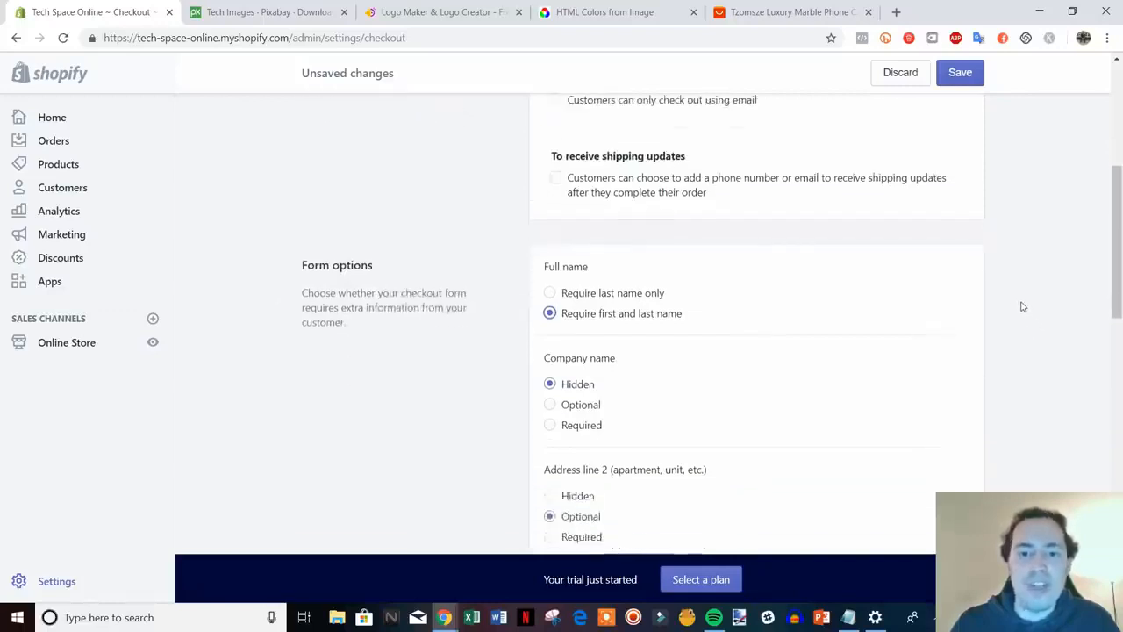
scroll(1004, 293, "down", 1)
scroll(827, 229, "up", 1)
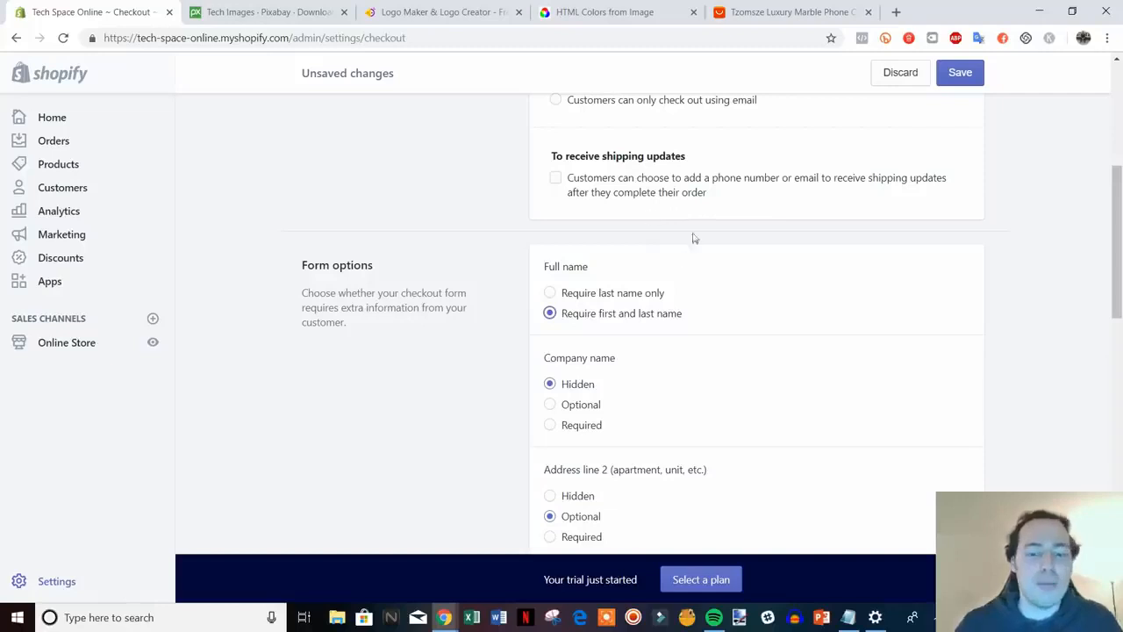
scroll(693, 238, "down", 2)
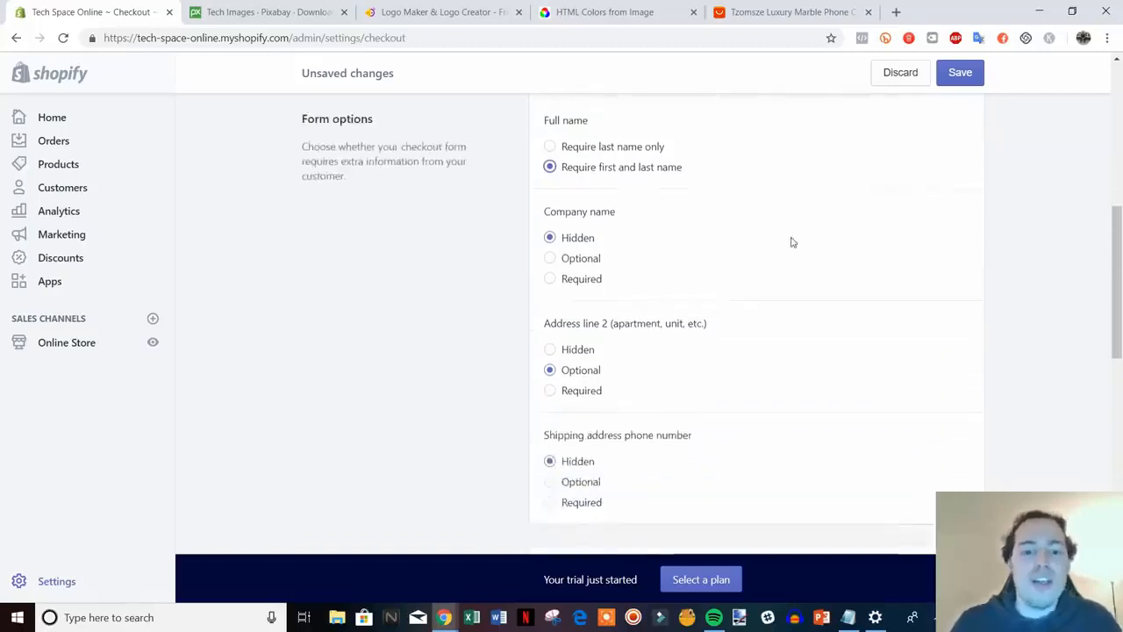
scroll(606, 228, "down", 4)
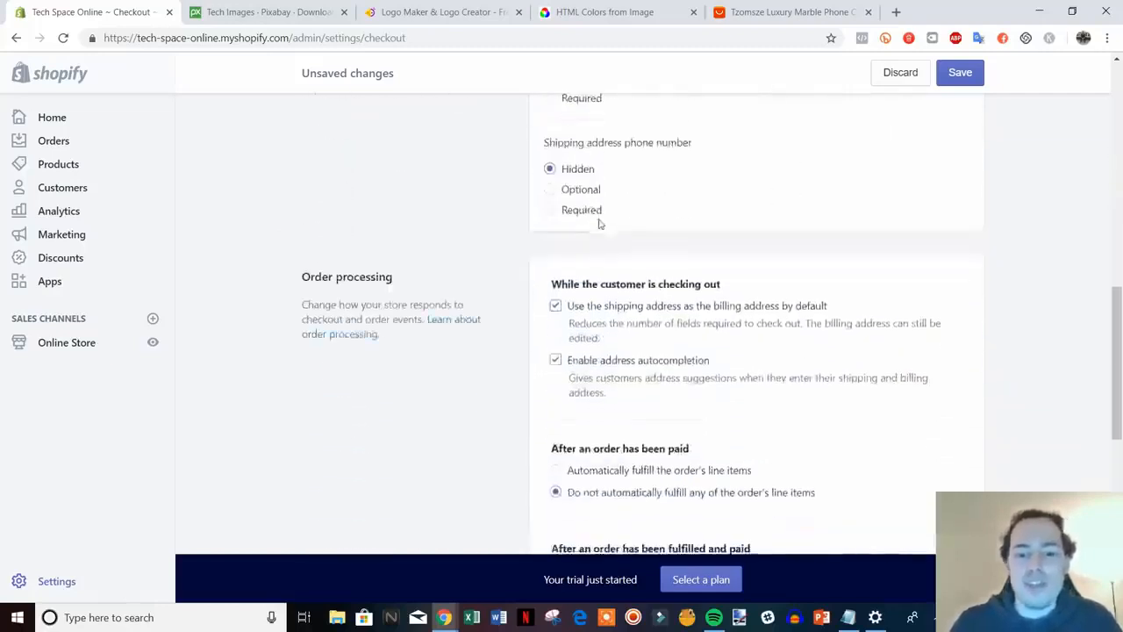
scroll(614, 233, "down", 1)
scroll(700, 290, "down", 1)
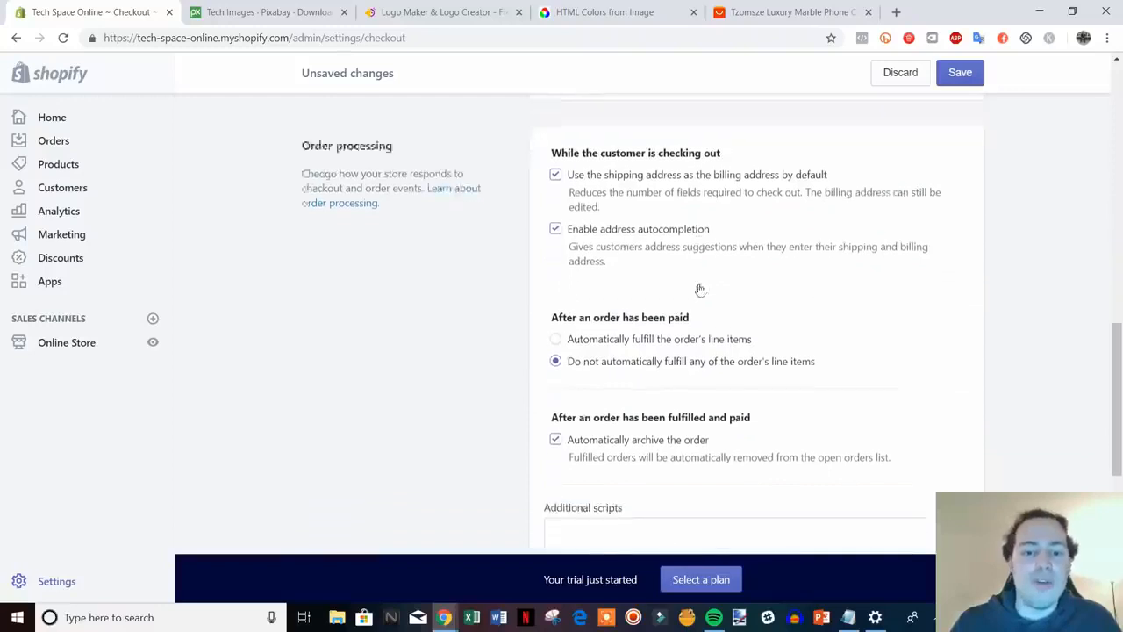
scroll(700, 289, "down", 1)
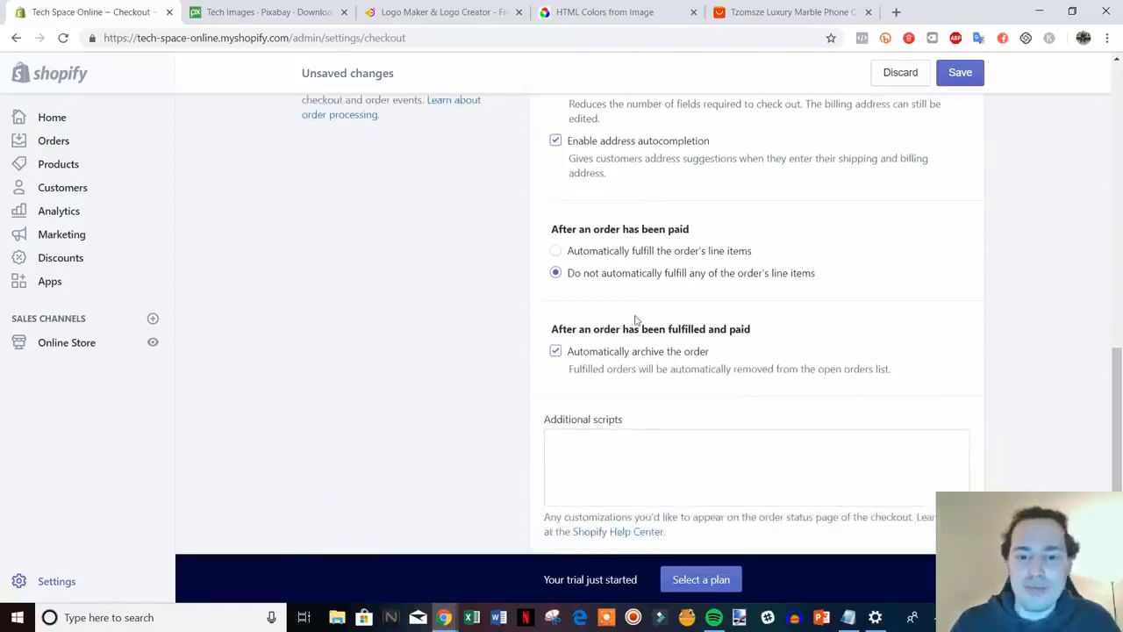
scroll(641, 321, "down", 1)
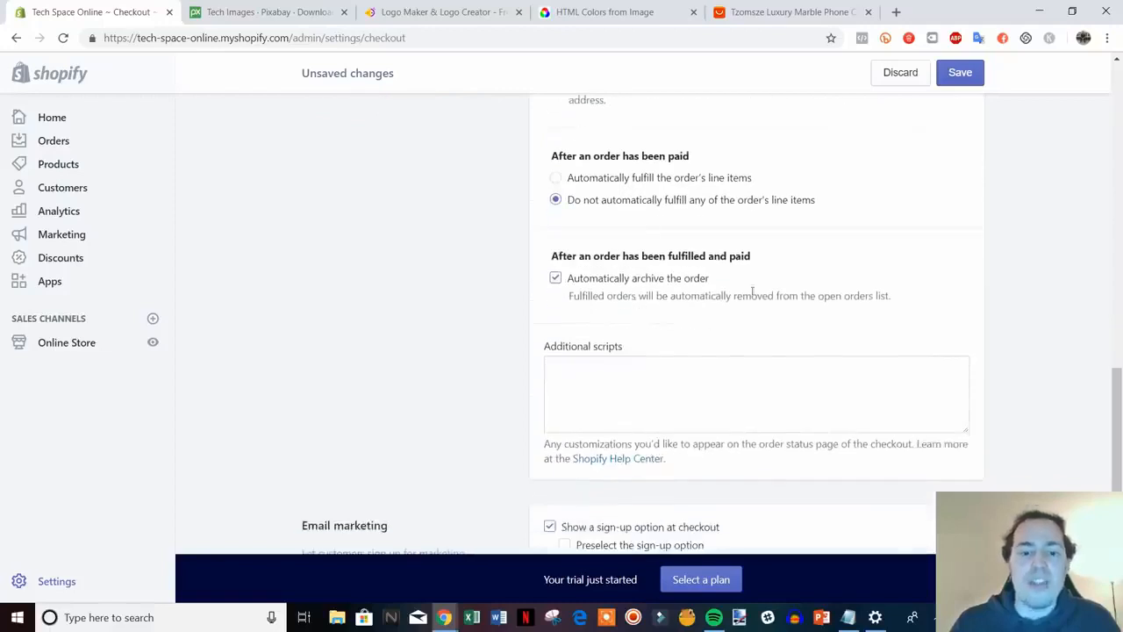
scroll(752, 291, "down", 2)
left_click(649, 230)
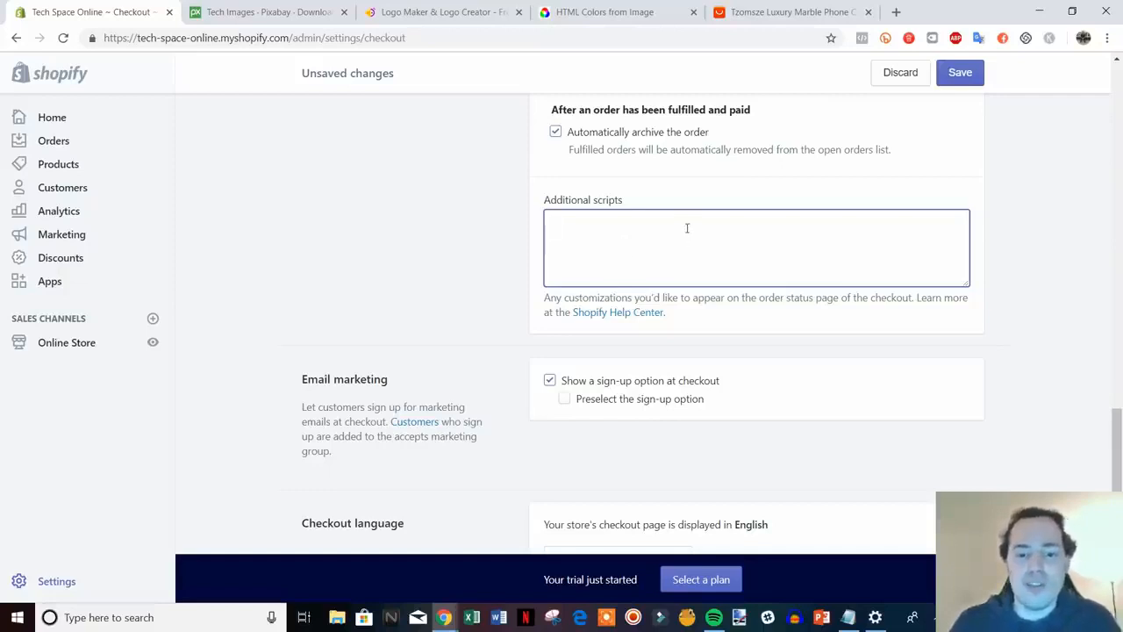
scroll(688, 227, "down", 1)
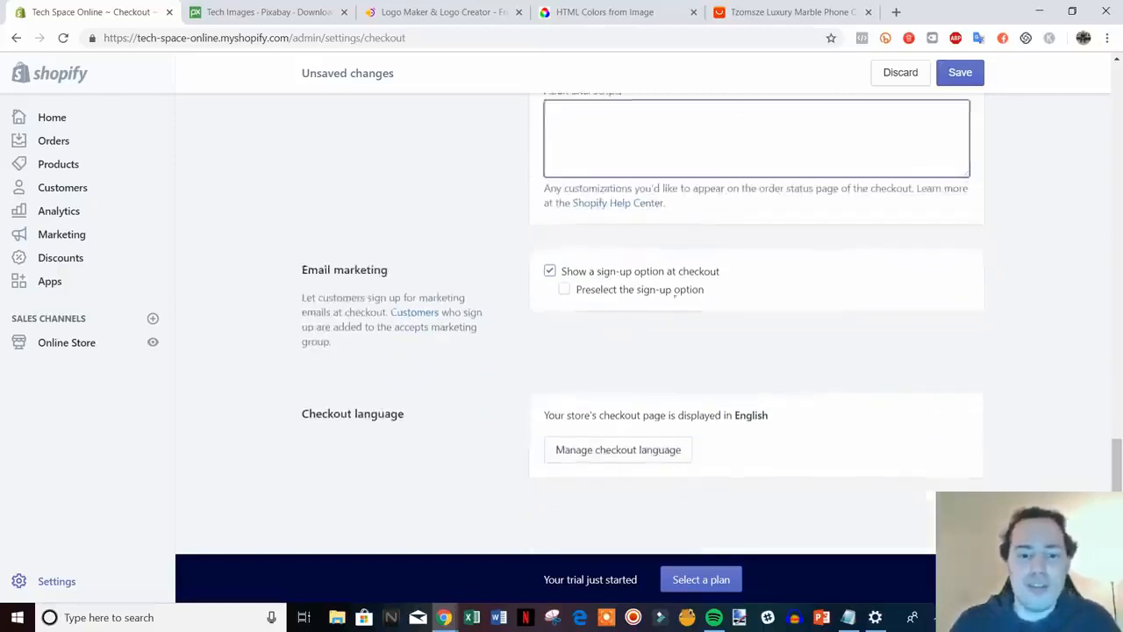
left_click(563, 292)
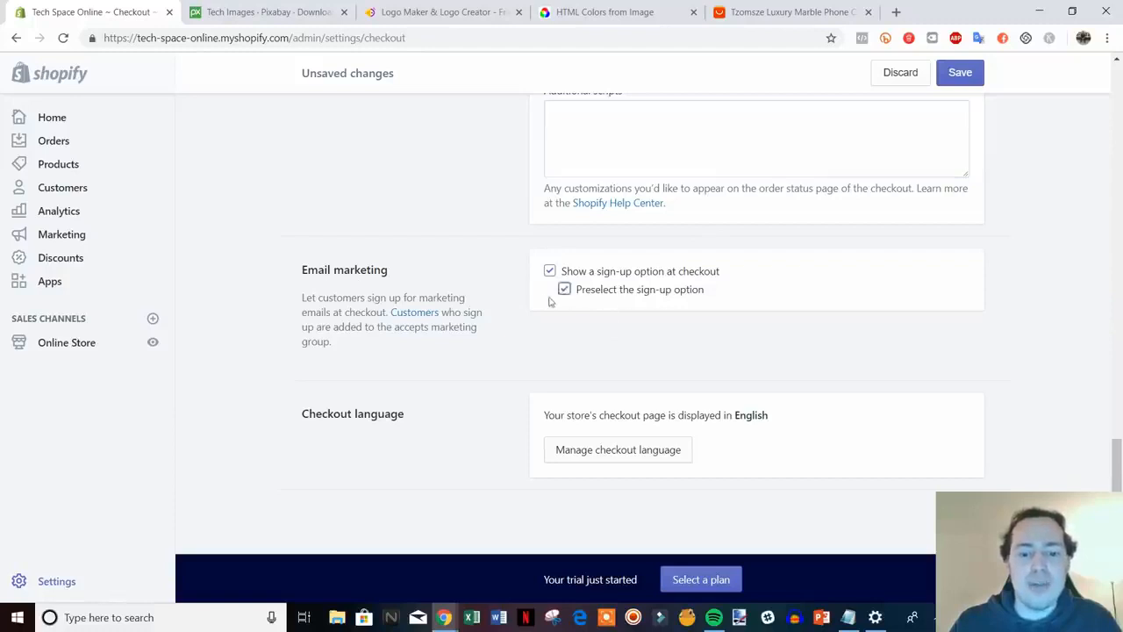
left_click(960, 72)
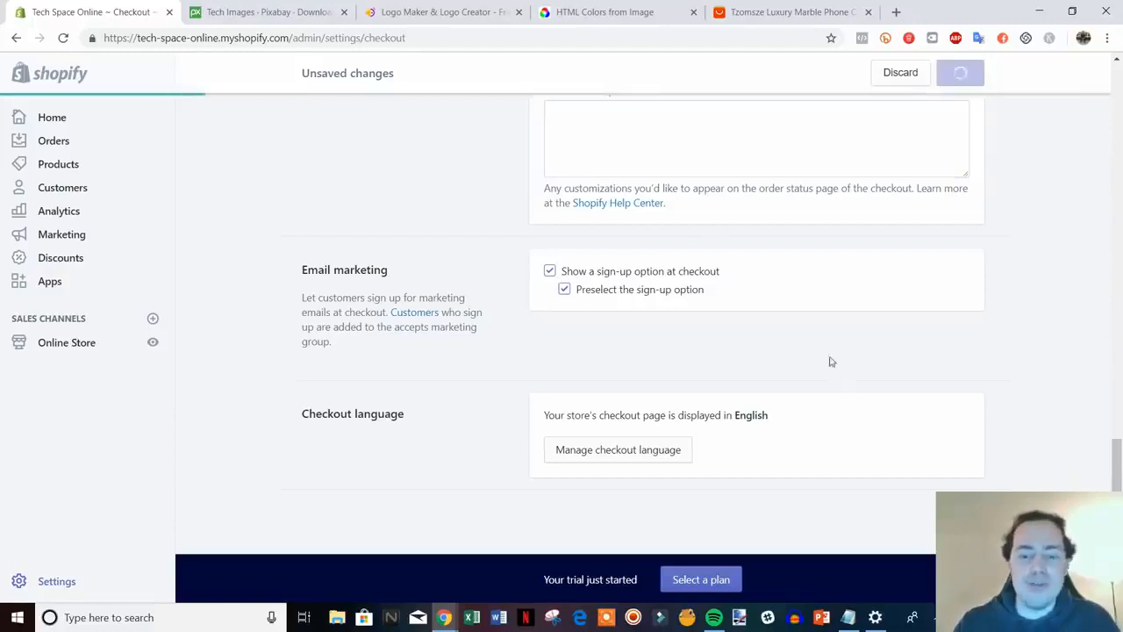
scroll(936, 399, "up", 15)
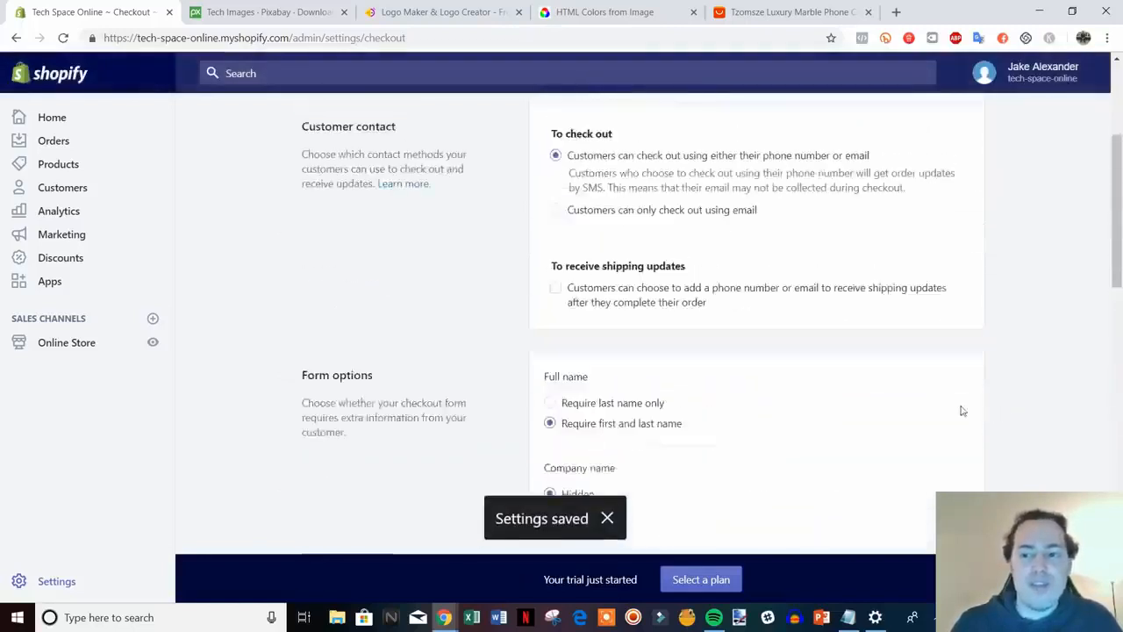
Open Shipping from the Settings overview and review the Domestic and Rest of World zones
left_click(329, 122)
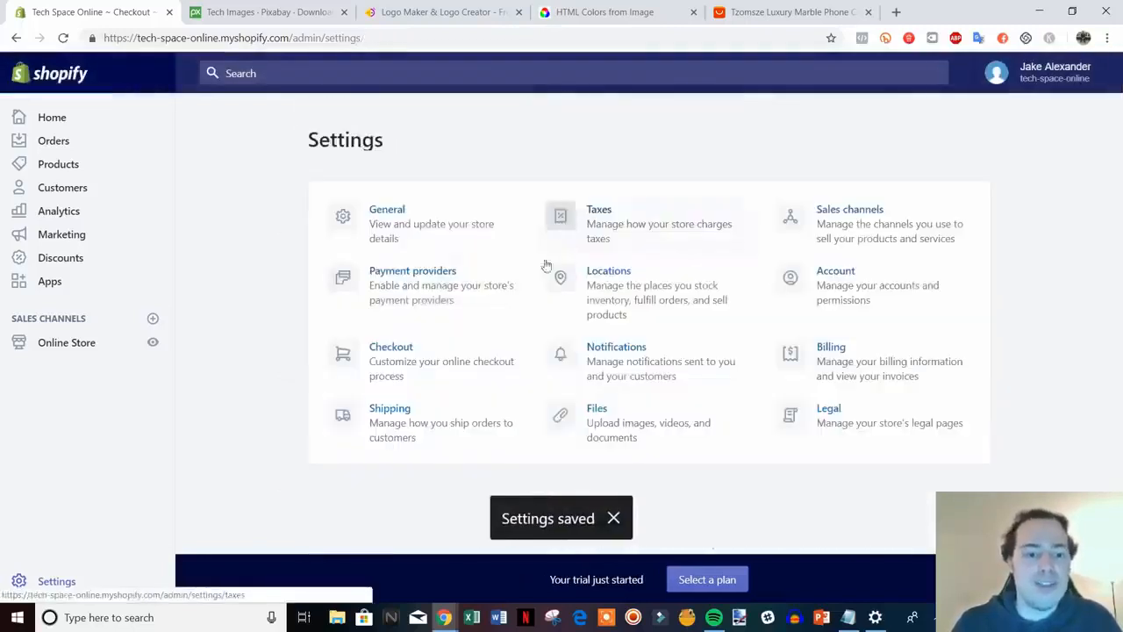
left_click(409, 416)
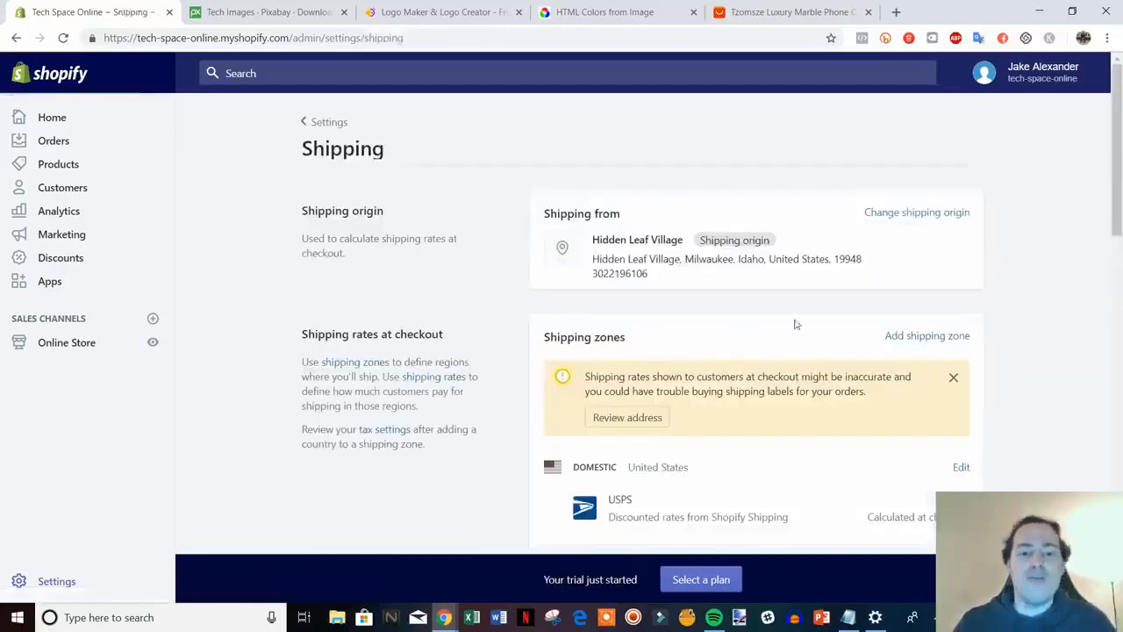
scroll(1060, 289, "down", 2)
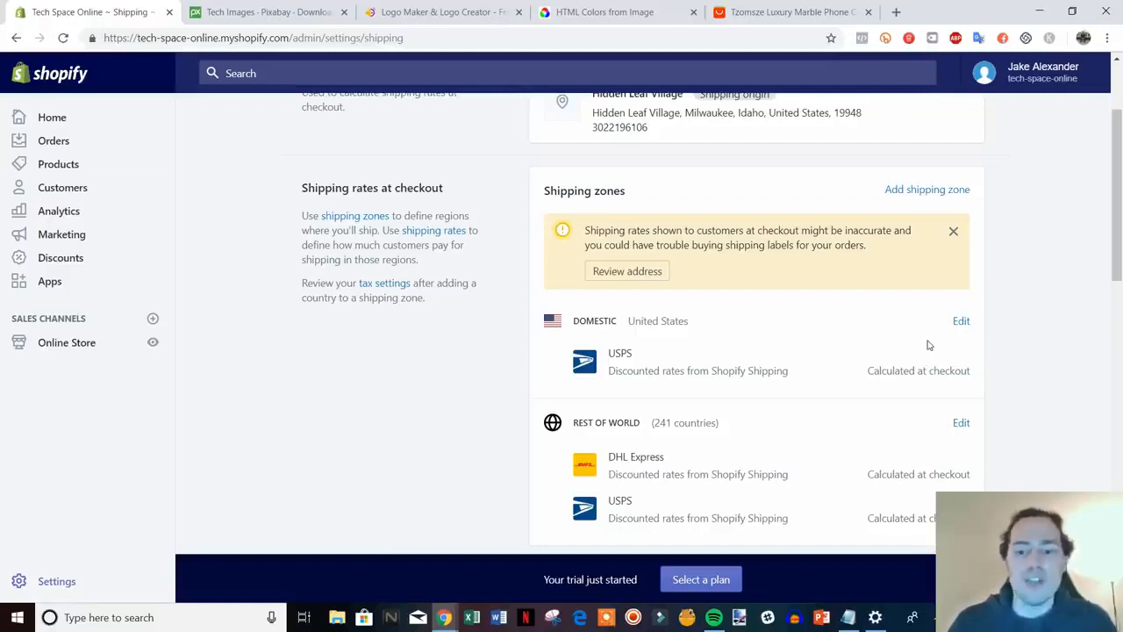
scroll(834, 351, "down", 1)
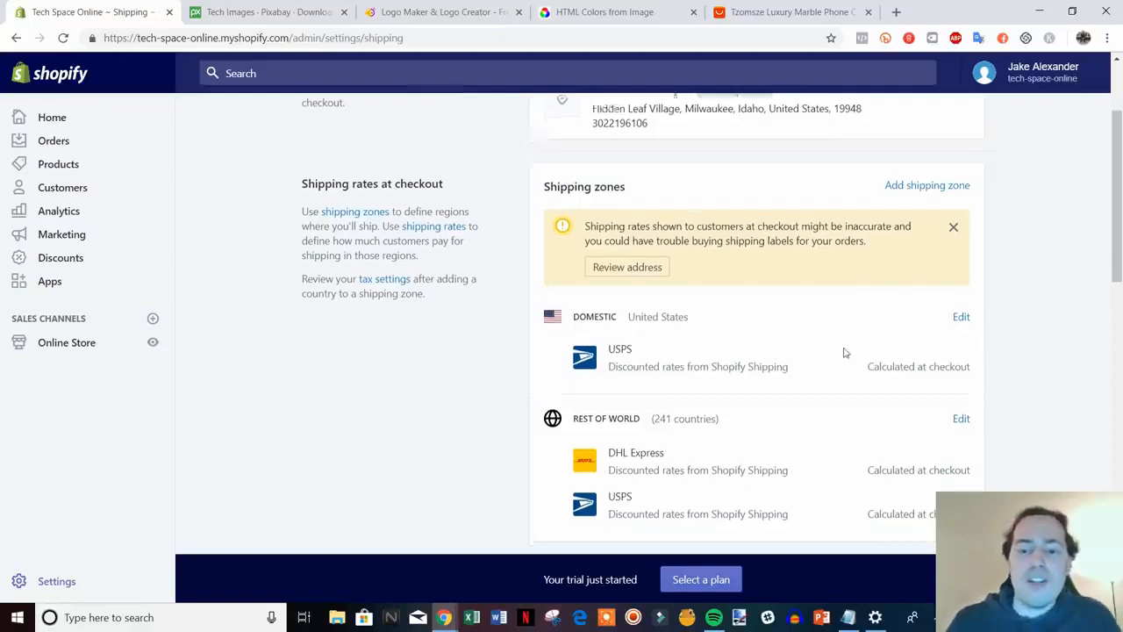
scroll(833, 341, "up", 1)
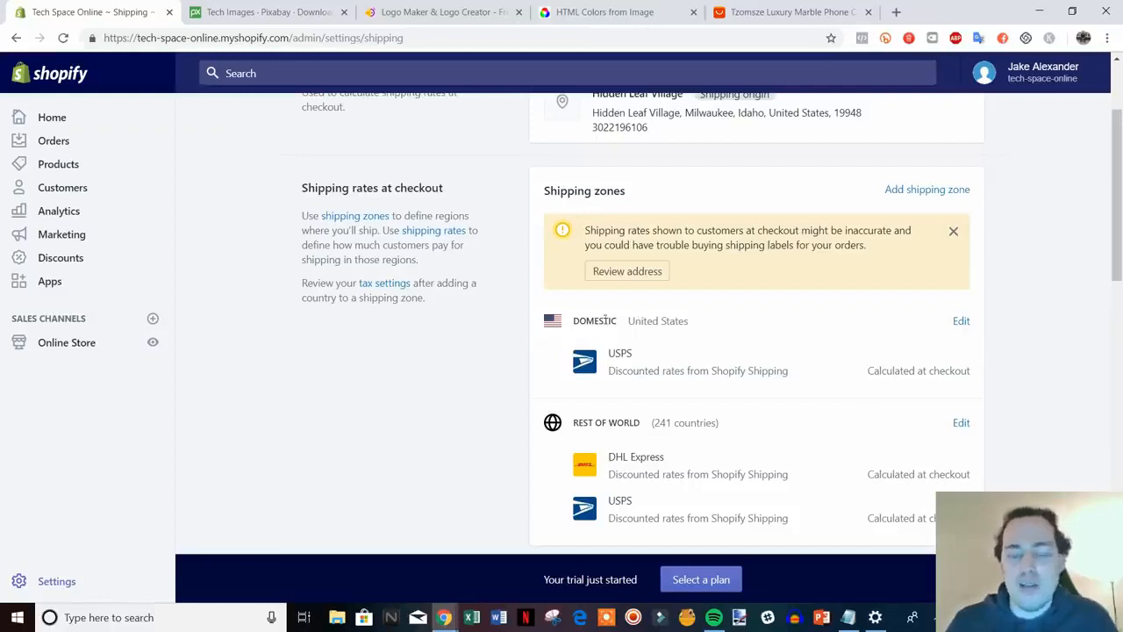
scroll(676, 382, "down", 1)
scroll(673, 412, "up", 1)
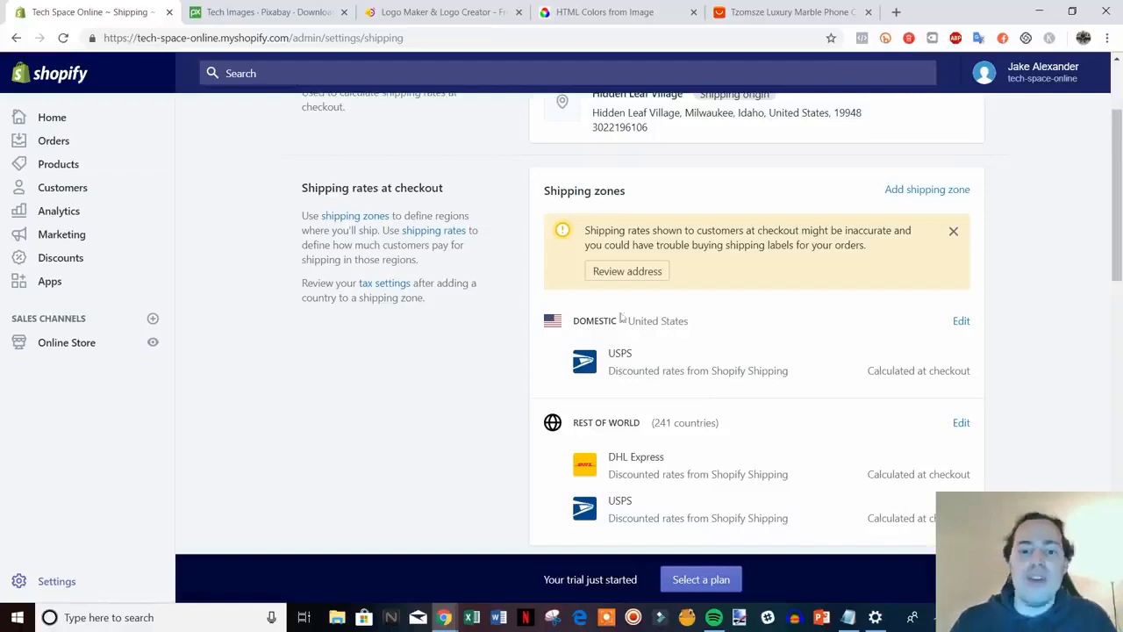
Edit the Domestic shipping zone and start adding a price based rate
left_click(958, 321)
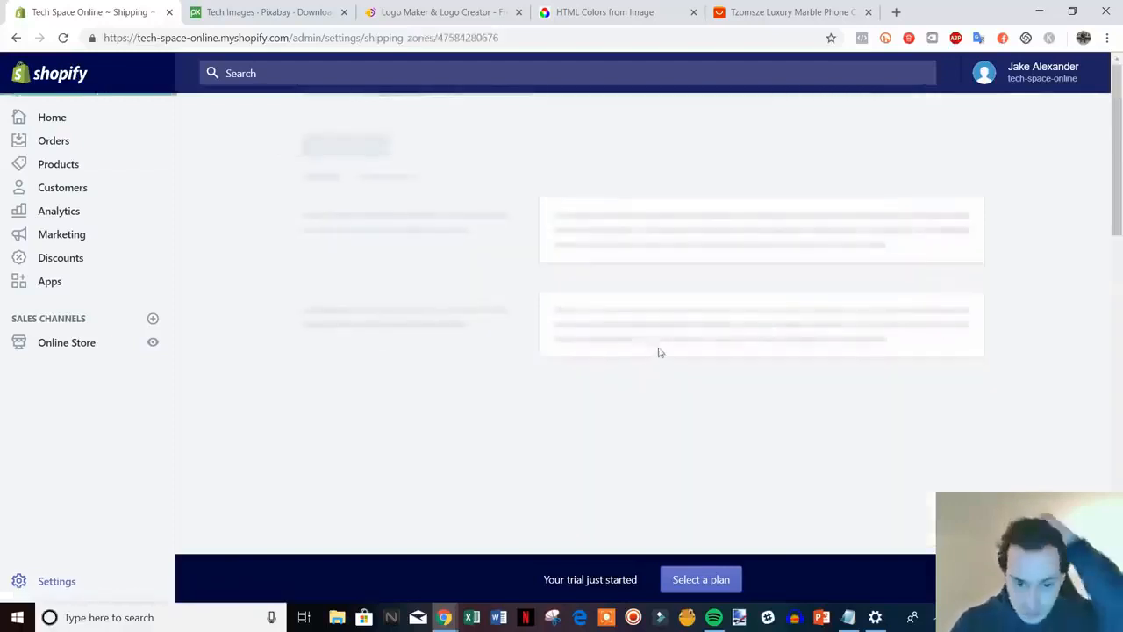
scroll(878, 398, "down", 1)
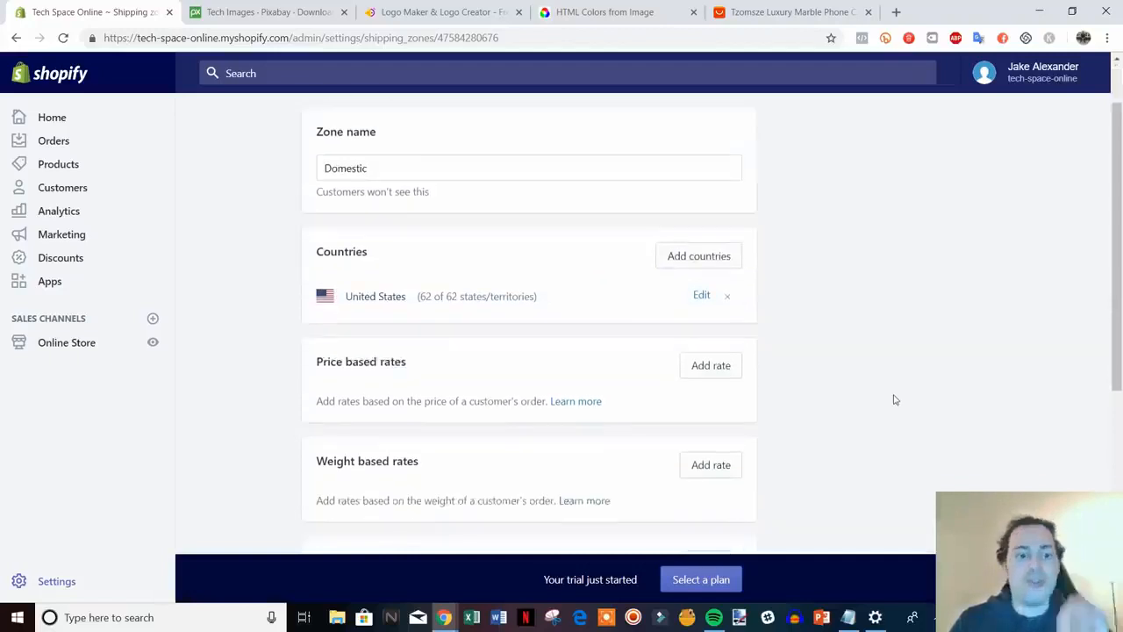
scroll(894, 399, "down", 3)
scroll(886, 388, "up", 1)
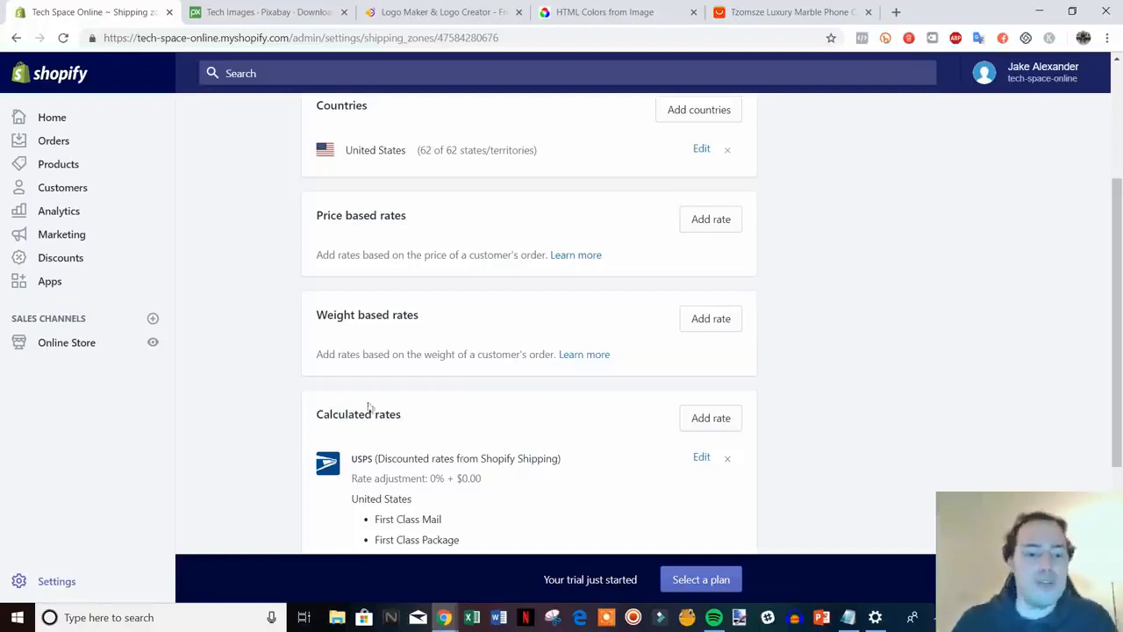
scroll(790, 396, "down", 1)
scroll(790, 397, "up", 2)
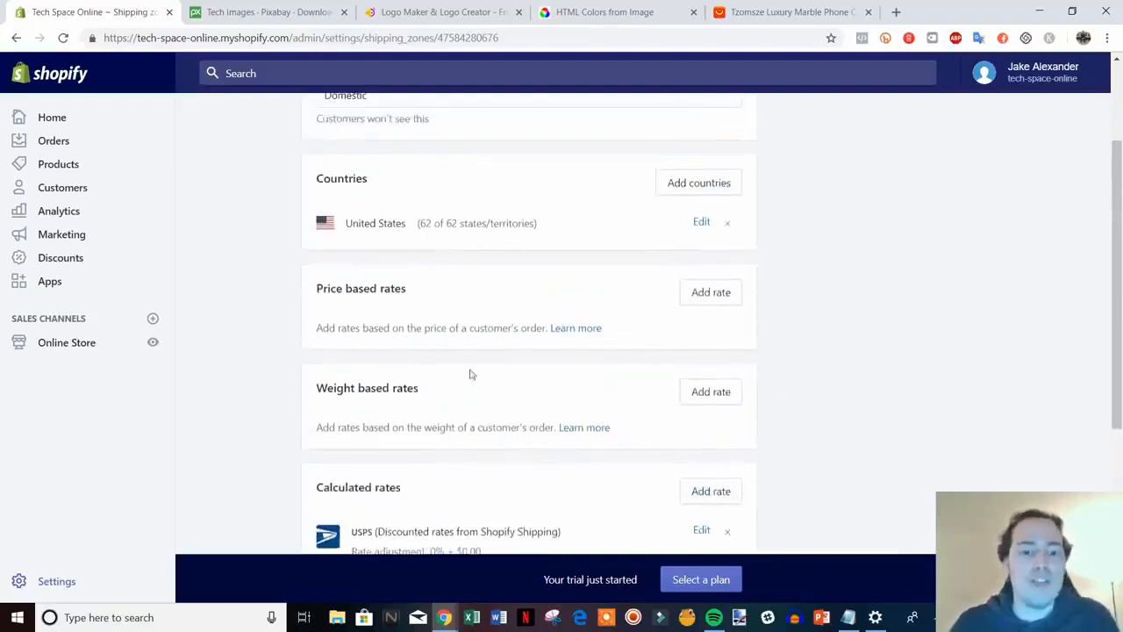
scroll(491, 386, "up", 1)
scroll(471, 366, "up", 1)
scroll(452, 386, "down", 1)
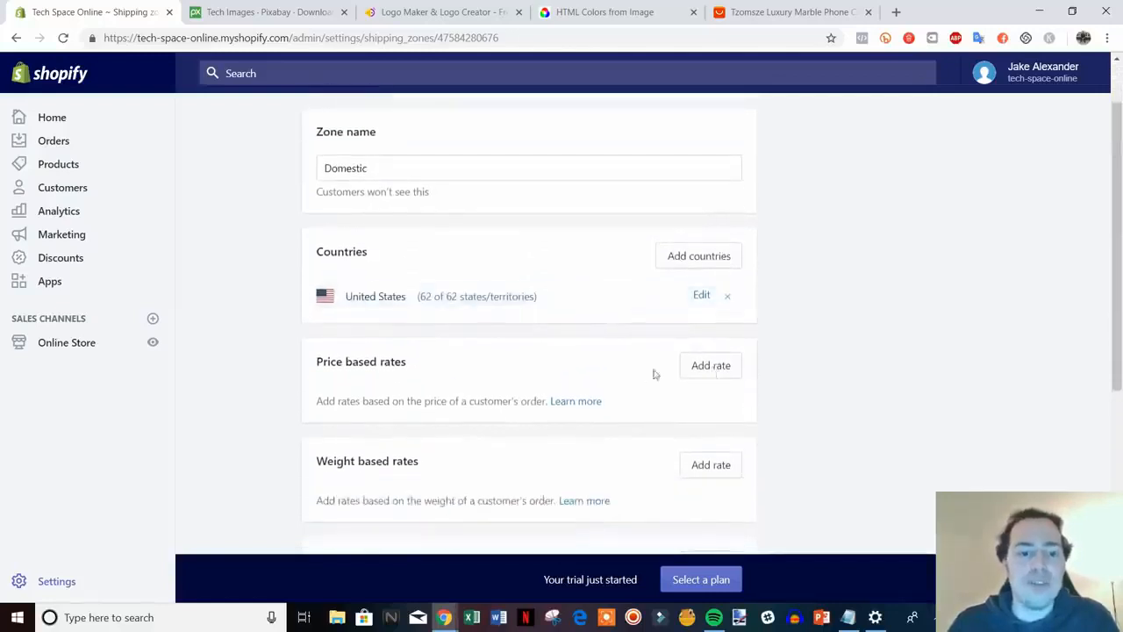
left_click(728, 369)
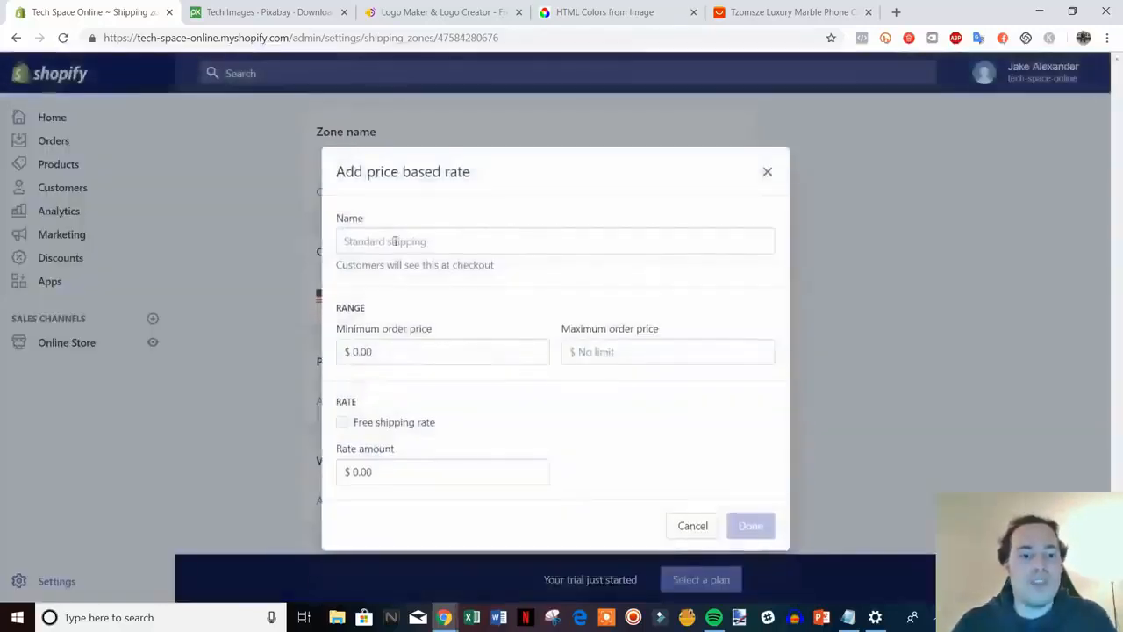
Name the new rate Free Shipping and try a 50 minimum order price
left_click(466, 249)
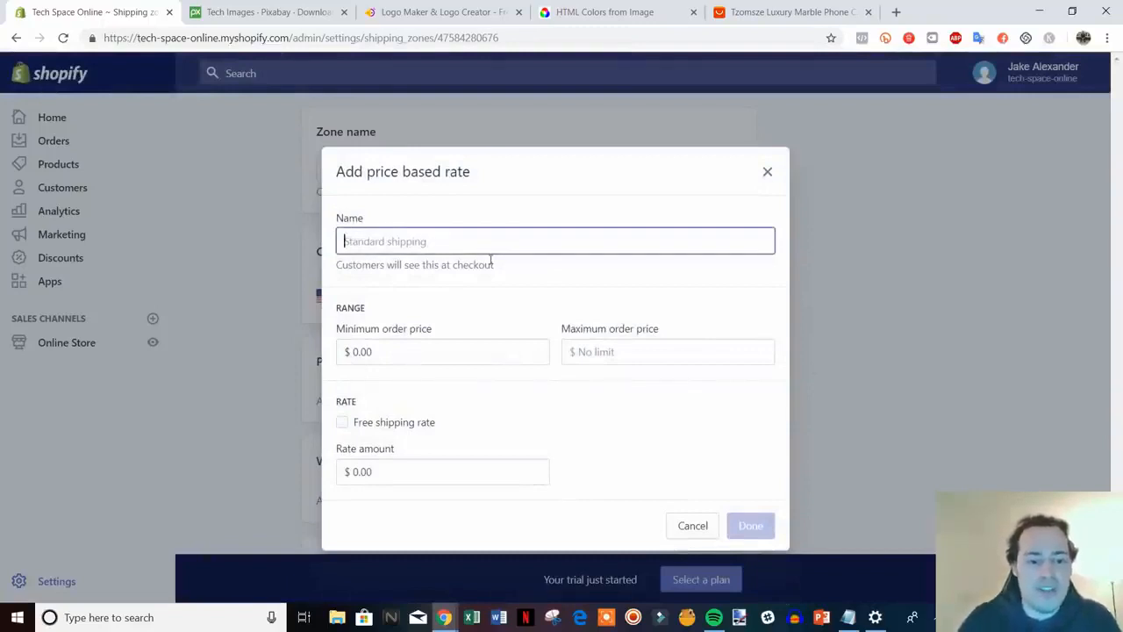
type("Free Shipping")
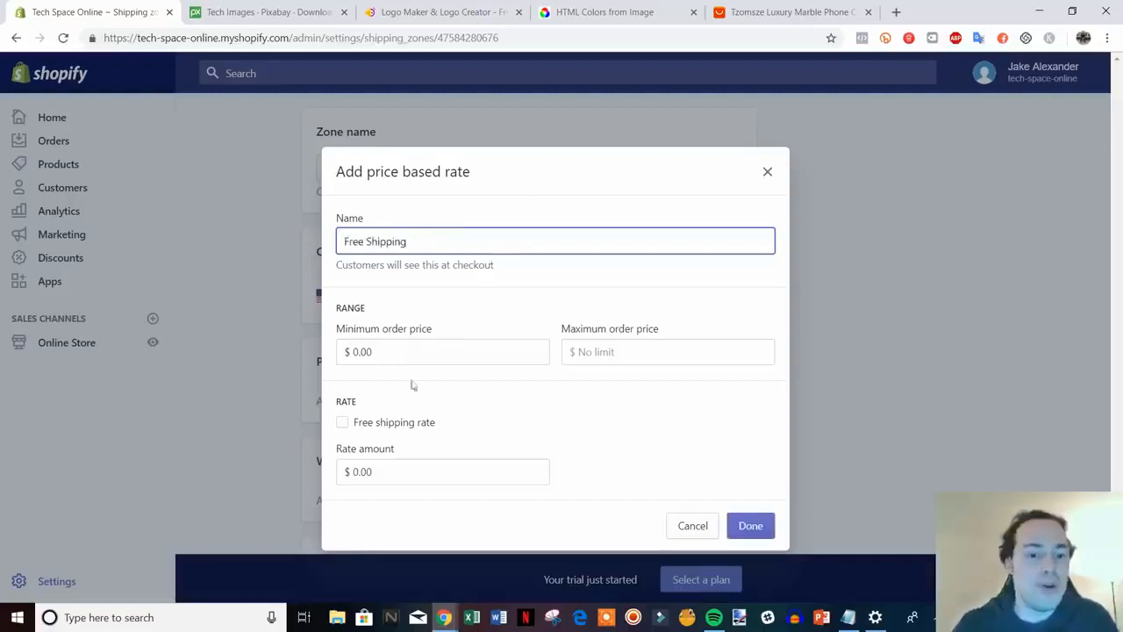
left_click(377, 426)
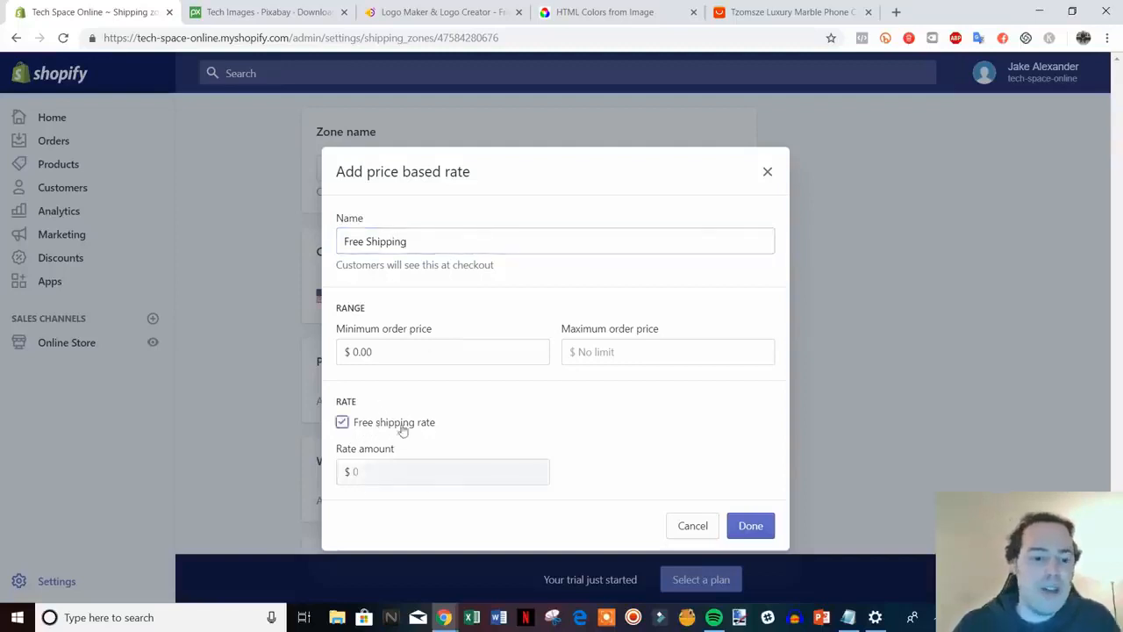
left_click(342, 423)
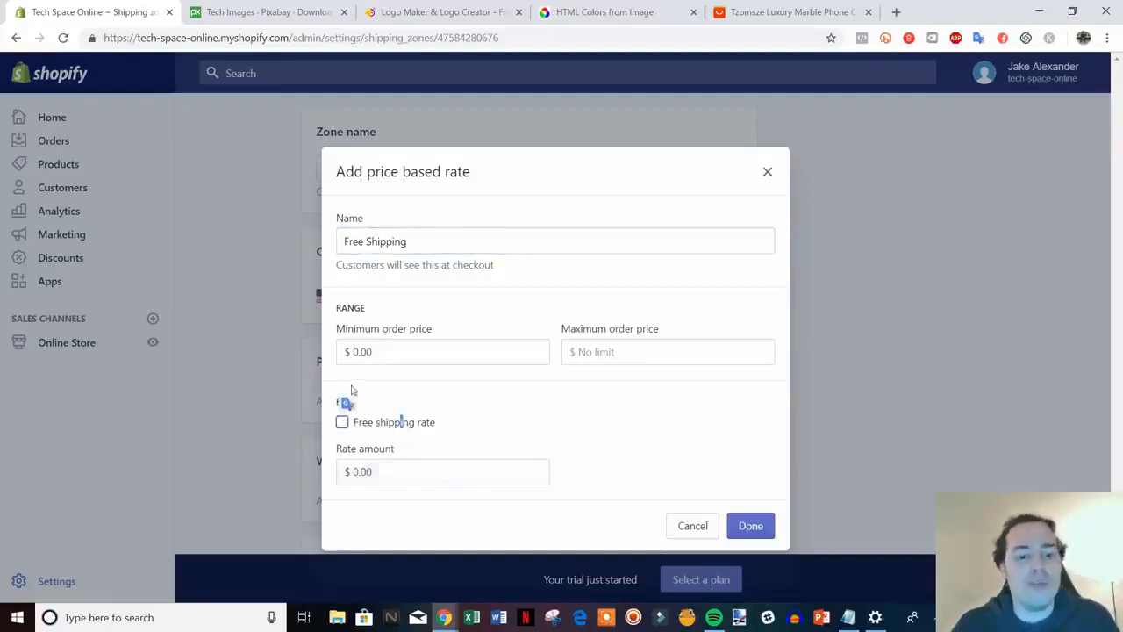
left_click_drag(365, 247, 344, 246)
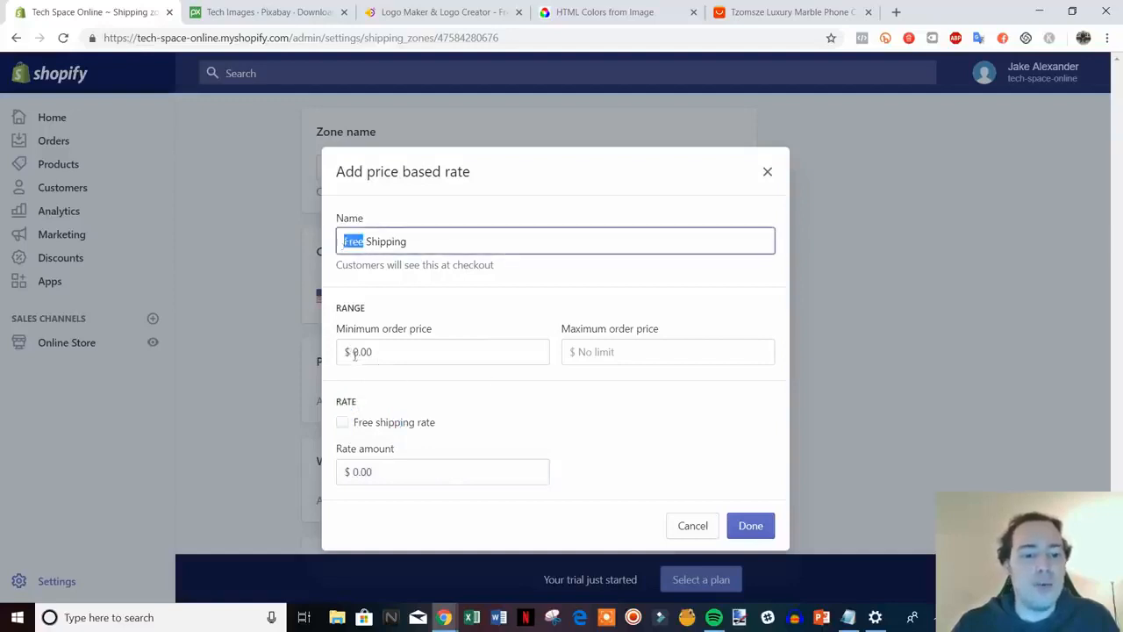
left_click_drag(356, 353, 384, 354)
type("50")
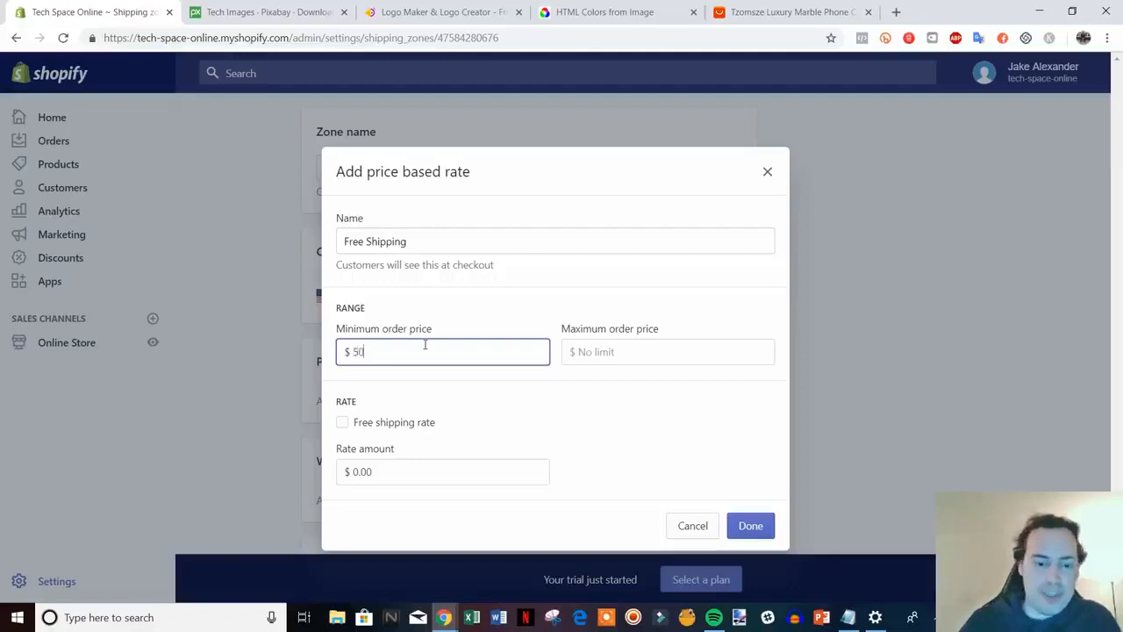
left_click(651, 381)
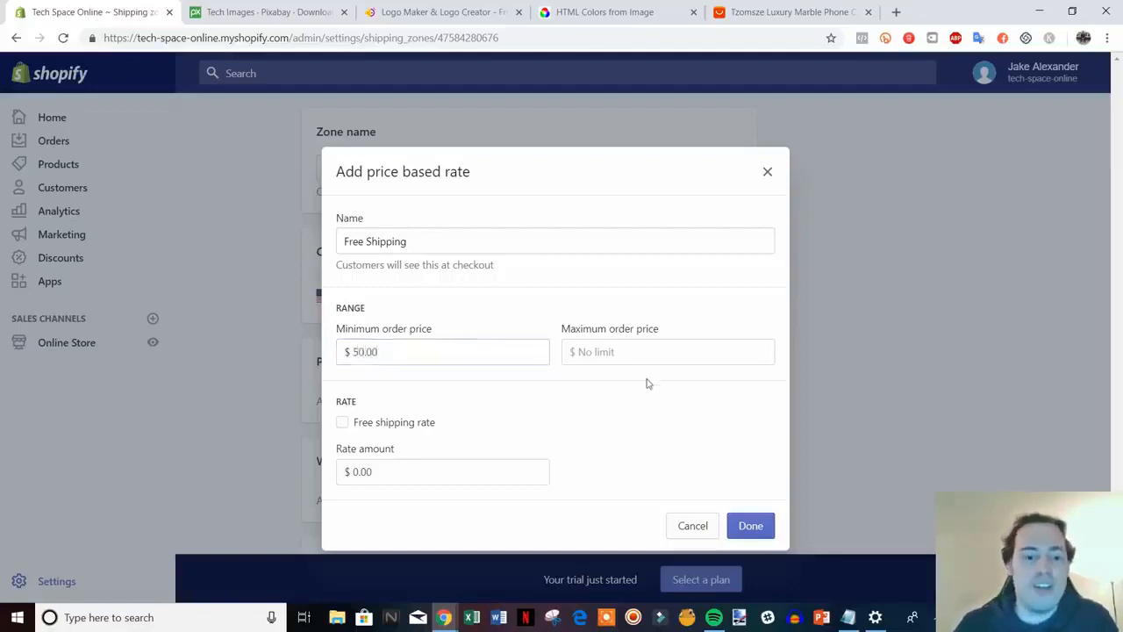
Change the rate conditions to a 0 minimum, 50.00 maximum and 5 price
left_click(594, 354)
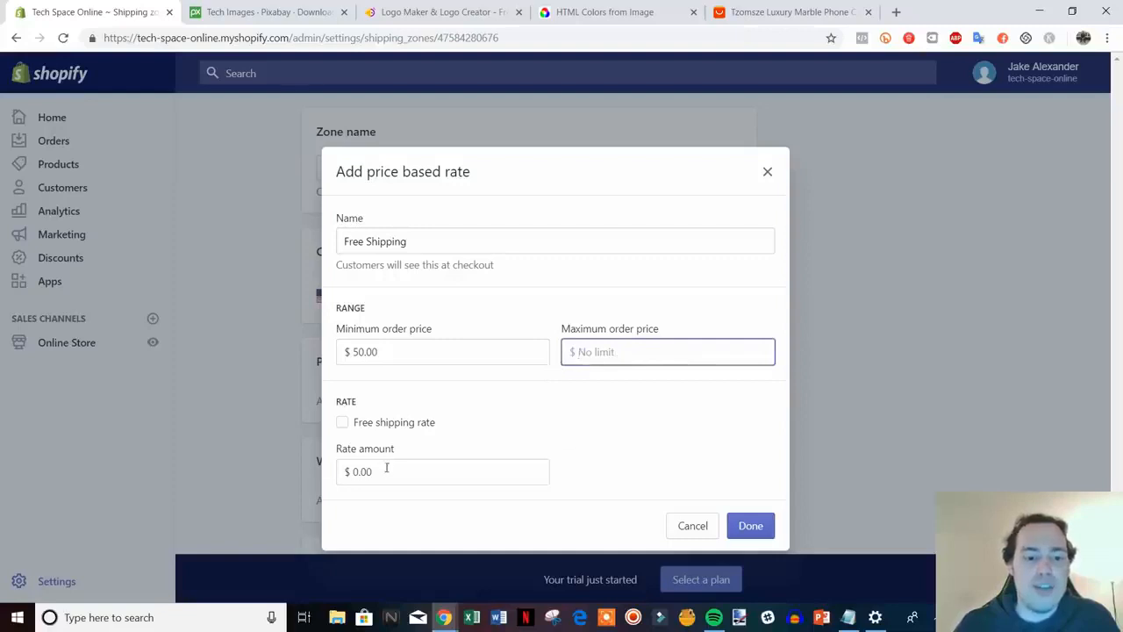
left_click(343, 424)
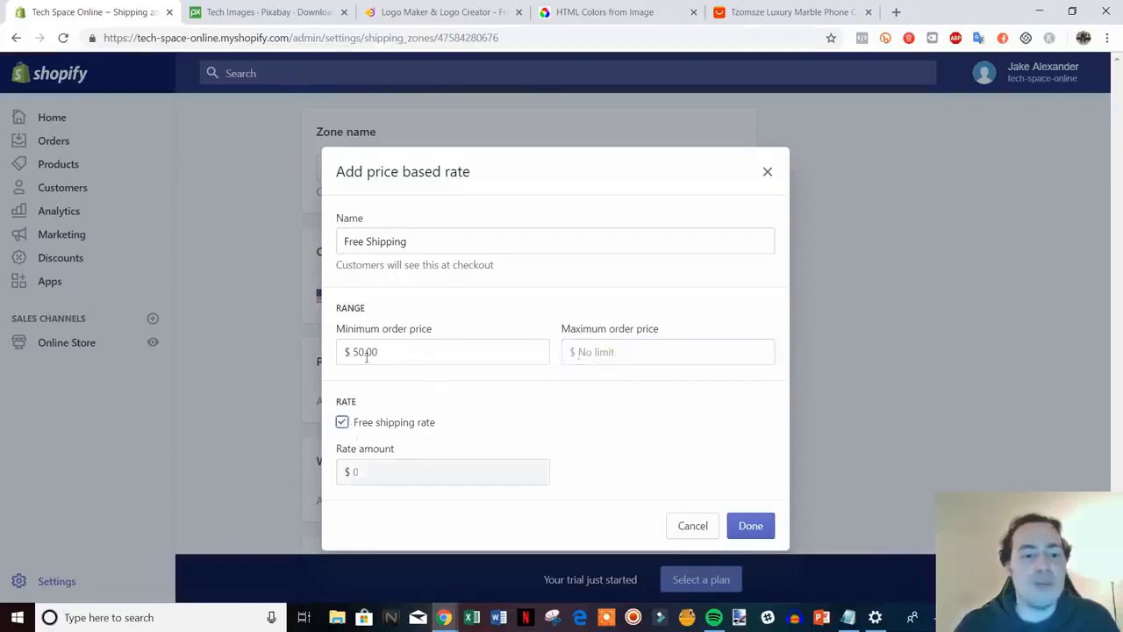
left_click(342, 423)
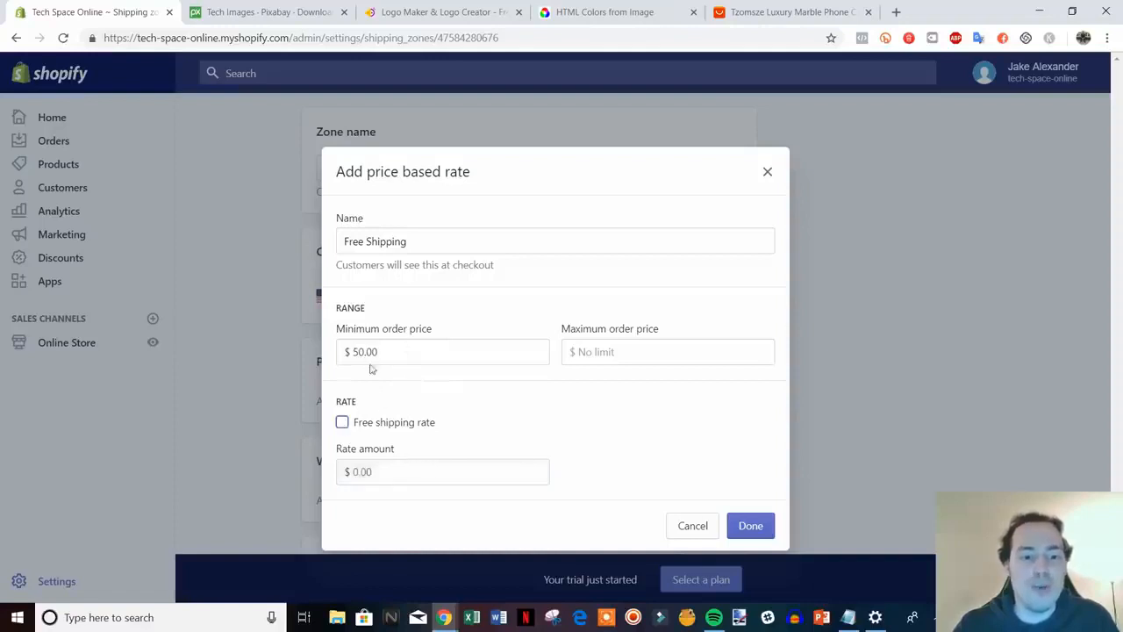
left_click_drag(382, 352, 351, 352)
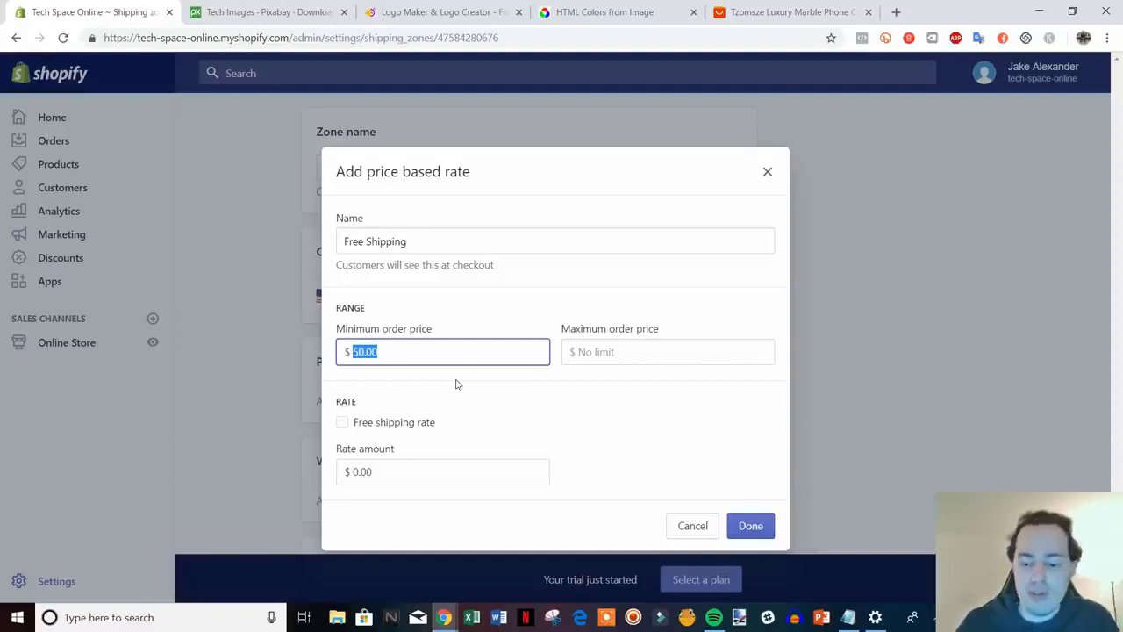
type("0")
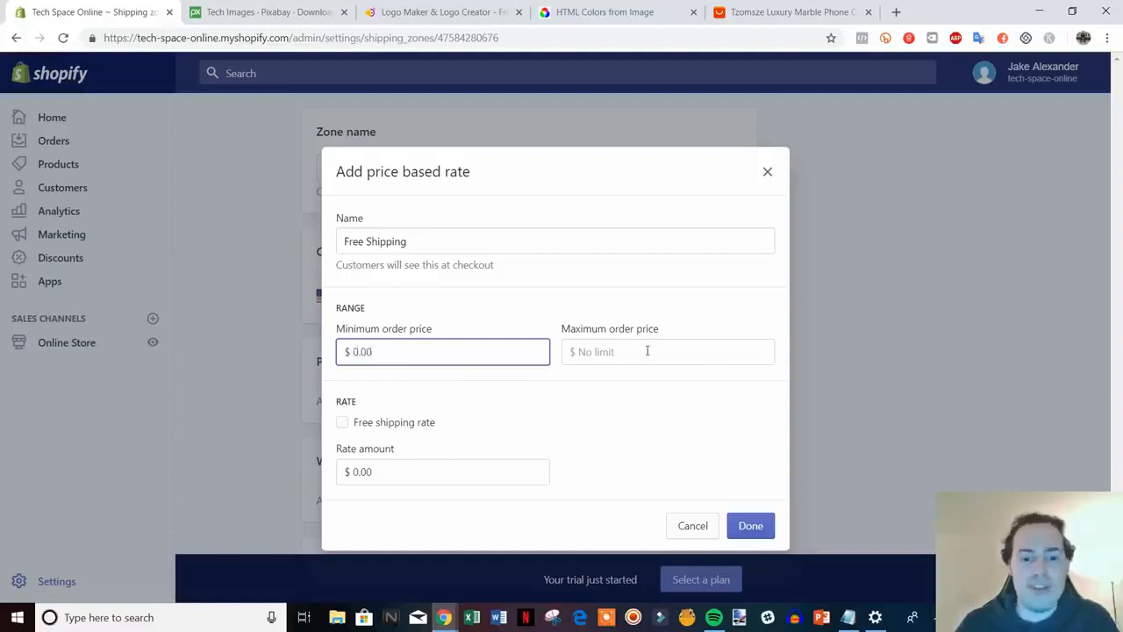
left_click(650, 351)
type("50.0")
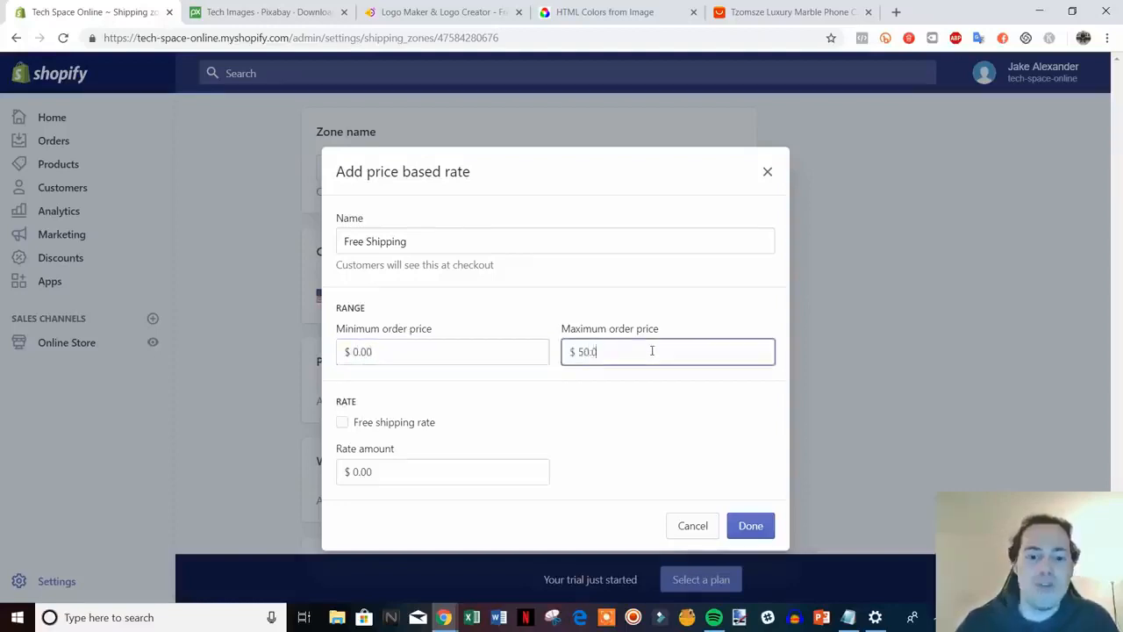
type("0")
left_click(363, 468)
double_click(363, 471)
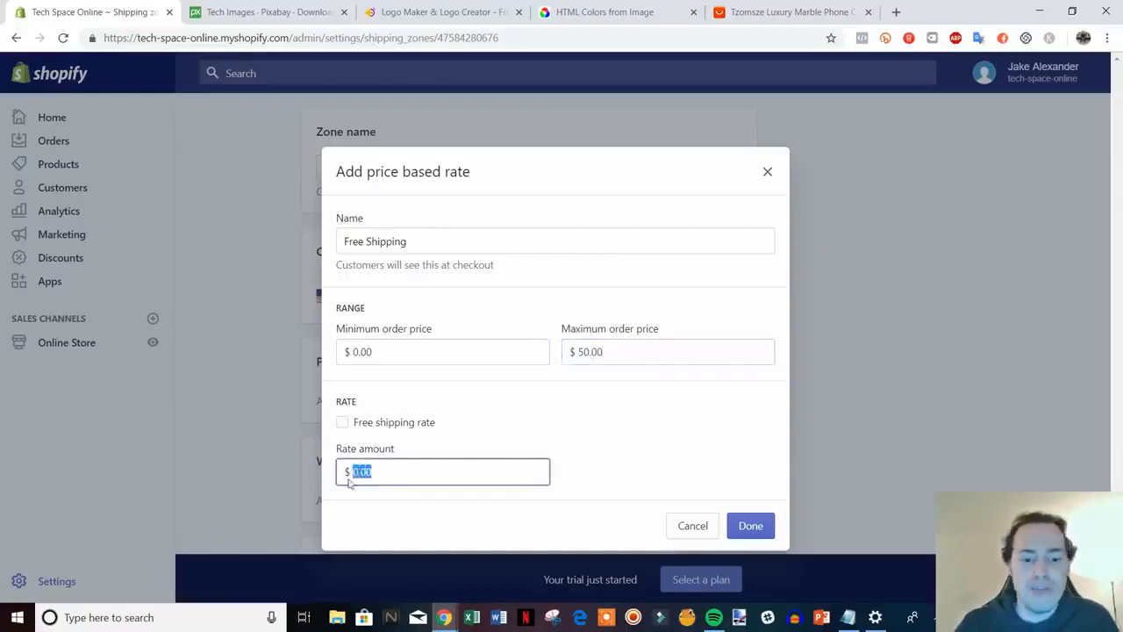
type("5")
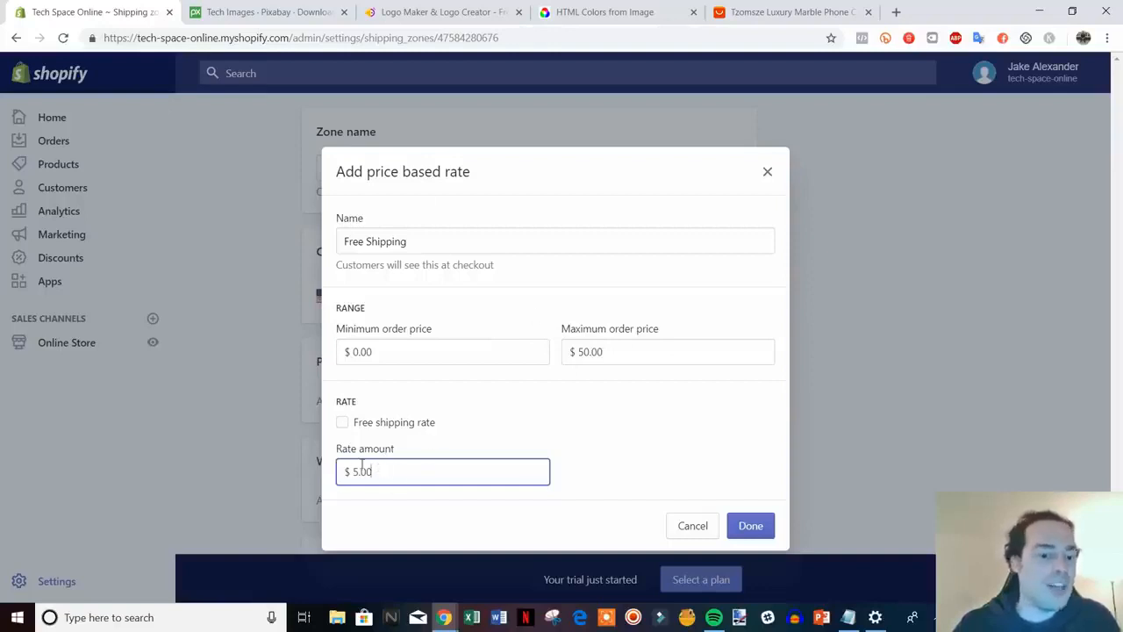
Make the rate free shipping at 0 with no maximum and add it
left_click_drag(347, 472, 453, 479)
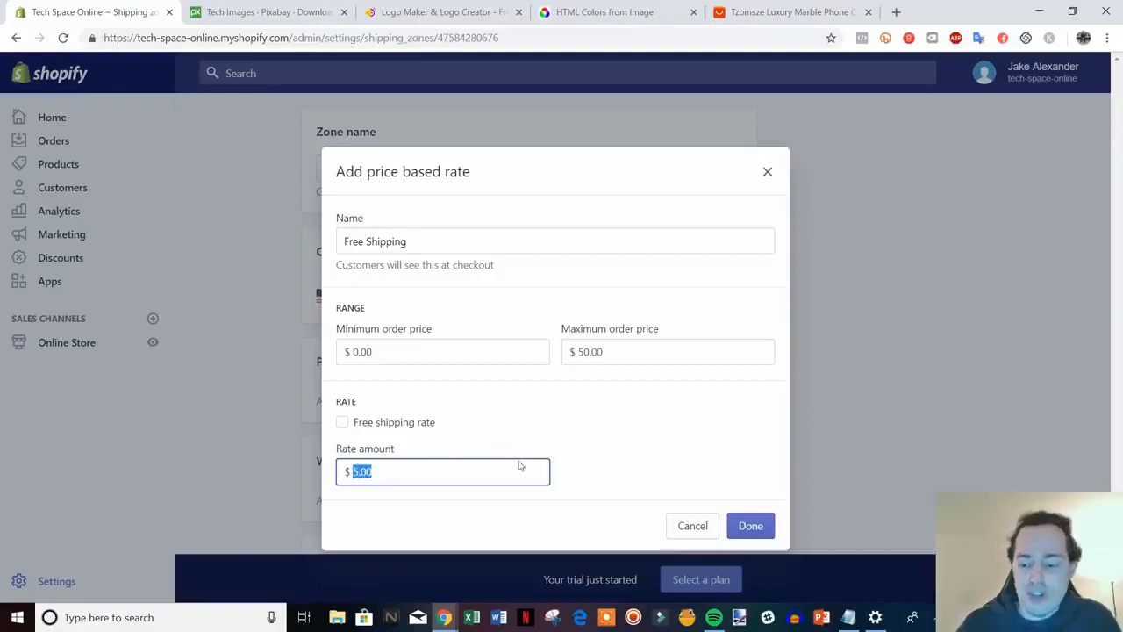
type("0")
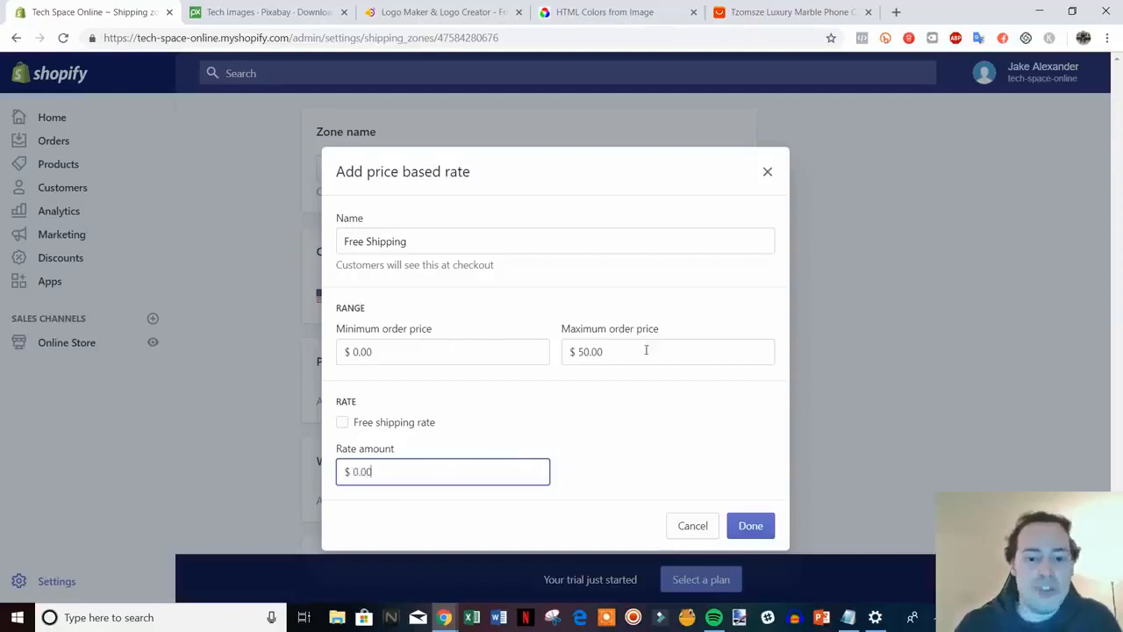
left_click_drag(646, 350, 504, 336)
key("BackSpace")
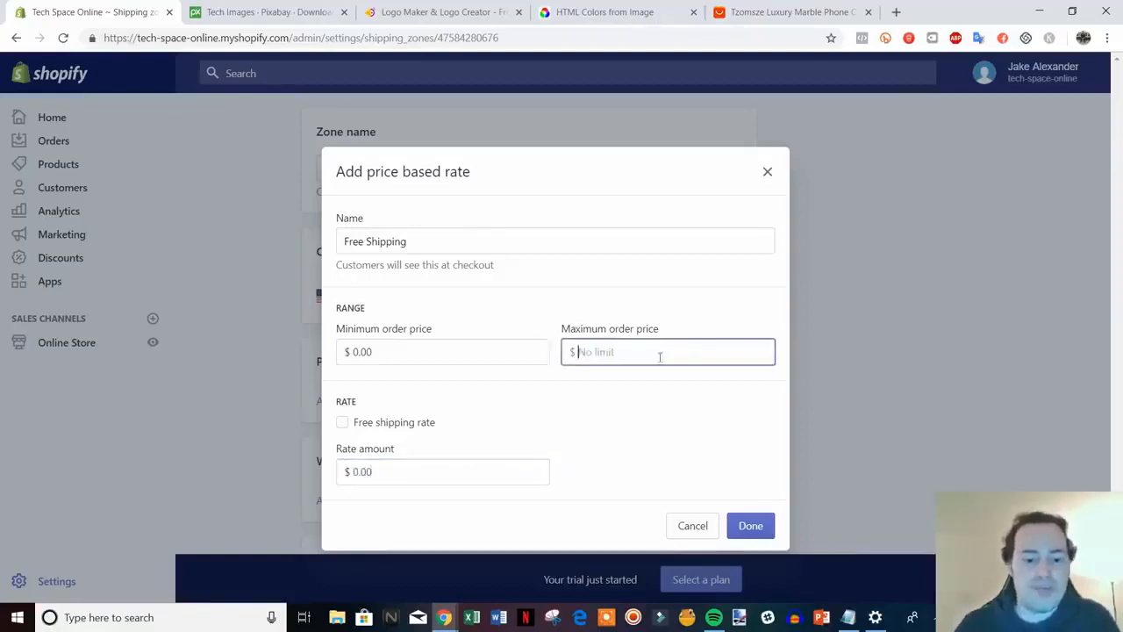
left_click(407, 424)
left_click(760, 527)
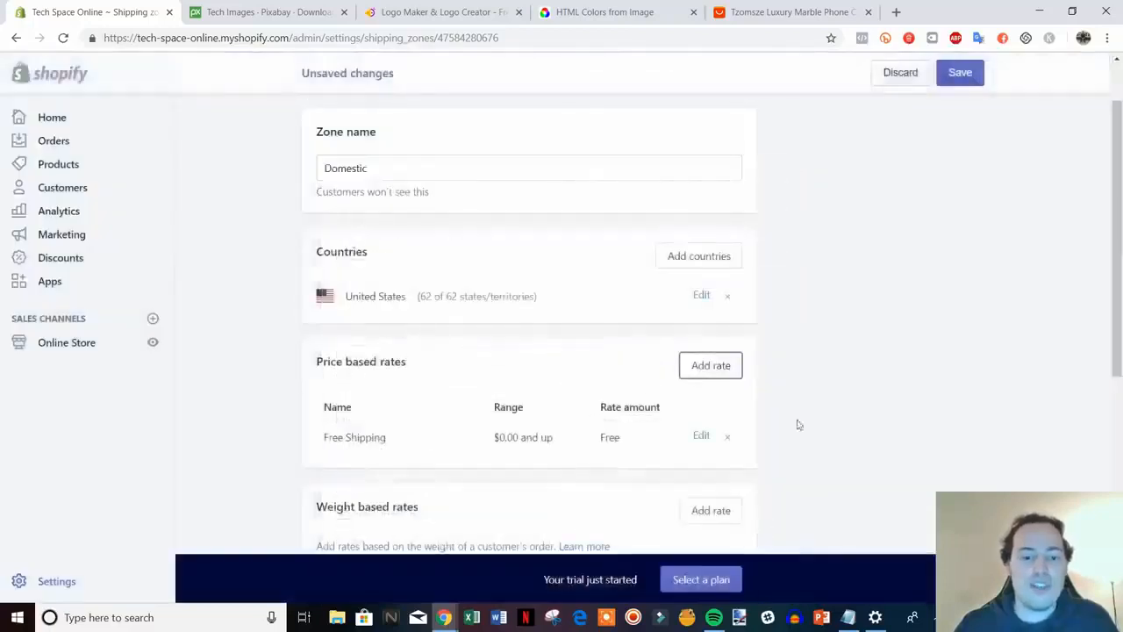
Delete the USPS calculated rate, save the Domestic zone and return to Shipping
scroll(877, 368, "down", 3)
scroll(815, 318, "up", 2)
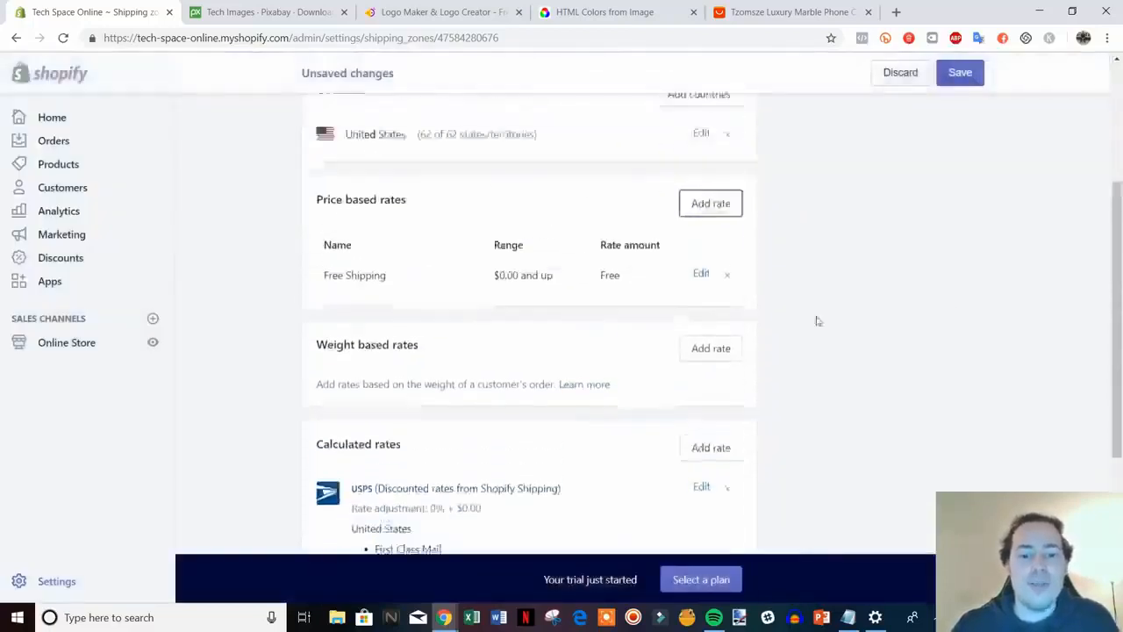
scroll(747, 323, "down", 3)
scroll(910, 331, "up", 2)
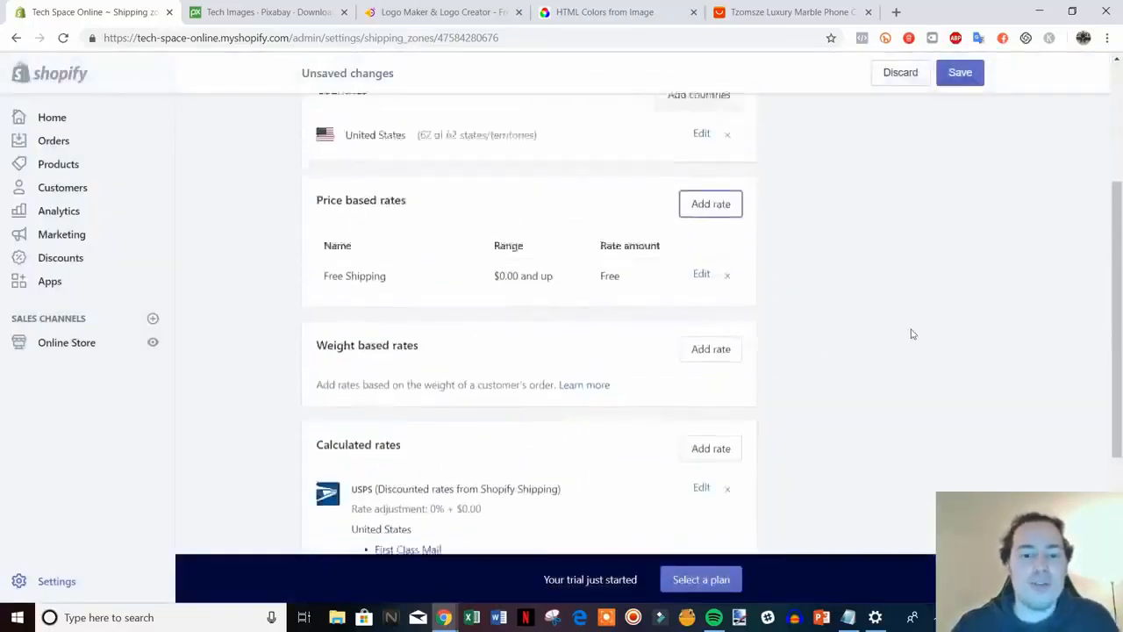
scroll(1008, 346, "down", 3)
scroll(529, 233, "up", 2)
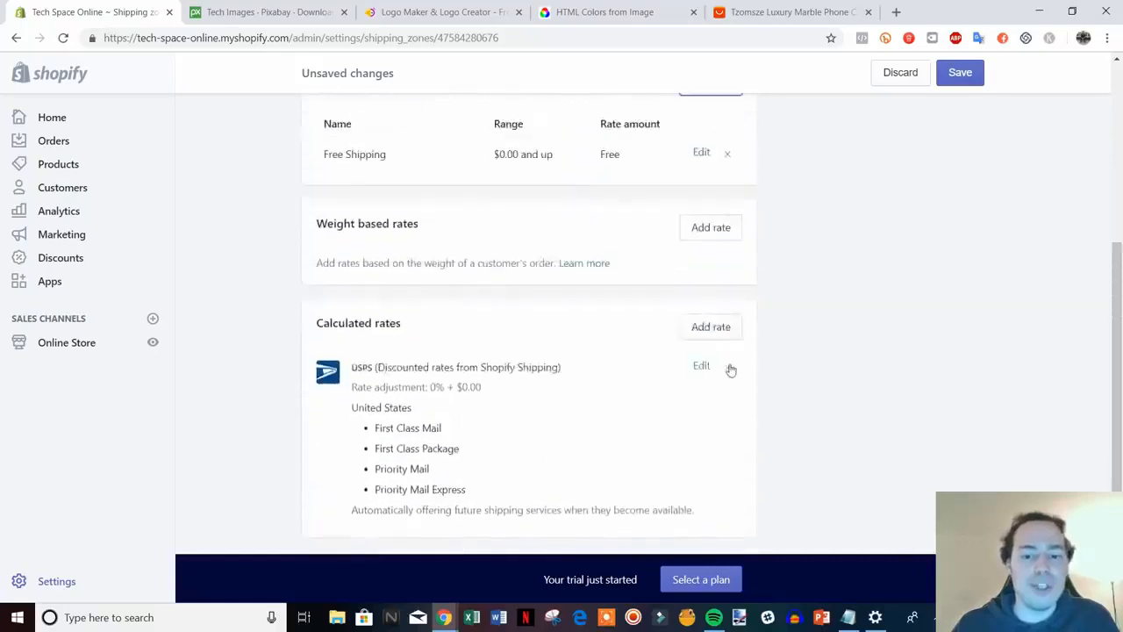
left_click(728, 366)
scroll(527, 314, "up", 4)
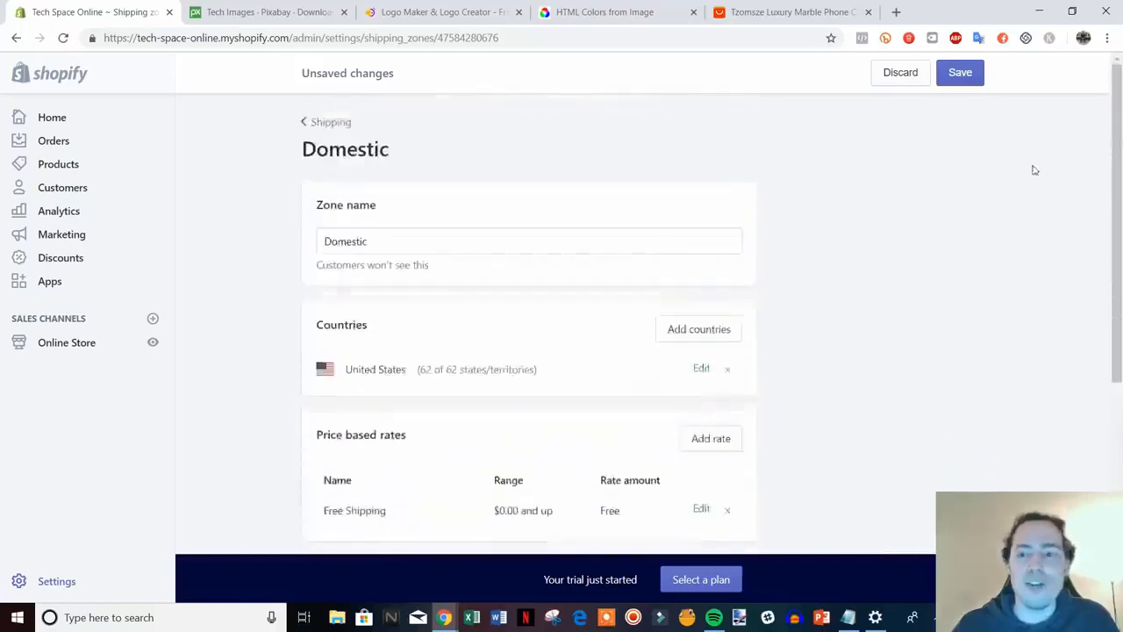
left_click(969, 74)
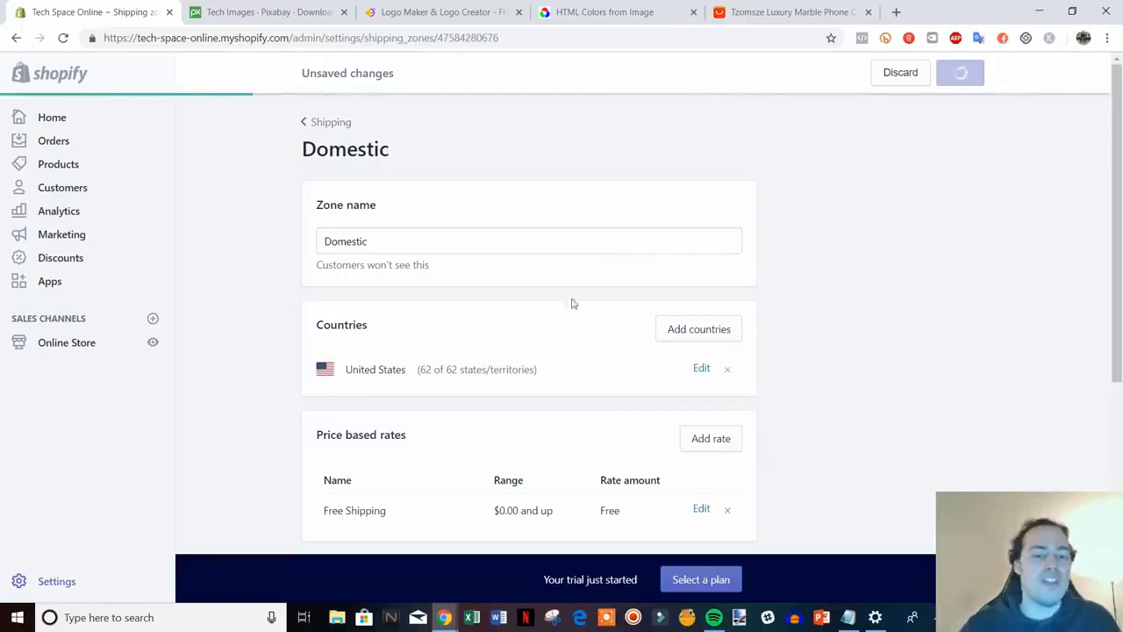
scroll(667, 307, "down", 1)
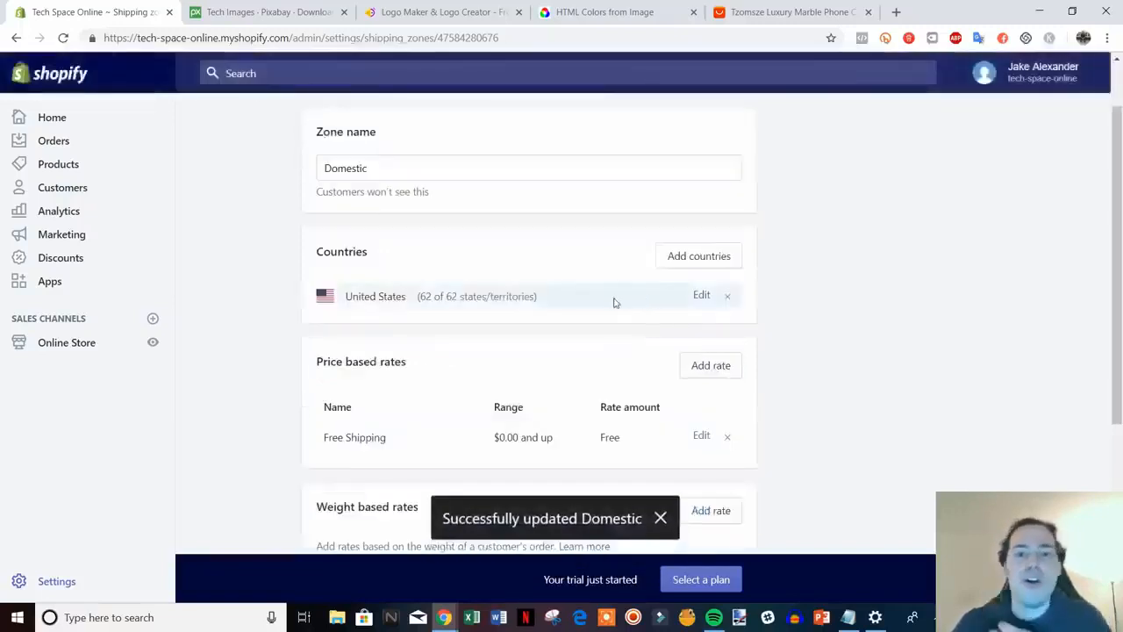
scroll(539, 291, "up", 1)
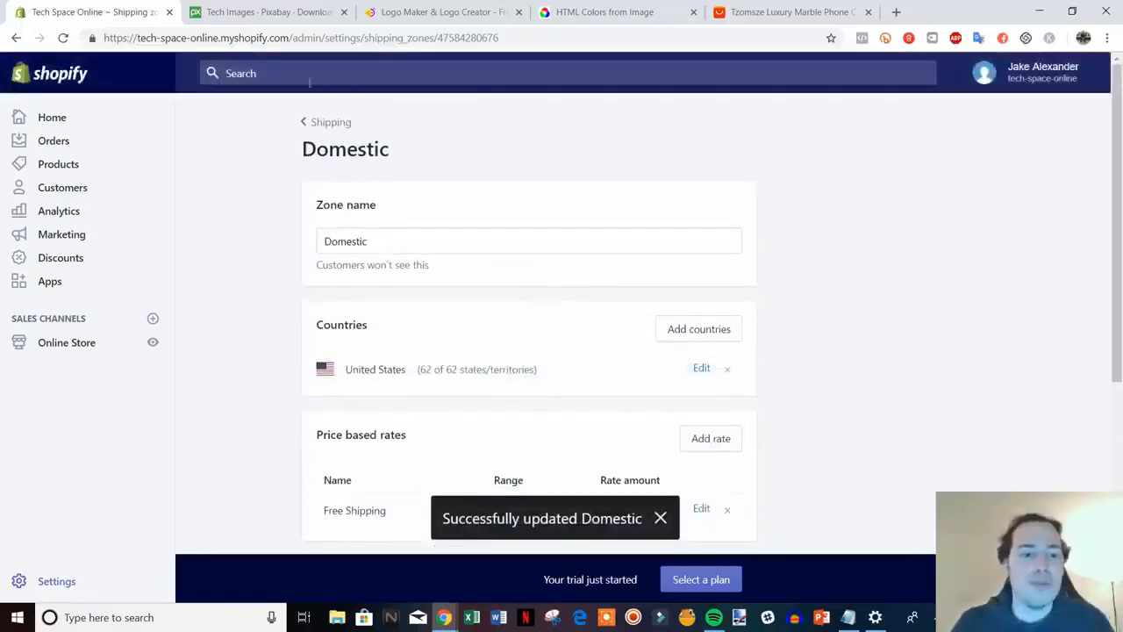
left_click(332, 125)
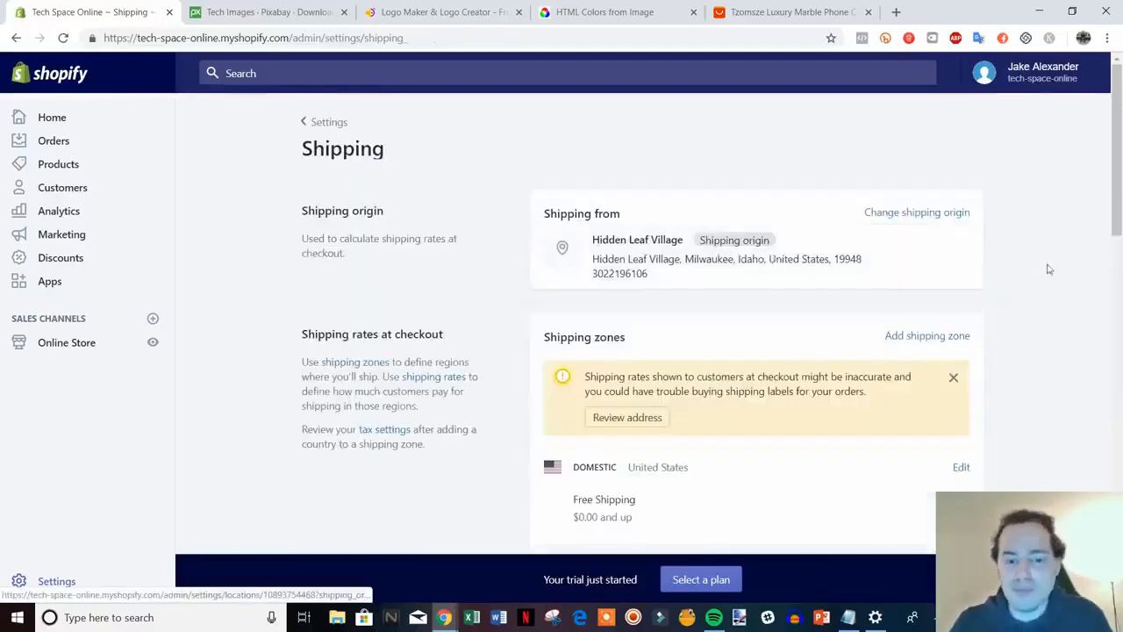
Check the Domestic zone's $0.00 Free Shipping rate, then return to the Settings overview
scroll(1095, 237, "down", 6)
scroll(1094, 236, "down", 5)
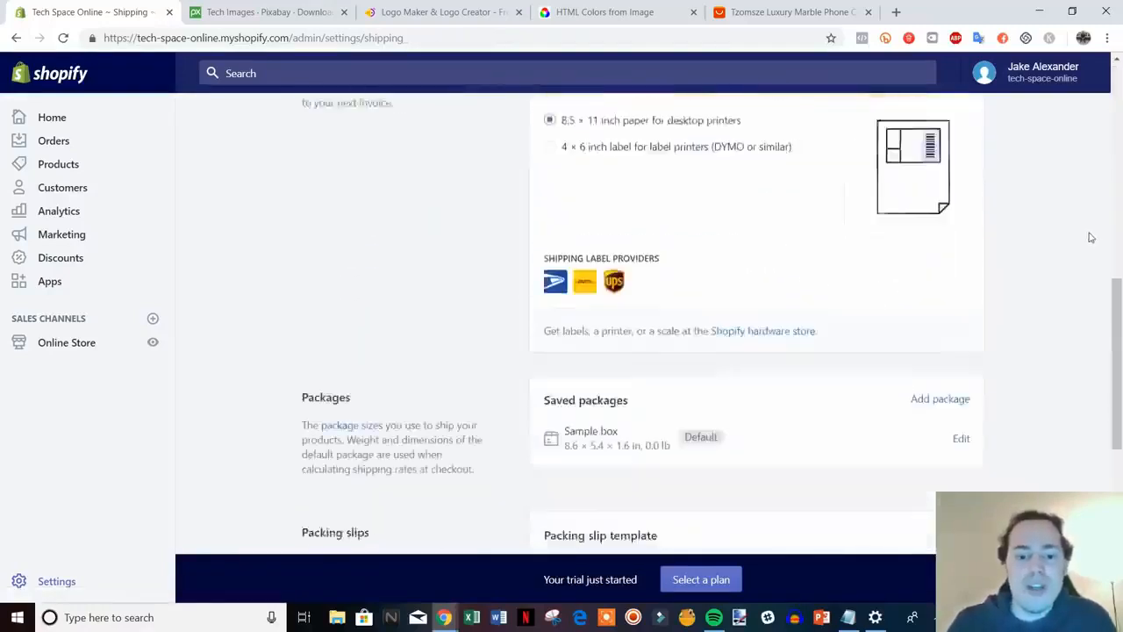
scroll(1118, 478, "down", 3)
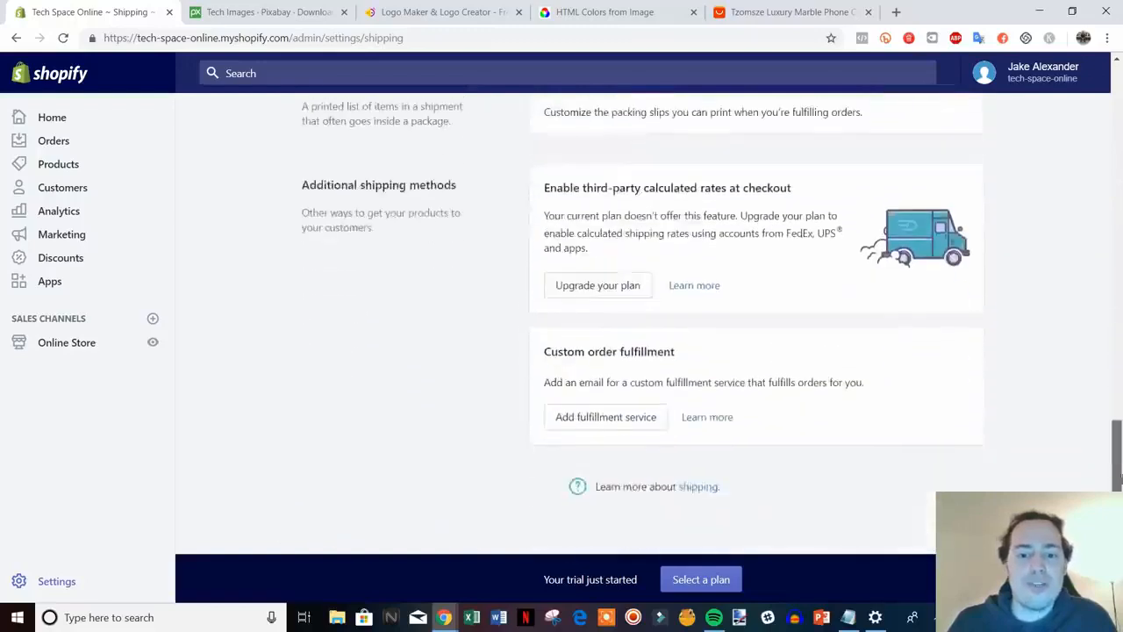
scroll(898, 451, "up", 13)
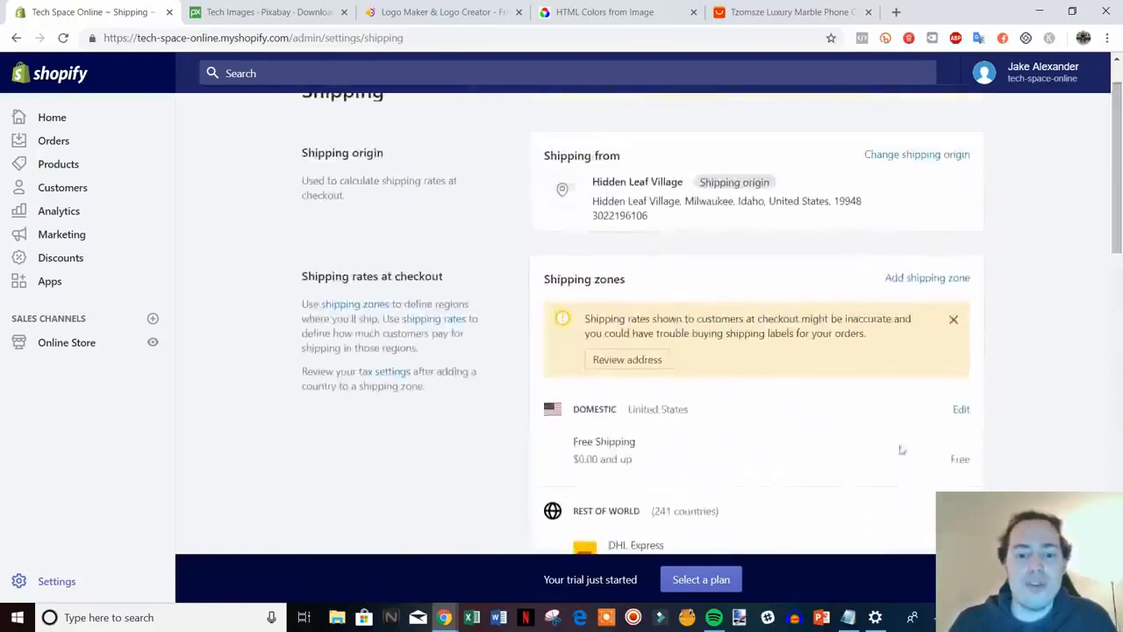
scroll(495, 333, "up", 1)
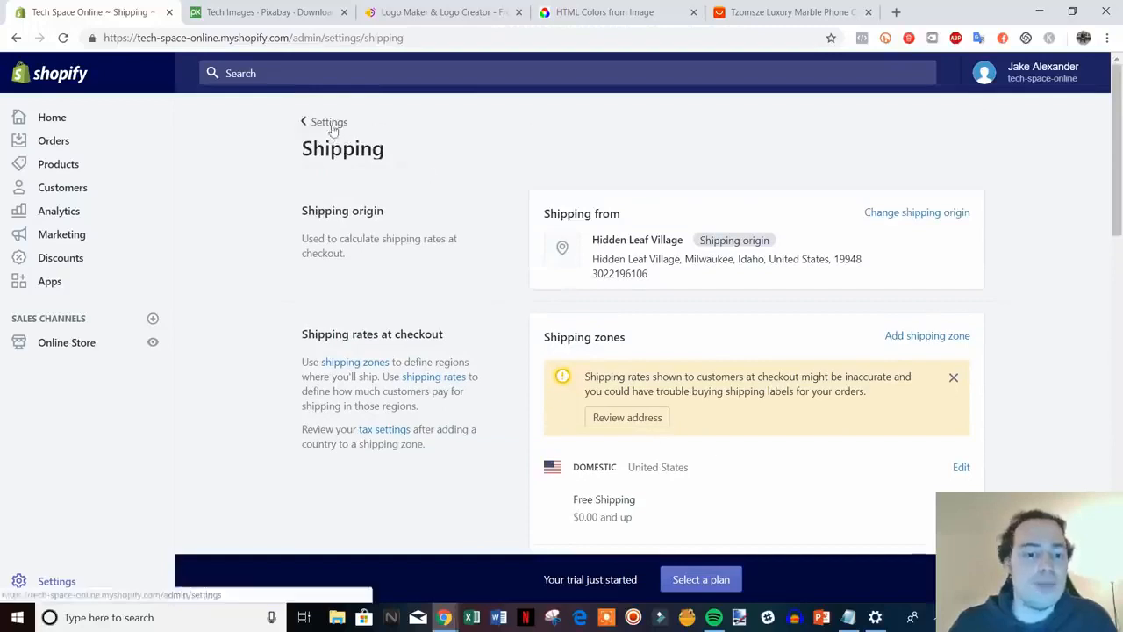
left_click(326, 122)
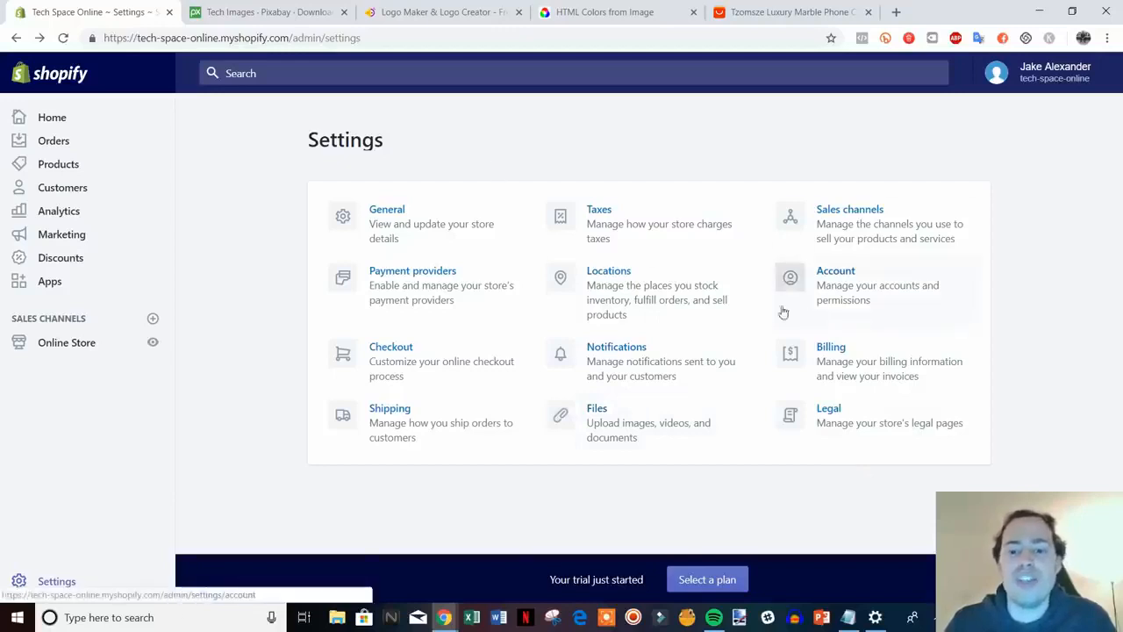
left_click(922, 282)
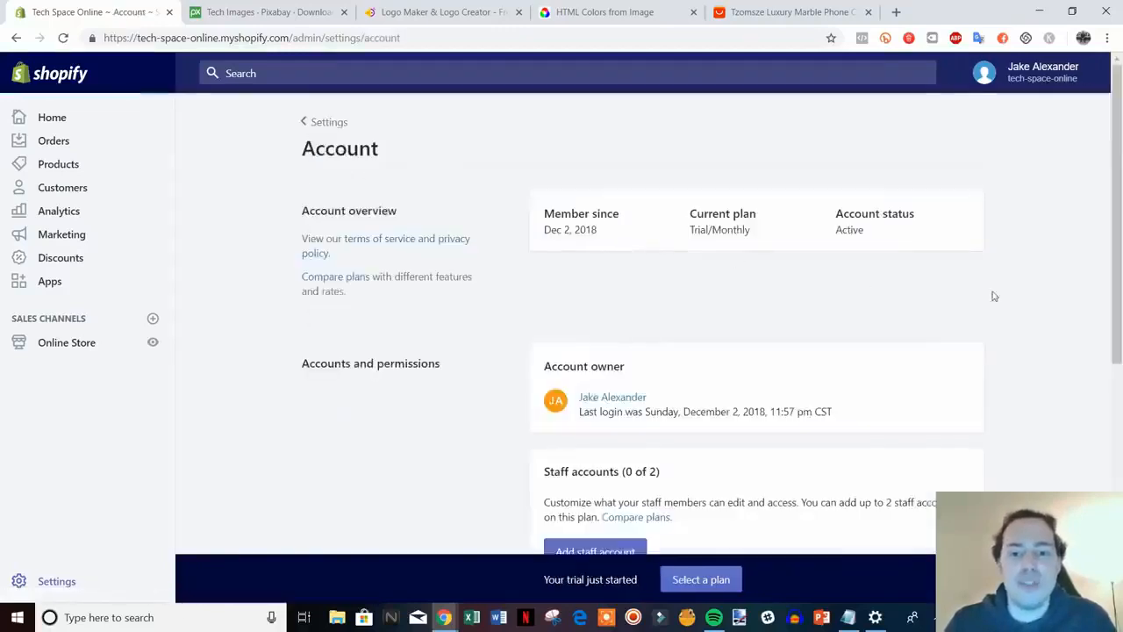
scroll(991, 293, "down", 2)
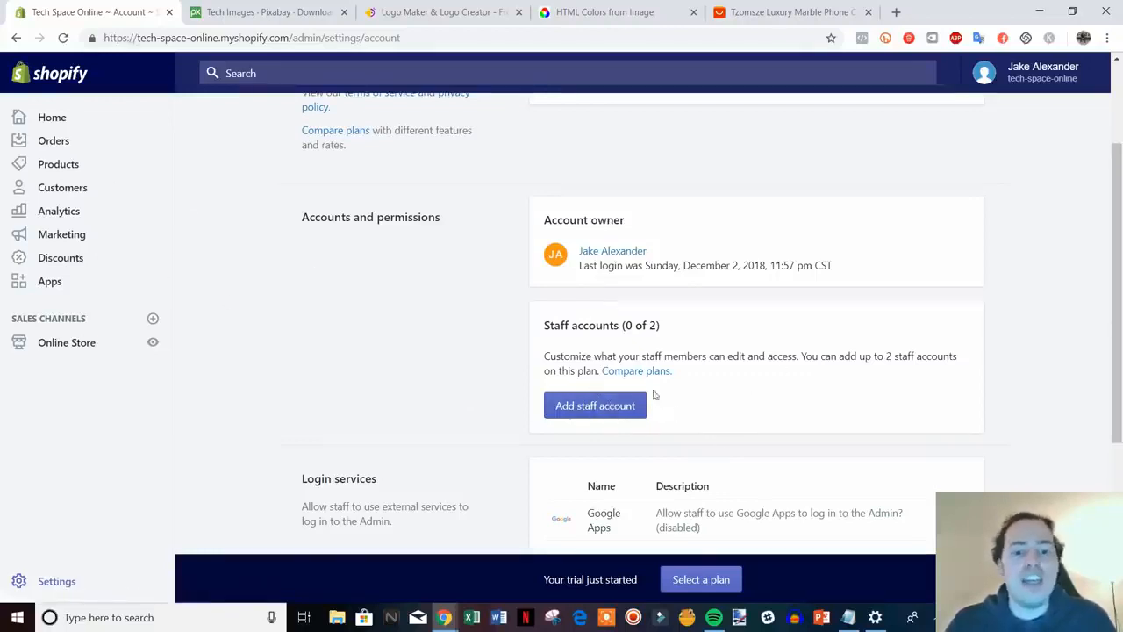
left_click(594, 412)
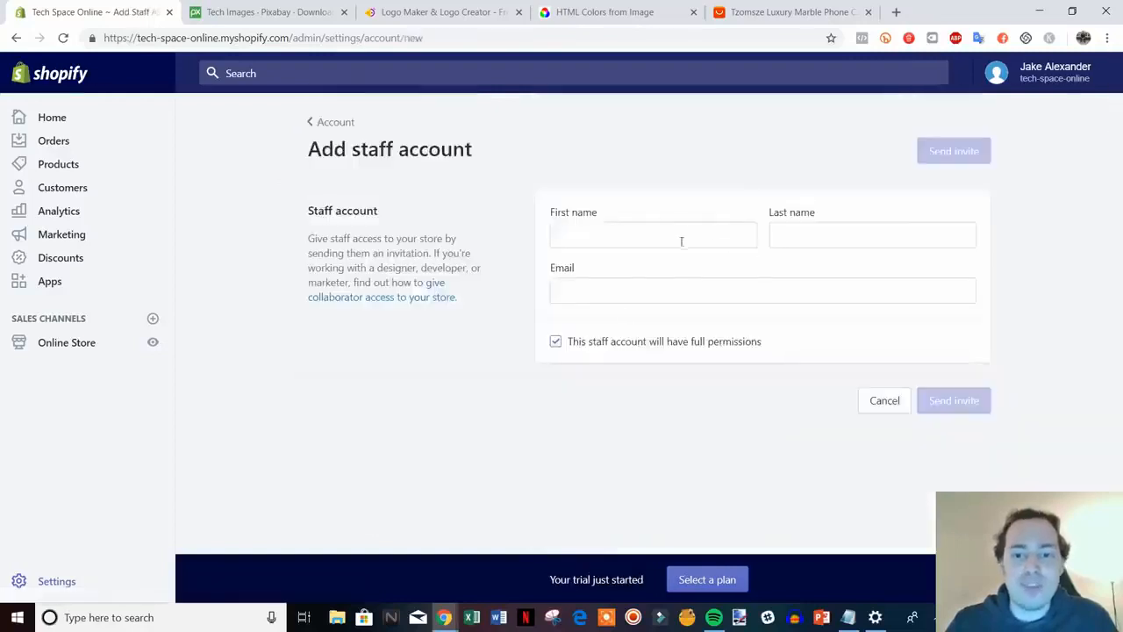
left_click(634, 341)
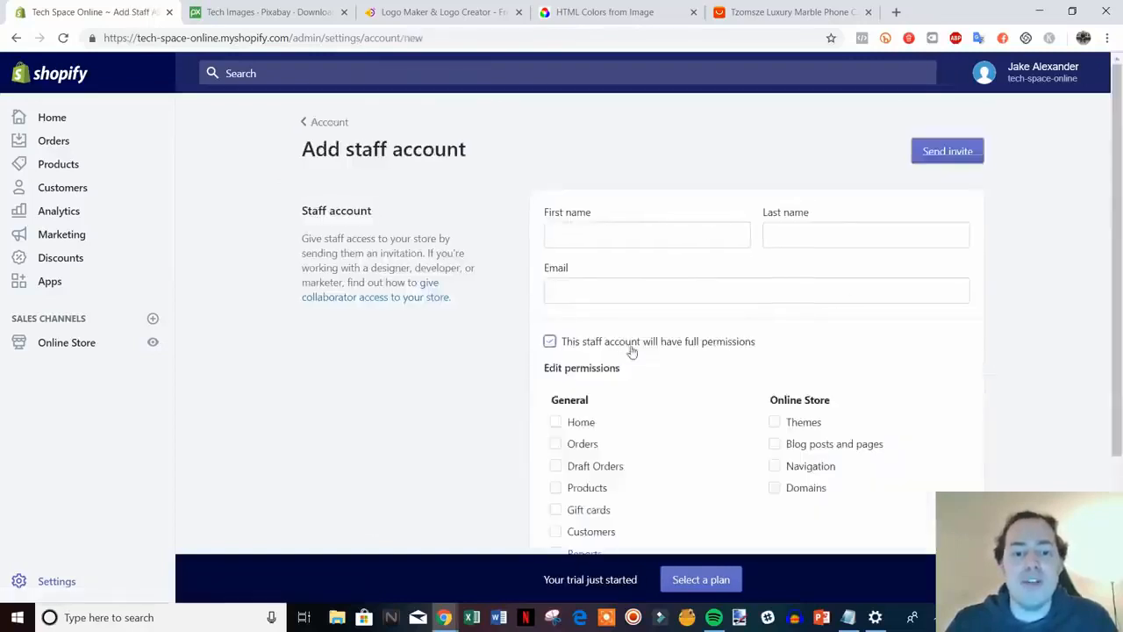
scroll(702, 439, "down", 2)
scroll(685, 402, "up", 2)
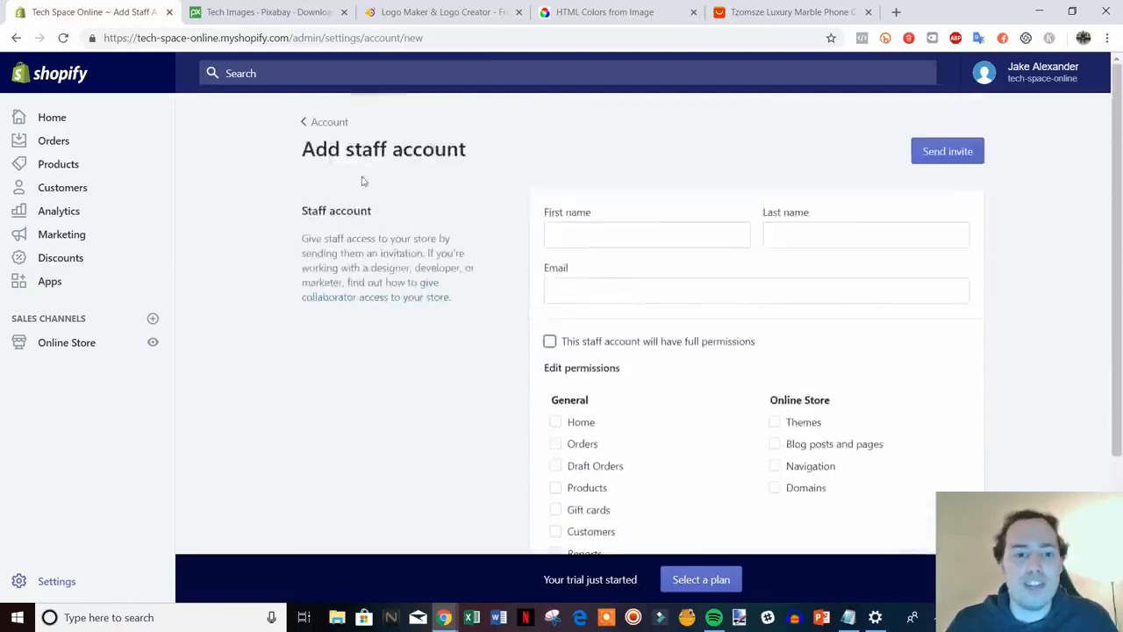
left_click(326, 118)
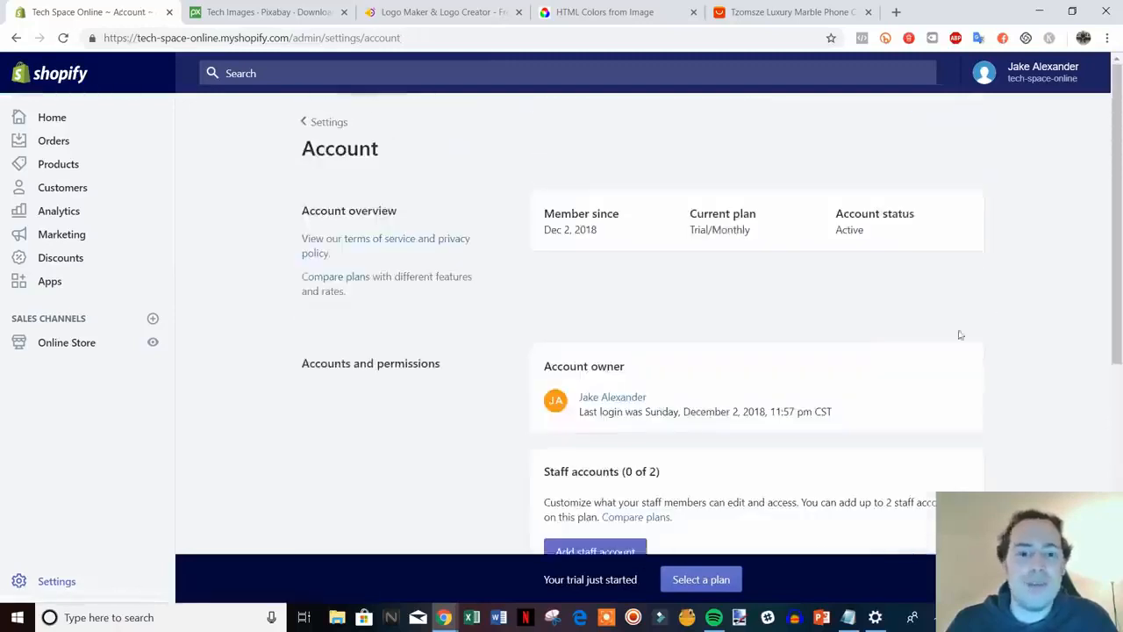
scroll(965, 332, "down", 5)
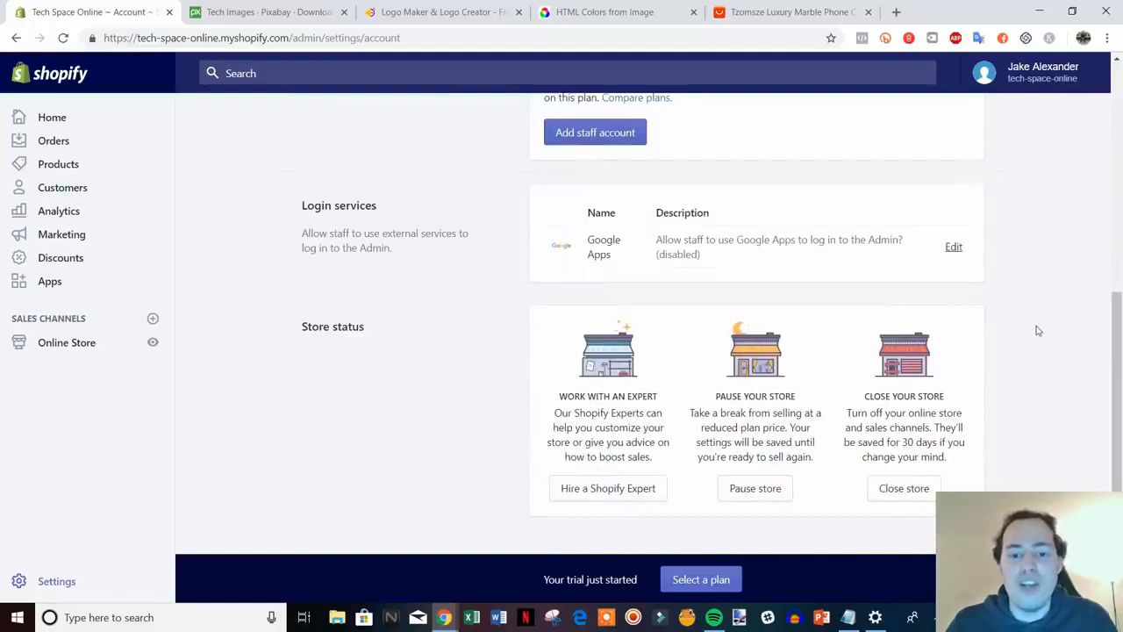
scroll(1039, 330, "up", 5)
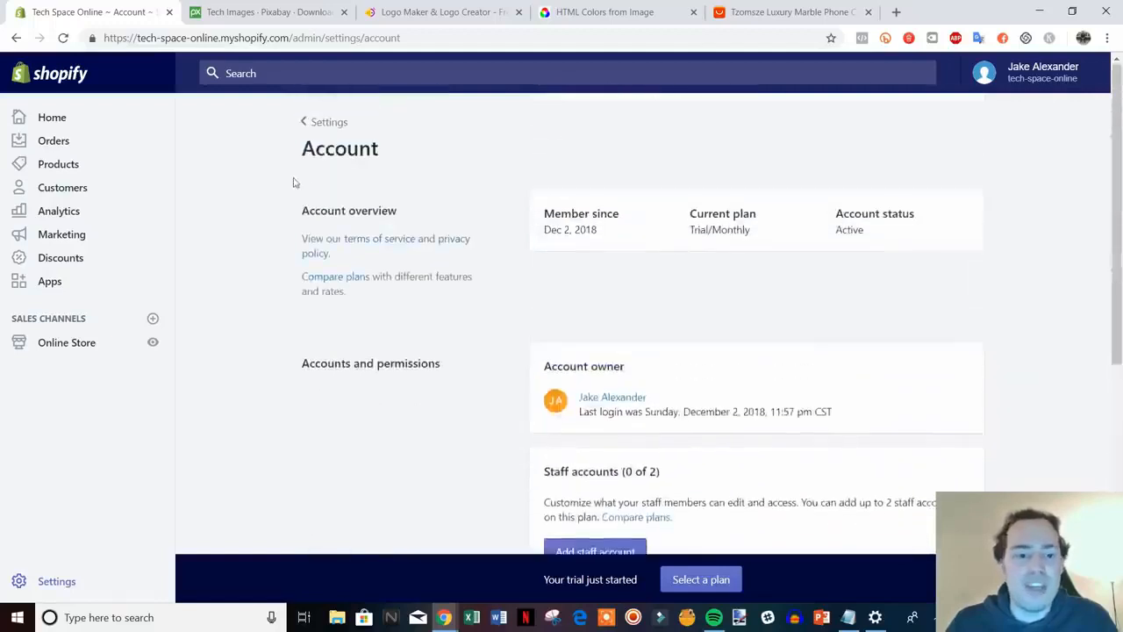
left_click(324, 121)
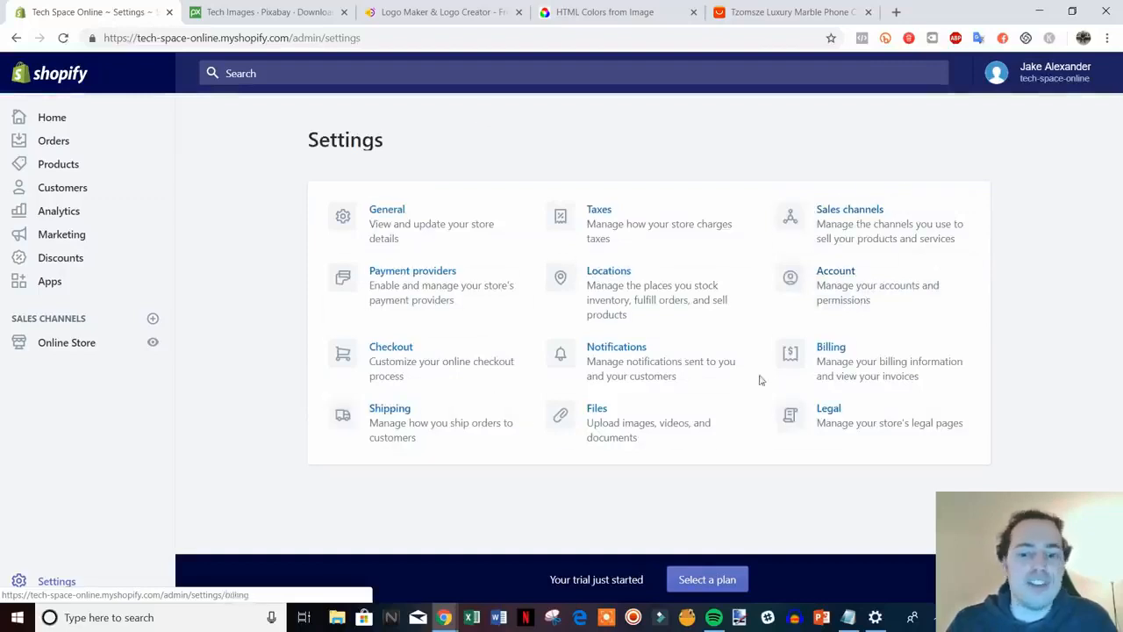
In Legal settings, generate template text for the refund, privacy and terms of service policies
left_click(877, 425)
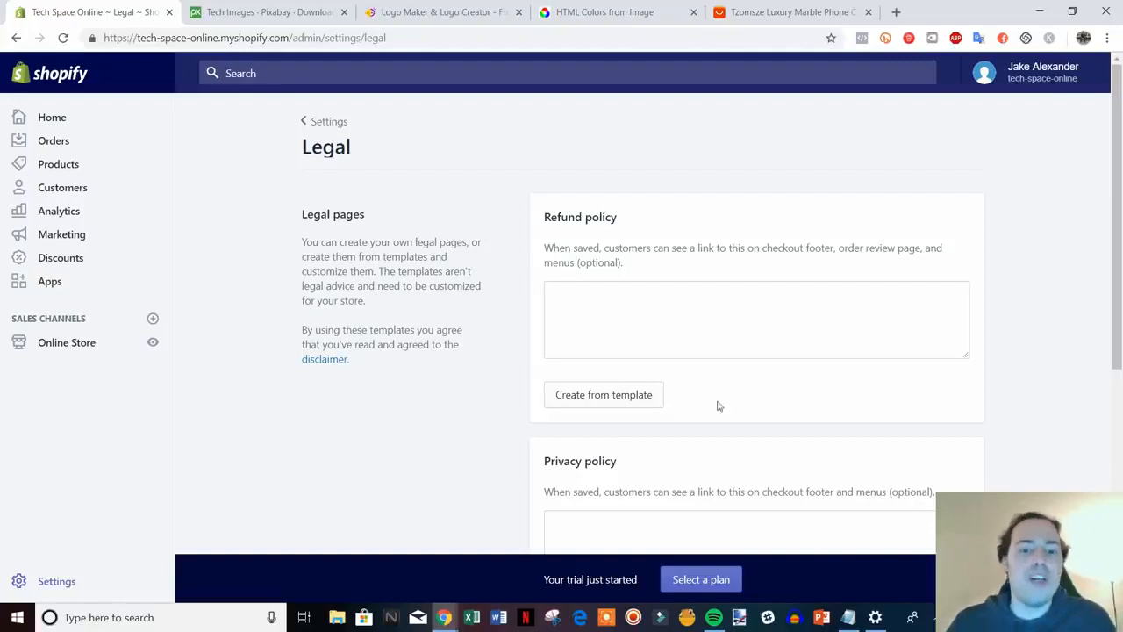
scroll(718, 405, "down", 1)
left_click(634, 326)
scroll(959, 396, "down", 2)
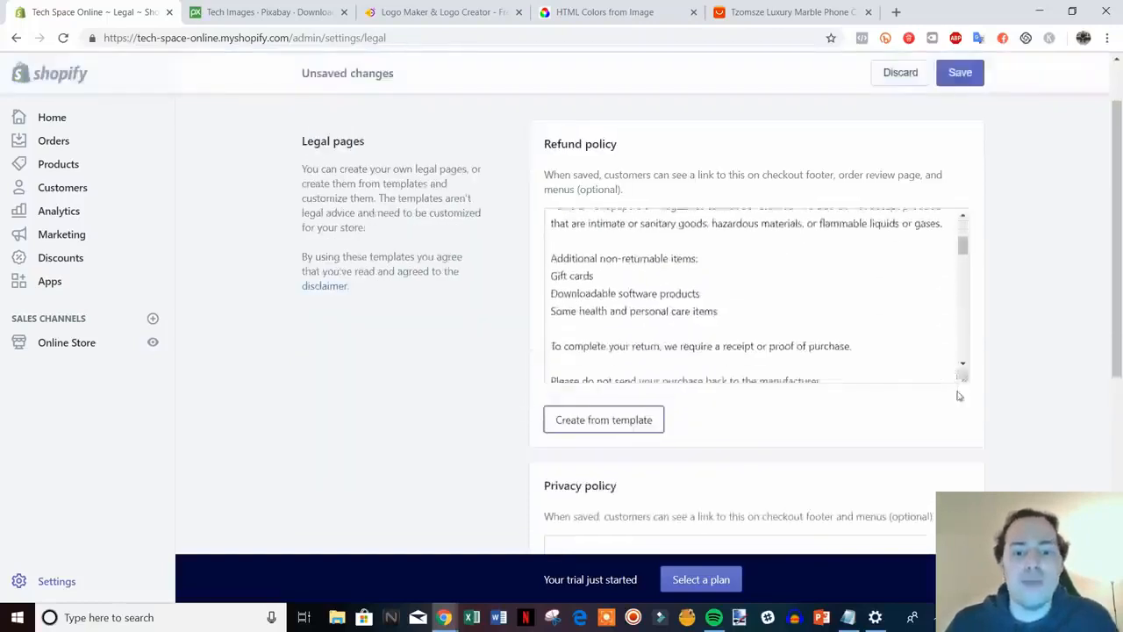
scroll(974, 399, "down", 3)
left_click(602, 429)
scroll(1000, 456, "down", 3)
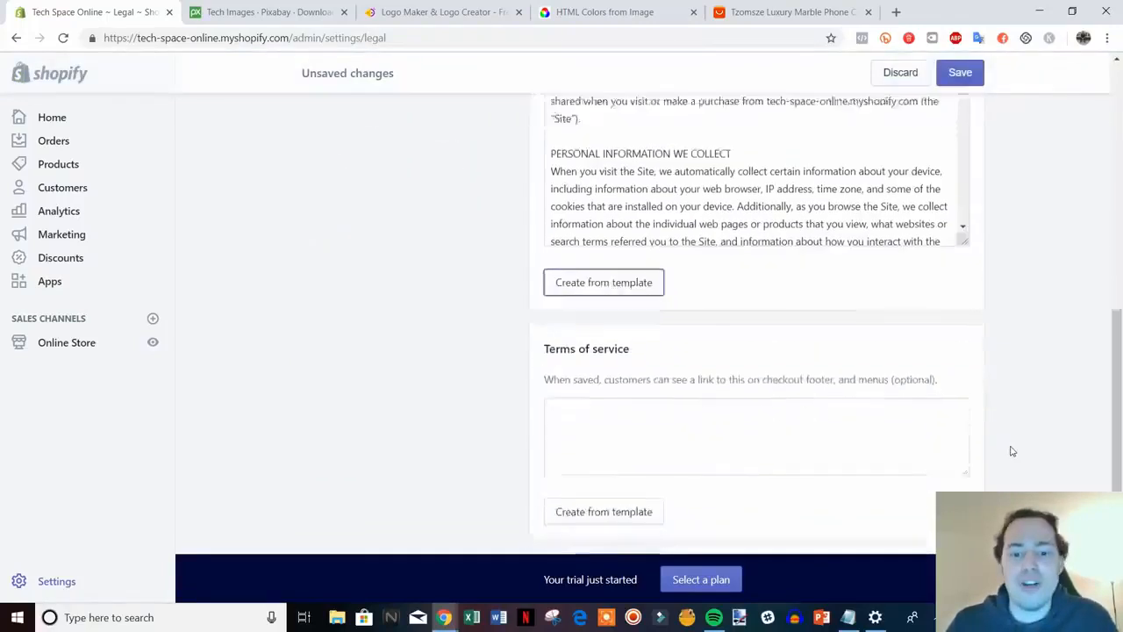
scroll(1012, 451, "down", 1)
left_click(579, 451)
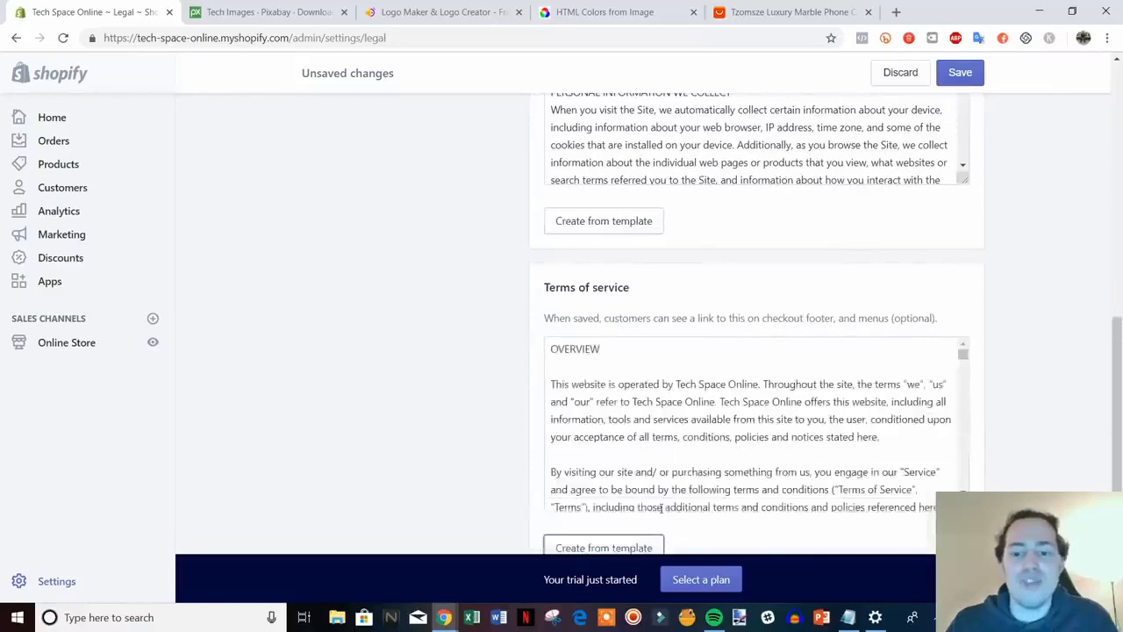
Scroll through the Legal page to review the generated policy text
scroll(1062, 461, "up", 6)
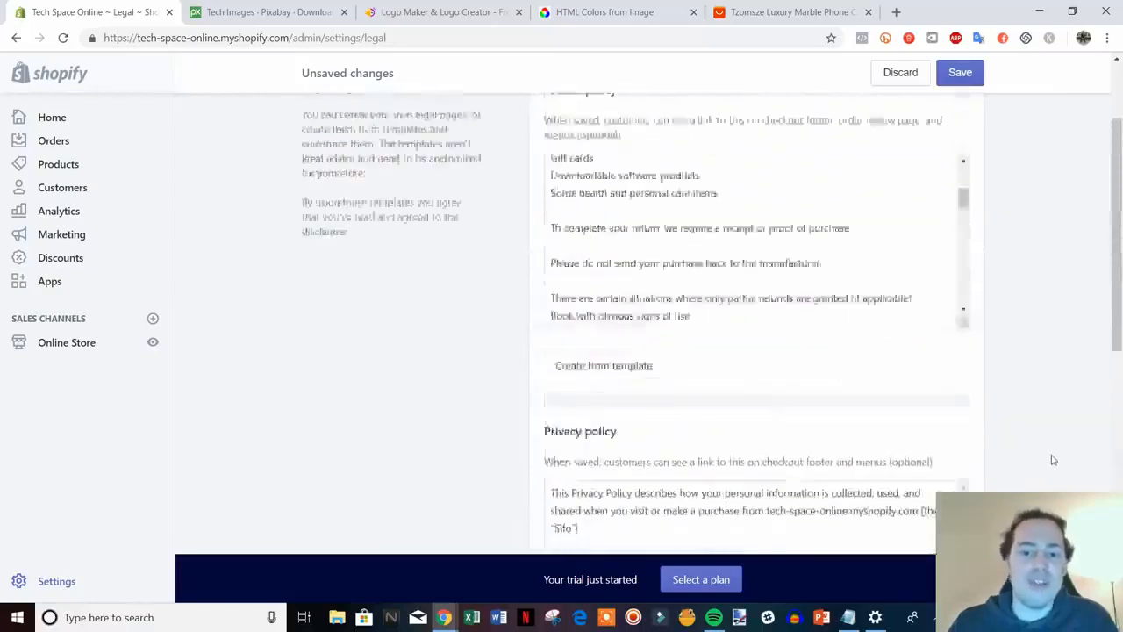
scroll(999, 413, "down", 1)
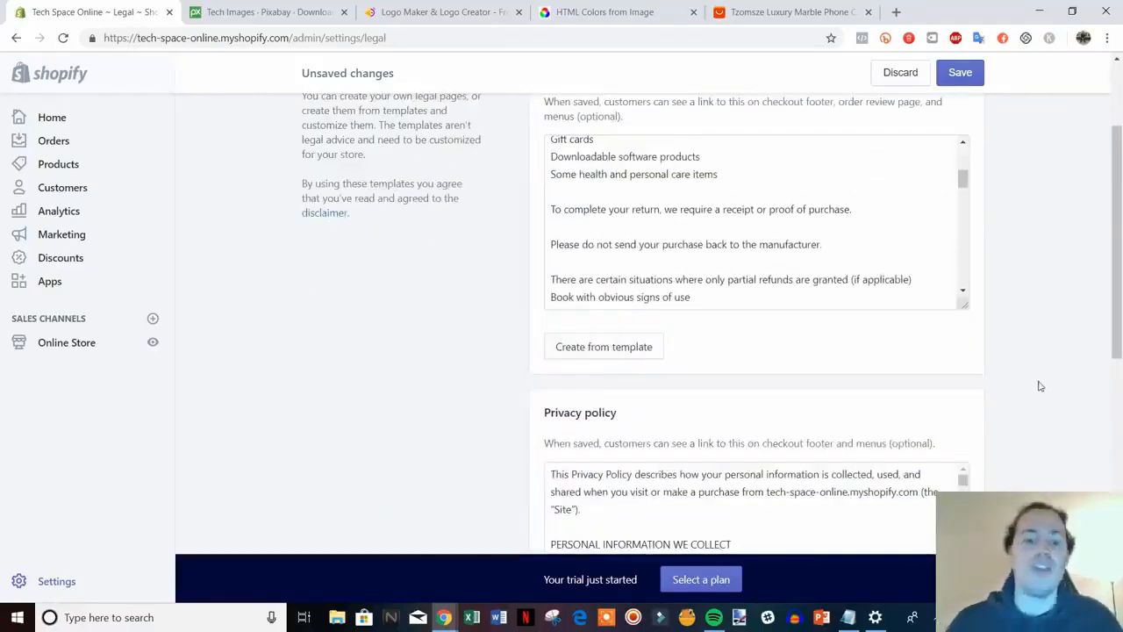
scroll(1071, 373, "up", 1)
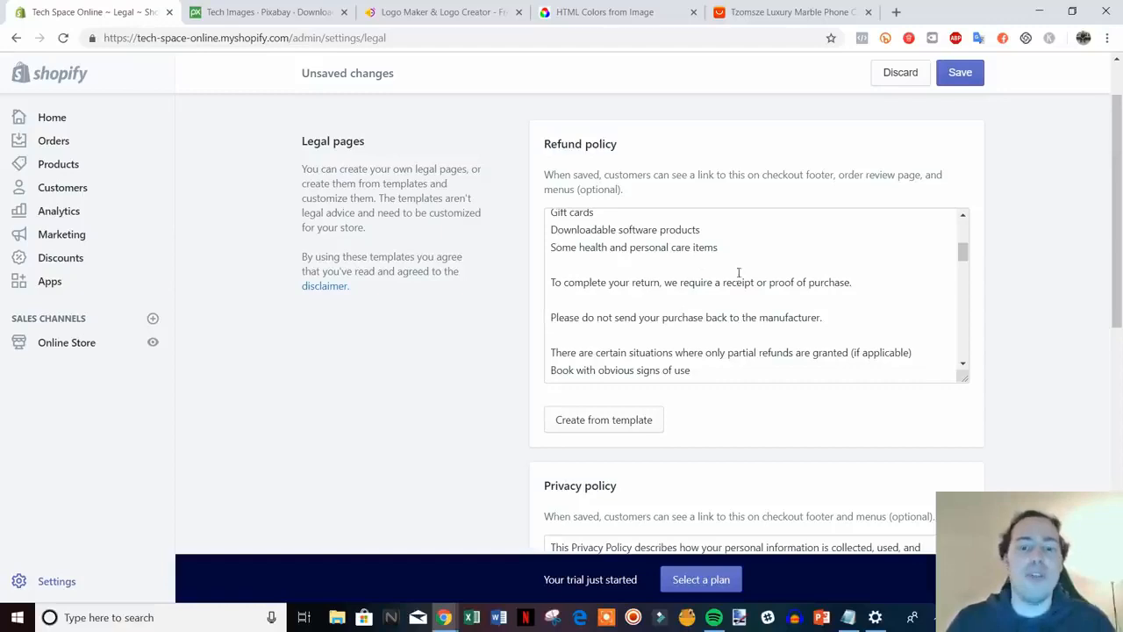
scroll(1086, 341, "down", 5)
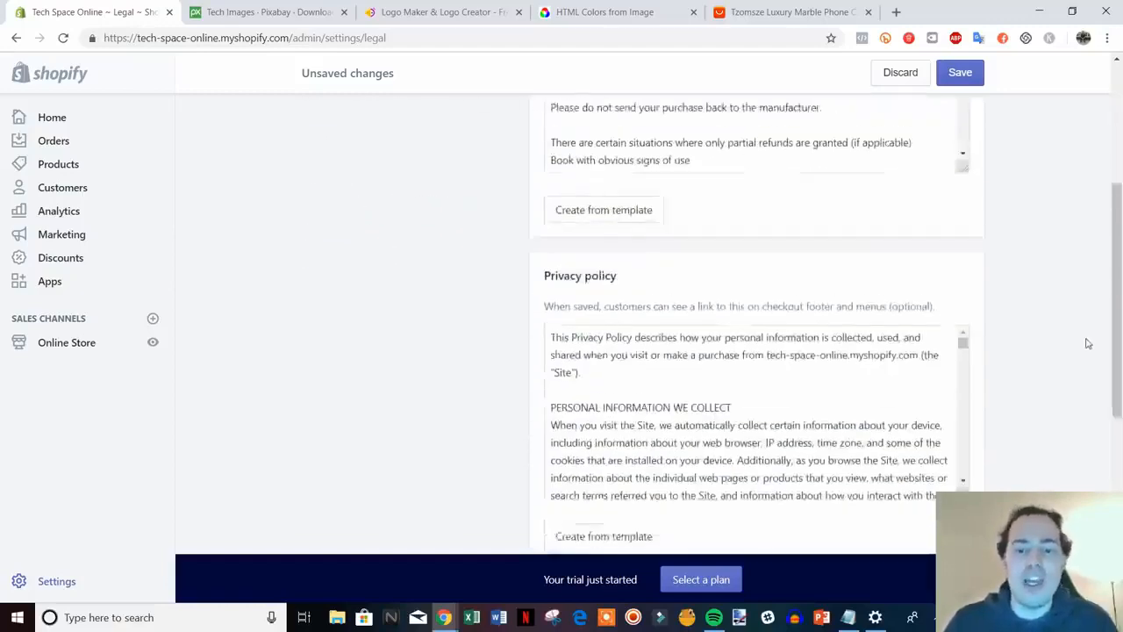
scroll(1048, 358, "down", 2)
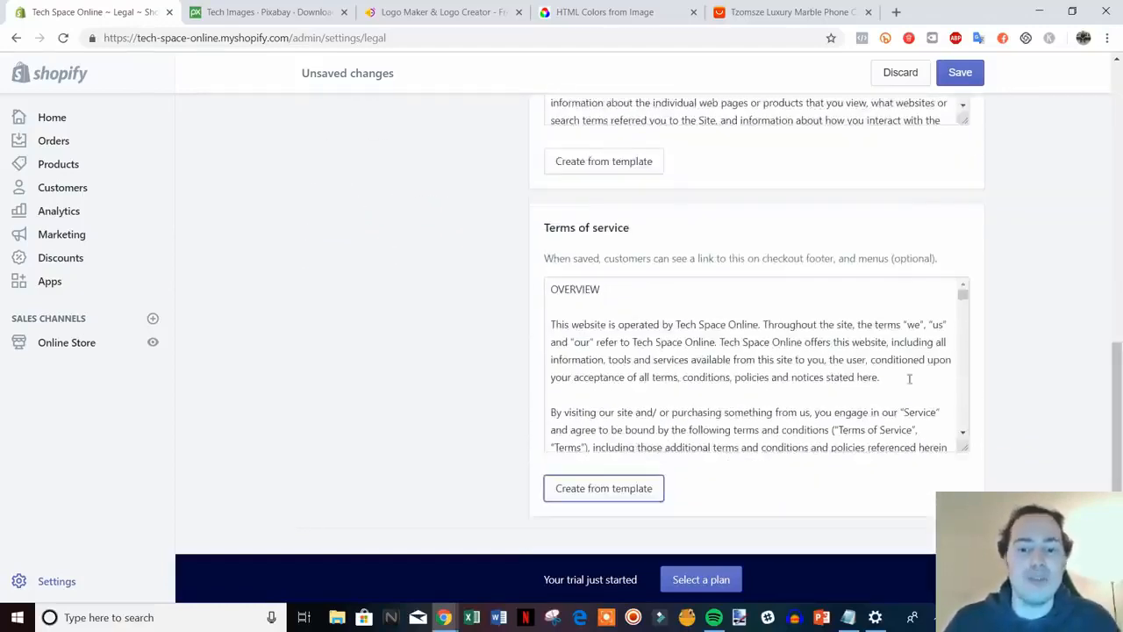
scroll(1026, 403, "down", 1)
scroll(1028, 405, "up", 2)
scroll(1115, 410, "down", 1)
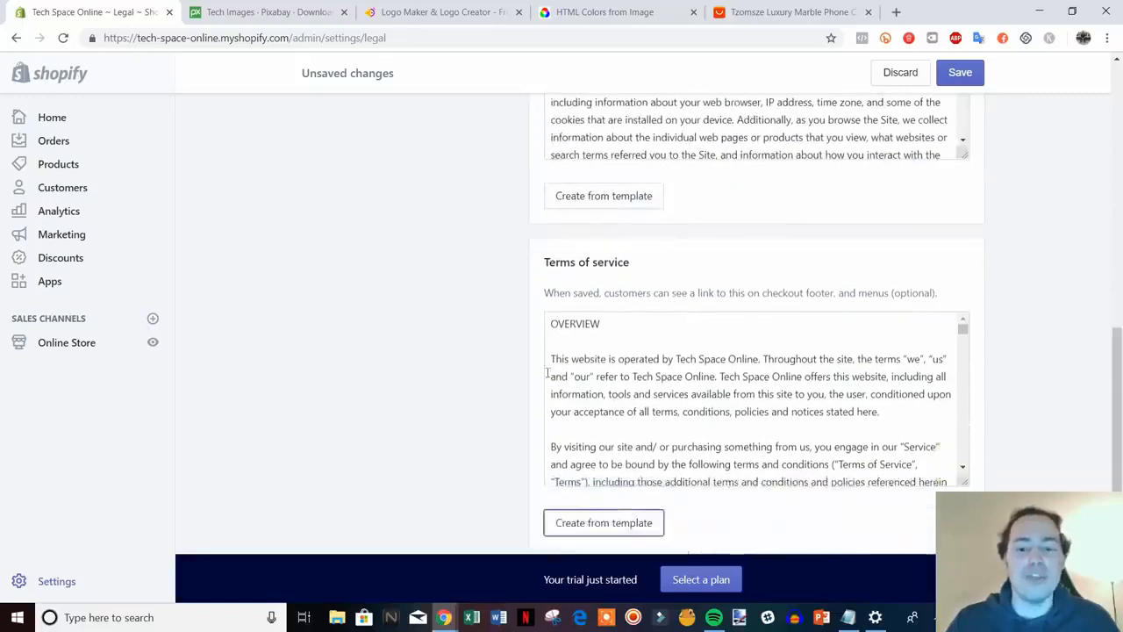
scroll(733, 393, "up", 2)
scroll(1010, 421, "up", 6)
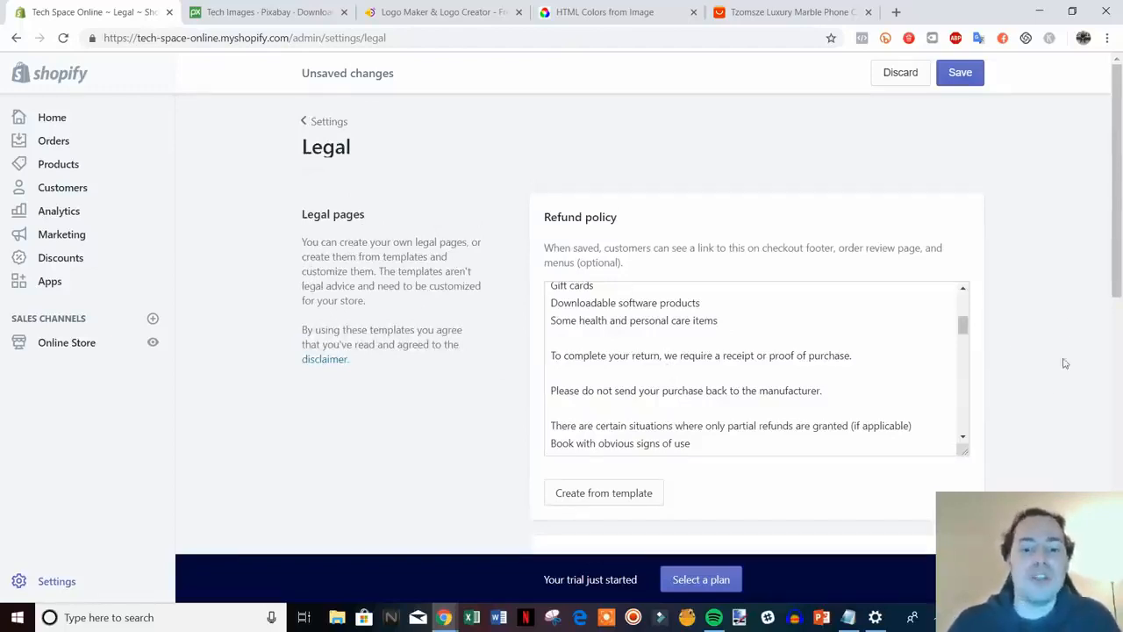
scroll(1065, 360, "down", 1)
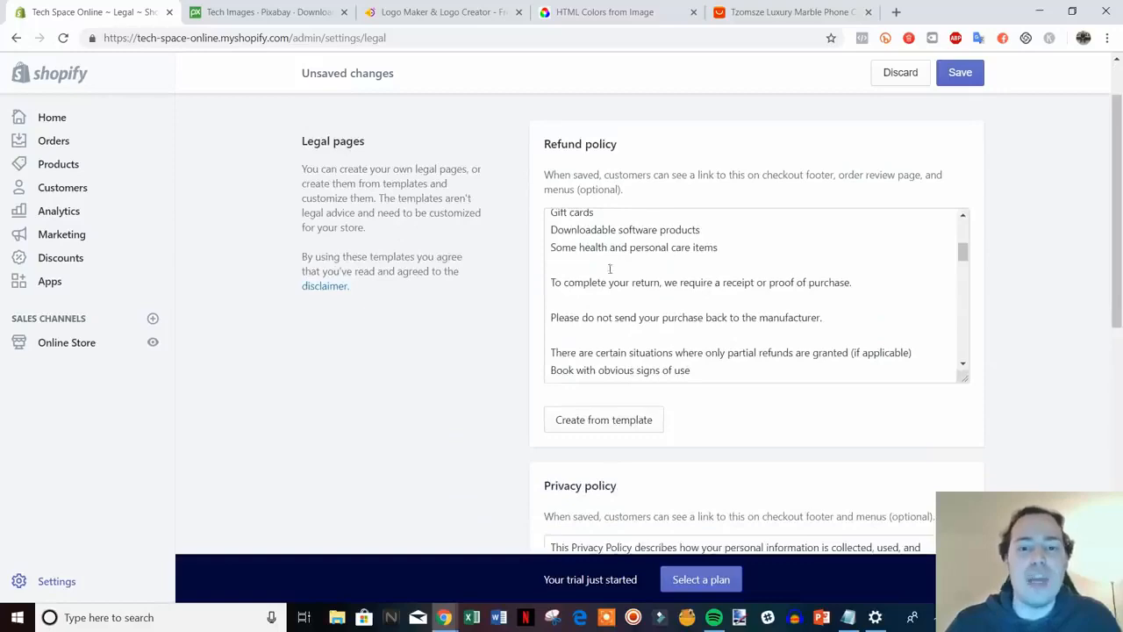
scroll(997, 395, "down", 2)
left_click_drag(1118, 331, 1076, 203)
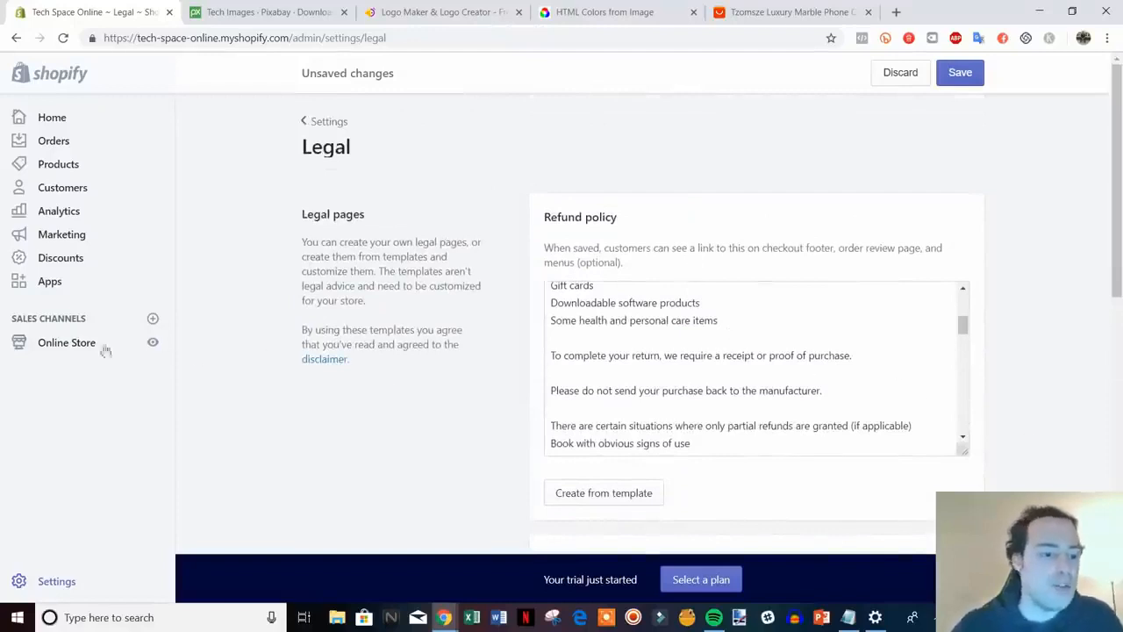
Open Online Store in a new tab and start a new page titled Refund Policy
right_click(52, 351)
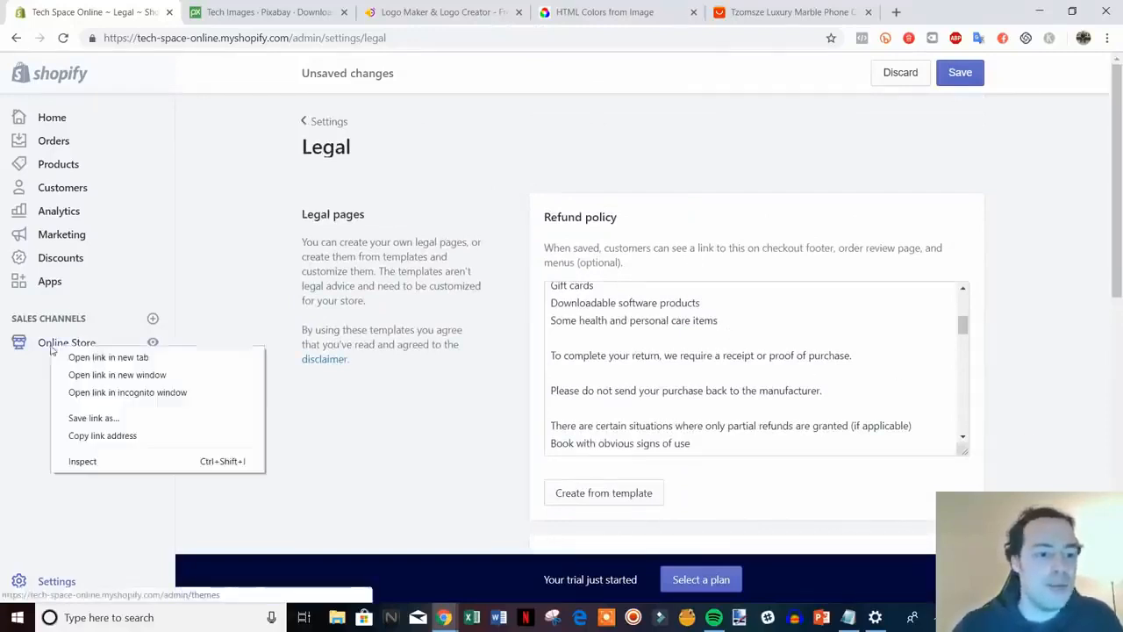
left_click(105, 358)
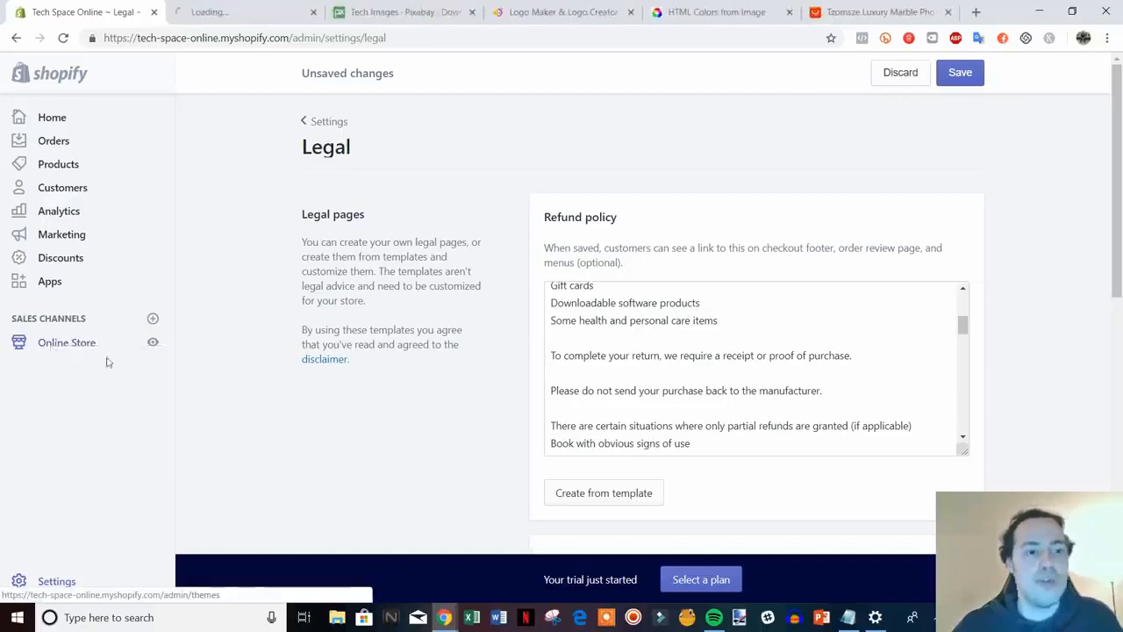
left_click(211, 7)
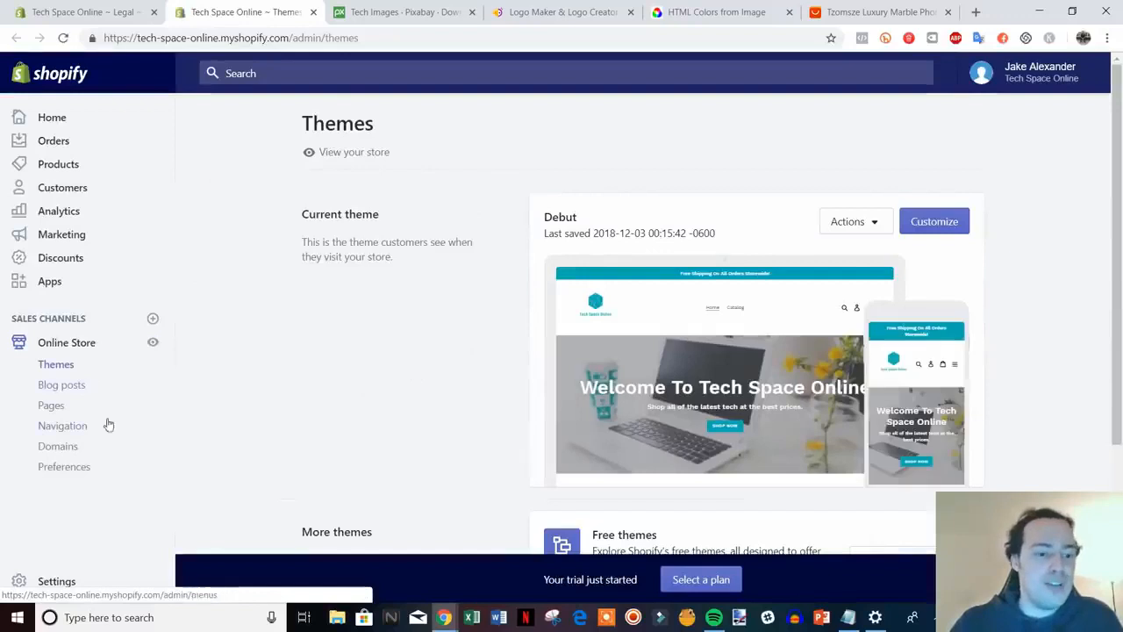
left_click(53, 408)
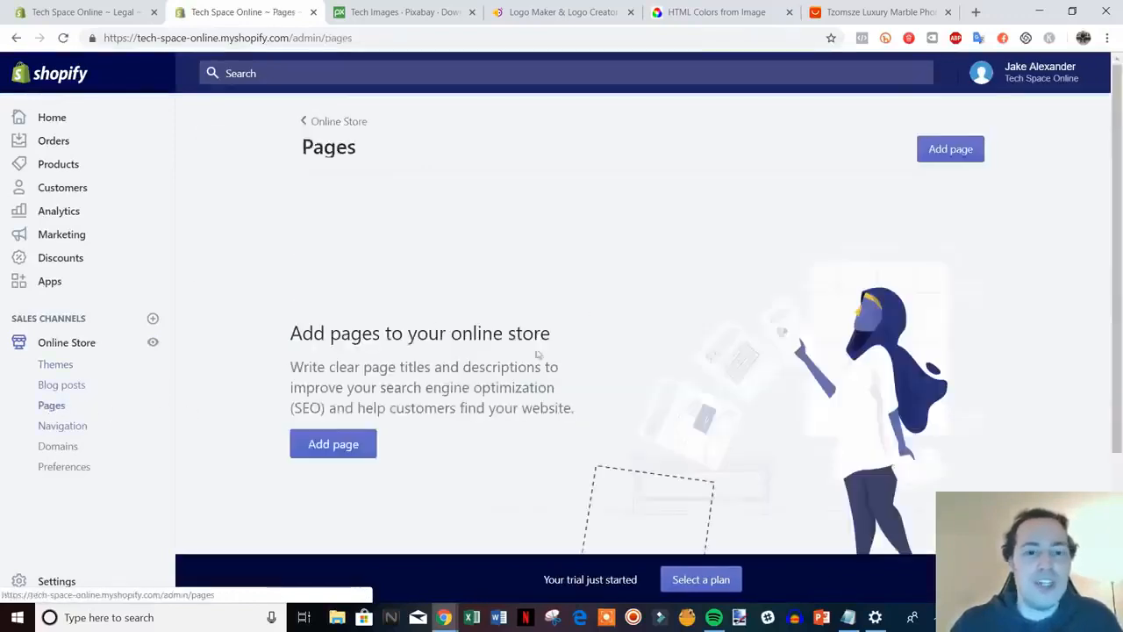
left_click(331, 444)
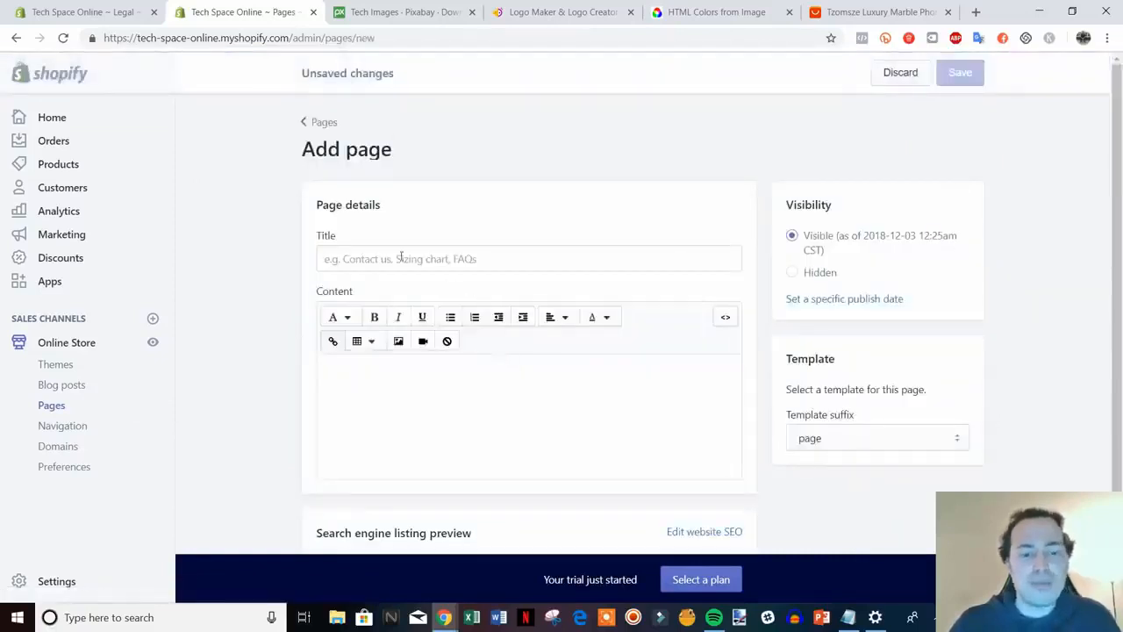
left_click(400, 257)
type("Ref")
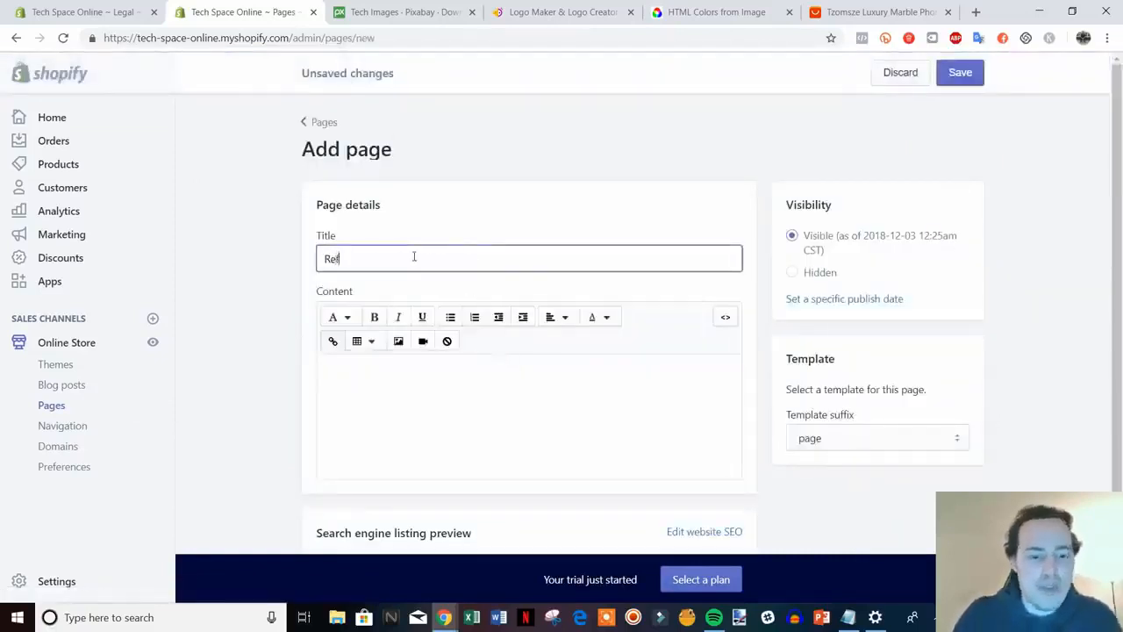
type("und Policy")
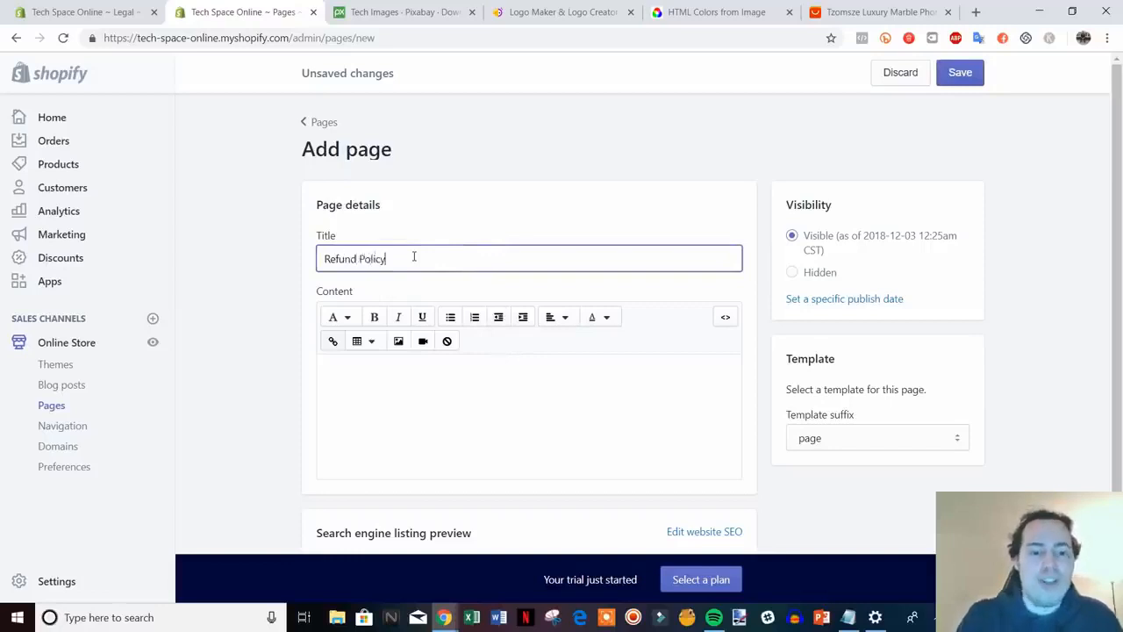
Copy the refund policy text from Legal settings, paste it as page content, and save
left_click(127, 9)
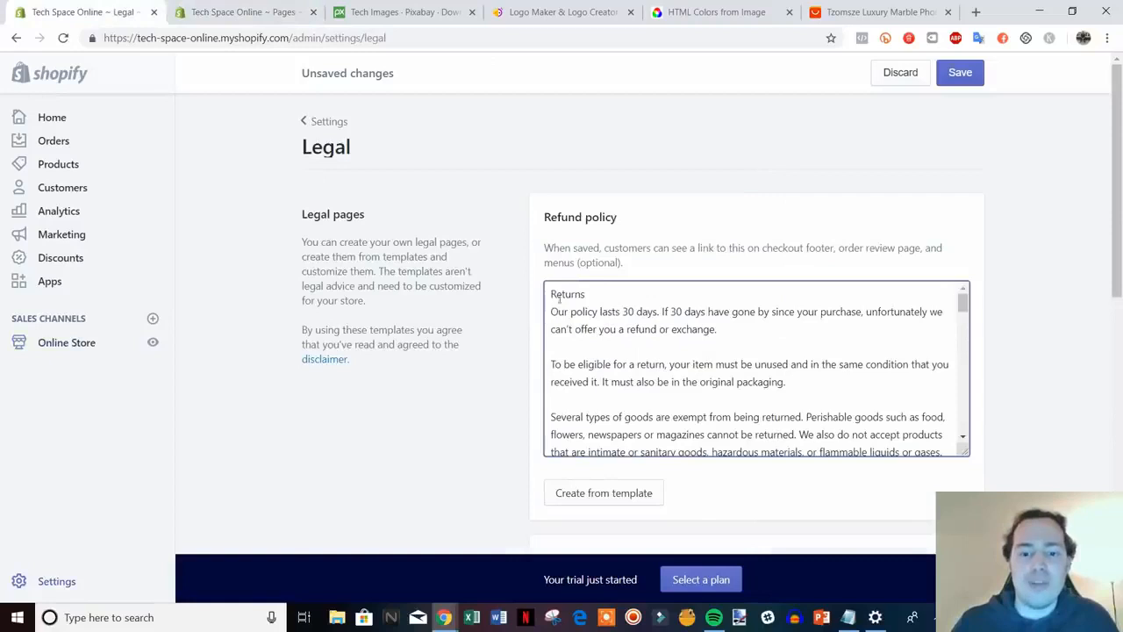
left_click_drag(549, 294, 614, 465)
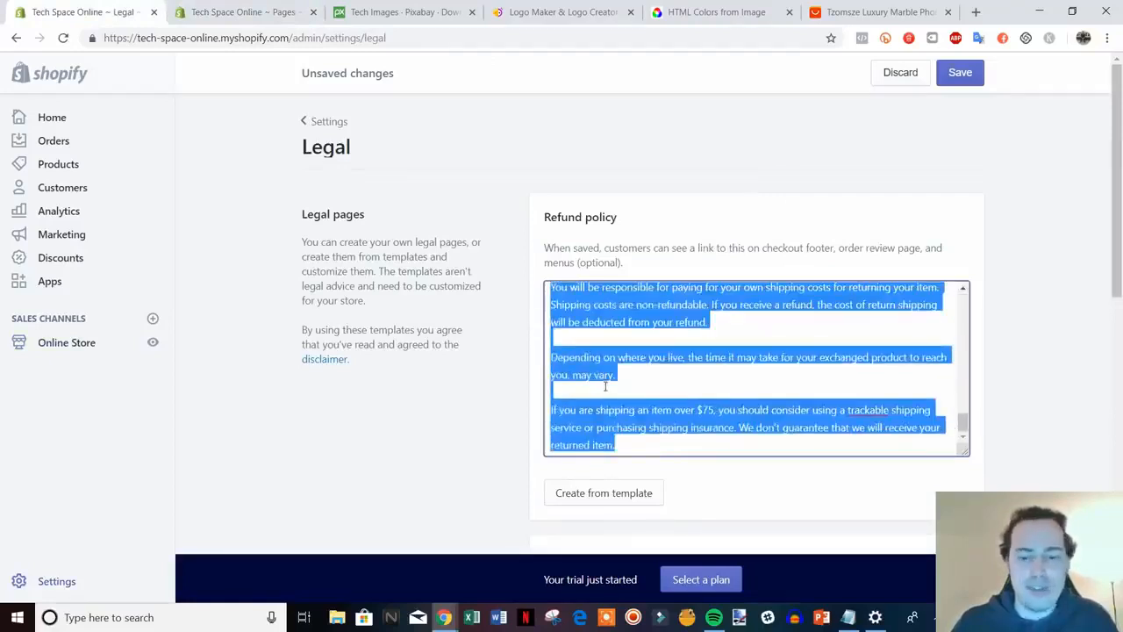
key("ctrl+Tab")
left_click(360, 391)
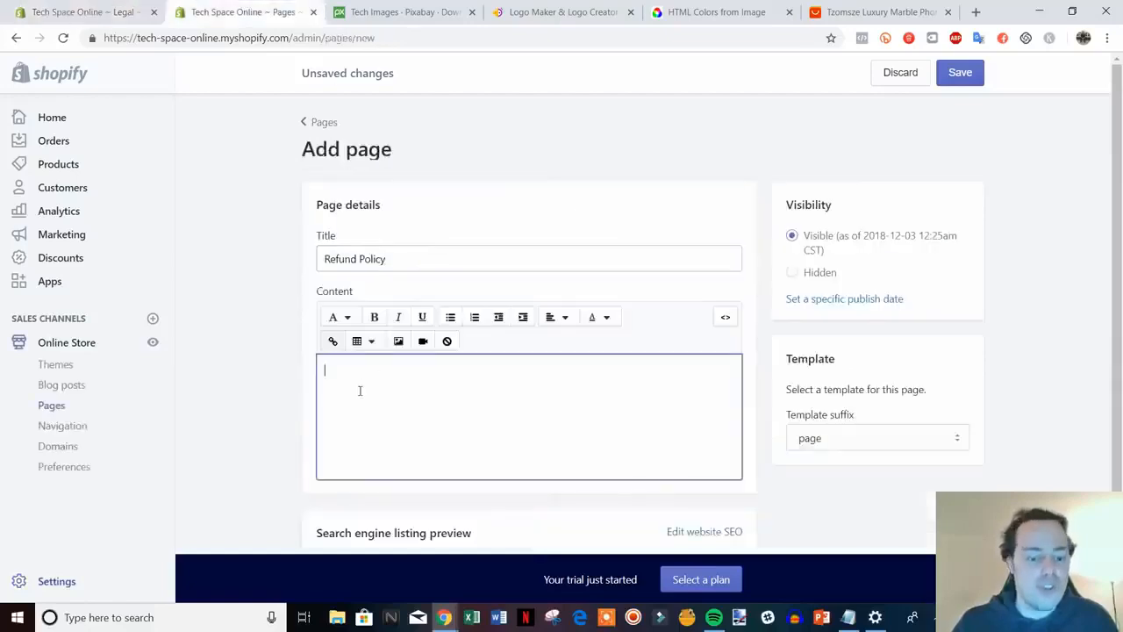
key("ctrl+v")
scroll(360, 390, "down", 3)
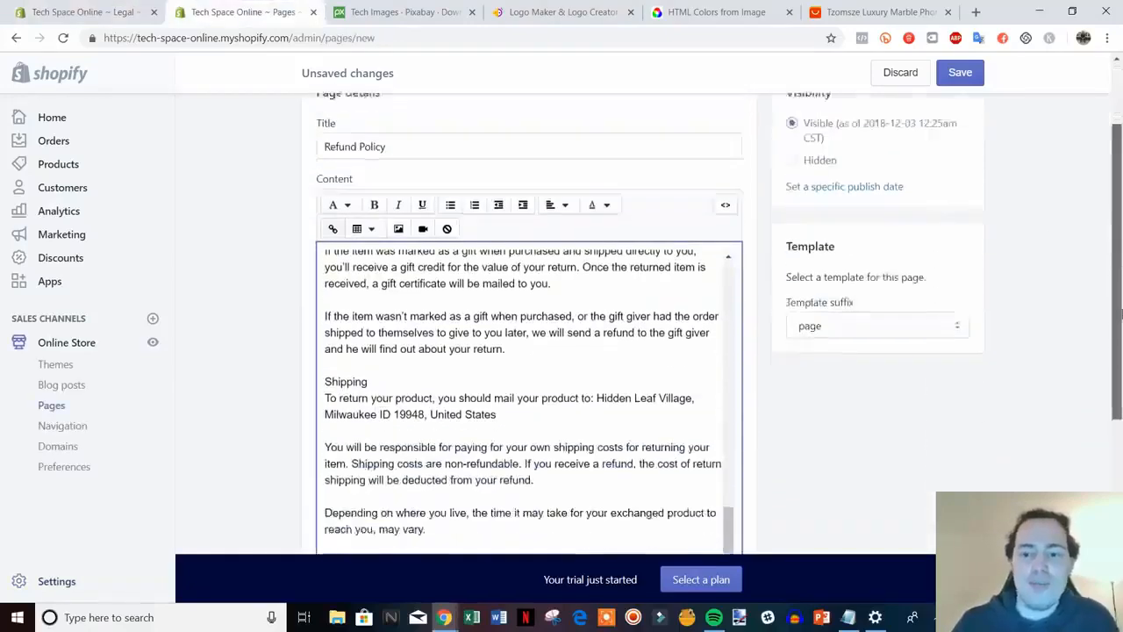
scroll(1057, 490, "up", 5)
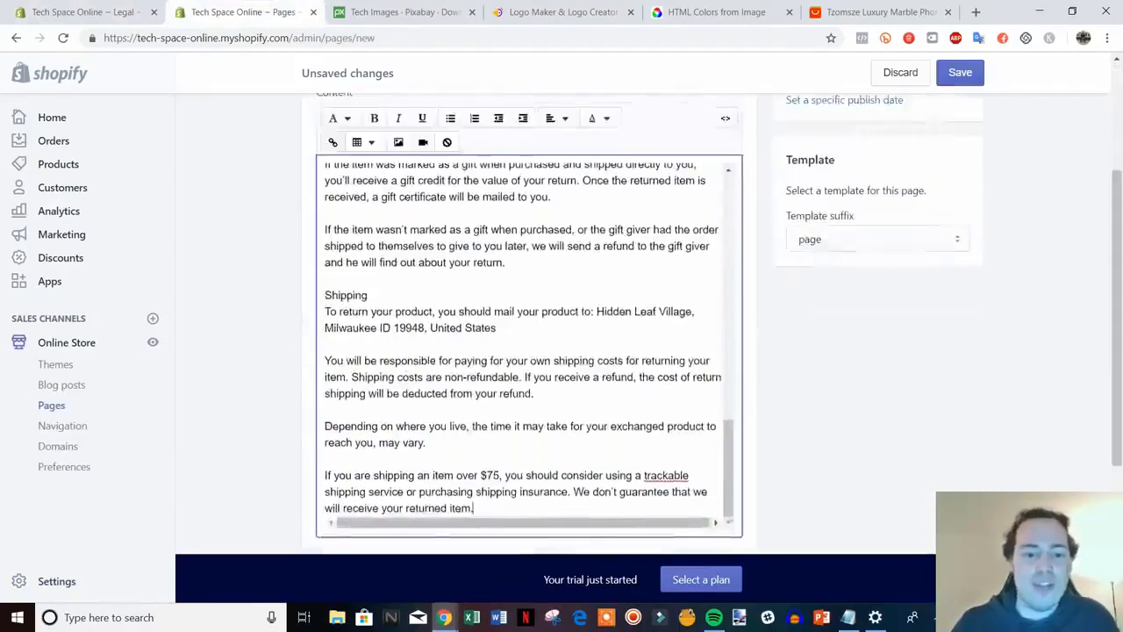
left_click(962, 75)
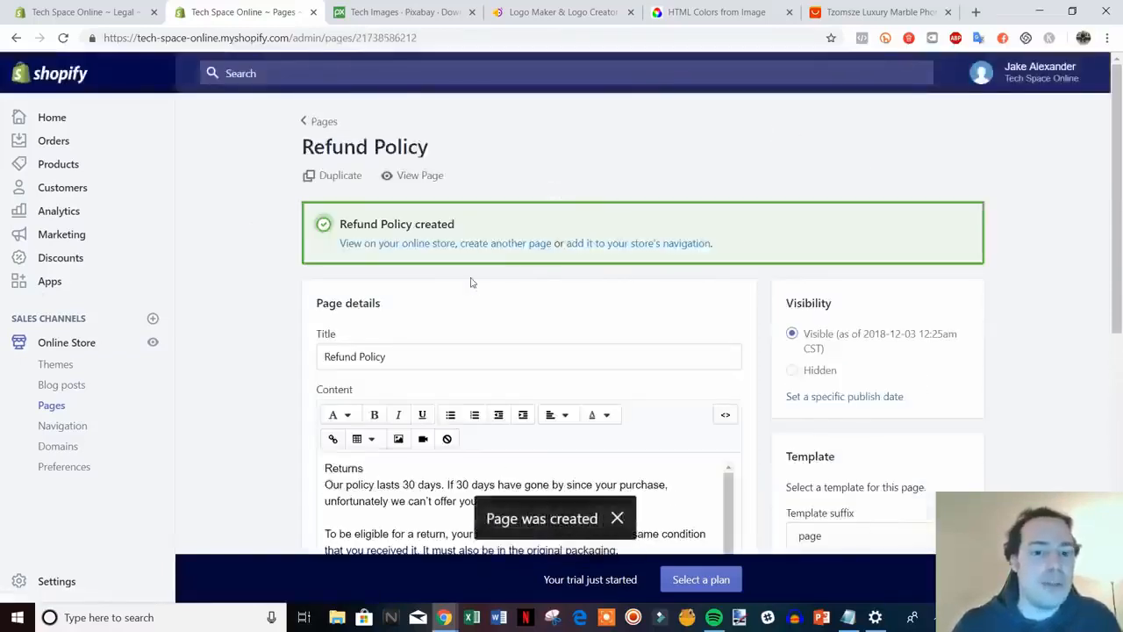
left_click(507, 244)
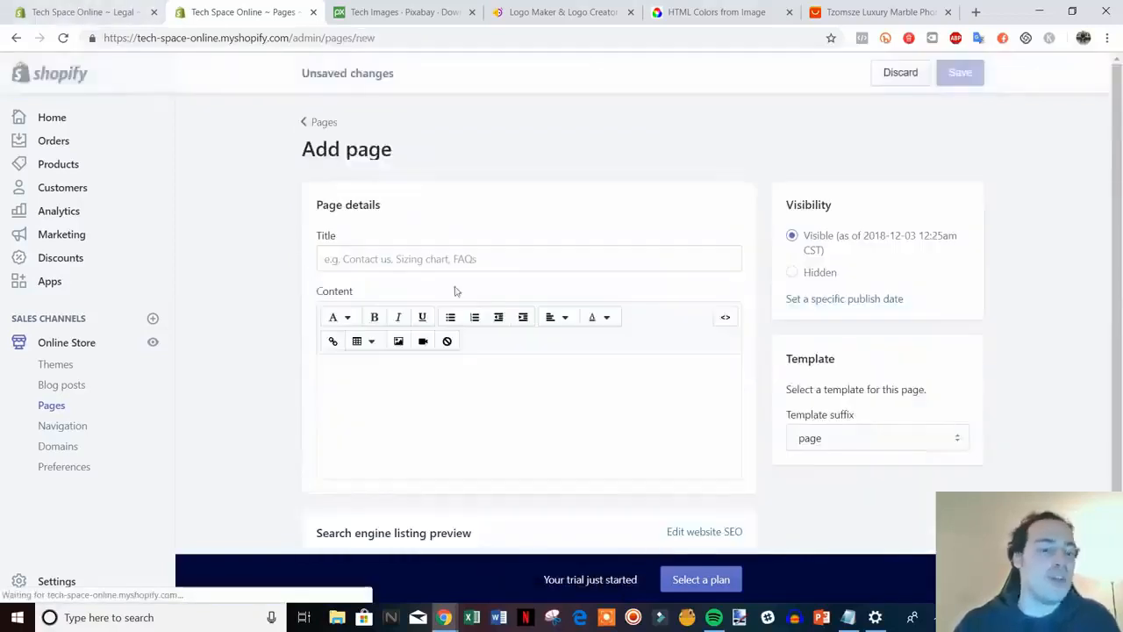
Title a new page Privacy Policy, paste the copied privacy policy text as content, and save
left_click(506, 251)
type("P")
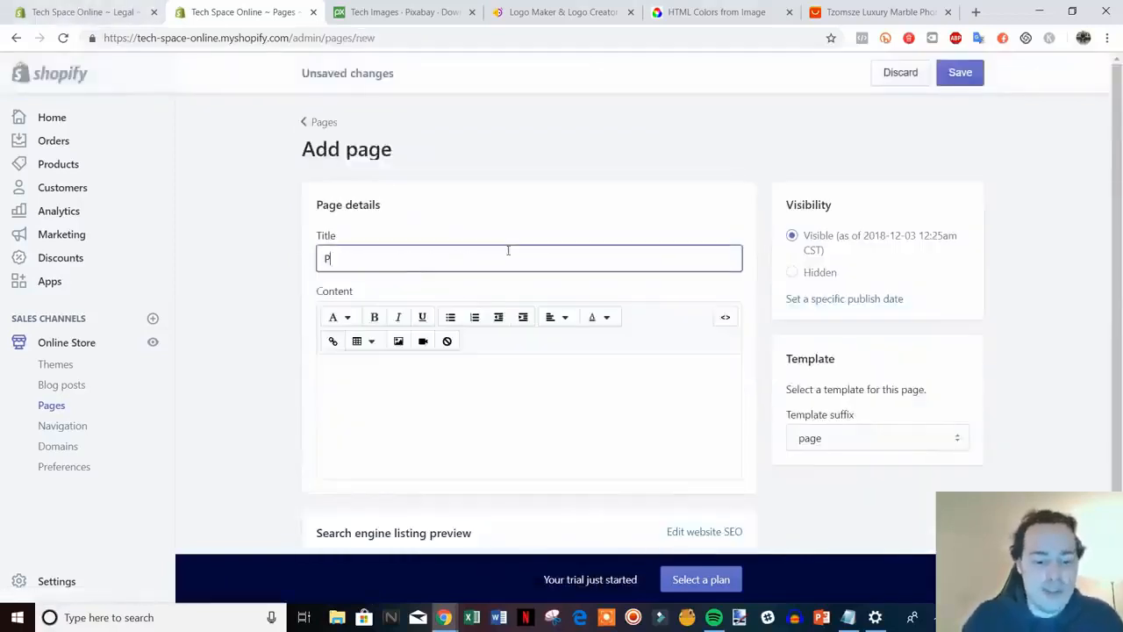
type("rivacy Po")
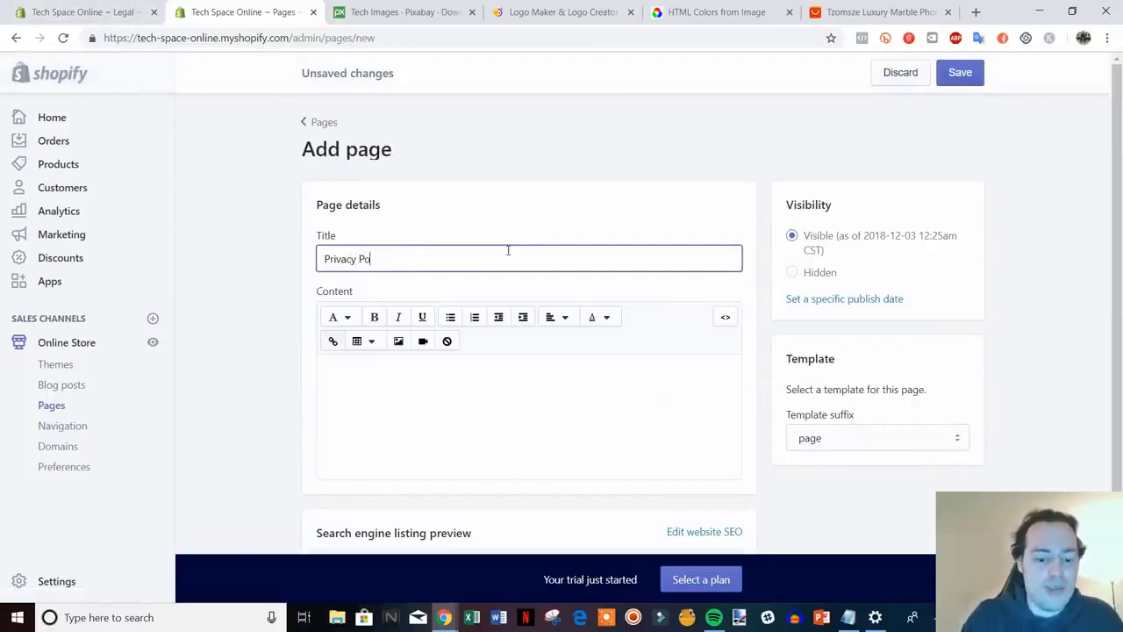
type("licy")
key("ctrl+shift+Tab")
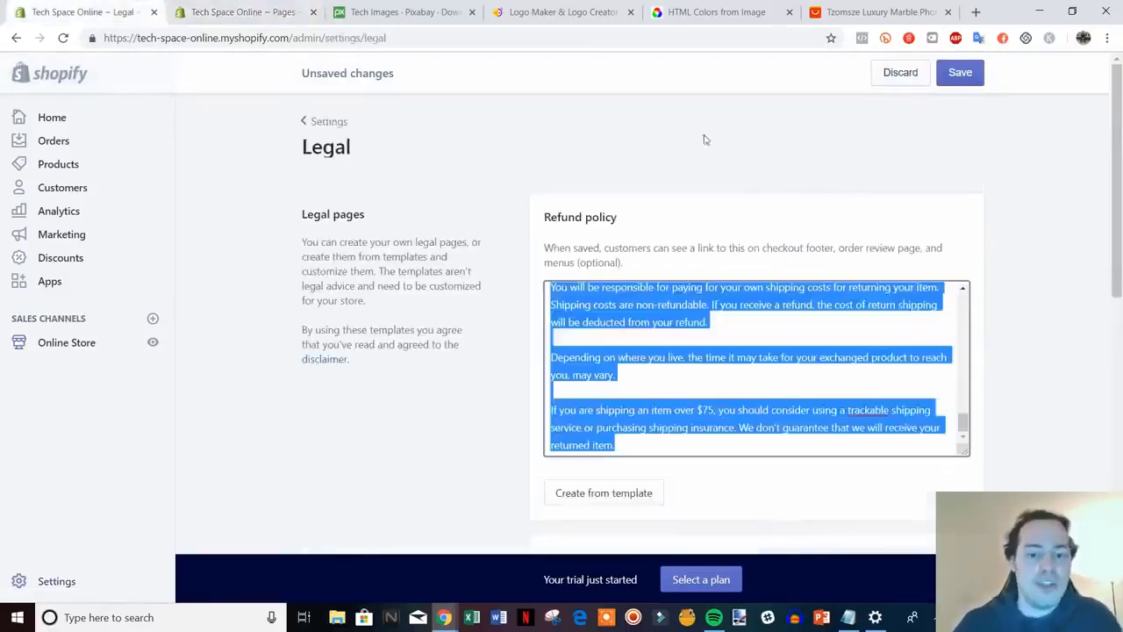
scroll(1076, 360, "down", 4)
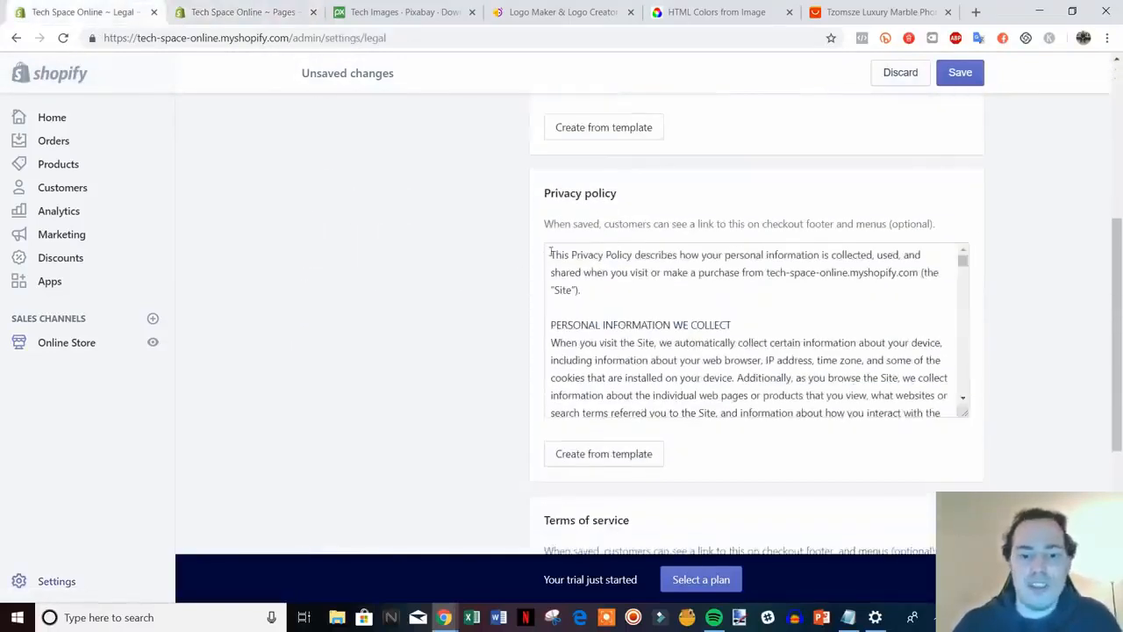
left_click_drag(551, 252, 937, 429)
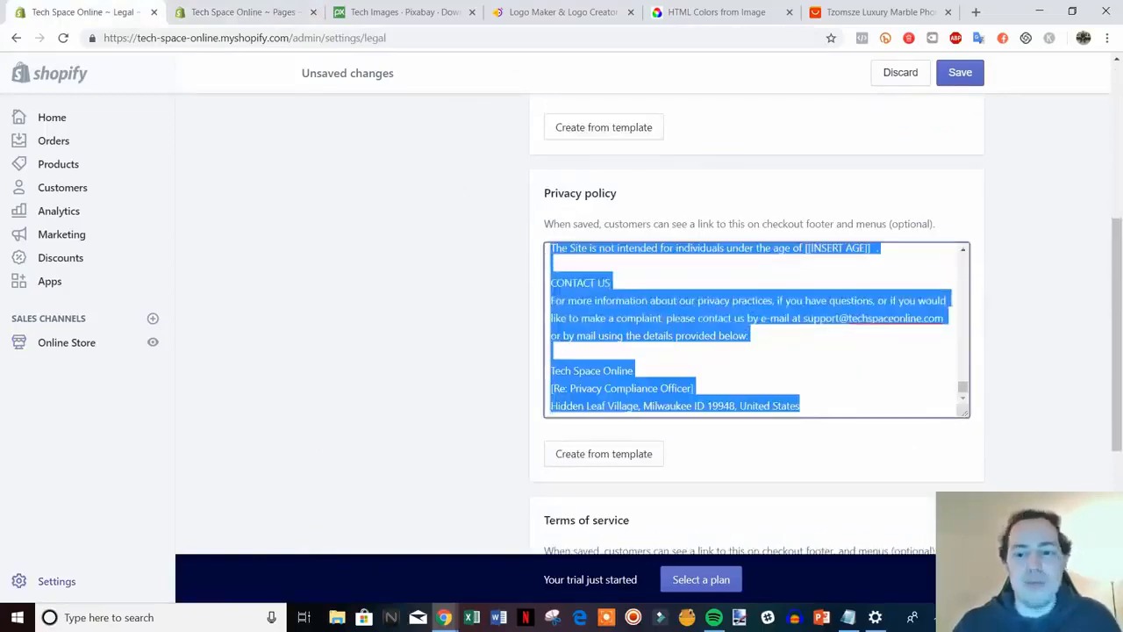
left_click(232, 12)
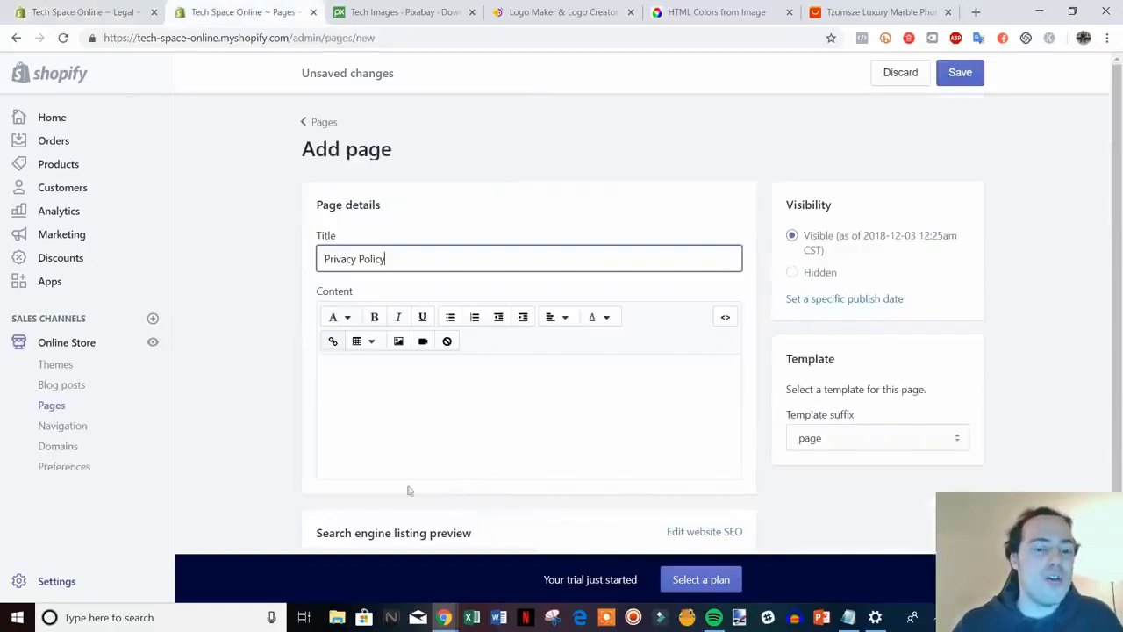
left_click(365, 383)
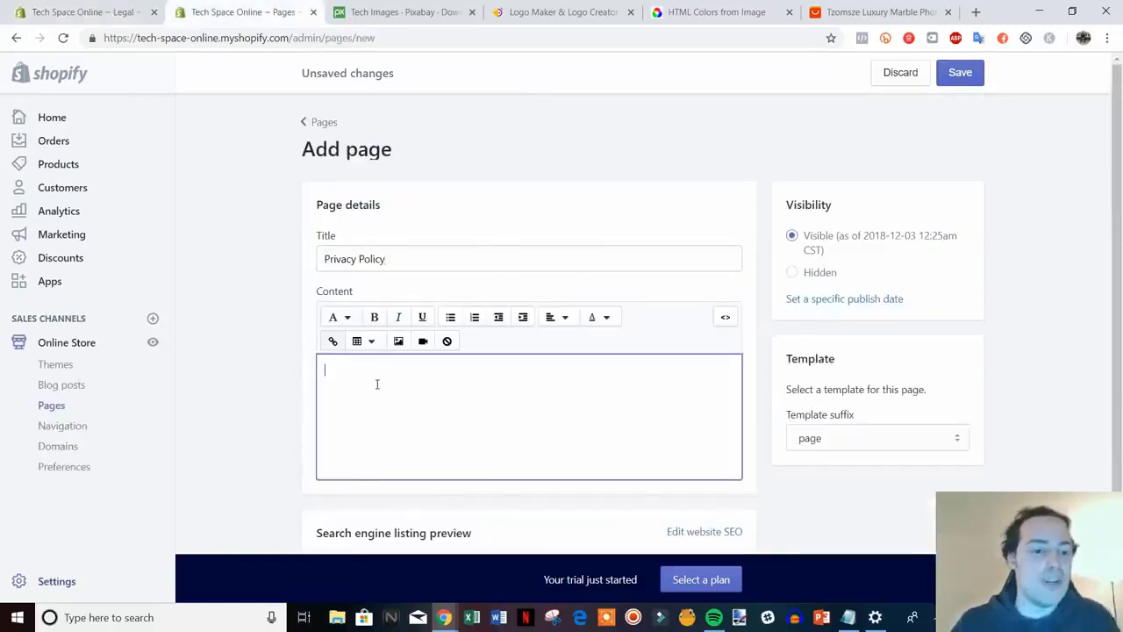
key("ctrl+v")
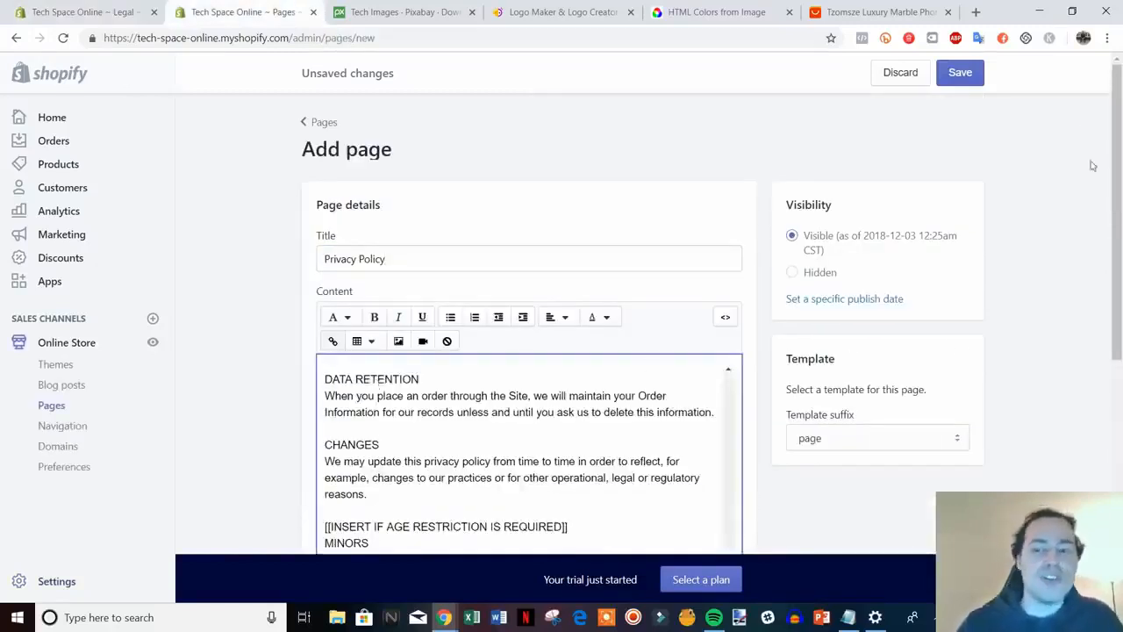
left_click(960, 73)
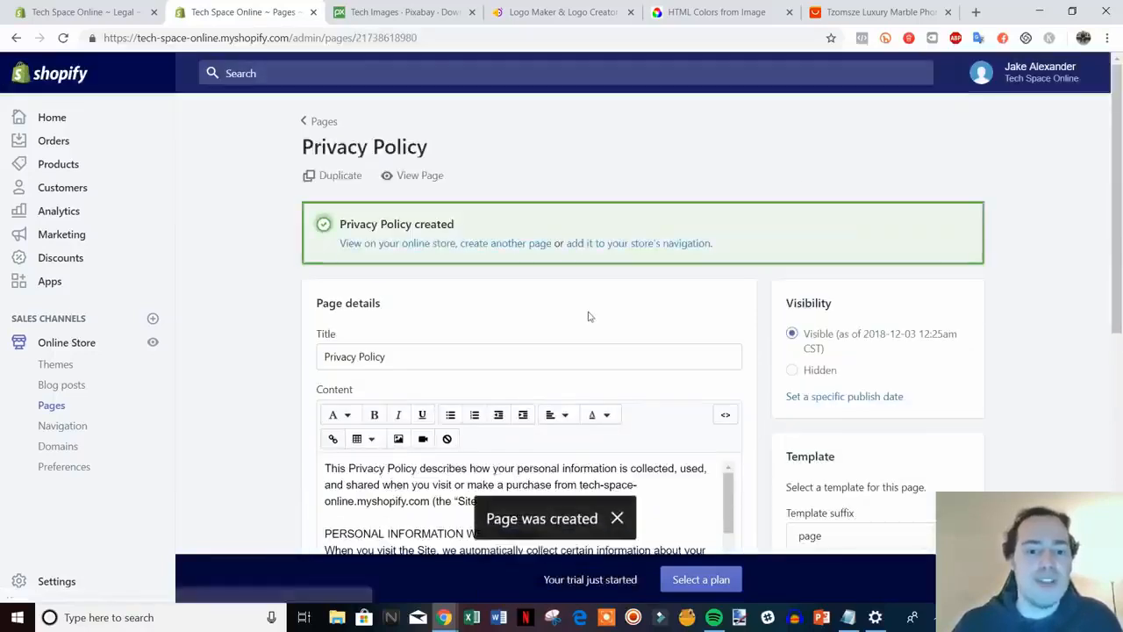
left_click(500, 247)
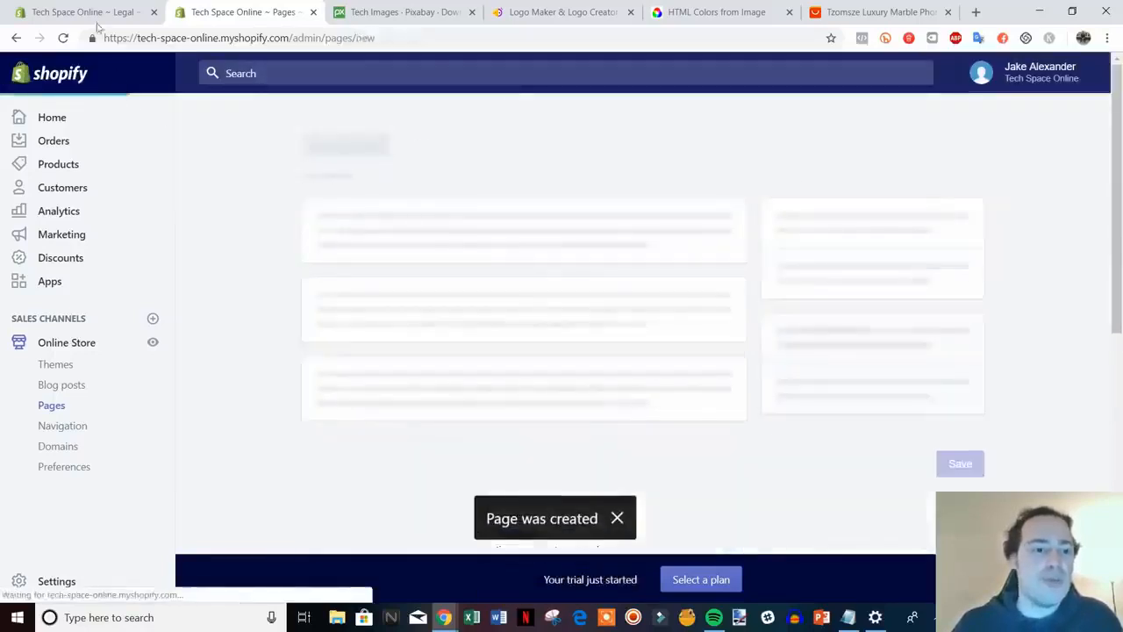
Copy the Terms of service text into a new page titled Terms Of Service and save it
left_click(96, 13)
scroll(991, 449, "down", 3)
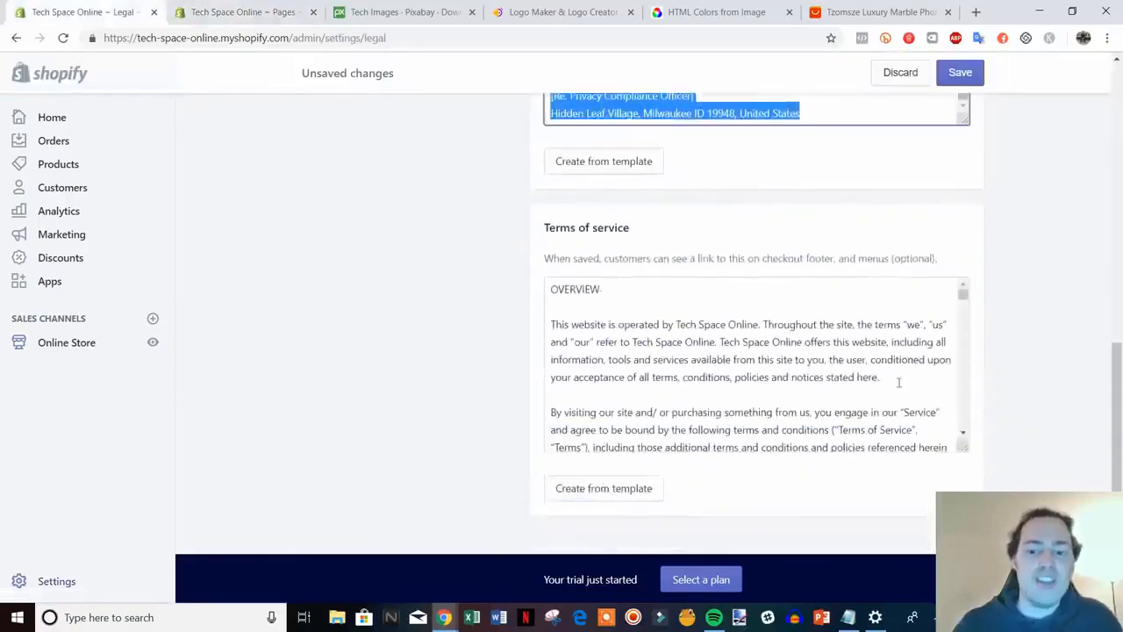
left_click_drag(554, 292, 972, 484)
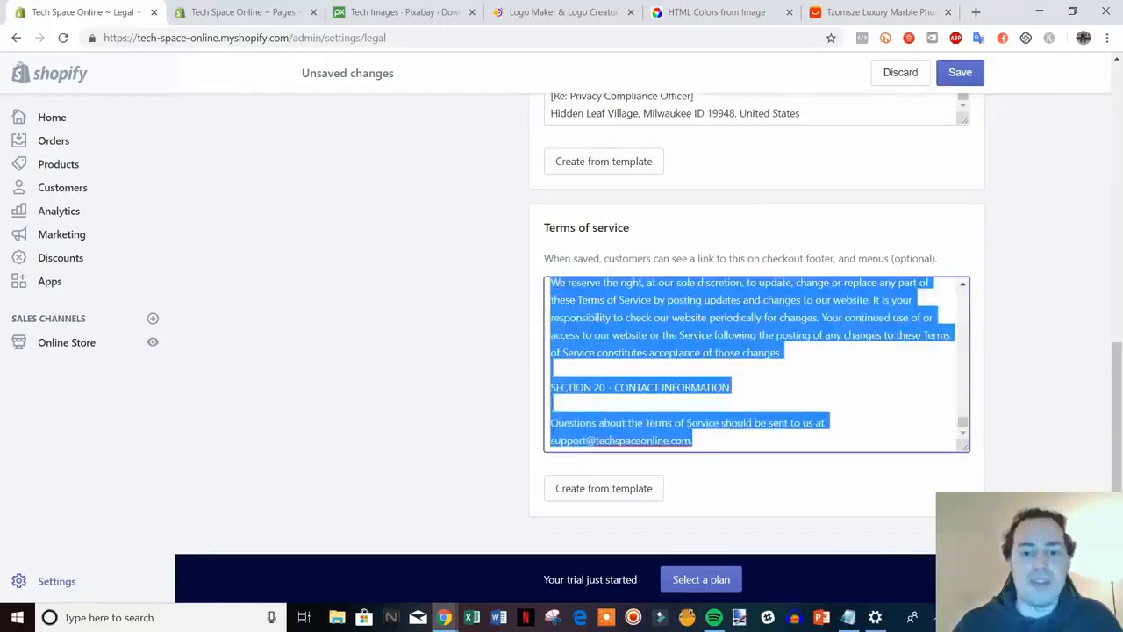
left_click(219, 12)
left_click(387, 256)
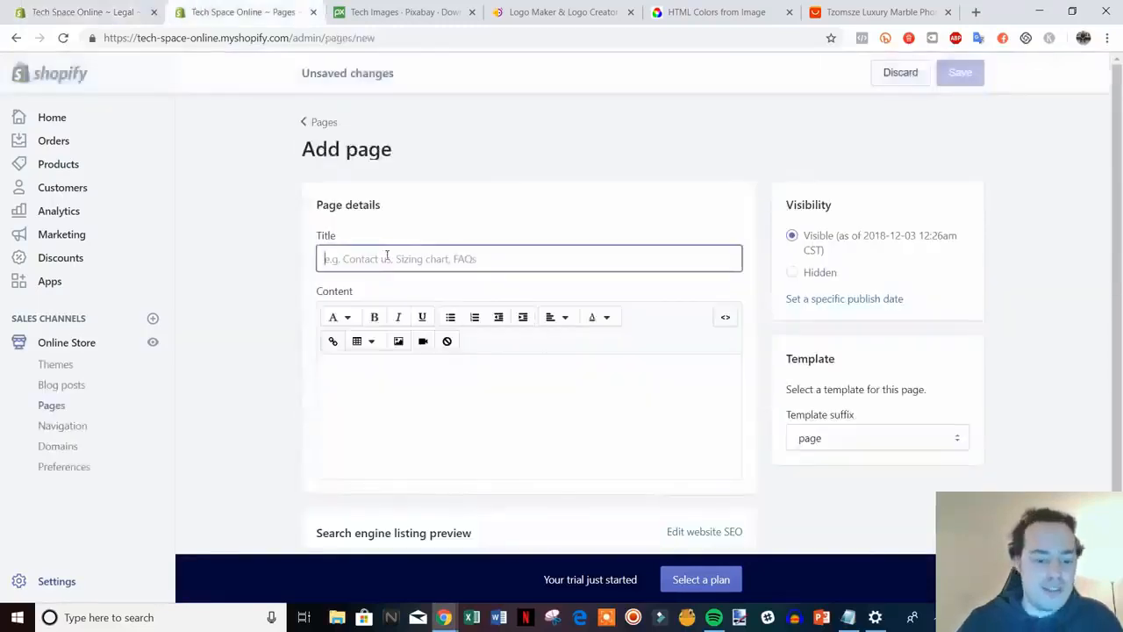
type("Terms Of Service")
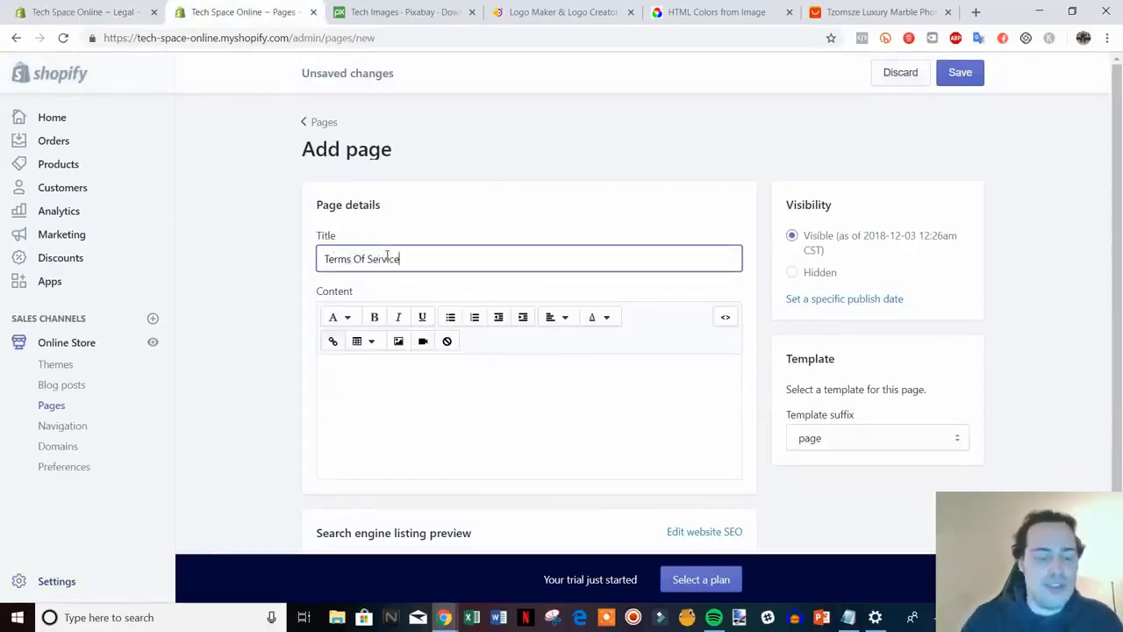
left_click(431, 376)
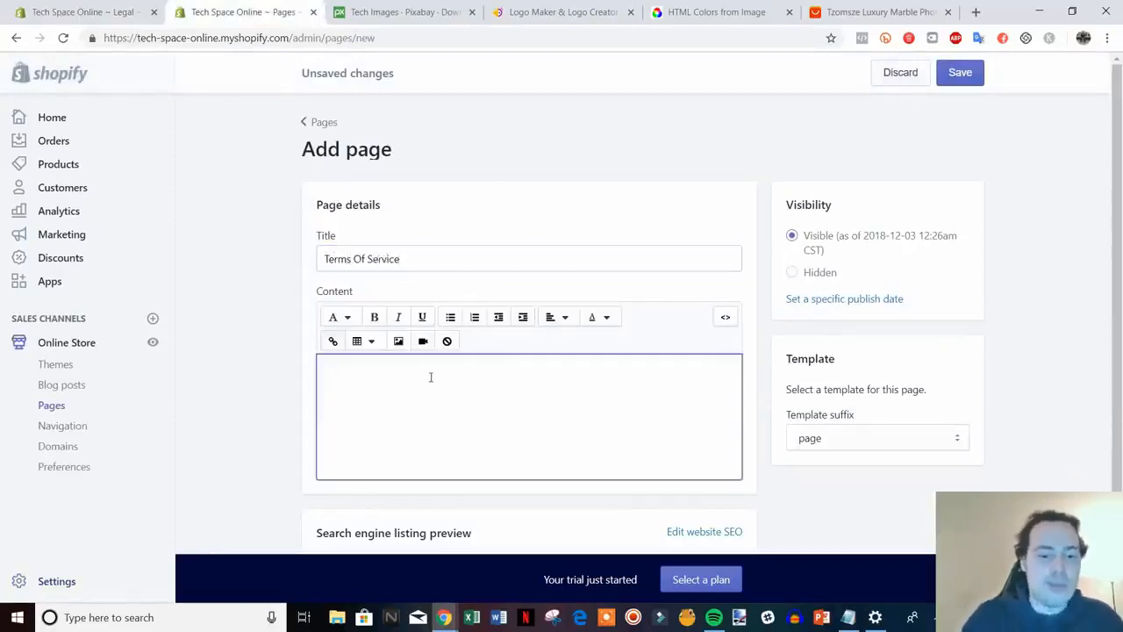
key("ctrl+v")
left_click(949, 73)
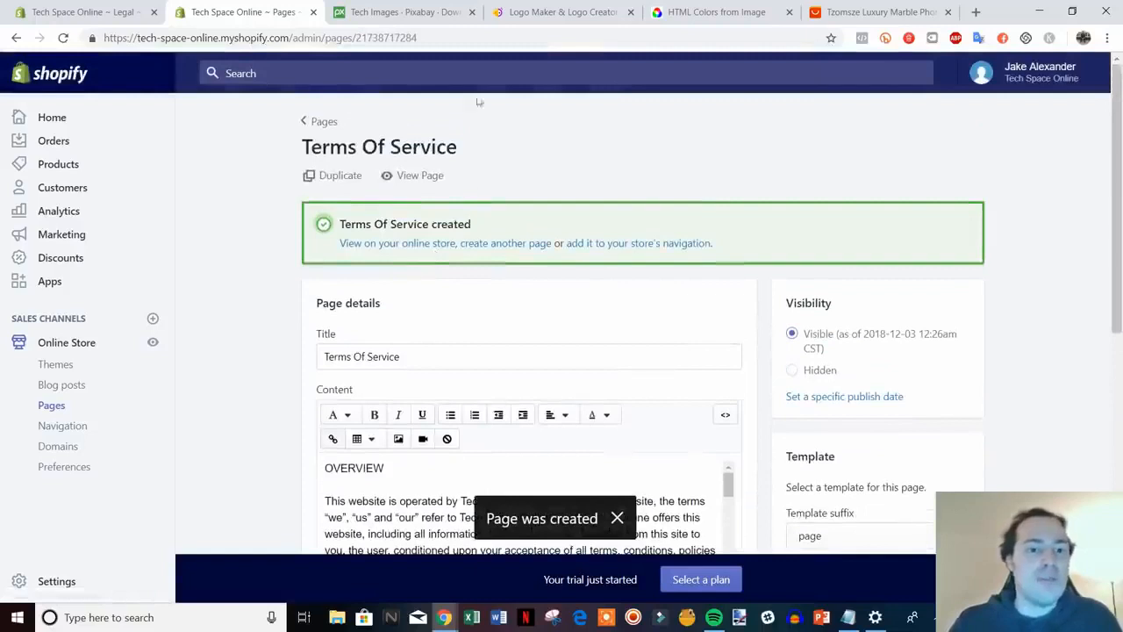
Preview the Terms Of Service page on the live storefront, then close the preview
left_click(433, 186)
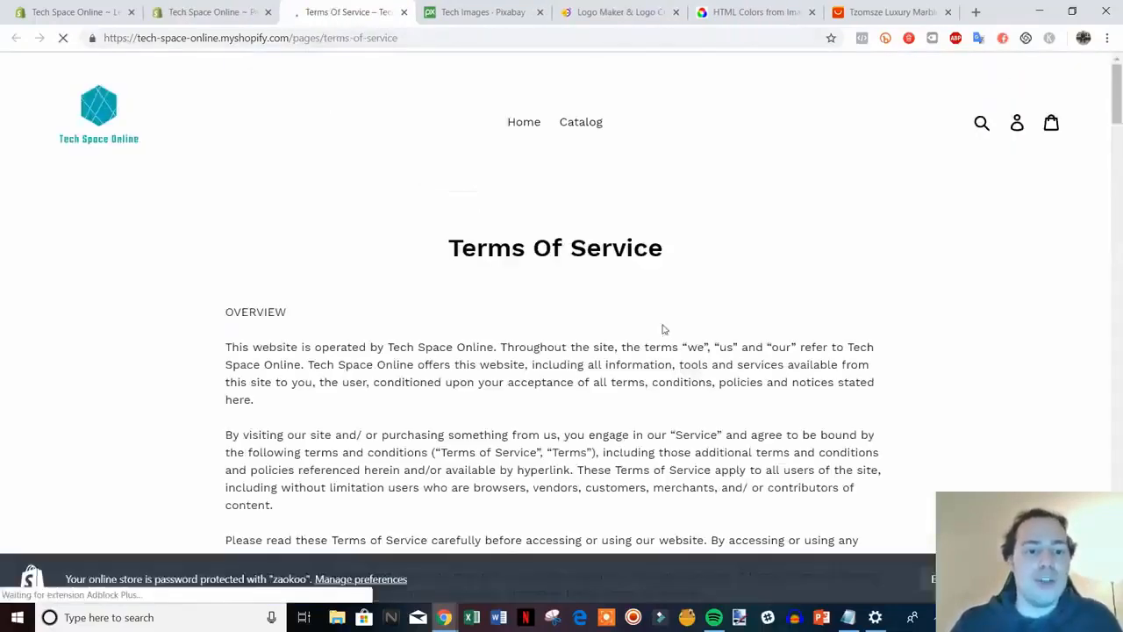
left_click_drag(1116, 114, 1114, 66)
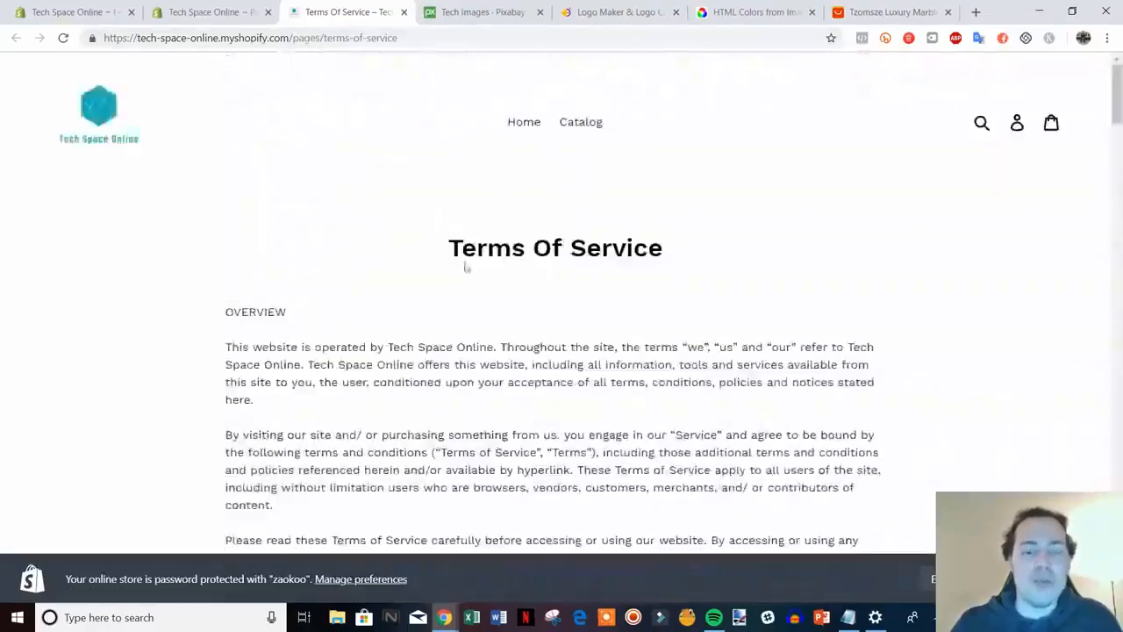
left_click(404, 12)
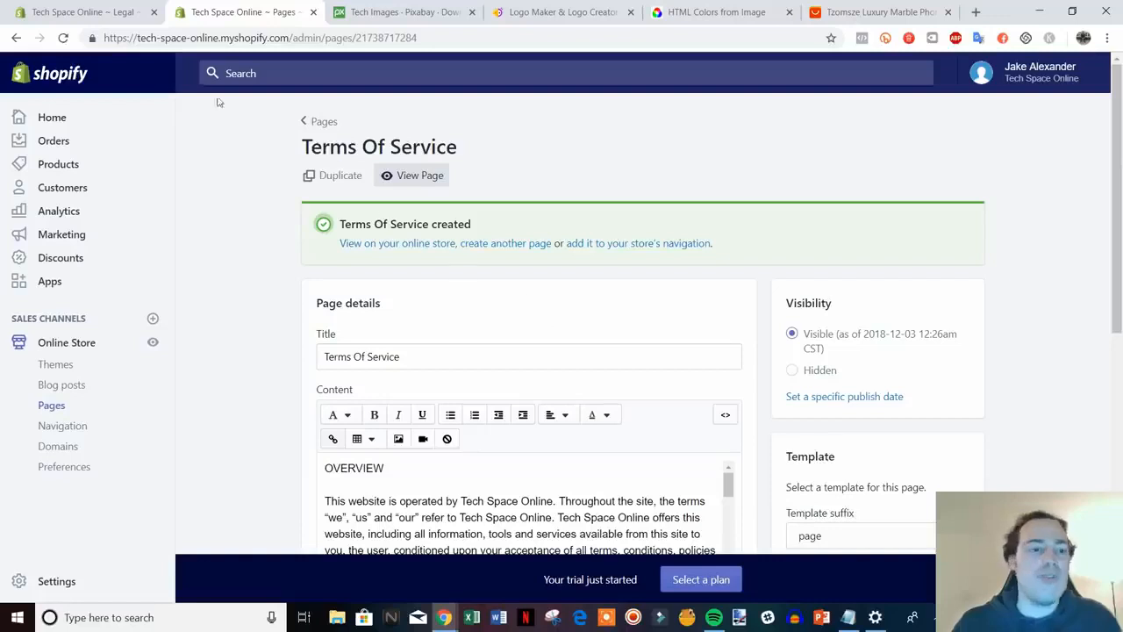
Save the legal policies and close the Legal settings tab
left_click(114, 12)
scroll(963, 401, "up", 2)
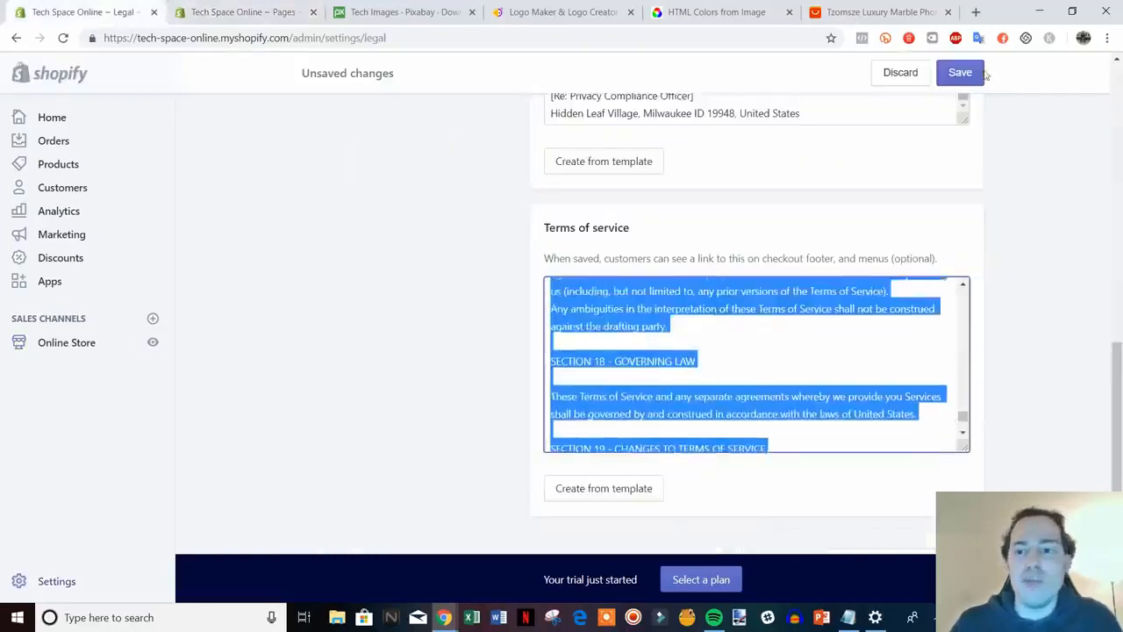
left_click(960, 72)
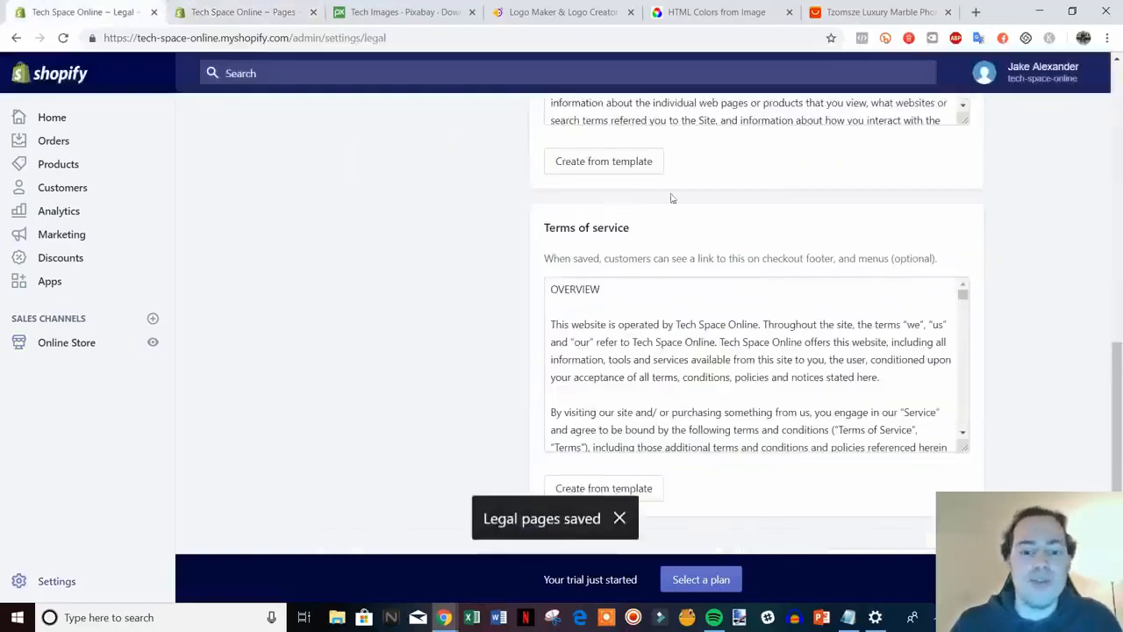
left_click(204, 13)
left_click(155, 13)
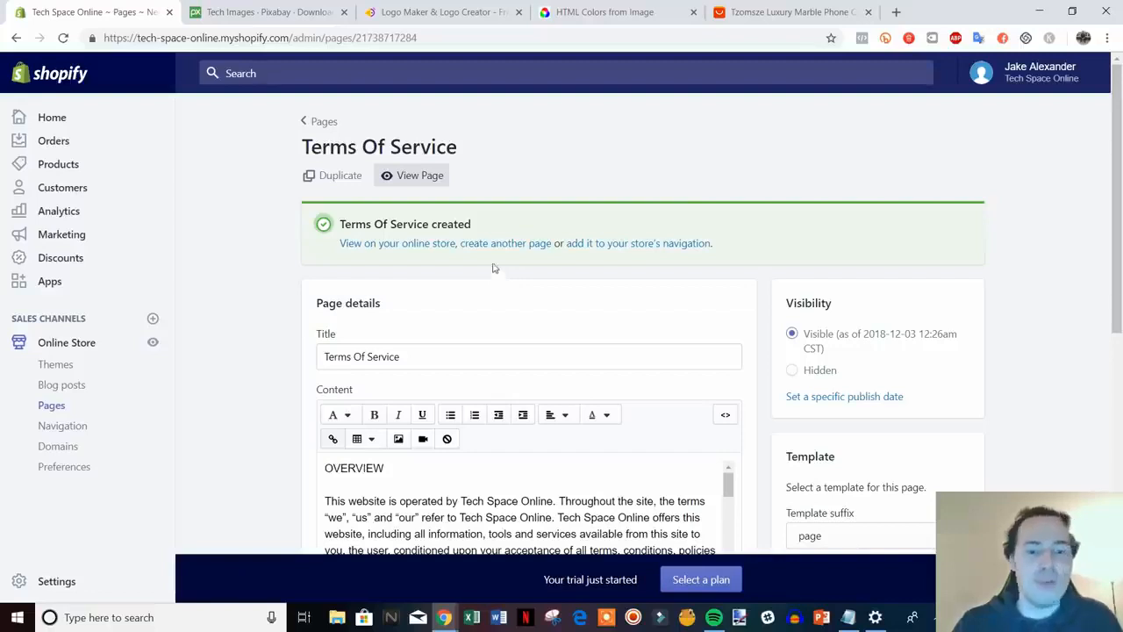
Create a Contact Us page with template suffix page.contact and save it
left_click(514, 245)
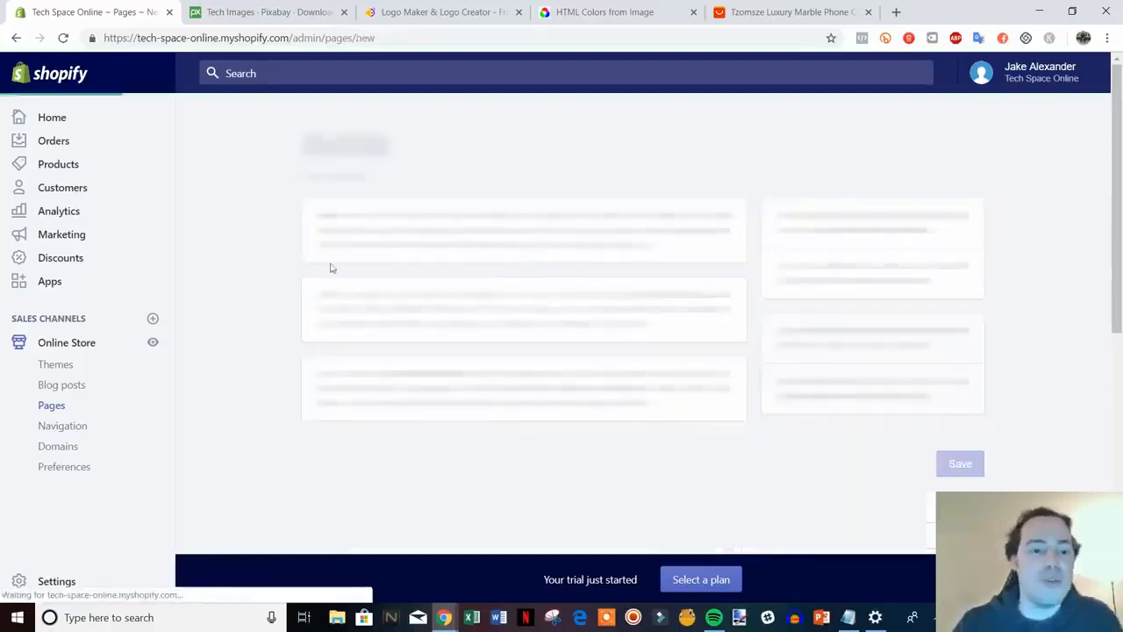
left_click(452, 256)
type("Contact Us")
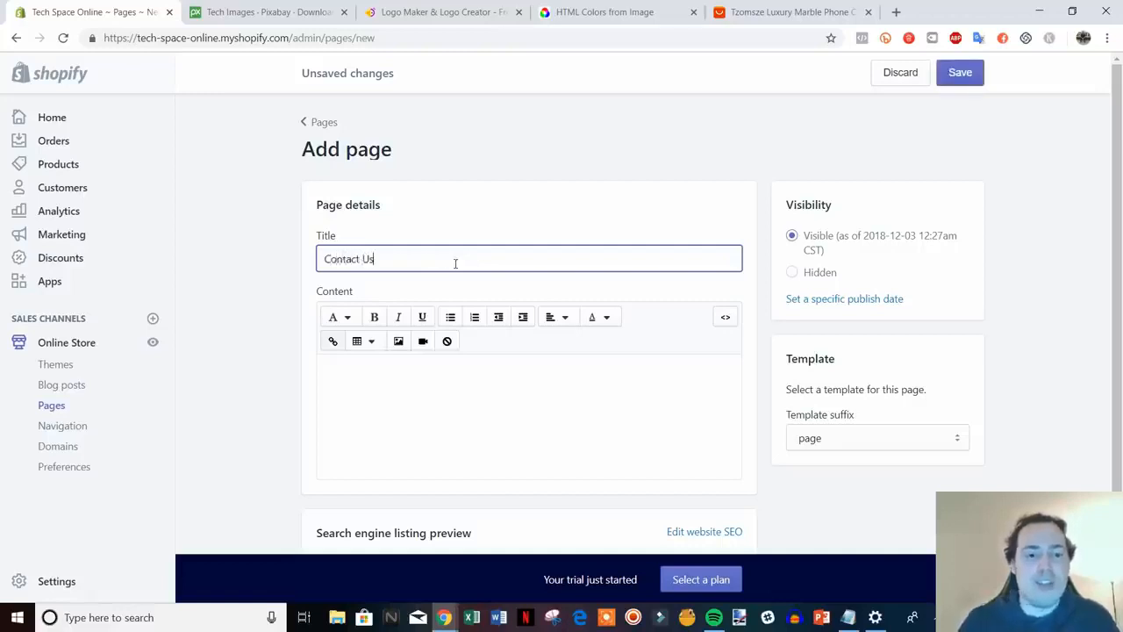
left_click(1035, 360)
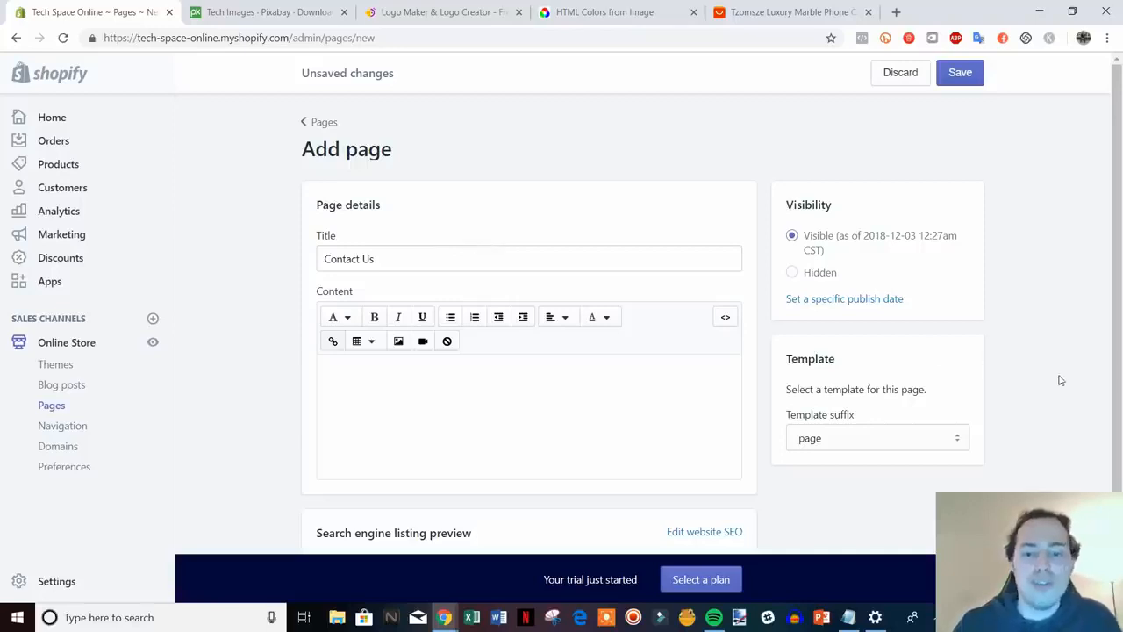
left_click(963, 438)
left_click(864, 475)
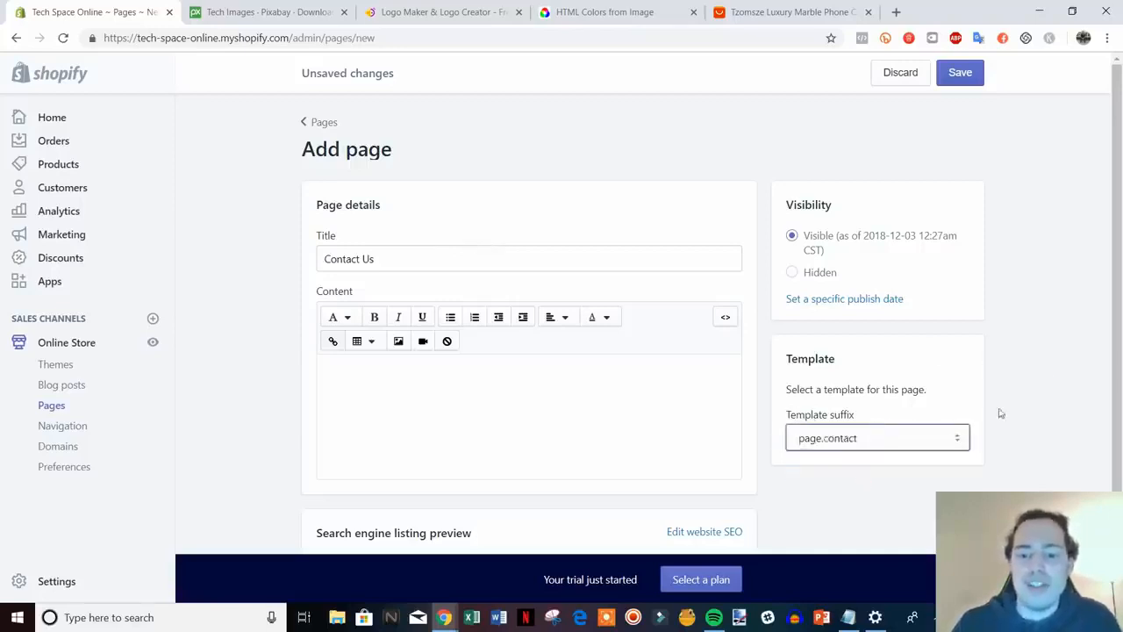
left_click(963, 79)
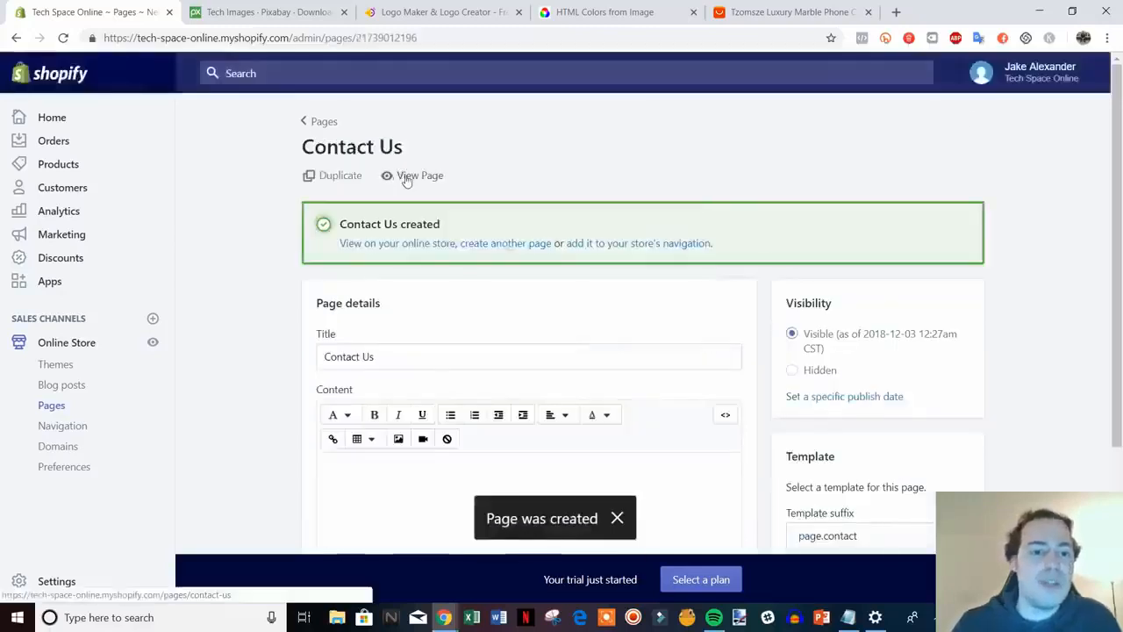
Check the live Contact Us page's name, email, phone and message form, then close the preview
left_click(406, 179)
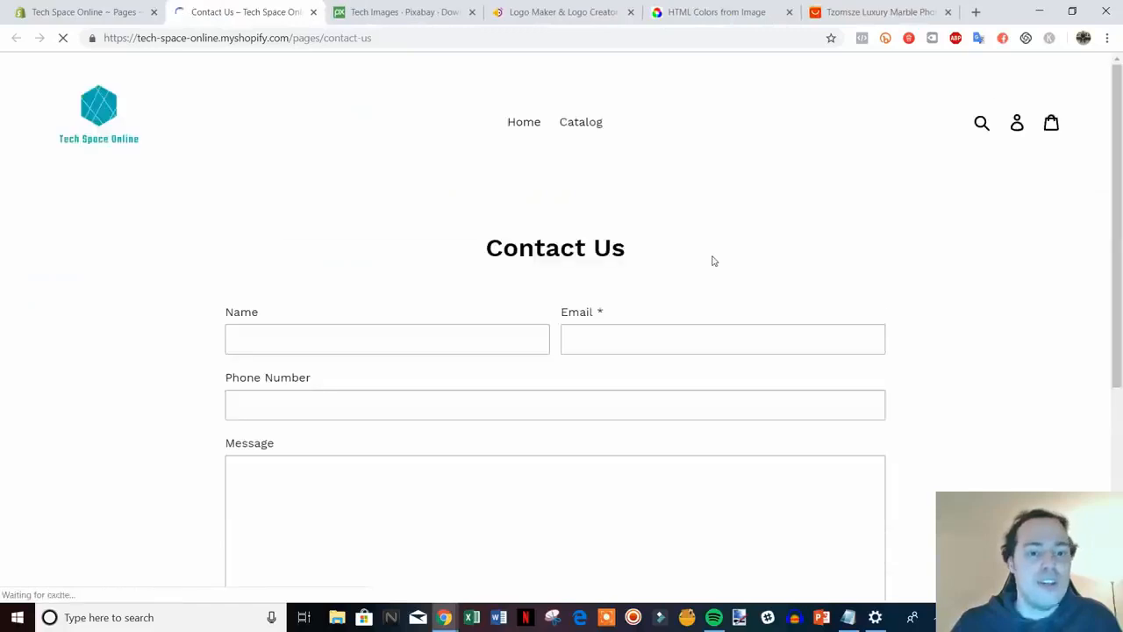
scroll(991, 286, "down", 2)
scroll(526, 421, "down", 2)
scroll(541, 444, "up", 1)
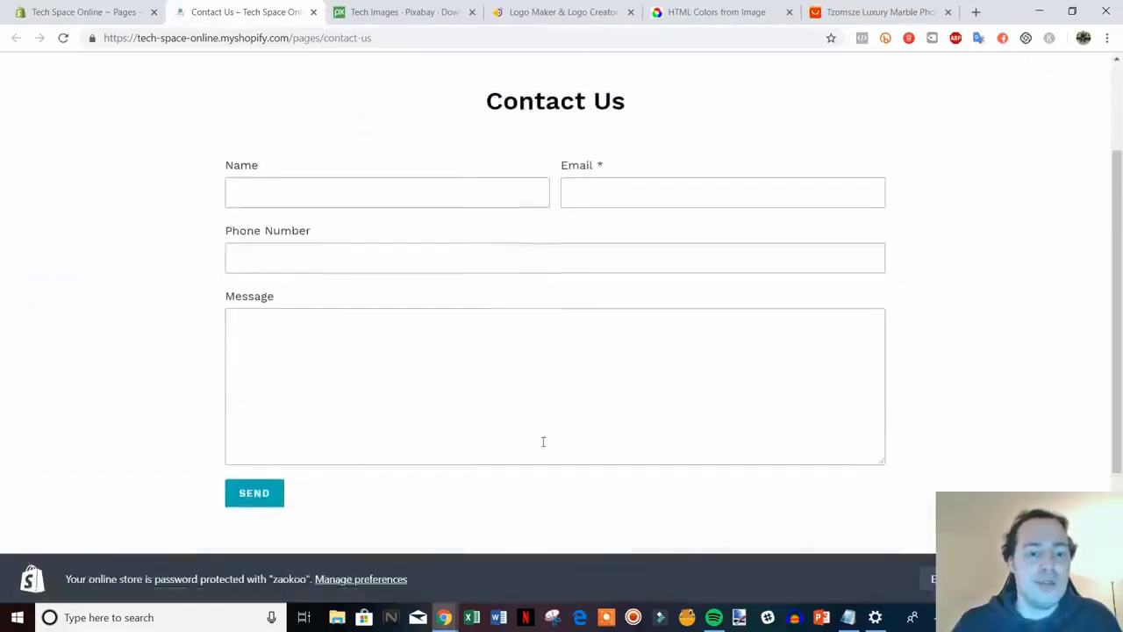
scroll(613, 269, "up", 1)
scroll(639, 316, "down", 1)
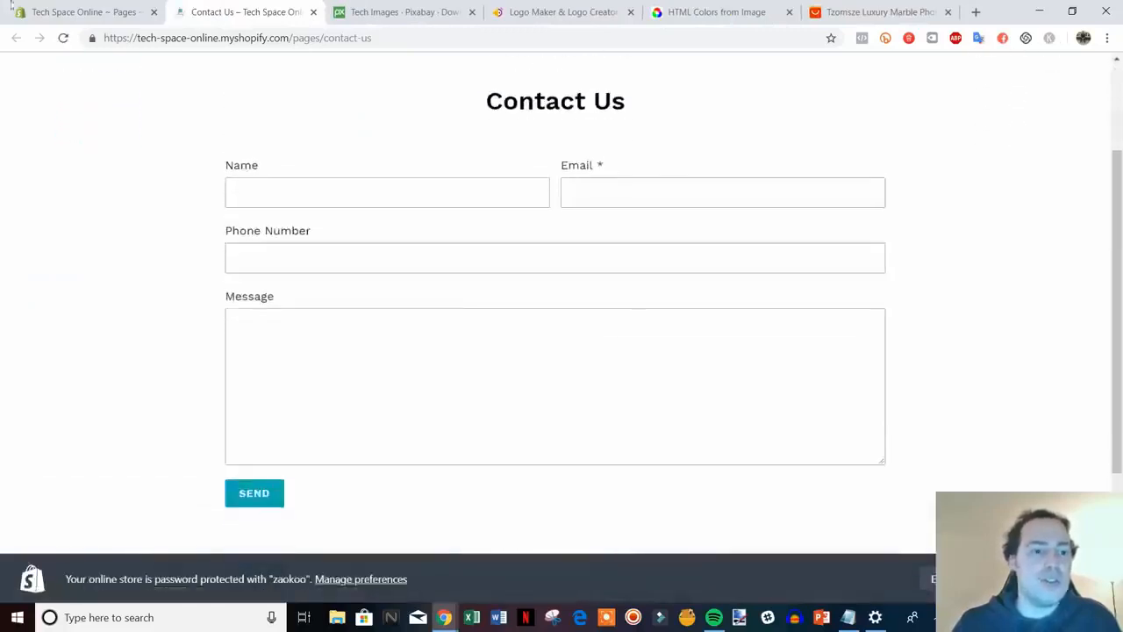
left_click(102, 15)
scroll(881, 519, "down", 1)
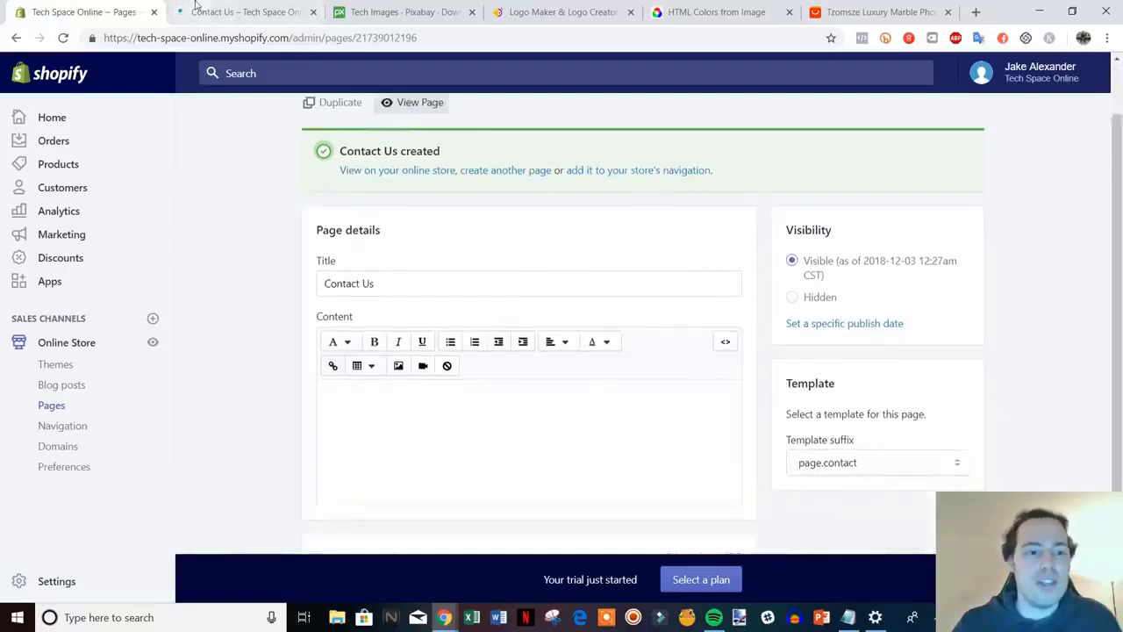
left_click(232, 13)
scroll(672, 343, "up", 1)
scroll(711, 234, "down", 1)
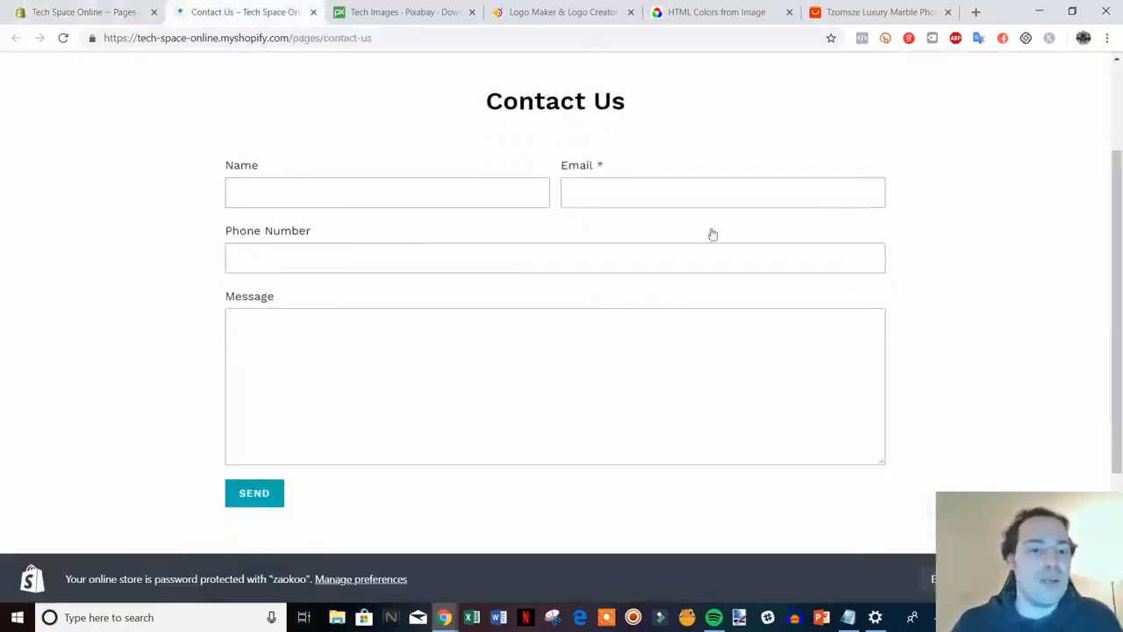
scroll(684, 328, "up", 1)
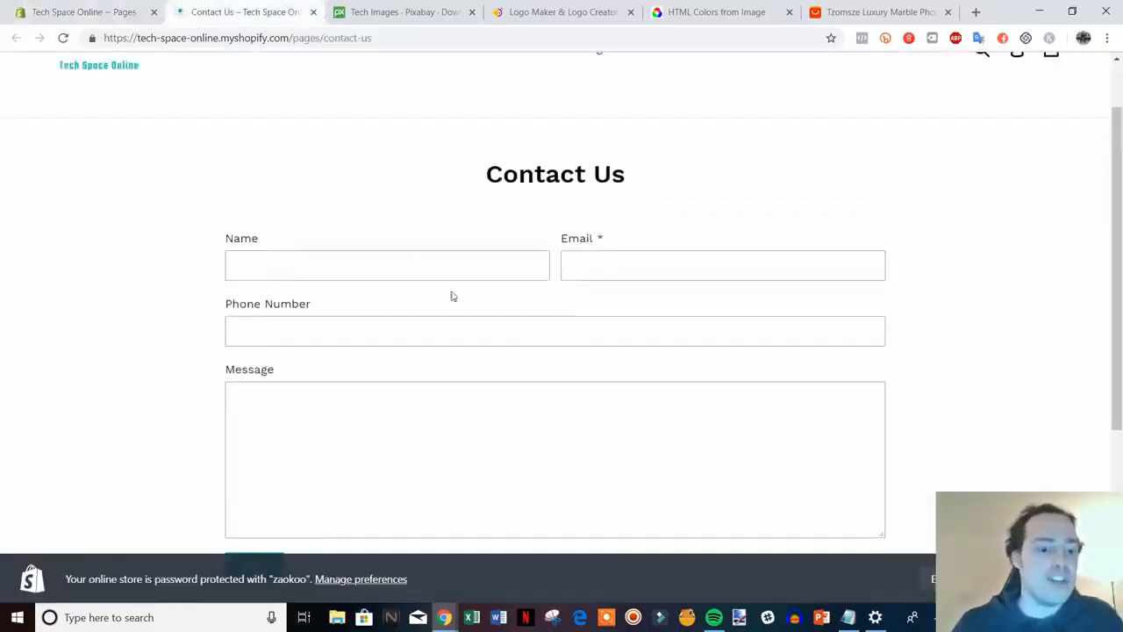
scroll(453, 297, "down", 1)
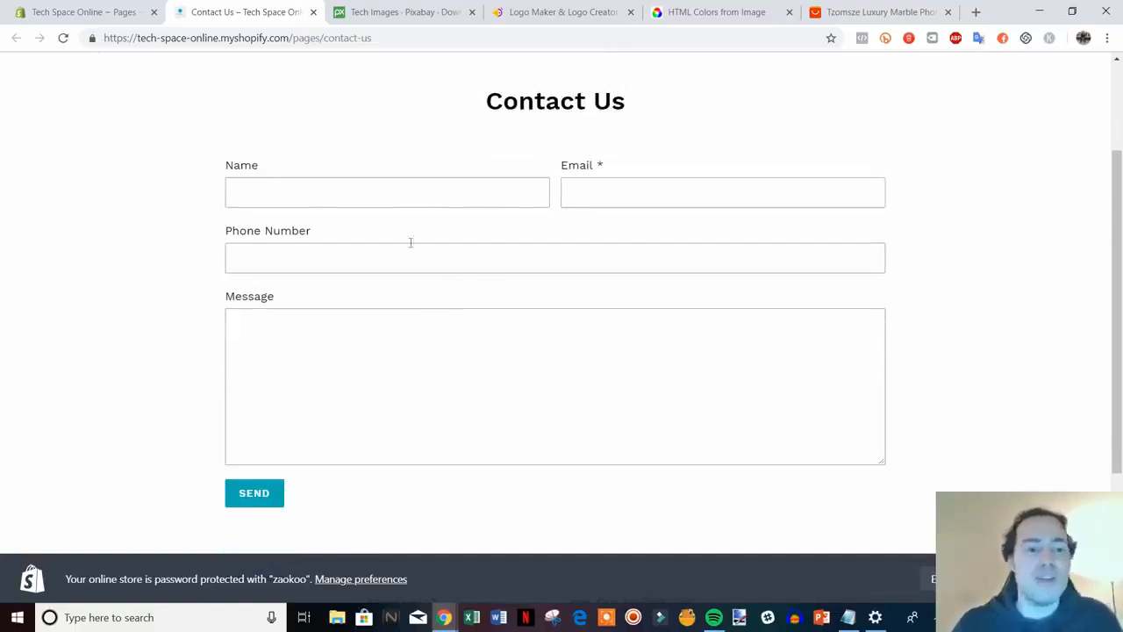
left_click(313, 12)
scroll(695, 391, "up", 1)
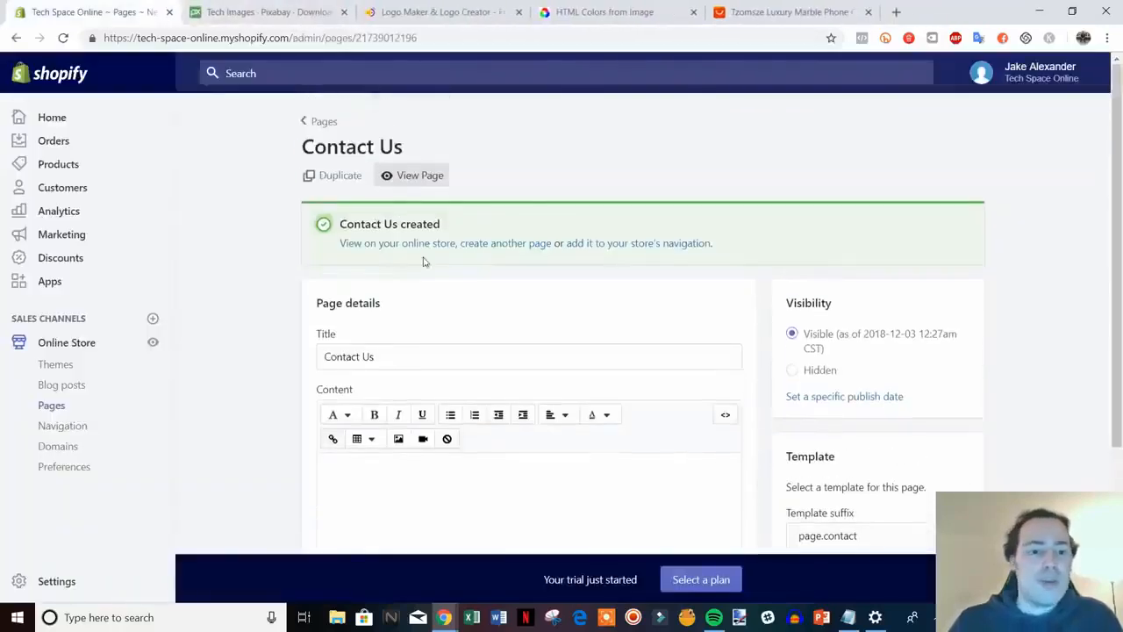
Create and save an About Us page with brand-story prompt text, then go to Navigation
left_click(518, 245)
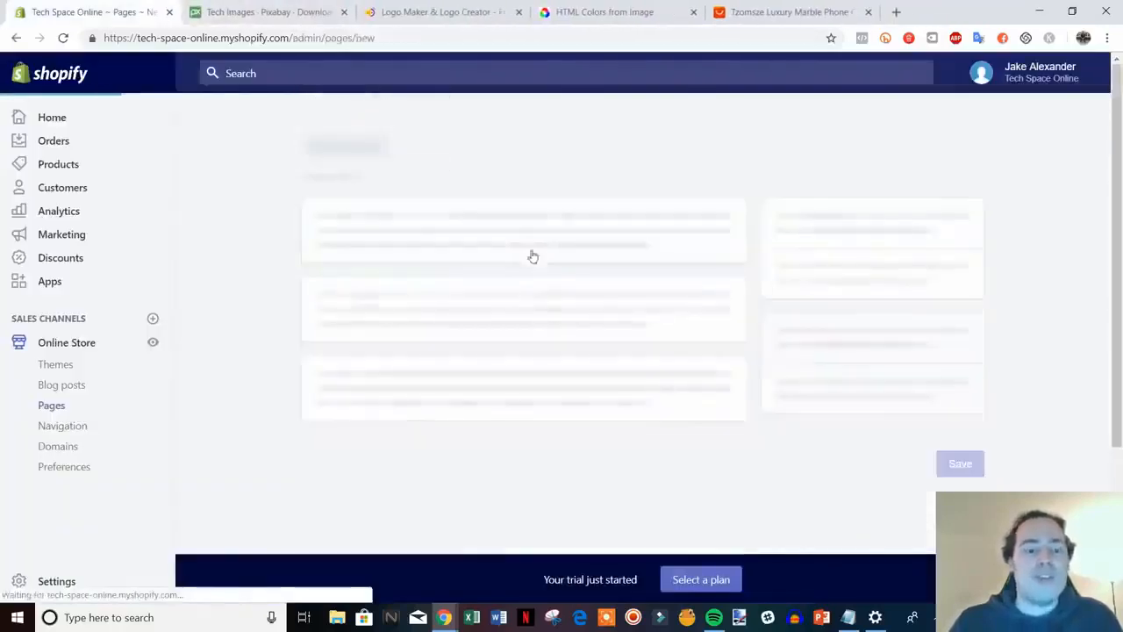
type("Ab")
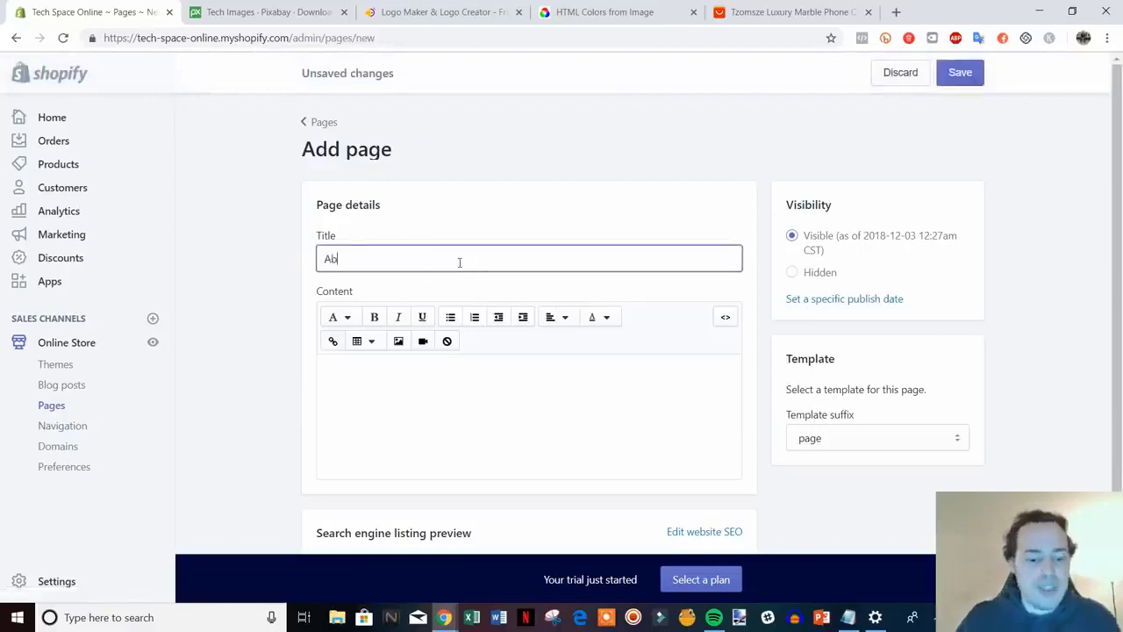
type("out Us")
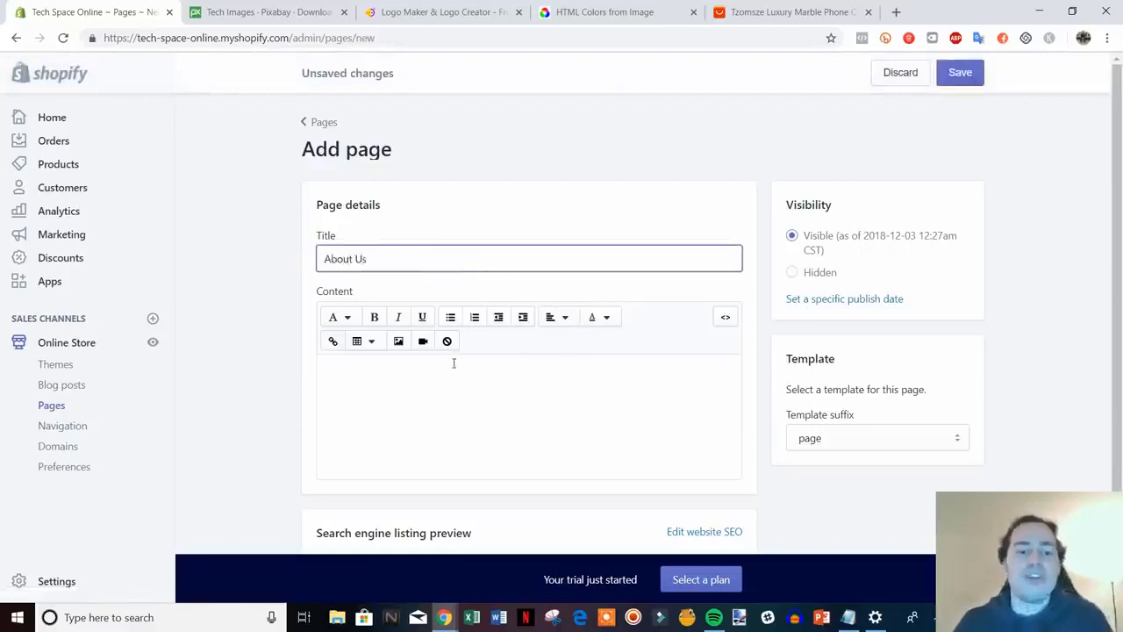
left_click(457, 365)
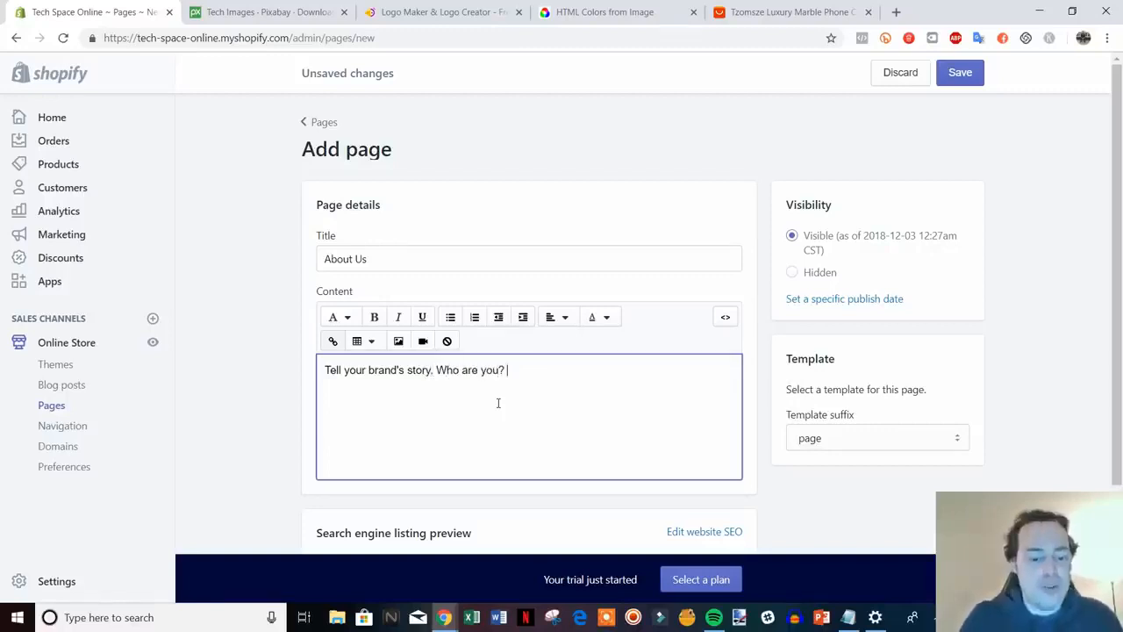
type("Why did you")
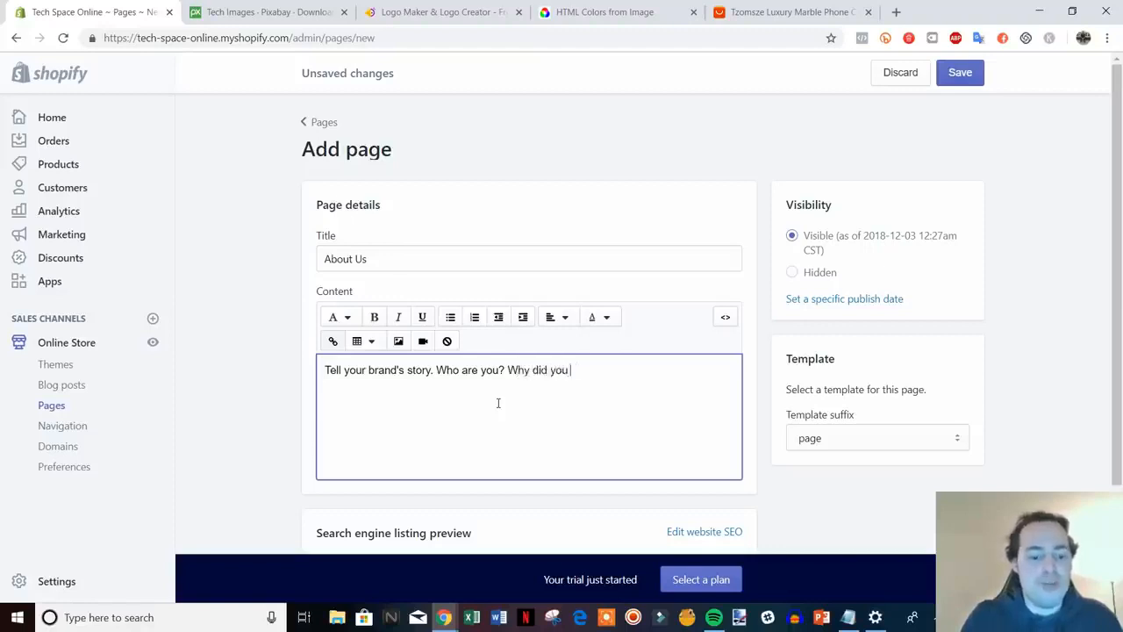
type(" start the company? Etc.")
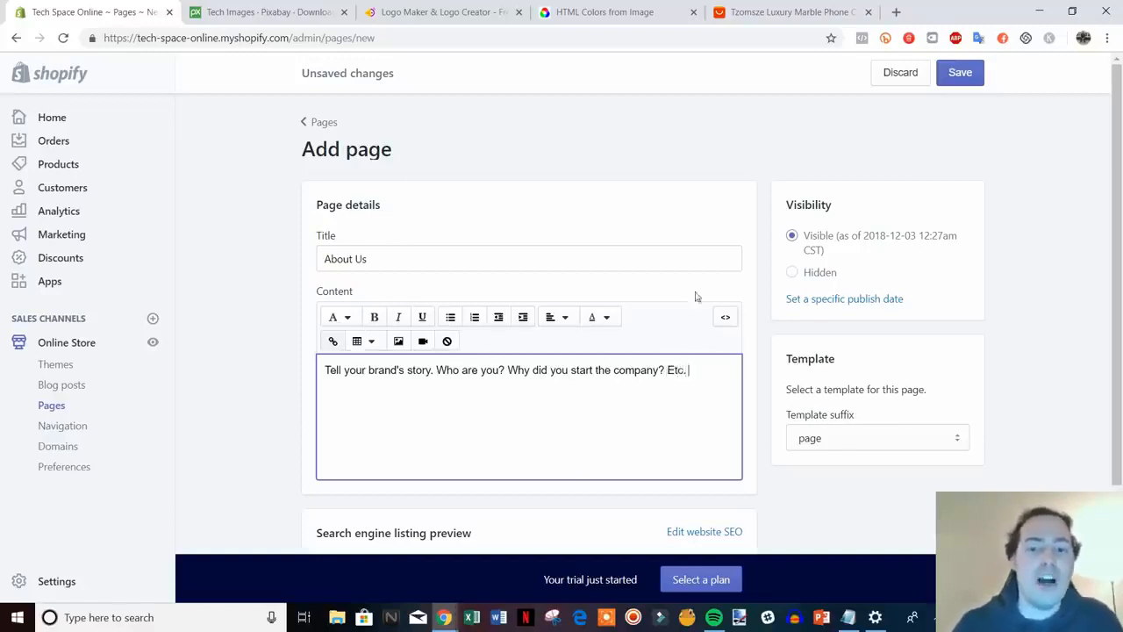
scroll(878, 298, "down", 2)
scroll(877, 326, "up", 2)
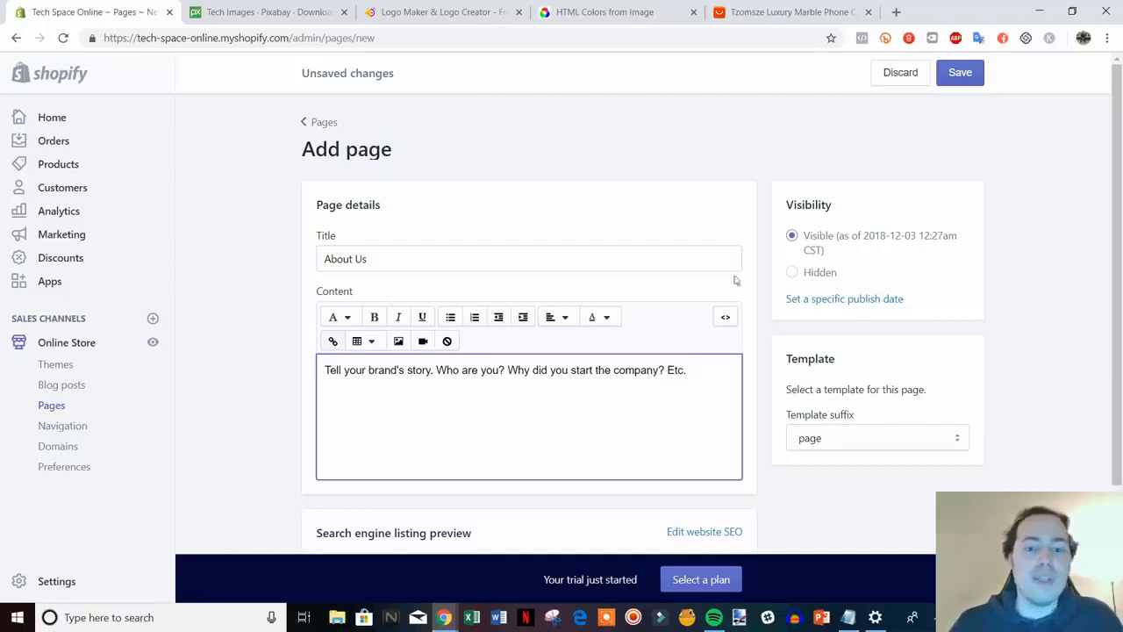
left_click_drag(346, 372, 646, 372)
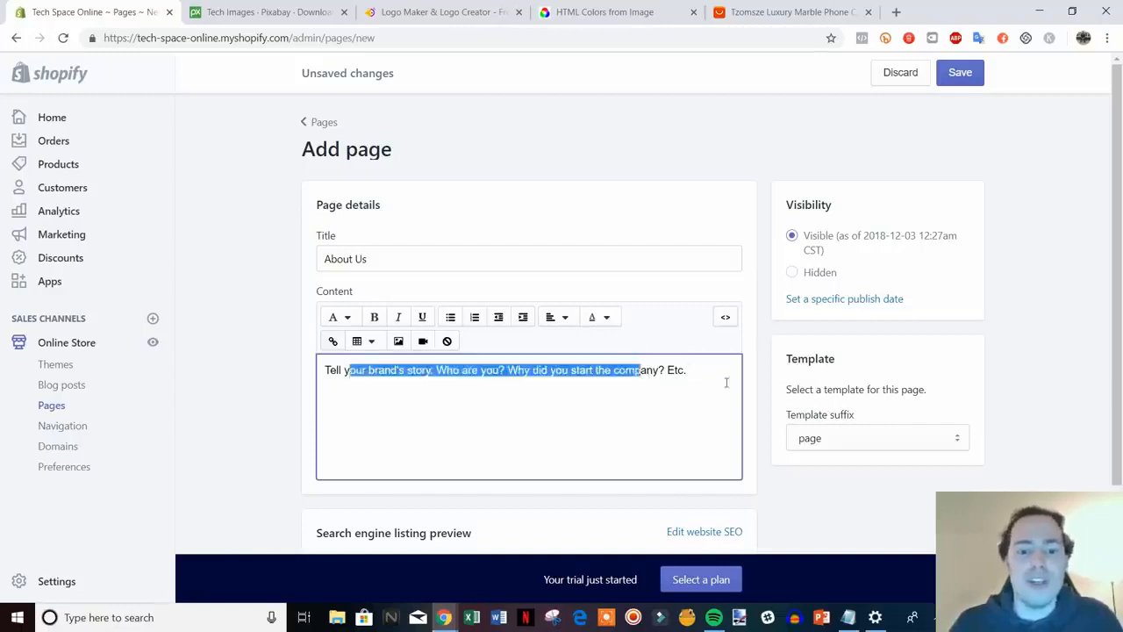
left_click(728, 383)
left_click(960, 72)
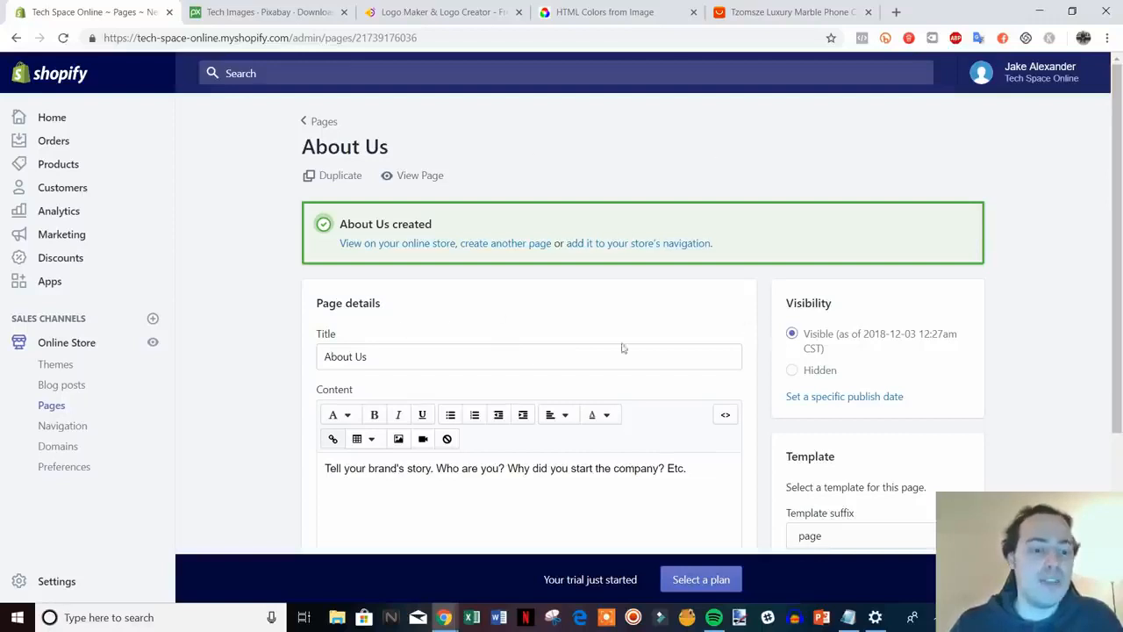
left_click(57, 430)
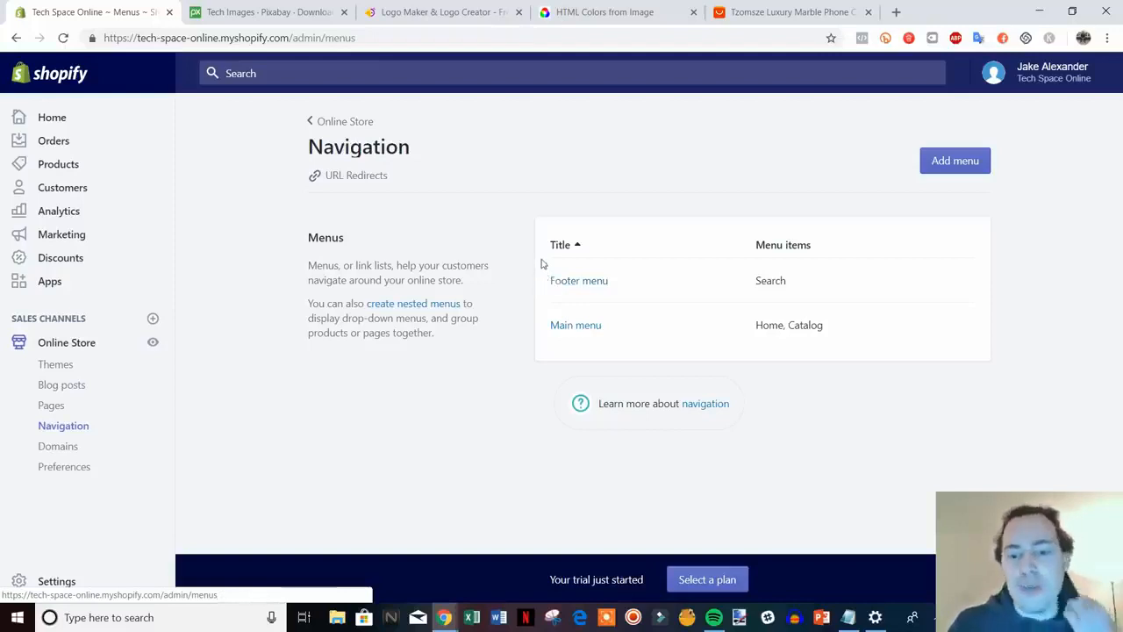
Add a Contact Us page link to the Main menu
left_click(579, 328)
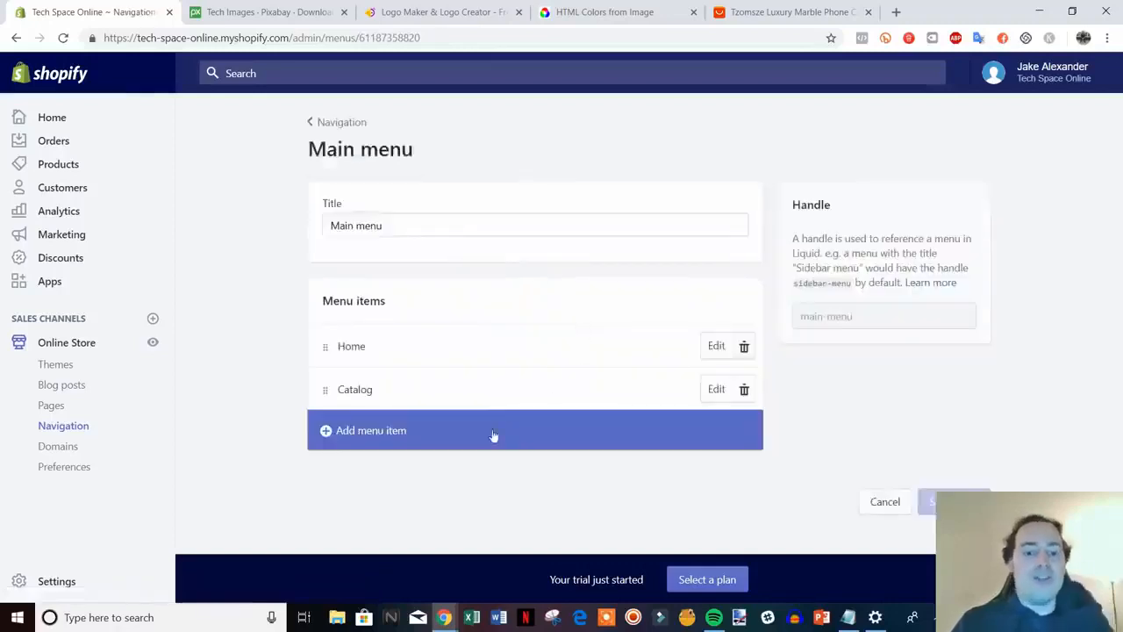
left_click(386, 441)
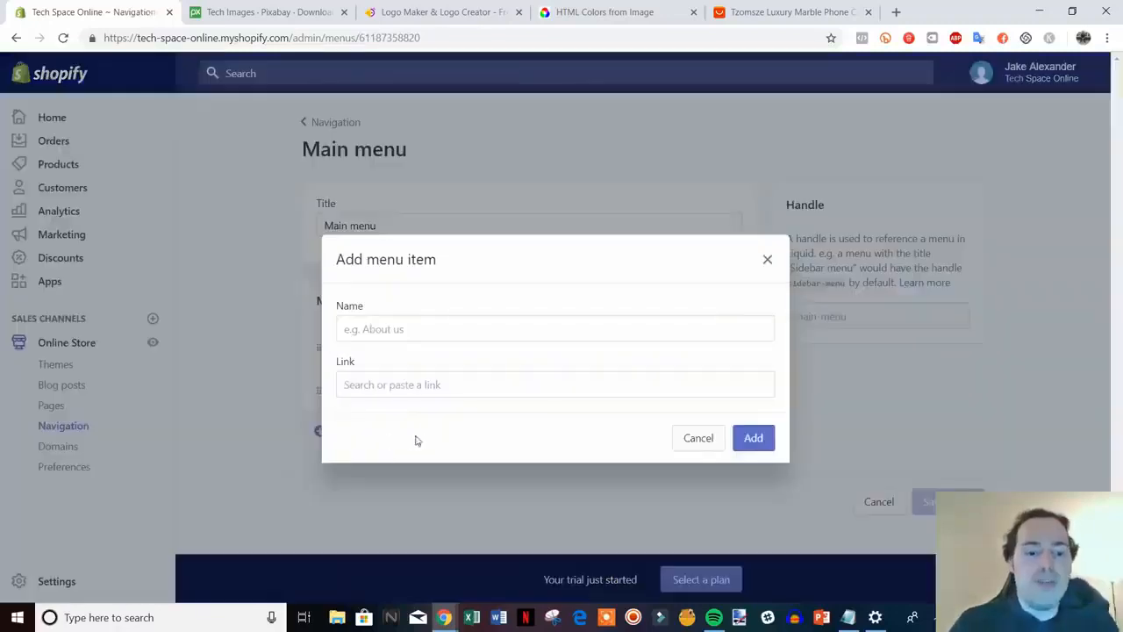
left_click(435, 386)
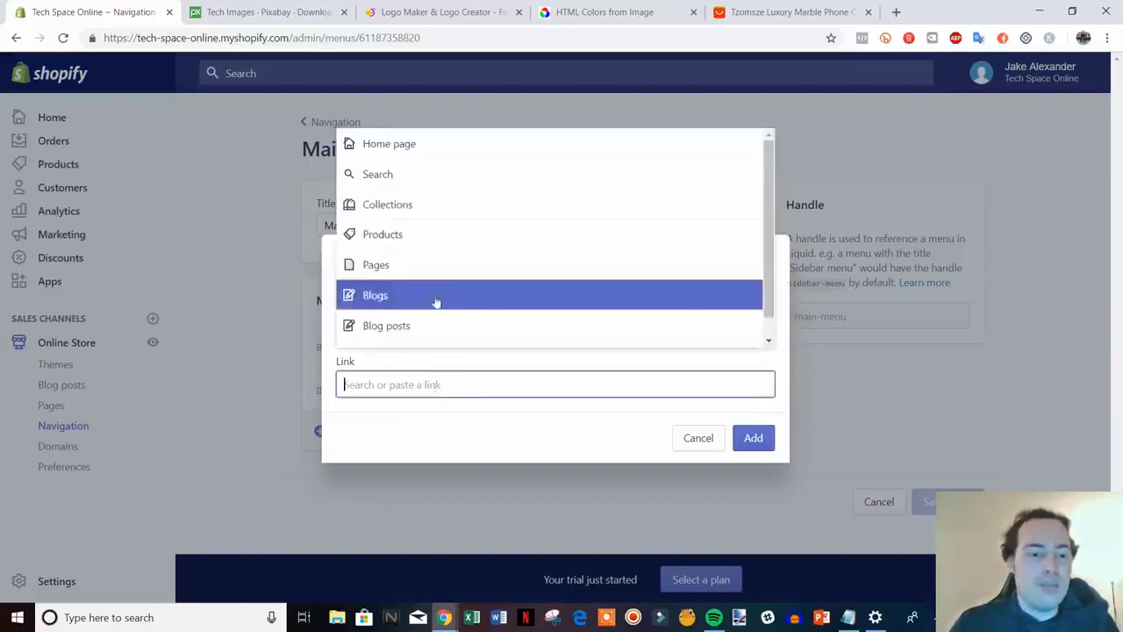
left_click(459, 267)
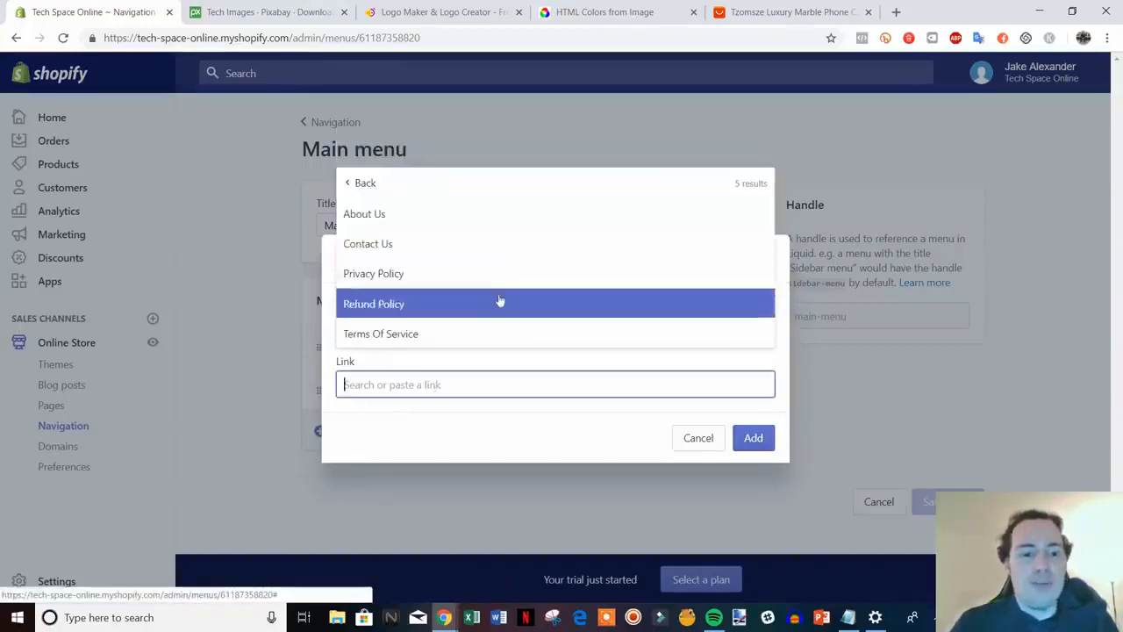
left_click(484, 246)
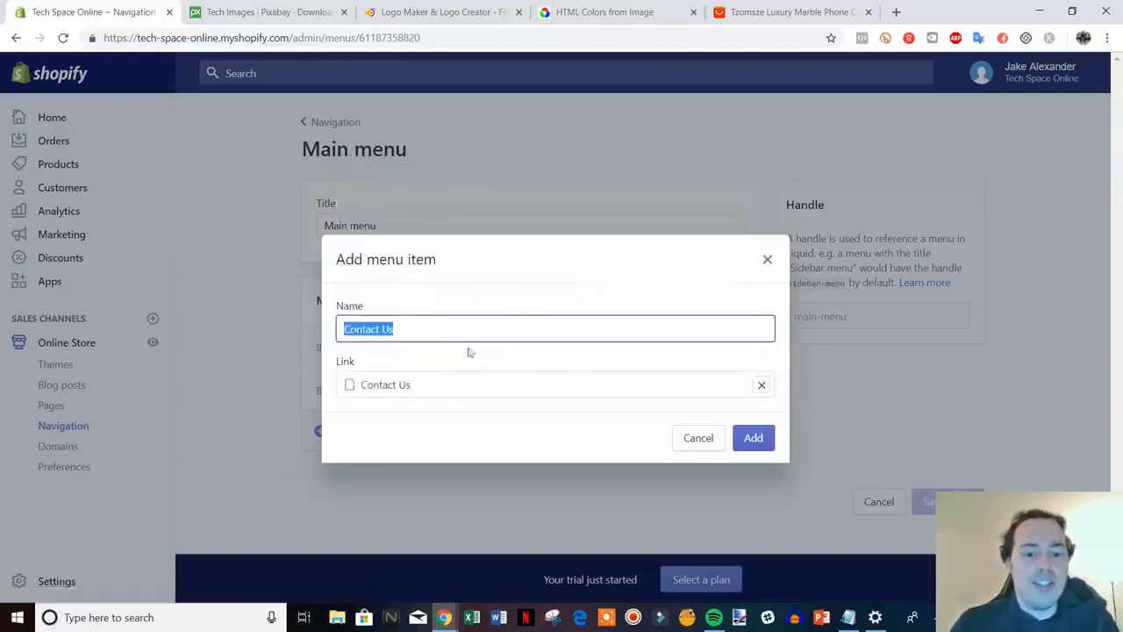
left_click(753, 438)
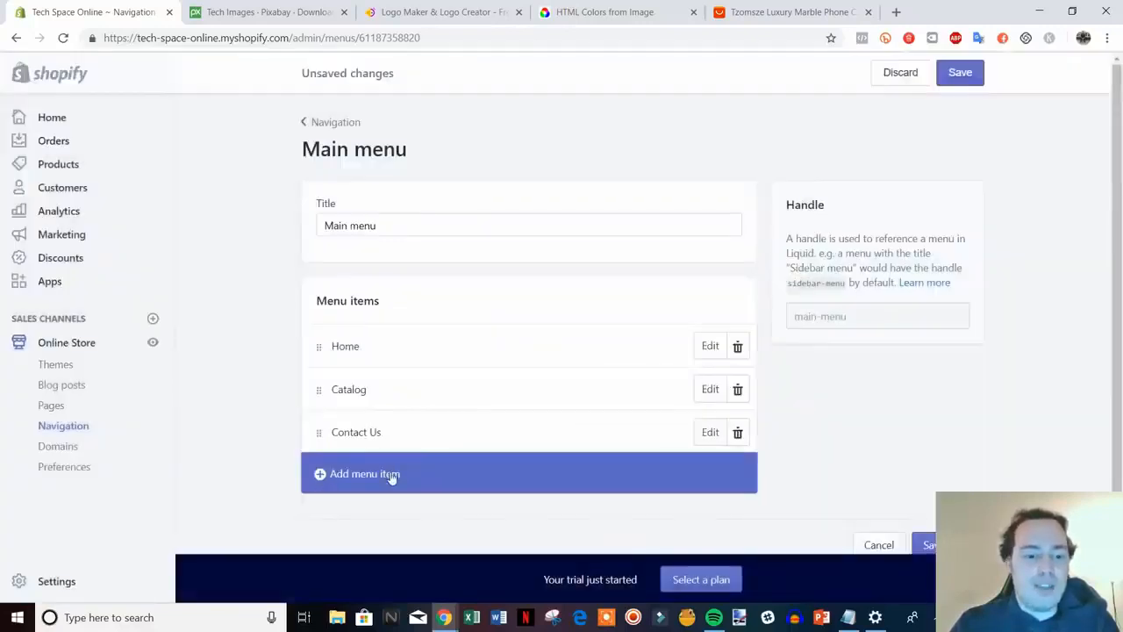
Add an About Us page link to the Main menu and save it
left_click(389, 472)
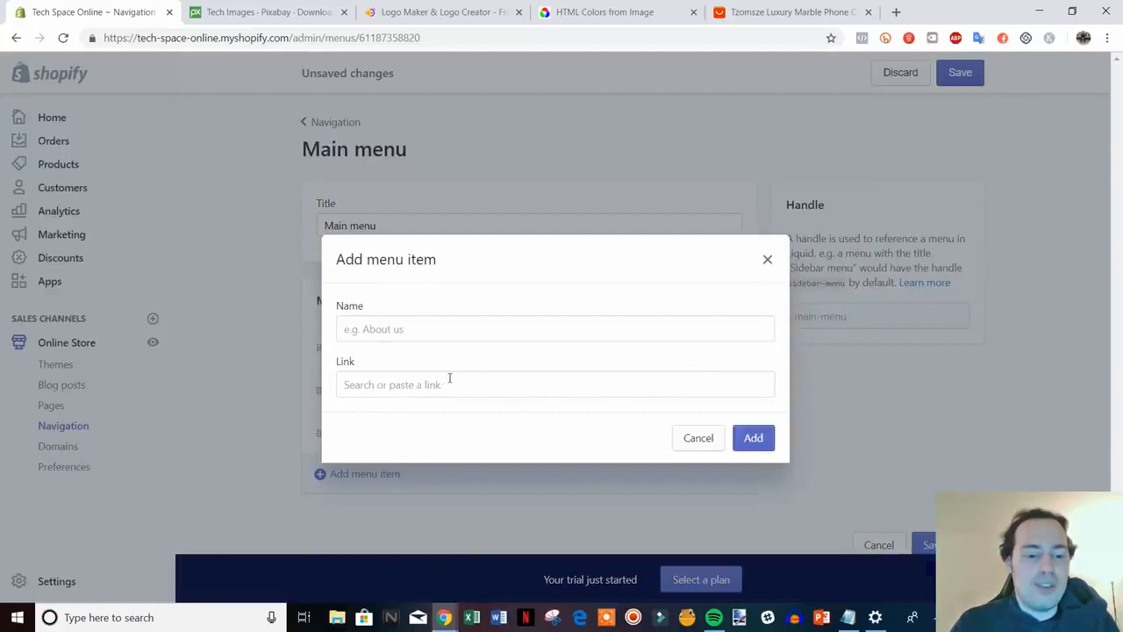
left_click(447, 384)
left_click(448, 264)
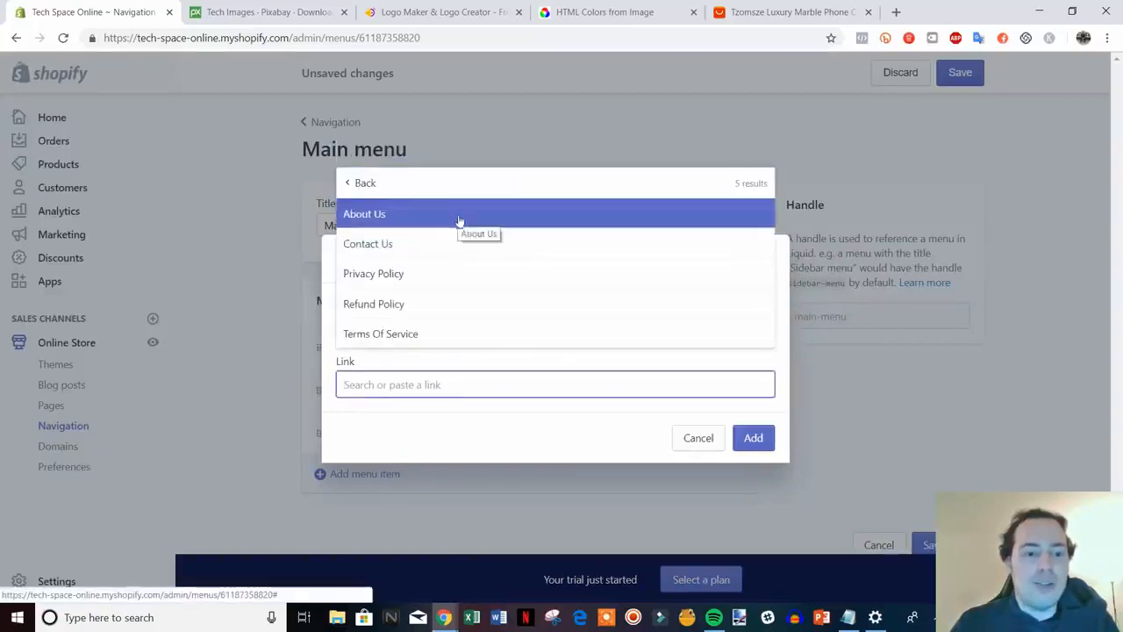
left_click(467, 219)
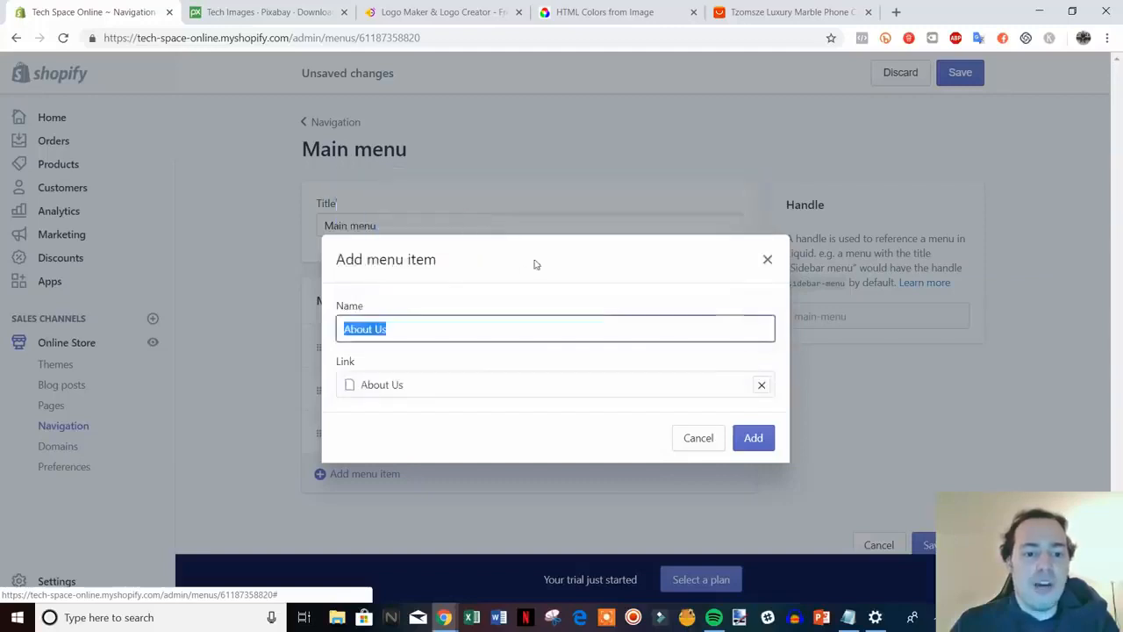
left_click(752, 437)
scroll(948, 441, "down", 1)
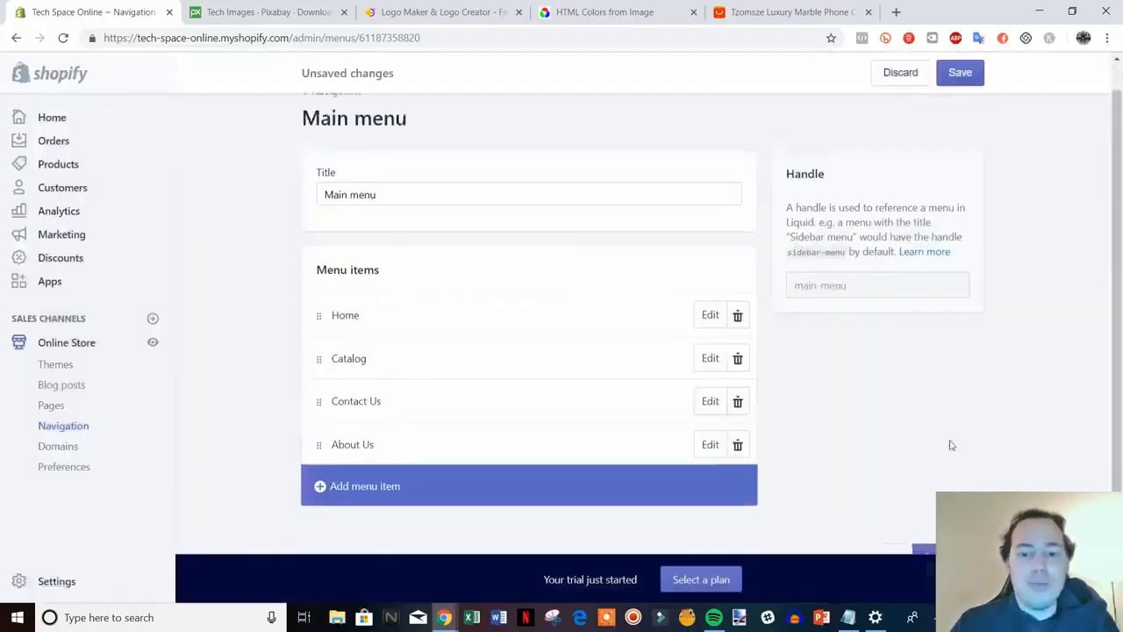
scroll(948, 441, "up", 1)
left_click(969, 79)
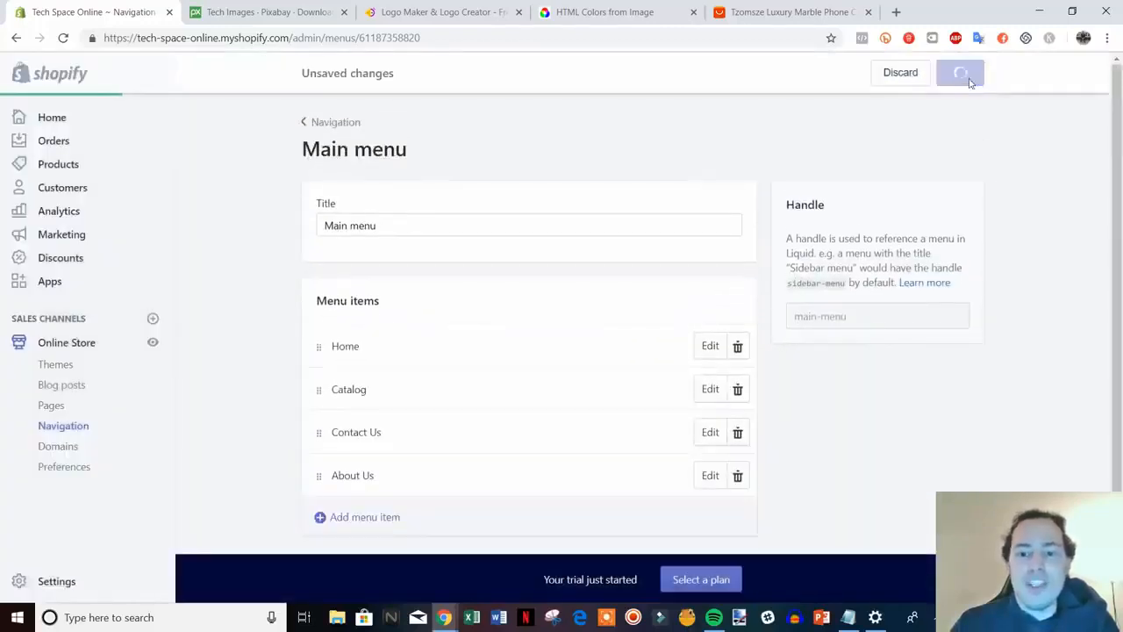
Add Privacy Policy and Refund Policy page links to the Footer menu
left_click(334, 131)
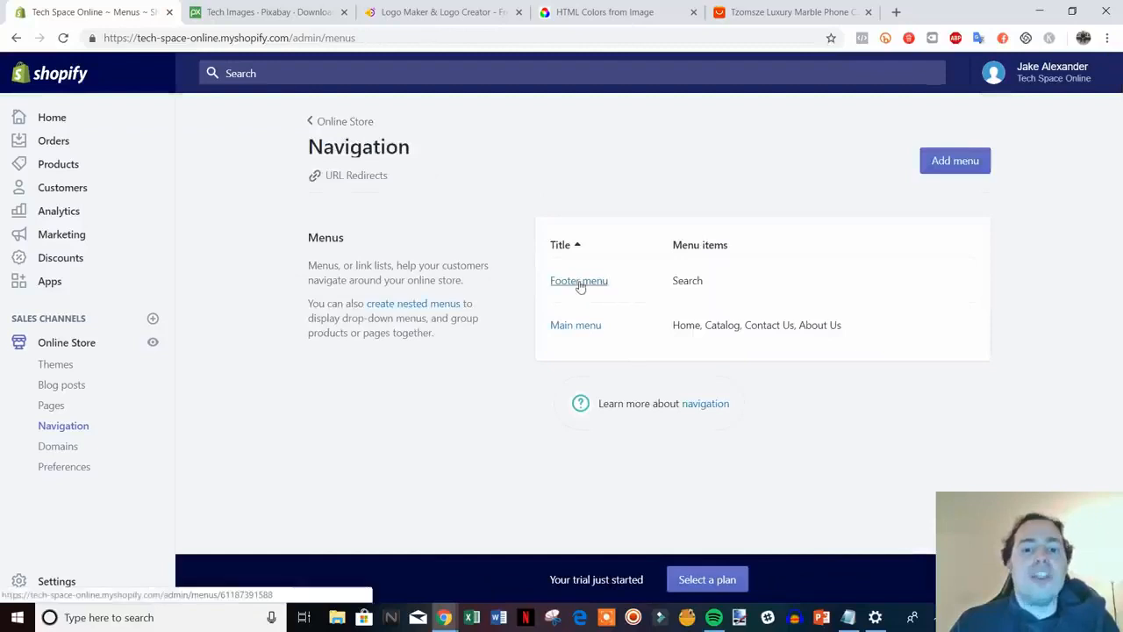
left_click(578, 283)
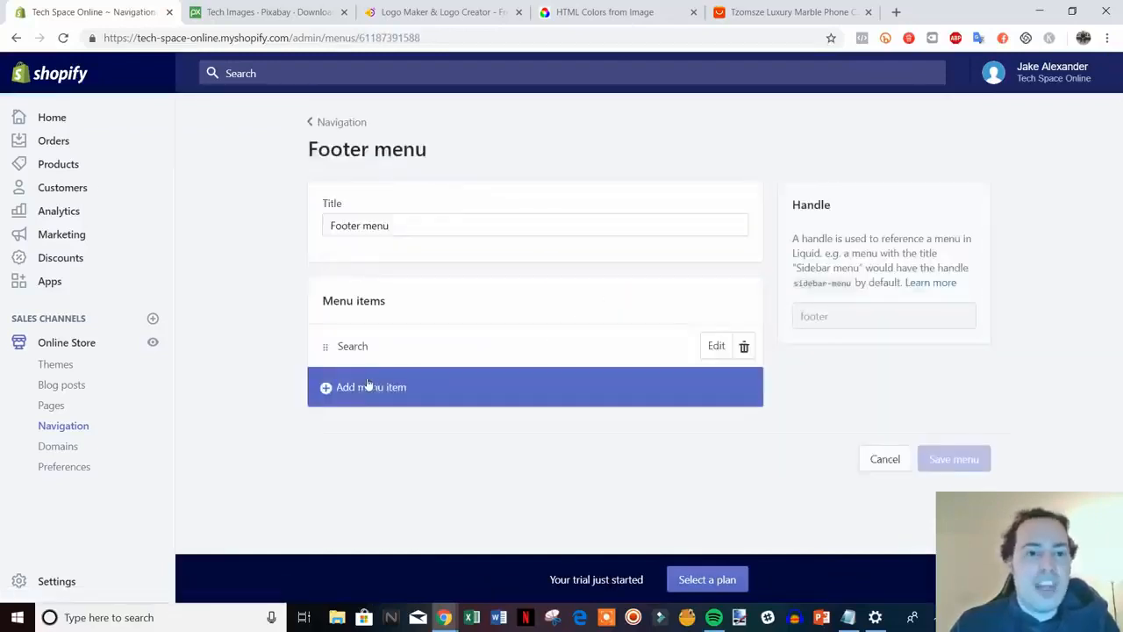
left_click(368, 387)
left_click(378, 384)
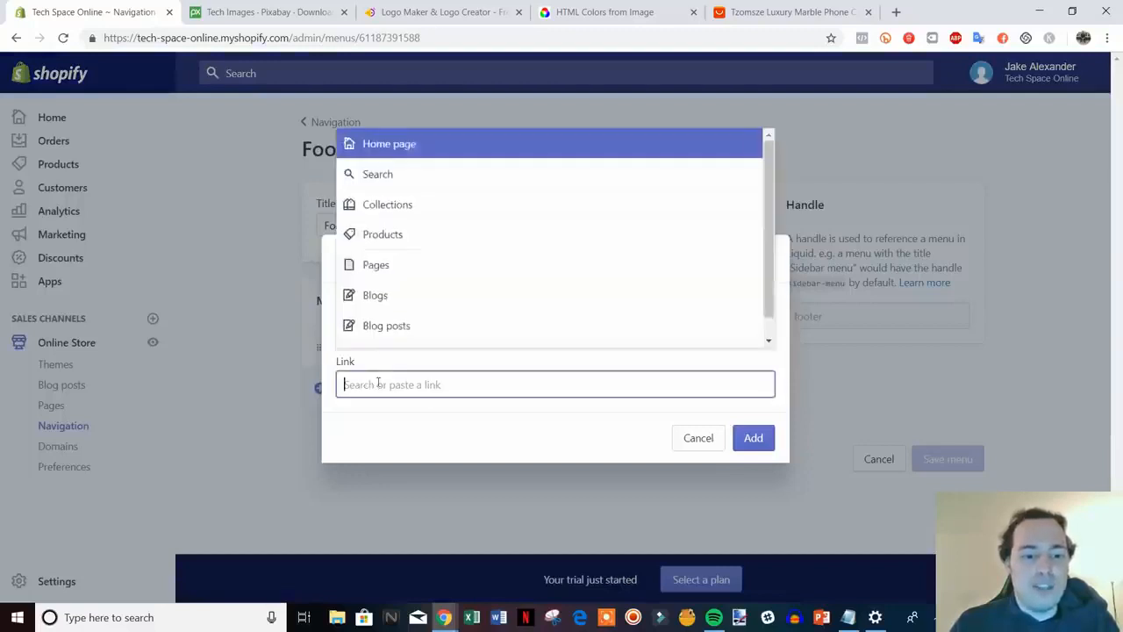
left_click(417, 268)
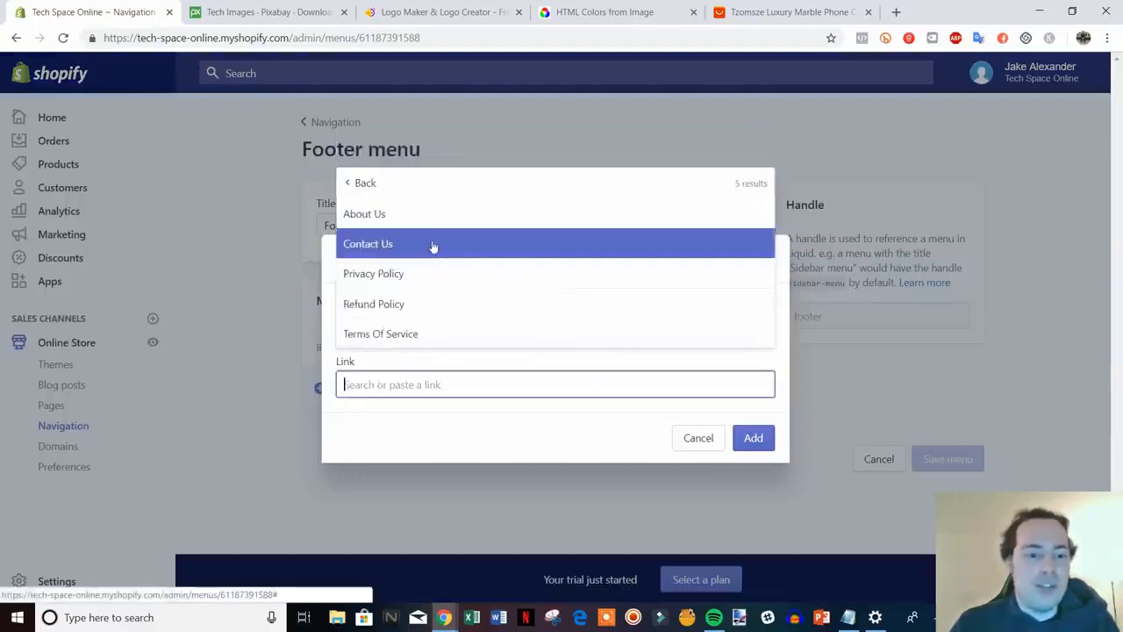
left_click(391, 273)
left_click(762, 438)
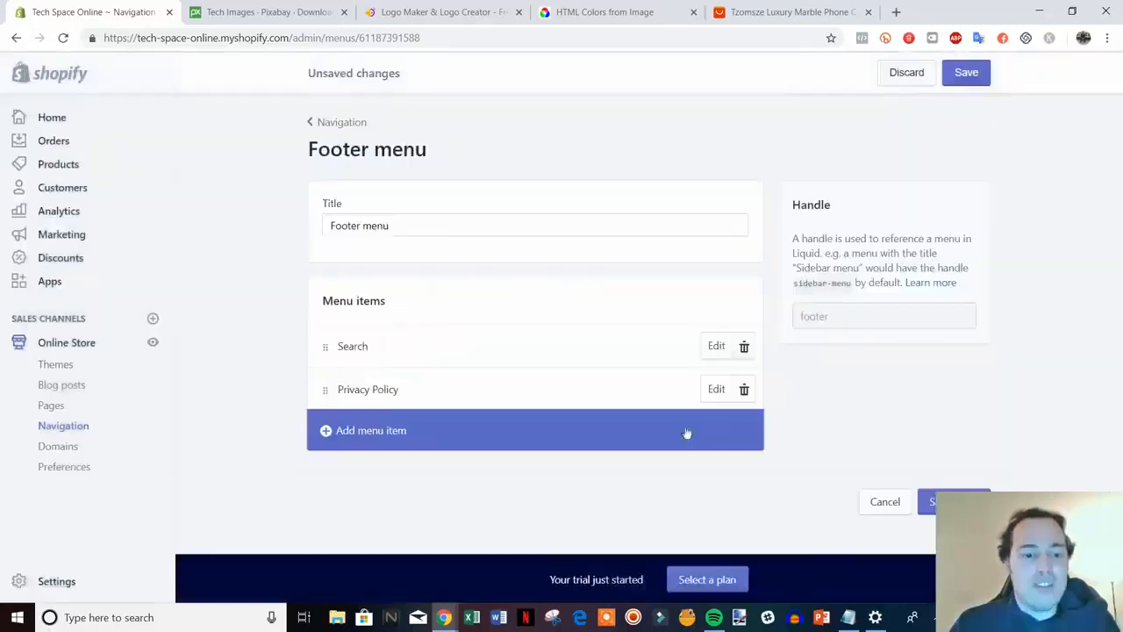
left_click(387, 433)
left_click(425, 384)
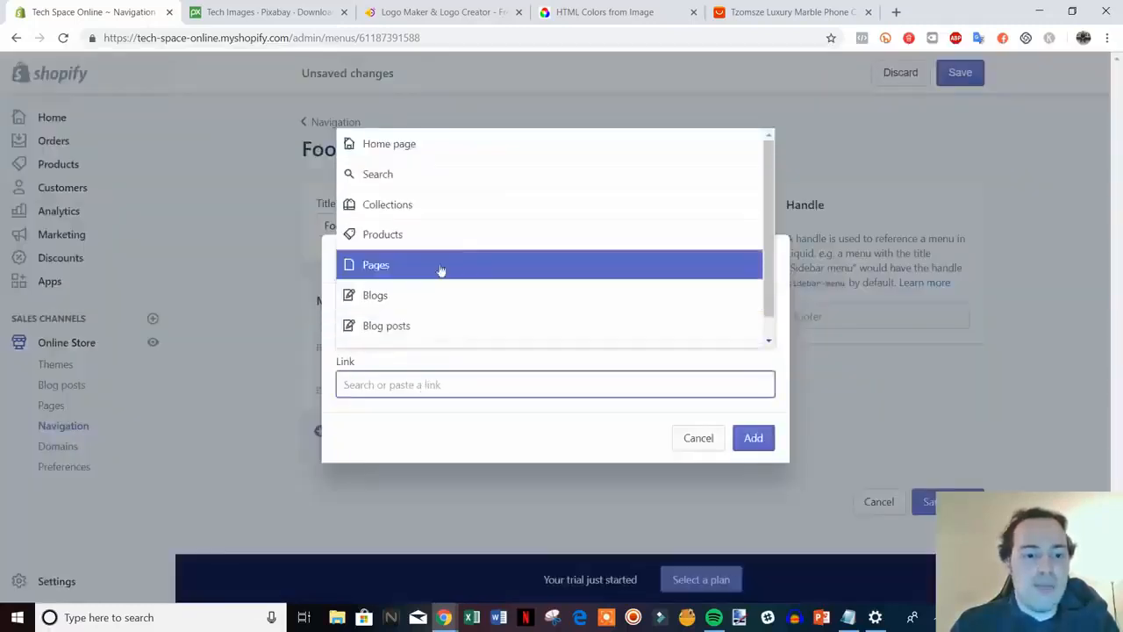
left_click(429, 261)
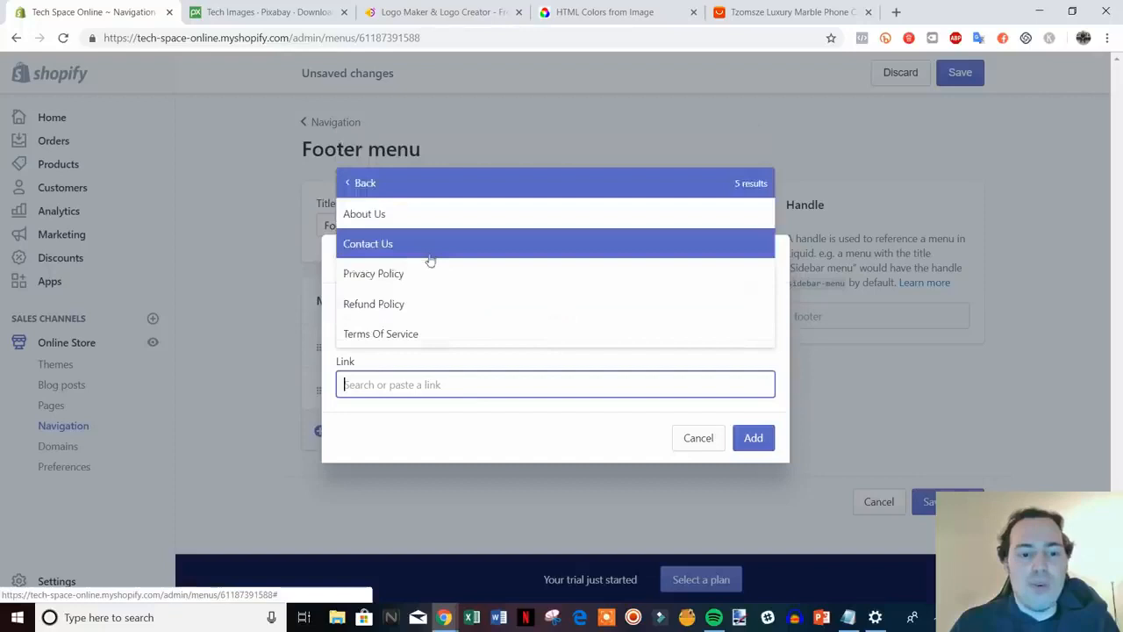
left_click(456, 310)
left_click(750, 437)
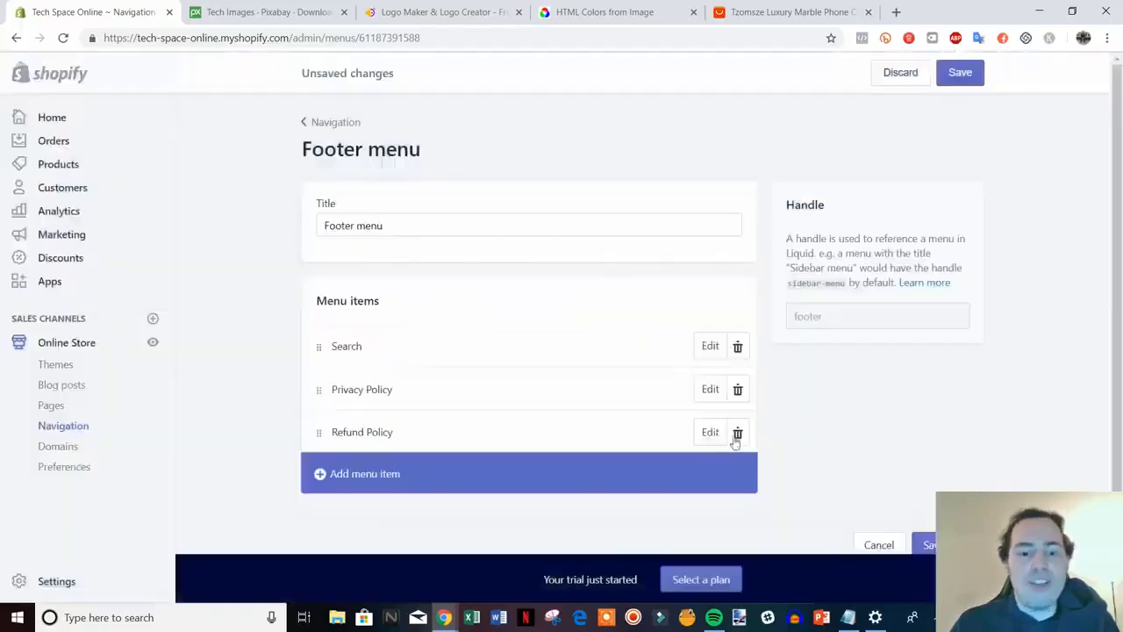
Add a Terms Of Service page link to the Footer menu and save it
left_click(428, 478)
left_click(424, 386)
scroll(494, 293, "down", 1)
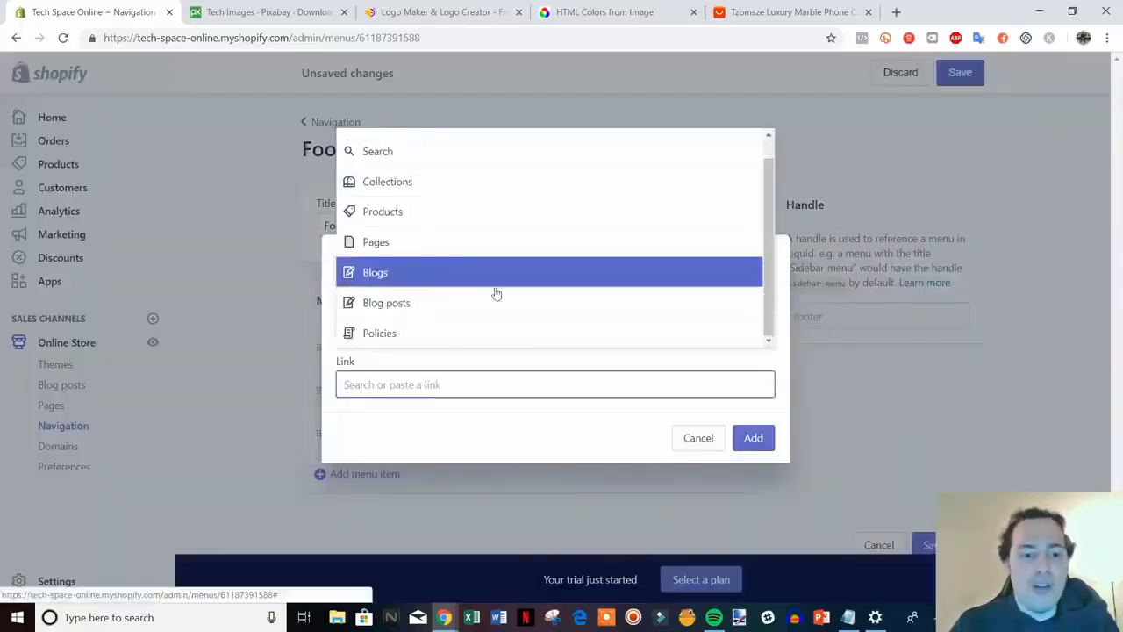
scroll(406, 264, "up", 1)
left_click(416, 265)
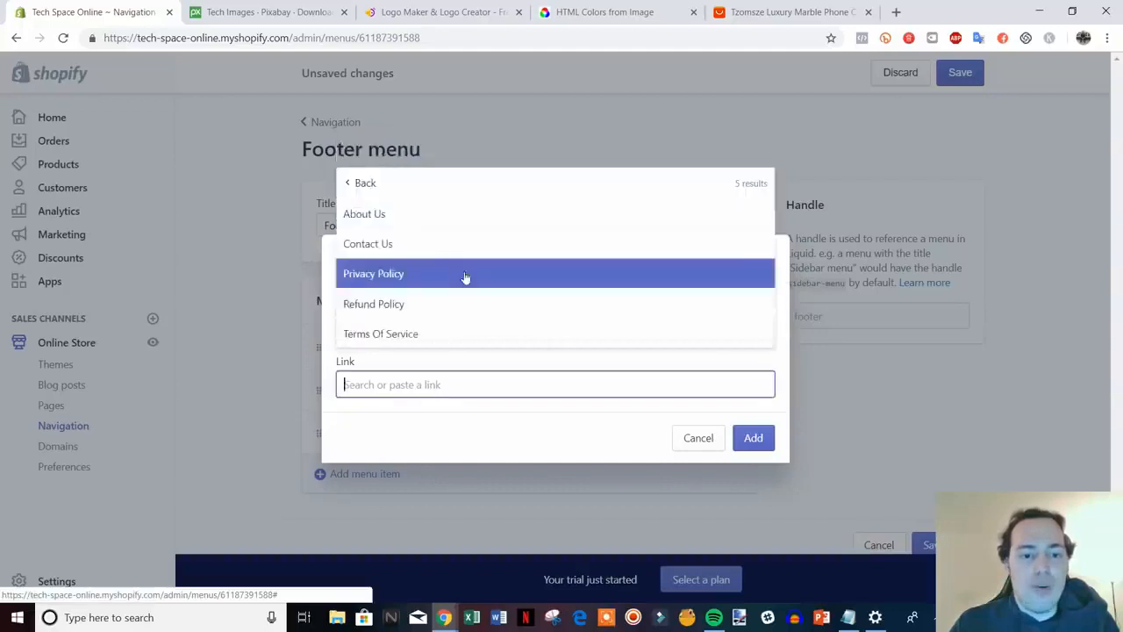
left_click(421, 330)
left_click(755, 439)
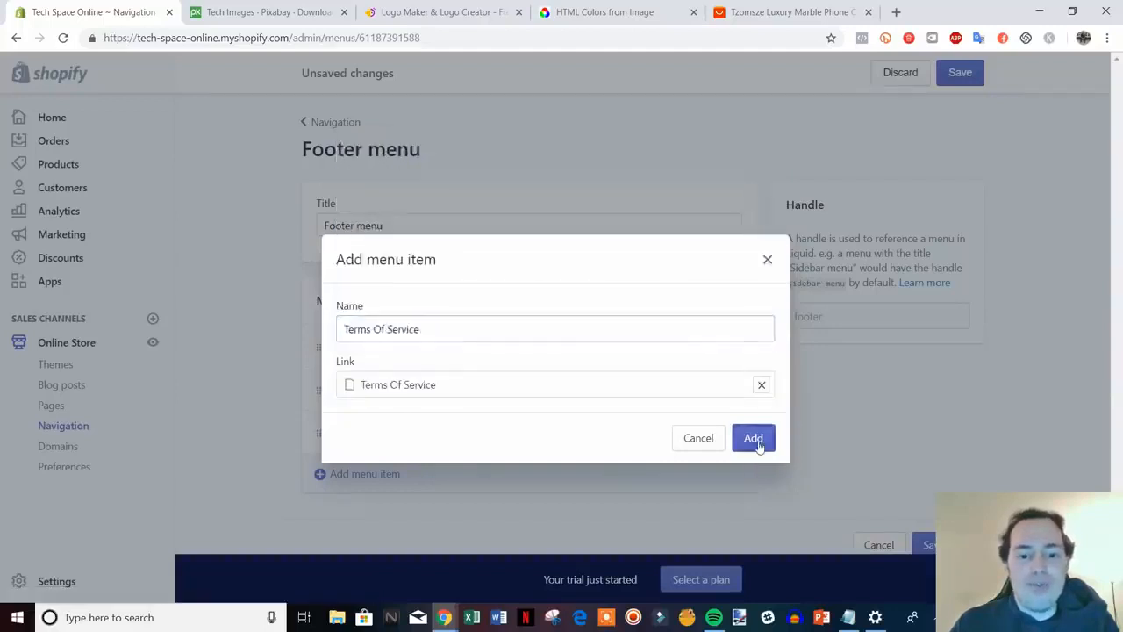
scroll(887, 456, "down", 1)
left_click(926, 515)
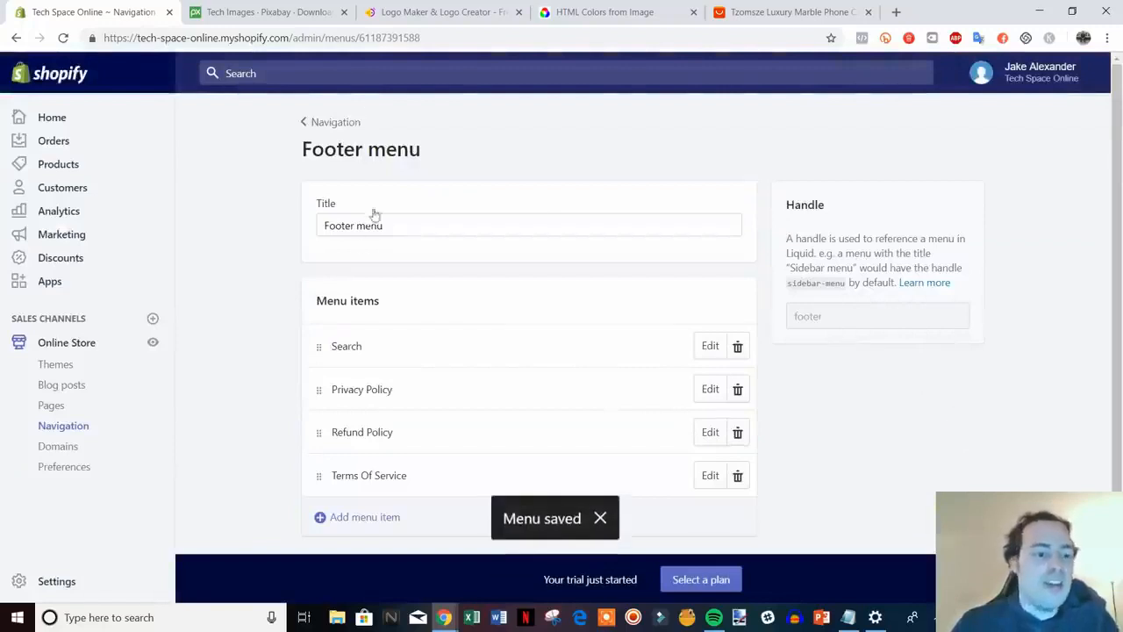
left_click(153, 347)
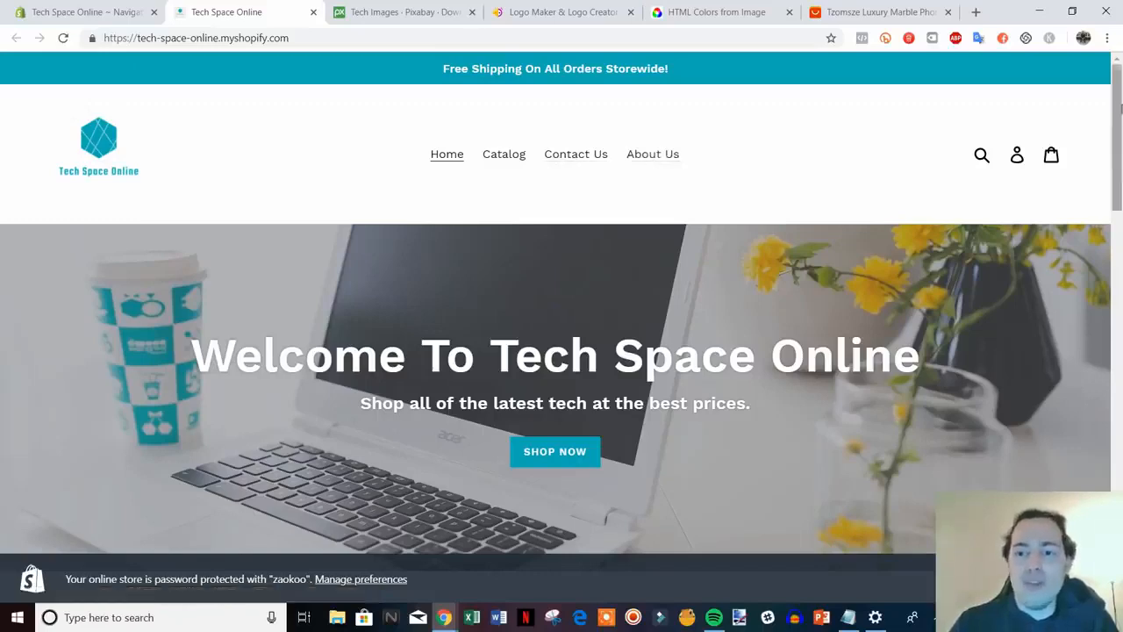
scroll(1119, 195, "down", 3)
left_click_drag(1122, 196, 1120, 501)
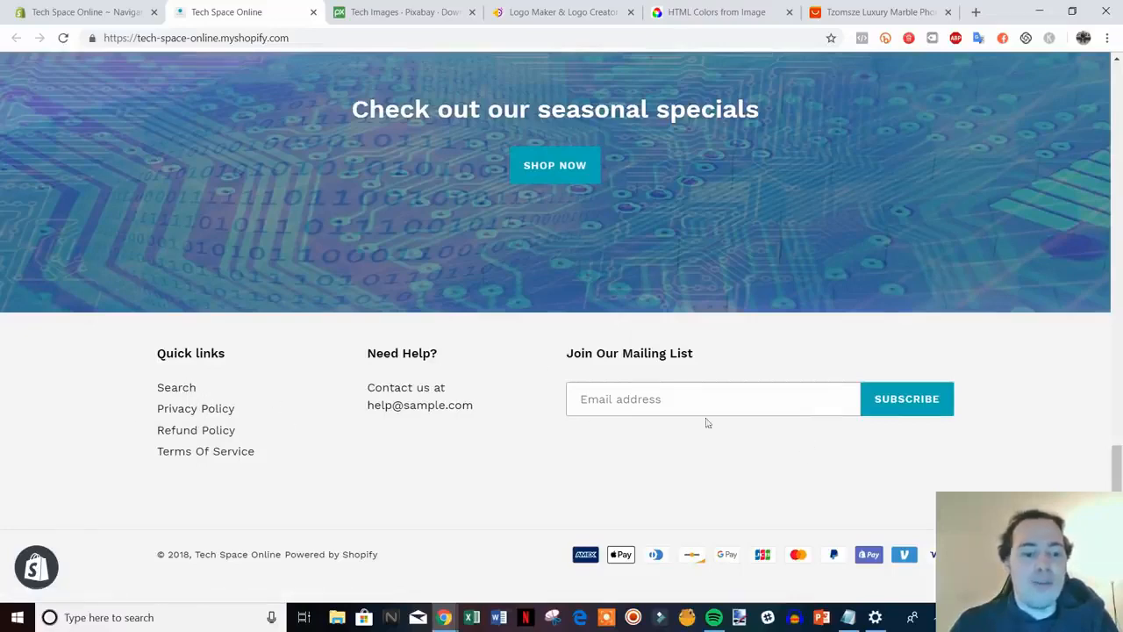
left_click_drag(1117, 466, 1120, 155)
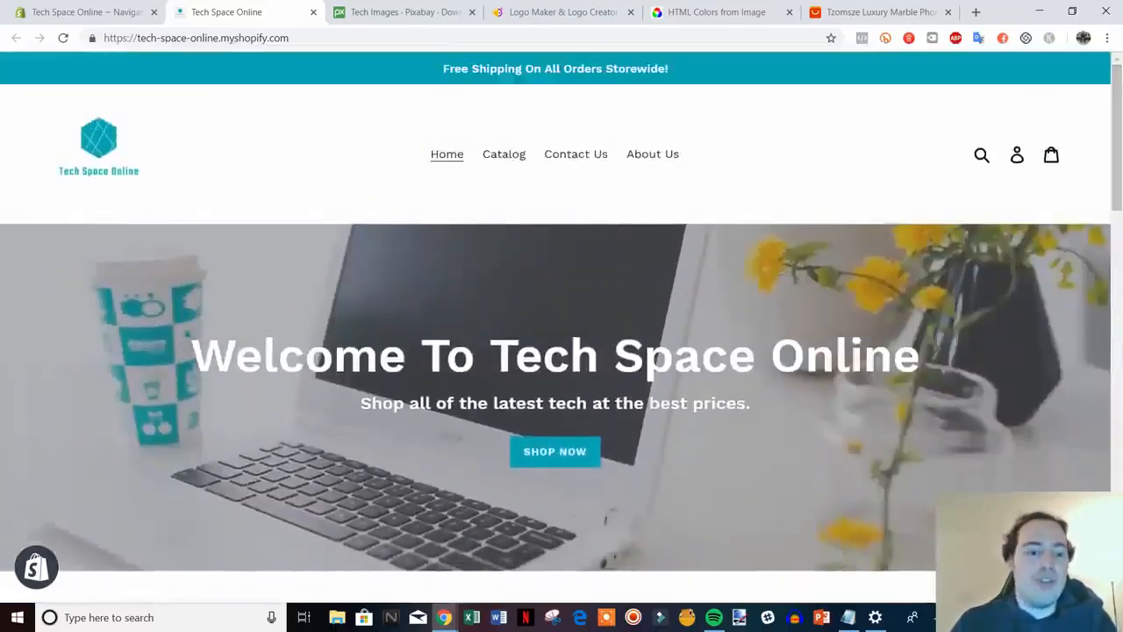
left_click(313, 12)
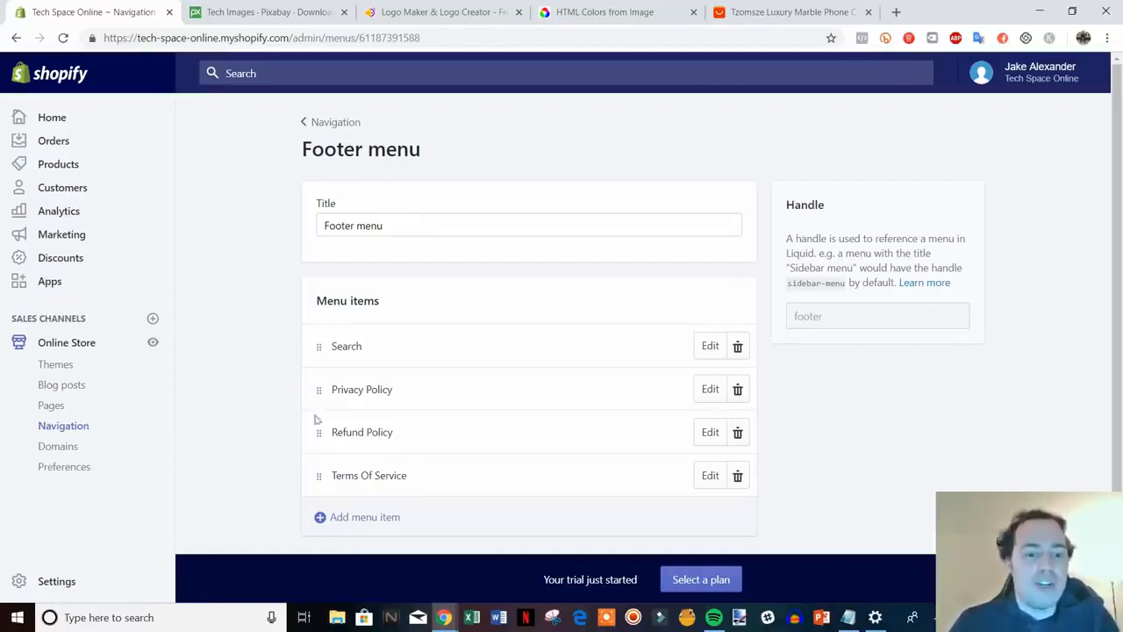
Try nesting Contact Us under Catalog in the Main menu, discard the change, and go to Preferences
left_click(330, 124)
left_click(555, 324)
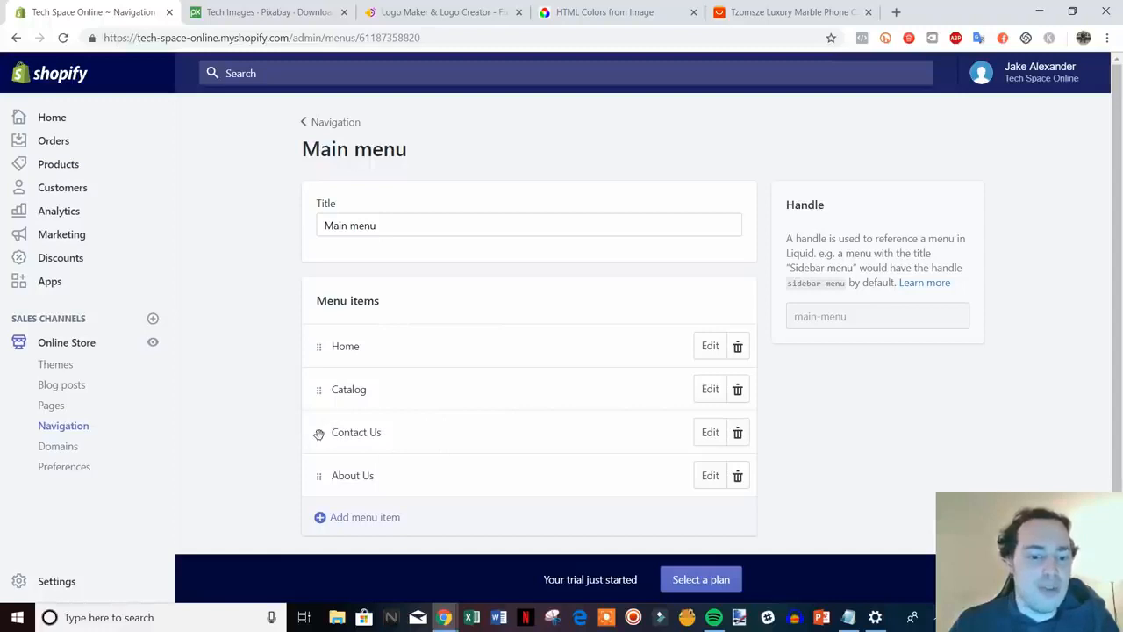
left_click_drag(319, 434, 363, 424)
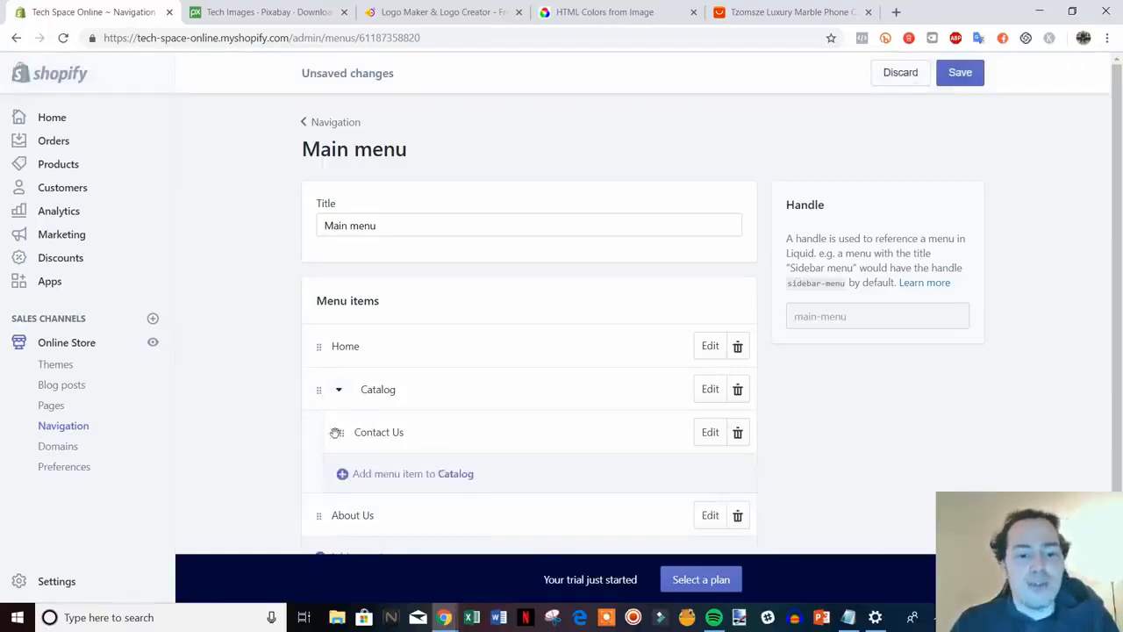
left_click_drag(336, 433, 274, 447)
left_click(899, 73)
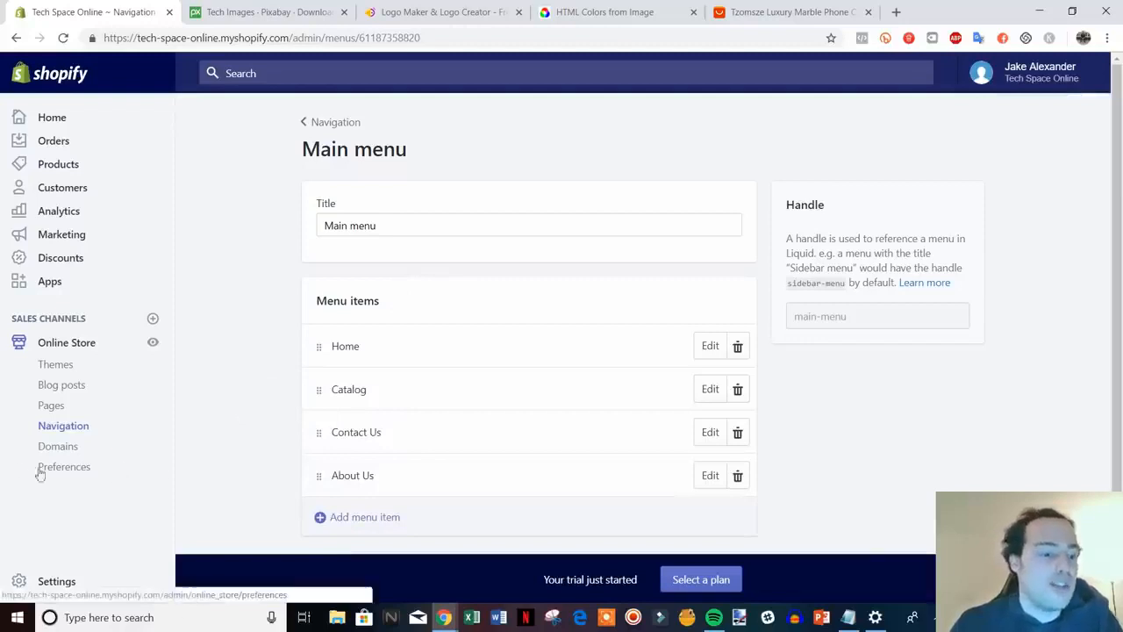
left_click(71, 469)
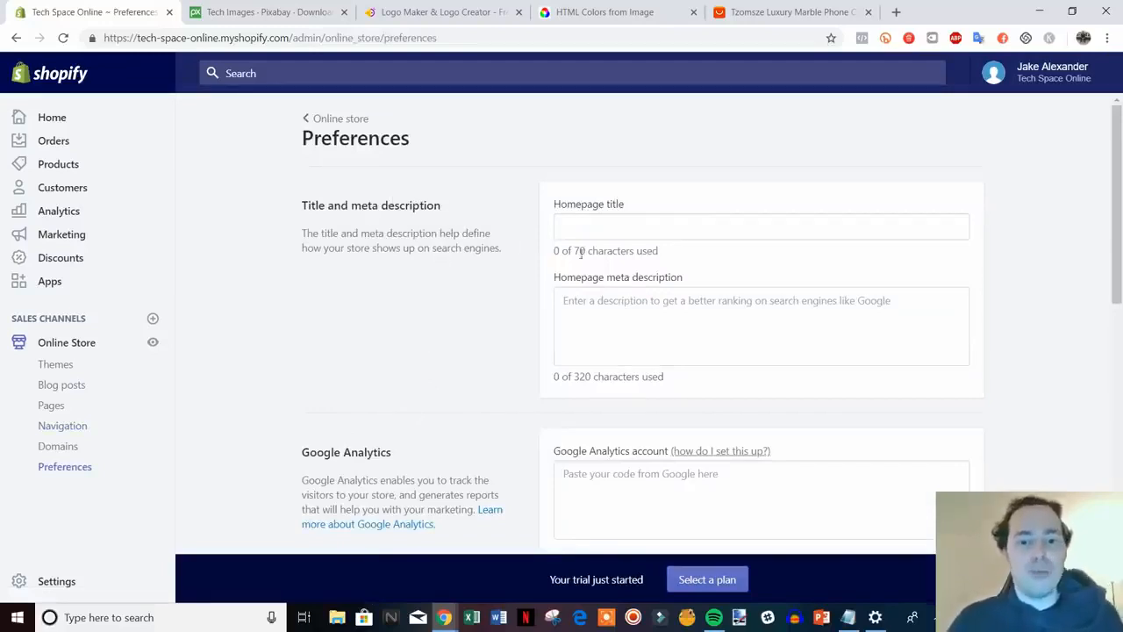
Search Google for amazon in a new browser tab
key("ctrl+t")
type("g")
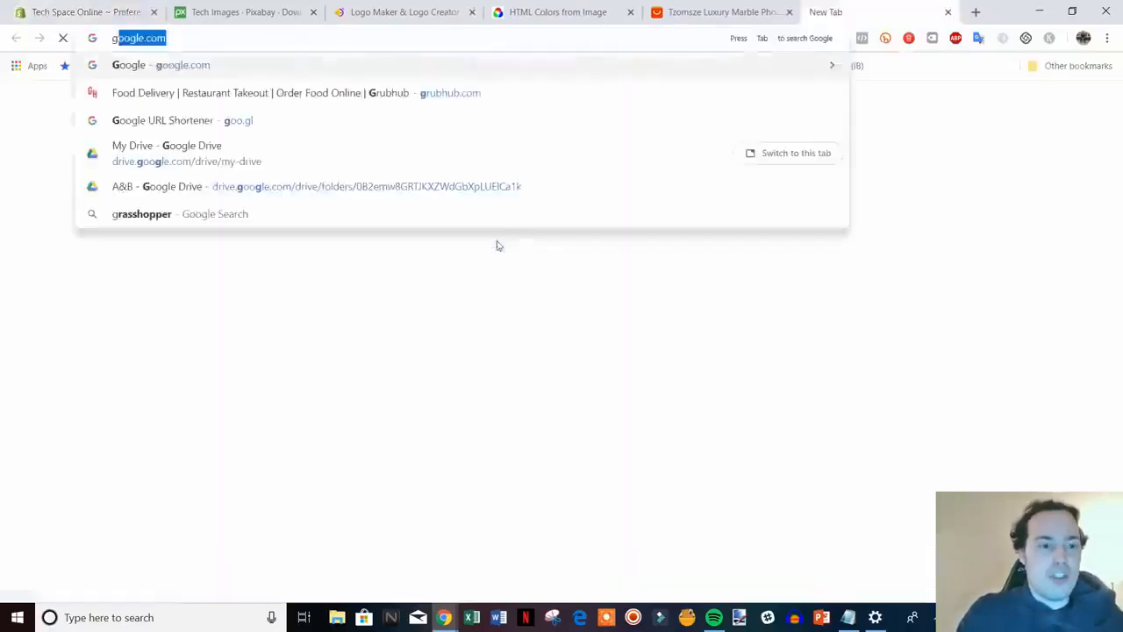
key("Return")
type("amazon")
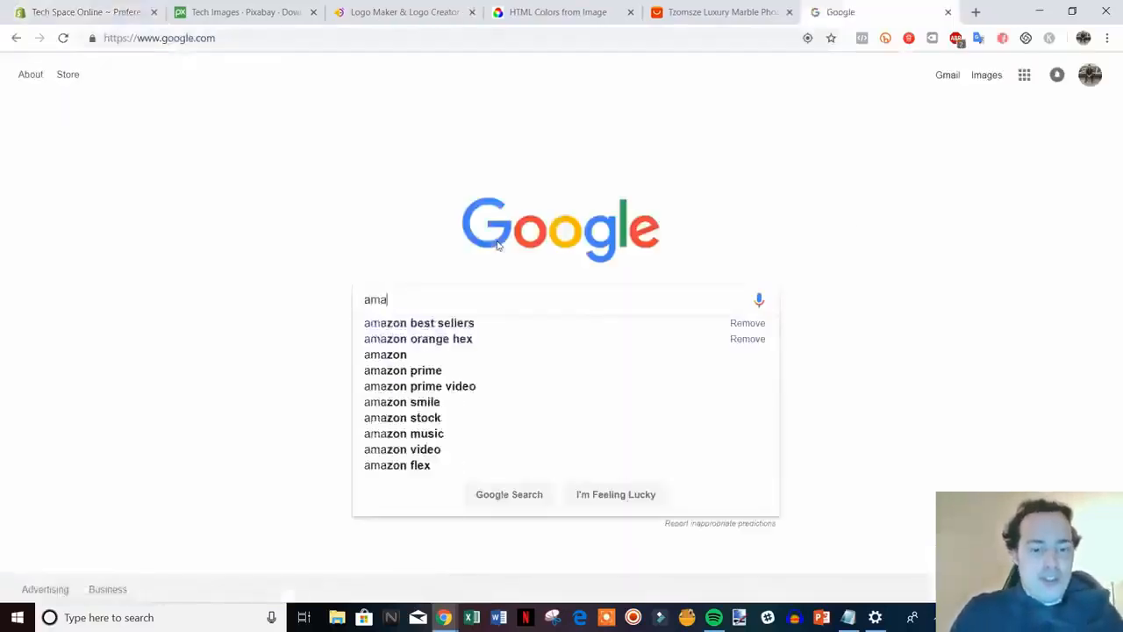
key("Return")
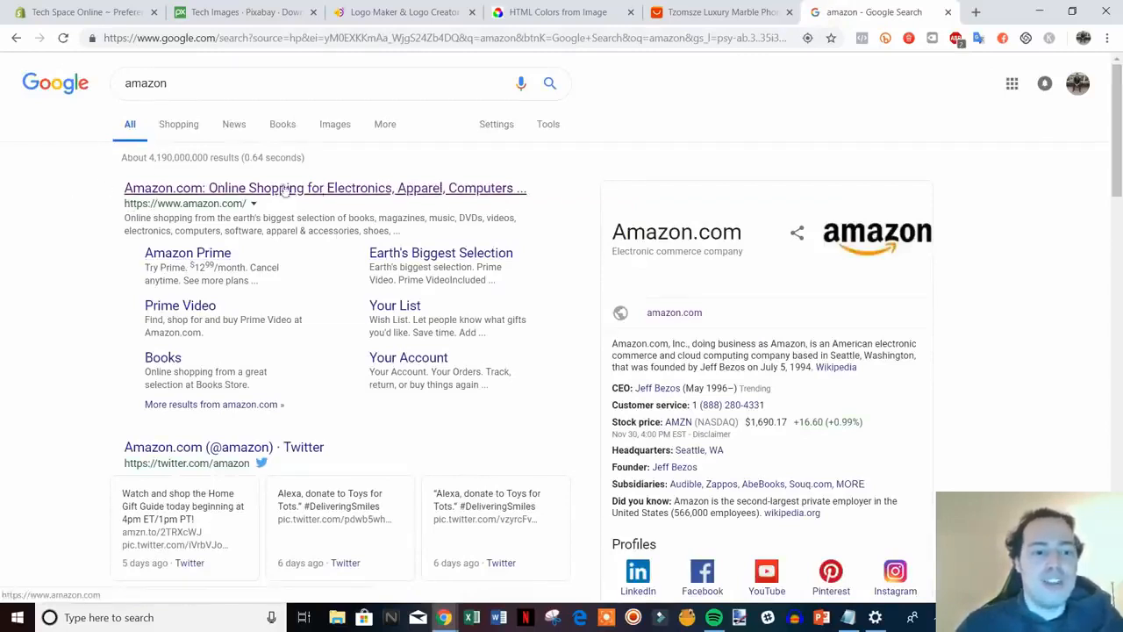
Highlight the first result's description as an example, then return to Shopify Preferences
left_click_drag(125, 219, 409, 233)
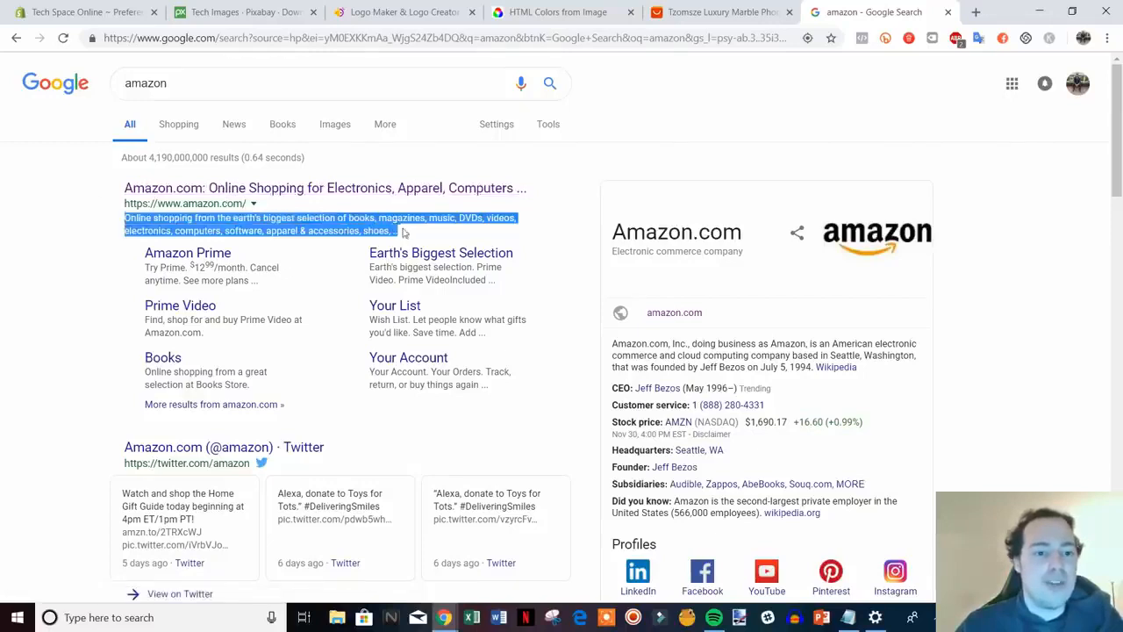
left_click(105, 250)
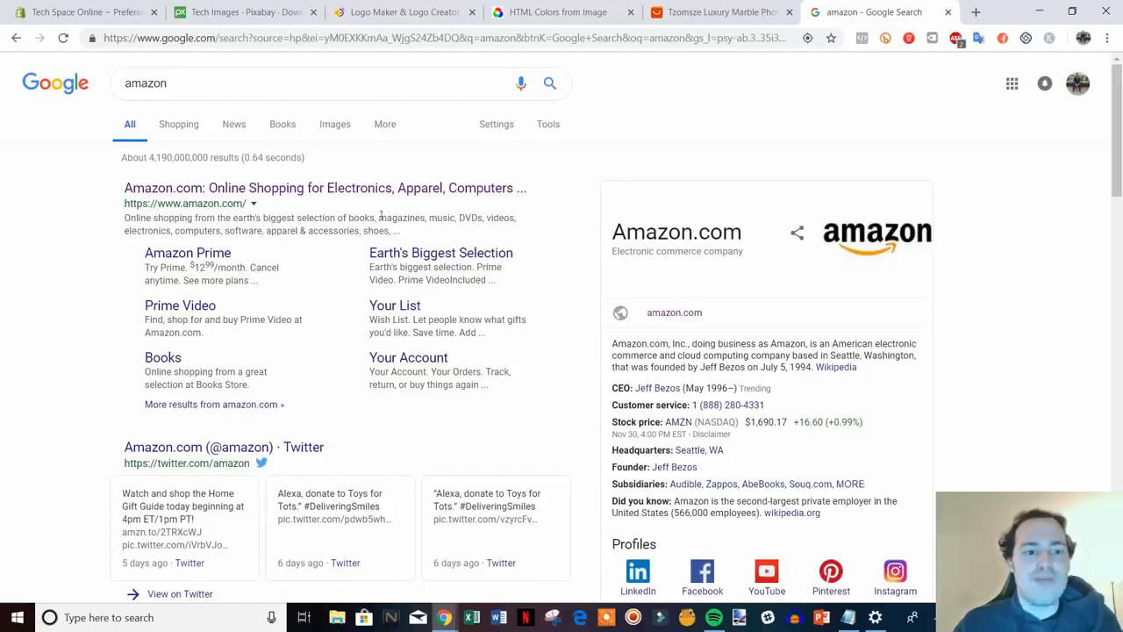
left_click(88, 12)
left_click(660, 231)
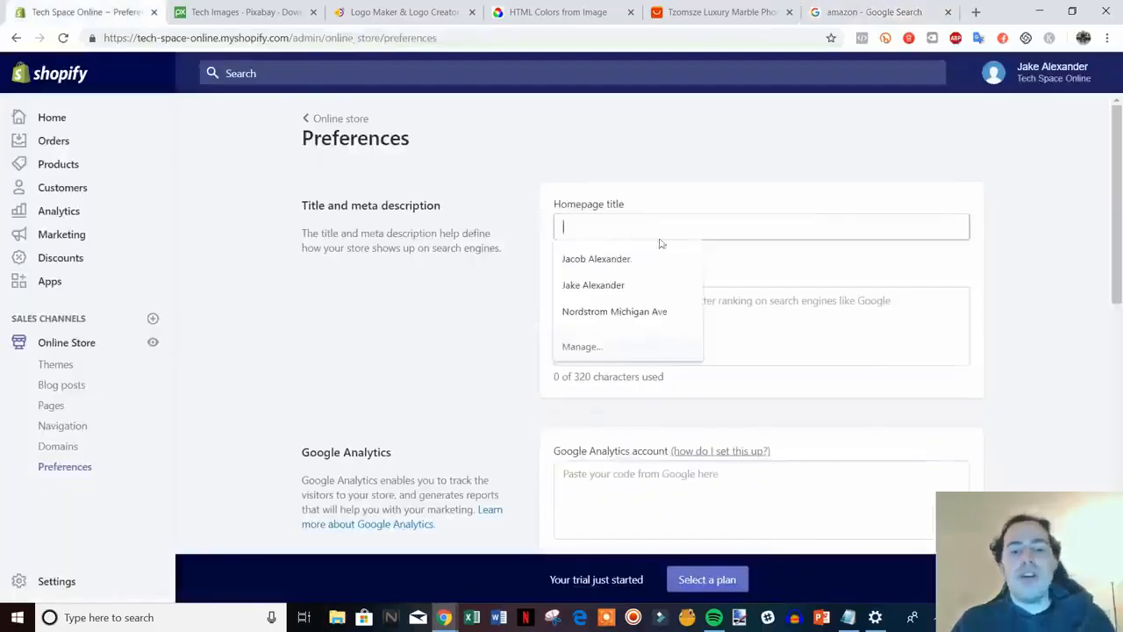
Enter 'Tech Space Online - All Of The Hottest Gadgets' as the homepage title
left_click(745, 340)
left_click(729, 233)
type("Te")
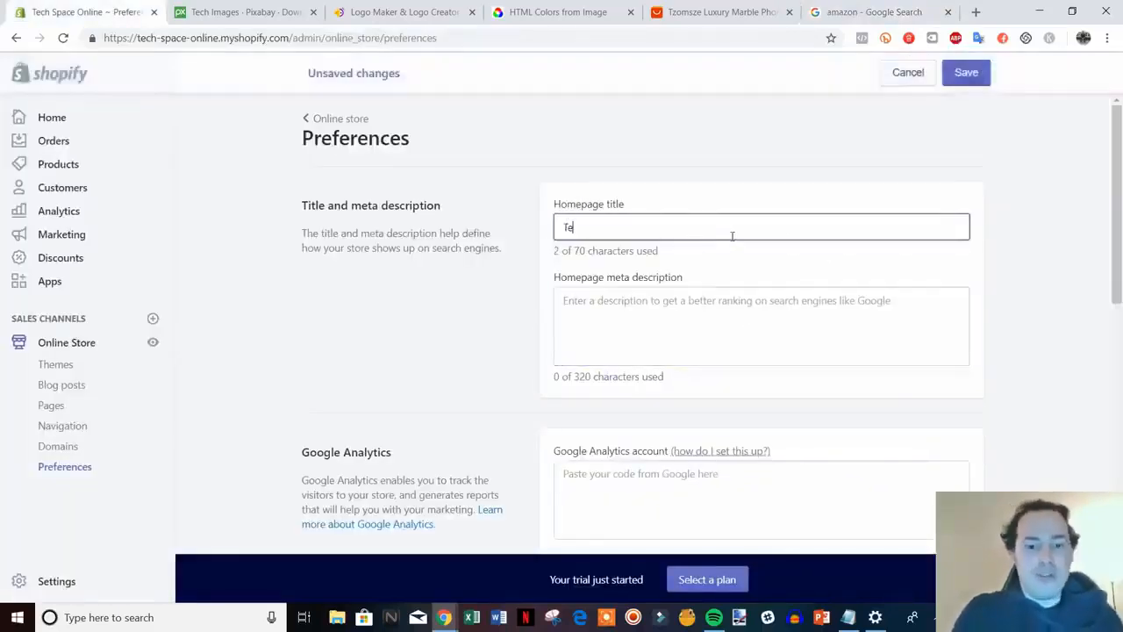
type("ch Space Online - All O")
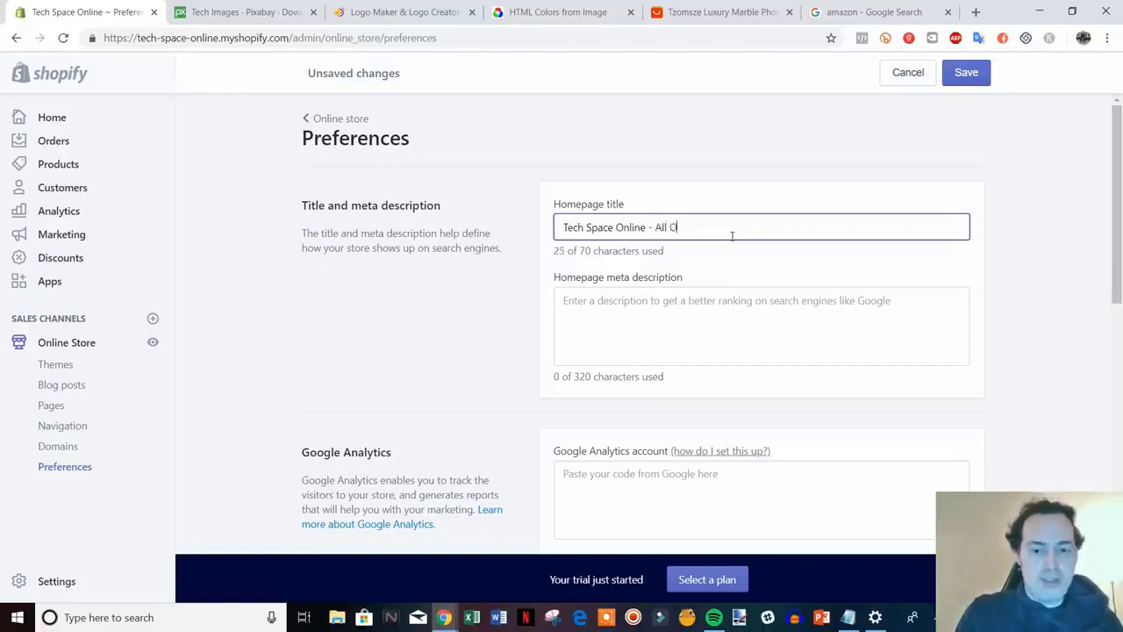
type("The Hottest Gadgets")
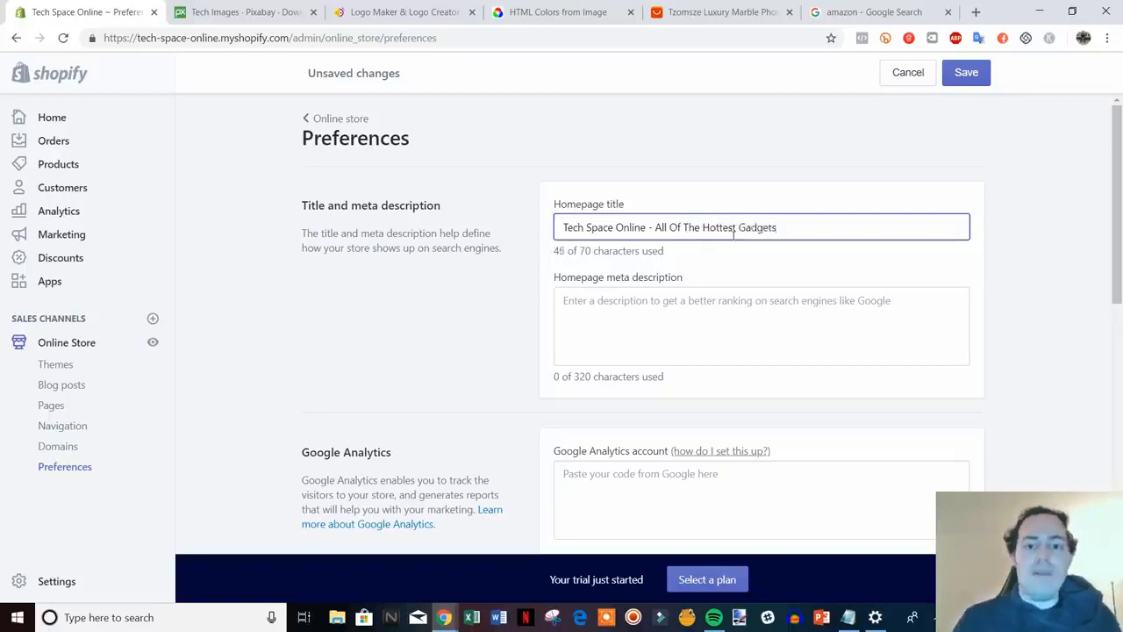
left_click(765, 323)
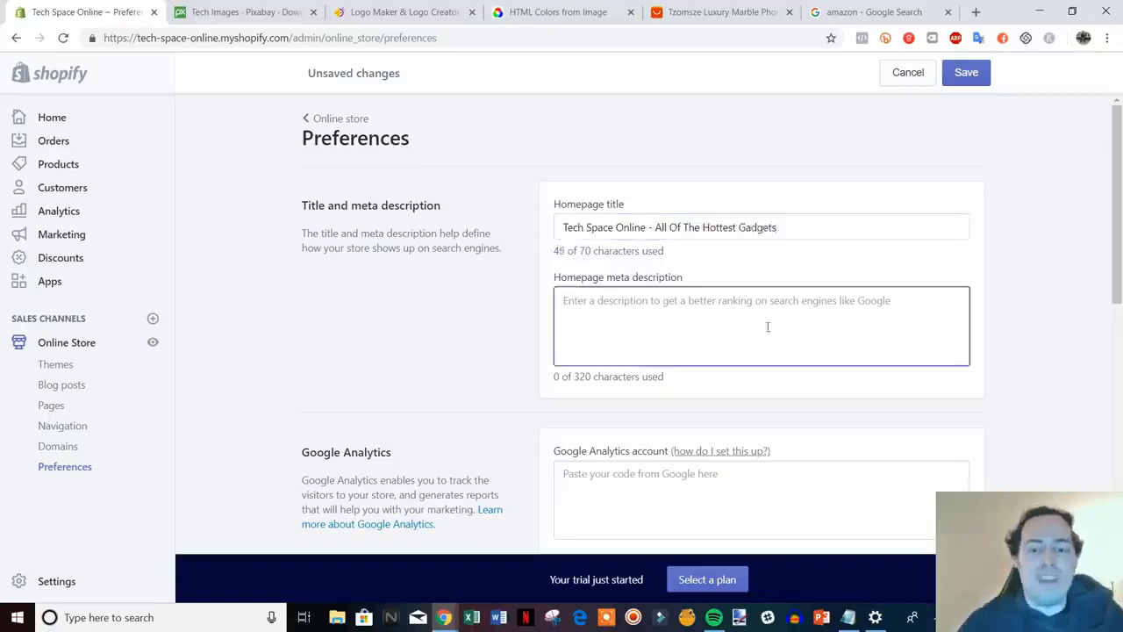
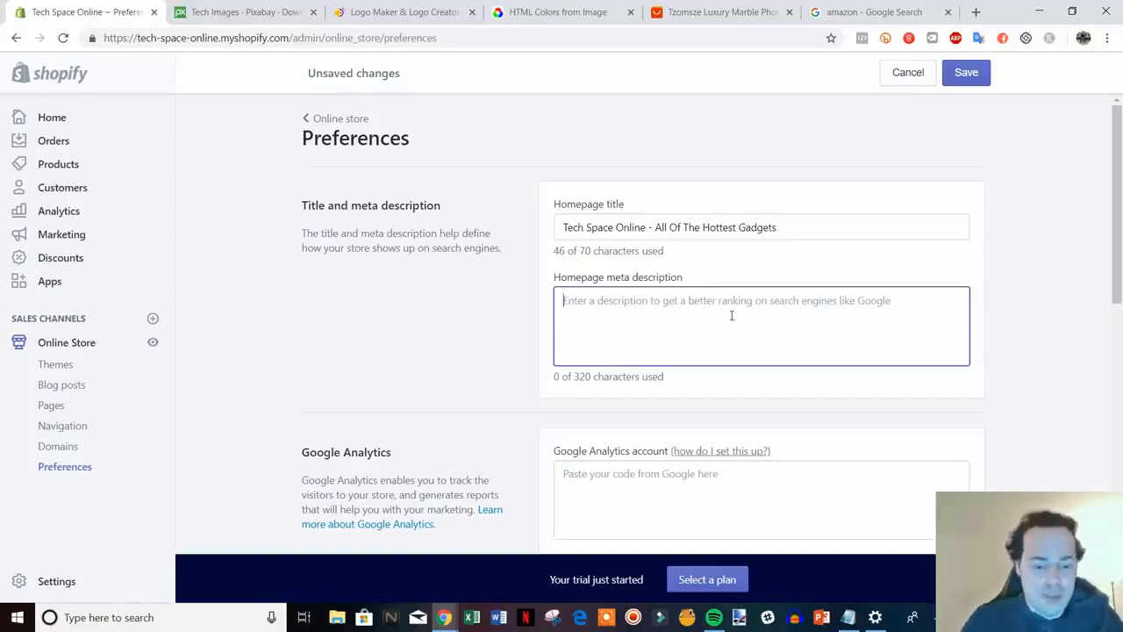
Type a homepage meta description calling the store an electronics retailer with deals on in-demand tech products
type("We")
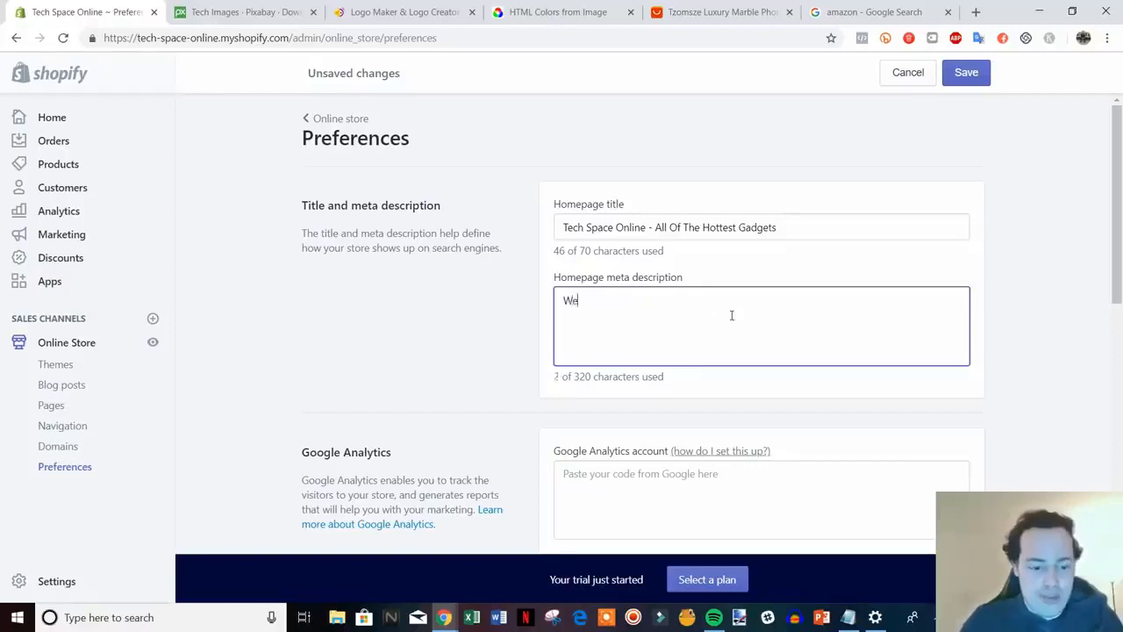
type(" are an electron")
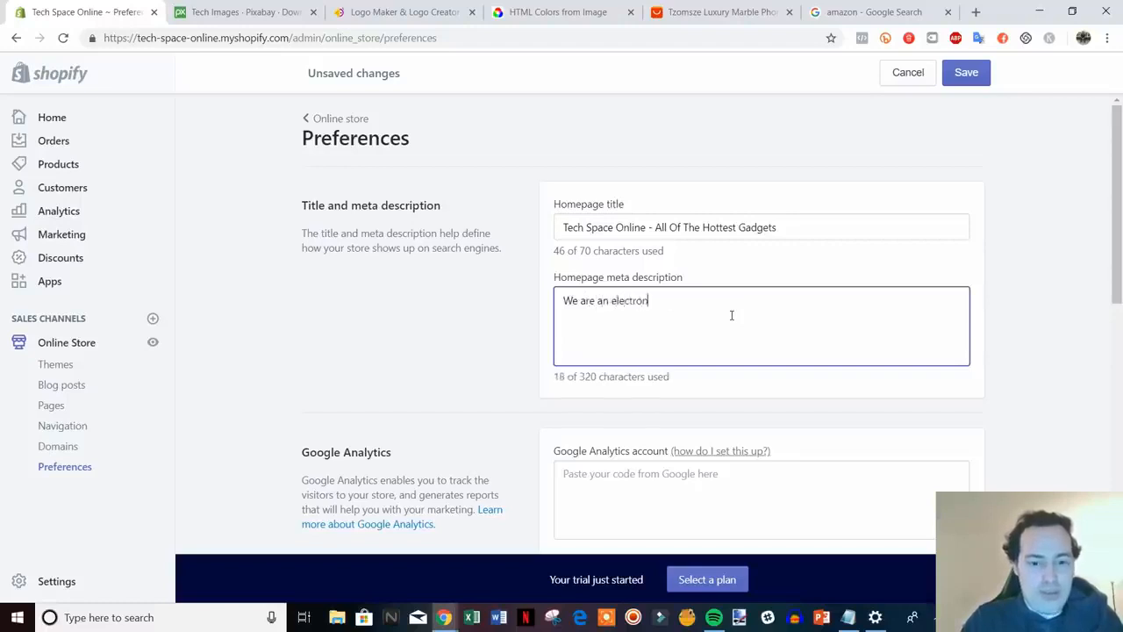
type("ics retailer th")
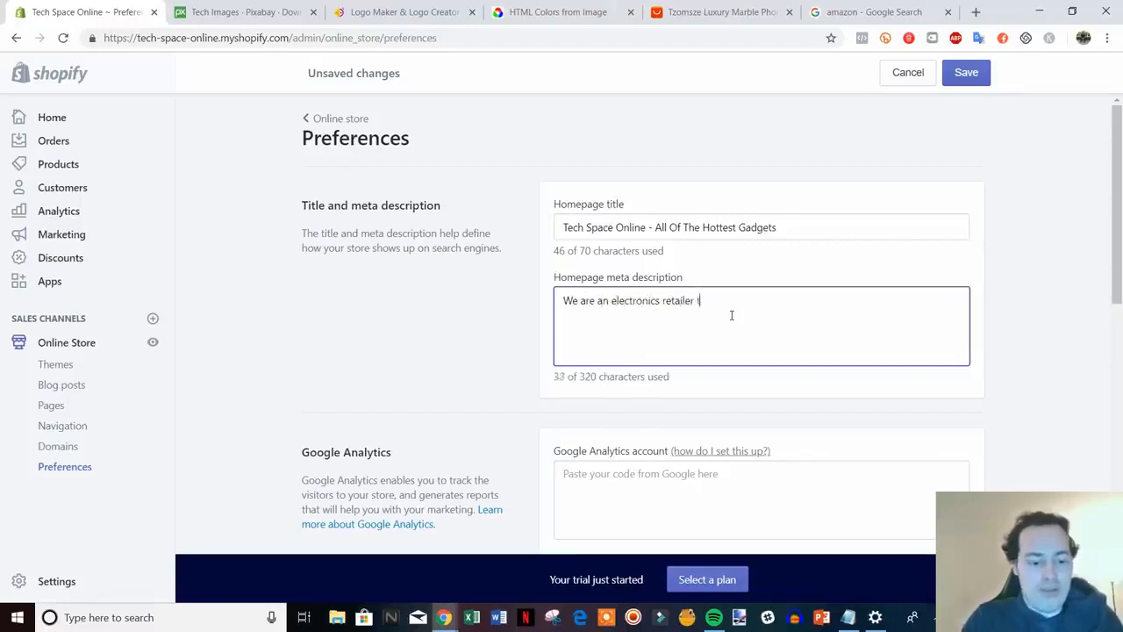
type("at sf")
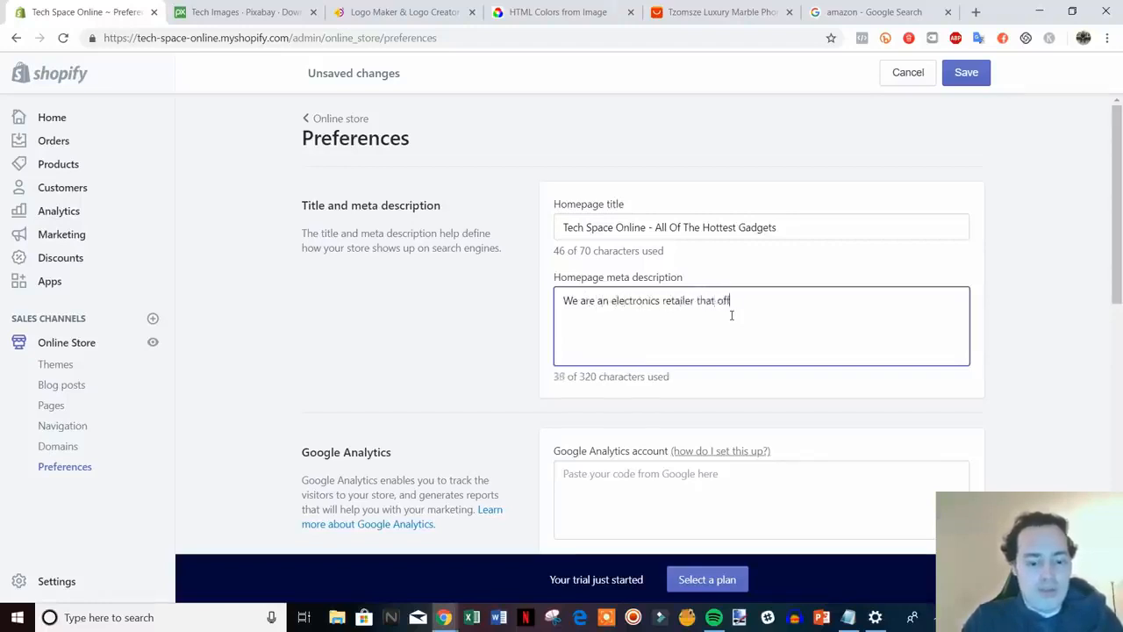
type("fers deals on a")
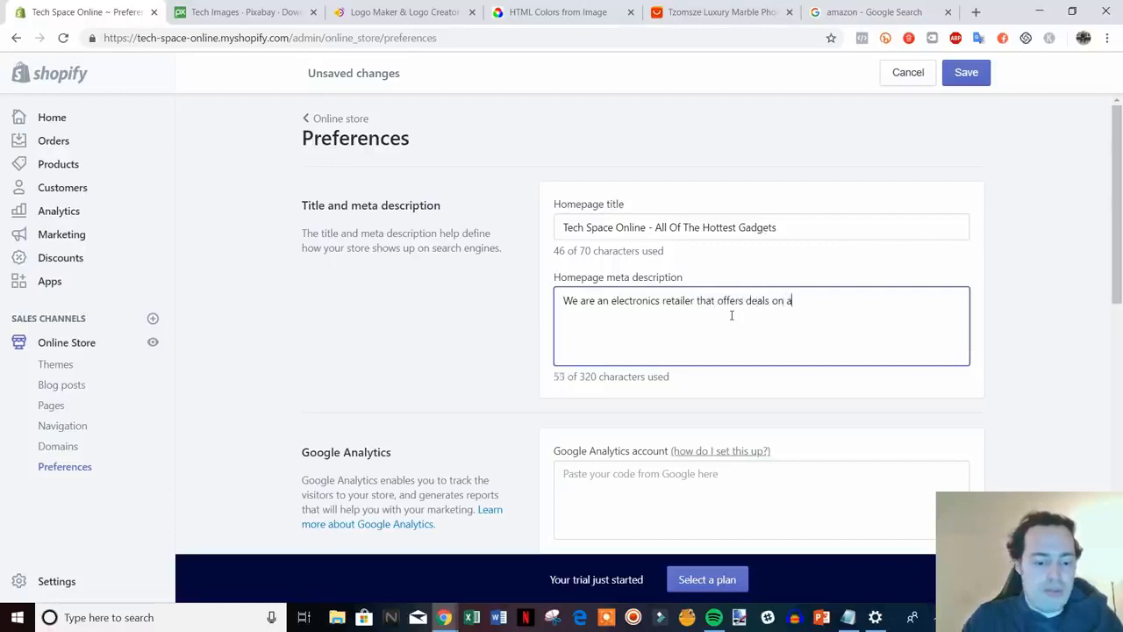
type("f t")
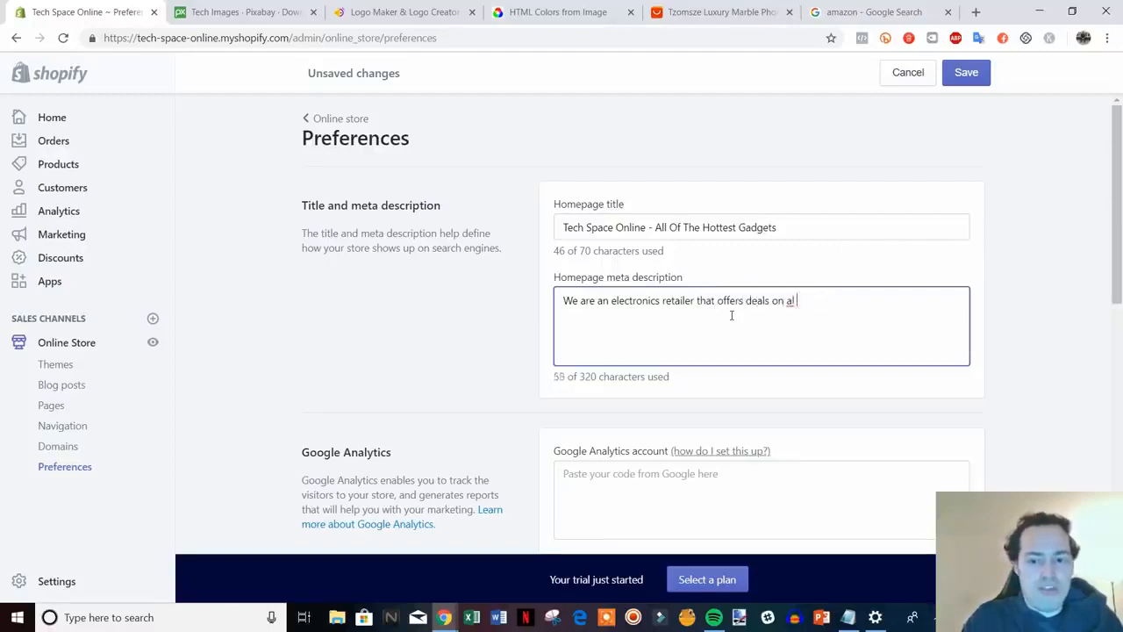
type(" of the most")
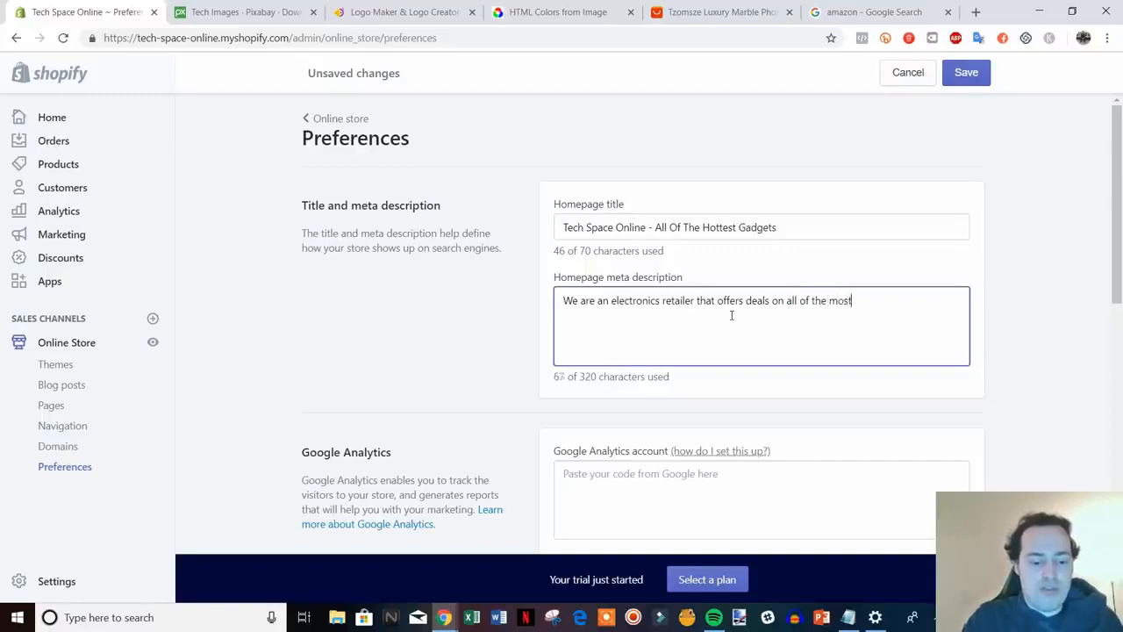
type(" in demand")
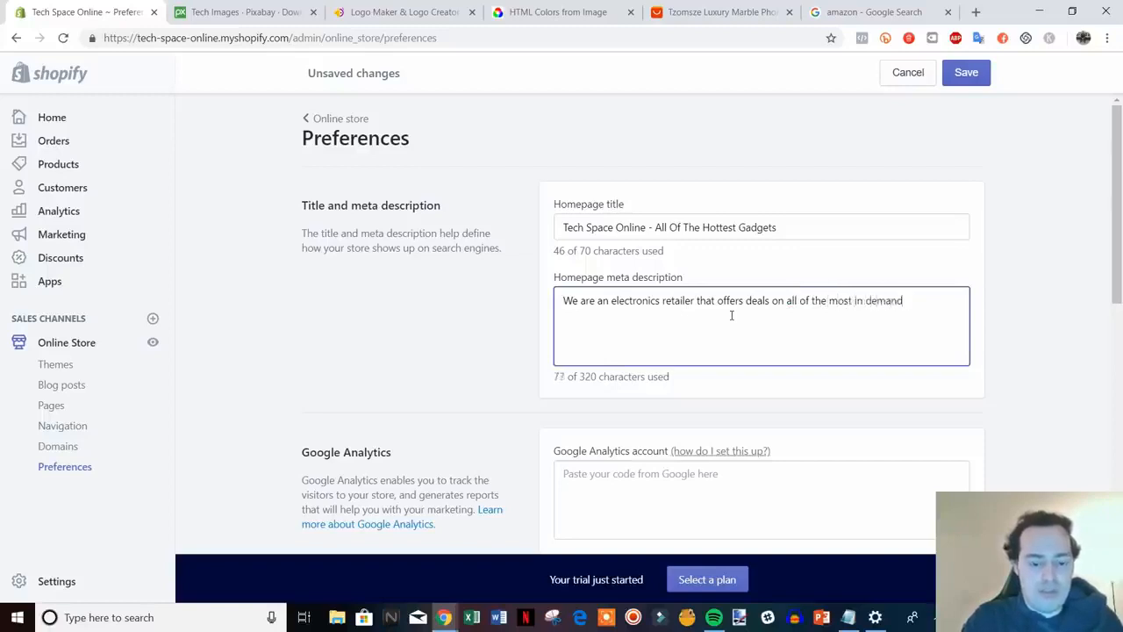
type(" tech product")
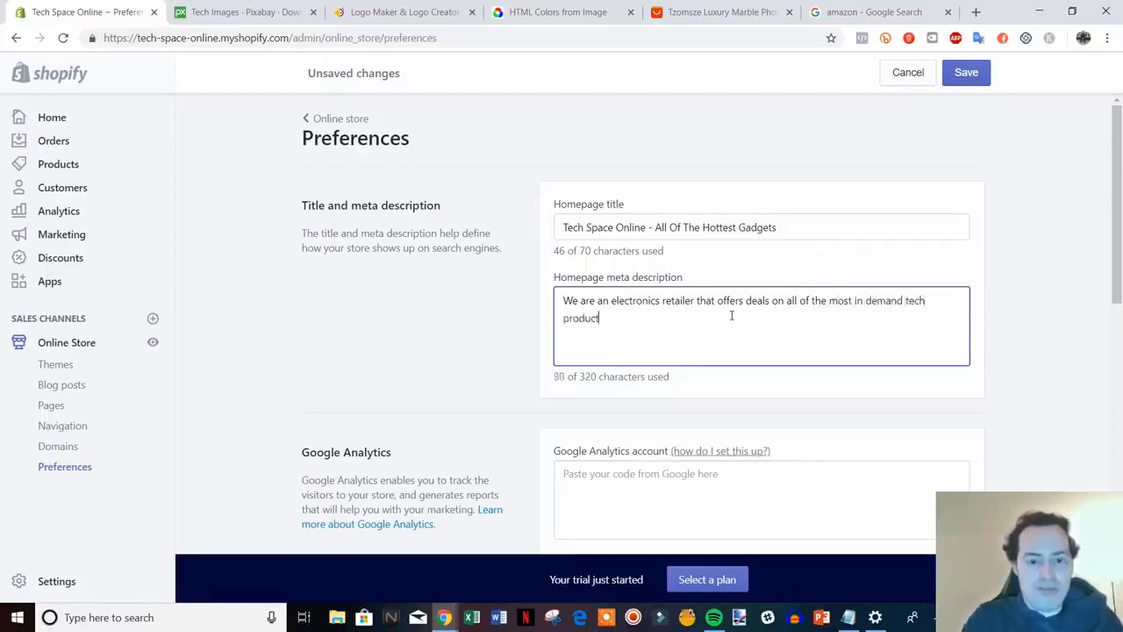
type("s.")
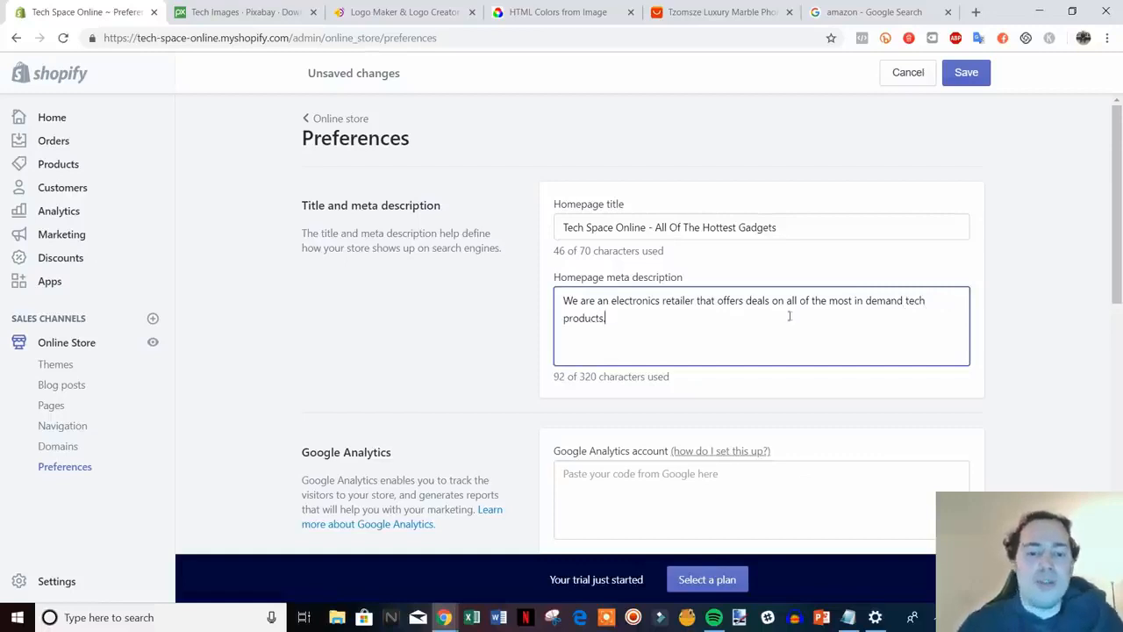
Finish editing the homepage meta description sentence
scroll(755, 338, "down", 1)
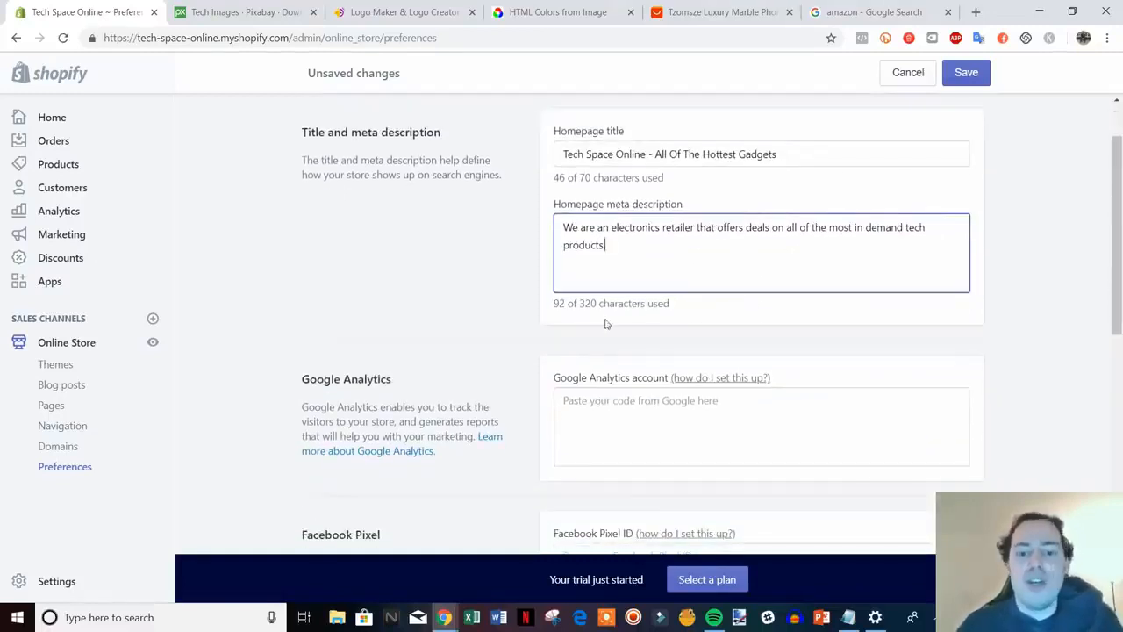
left_click(1049, 290)
scroll(1053, 288, "down", 1)
scroll(1055, 285, "down", 1)
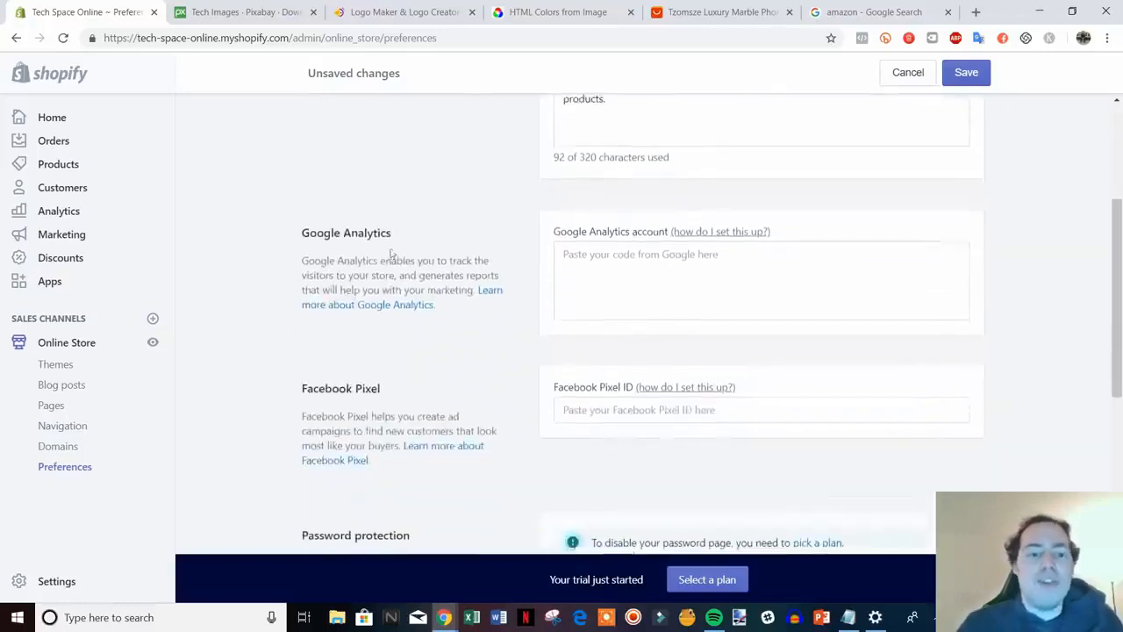
left_click_drag(302, 233, 324, 216)
left_click(298, 222)
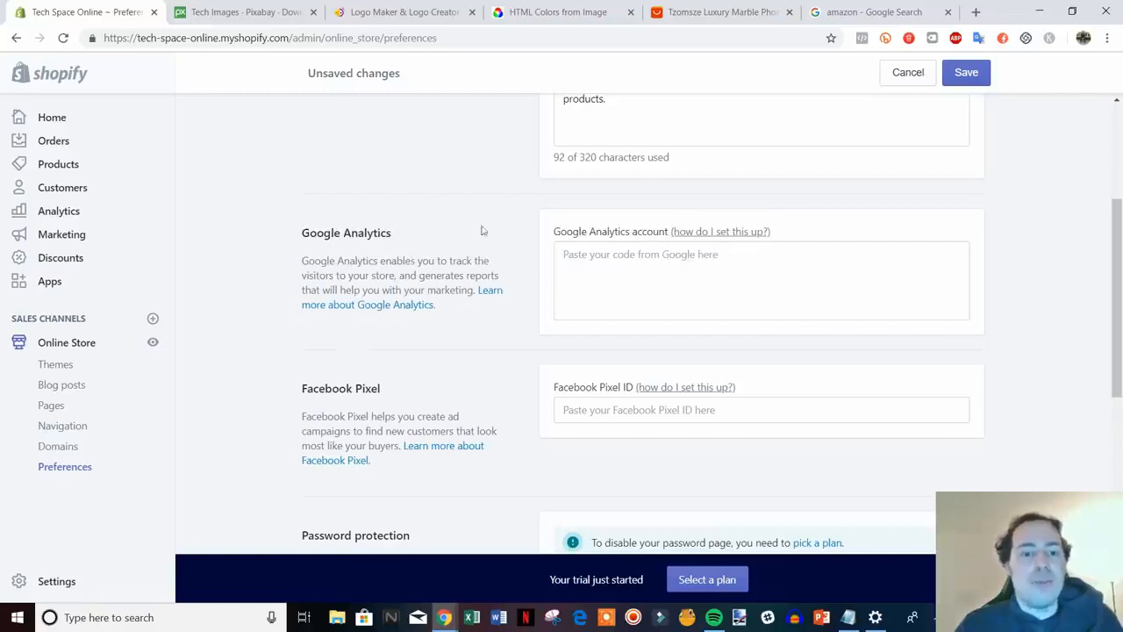
Review the Preferences page and save the new homepage title and meta description
scroll(680, 250, "down", 2)
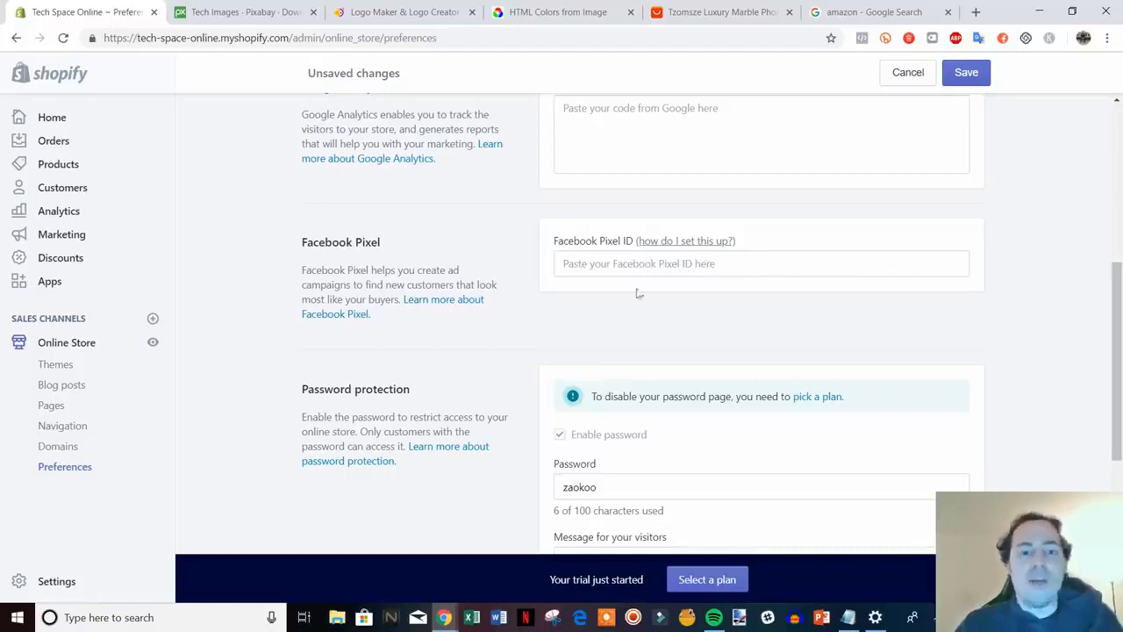
scroll(637, 294, "up", 1)
scroll(514, 296, "down", 1)
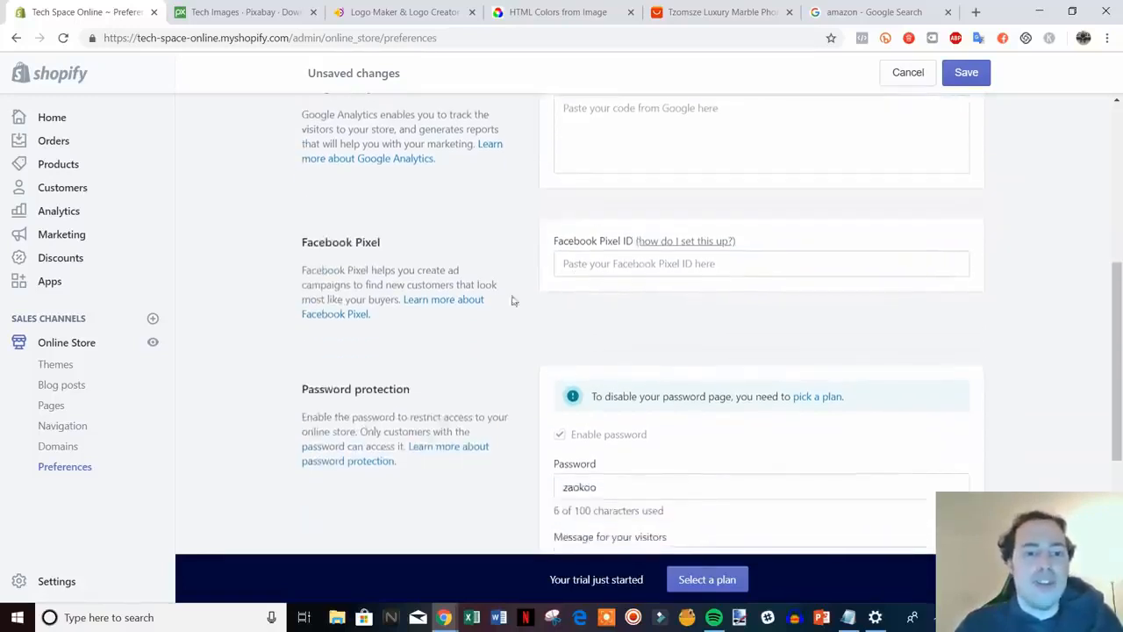
scroll(396, 234, "up", 1)
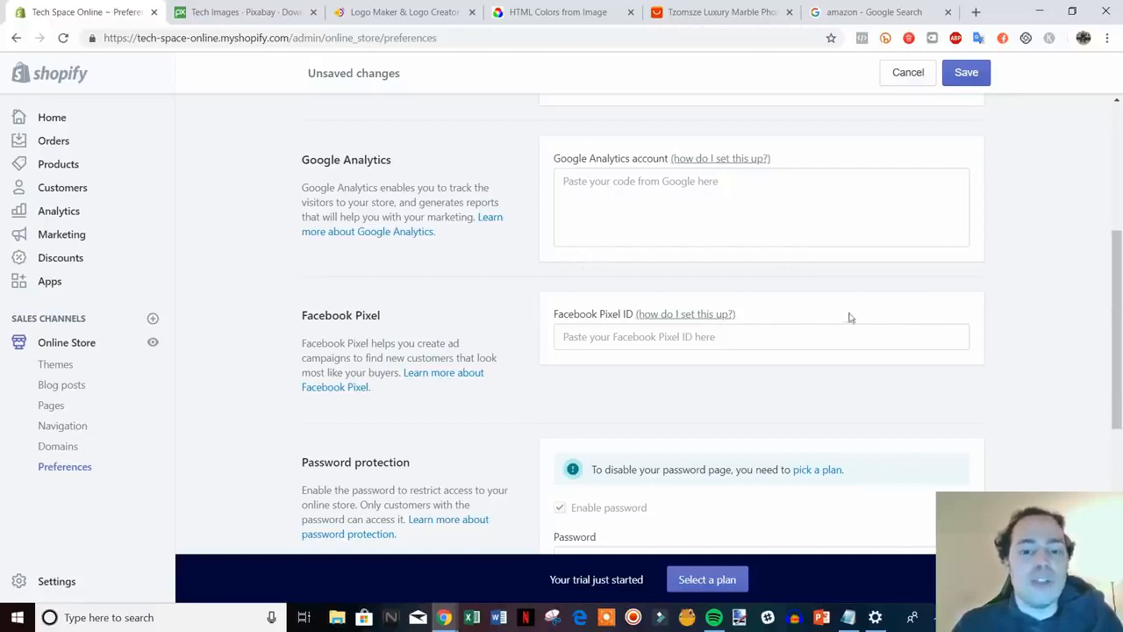
scroll(561, 226, "down", 3)
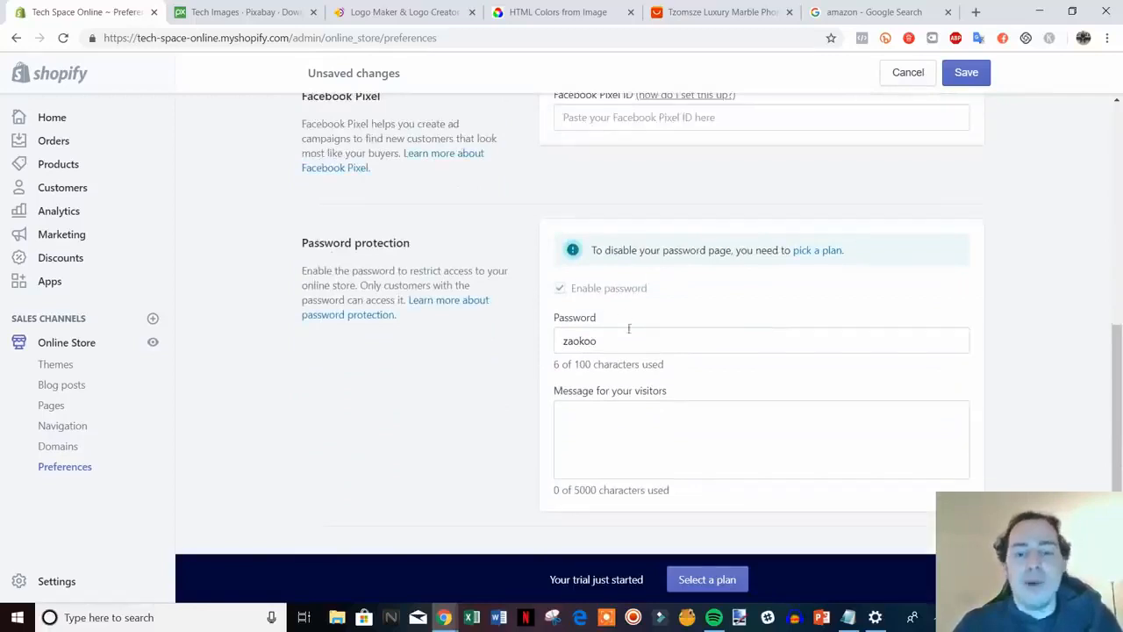
scroll(659, 326, "up", 2)
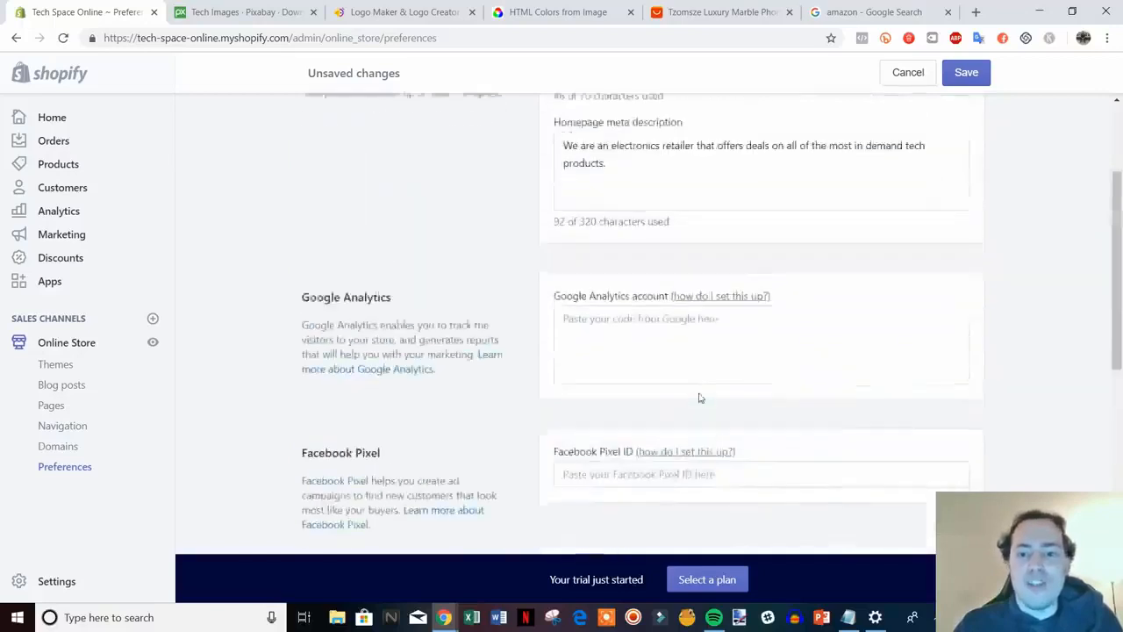
scroll(700, 386, "up", 5)
left_click(967, 72)
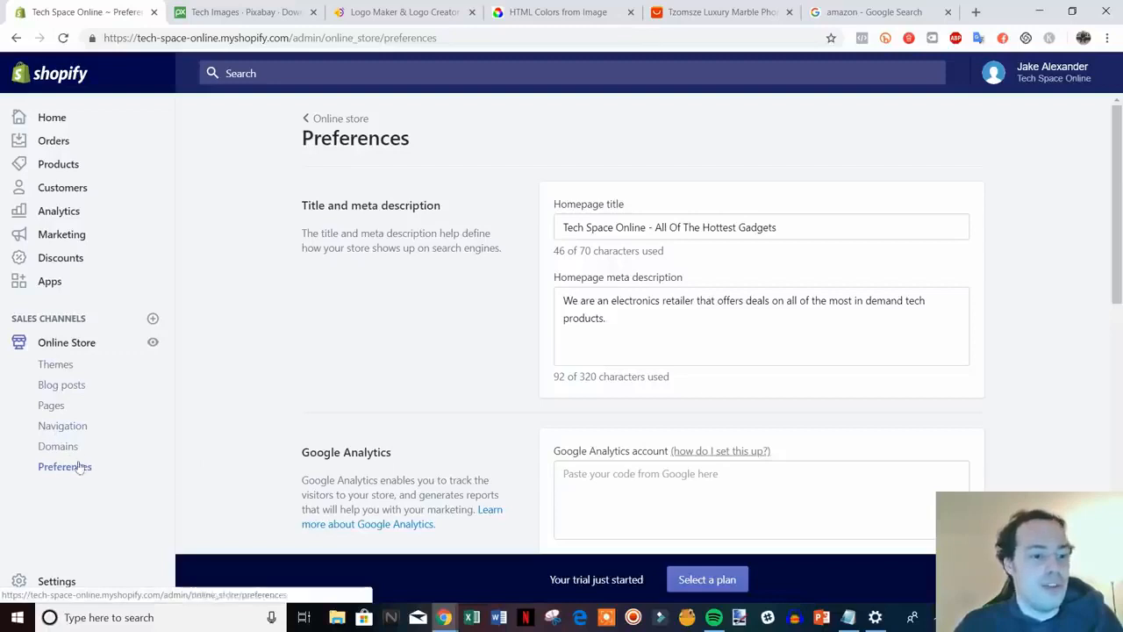
Create and save a blog post titled 'Sample Post' with content 'type something here'
left_click(57, 390)
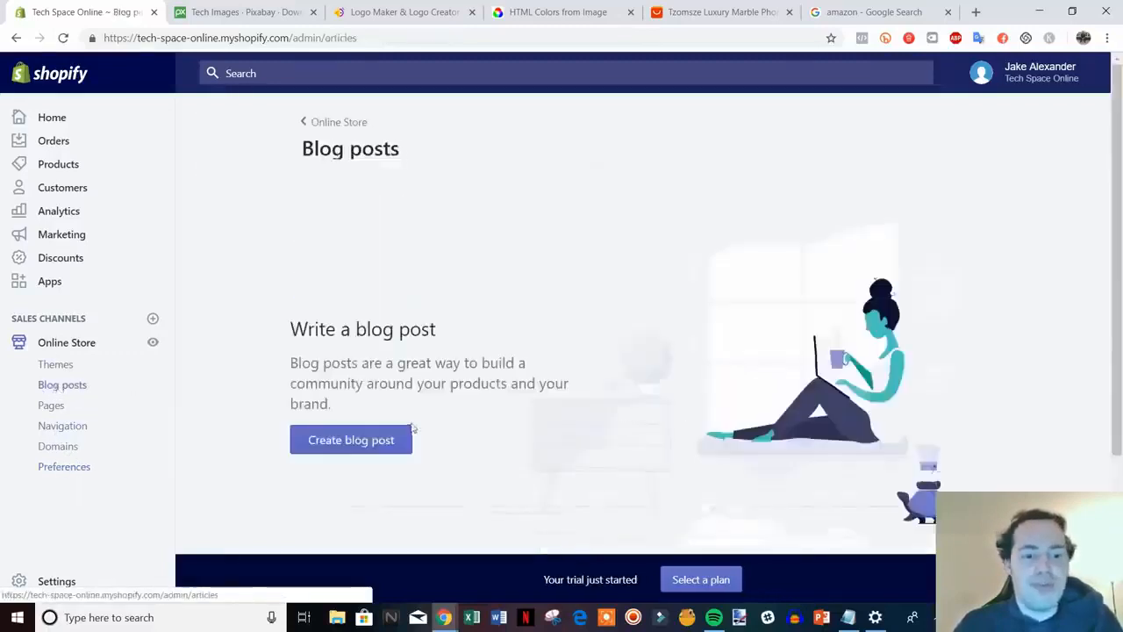
left_click(364, 442)
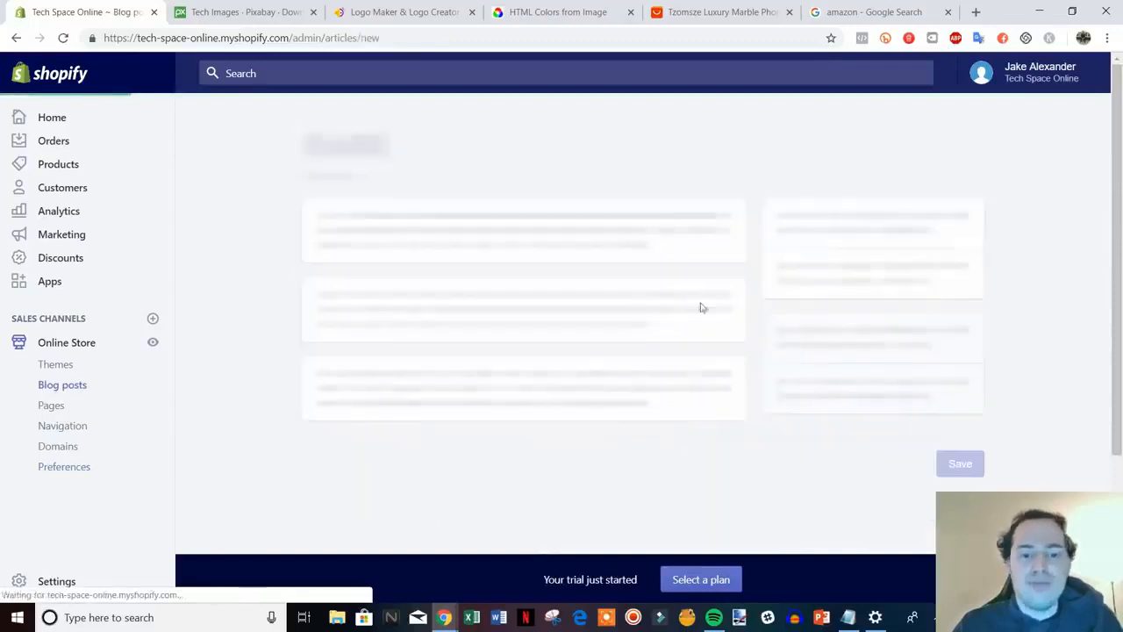
left_click(518, 225)
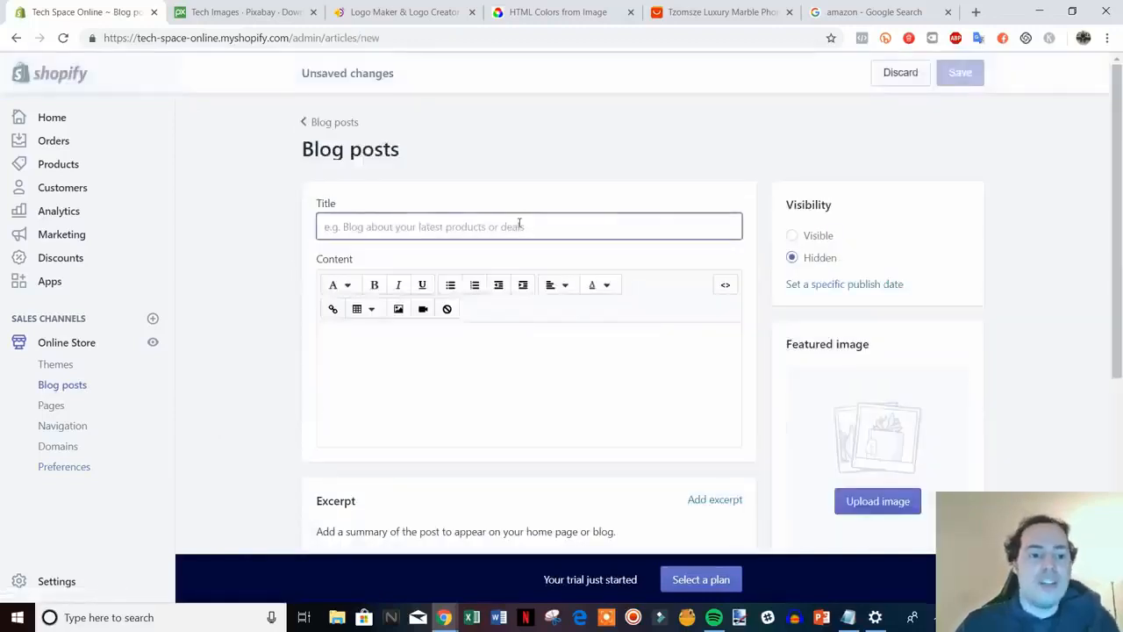
type("Sam")
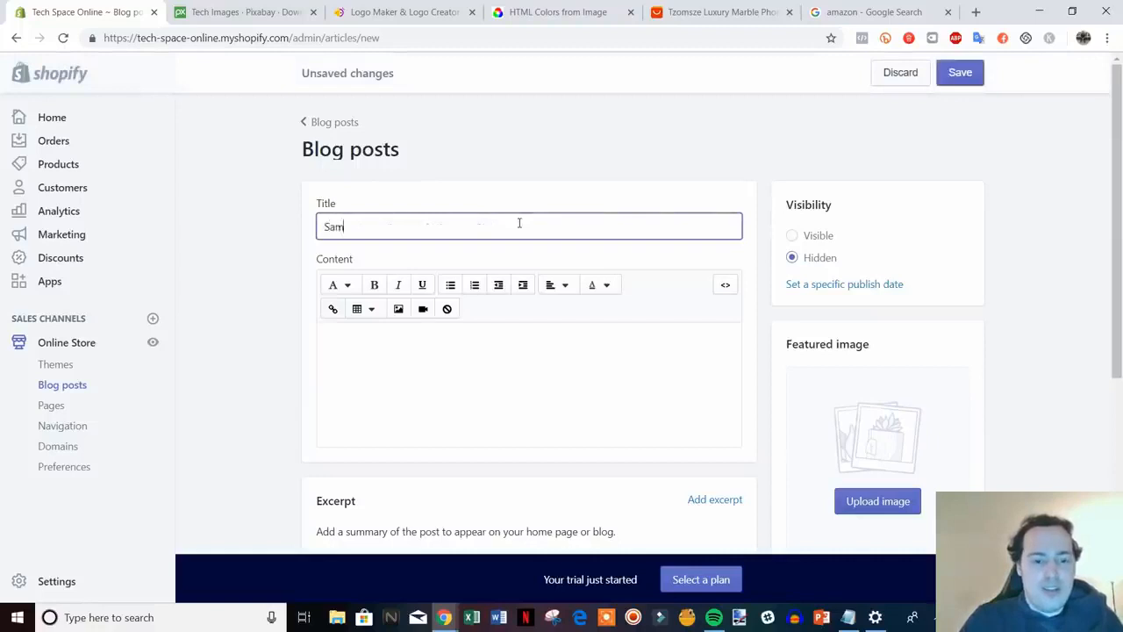
type("ple Post")
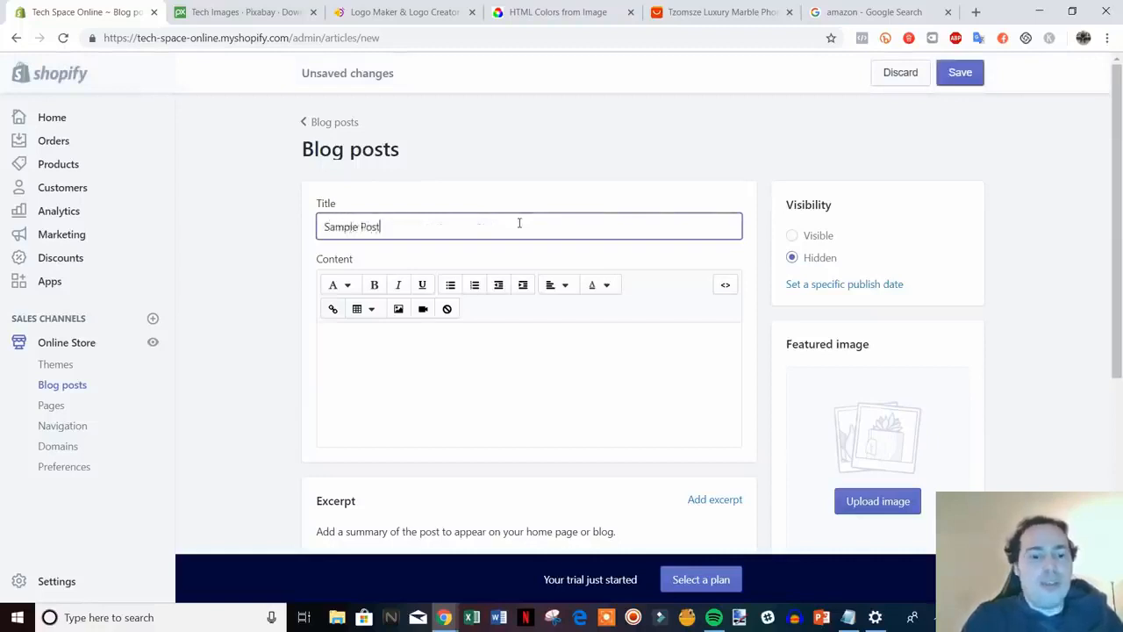
left_click(508, 350)
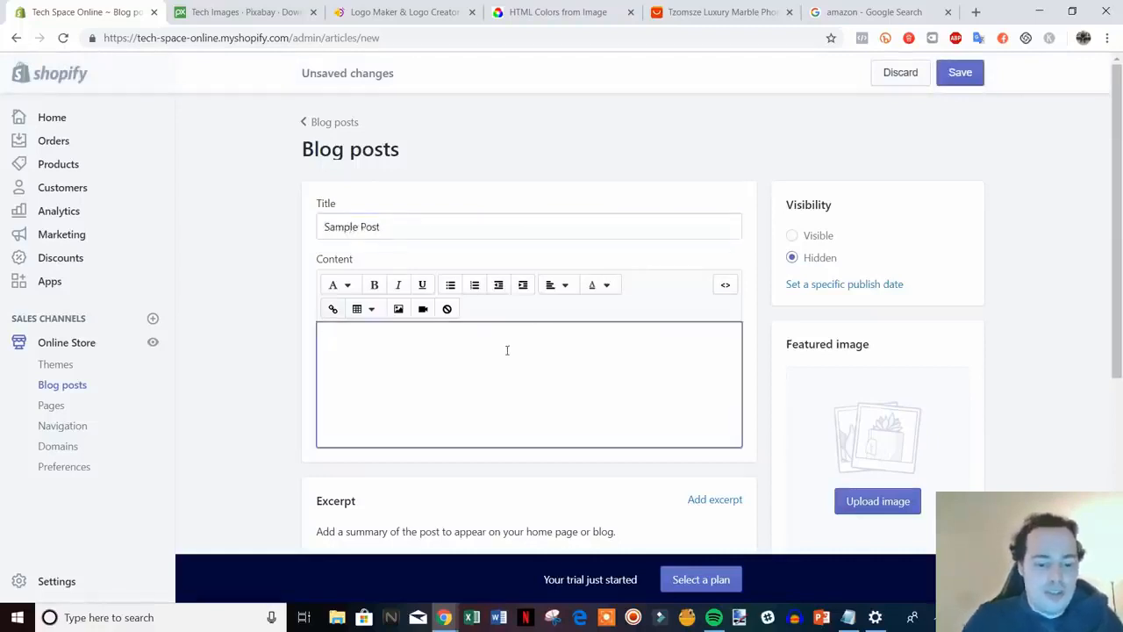
type("type something her")
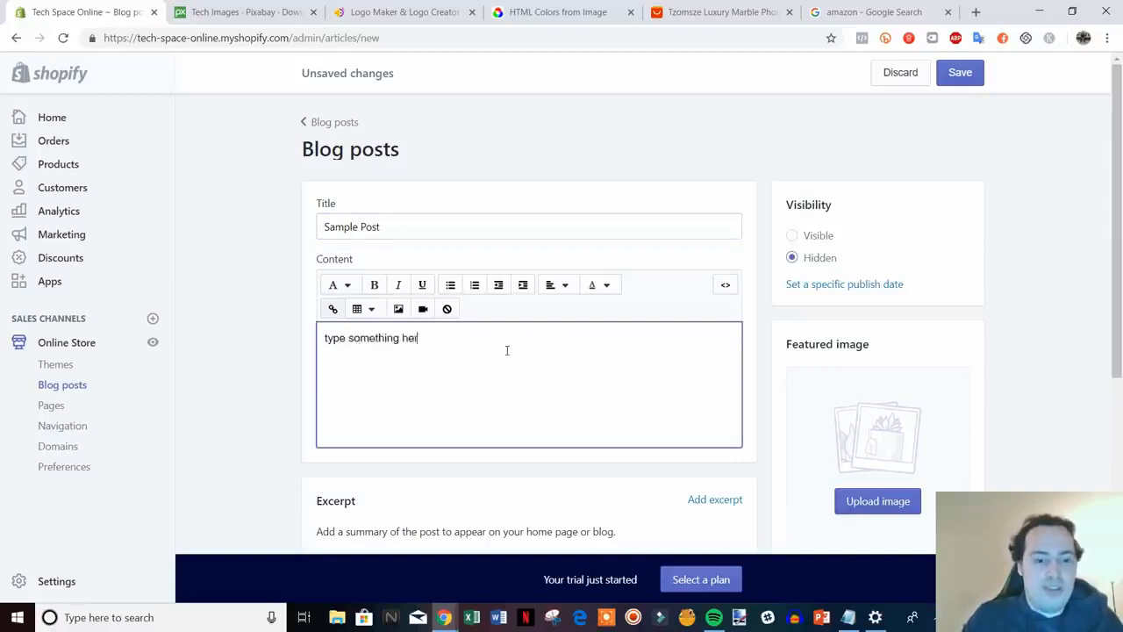
type("e")
left_click(960, 72)
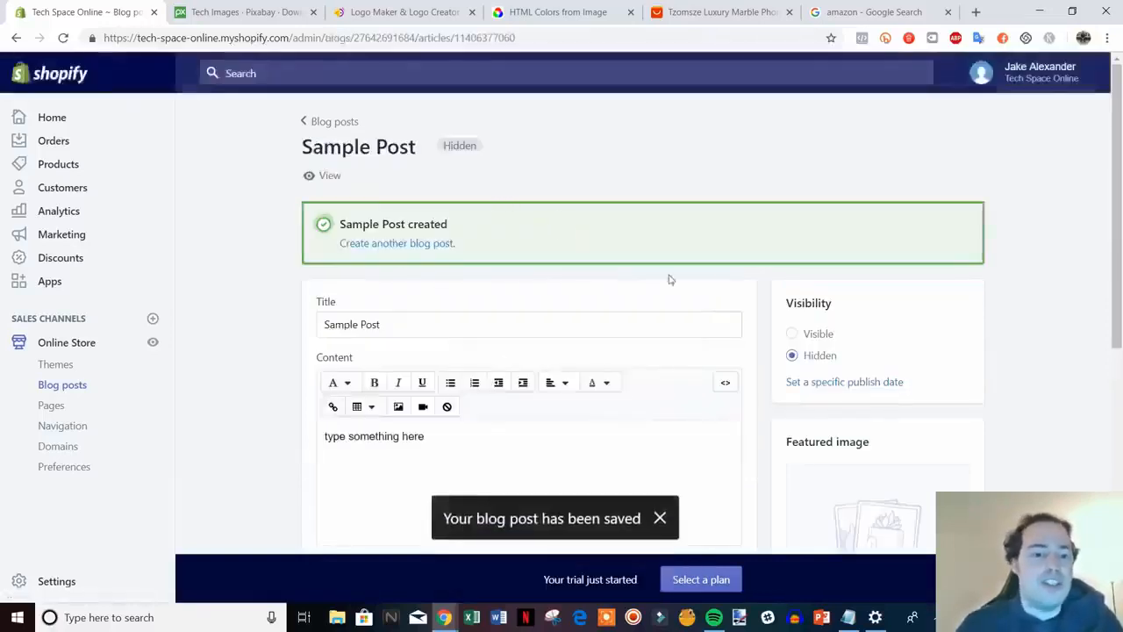
left_click(320, 175)
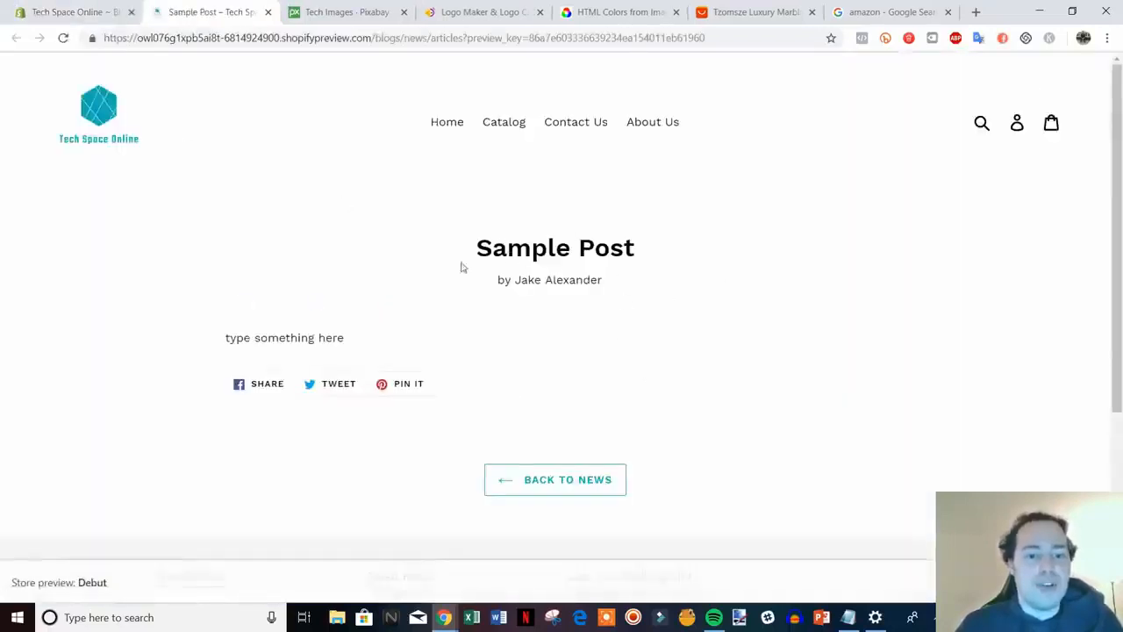
left_click_drag(498, 281, 584, 283)
left_click(656, 303)
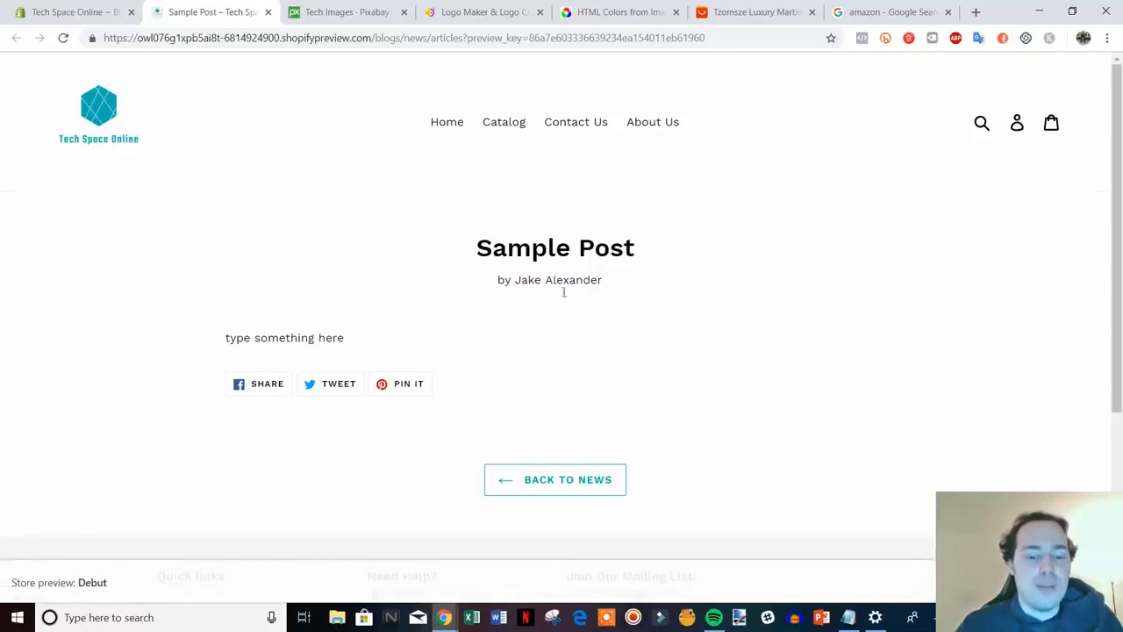
left_click(267, 11)
scroll(562, 334, "down", 2)
scroll(484, 307, "up", 2)
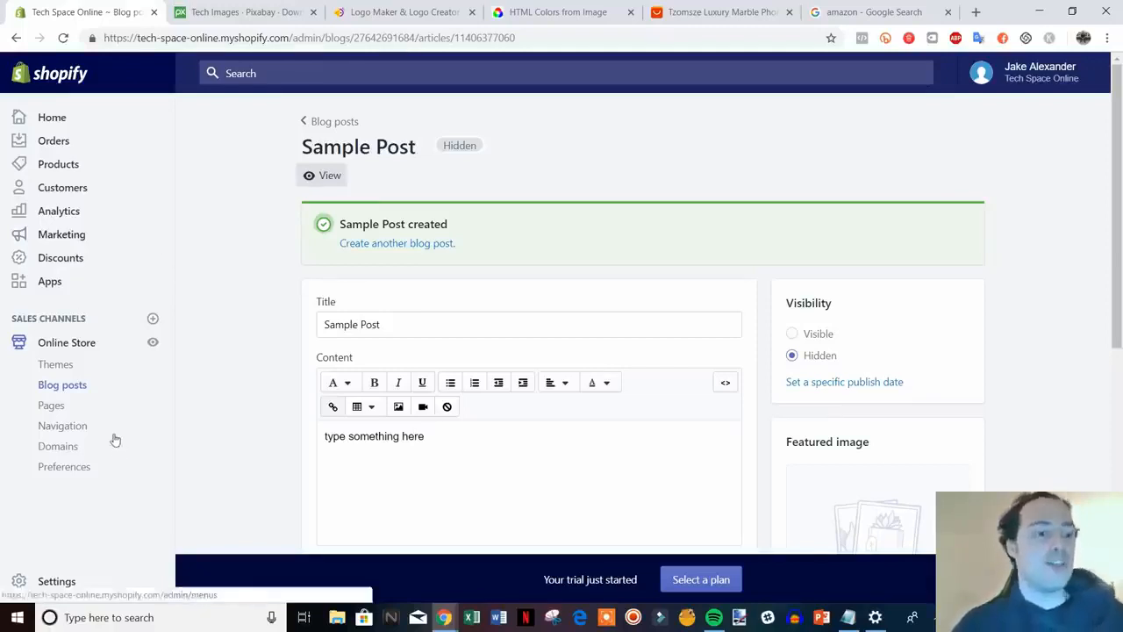
Start a new product and enter the title 'Black iPhone Case'
left_click(58, 165)
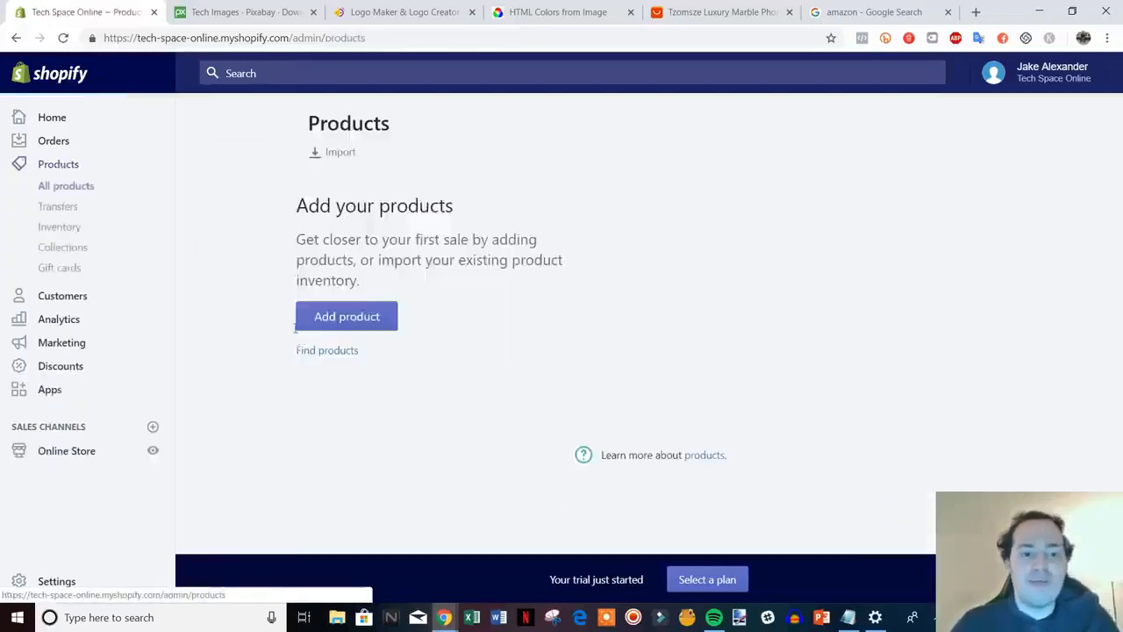
left_click(339, 431)
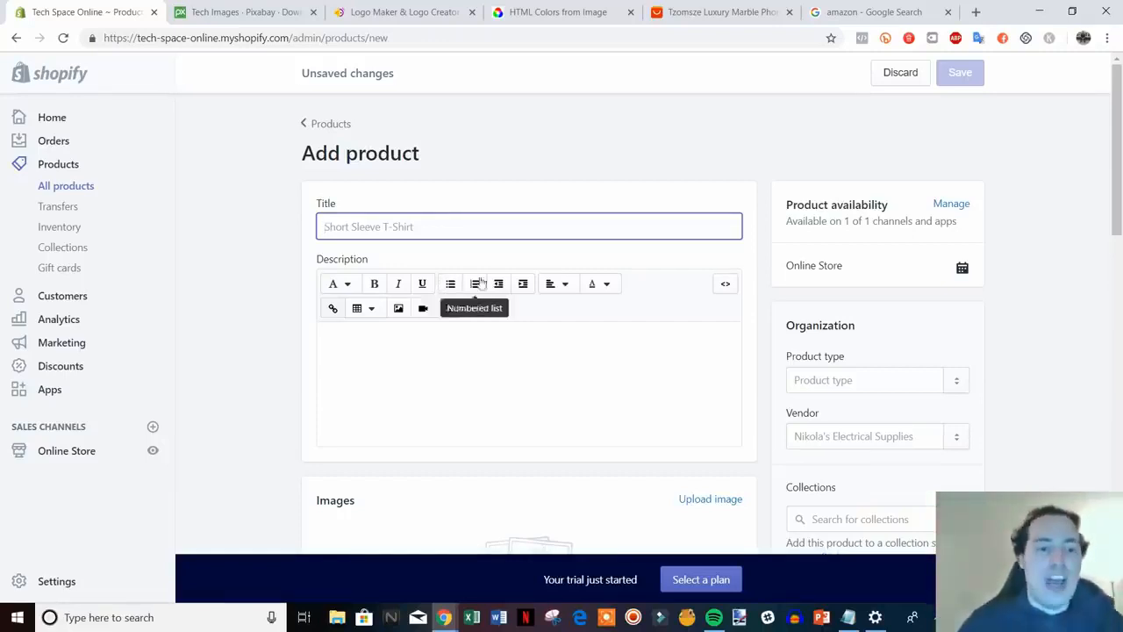
scroll(761, 336, "down", 1)
scroll(769, 355, "up", 1)
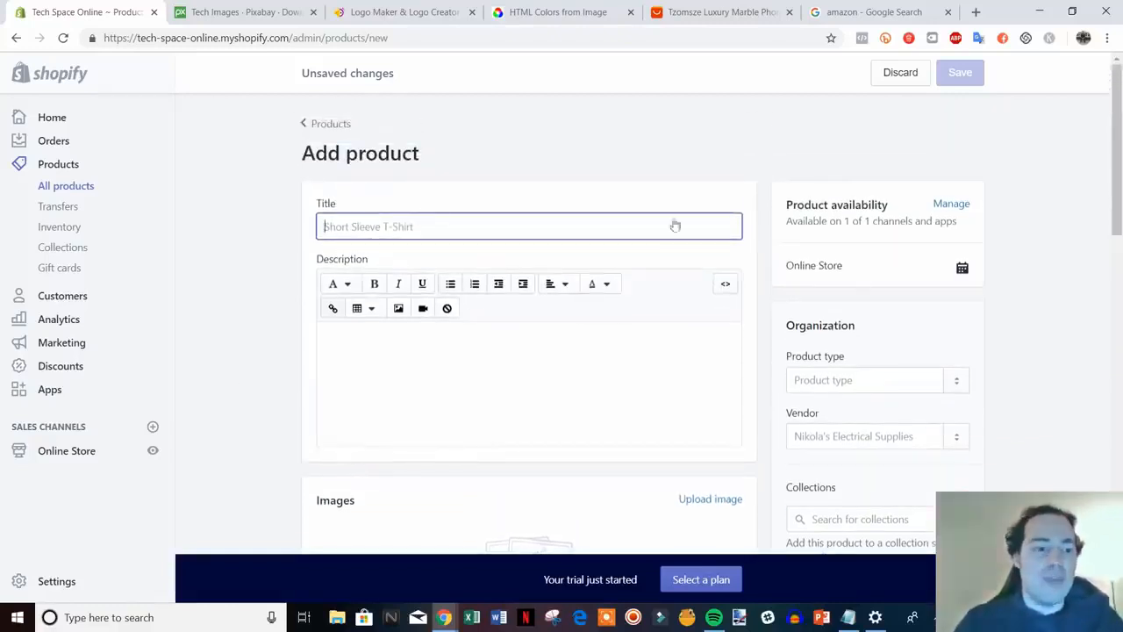
scroll(568, 301, "down", 3)
scroll(575, 288, "up", 3)
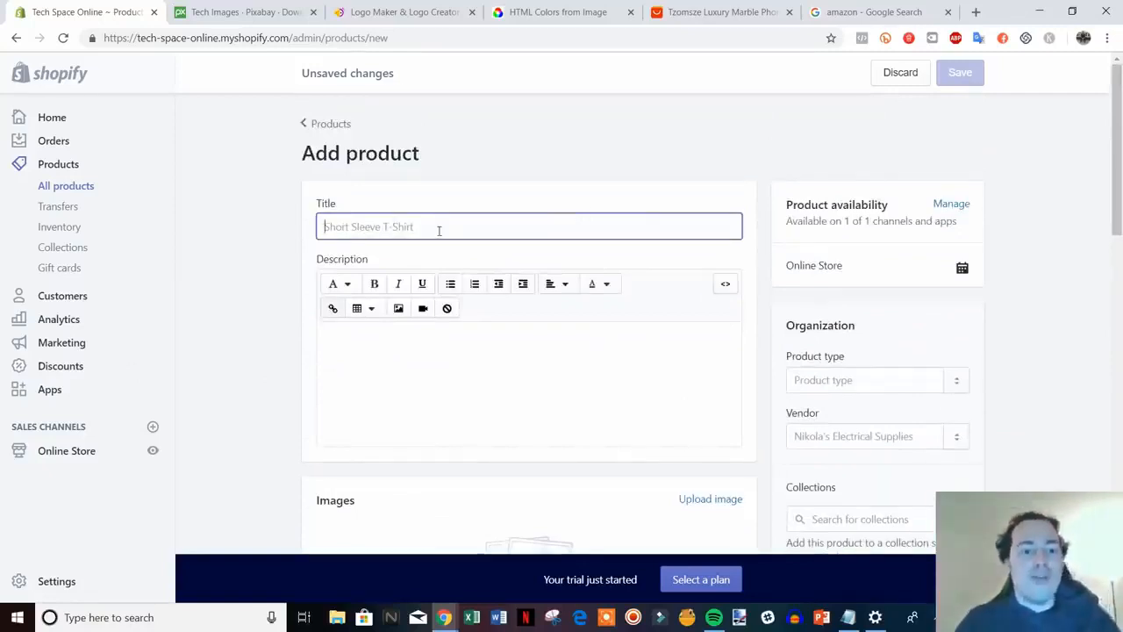
type("B")
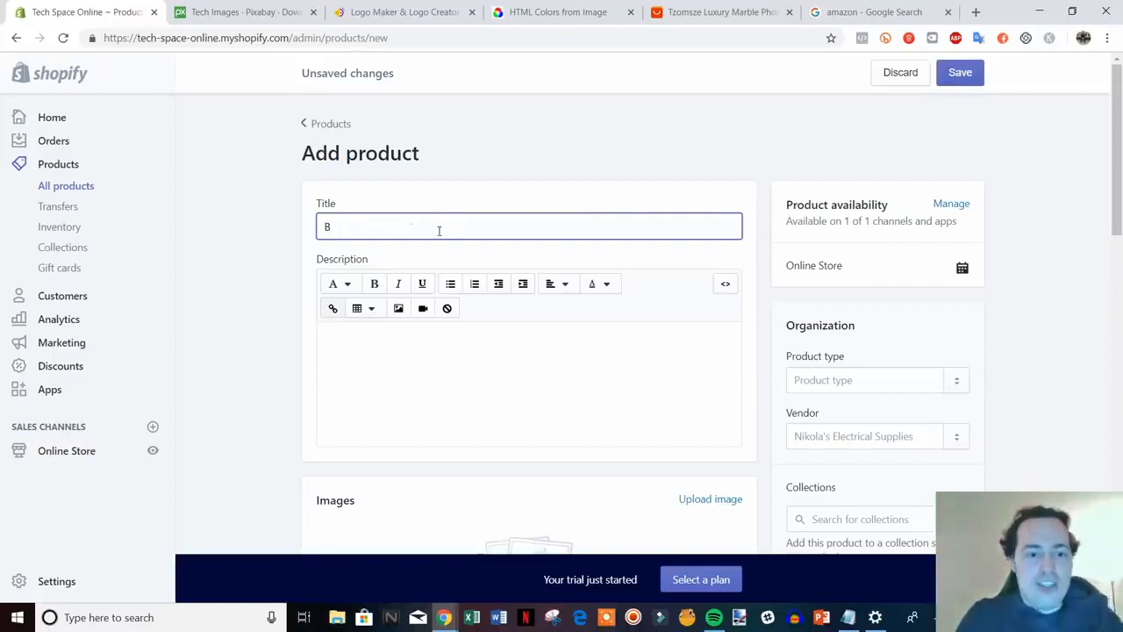
type("lack")
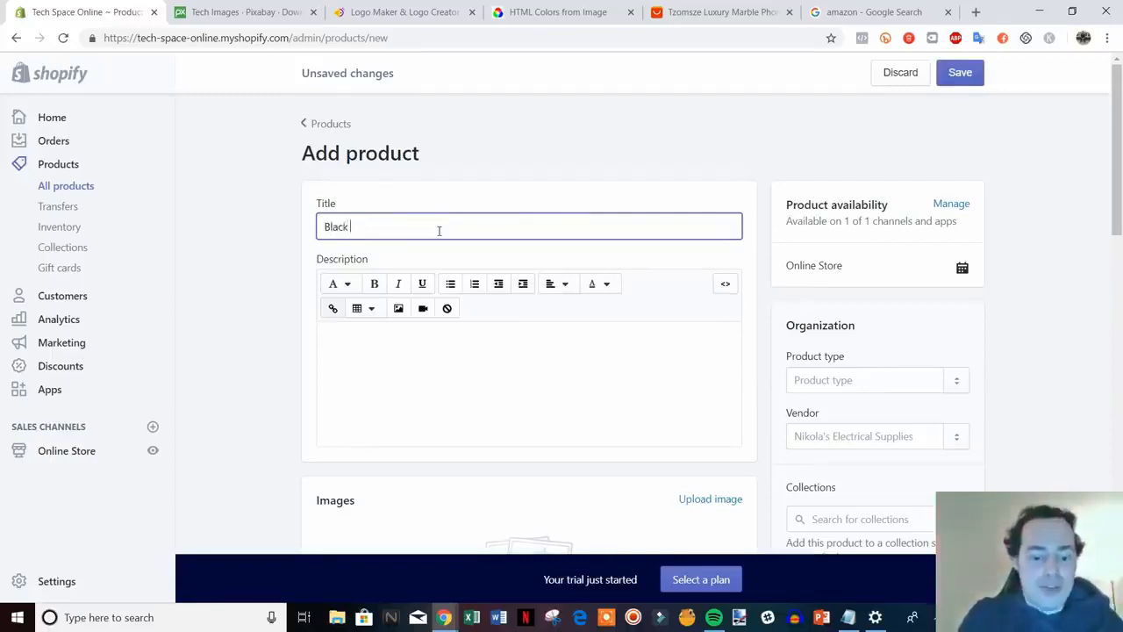
type(" iPhone Case")
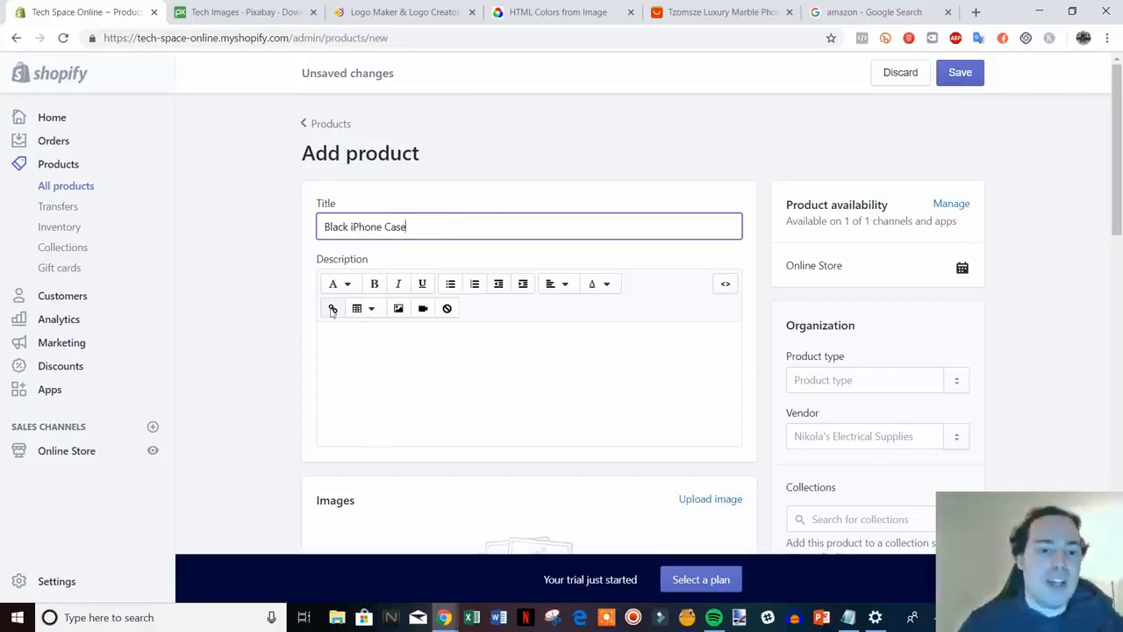
Write the description lines 'Describe product', 'Features & Benefits' and 'FAQs'
left_click(261, 337)
scroll(420, 300, "down", 1)
left_click(465, 288)
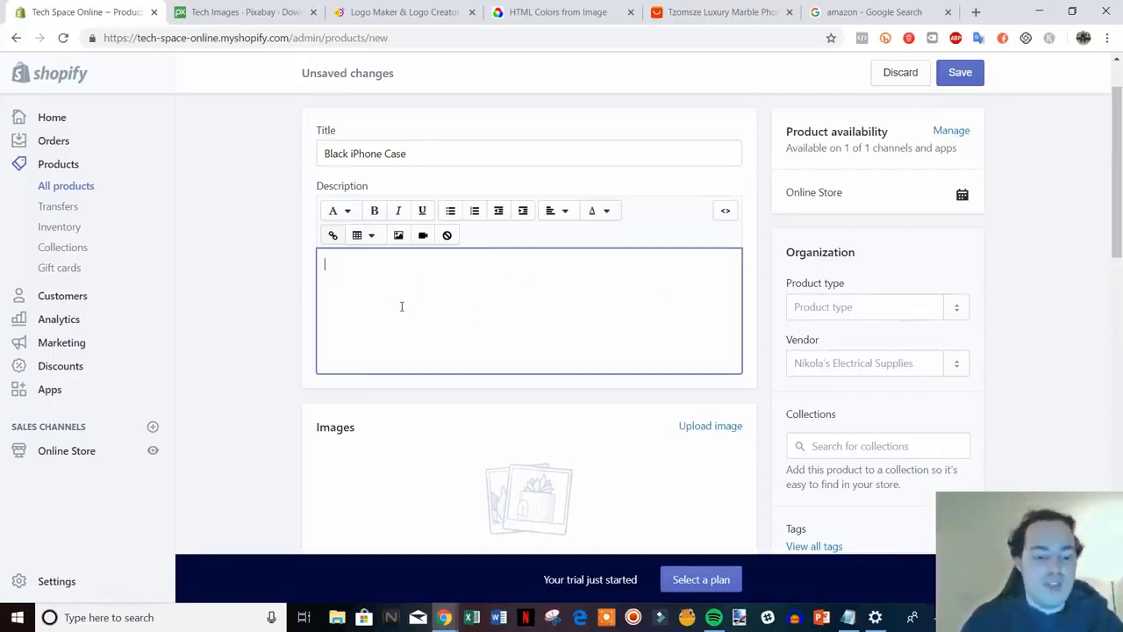
type("Descri")
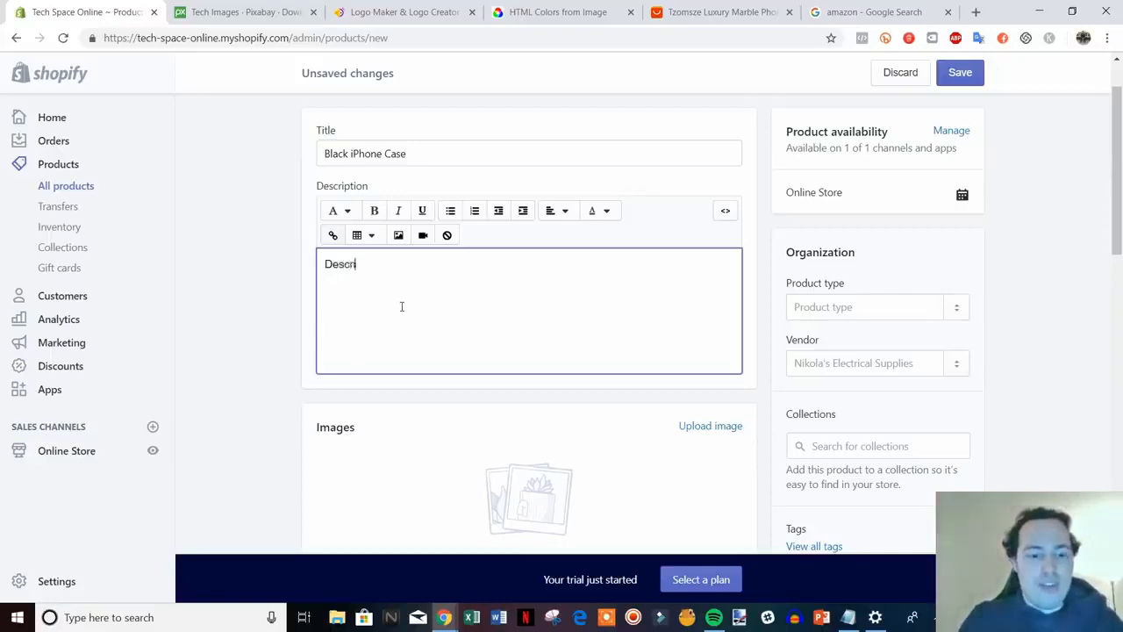
type("be product")
key("Return")
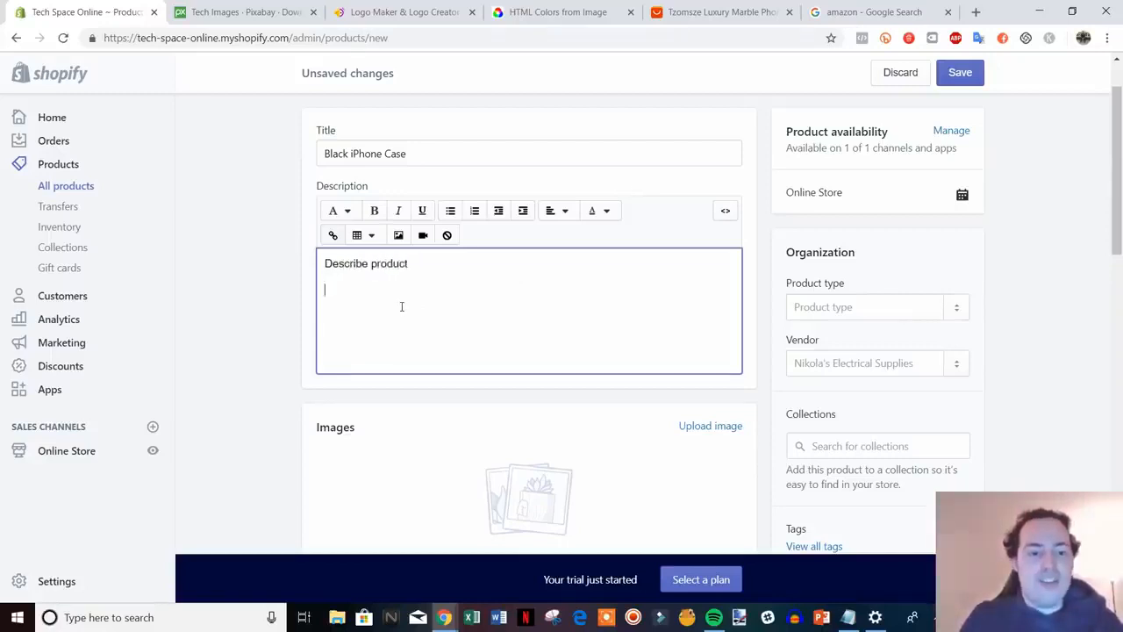
type("F")
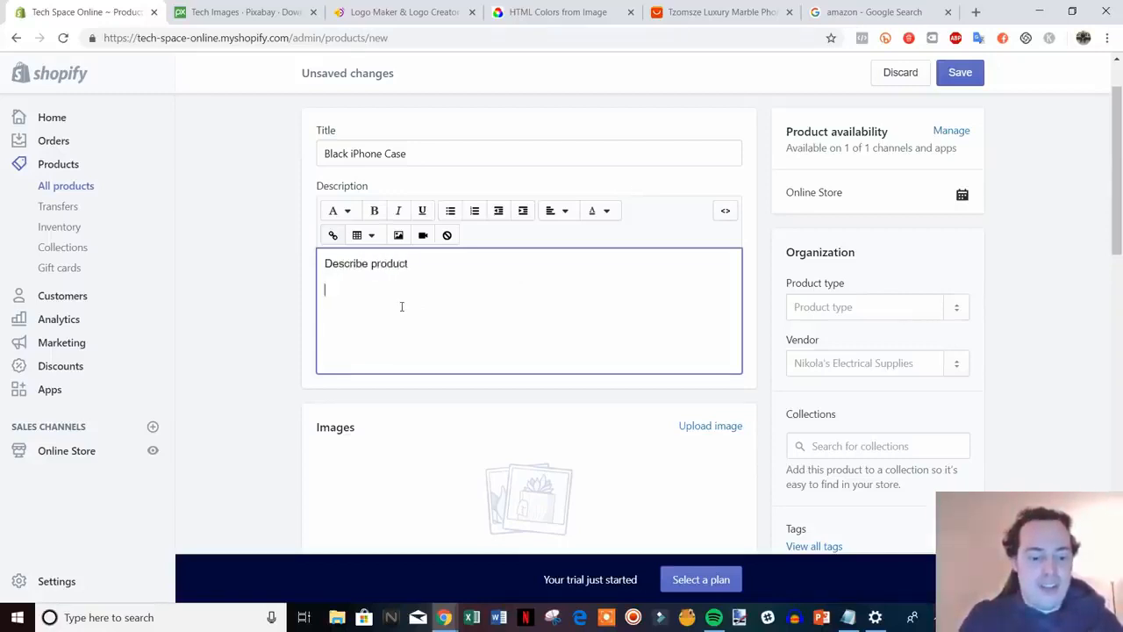
type("eatures")
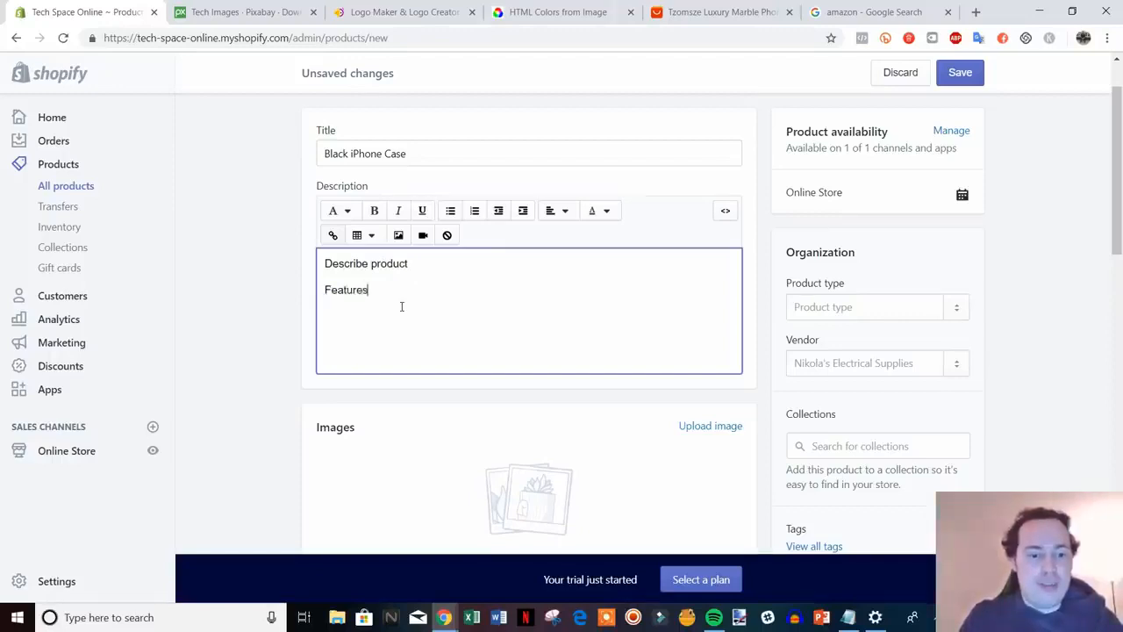
type(" & Benefits ")
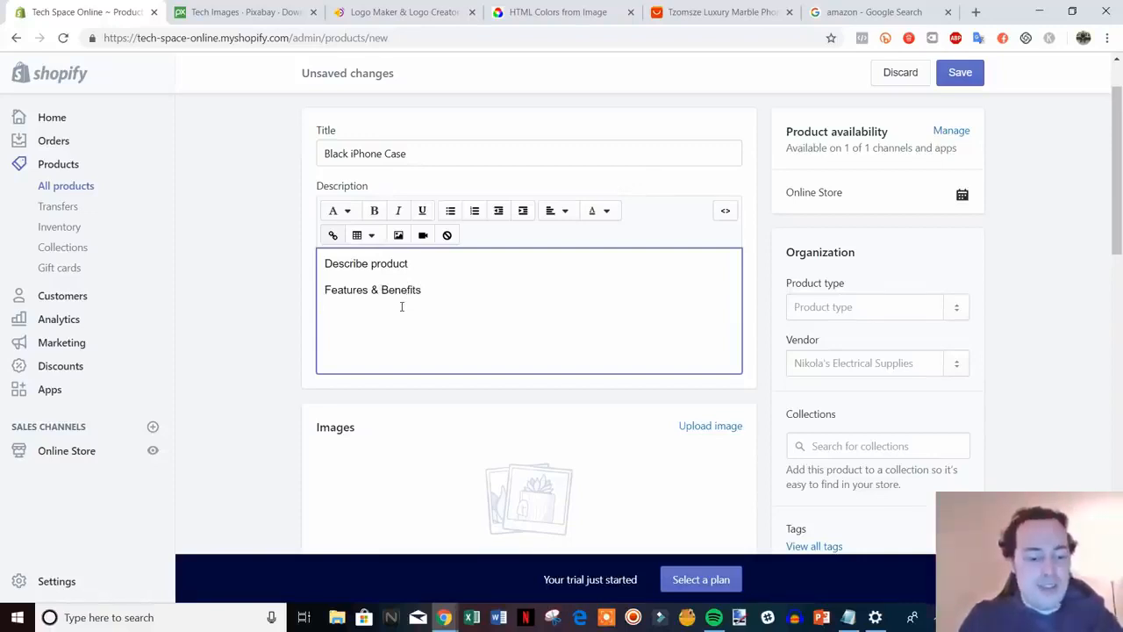
type("FAQs")
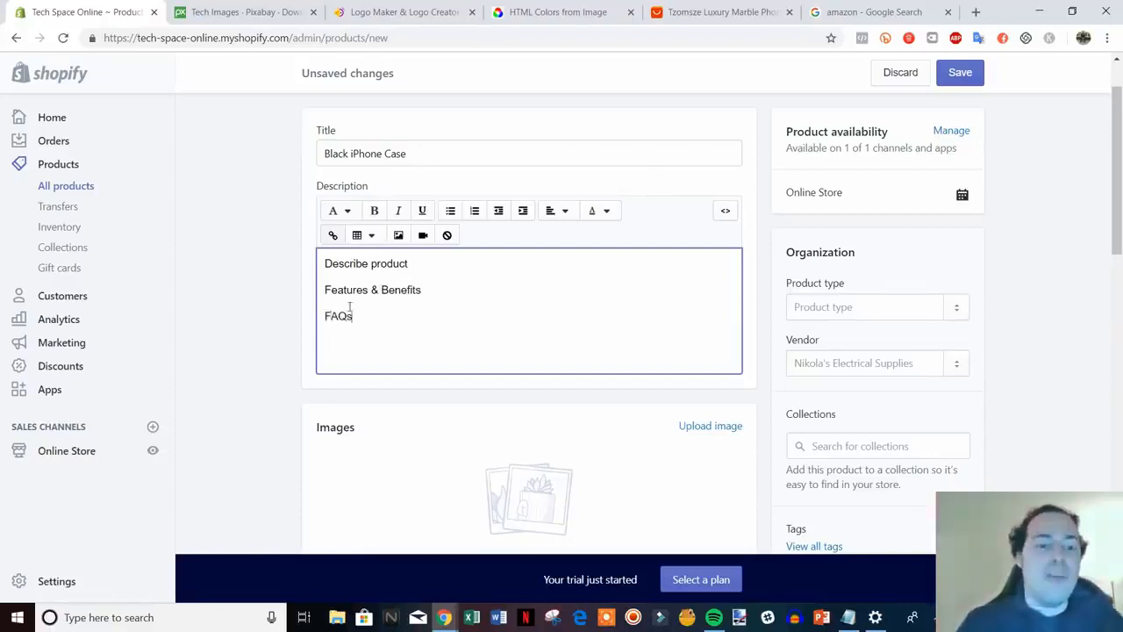
scroll(230, 370, "down", 2)
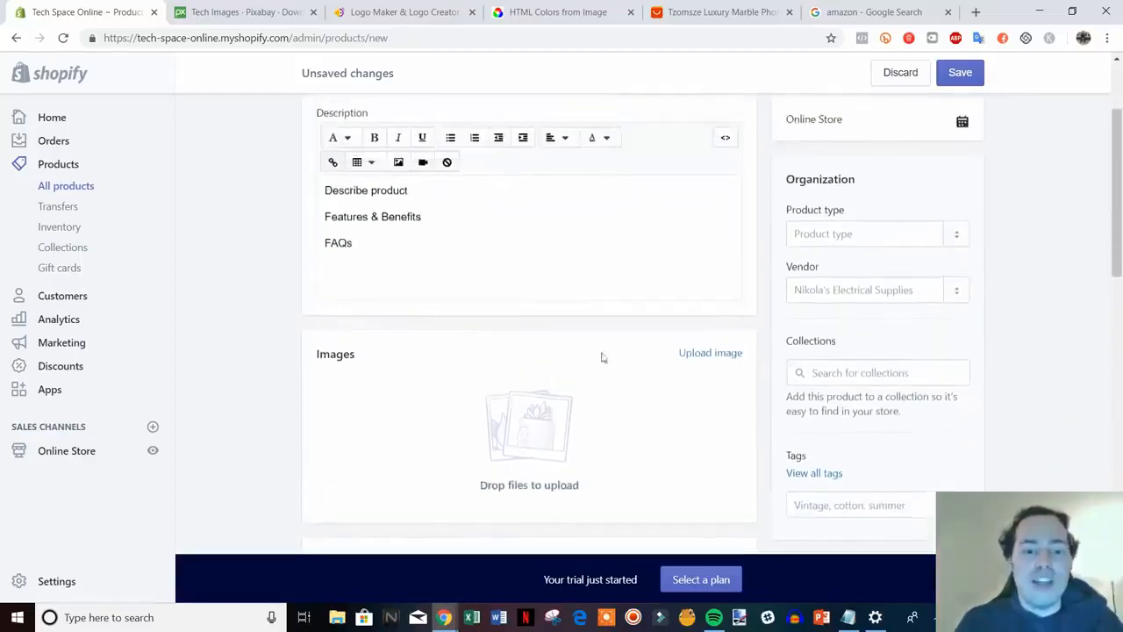
Upload the black iphone case photo as the product image
left_click(712, 358)
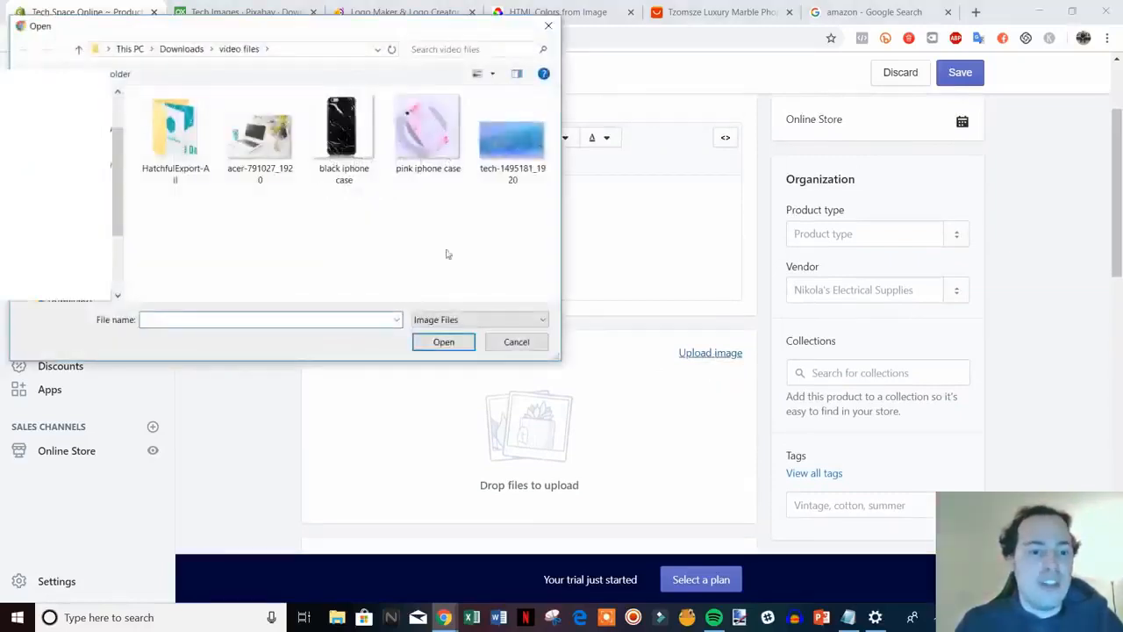
double_click(342, 136)
scroll(674, 352, "down", 1)
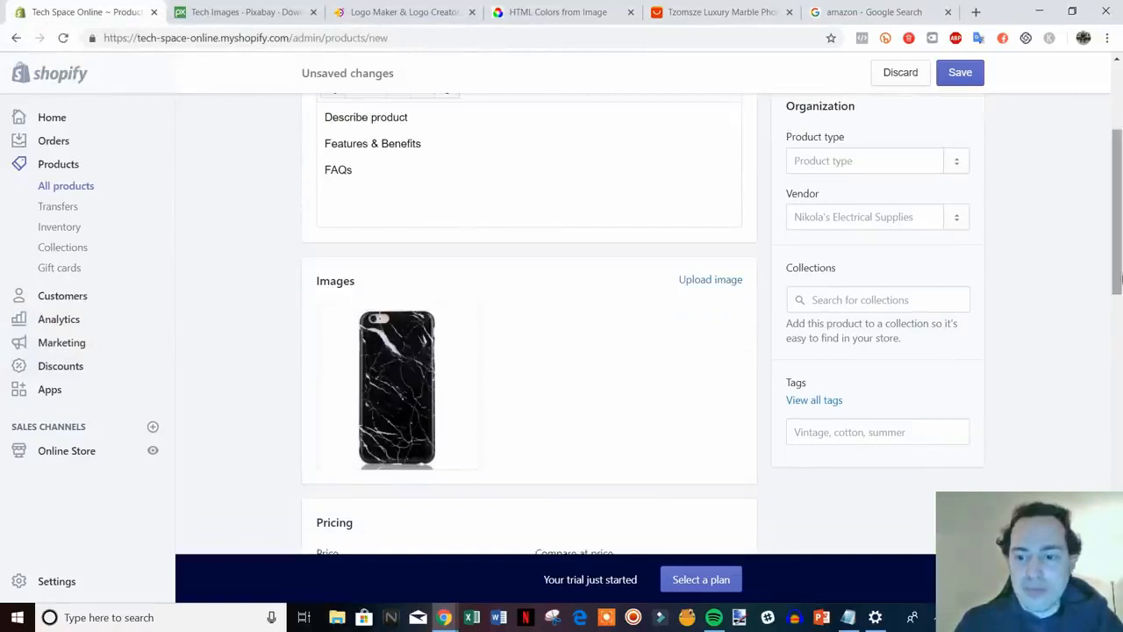
left_click_drag(1120, 271, 1120, 262)
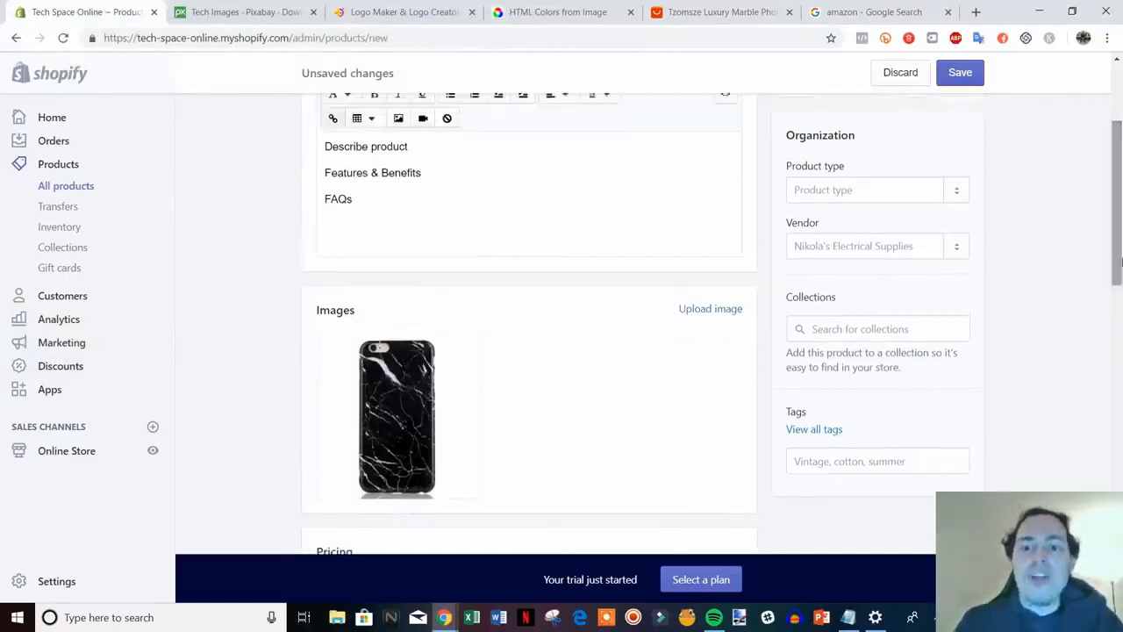
Set the product type to the newly added type 'iphone case'
left_click(867, 188)
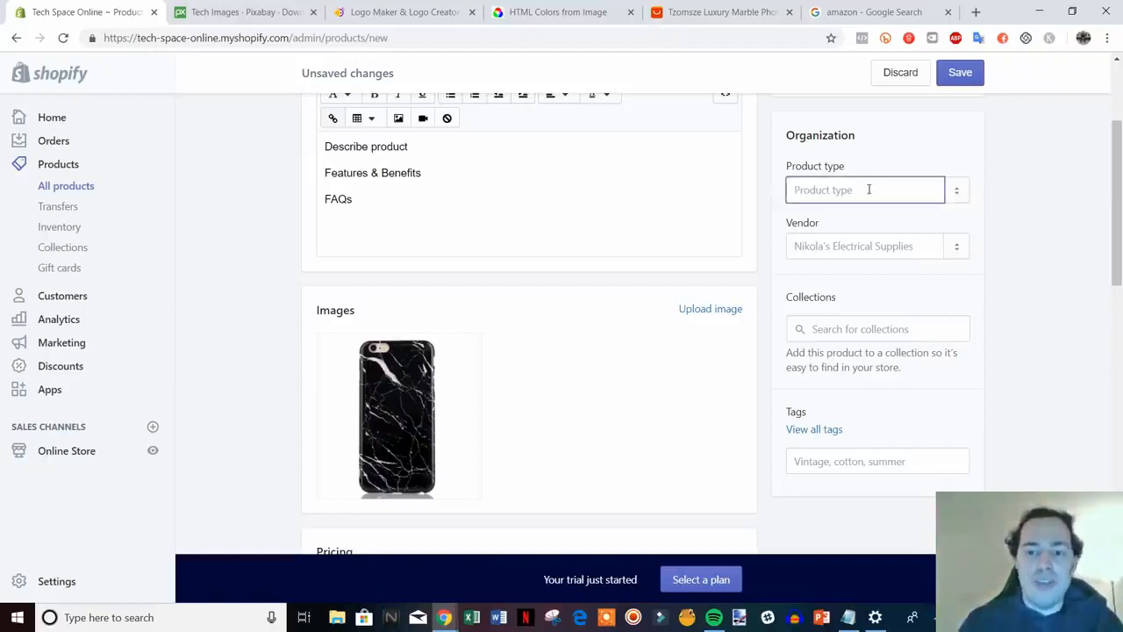
type("ipho")
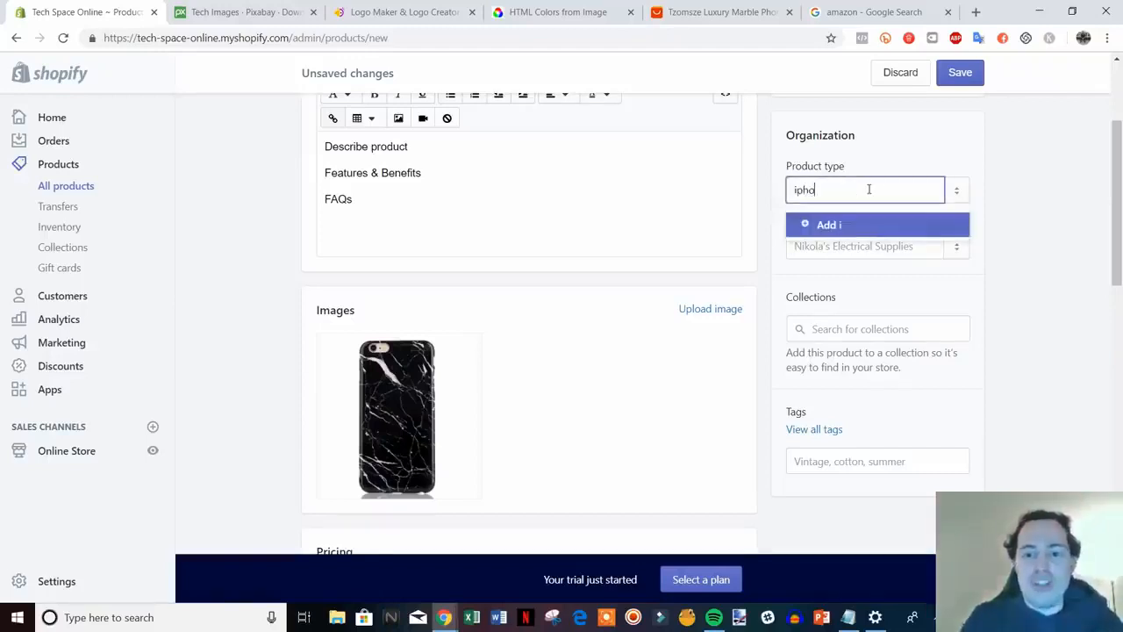
type("ne case")
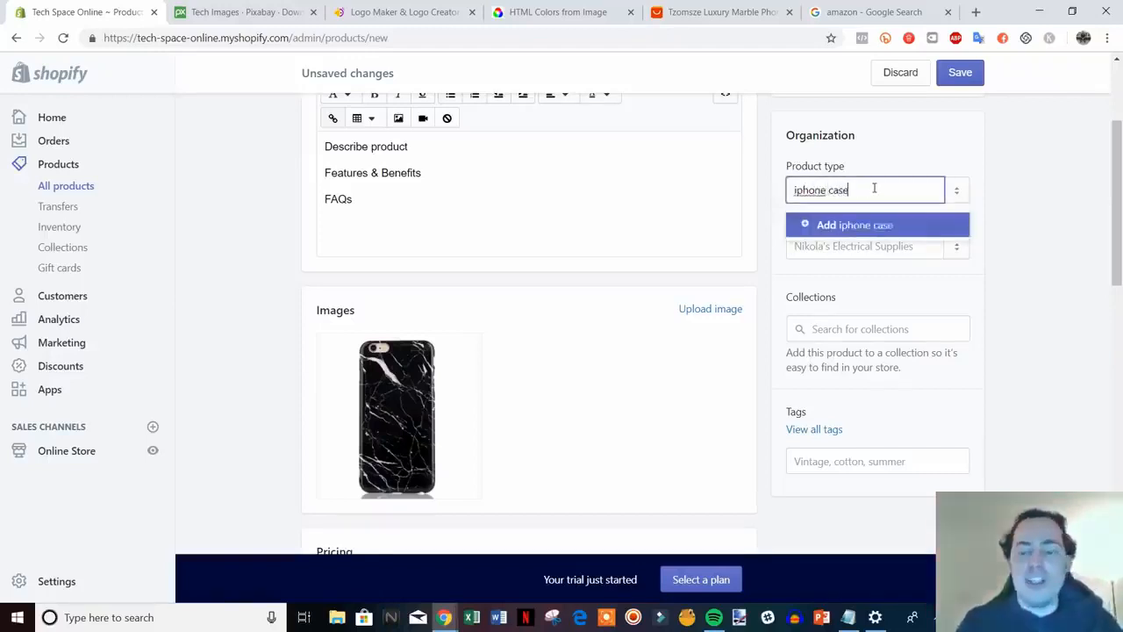
left_click(826, 231)
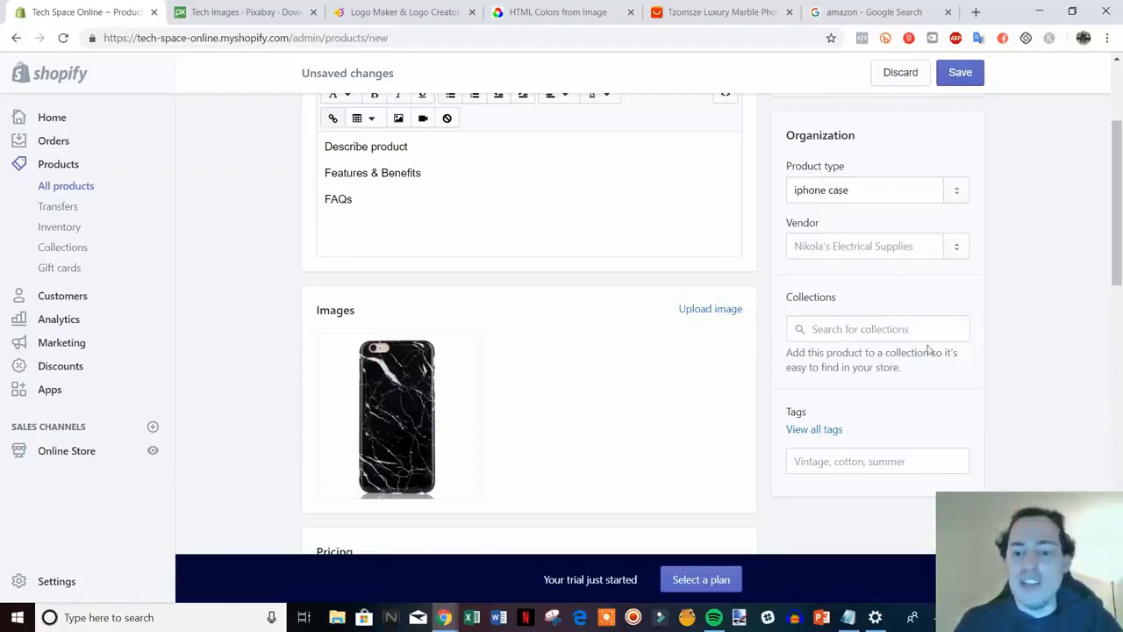
scroll(1079, 393, "down", 1)
scroll(1088, 392, "up", 1)
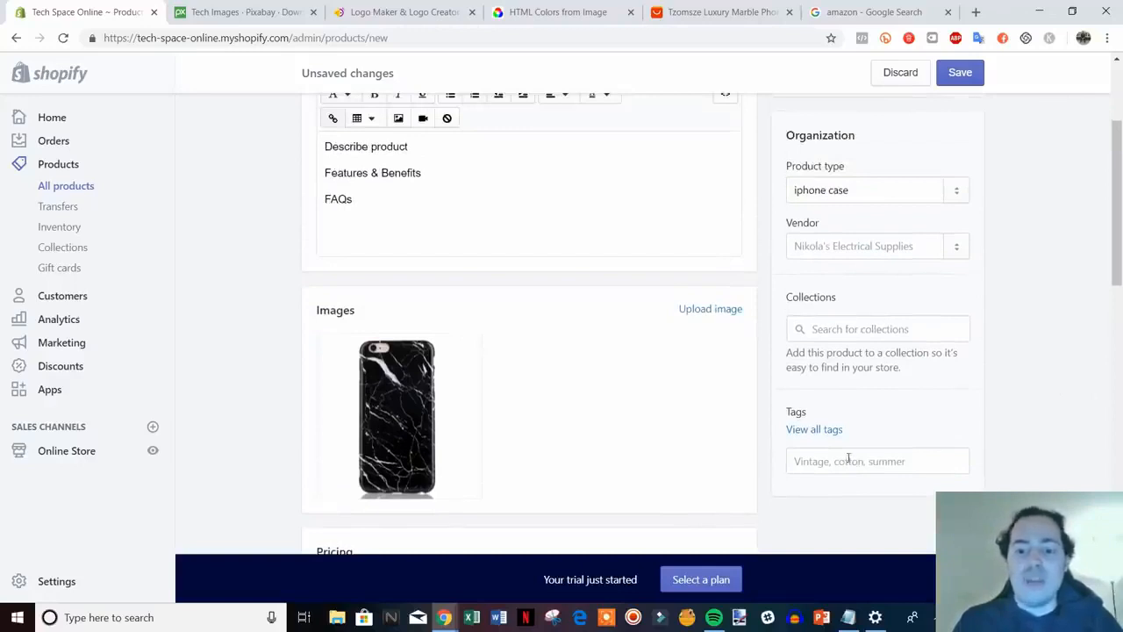
mouse_move(468, 426)
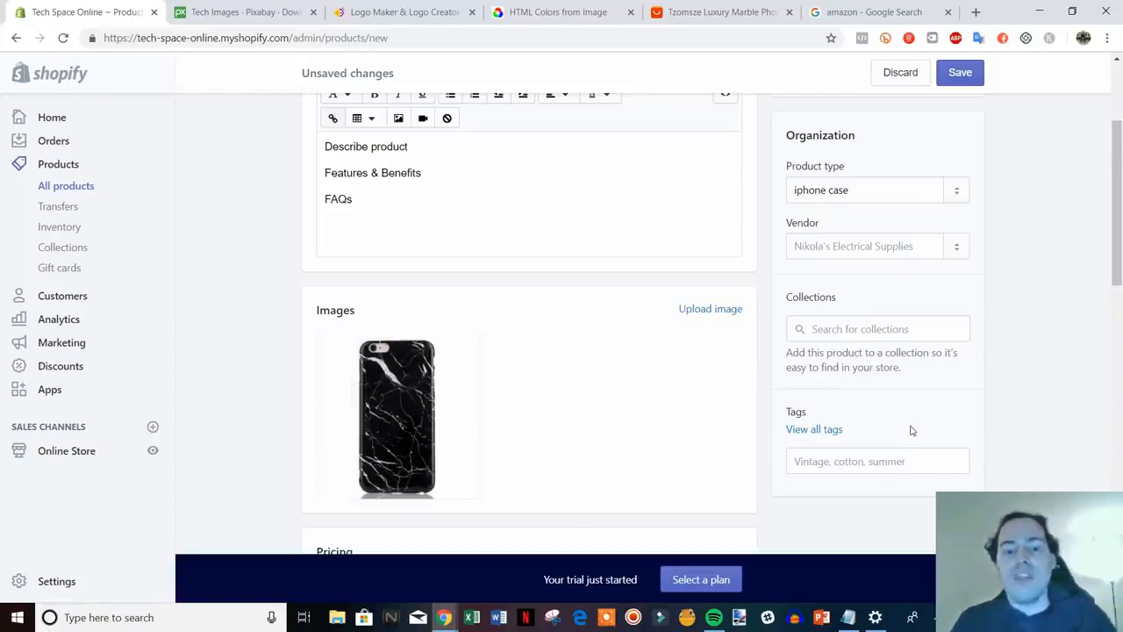
Tag the product with 'iphone case' and 'black'
left_click(879, 460)
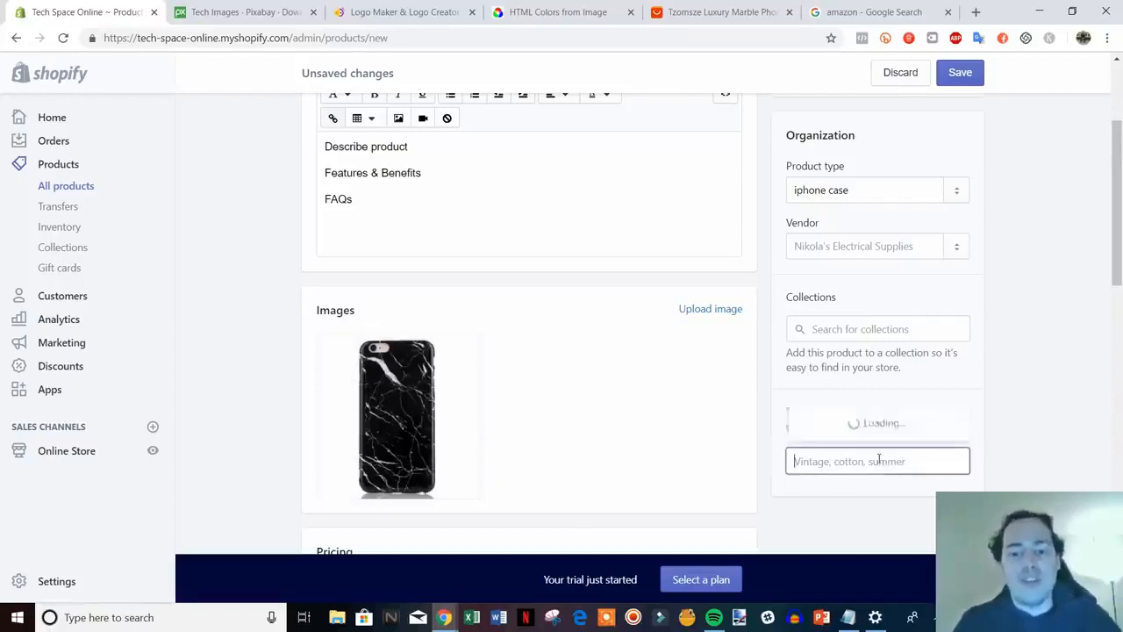
type("iphone")
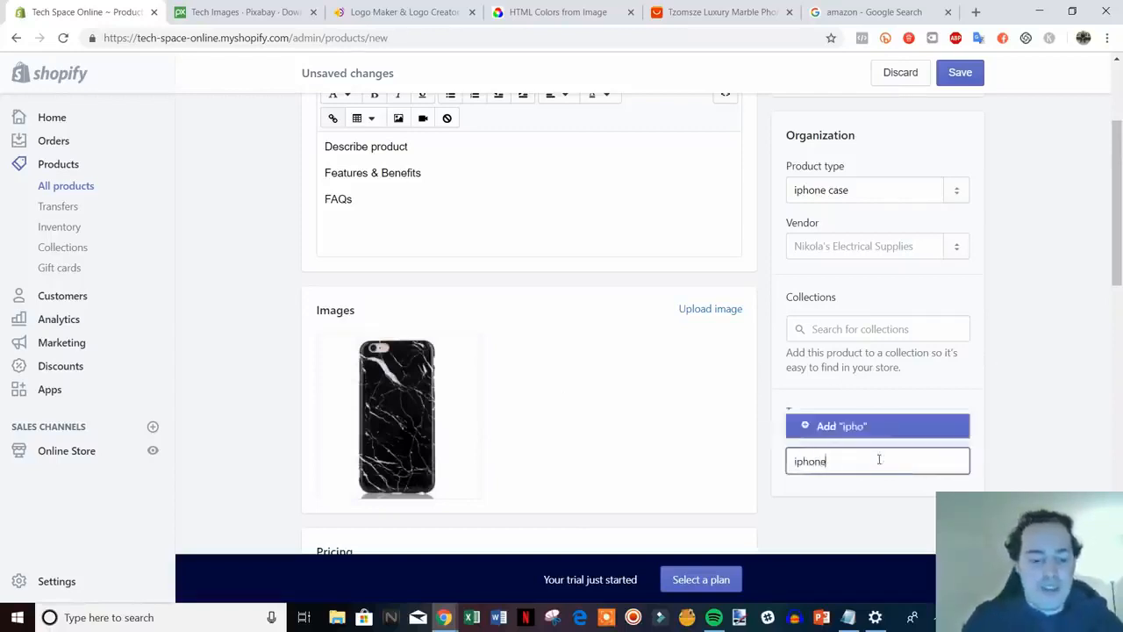
type(" case")
key("Return")
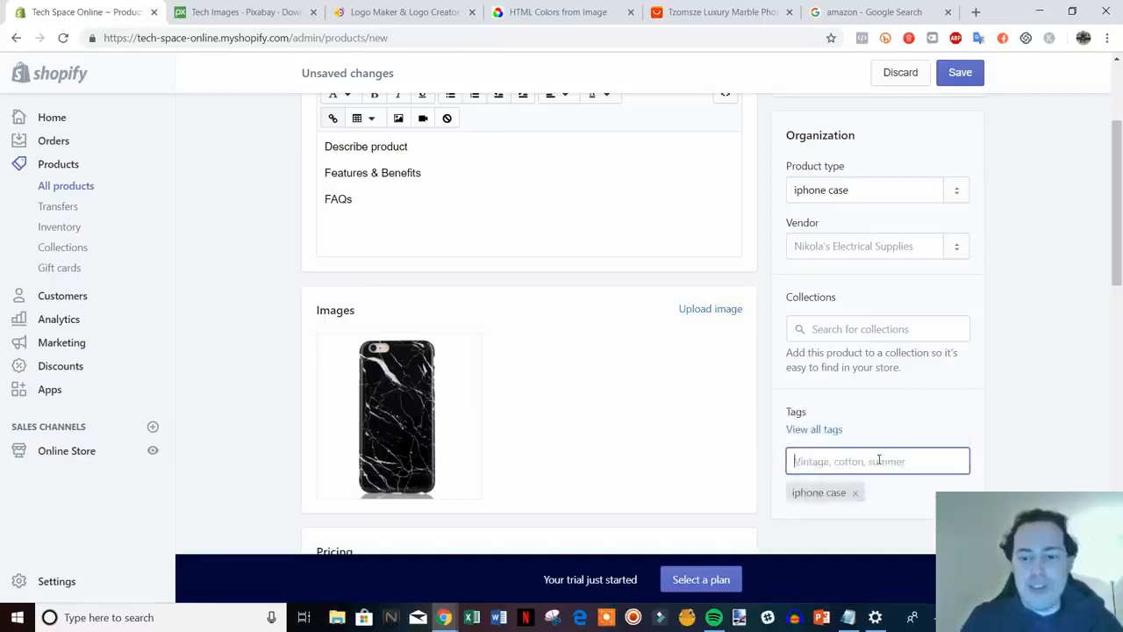
type("black")
key("Return")
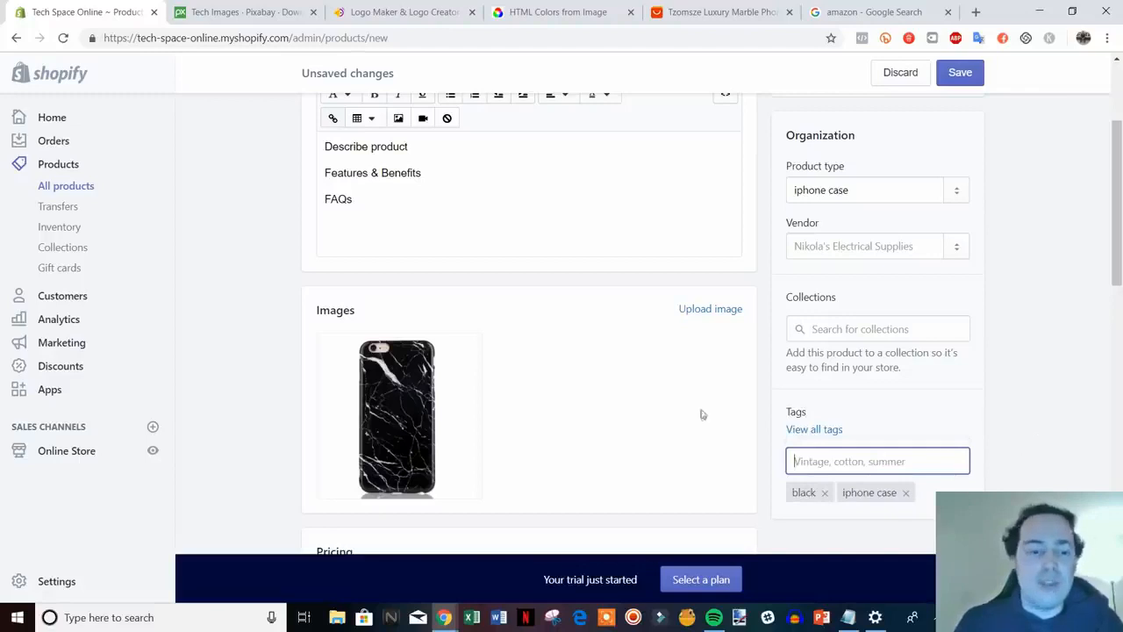
scroll(982, 406, "down", 1)
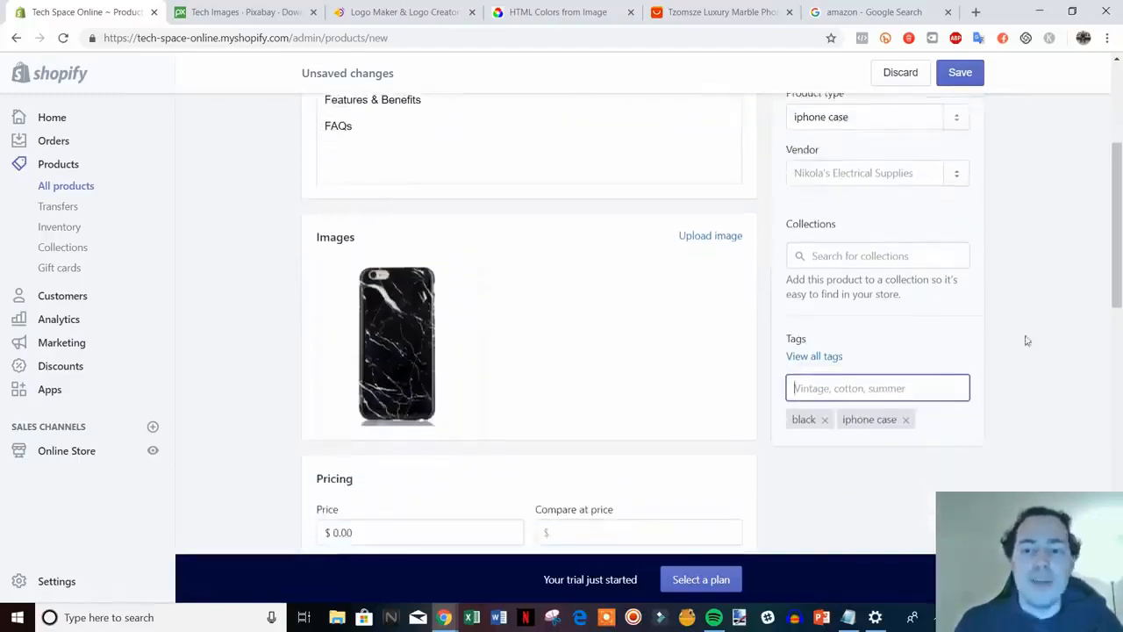
Check the vendor list unchanged, then scroll down to the Pricing section
left_click(858, 173)
left_click(1024, 199)
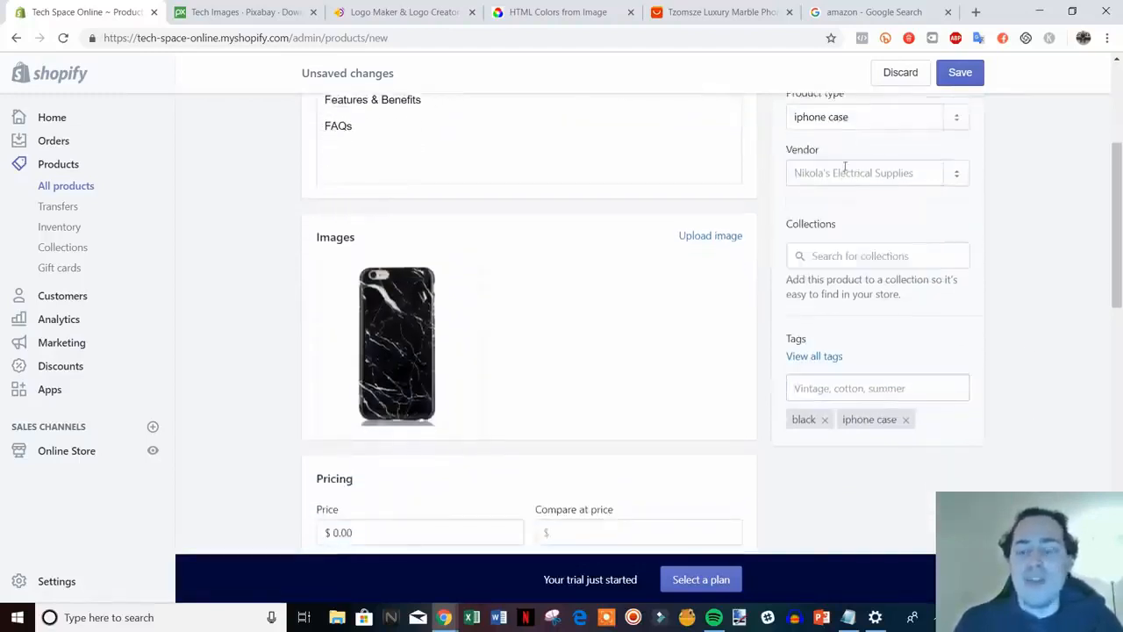
scroll(930, 272, "up", 2)
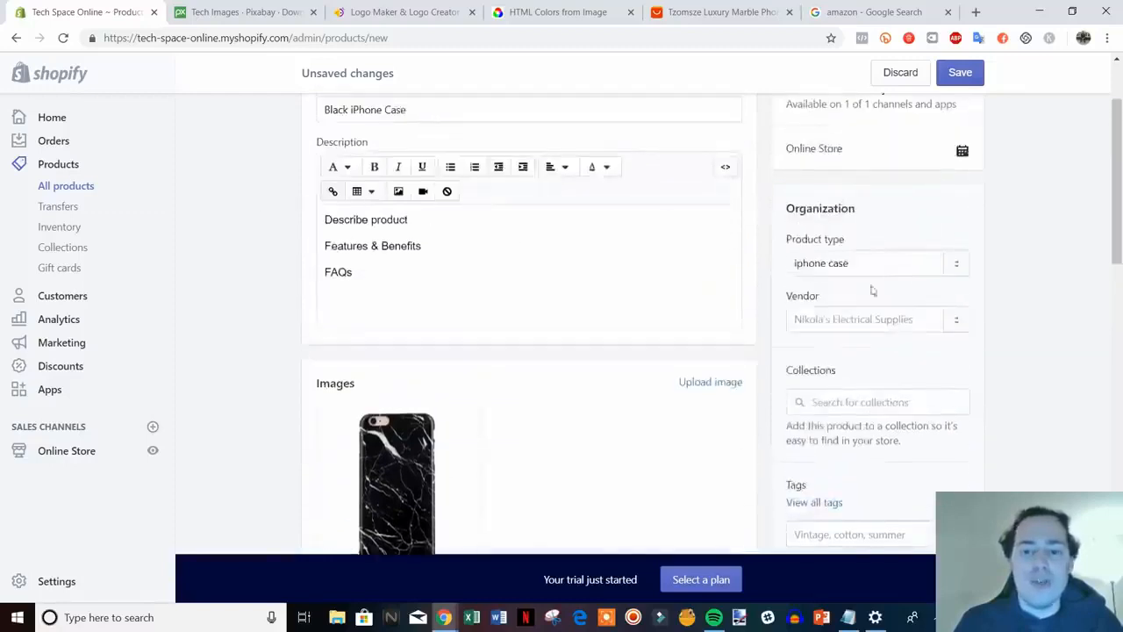
scroll(1023, 333, "down", 1)
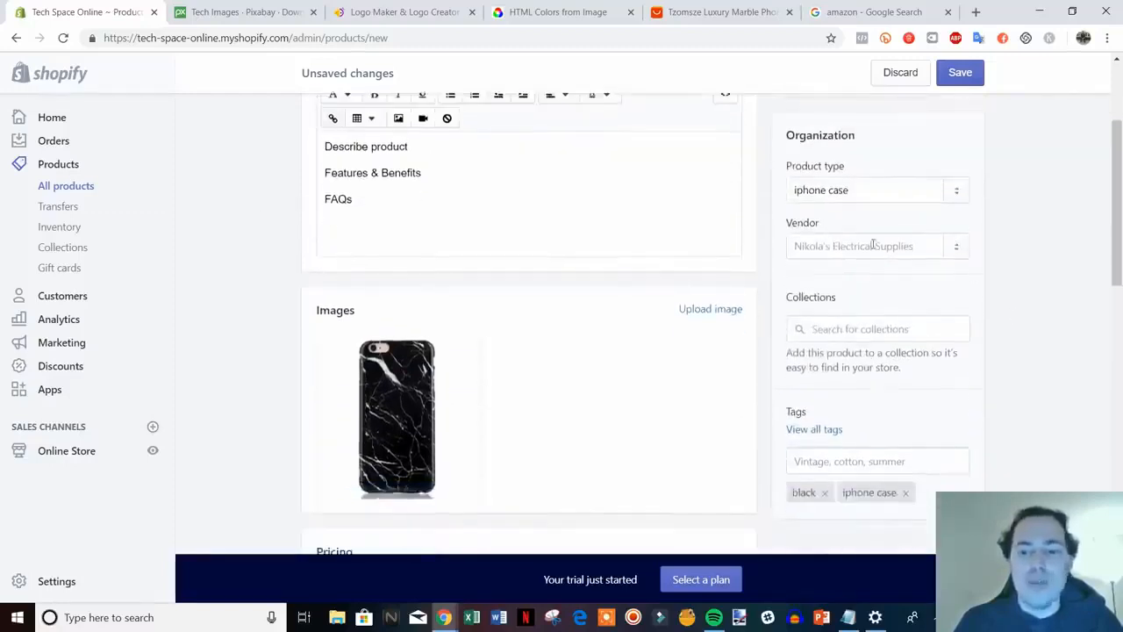
scroll(873, 245, "down", 3)
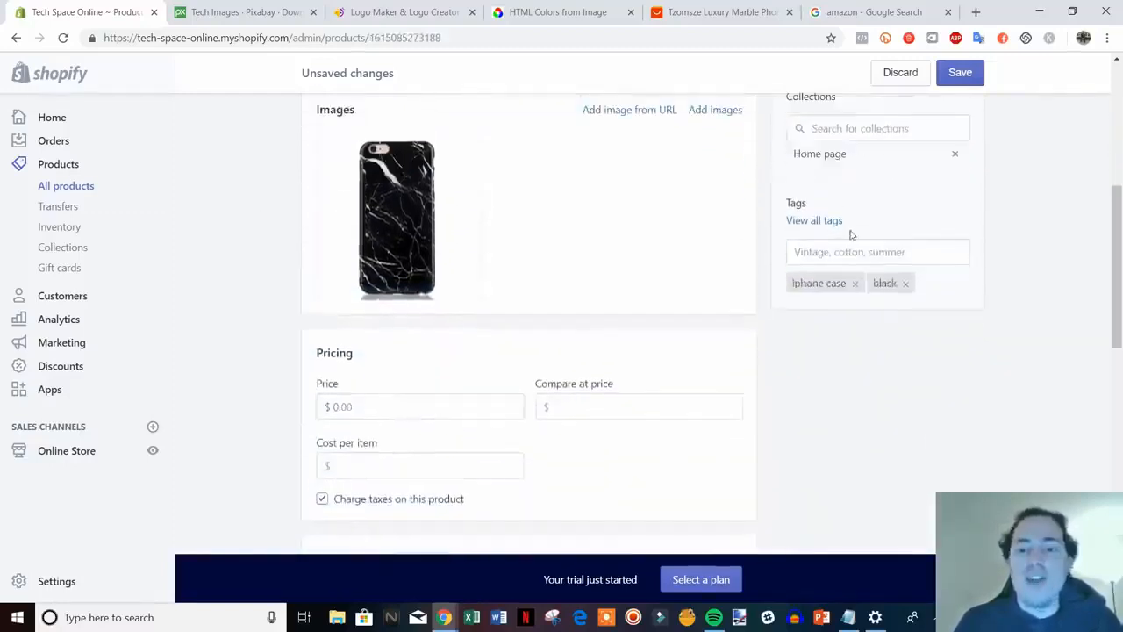
scroll(882, 369, "down", 1)
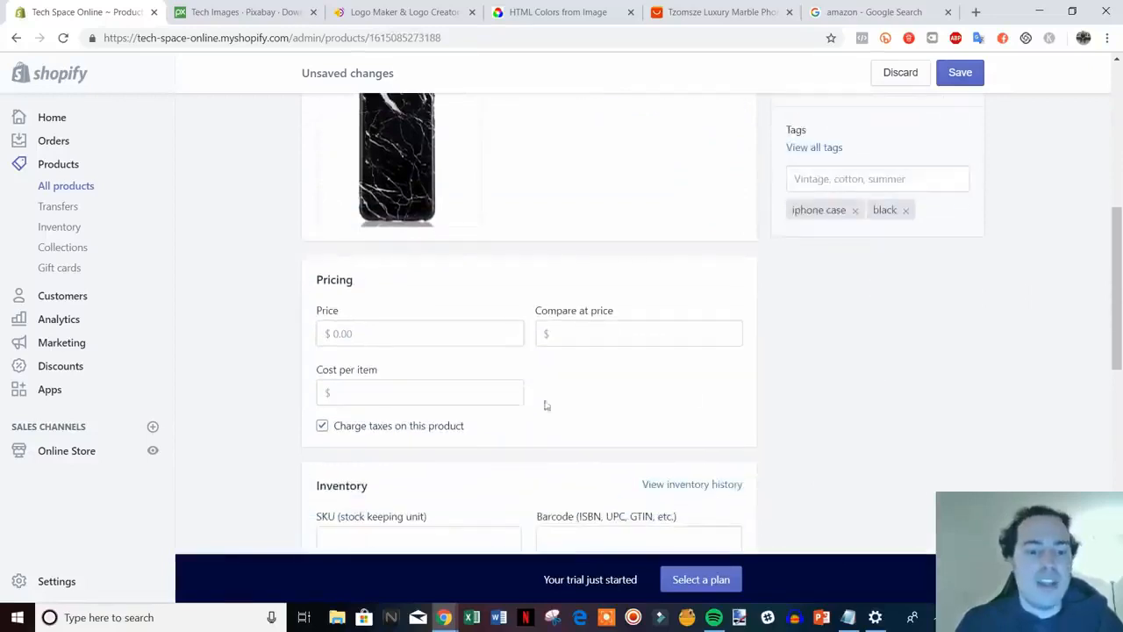
scroll(439, 375, "down", 1)
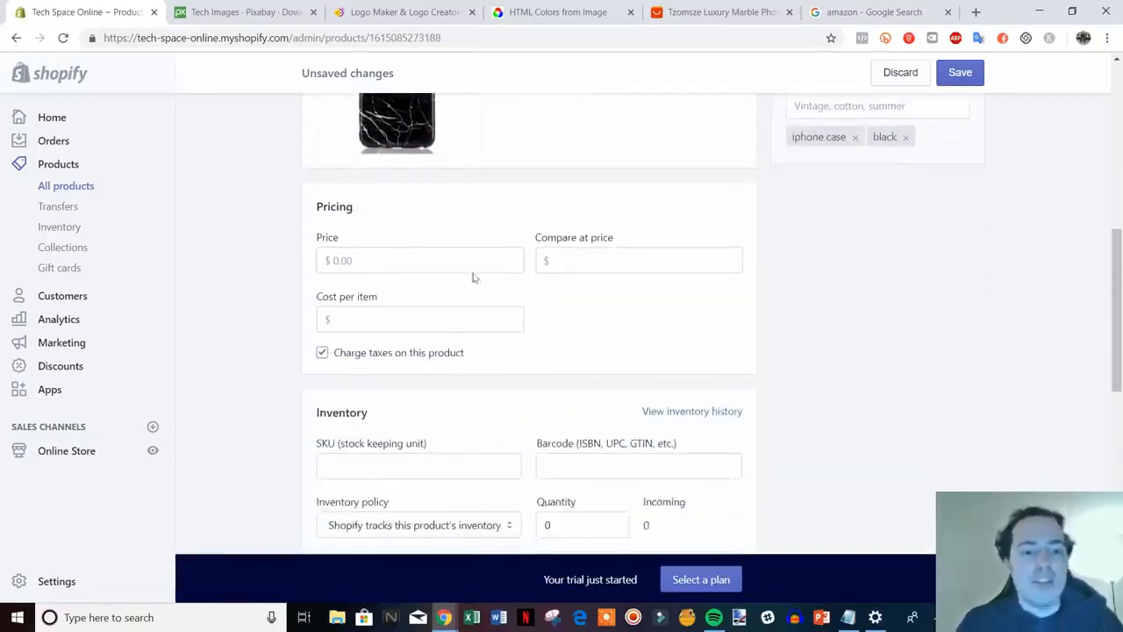
Set the price to $14.99 and the compare-at price to $19.99
left_click(402, 269)
type("14")
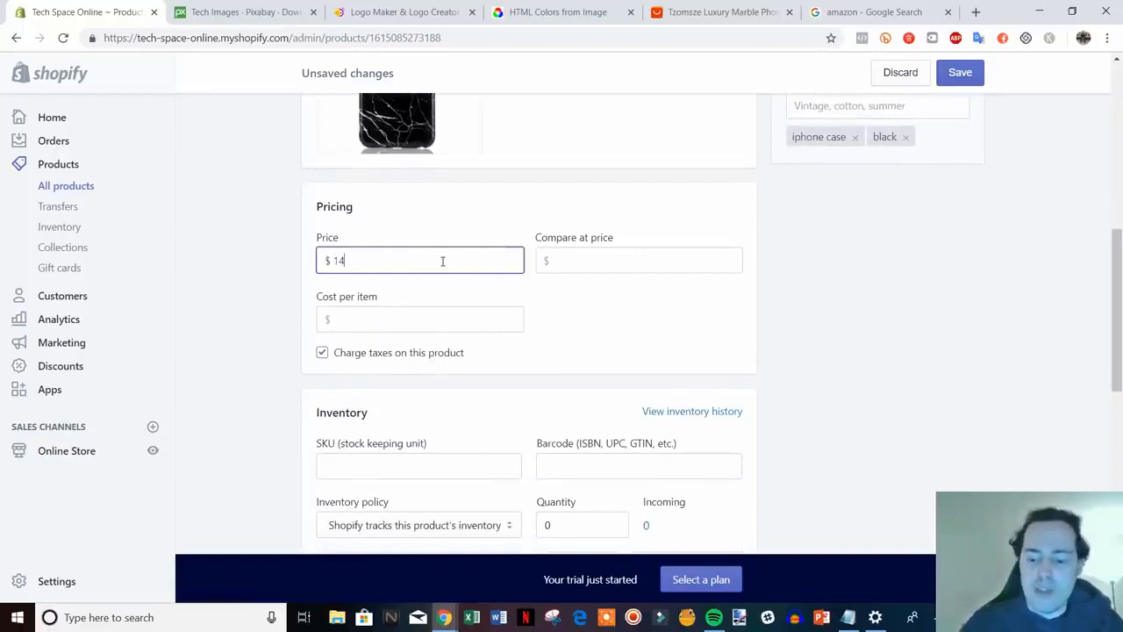
type(".99")
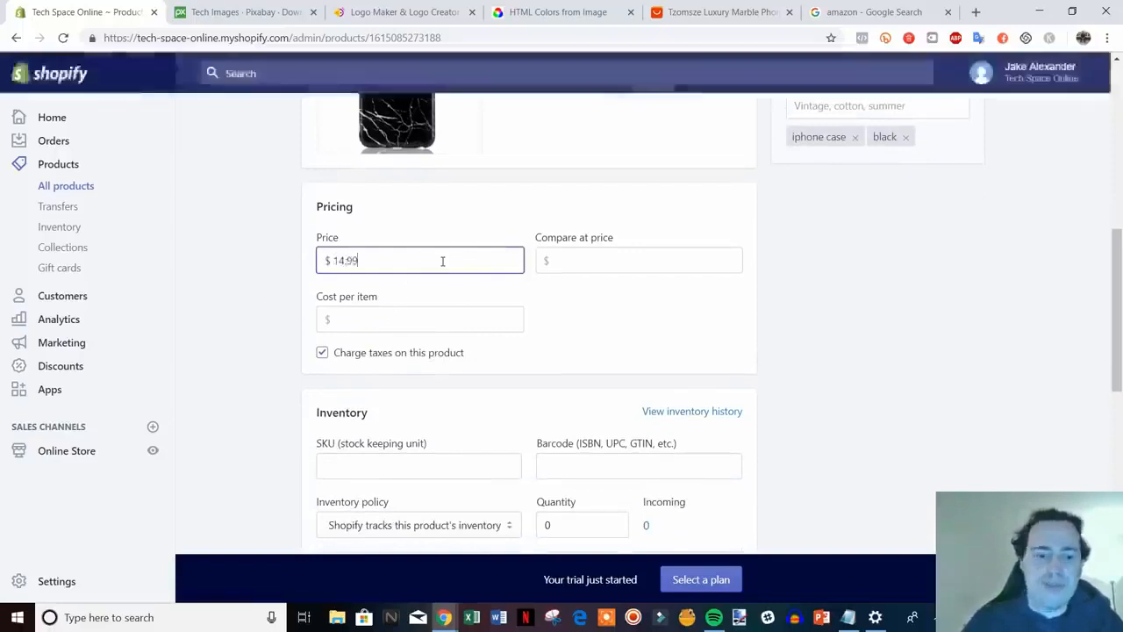
left_click(675, 253)
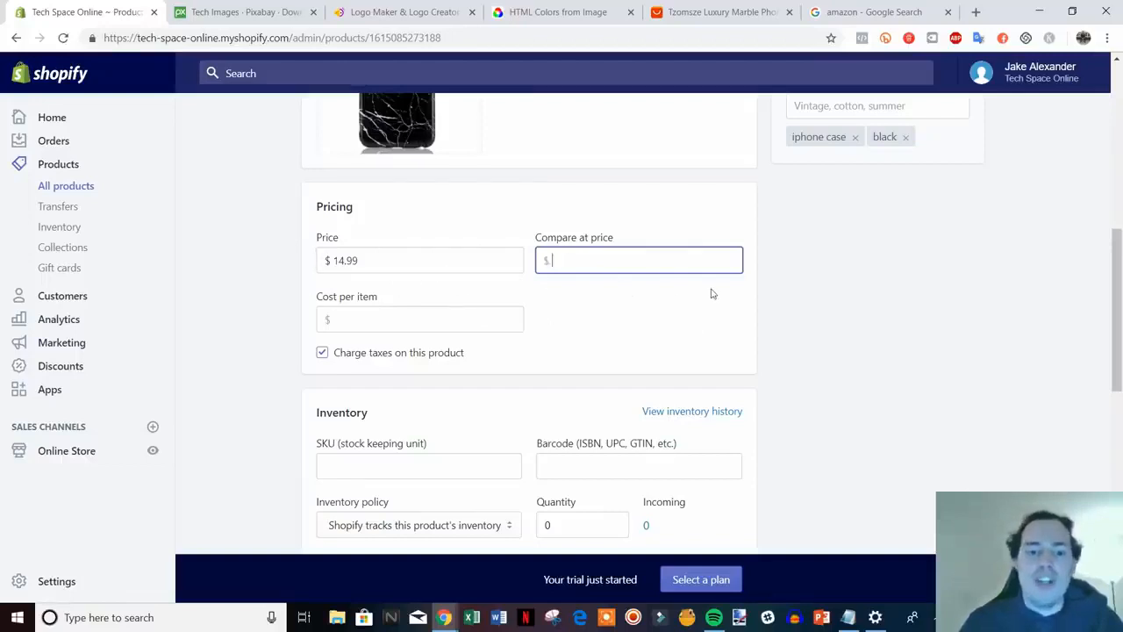
type("19.99")
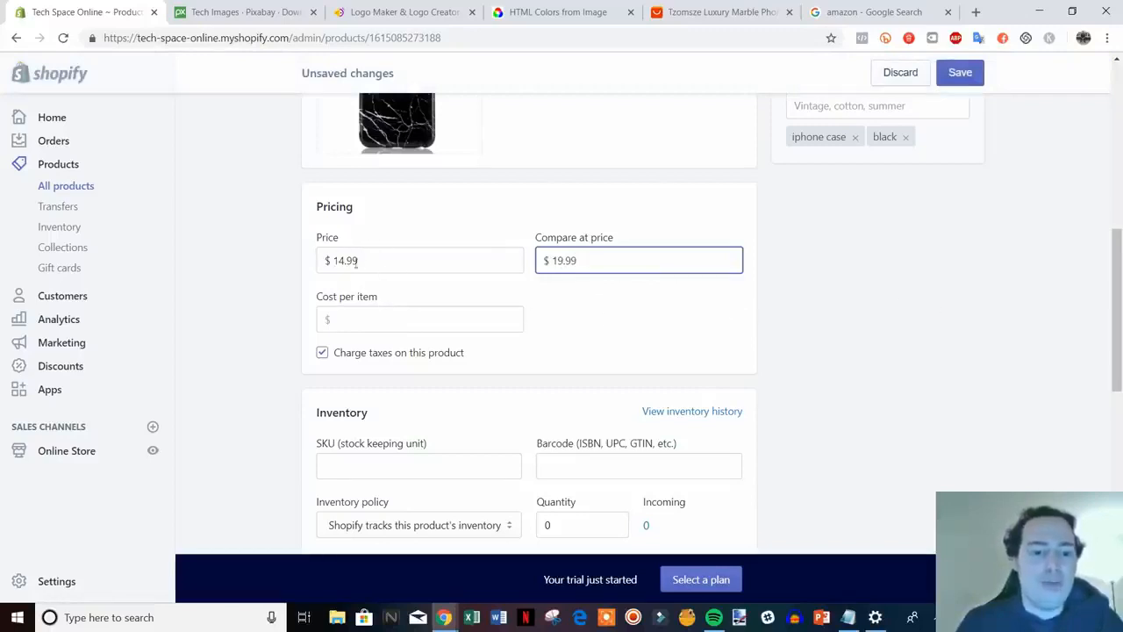
left_click(781, 325)
scroll(892, 316, "down", 2)
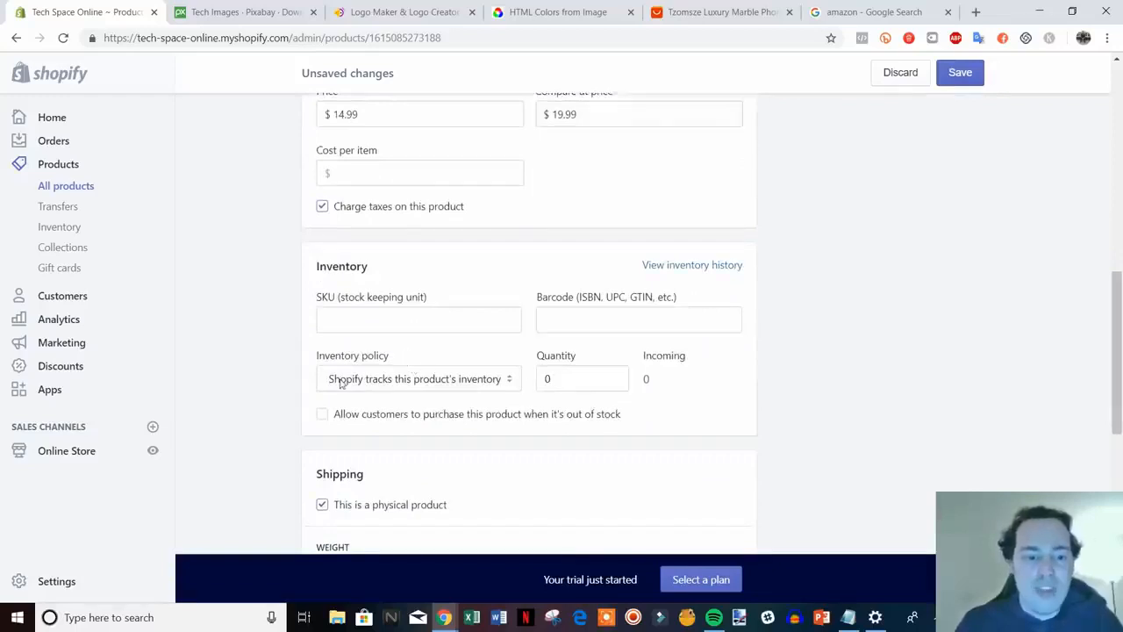
Raise the product's stock quantity to 7
left_click(557, 383)
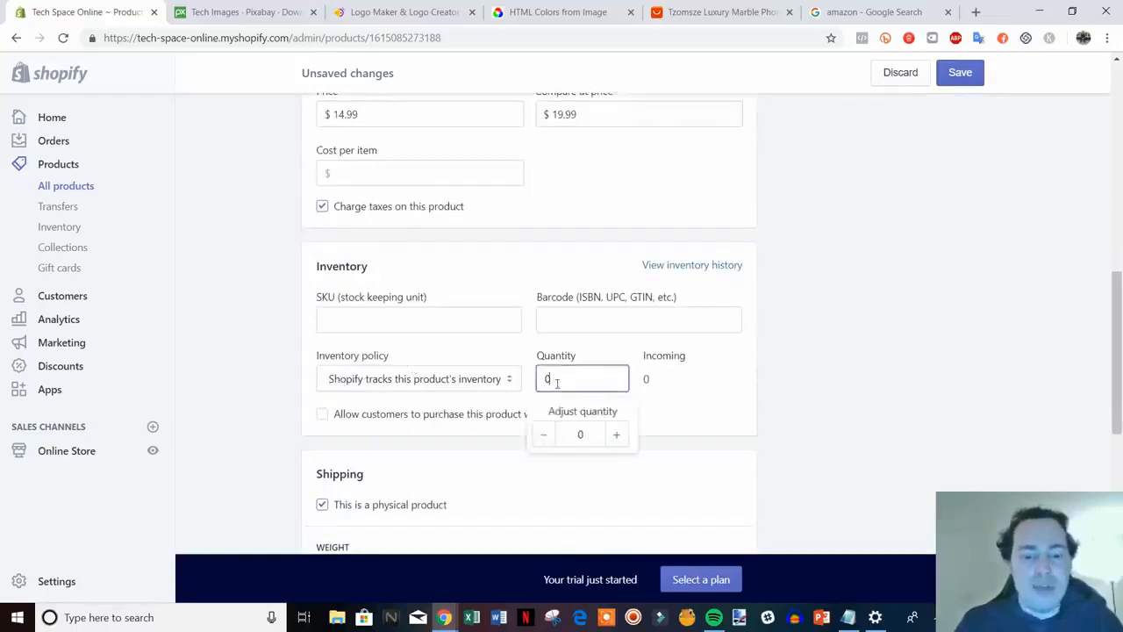
left_click(613, 435)
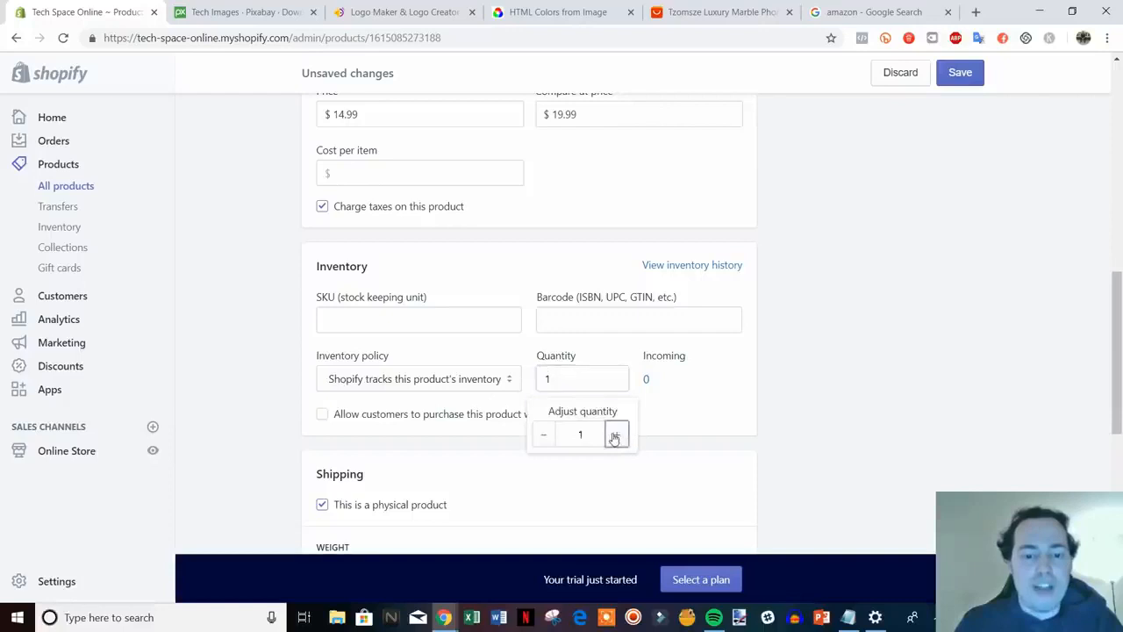
left_click(614, 436)
left_click(614, 436)
left_click(614, 436)
left_click(614, 436)
left_click(614, 436)
left_click(614, 436)
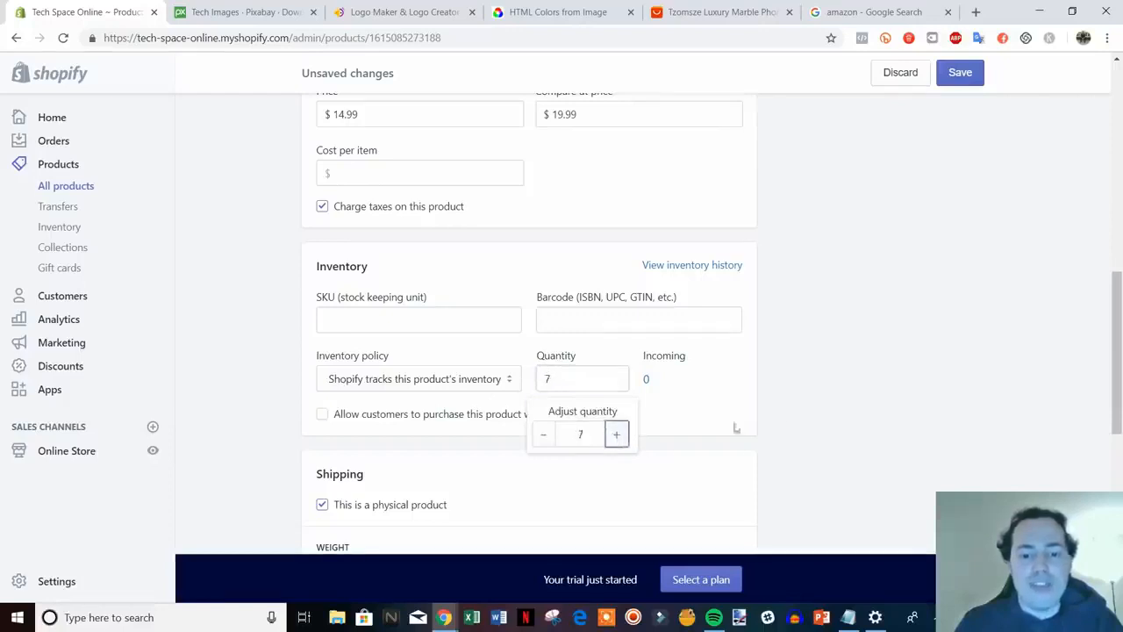
left_click(871, 418)
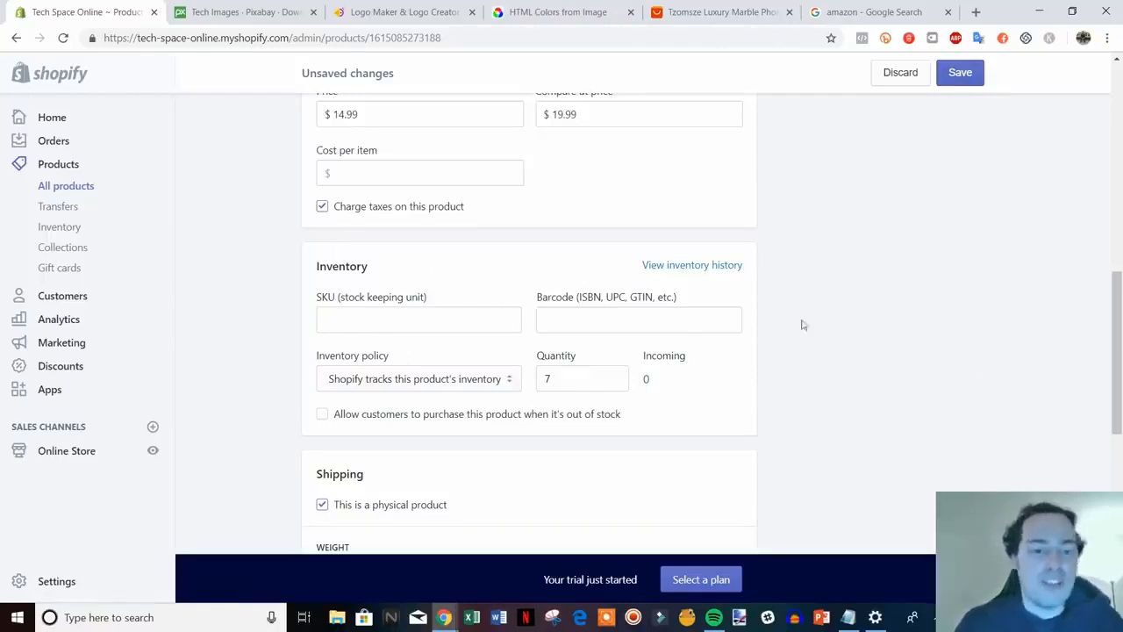
Enter the SKU 'iphone-case-black'
scroll(816, 373, "down", 1)
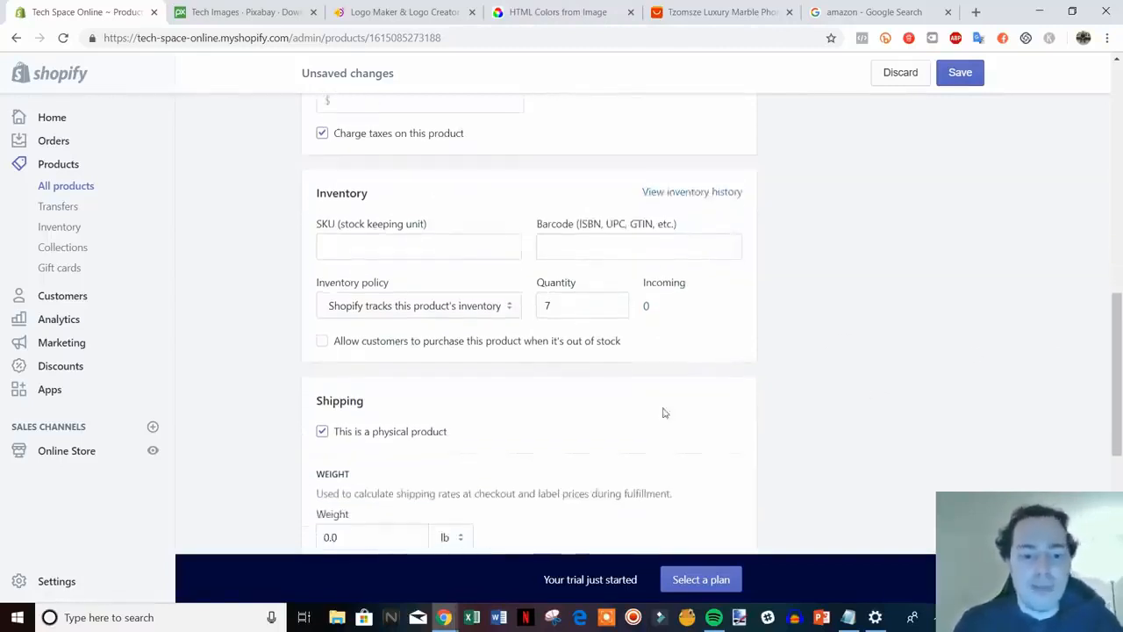
scroll(471, 325, "up", 1)
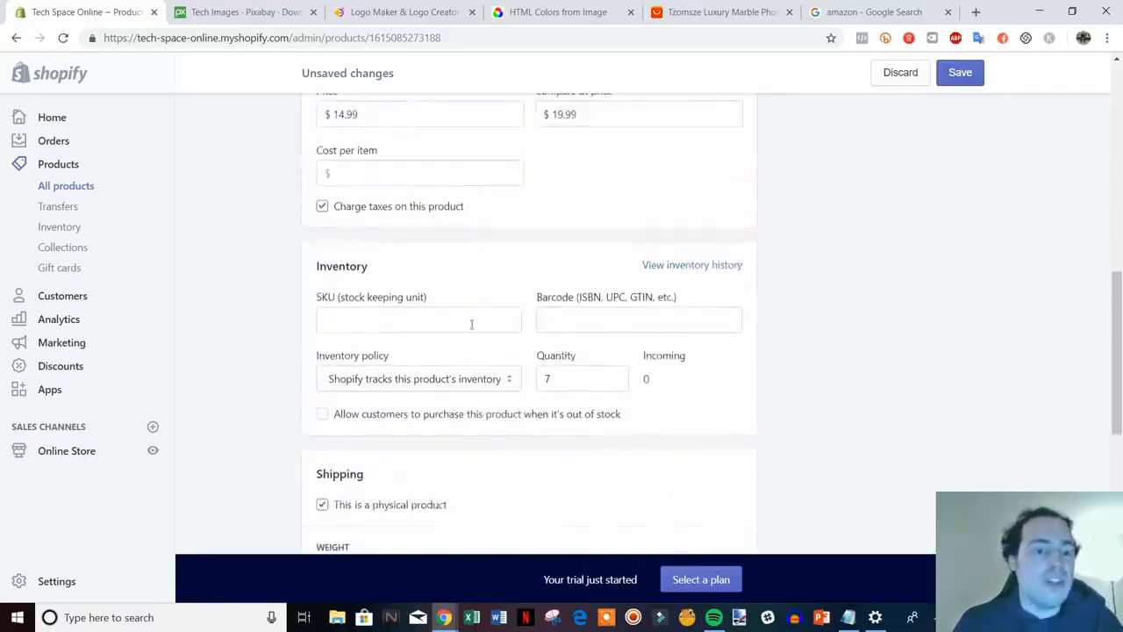
left_click(405, 326)
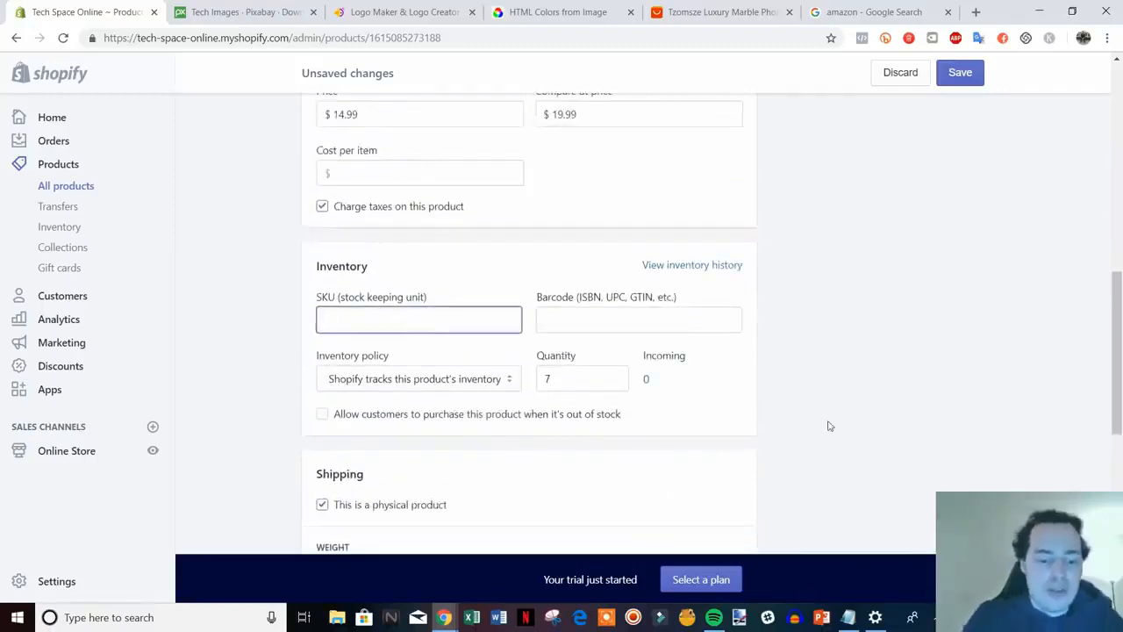
type("iphone")
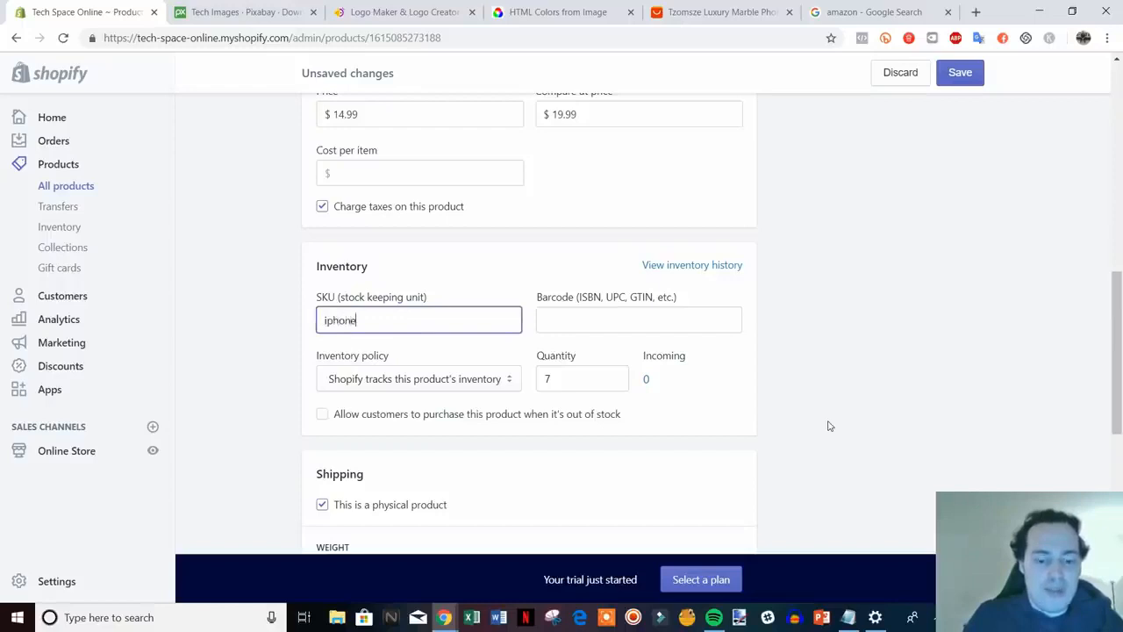
type("-case-")
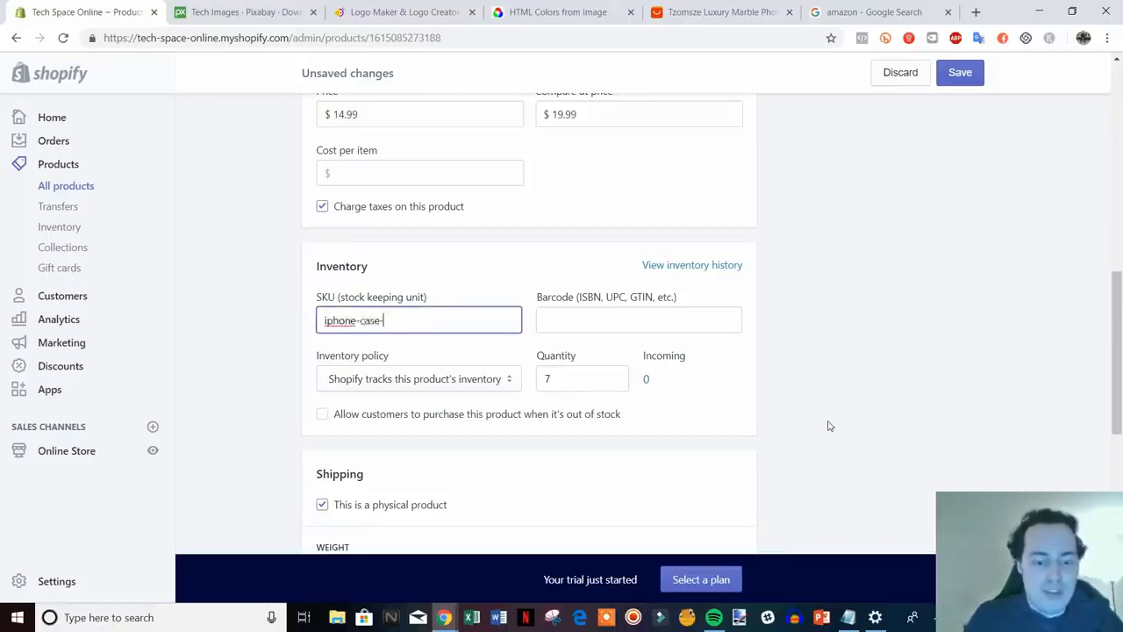
type("black")
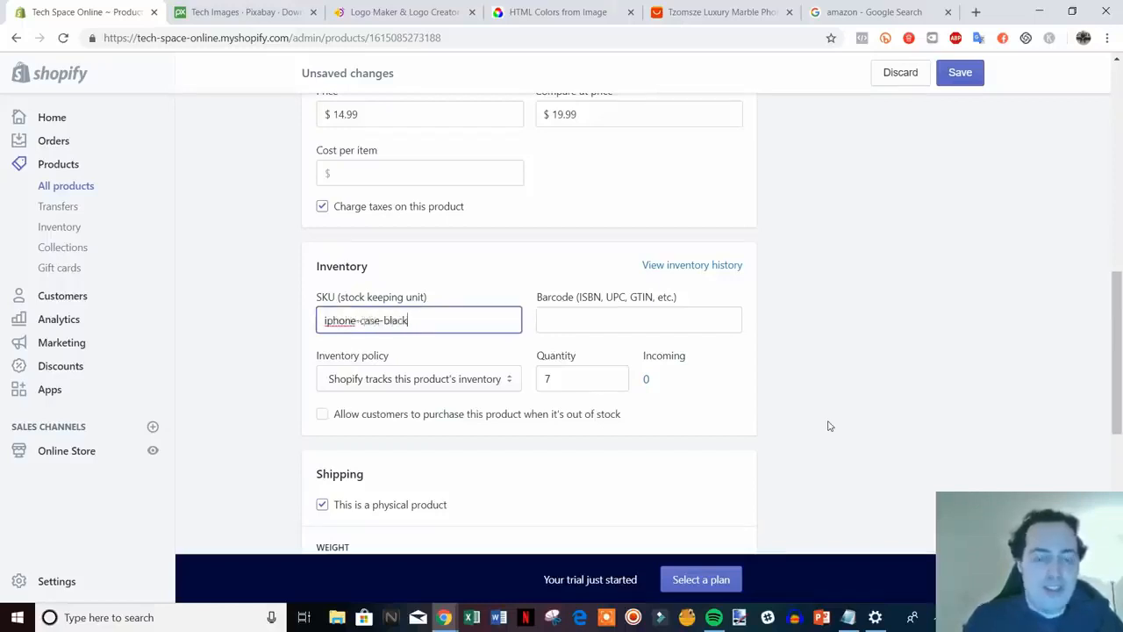
left_click(836, 413)
Replace the 0.0 shipping weight with 1.0 lb
scroll(829, 419, "down", 1)
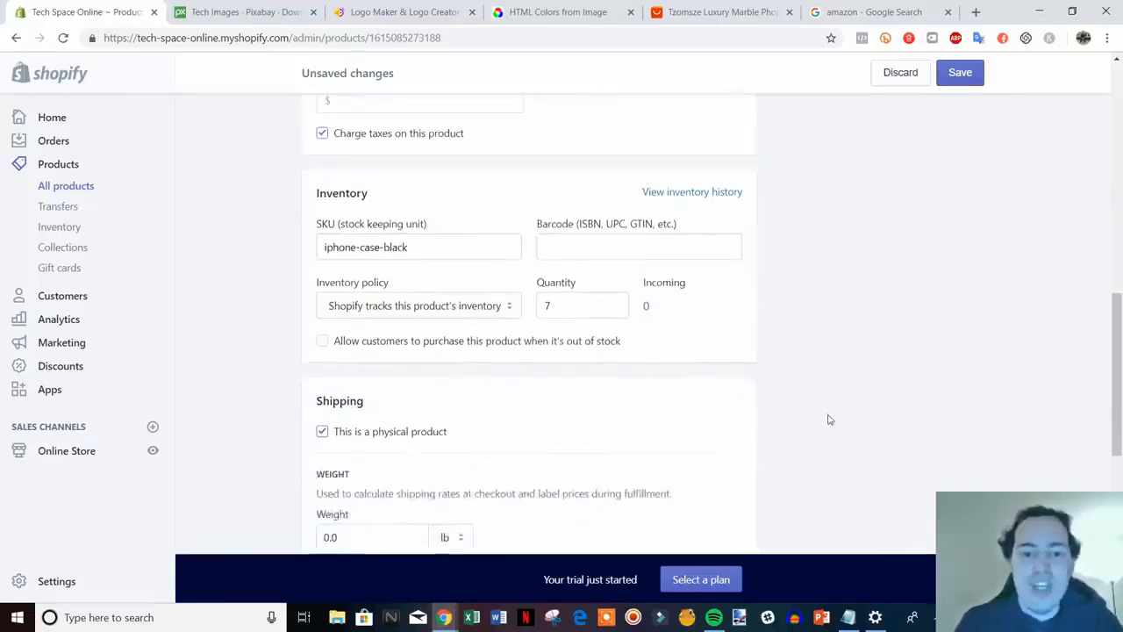
scroll(745, 313, "down", 1)
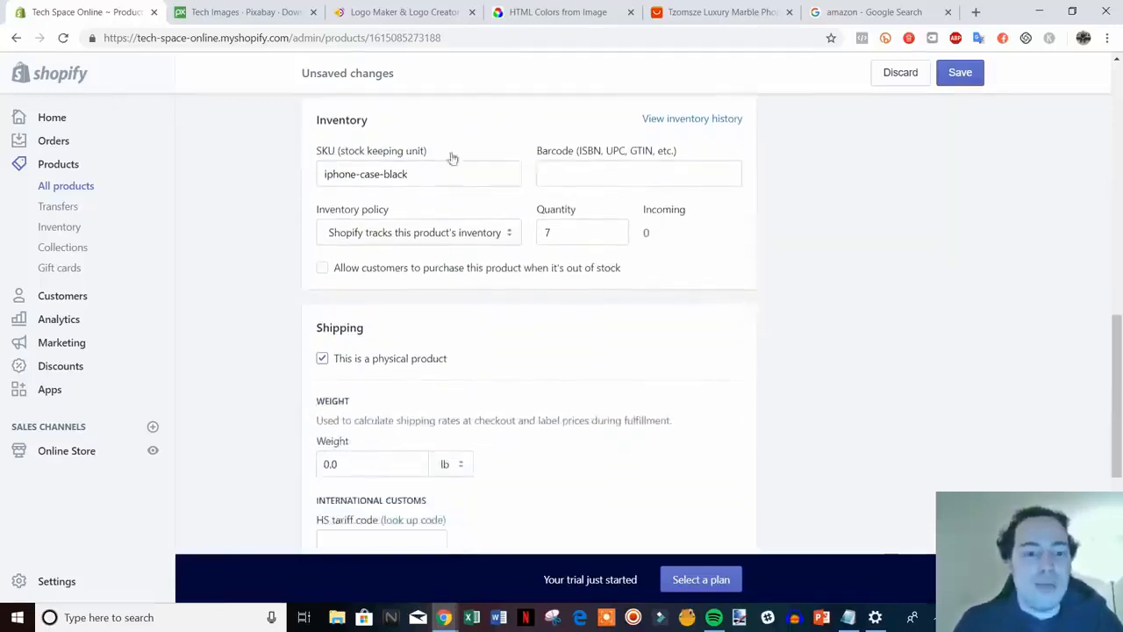
scroll(960, 308, "down", 1)
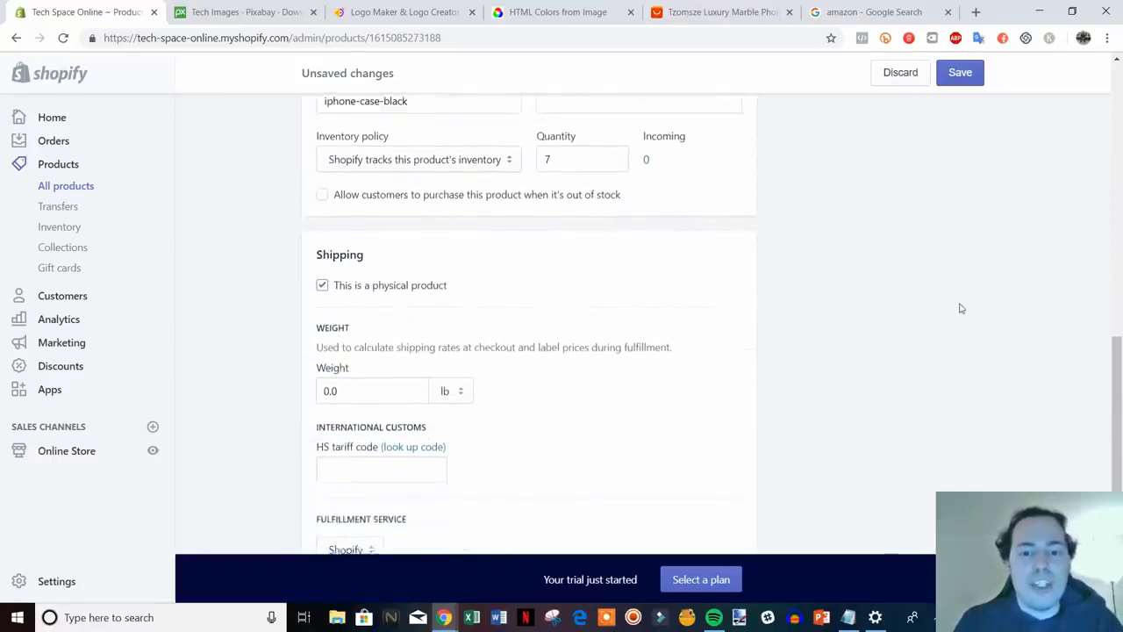
scroll(921, 303, "up", 1)
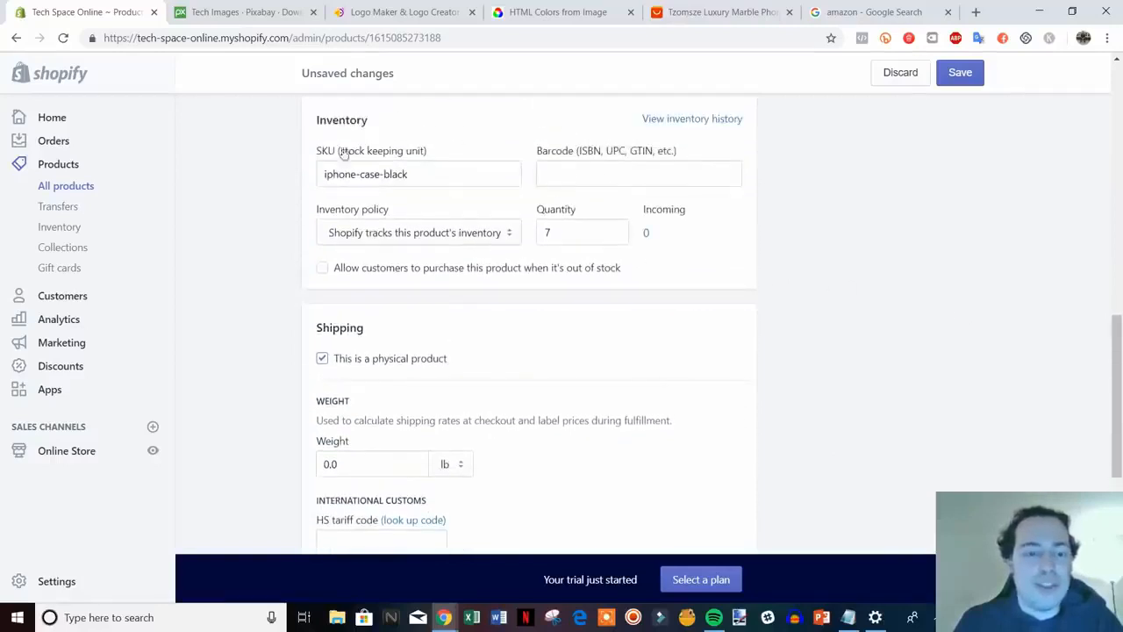
scroll(823, 299, "down", 1)
scroll(825, 302, "down", 1)
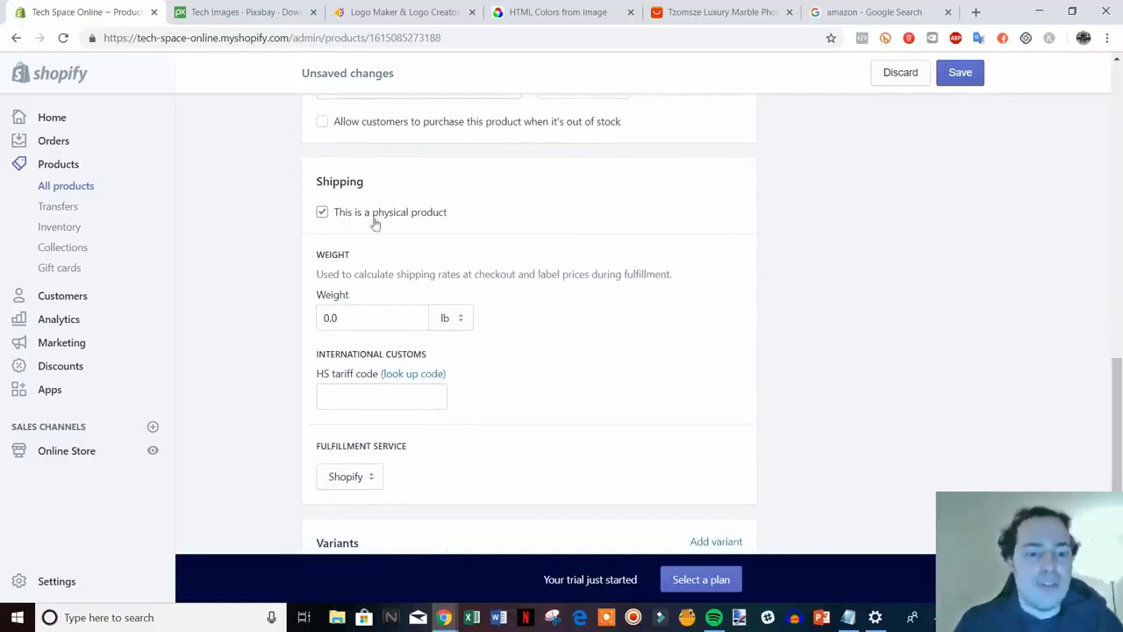
scroll(832, 316, "down", 1)
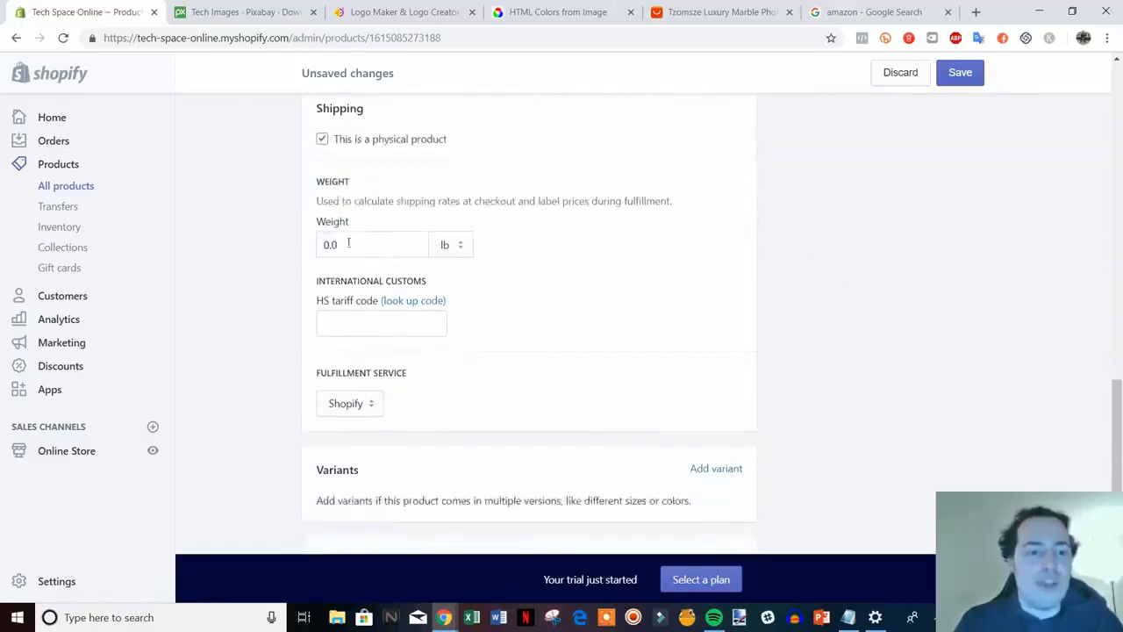
left_click(349, 243)
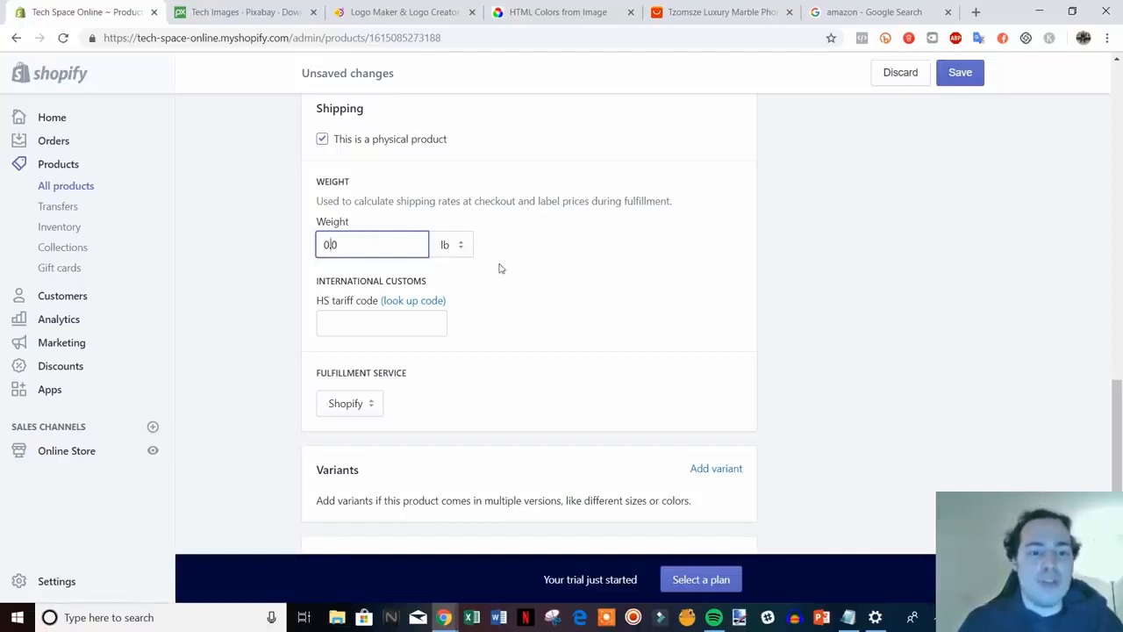
key("BackSpace")
type("1")
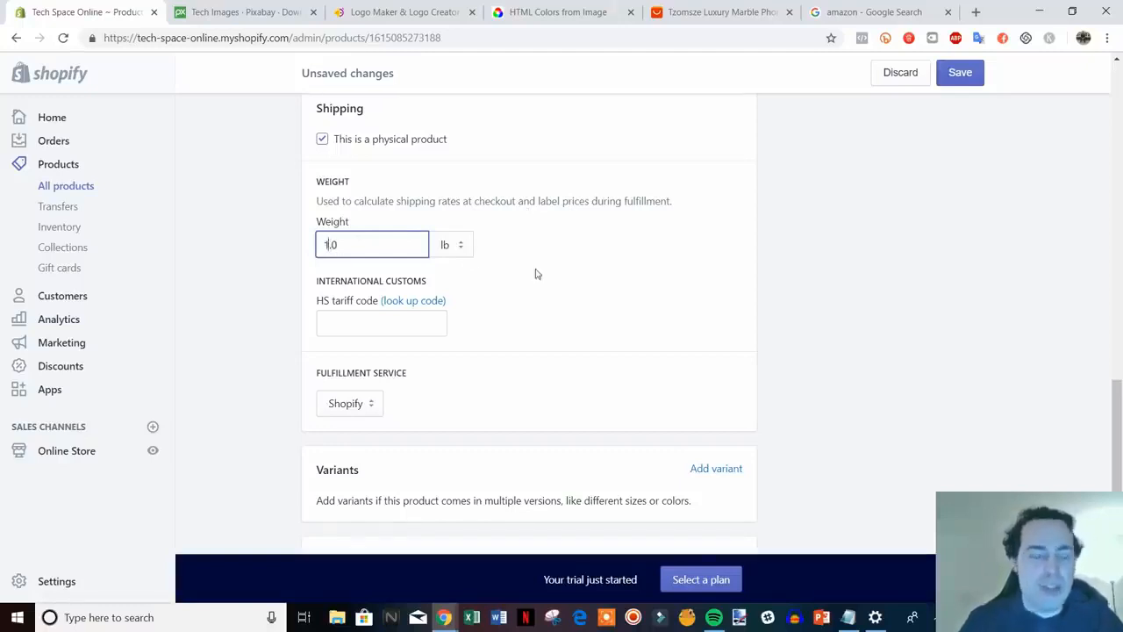
left_click(816, 300)
Review the Fulfillment service choices without changing them
scroll(816, 300, "down", 1)
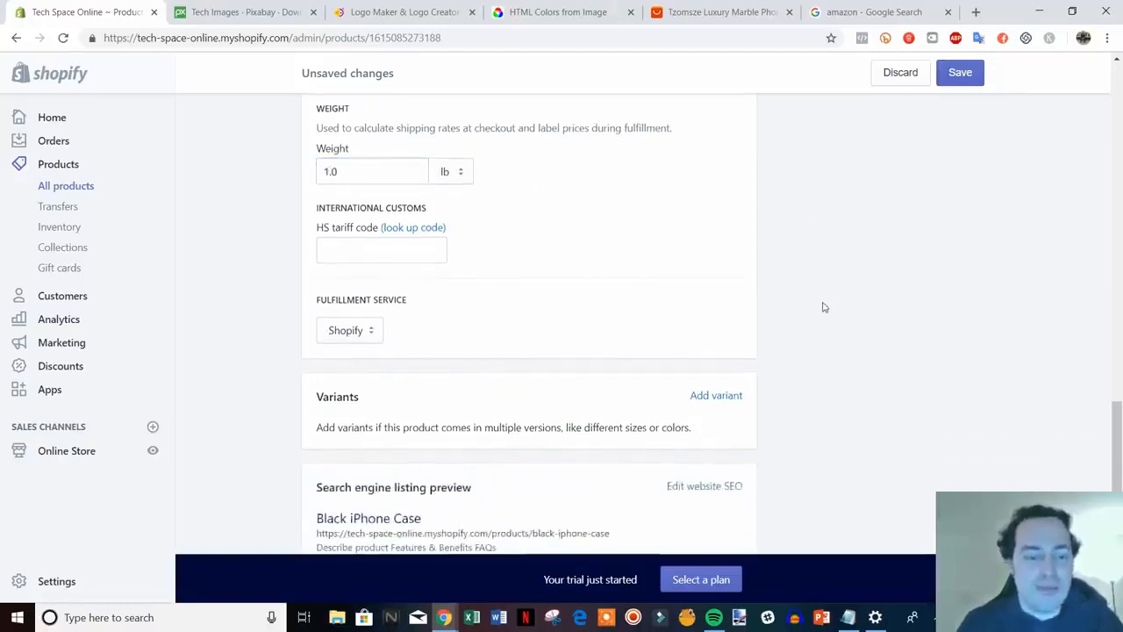
scroll(777, 293, "down", 1)
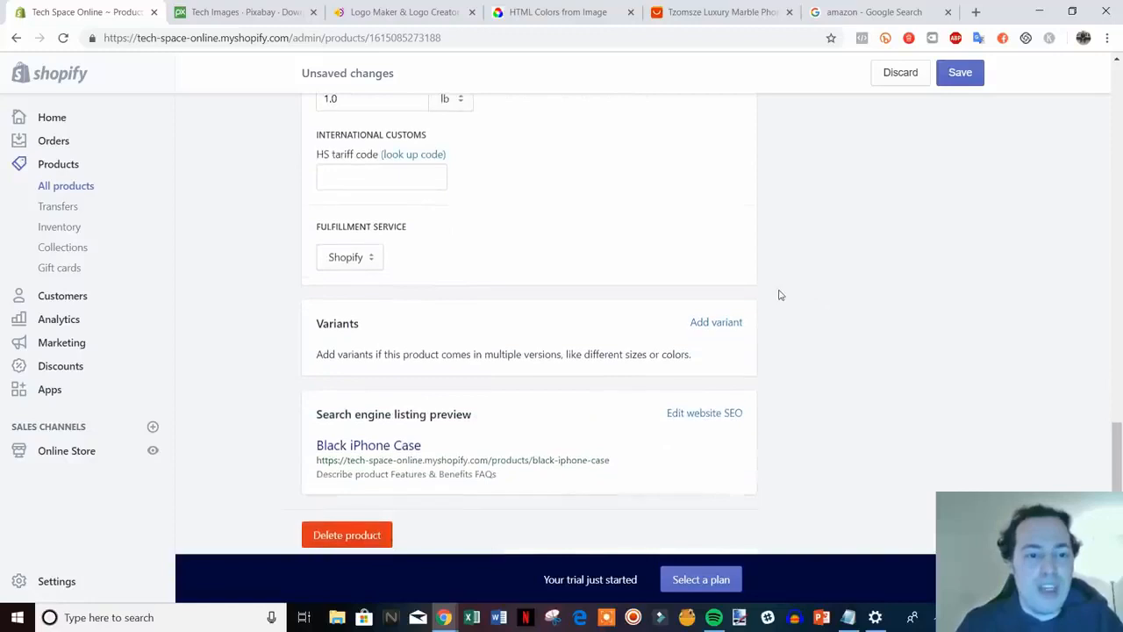
left_click(355, 263)
left_click(262, 274)
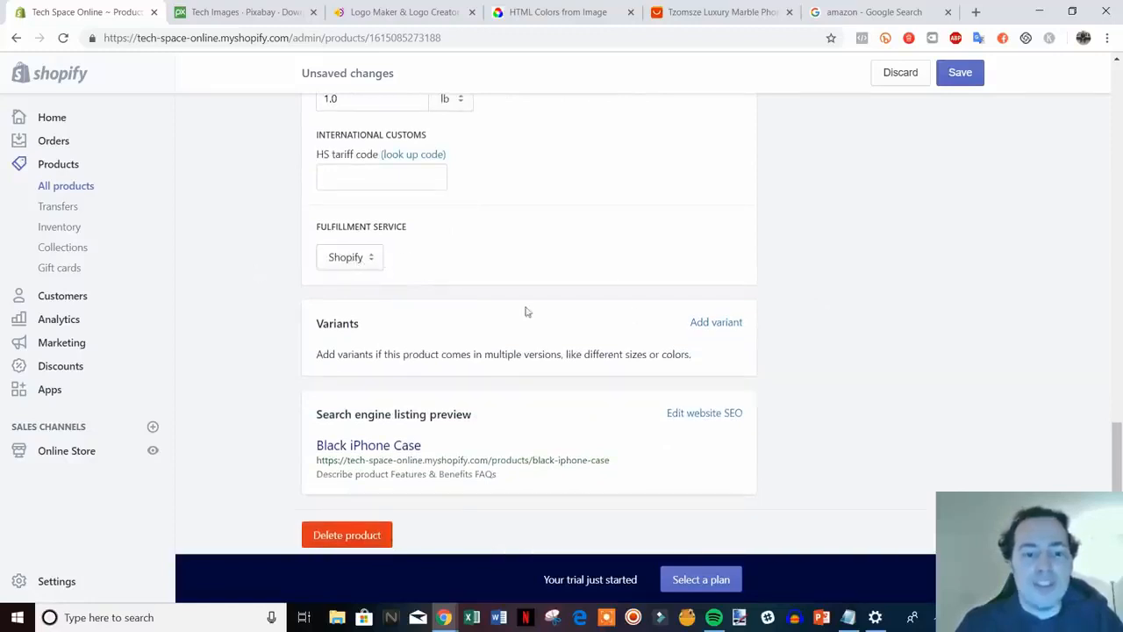
scroll(524, 310, "down", 1)
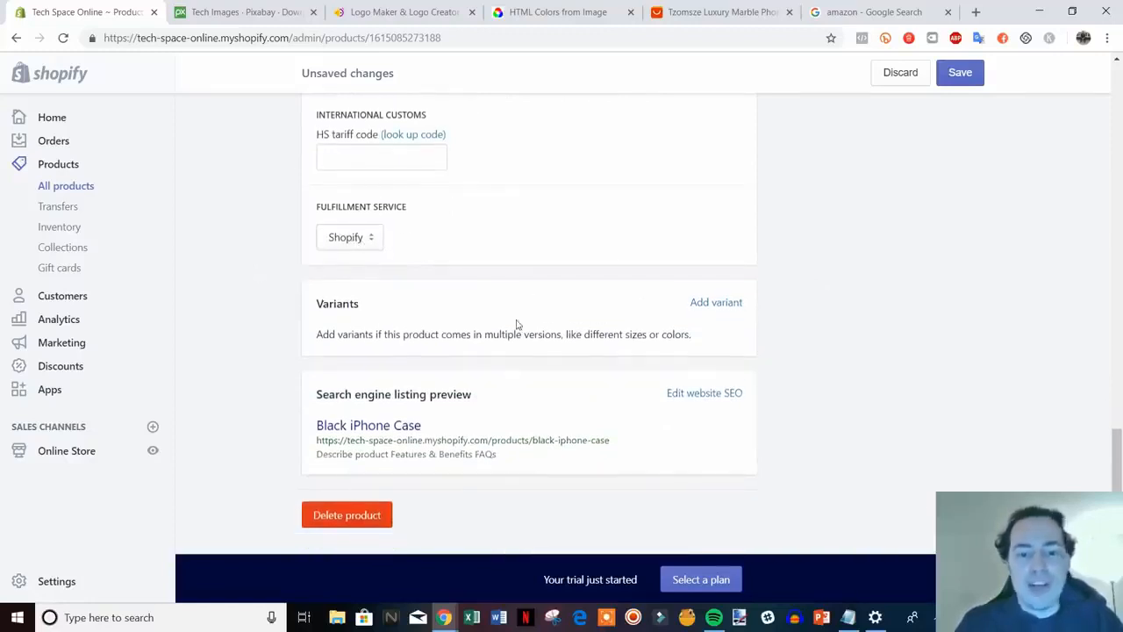
Start adding variants and rename the default Size option to Phone Type
left_click(713, 304)
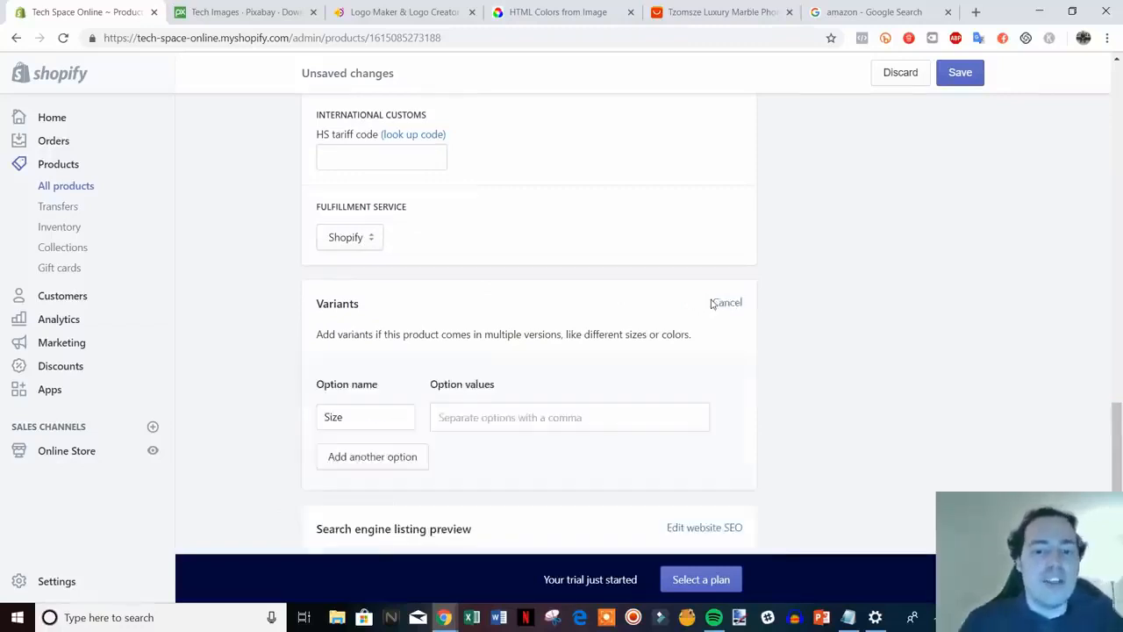
scroll(549, 381, "down", 1)
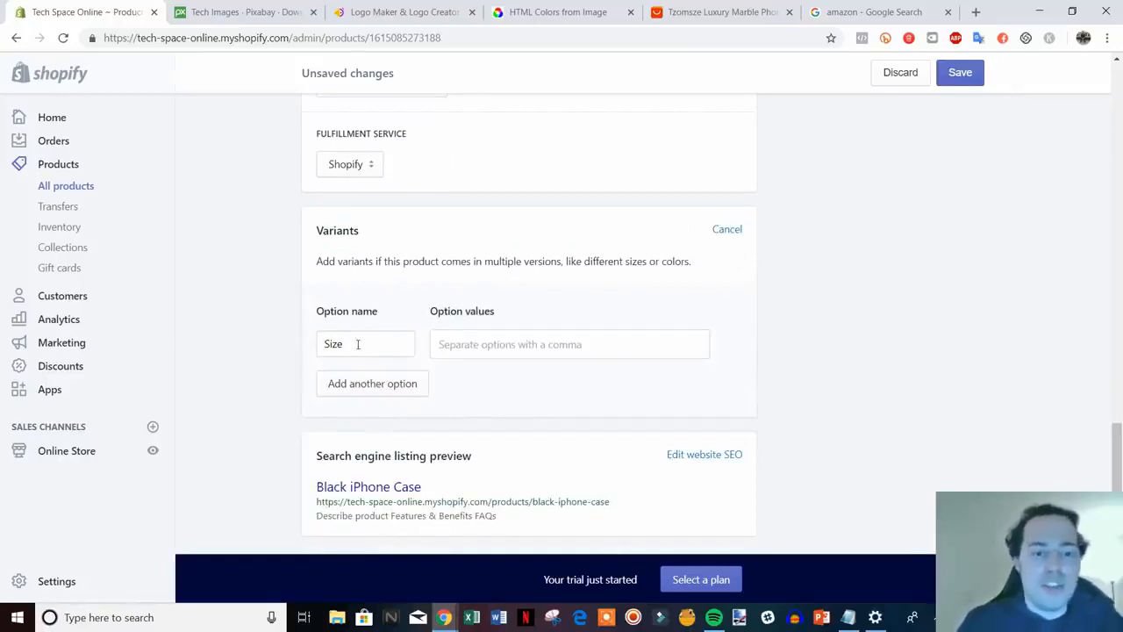
left_click_drag(358, 344, 311, 344)
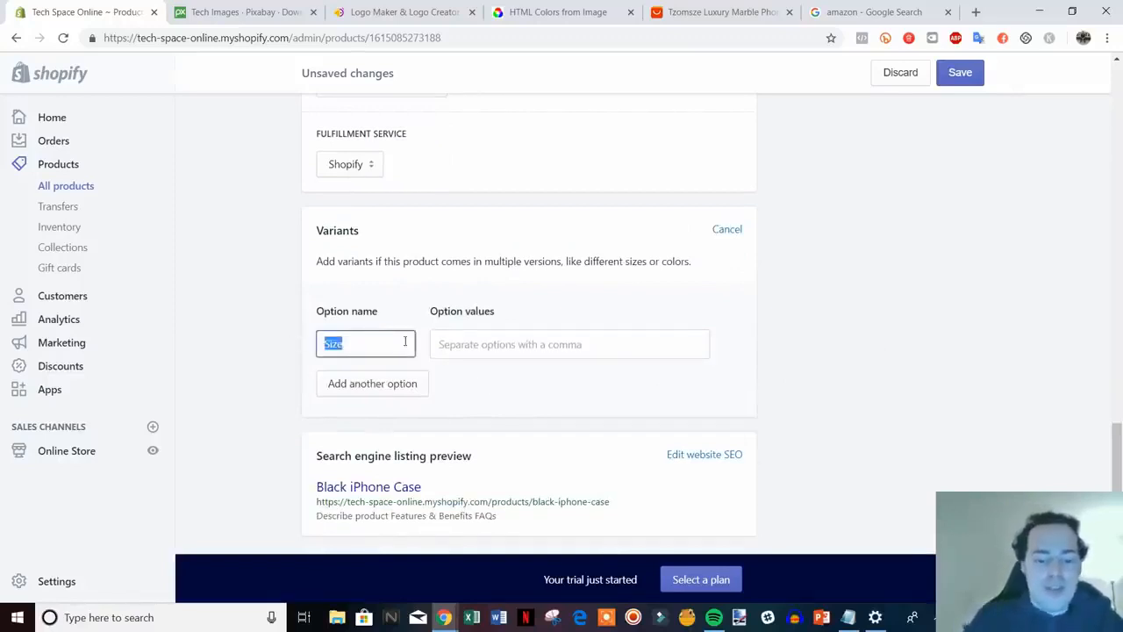
type("Phone T")
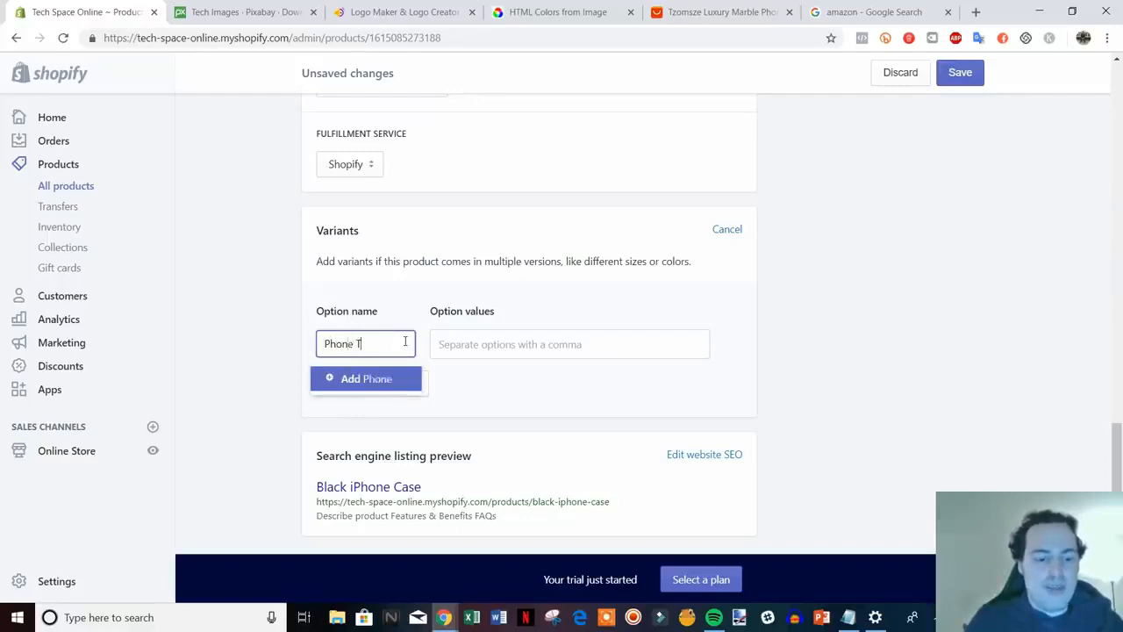
type("ype")
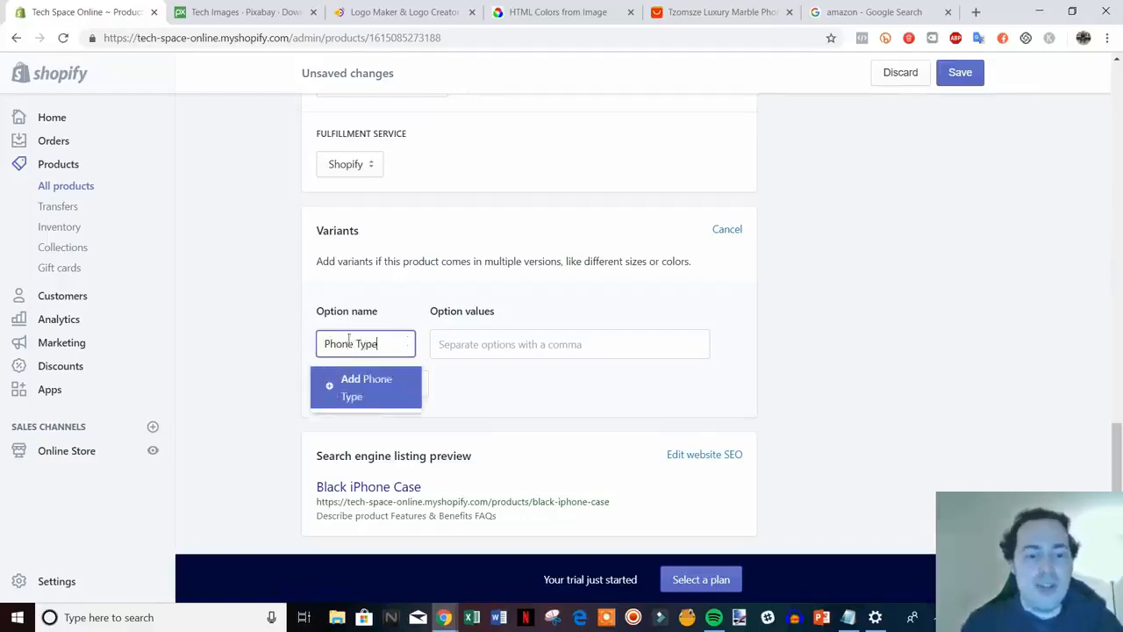
left_click(355, 387)
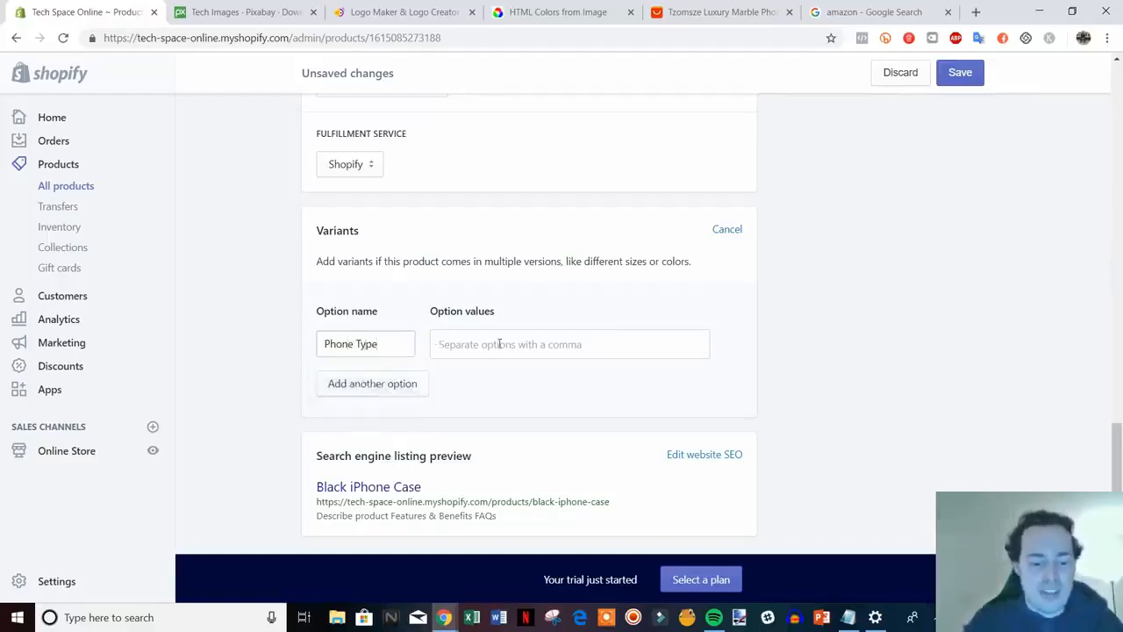
Enter the Phone Type values 6, 6s, 7, 7plus and X
left_click(499, 344)
type("6")
key("Return")
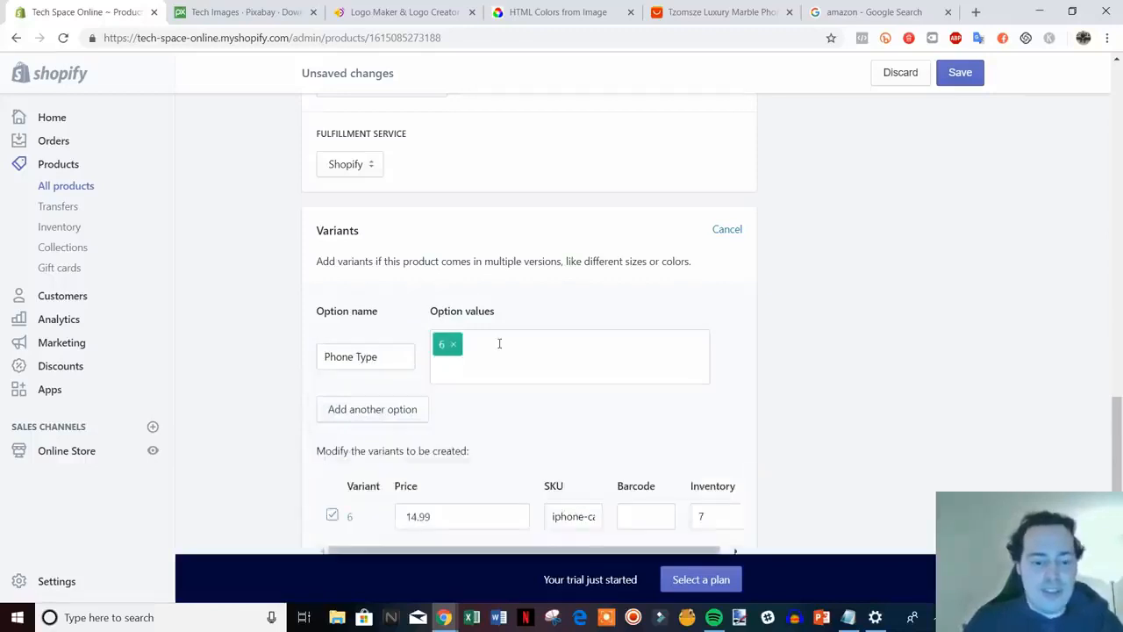
type("6s")
key("Return")
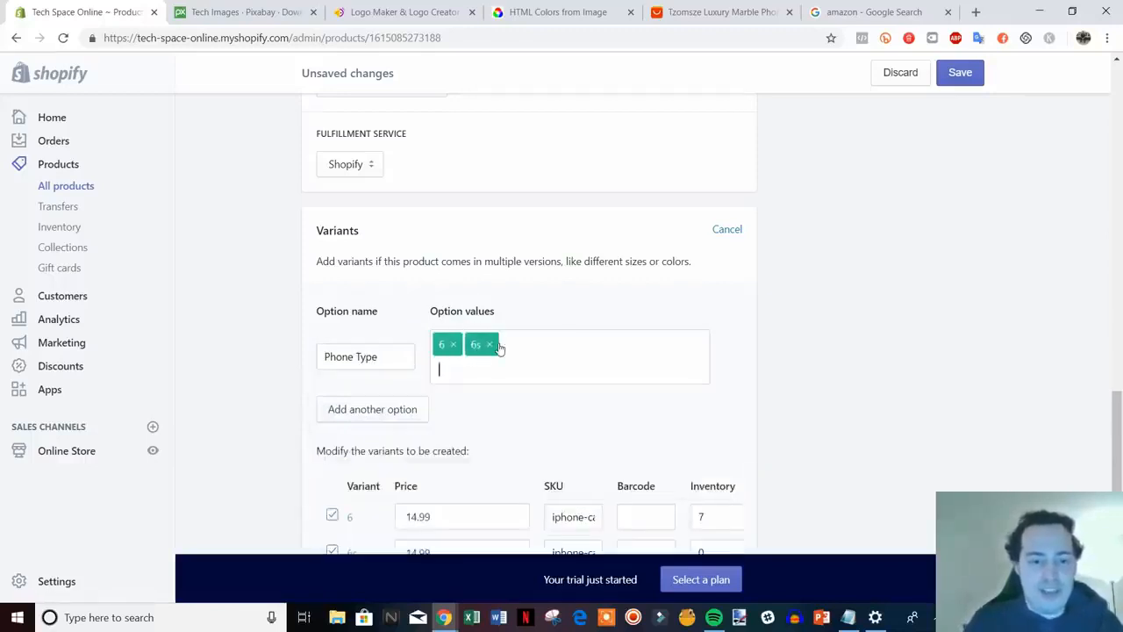
type("7")
key("Return")
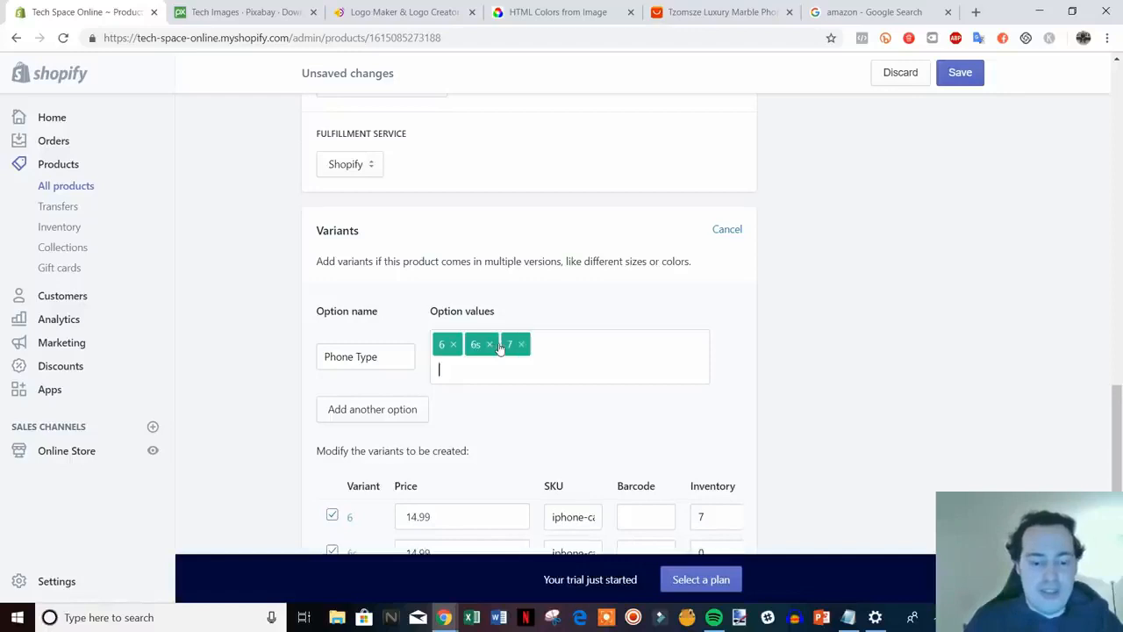
type("7plus")
key("Return")
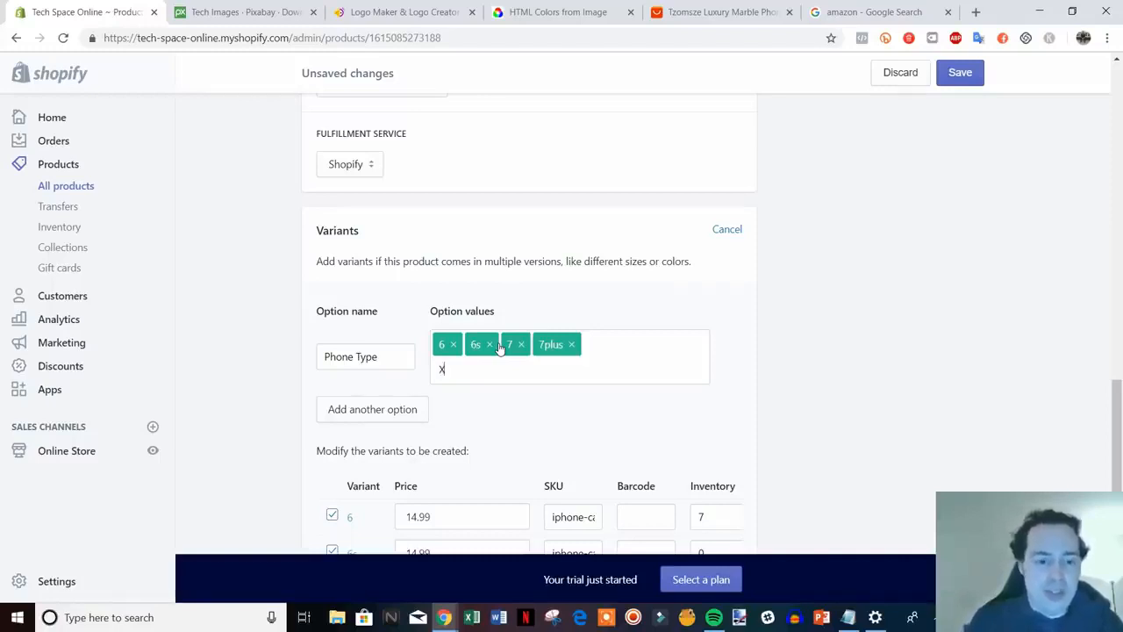
type("X")
key("Return")
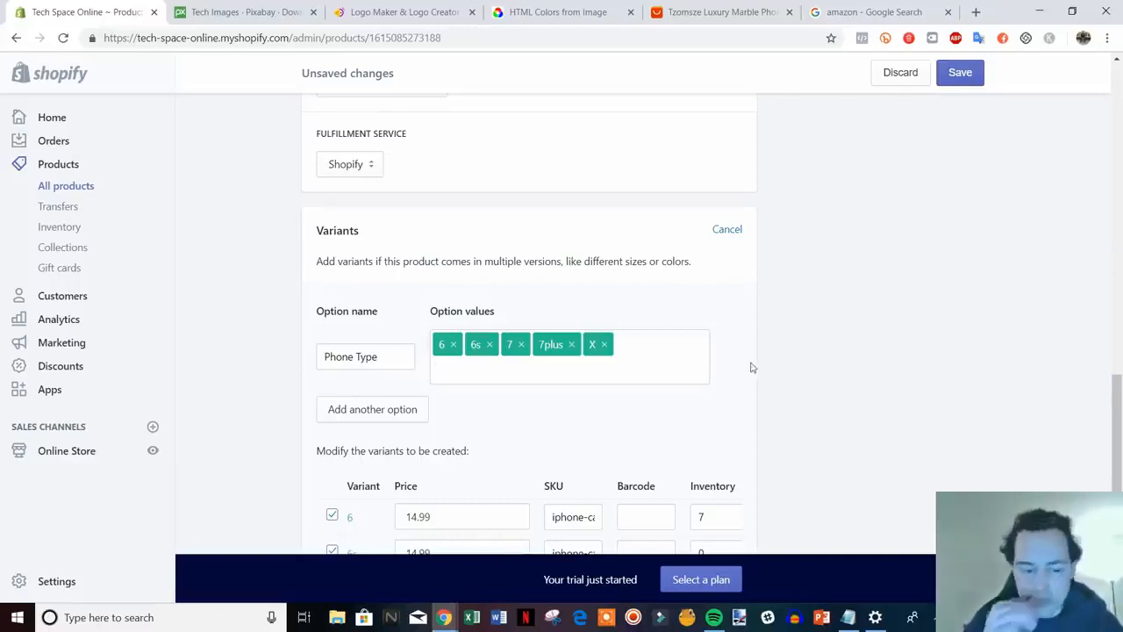
Check the 6s, 7 and 7plus variant prices, leaving them at 14.99
scroll(658, 356, "down", 3)
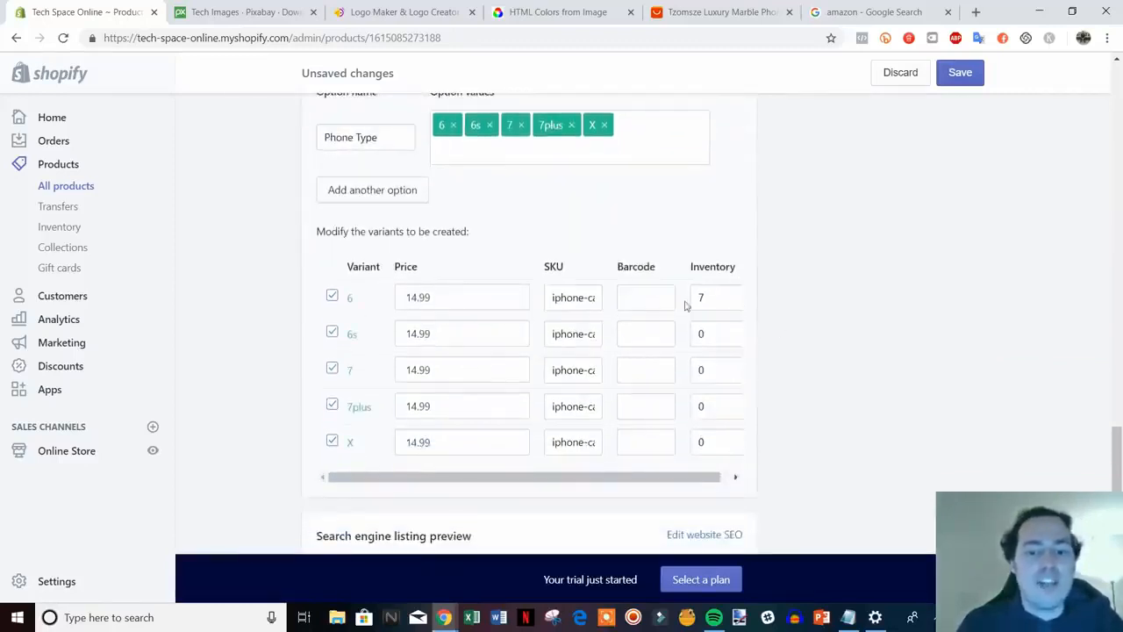
left_click(455, 331)
left_click(434, 369)
left_click(429, 405)
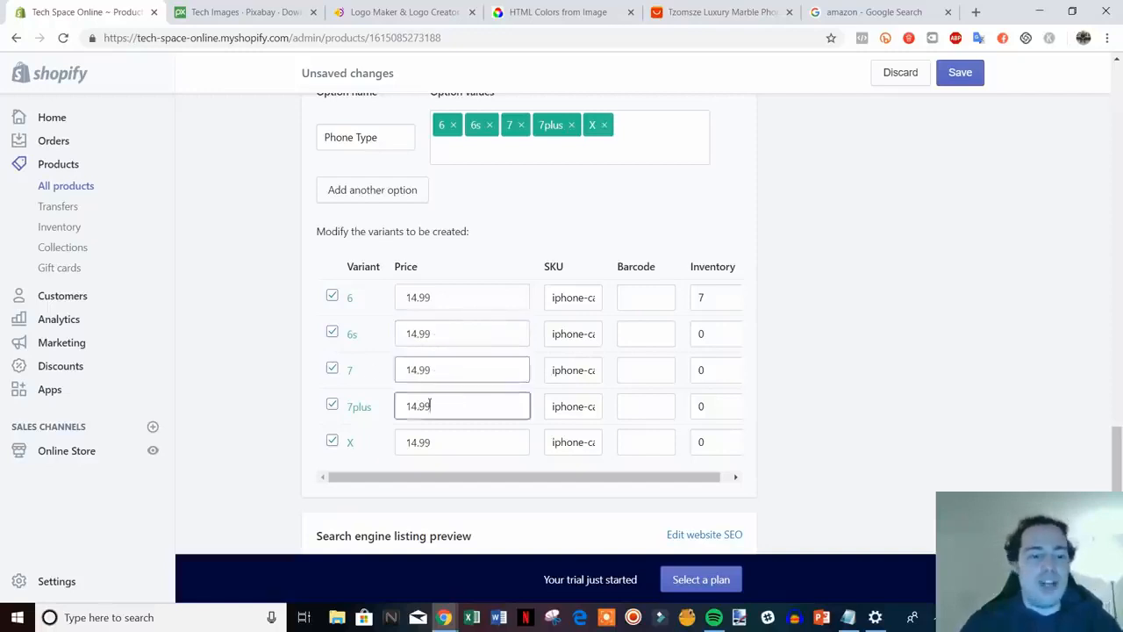
mouse_move(429, 405)
left_mouse_down()
mouse_move(410, 408)
mouse_move(459, 413)
mouse_move(412, 415)
left_mouse_up()
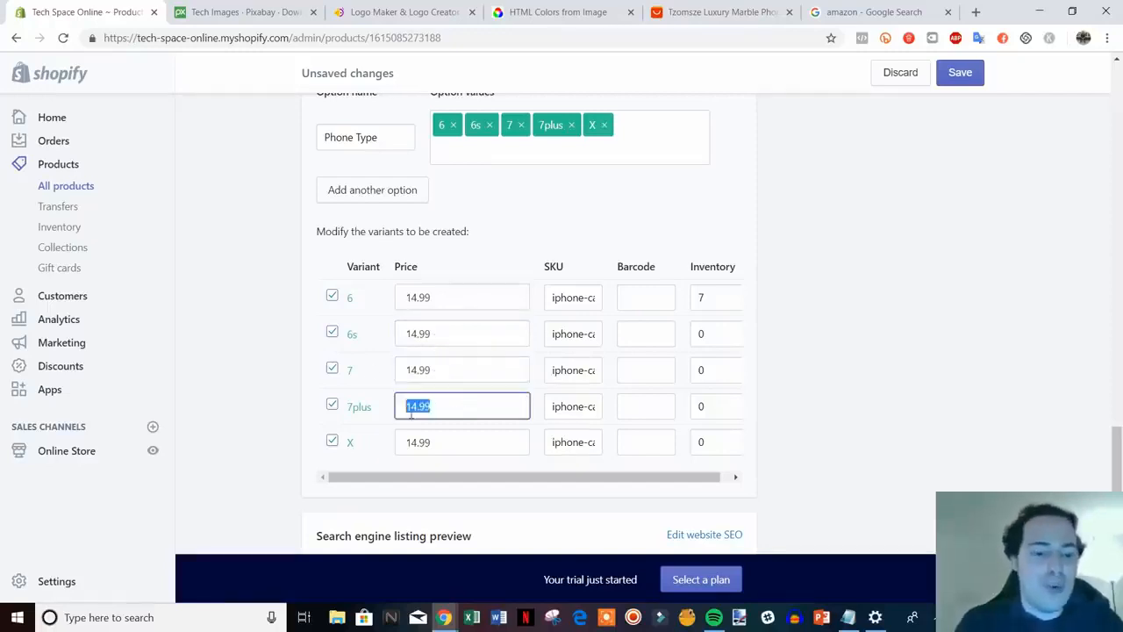
left_click(457, 404)
Set inventory to 7 for the 6s, 7, 7plus and X variants
left_click(713, 341)
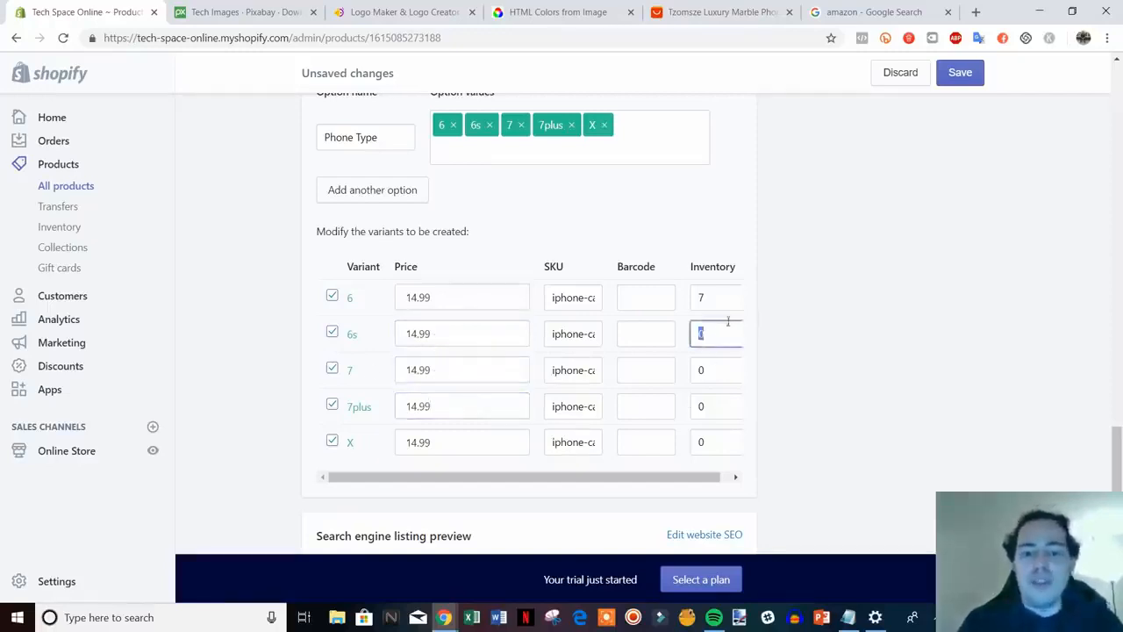
double_click(709, 322)
type("7")
double_click(715, 368)
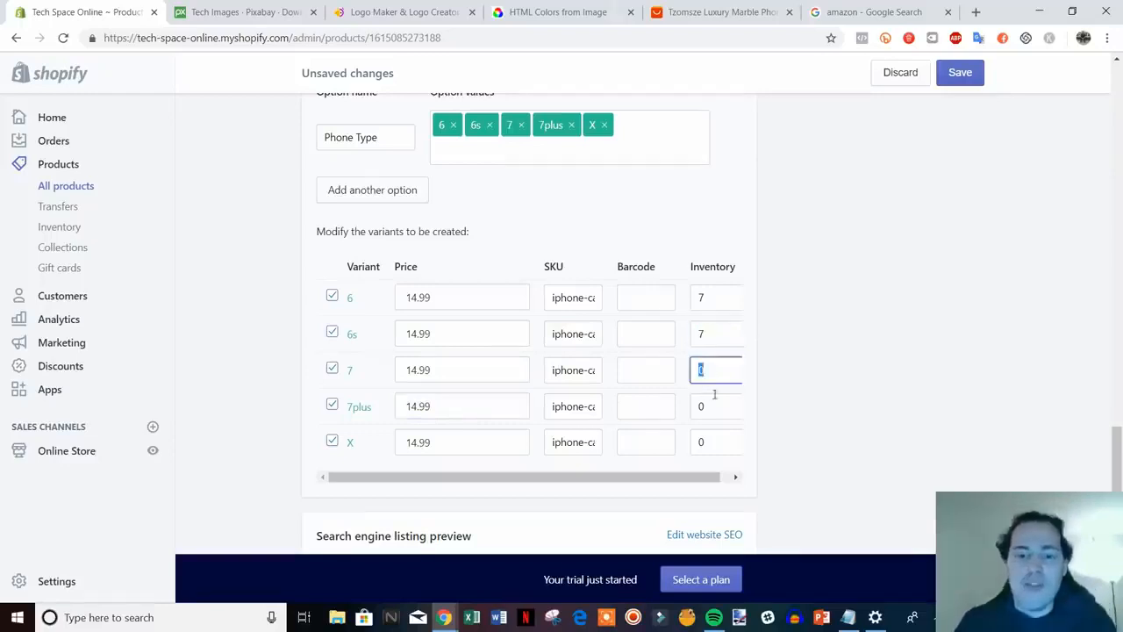
double_click(710, 407)
type("7")
double_click(701, 443)
type("7")
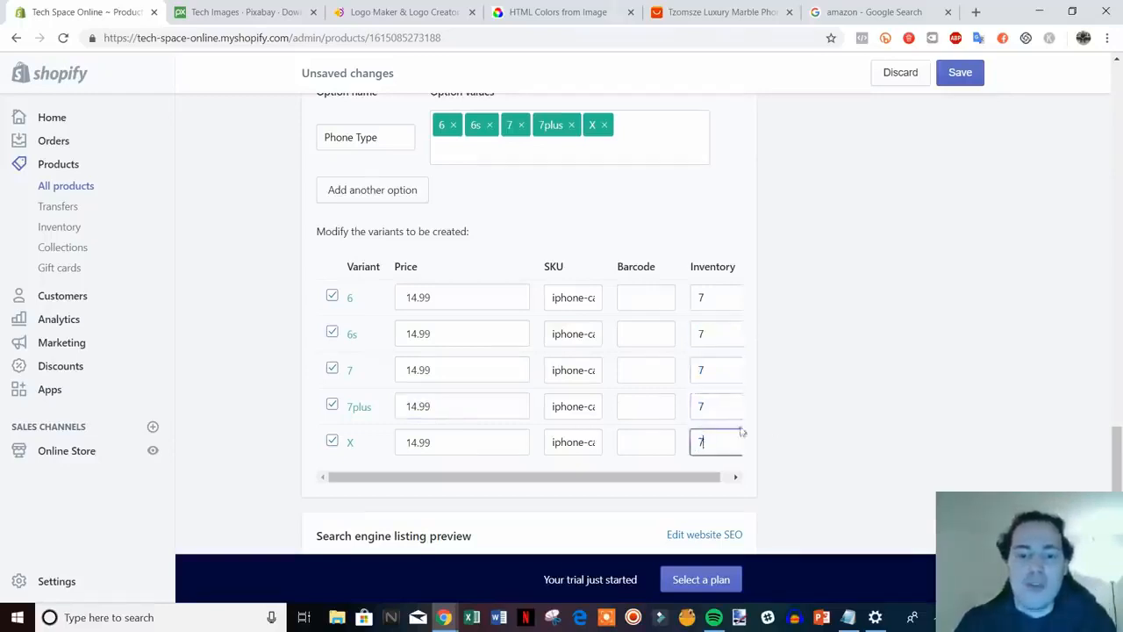
left_click(778, 423)
scroll(790, 419, "down", 2)
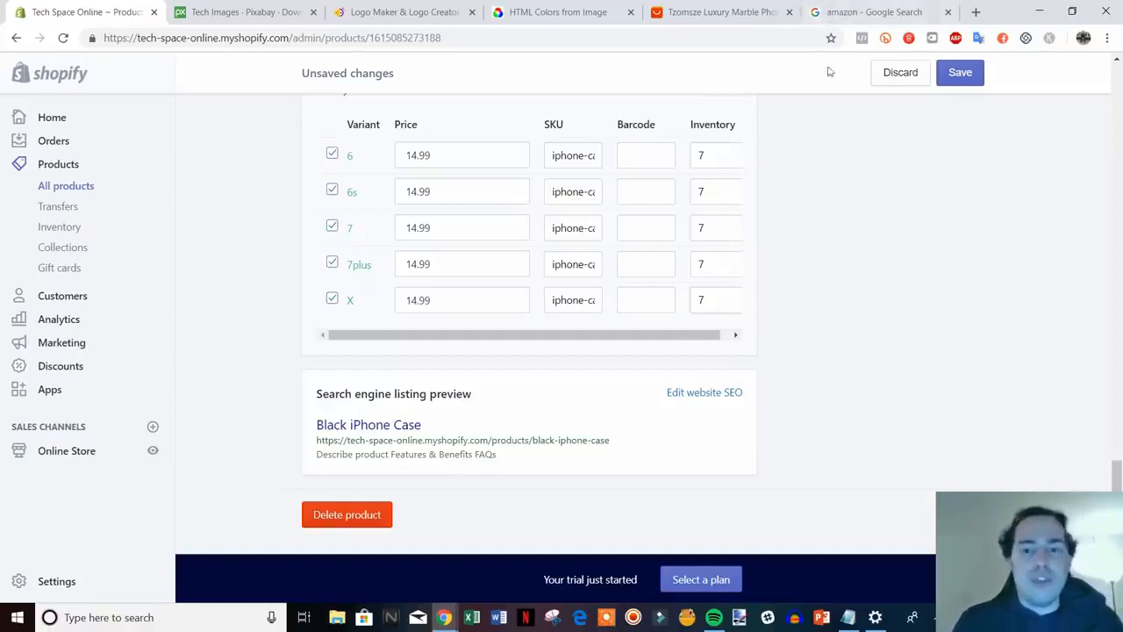
left_click(853, 11)
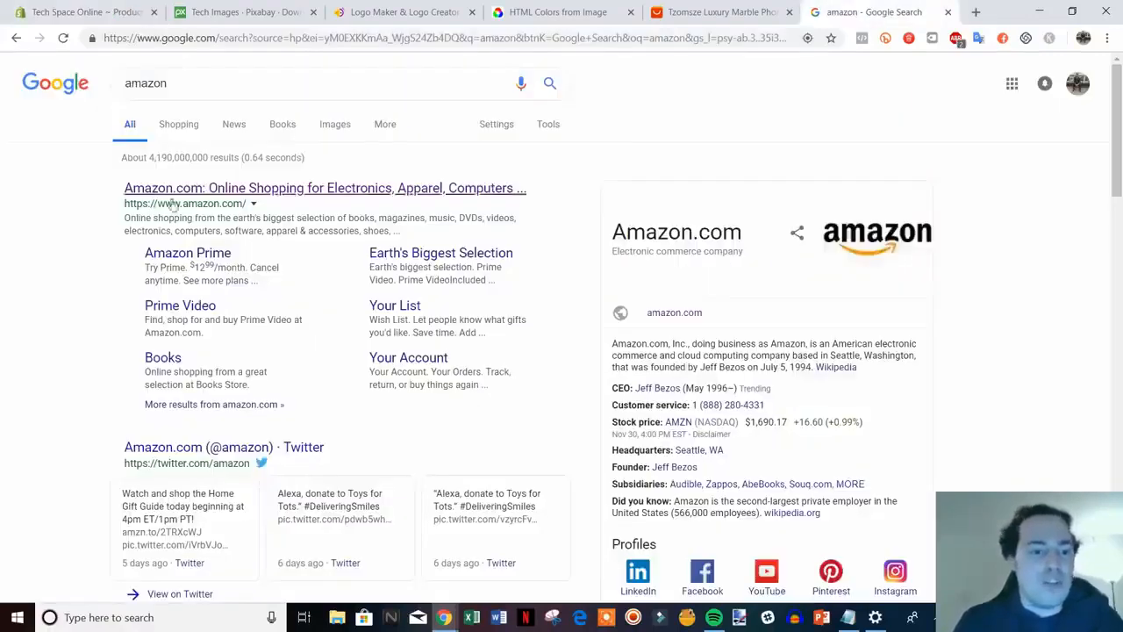
left_click(84, 11)
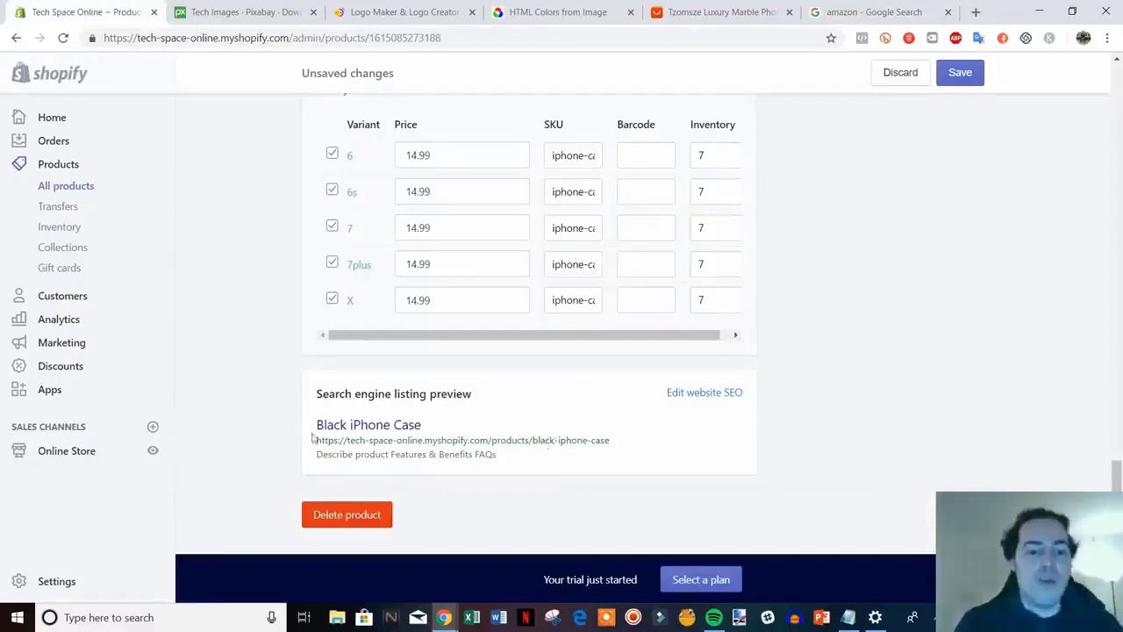
Change the SEO page title to 'Black iPhone Case | Fits All iPhones | Tech Space Online'
left_click(710, 394)
scroll(949, 454, "down", 1)
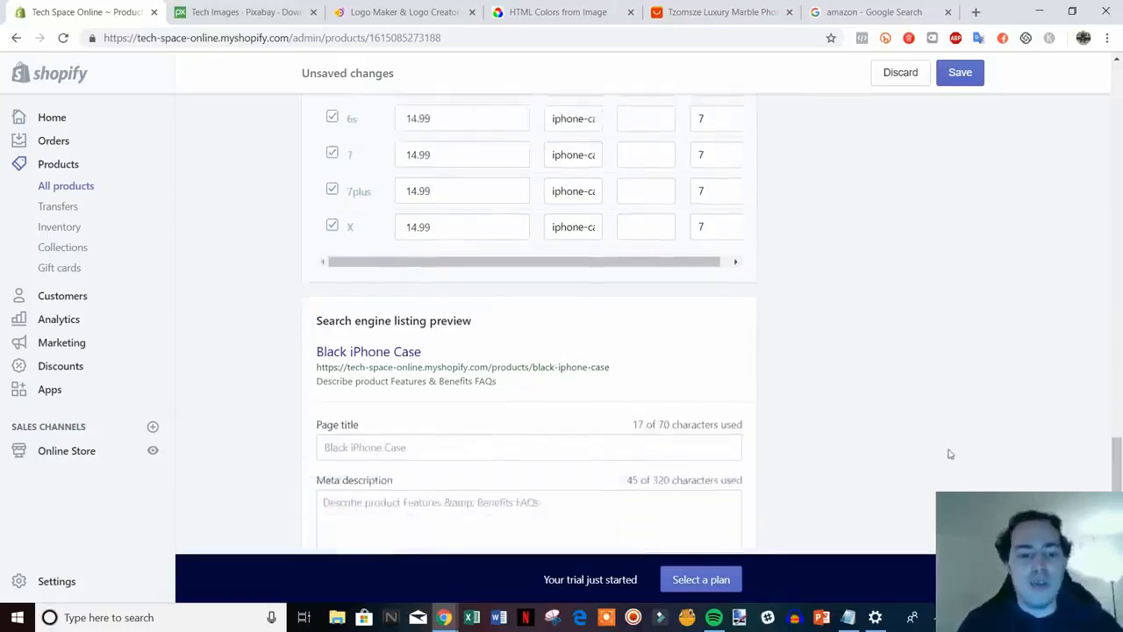
scroll(950, 453, "down", 1)
scroll(881, 338, "down", 1)
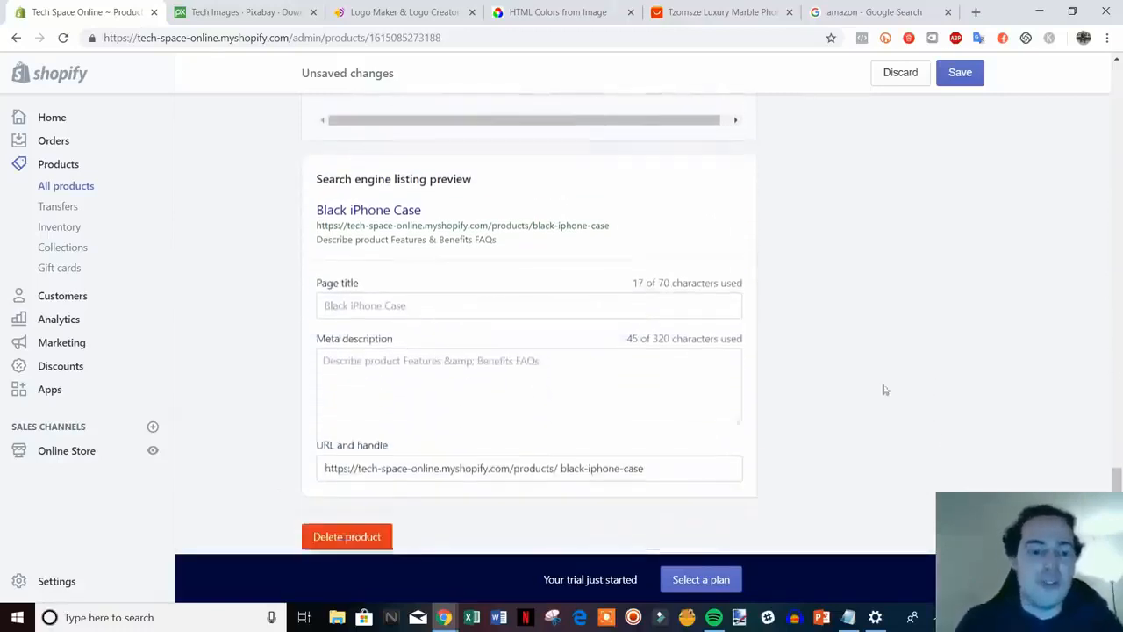
left_click(485, 301)
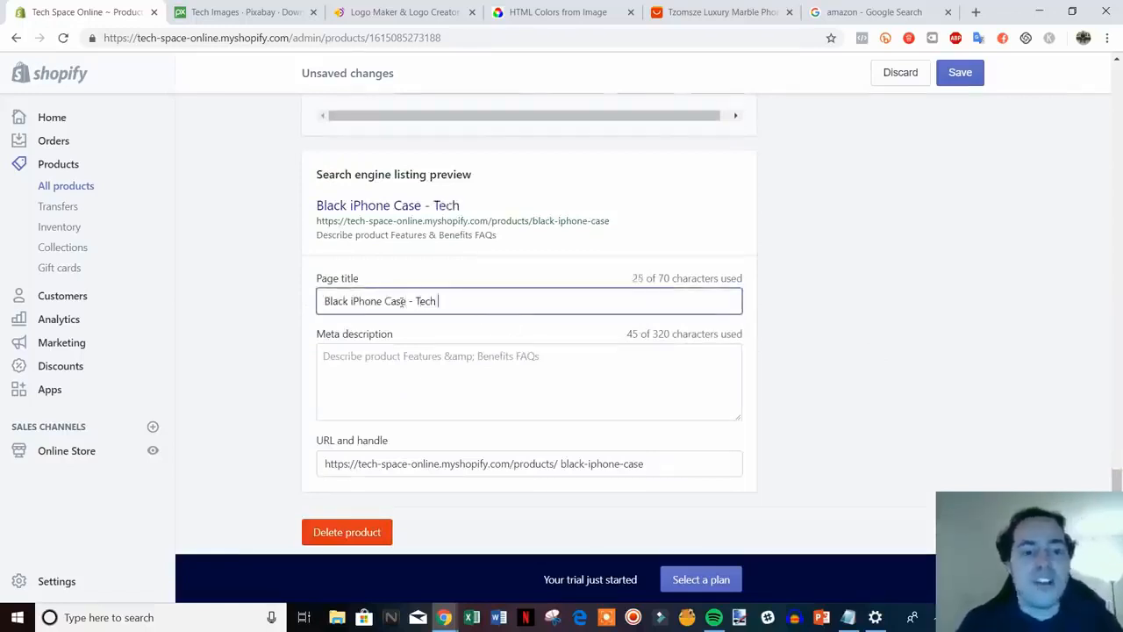
type("Spa")
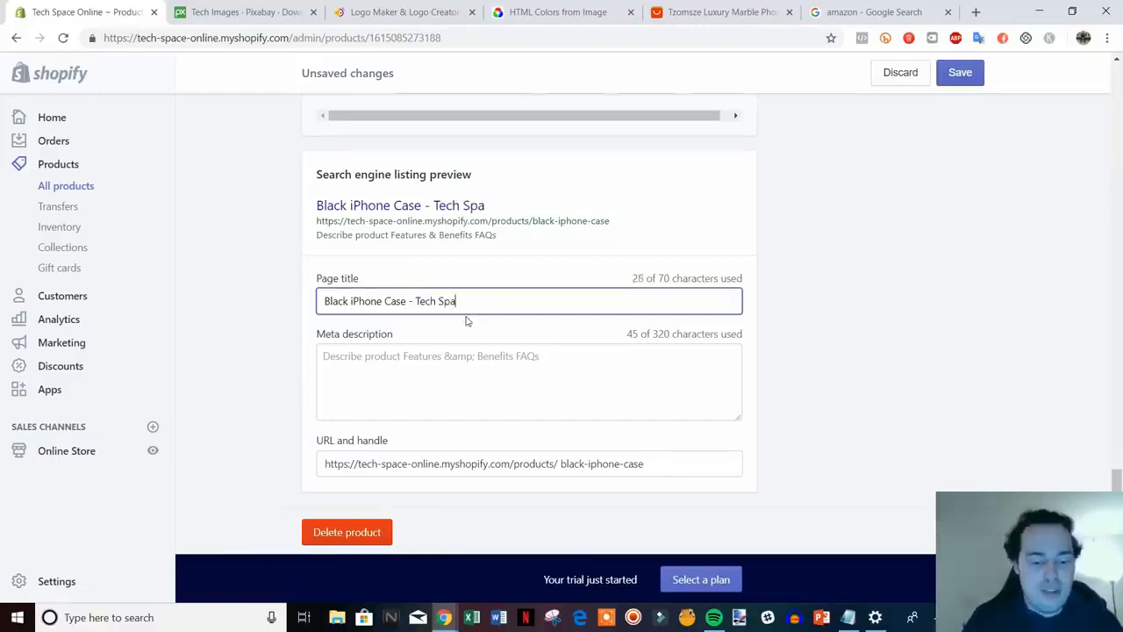
type("ce Online")
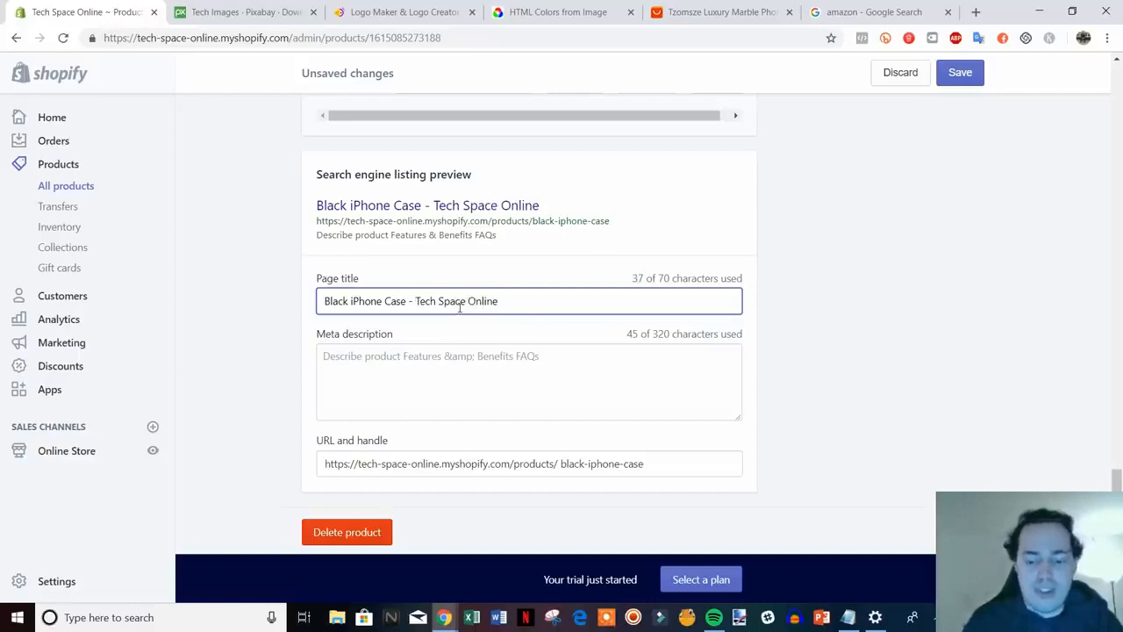
key("BackSpace")
type("| Fits Al")
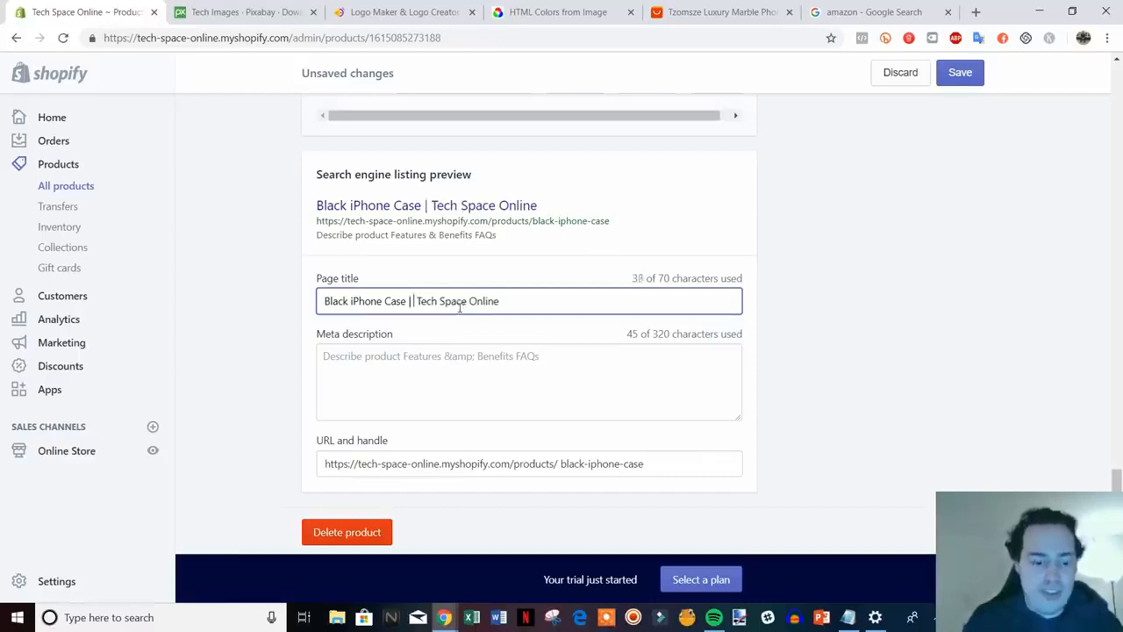
type("l iPhones")
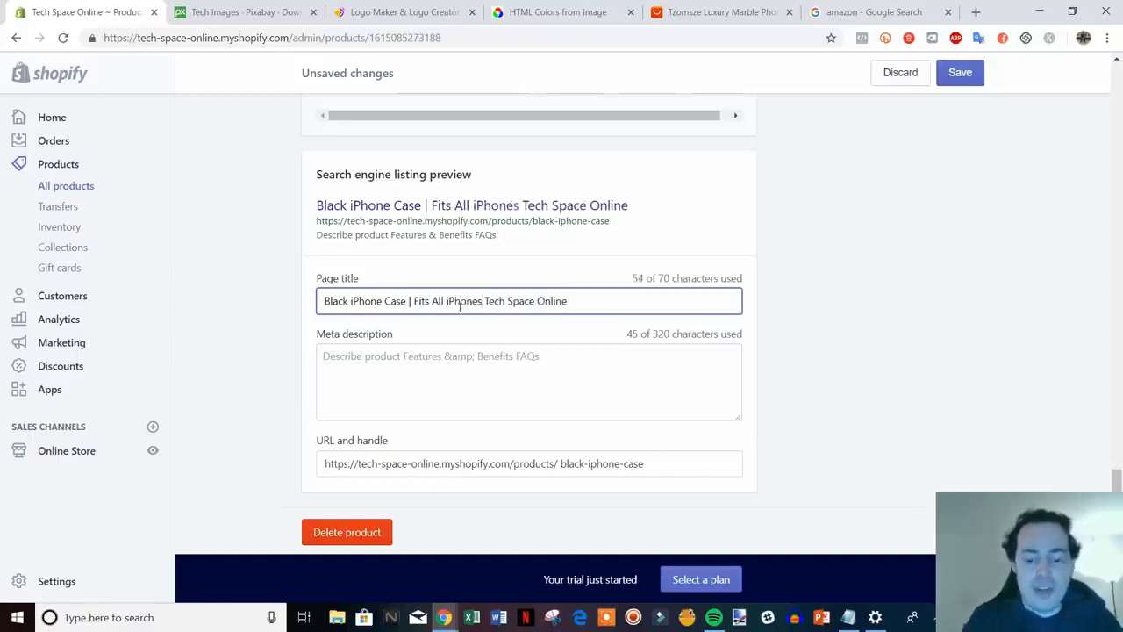
type(" |")
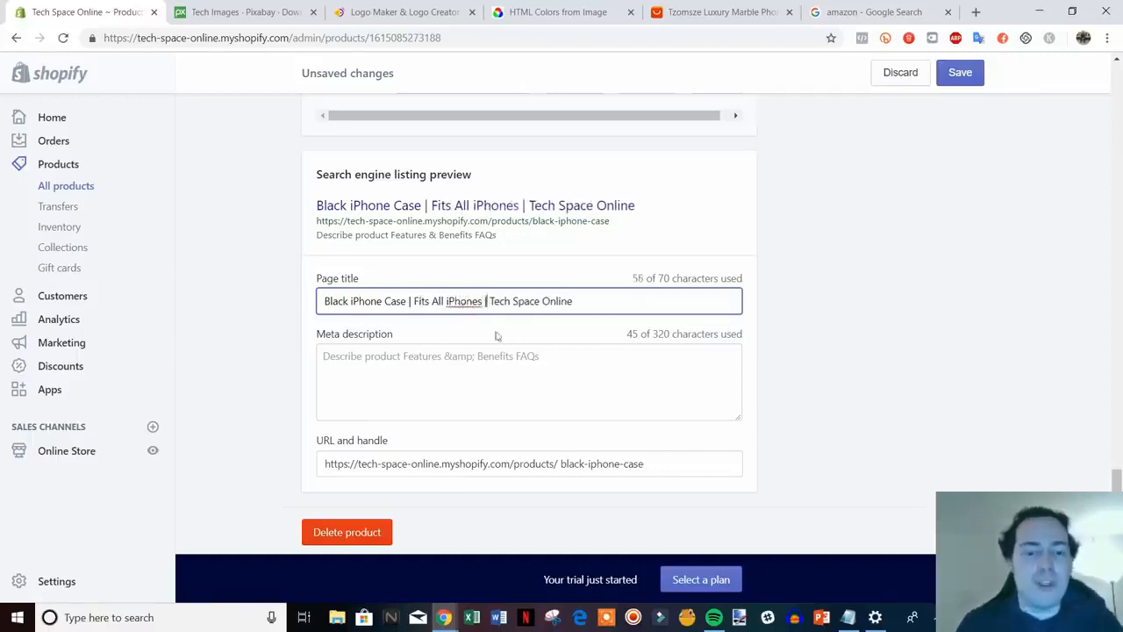
Look over the meta description, leave it unchanged, and return to the page top
left_click(409, 362)
left_click_drag(556, 356, 294, 360)
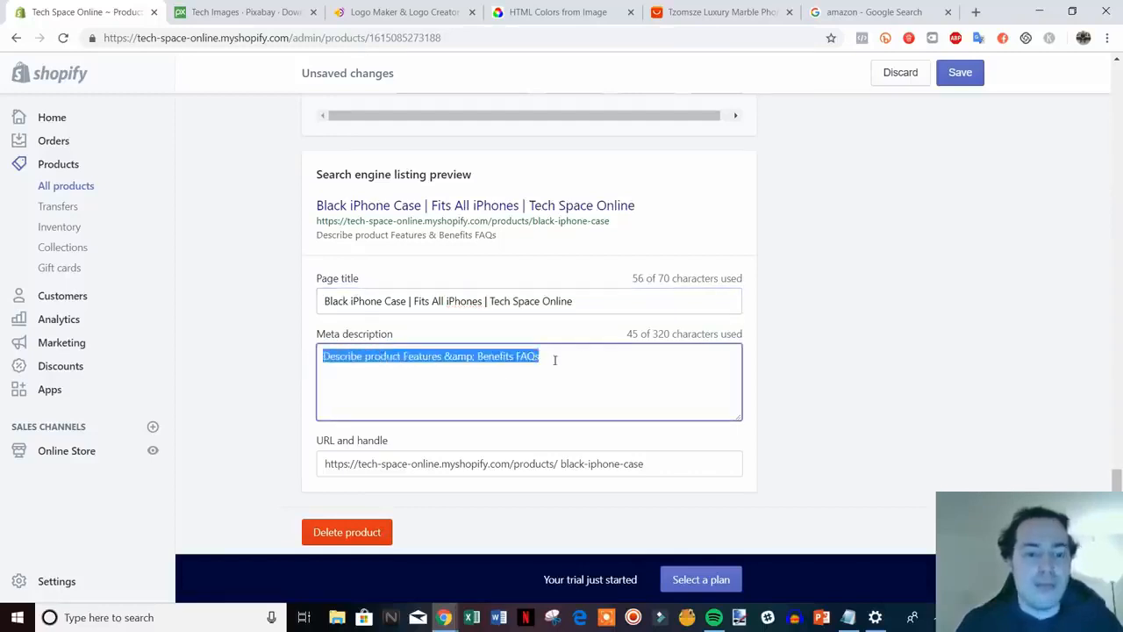
left_click(558, 359)
left_click_drag(586, 358, 304, 354)
left_click(604, 363)
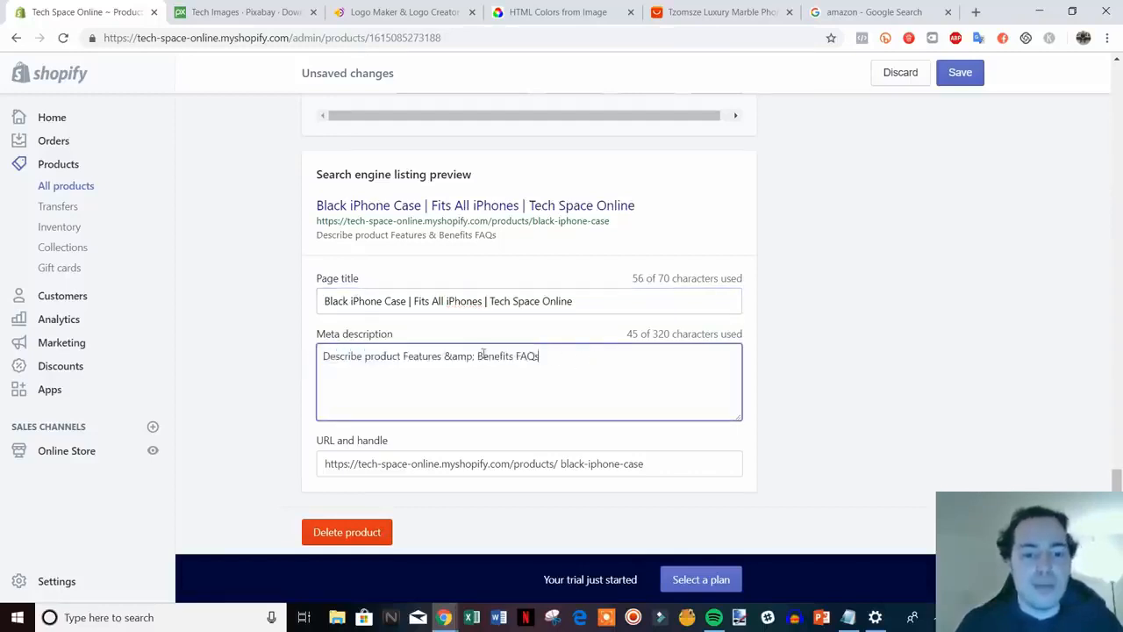
scroll(569, 405, "up", 1)
scroll(568, 405, "down", 1)
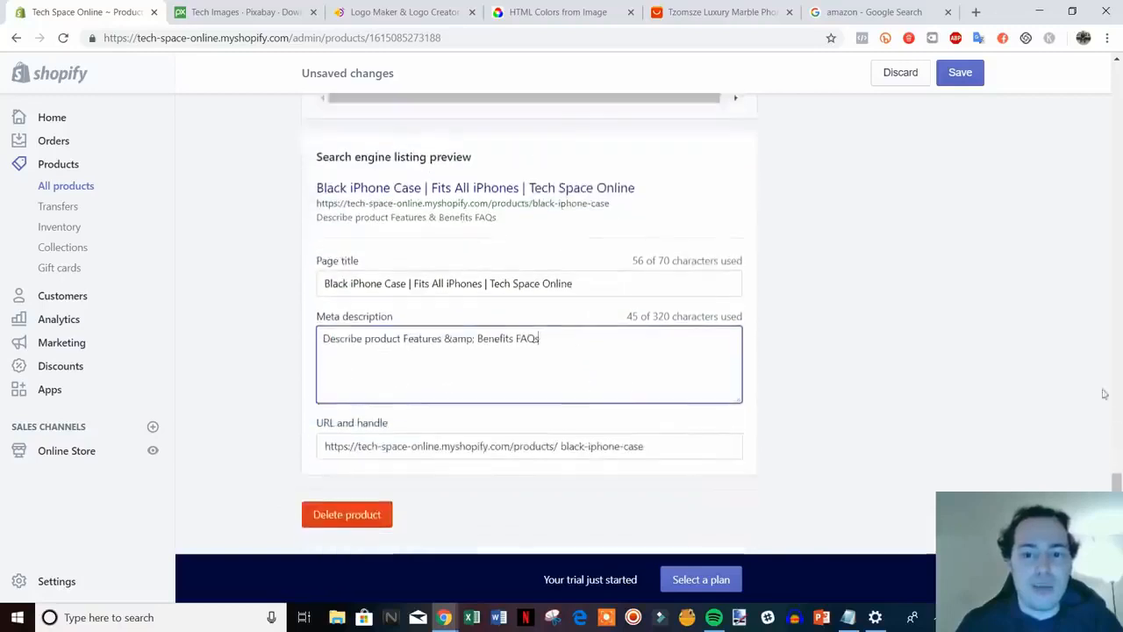
scroll(568, 406, "up", 1)
left_click_drag(1116, 465, 1076, 91)
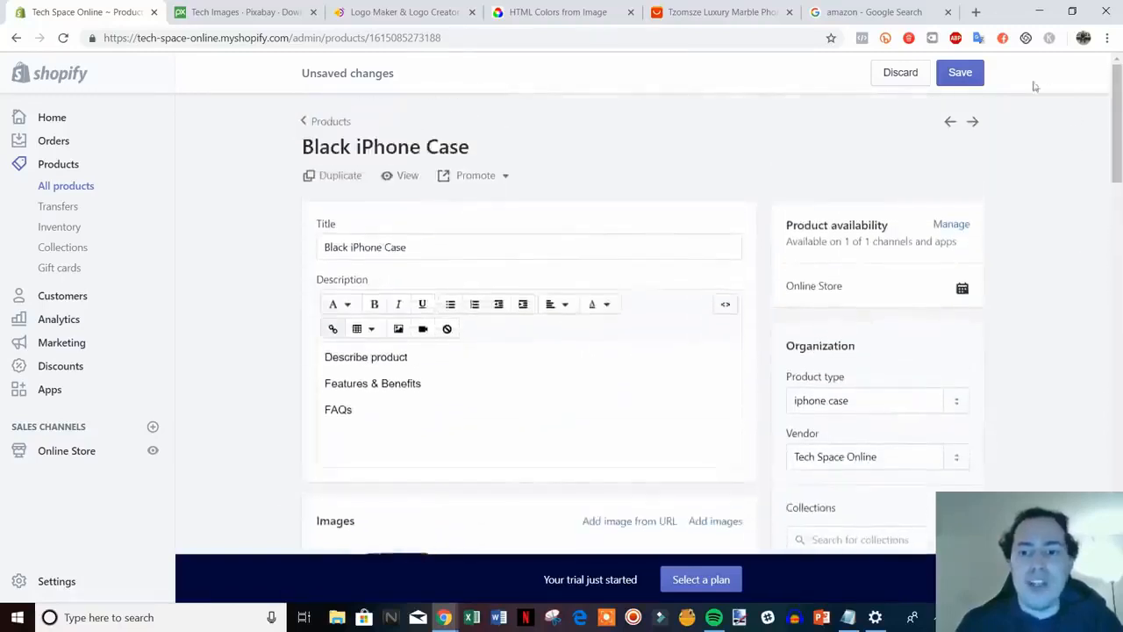
Save the Black iPhone Case, check it on the storefront, and compare with the AliExpress listing
left_click(972, 78)
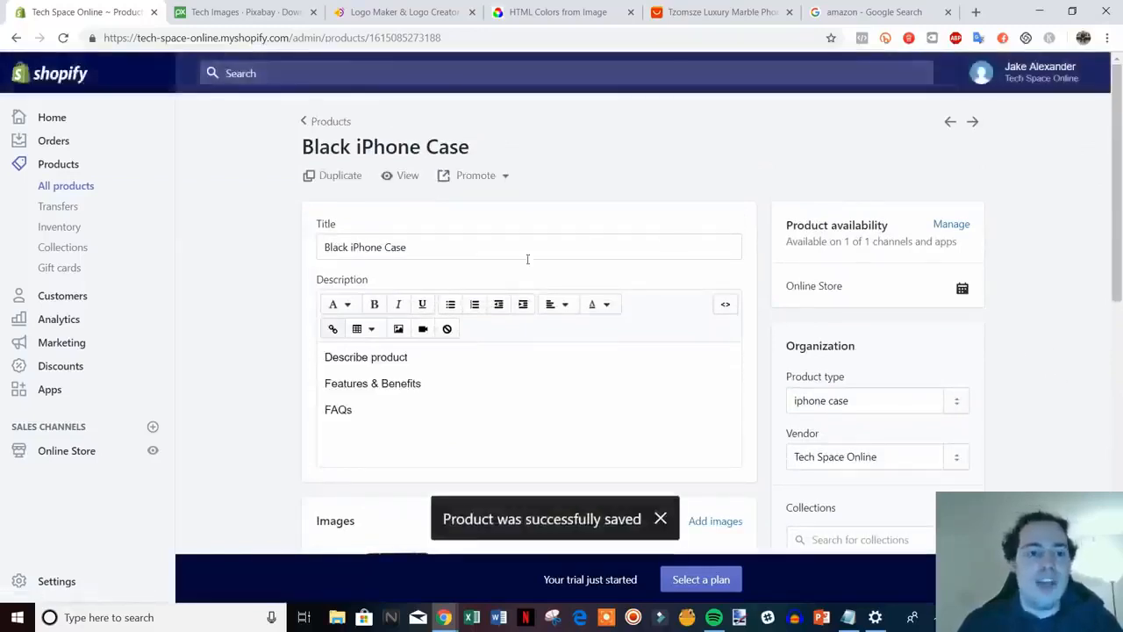
left_click(404, 180)
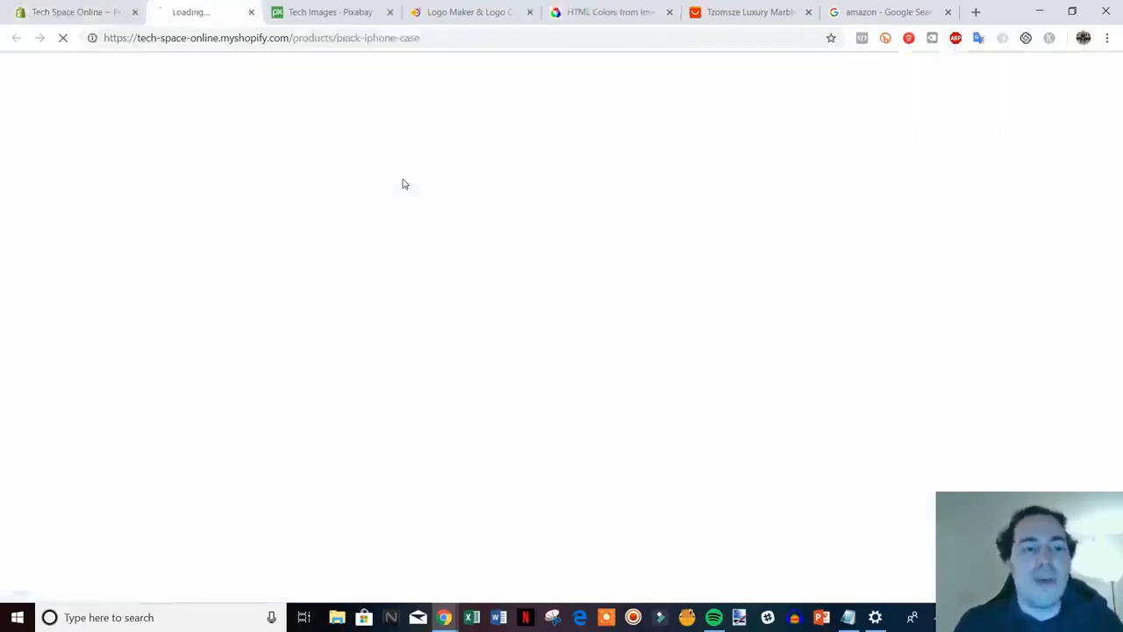
scroll(1013, 333, "down", 1)
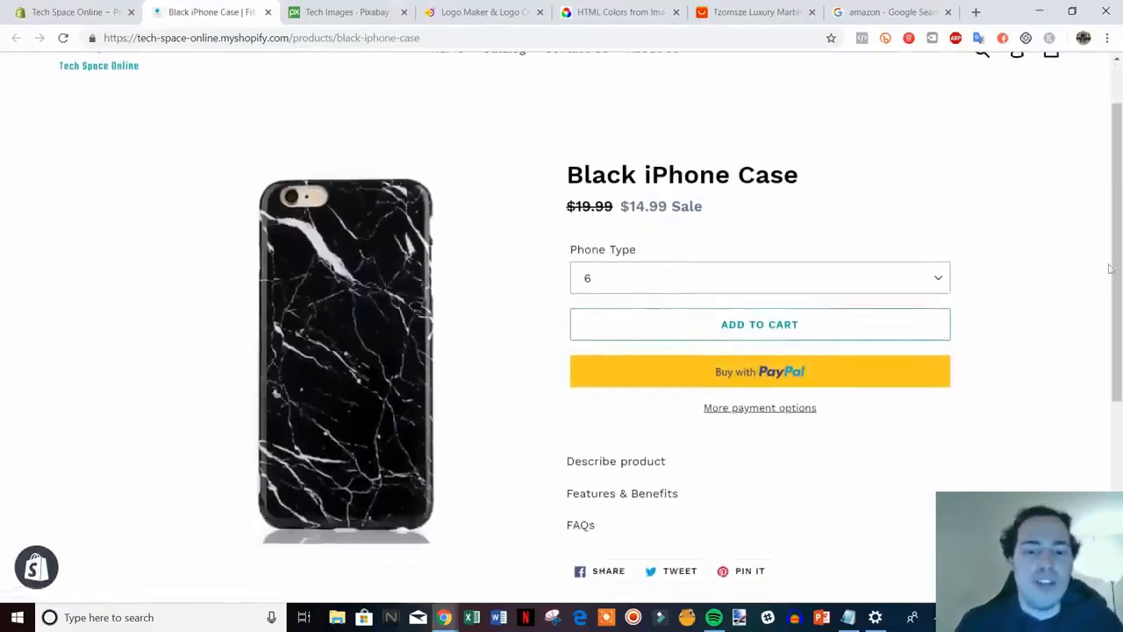
scroll(1101, 202, "up", 2)
scroll(1032, 307, "down", 1)
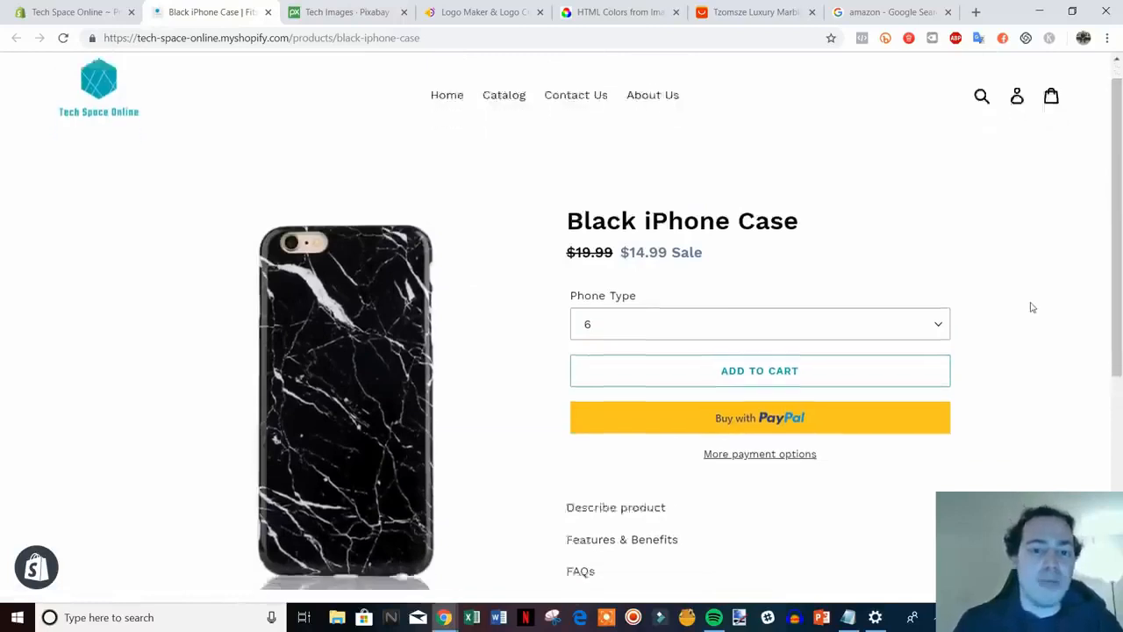
scroll(1033, 307, "down", 1)
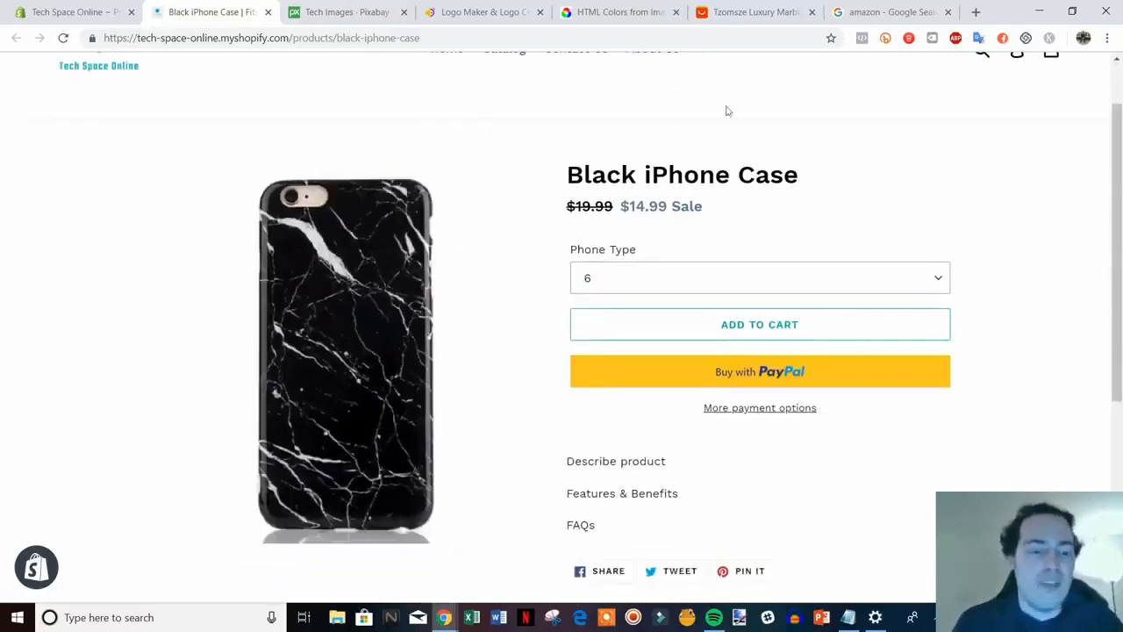
left_click(756, 12)
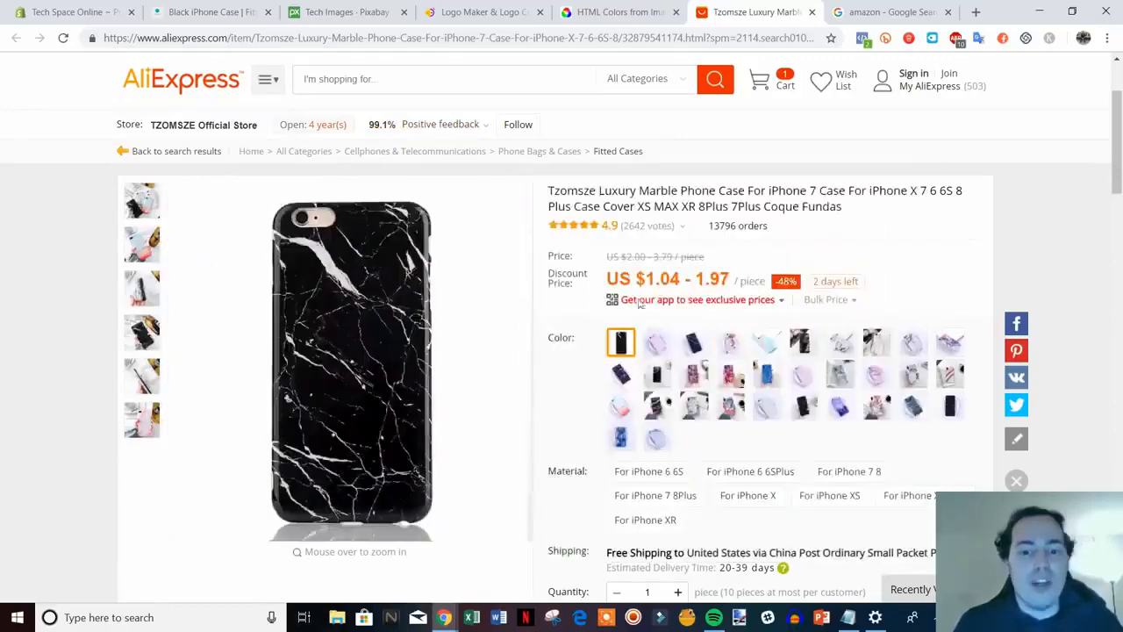
left_click(83, 11)
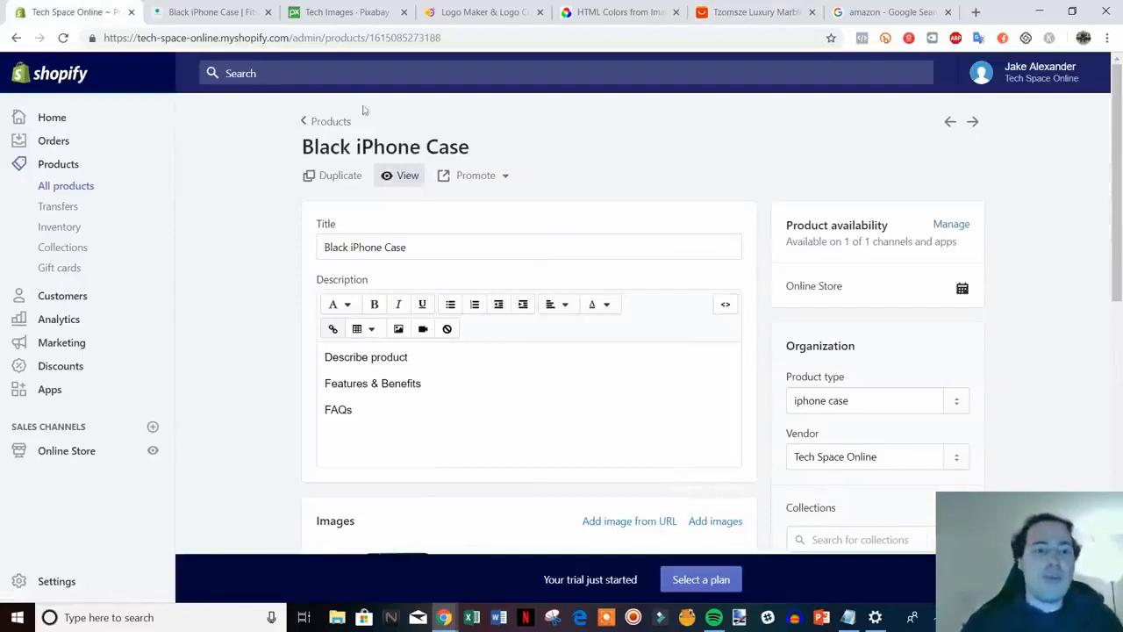
Close the storefront tab and start a new product from the Products list
left_click(268, 11)
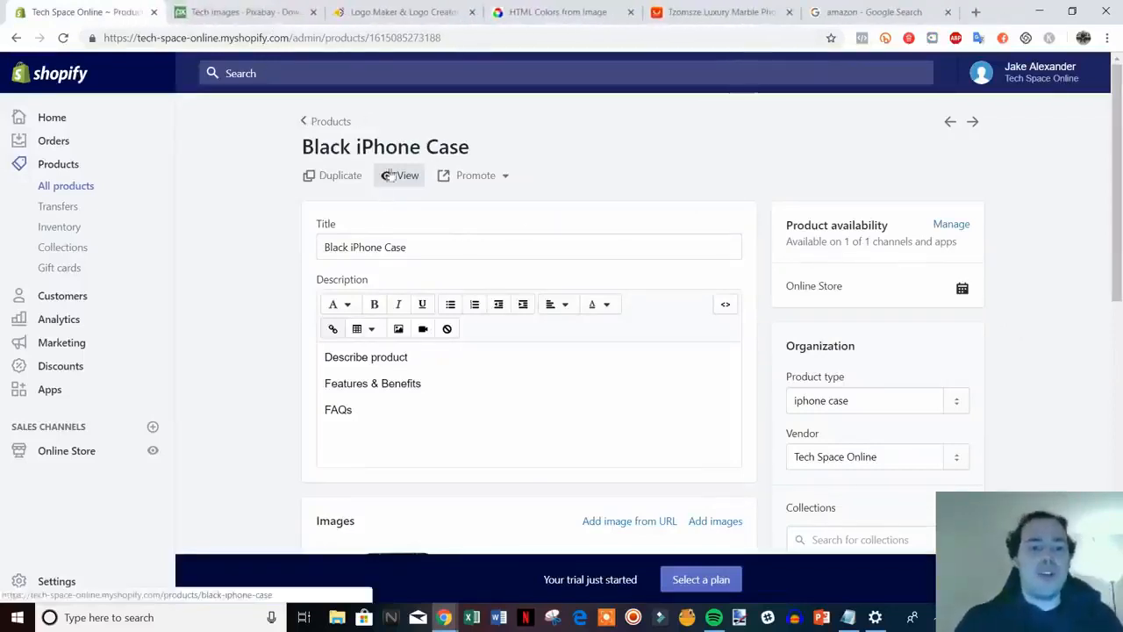
scroll(816, 271, "down", 1)
scroll(829, 272, "down", 1)
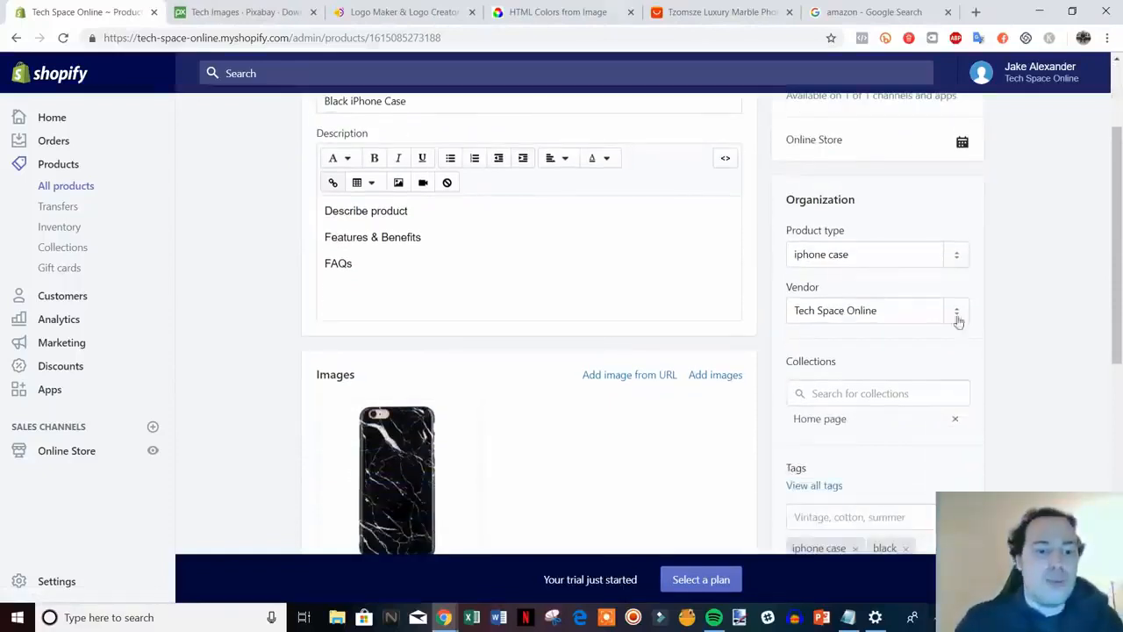
scroll(720, 233, "up", 2)
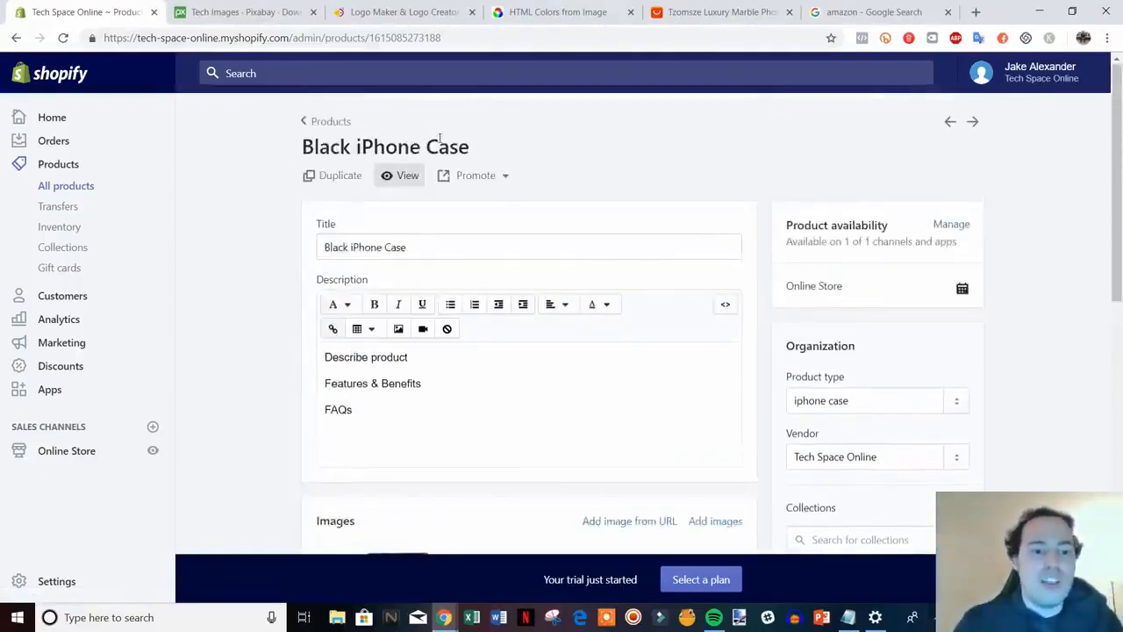
left_click(327, 123)
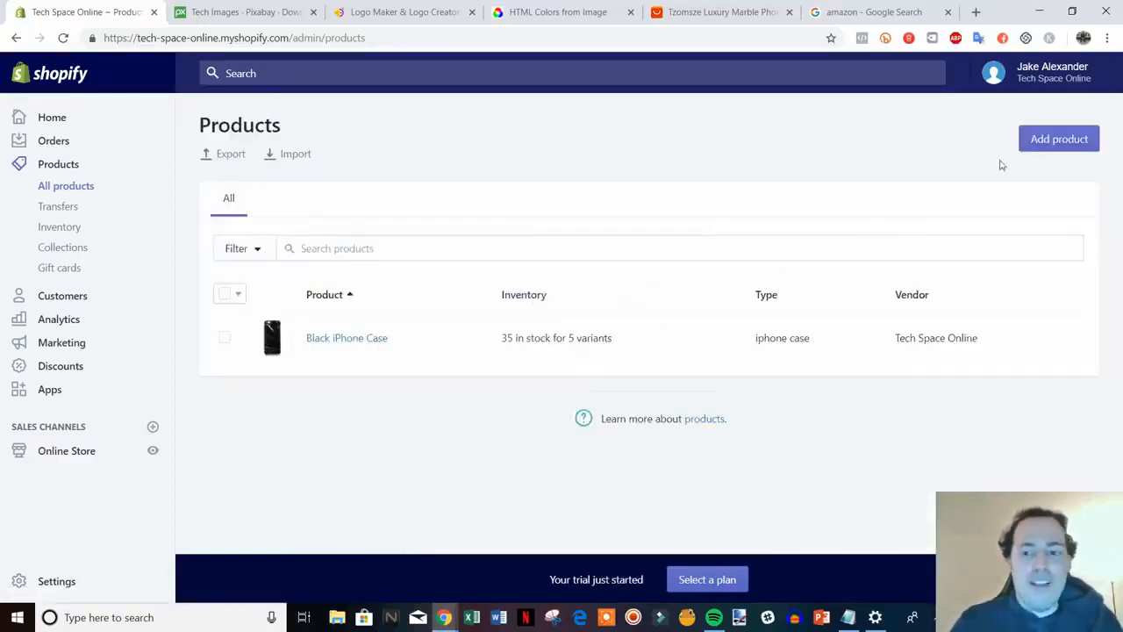
left_click(1055, 140)
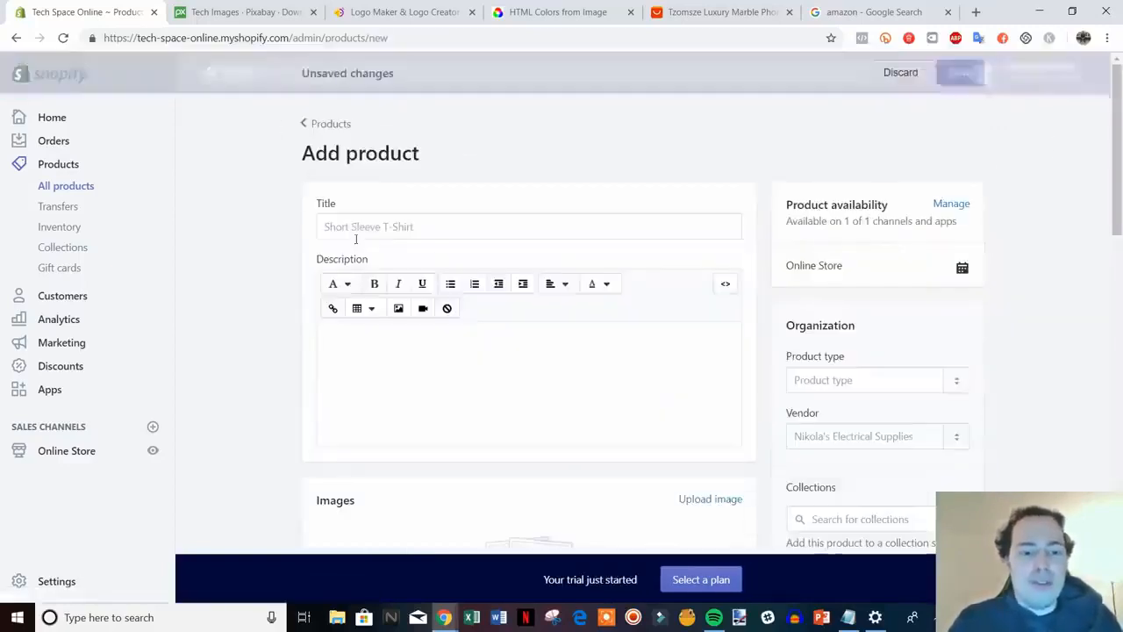
Title the new product Pink iPhone Case and enter placeholder description text
left_click(397, 230)
type("Pink")
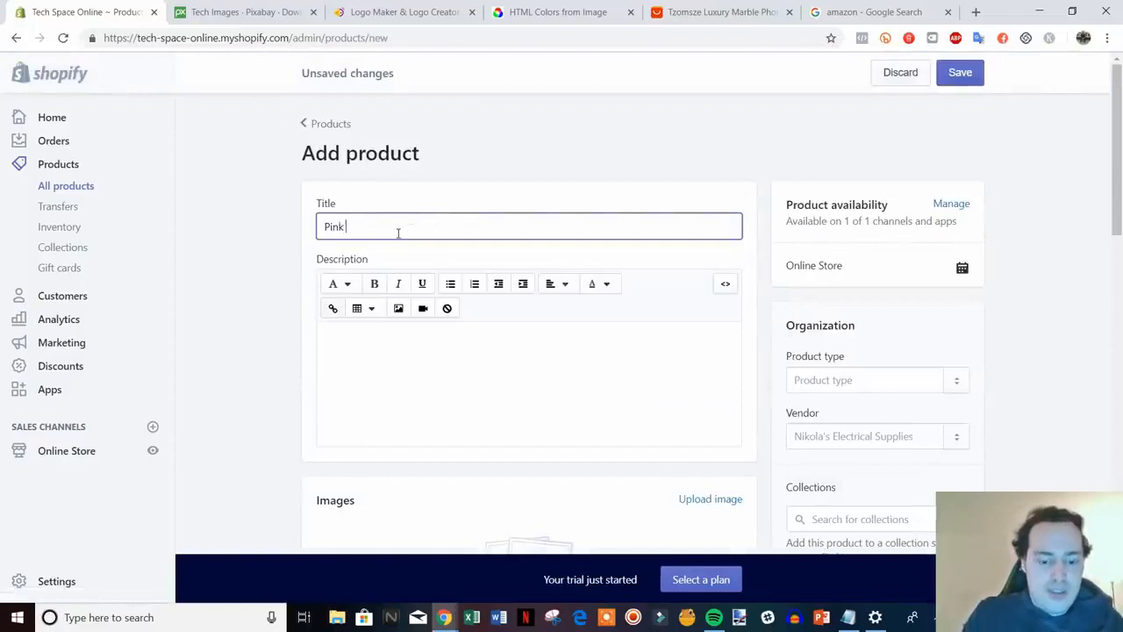
type(" iPhone Case")
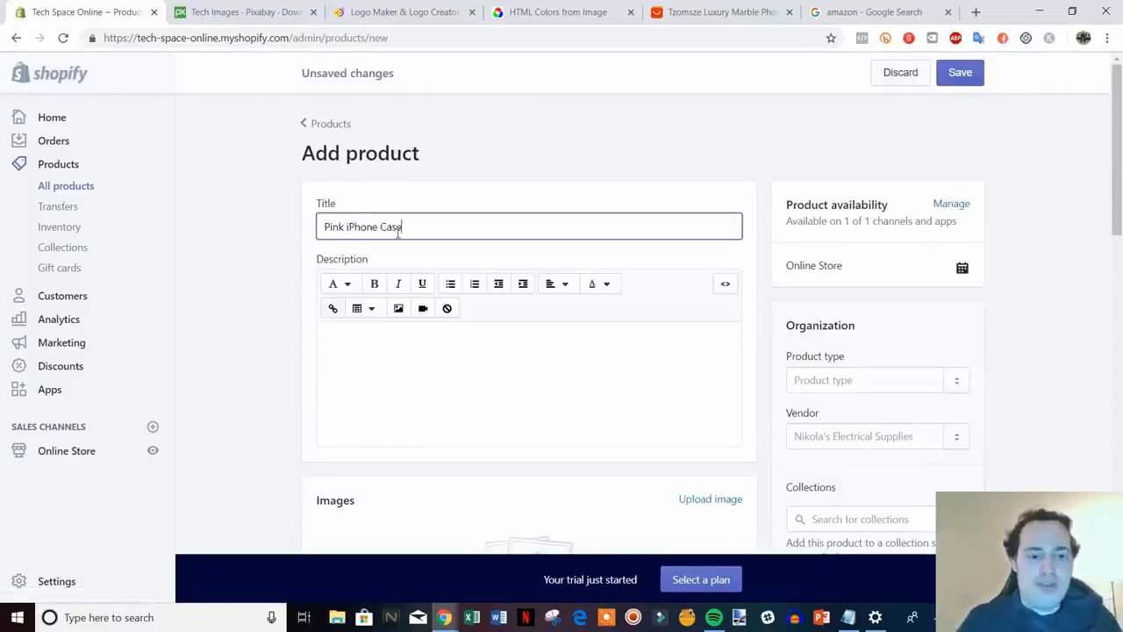
scroll(421, 254, "down", 2)
left_click(458, 243)
type("fhdbkljvgjengjr")
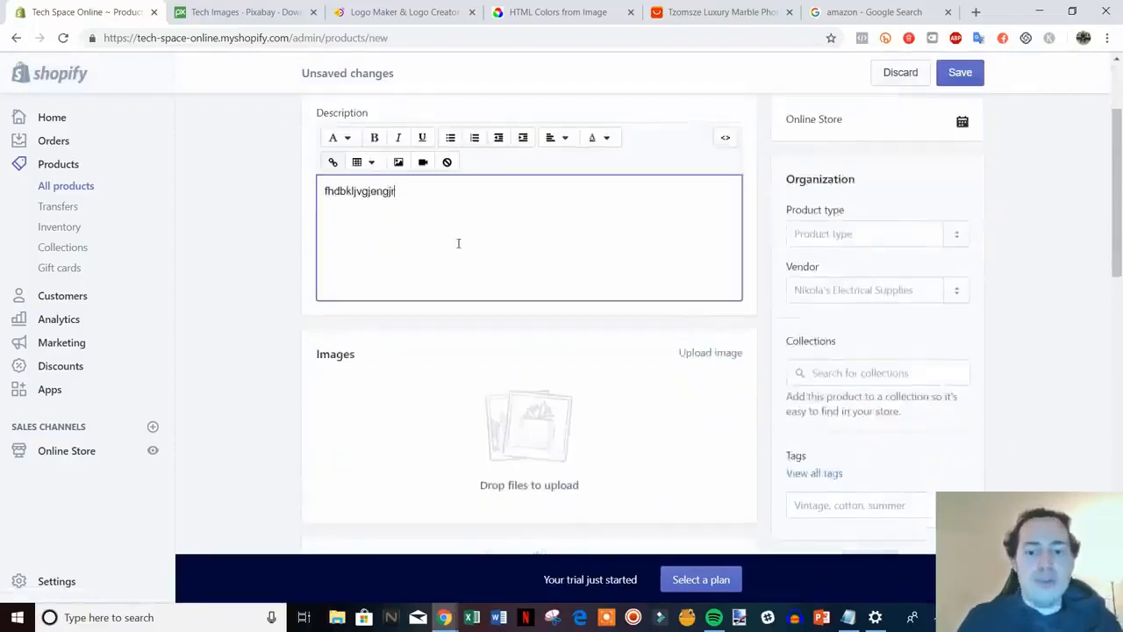
scroll(1117, 426, "down", 1)
Tag the product 'iphone case' and 'pink' and set its product type to iphone case
left_click(899, 443)
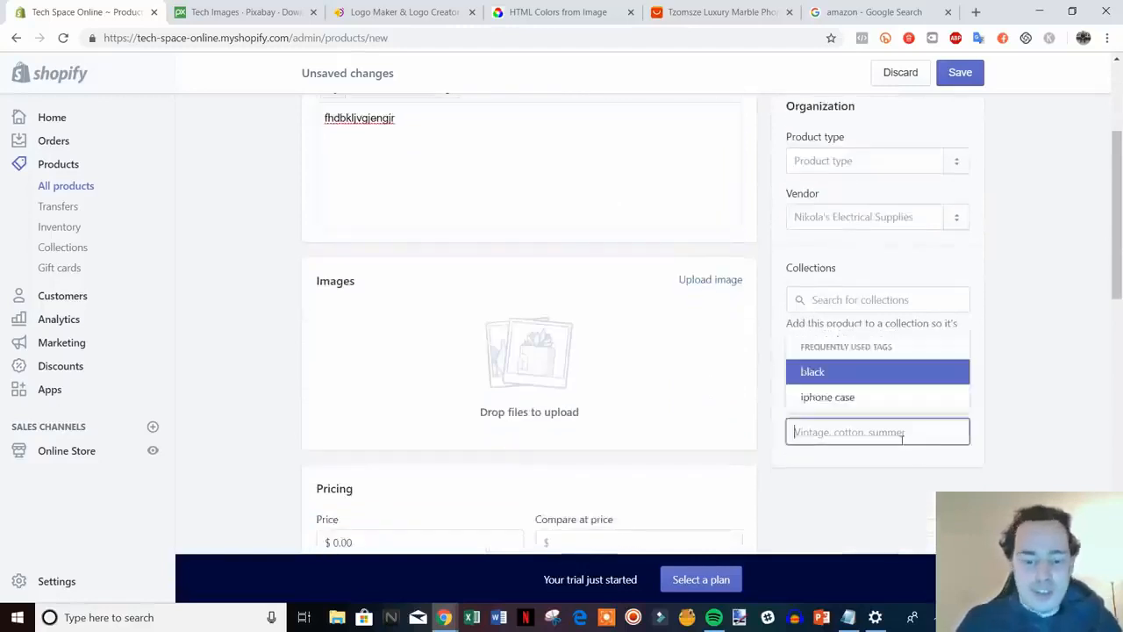
left_click(845, 398)
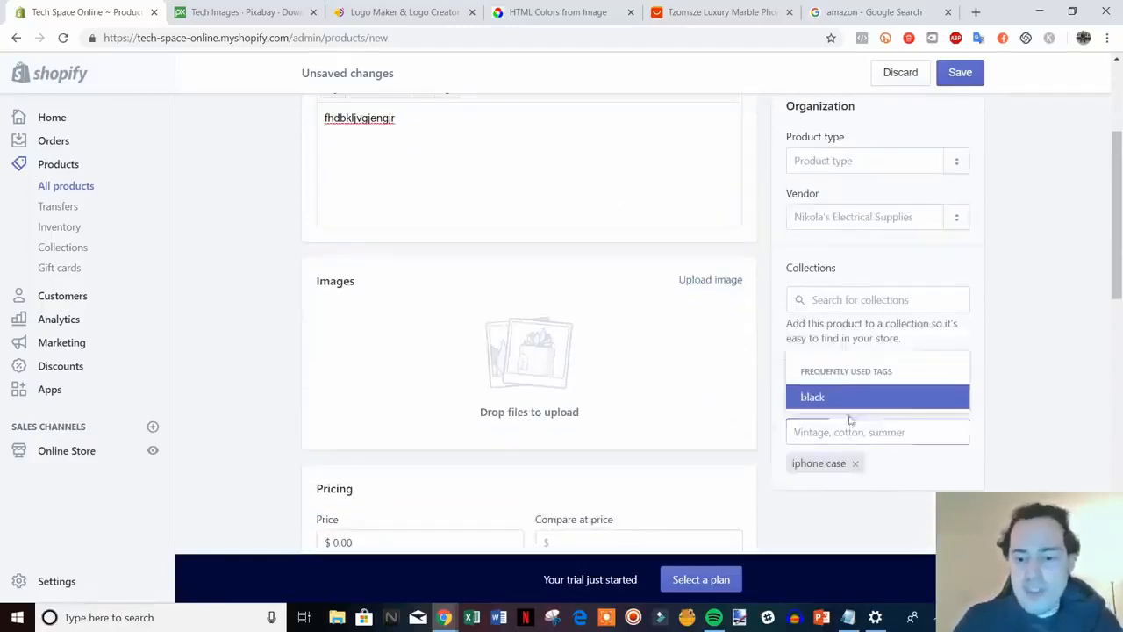
left_click(848, 430)
type("pink")
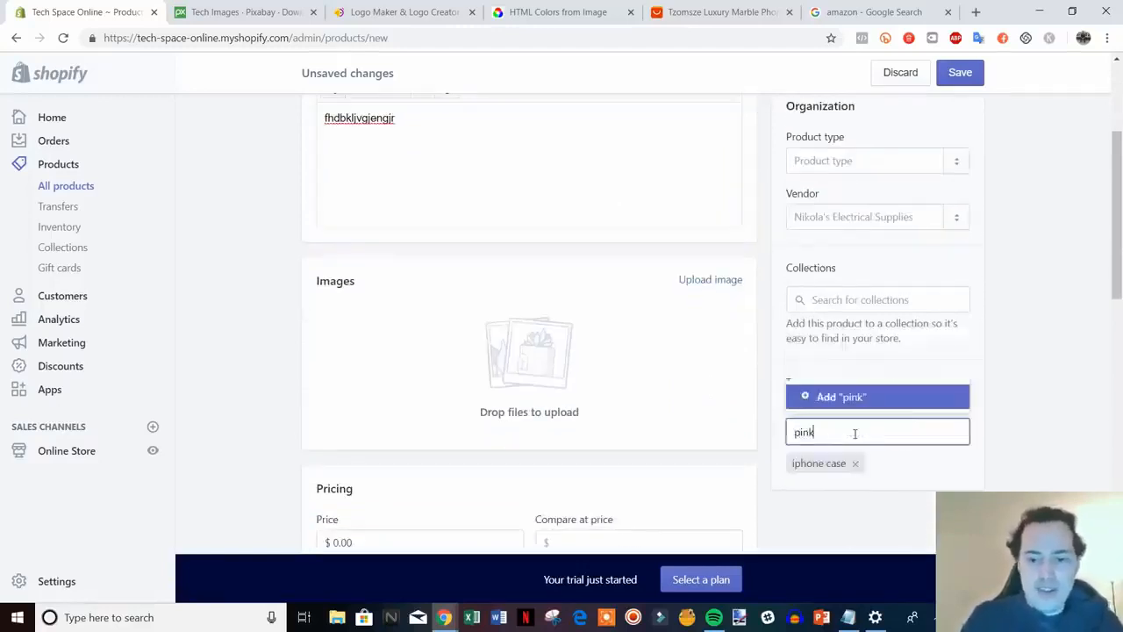
left_click(822, 398)
left_click(852, 160)
type("i")
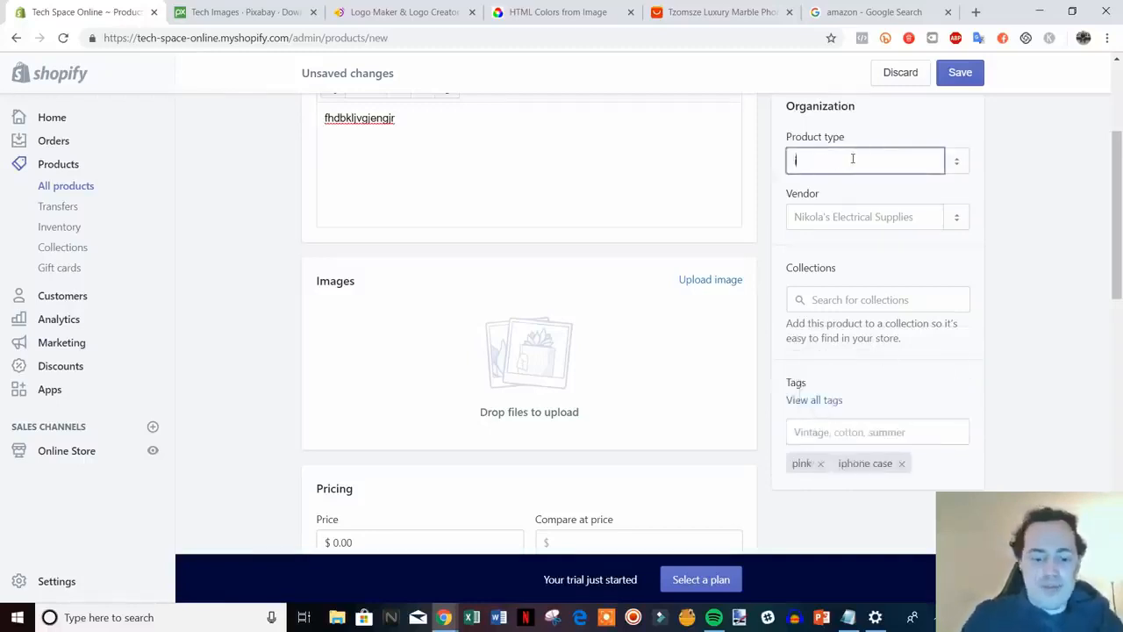
type("phone case")
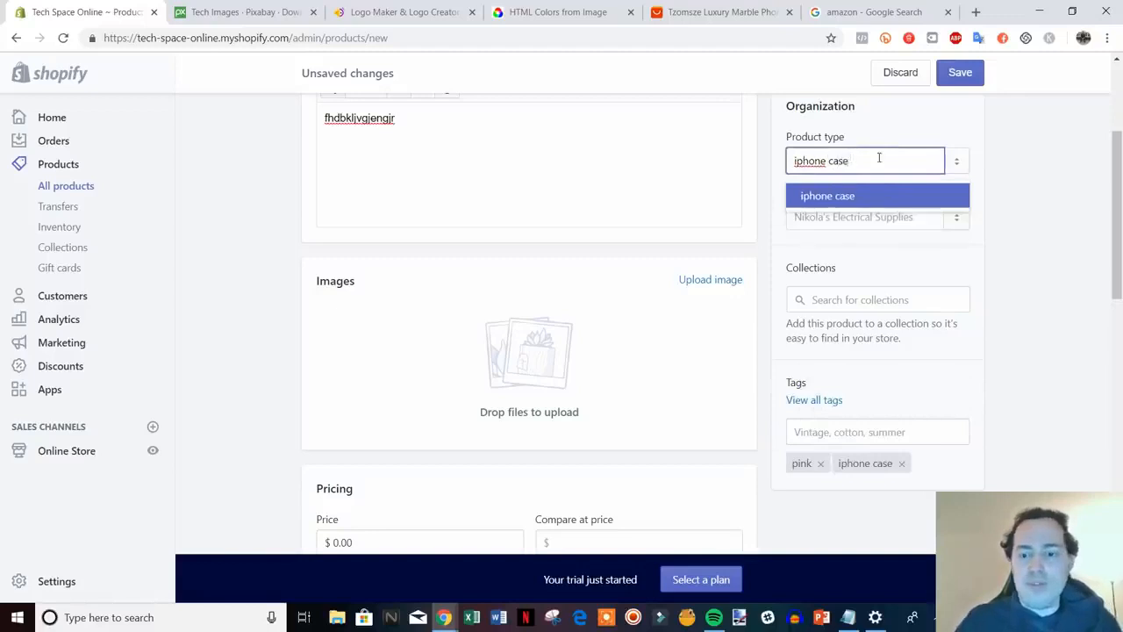
left_click(841, 198)
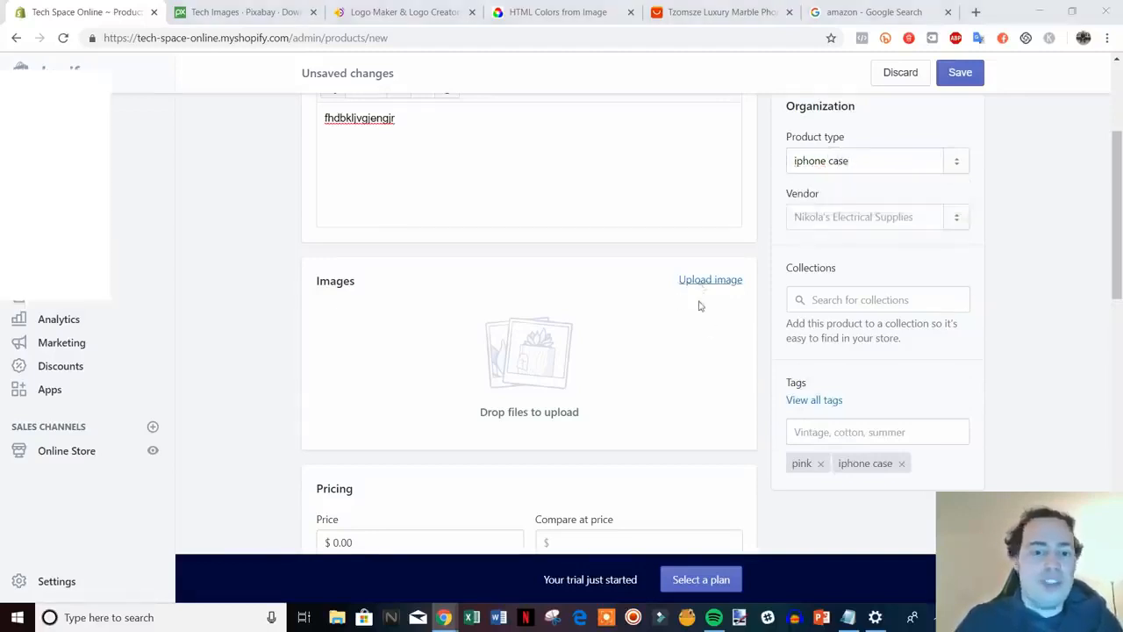
Upload the pink phone case photo and set the price to $14.99
left_click(693, 283)
double_click(427, 132)
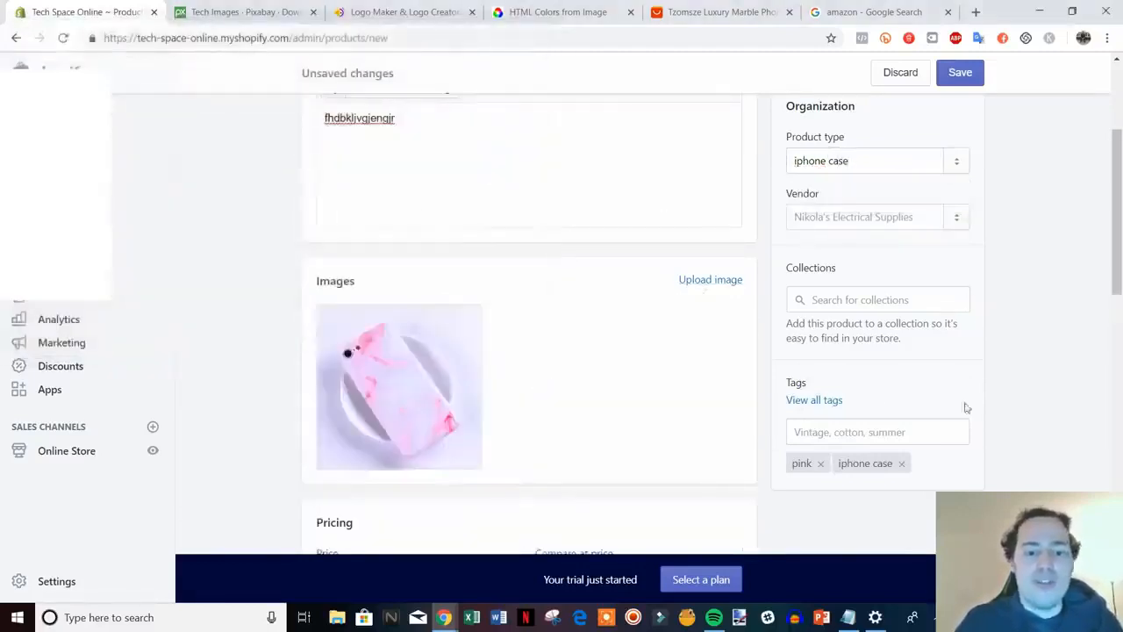
scroll(966, 407, "down", 3)
left_click(347, 284)
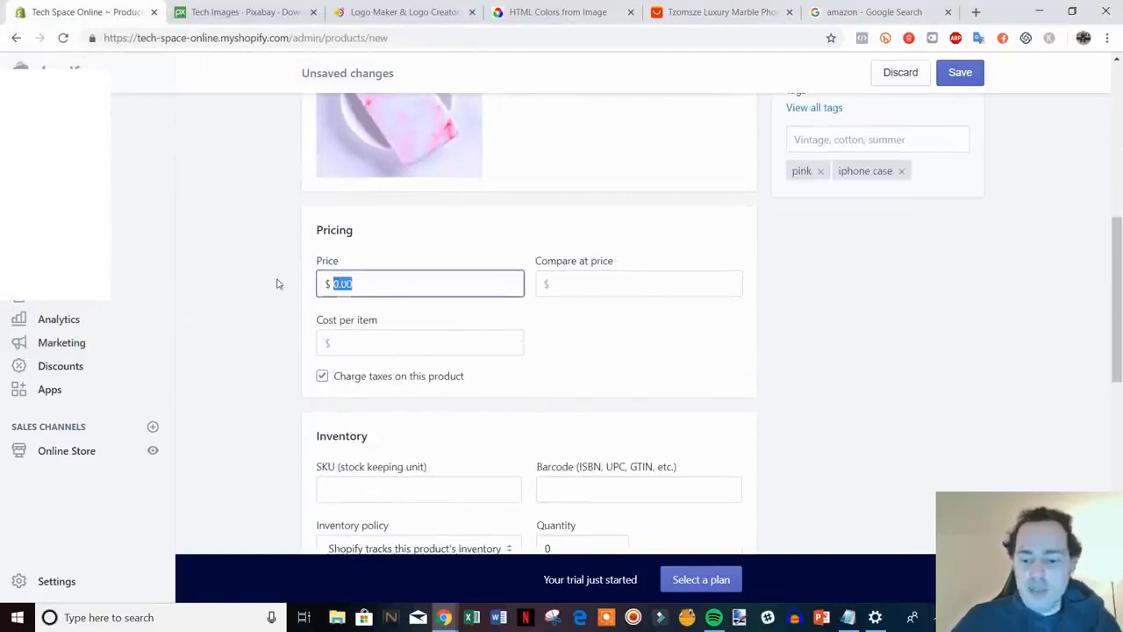
type("14.99")
key("Tab")
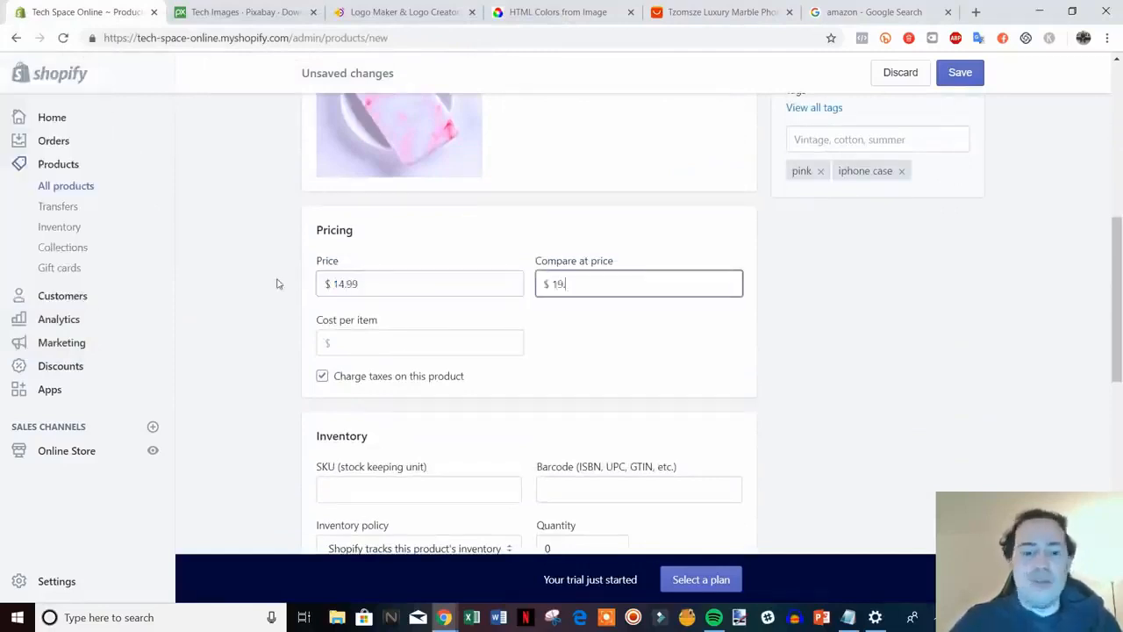
Set the stock quantity to 7 and the shipping weight to 1.0
left_click(898, 412)
scroll(900, 412, "down", 2)
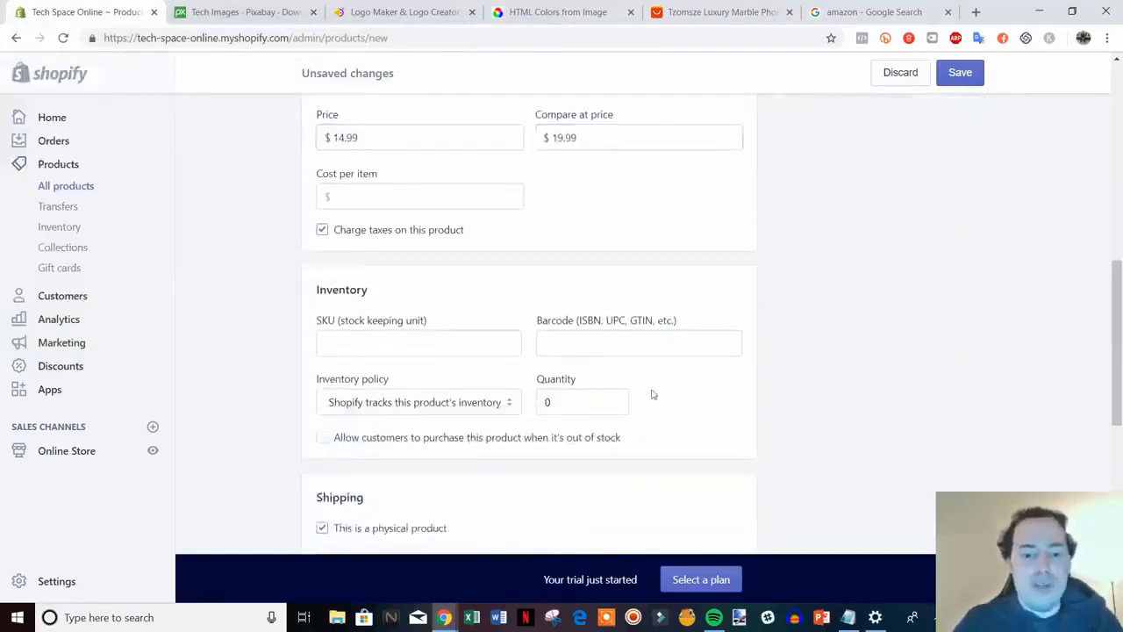
left_click_drag(566, 403, 513, 402)
type("7")
scroll(878, 390, "down", 4)
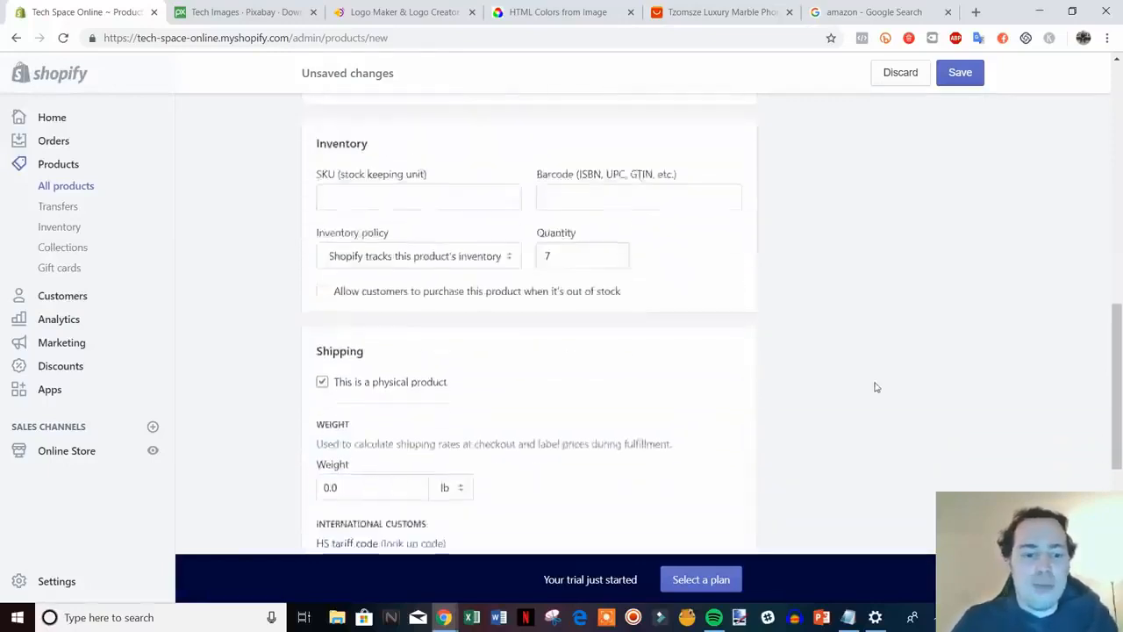
left_click(332, 268)
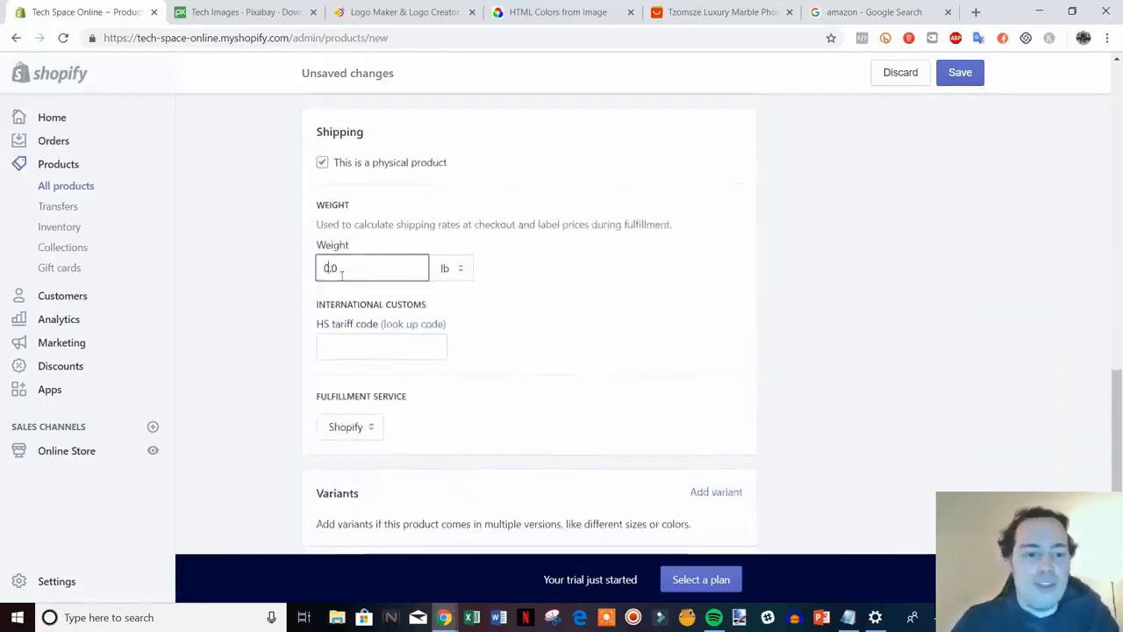
key("BackSpace")
type("1")
left_click(953, 303)
scroll(954, 318, "down", 3)
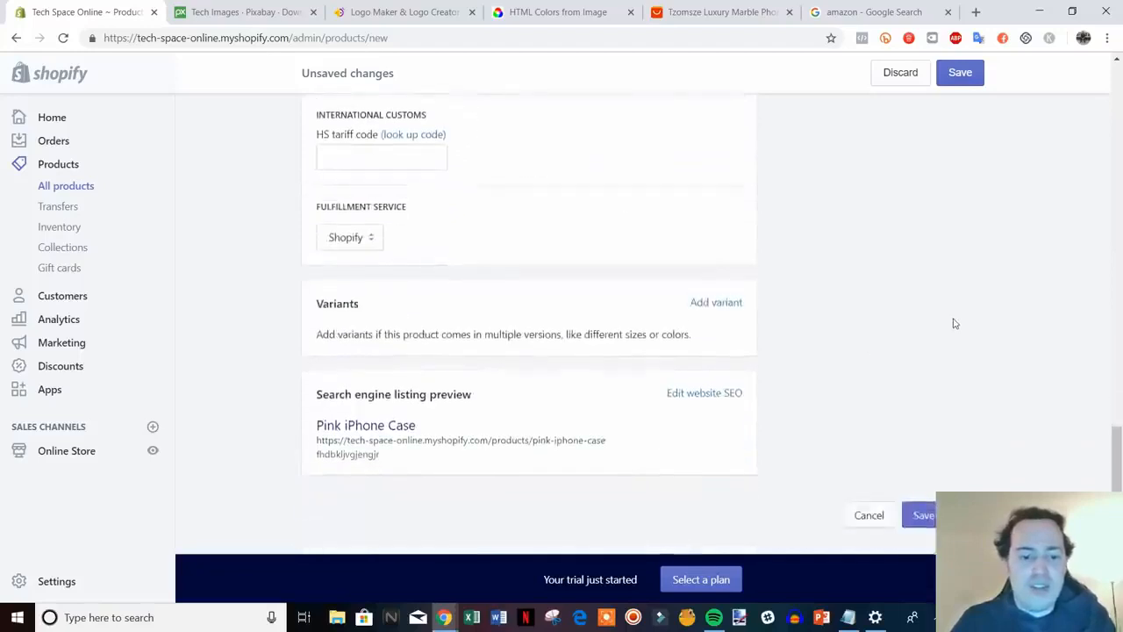
Add variants 7, 8 and X with 7 in stock each, save, and return to Products
left_click(727, 304)
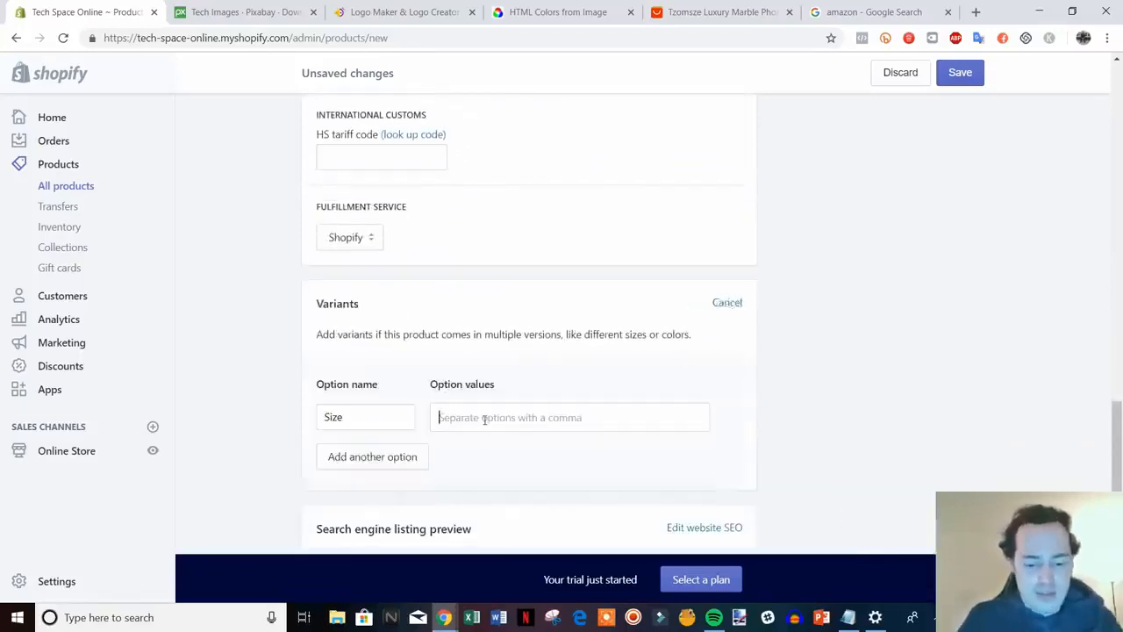
type("7,8,")
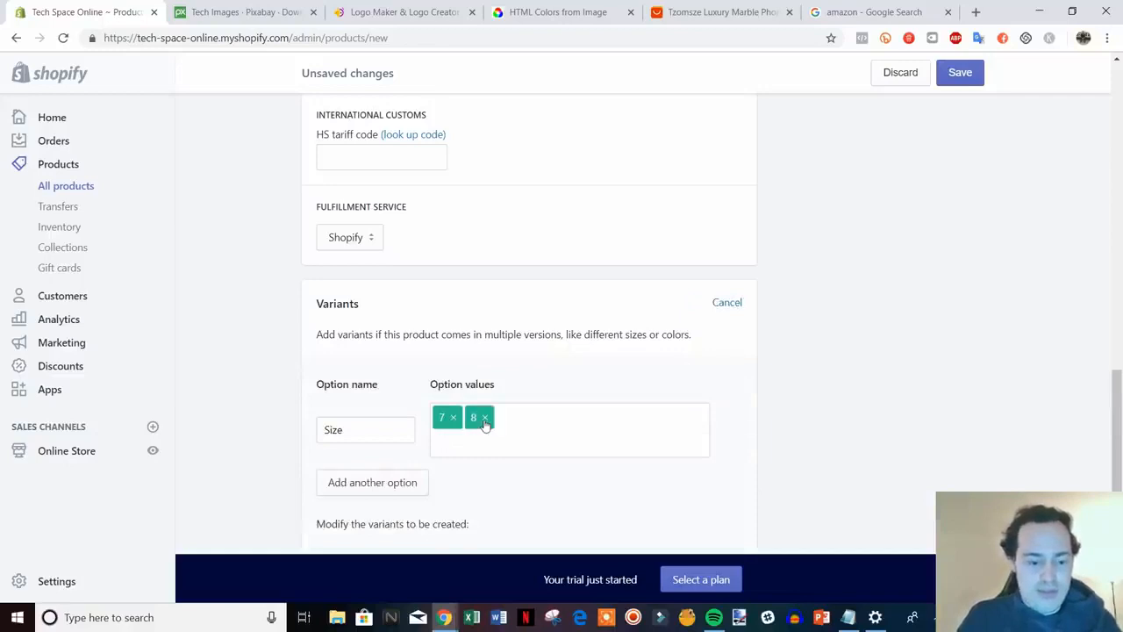
type("X,")
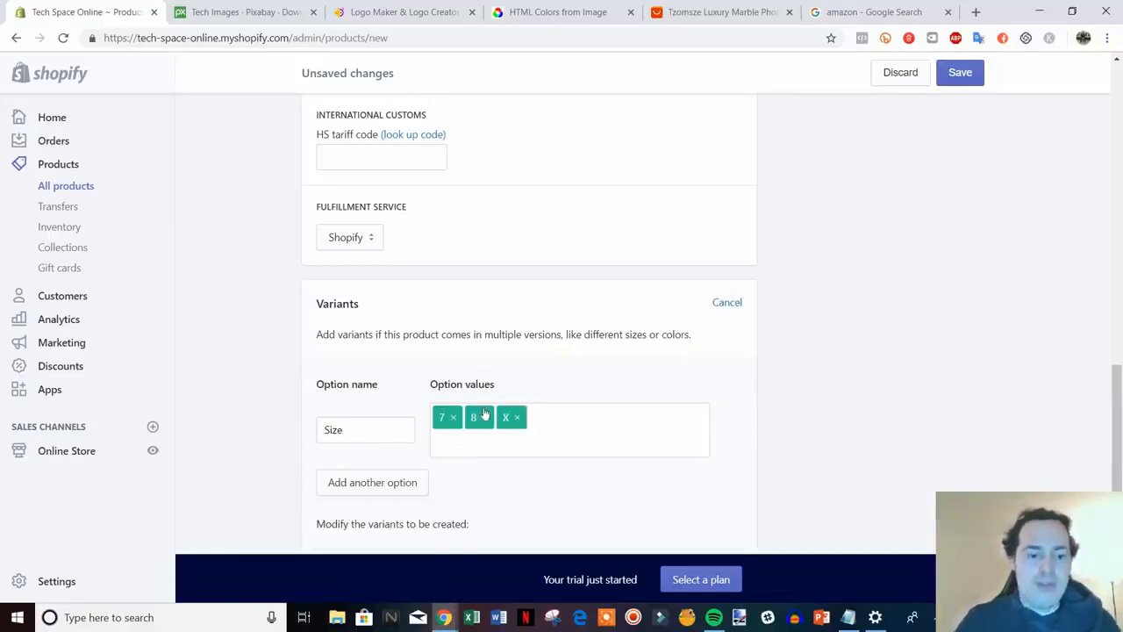
scroll(554, 422, "down", 3)
left_click(732, 406)
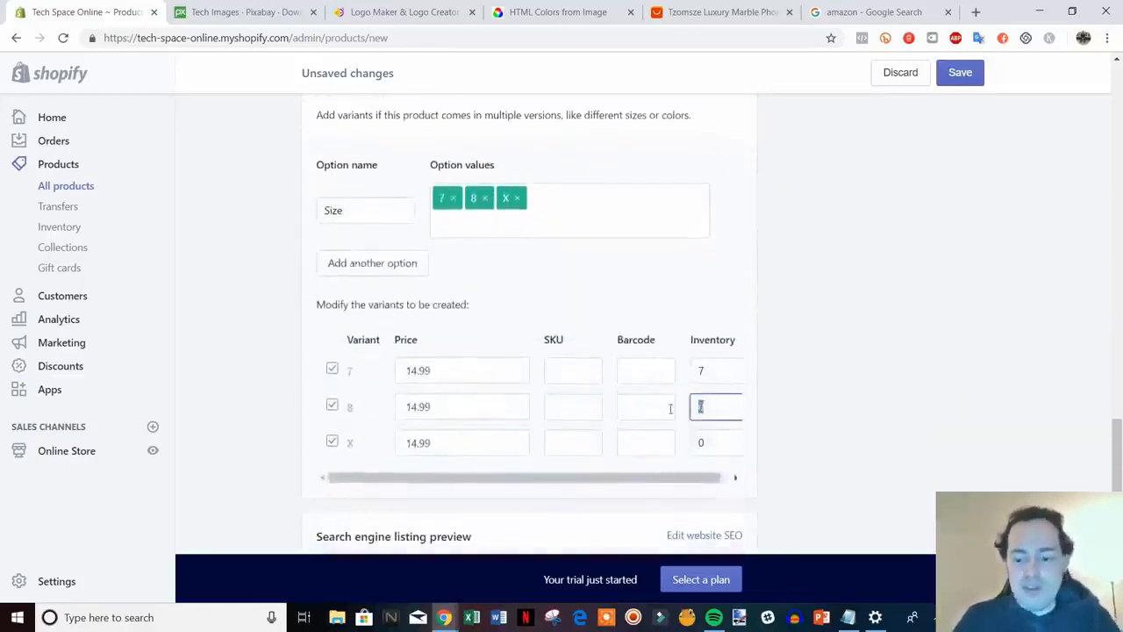
type("7")
left_click(702, 444)
type("7")
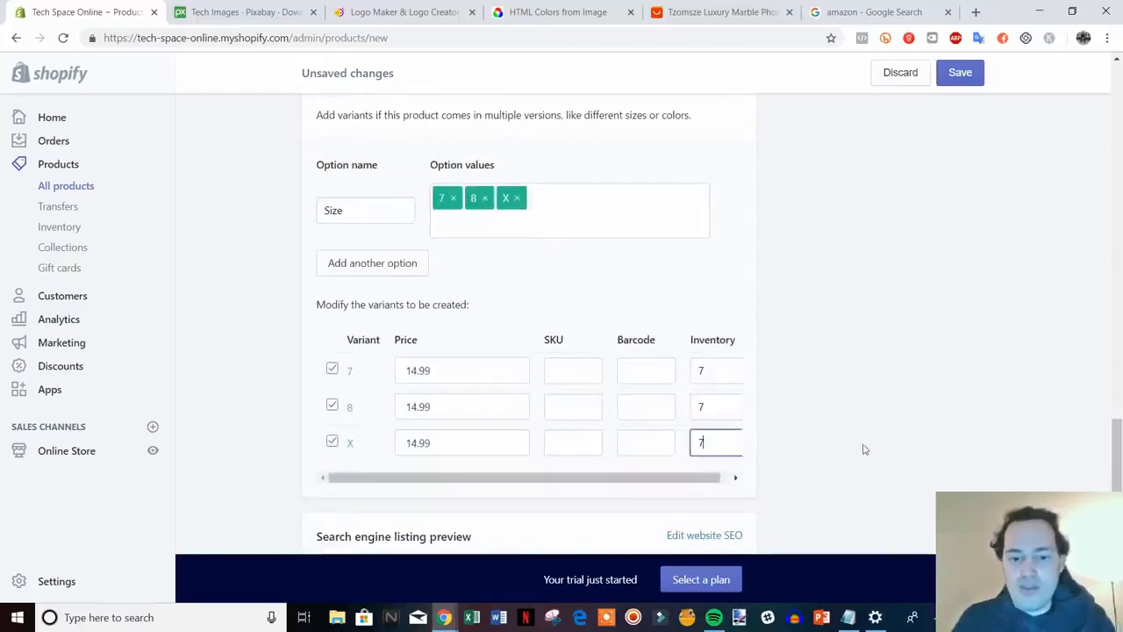
scroll(863, 447, "down", 2)
left_click(922, 514)
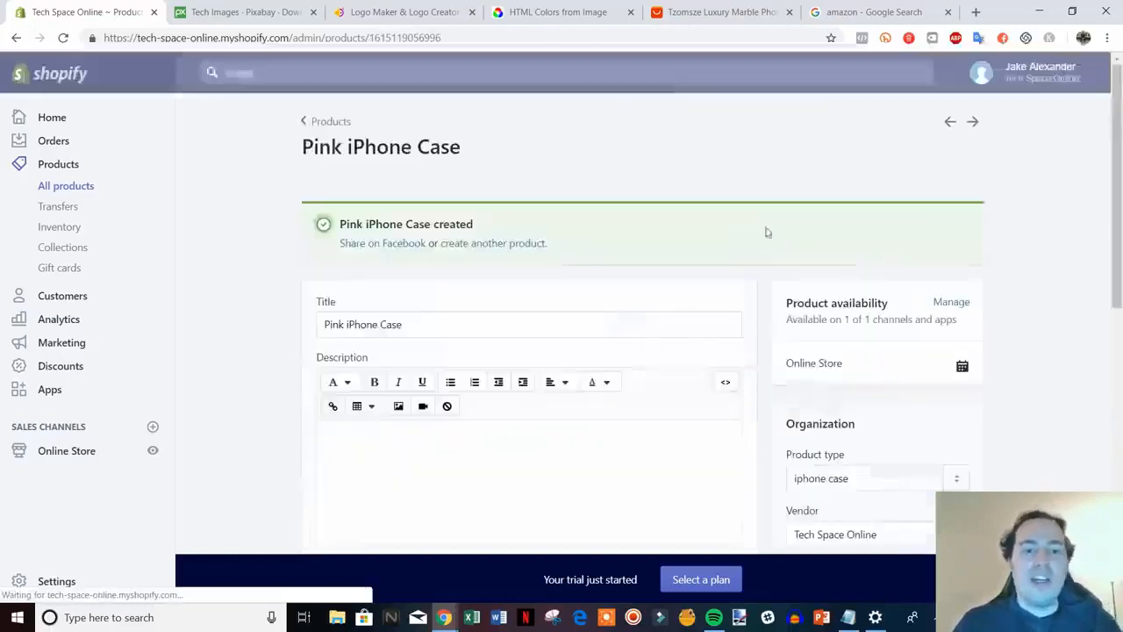
left_click(327, 123)
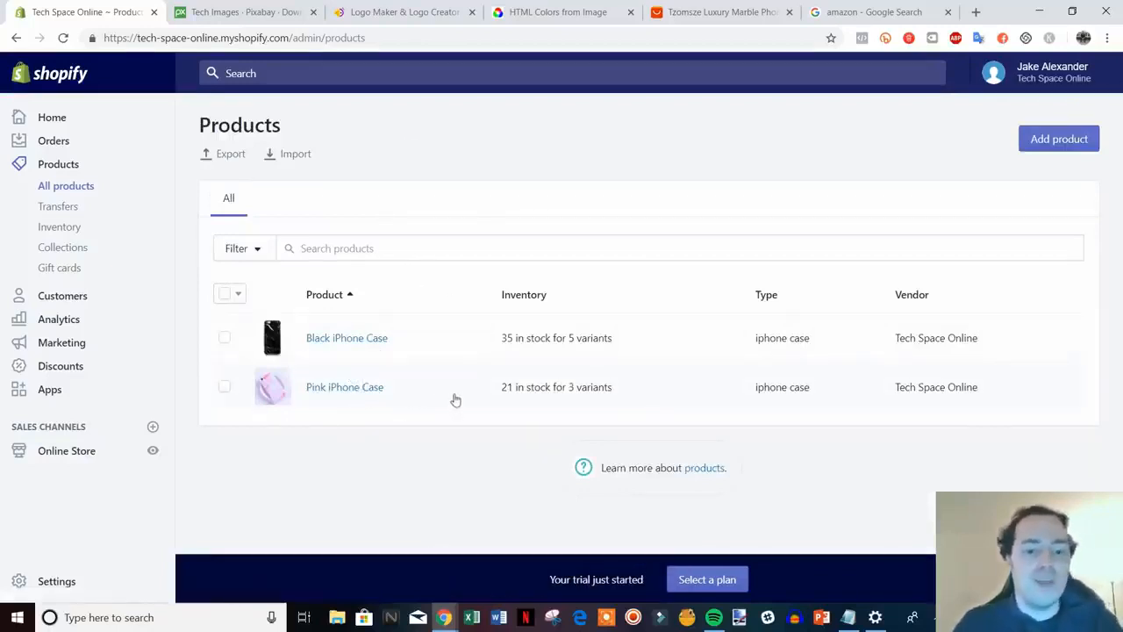
Open the Home page collection and add Pink iPhone Case from the product browser
left_click(83, 250)
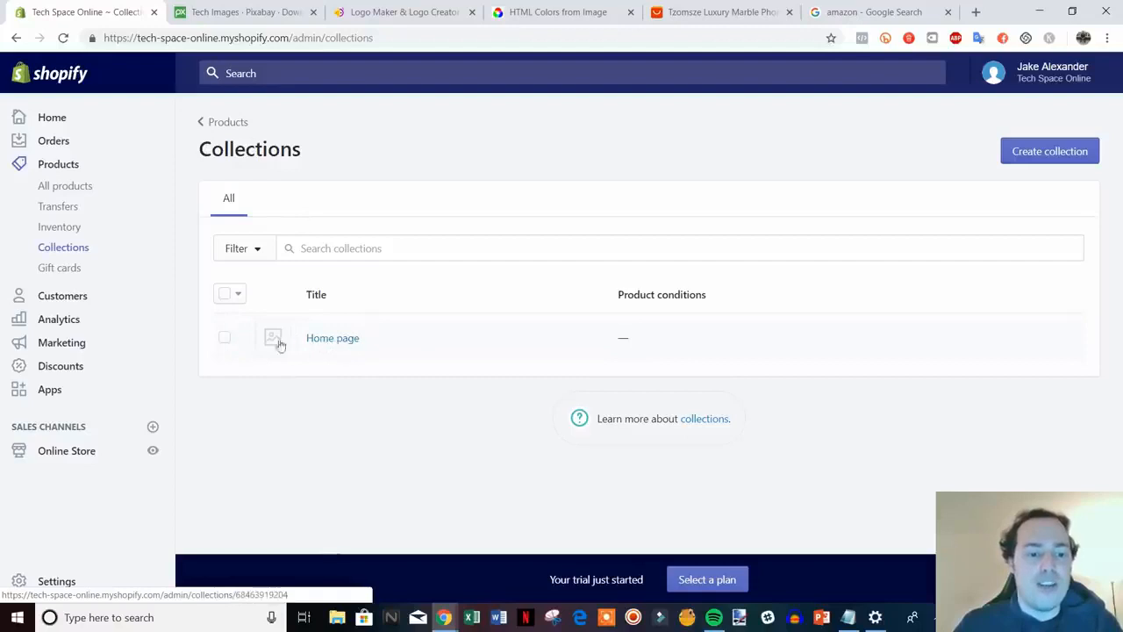
left_click(332, 339)
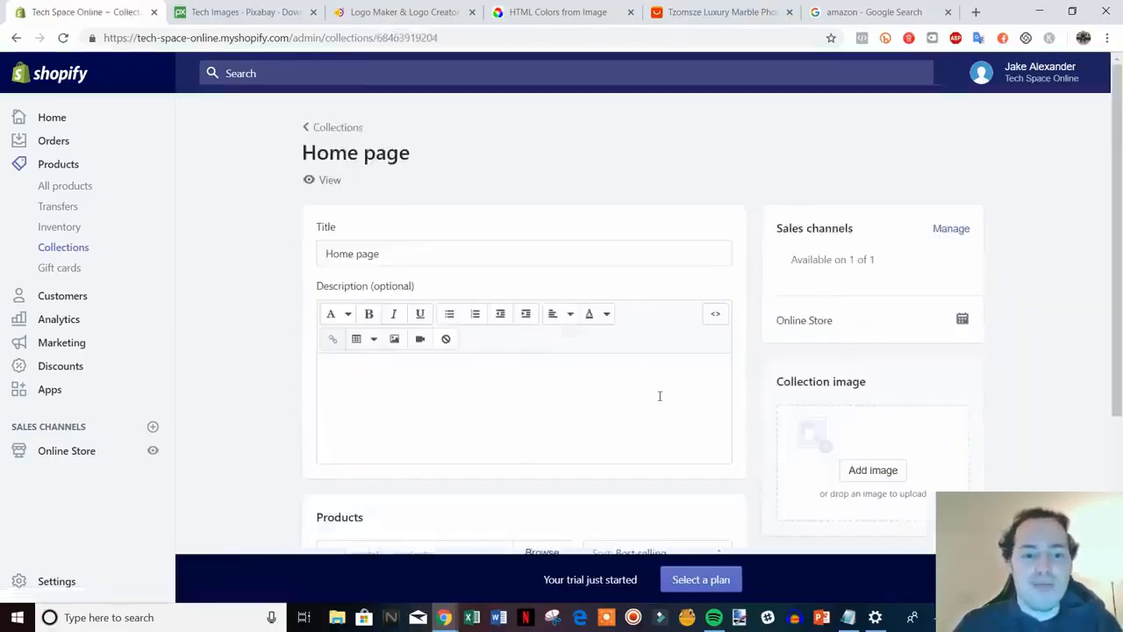
scroll(660, 396, "down", 3)
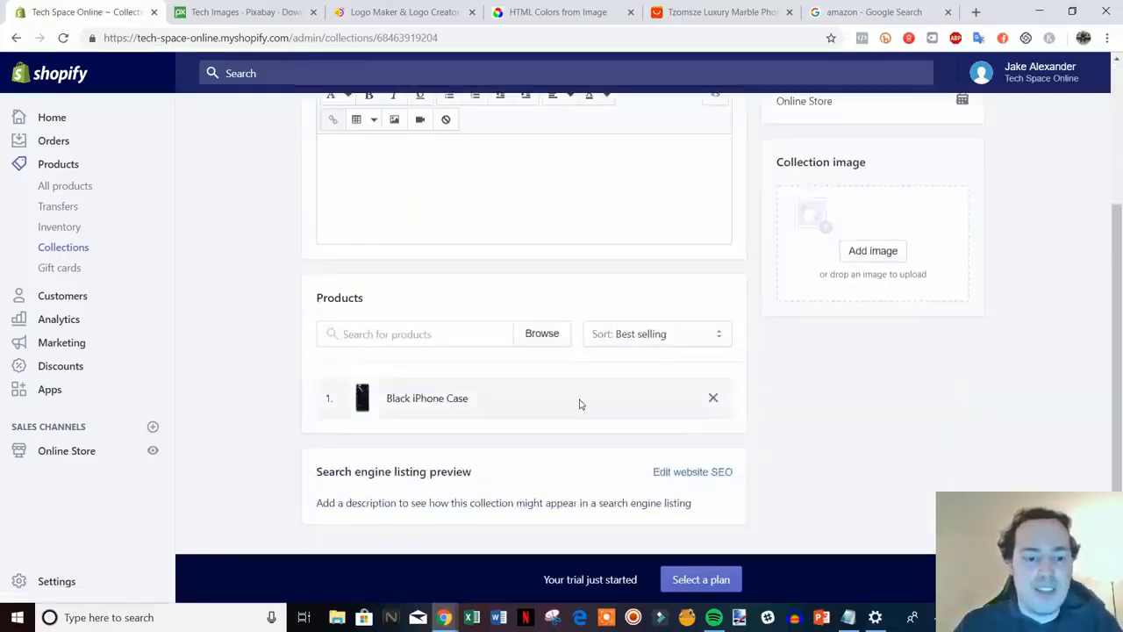
left_click(461, 333)
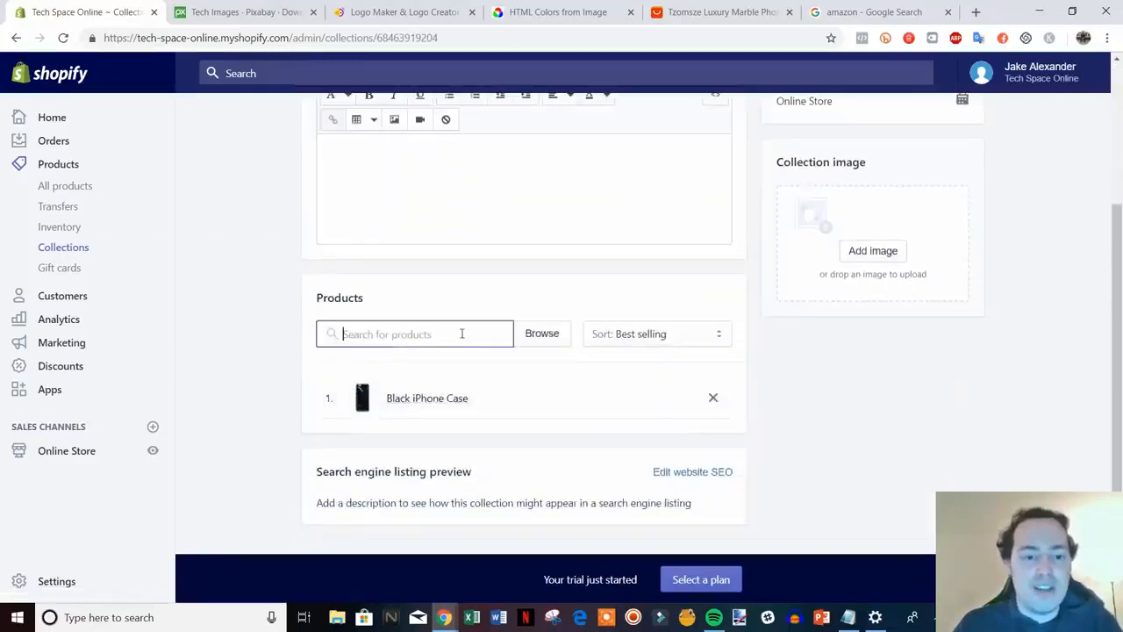
left_click(530, 336)
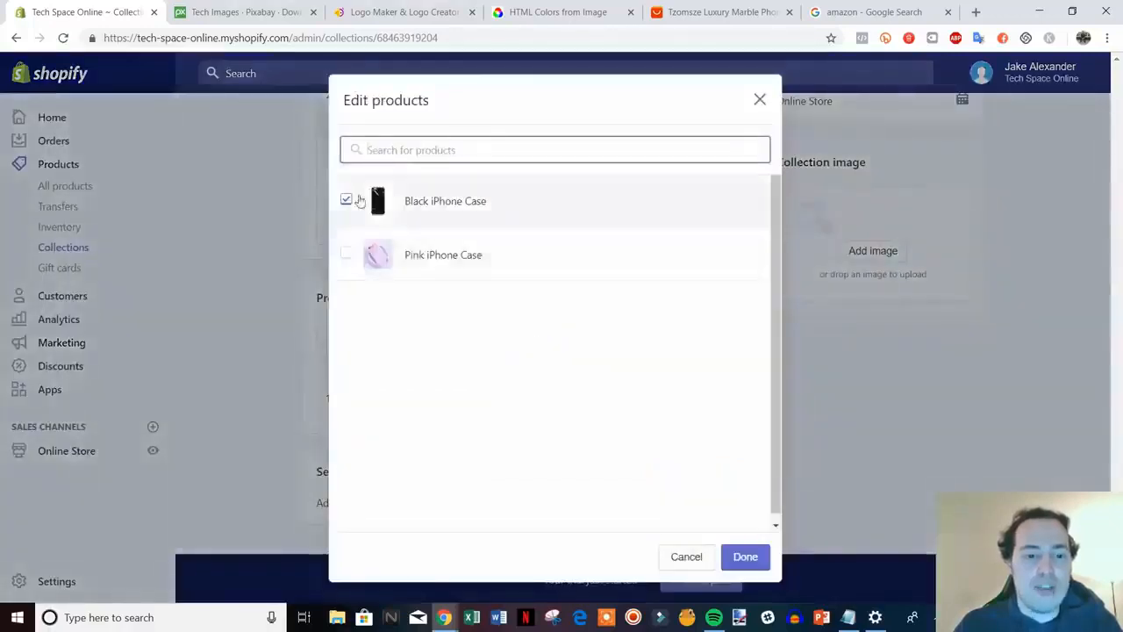
left_click(460, 254)
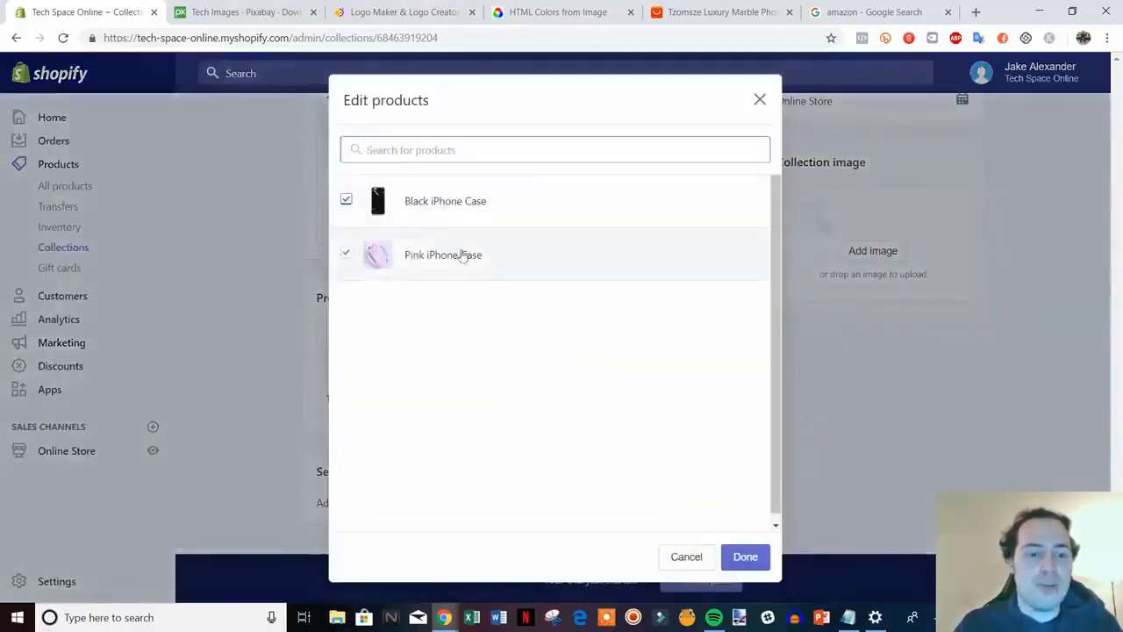
left_click(745, 556)
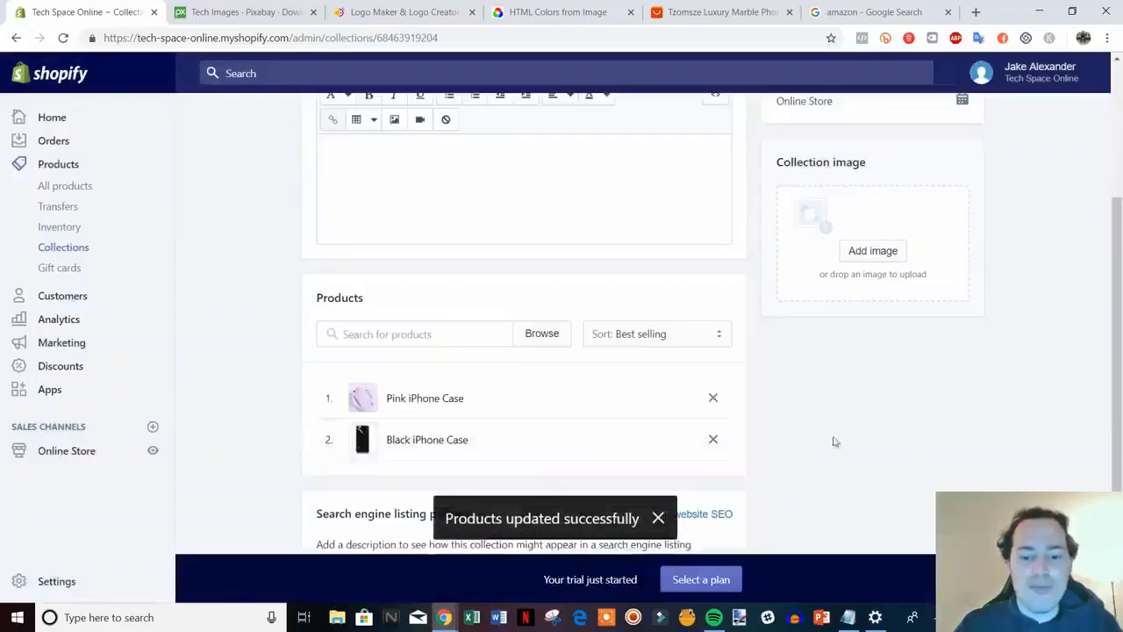
Review the updated Home page collection and go back to the Collections list
scroll(874, 450, "down", 1)
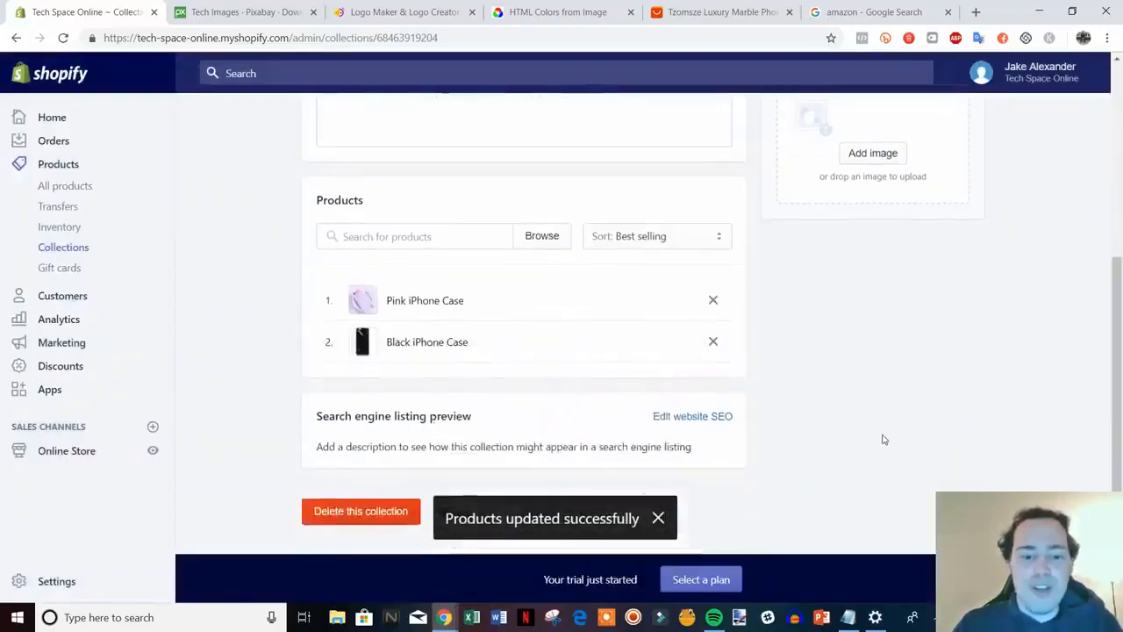
scroll(882, 430, "up", 4)
scroll(603, 306, "down", 2)
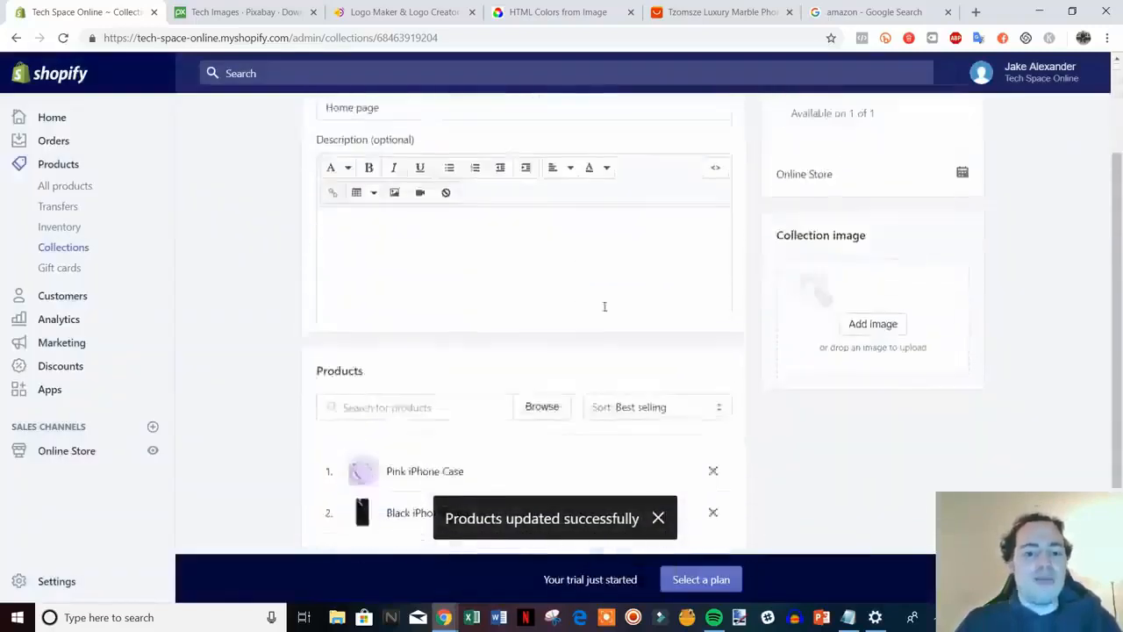
scroll(604, 307, "down", 2)
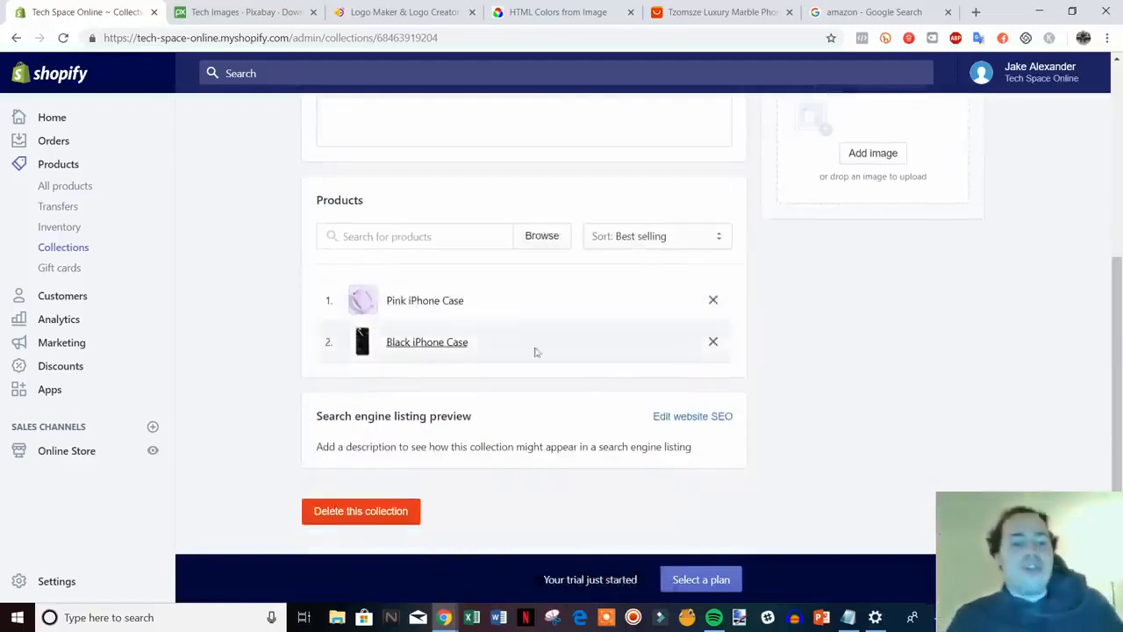
scroll(780, 378, "up", 4)
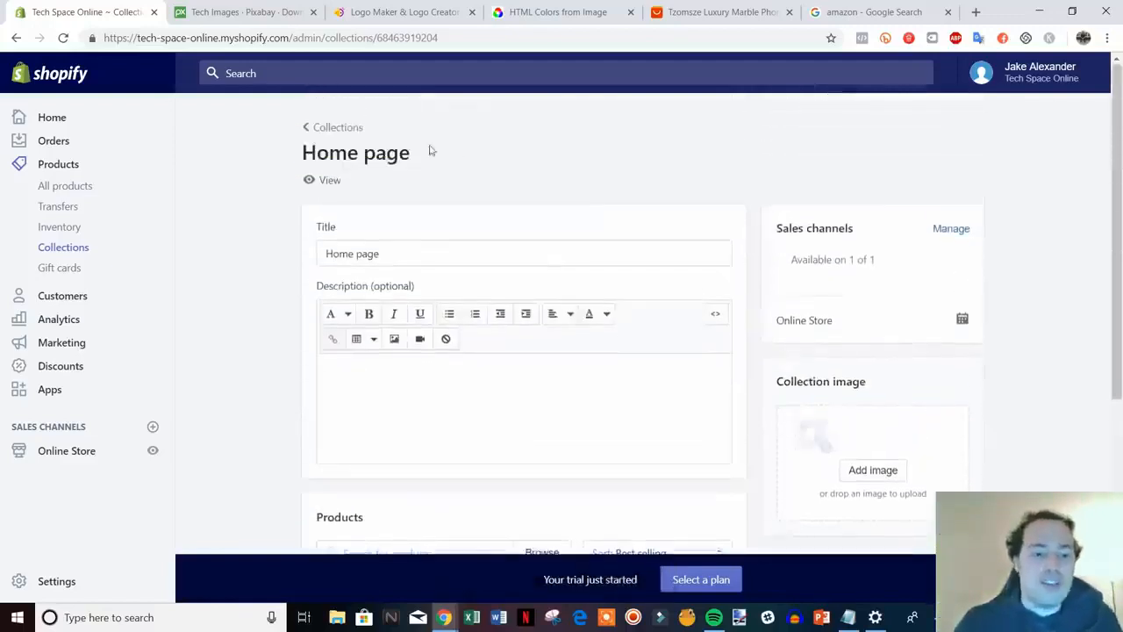
left_click(321, 127)
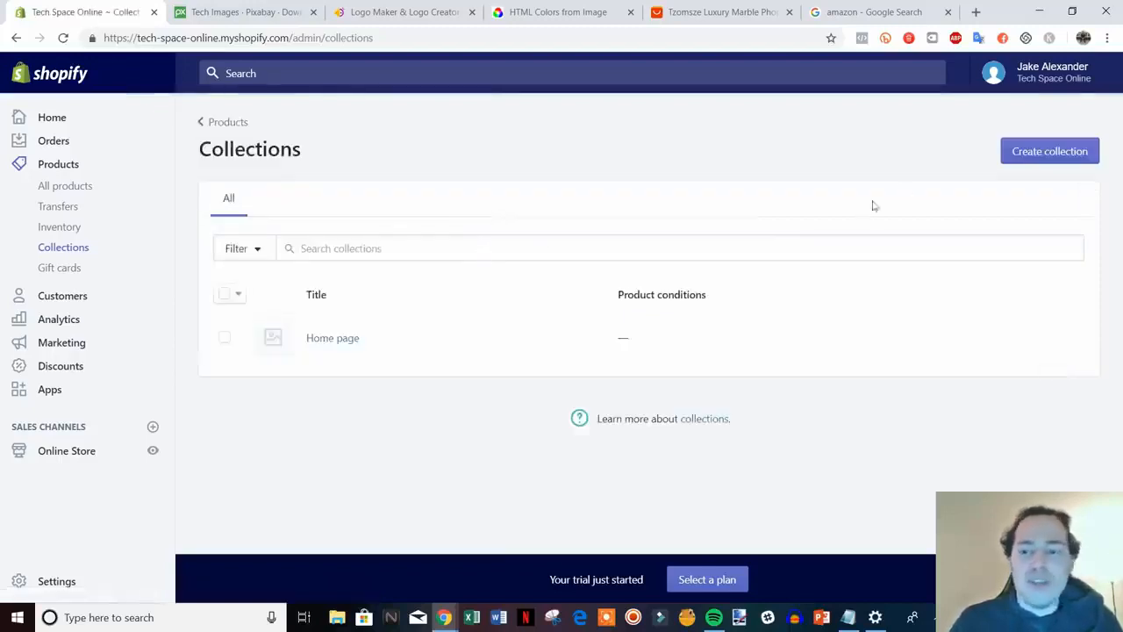
Start a new collection titled 'iPhone Cases'
left_click(1072, 158)
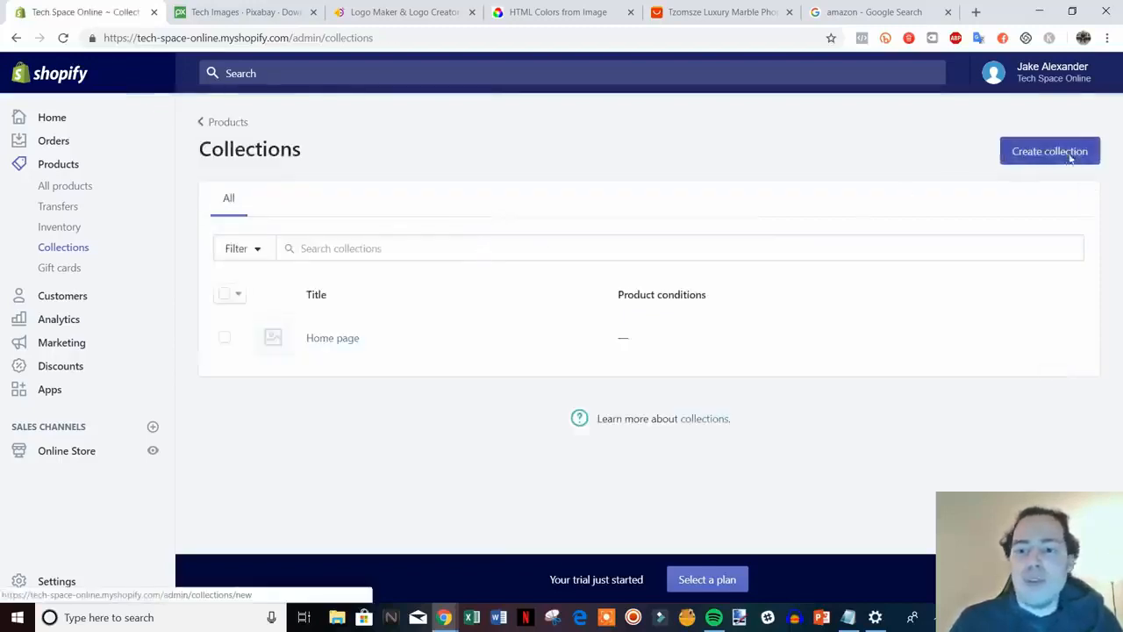
scroll(504, 241, "down", 5)
scroll(789, 394, "up", 5)
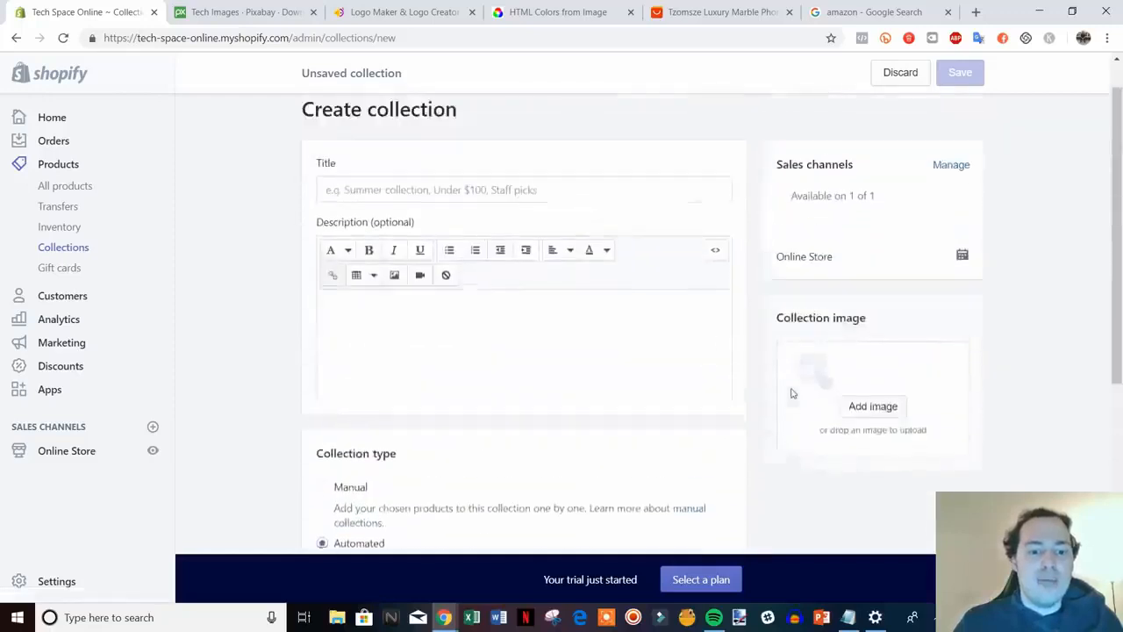
left_click(485, 235)
type("I")
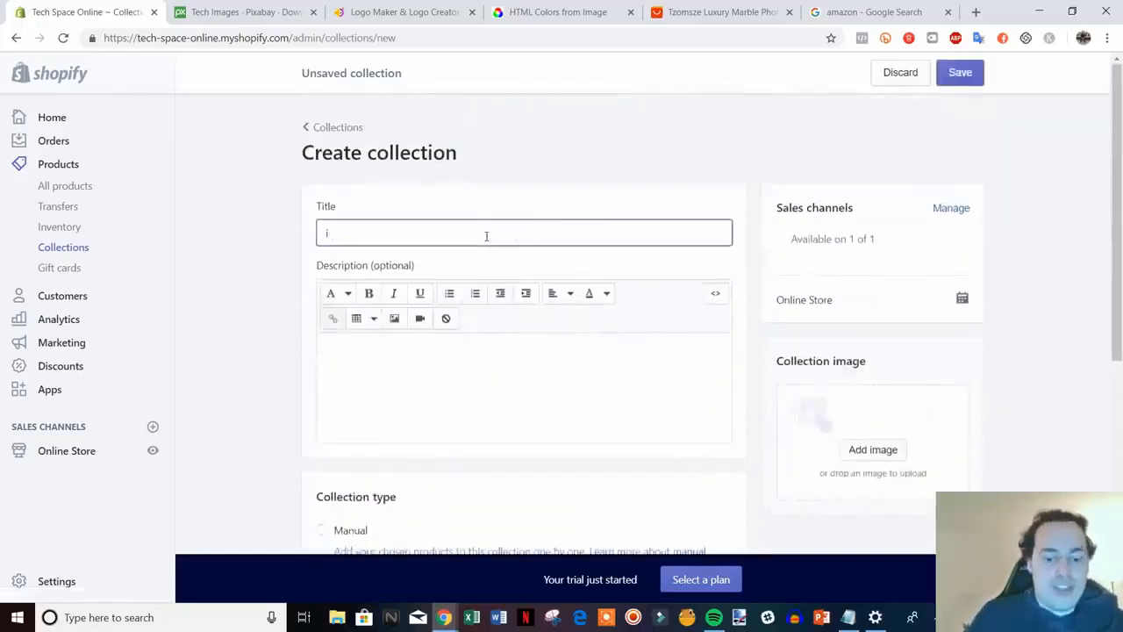
type("pHone Cases")
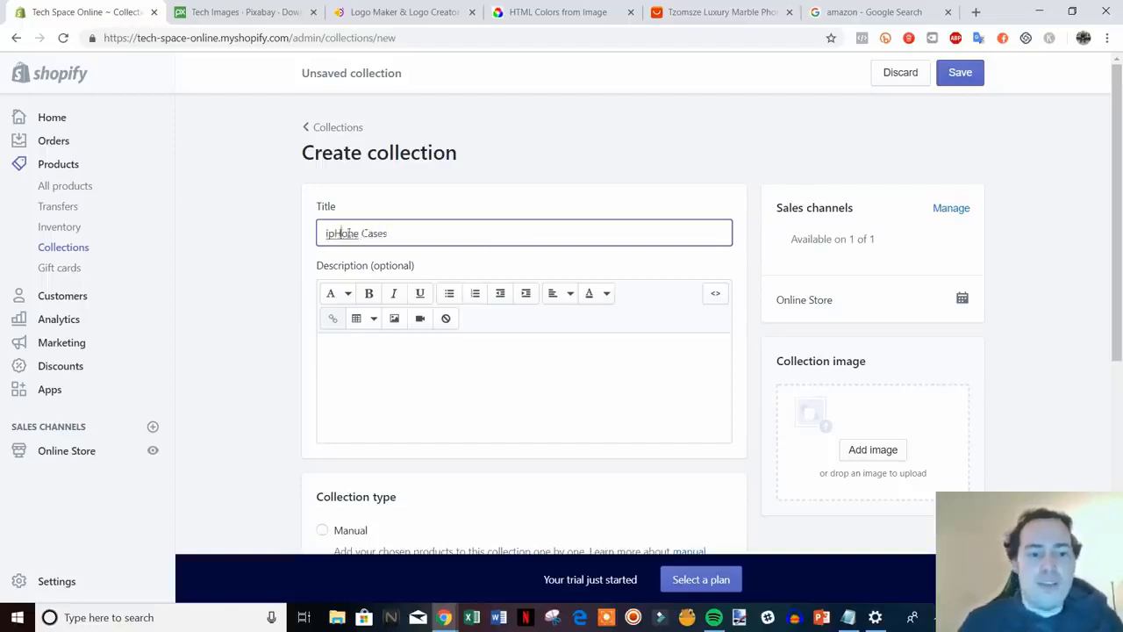
key("BackSpace")
key("BackSpace")
type("p")
key("BackSpace")
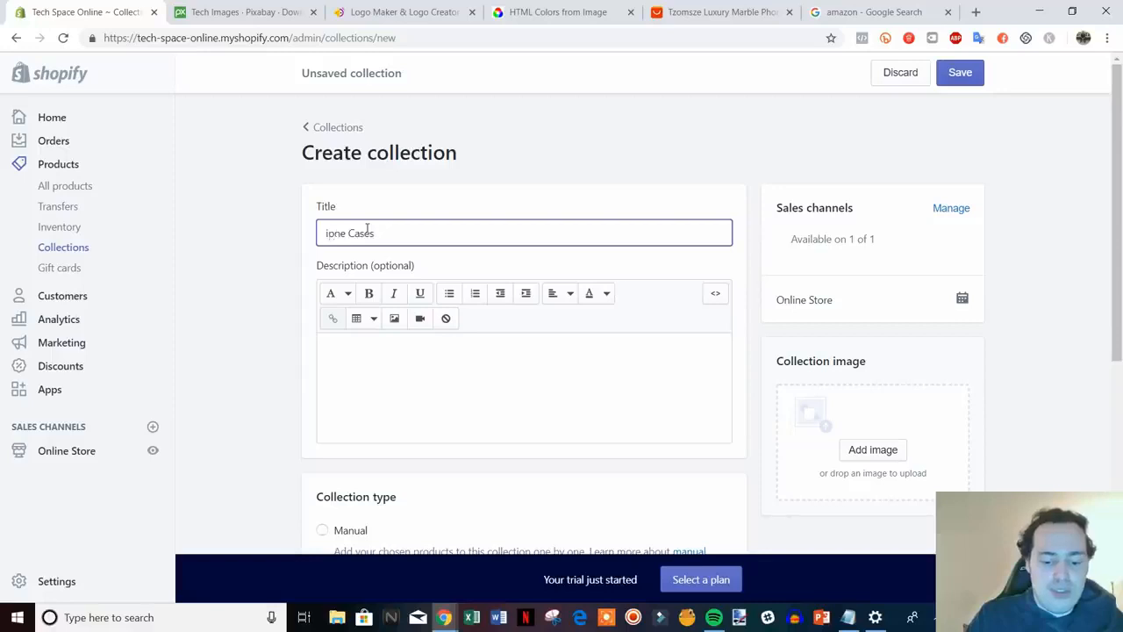
type("Ph")
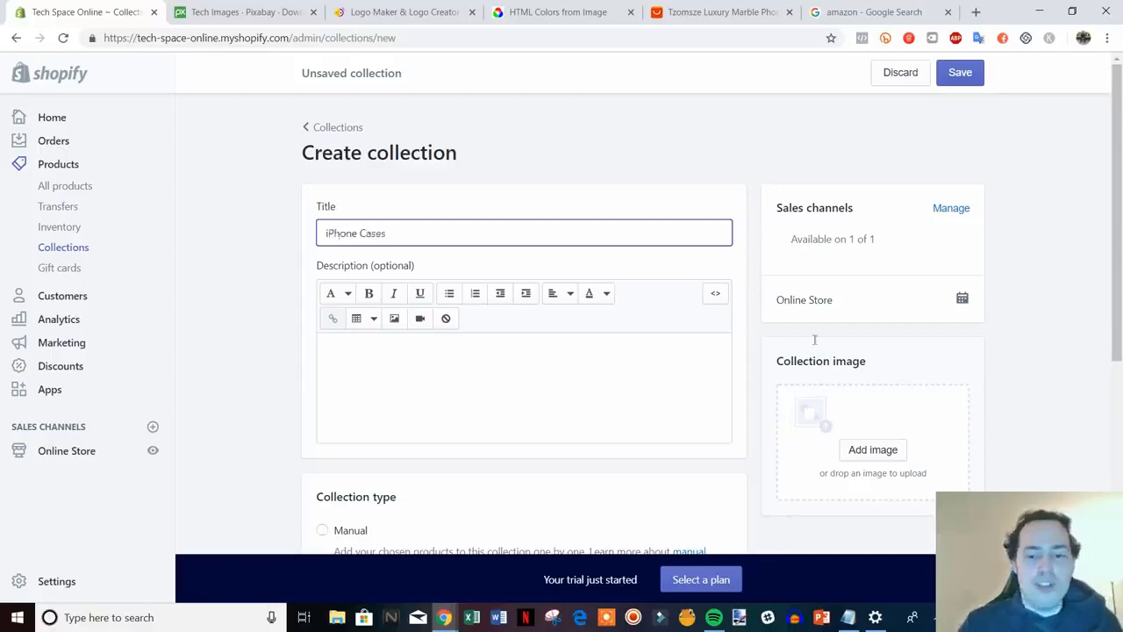
left_click(1094, 321)
Make the collection automated with the condition Product tag is equal to 'iphone case'
scroll(1088, 322, "down", 3)
scroll(878, 379, "down", 1)
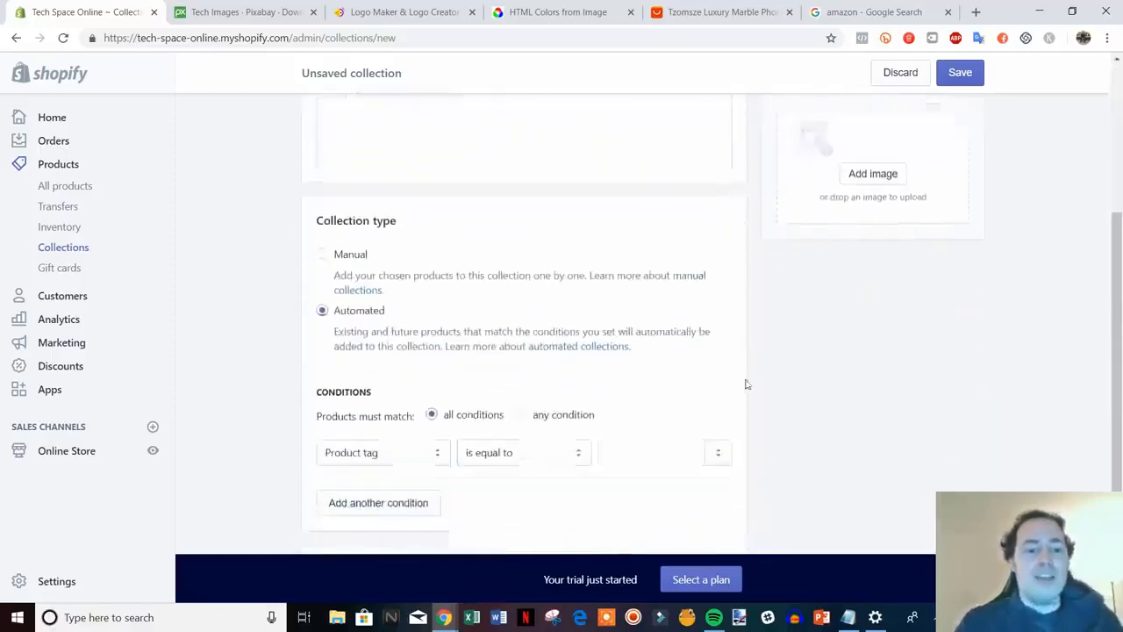
left_click(365, 240)
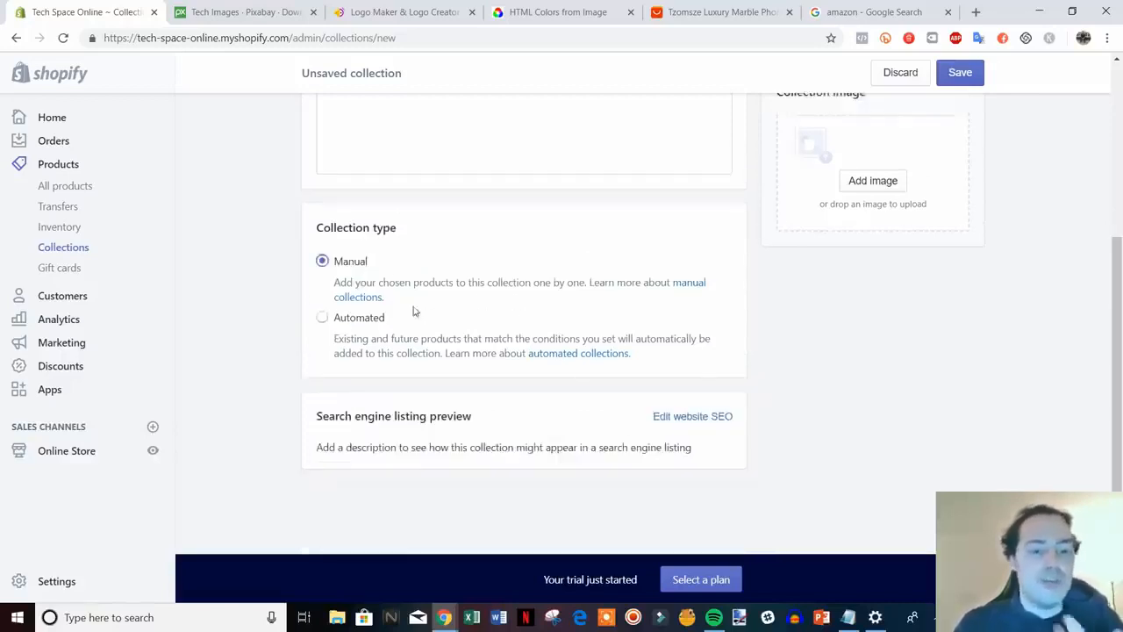
left_click(351, 321)
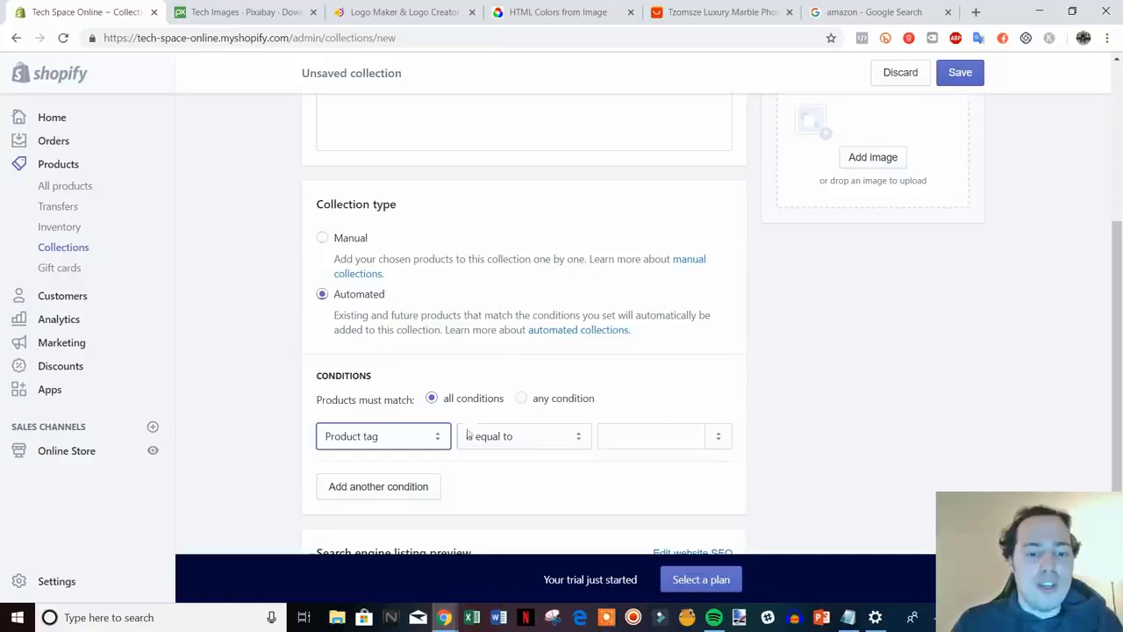
left_click(437, 437)
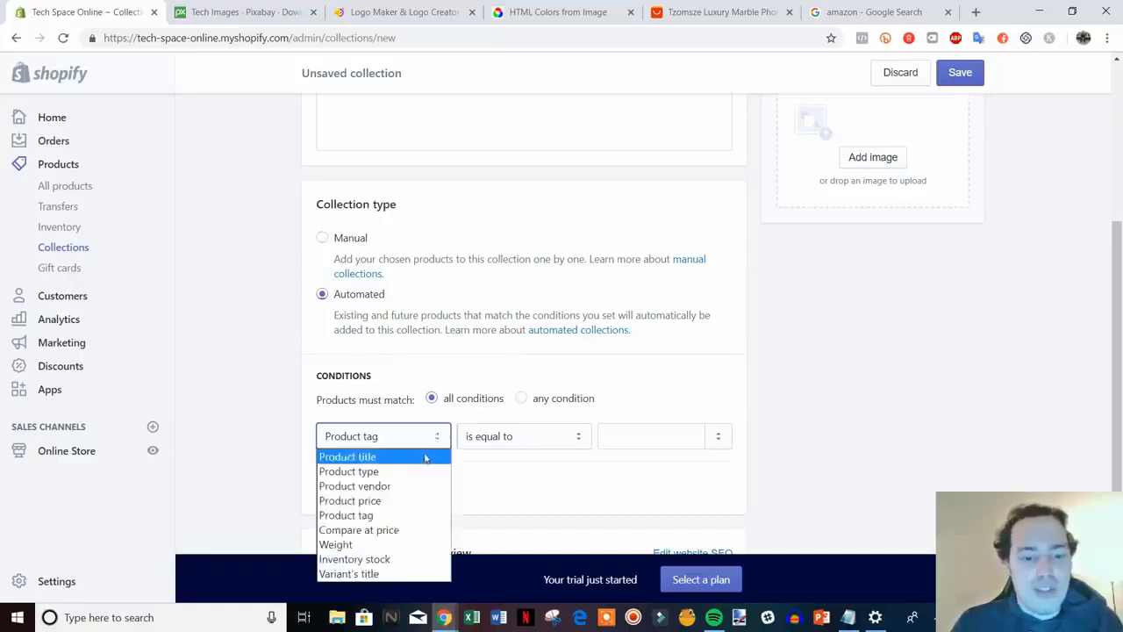
left_click(409, 515)
left_click(571, 448)
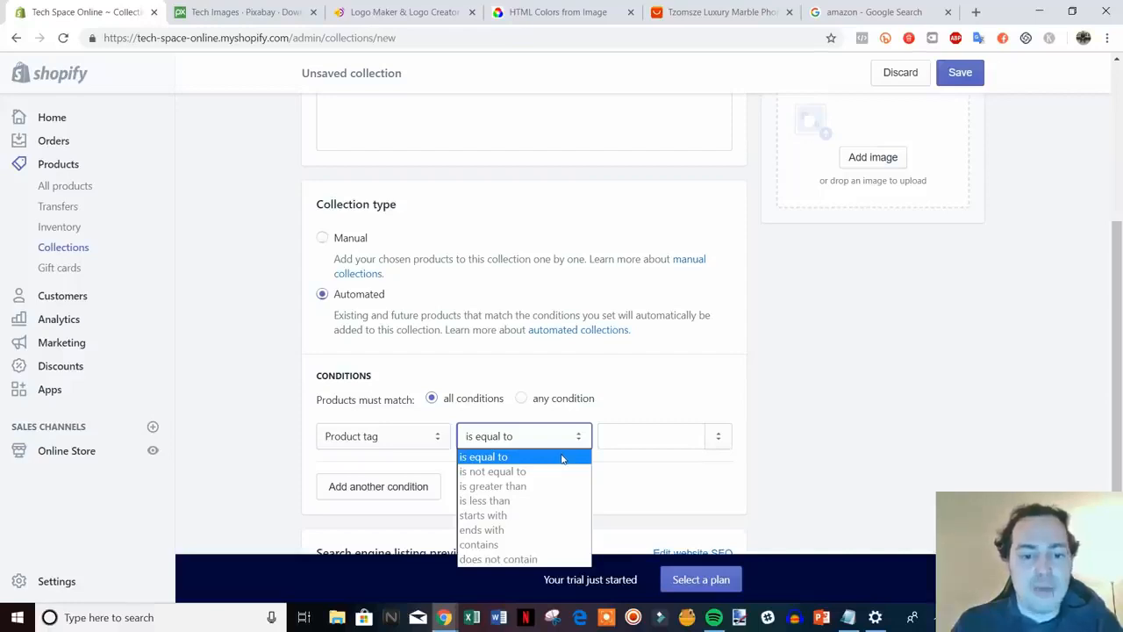
left_click(561, 458)
left_click(626, 441)
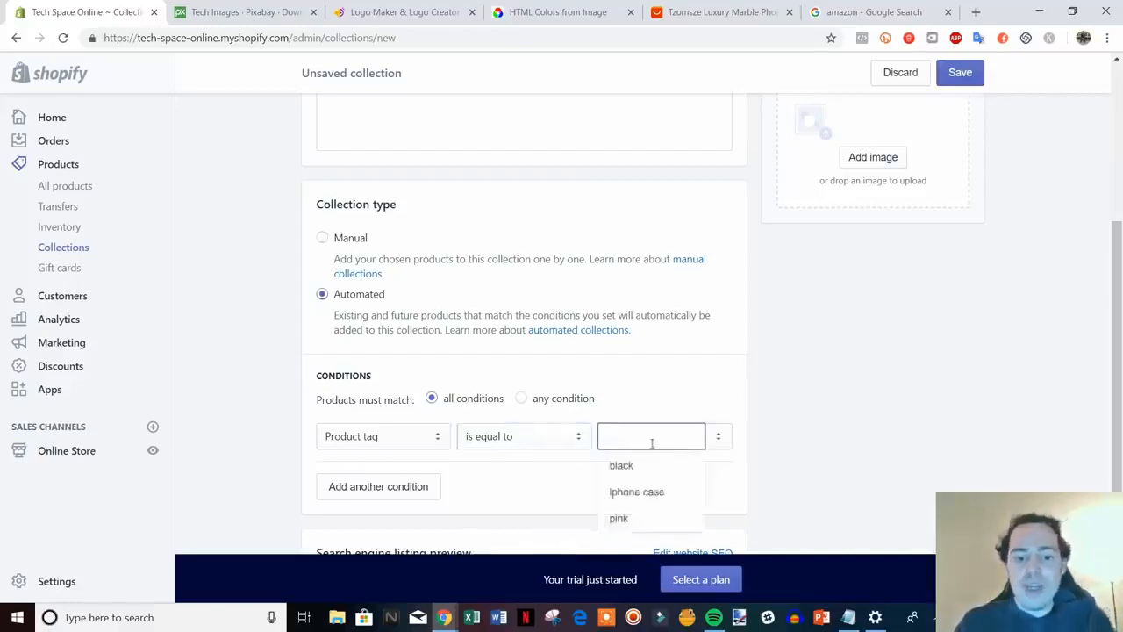
left_click(652, 492)
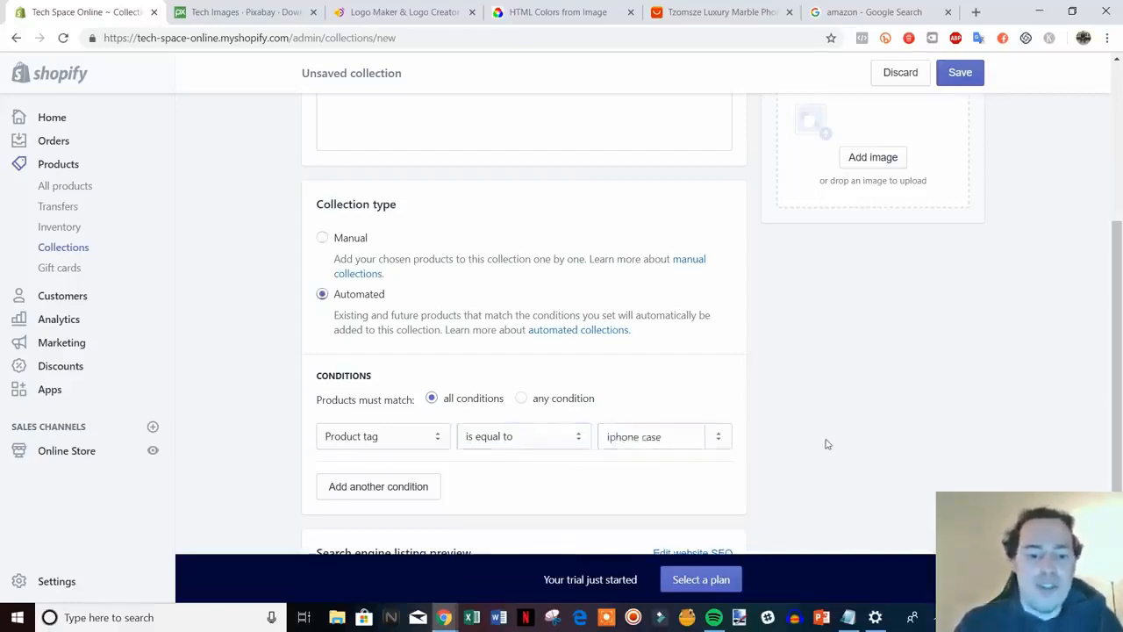
Save the iPhone Cases collection and return to the Collections list
scroll(823, 442, "up", 1)
scroll(790, 461, "down", 1)
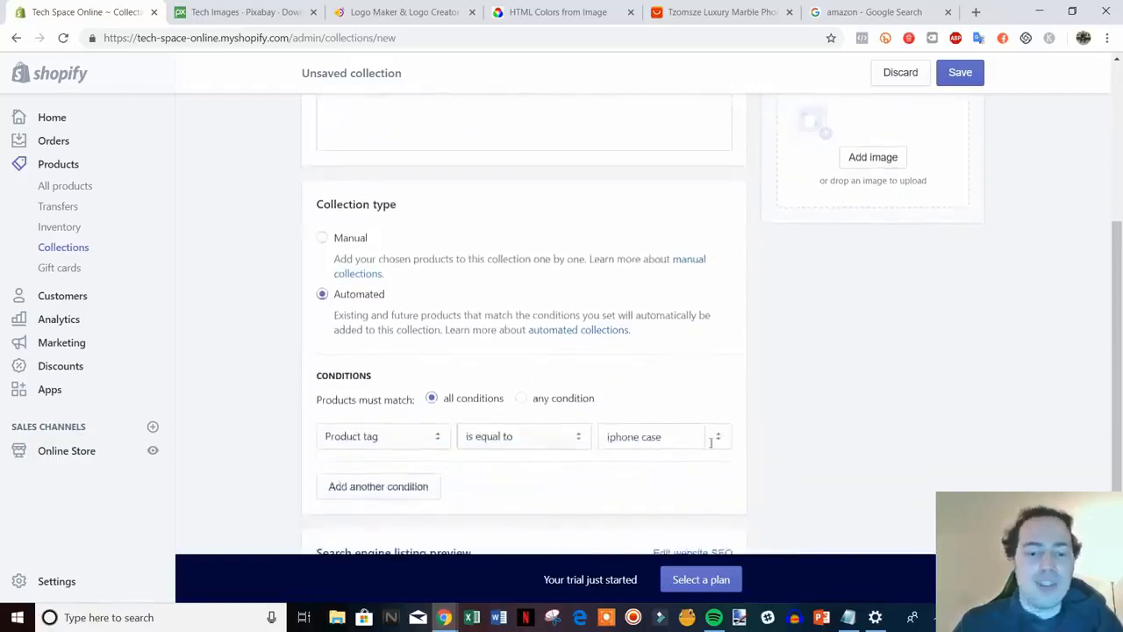
scroll(804, 471, "up", 4)
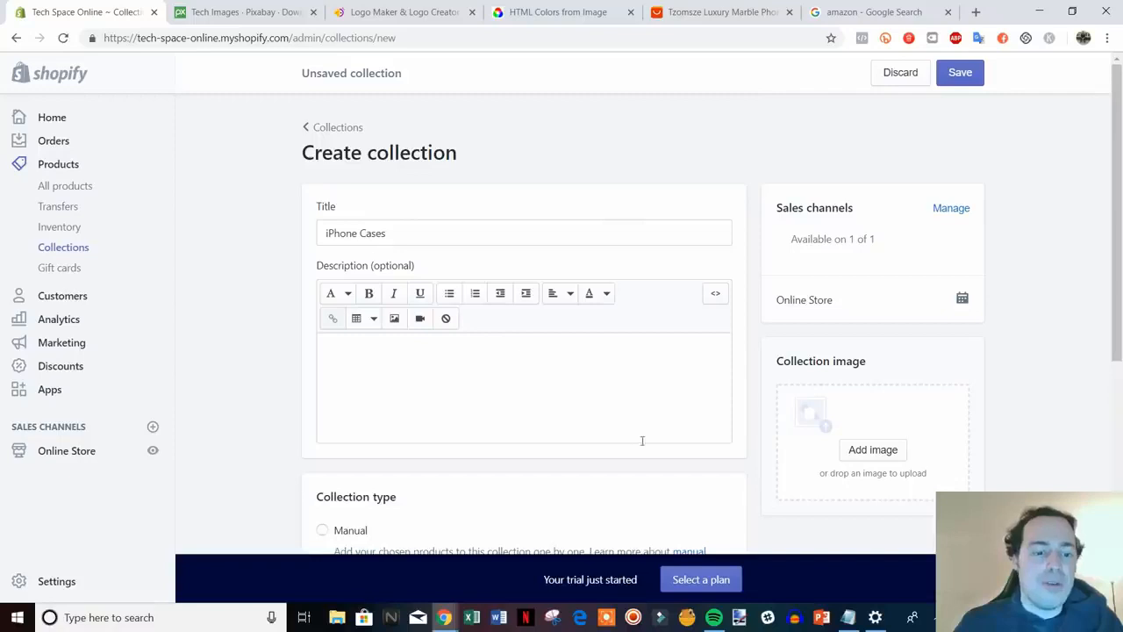
scroll(617, 325, "down", 5)
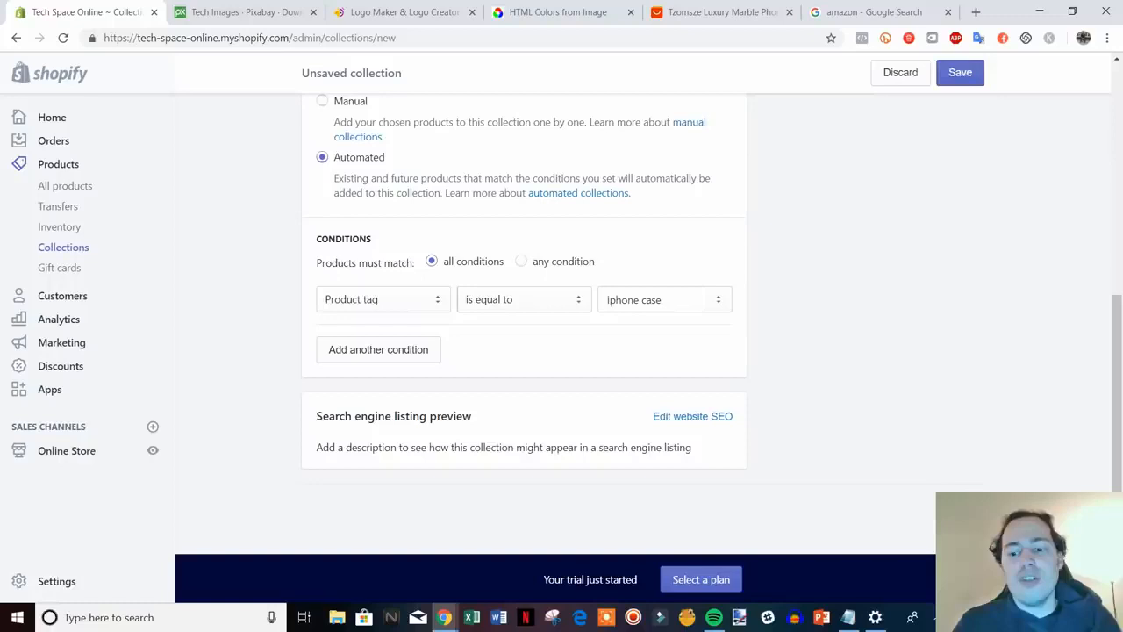
left_click(960, 72)
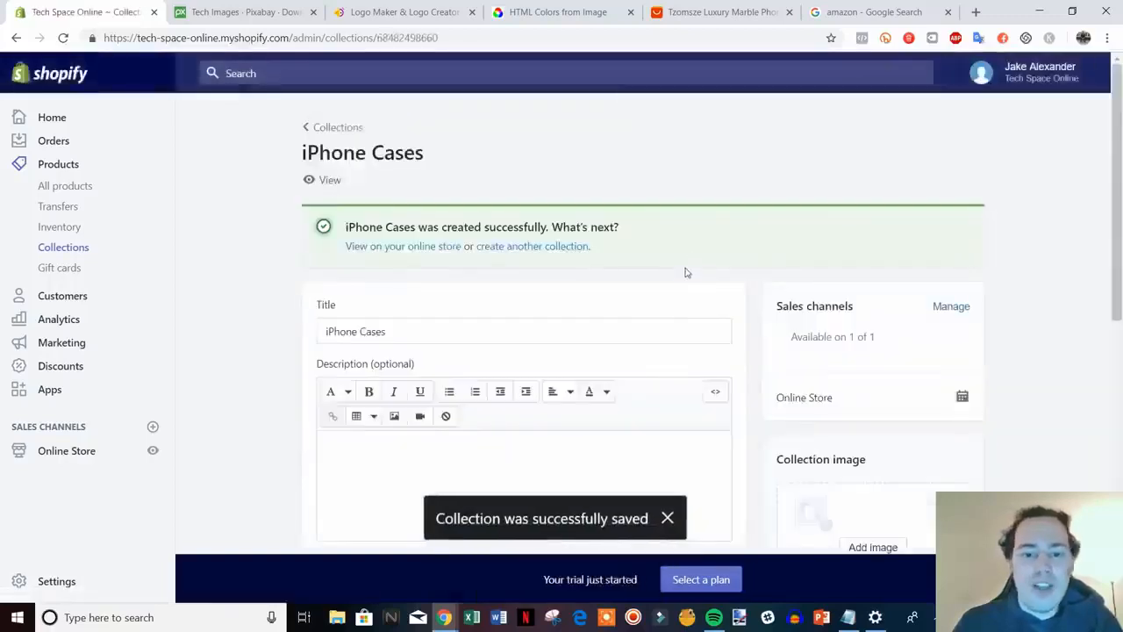
scroll(684, 276, "down", 6)
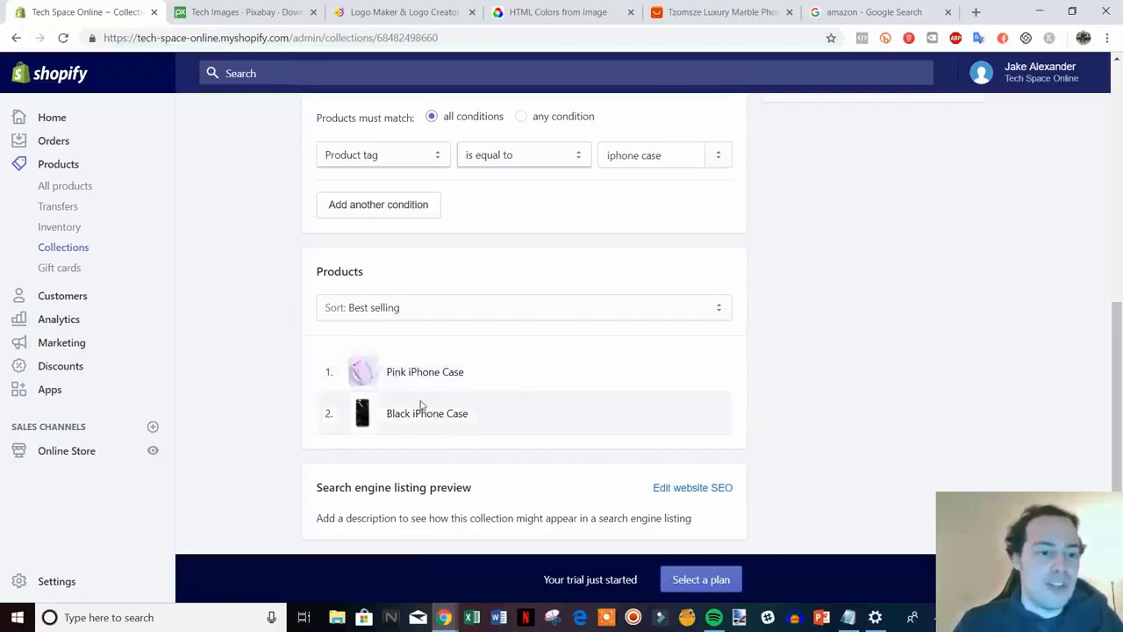
scroll(420, 404, "up", 10)
left_click(336, 127)
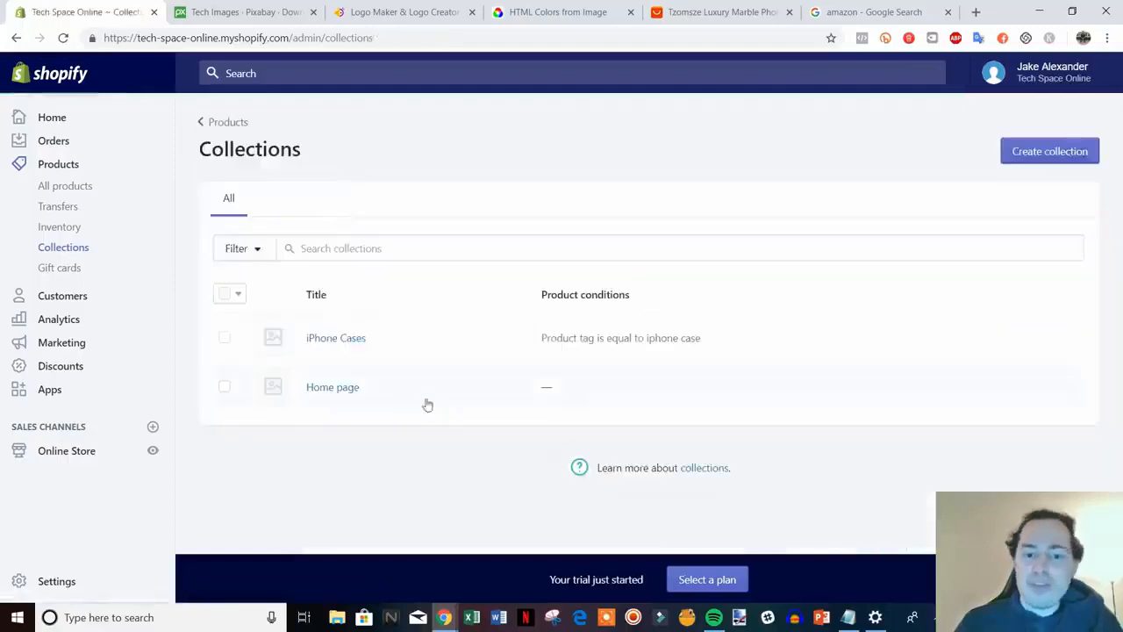
Look through the live online store preview, then close it to return to the Collections list
left_click(153, 452)
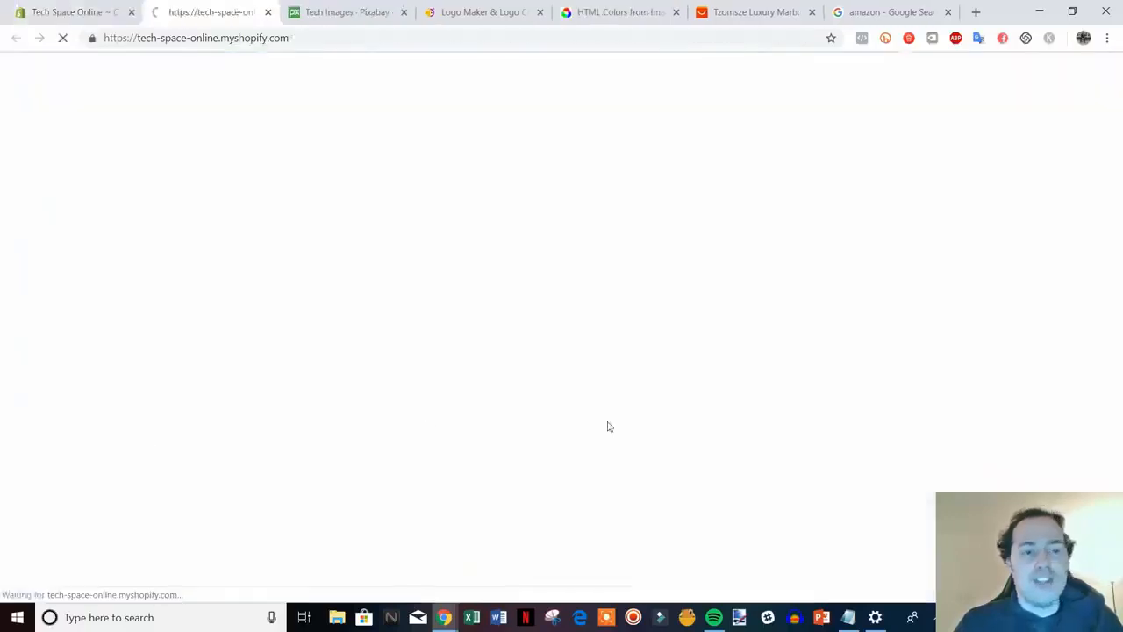
scroll(1033, 294, "down", 6)
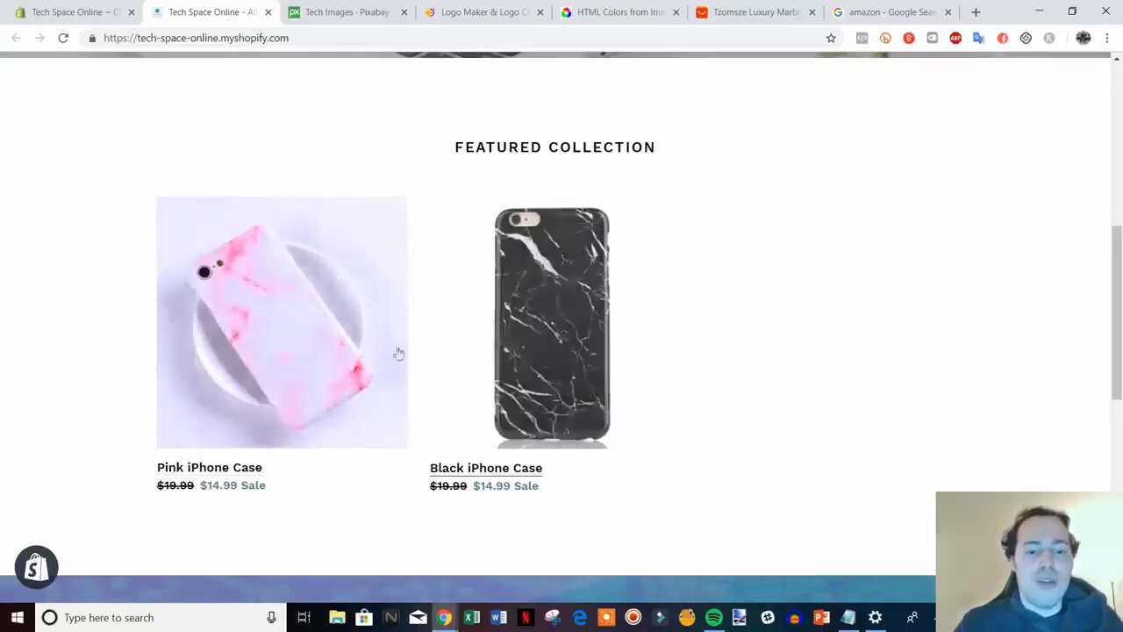
scroll(533, 368, "down", 1)
scroll(614, 375, "down", 2)
scroll(878, 387, "up", 2)
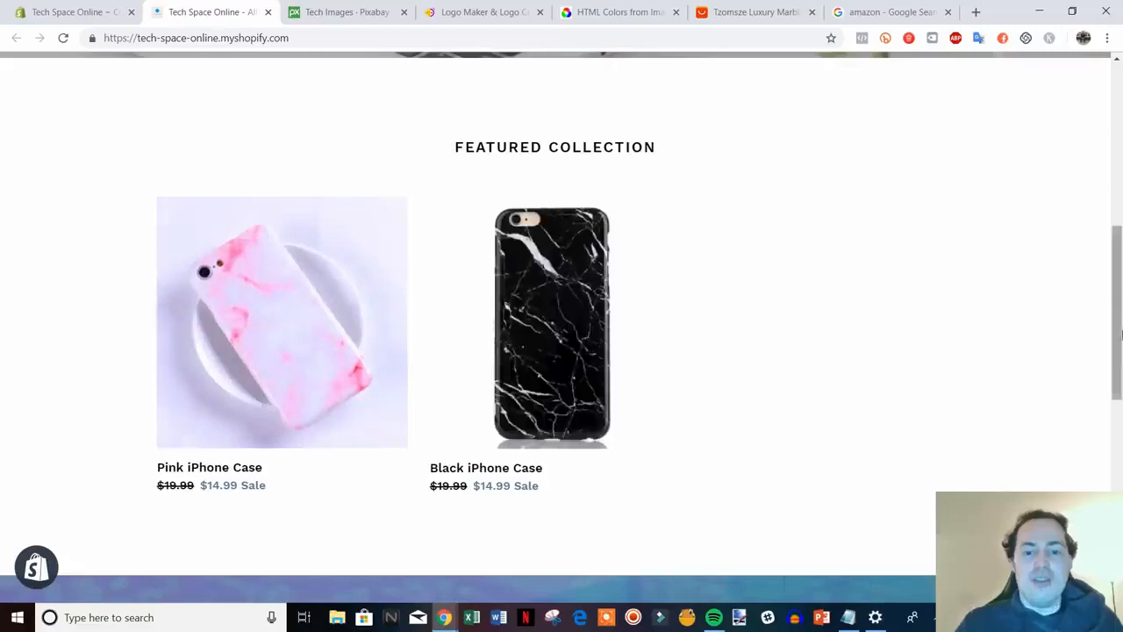
scroll(755, 349, "down", 6)
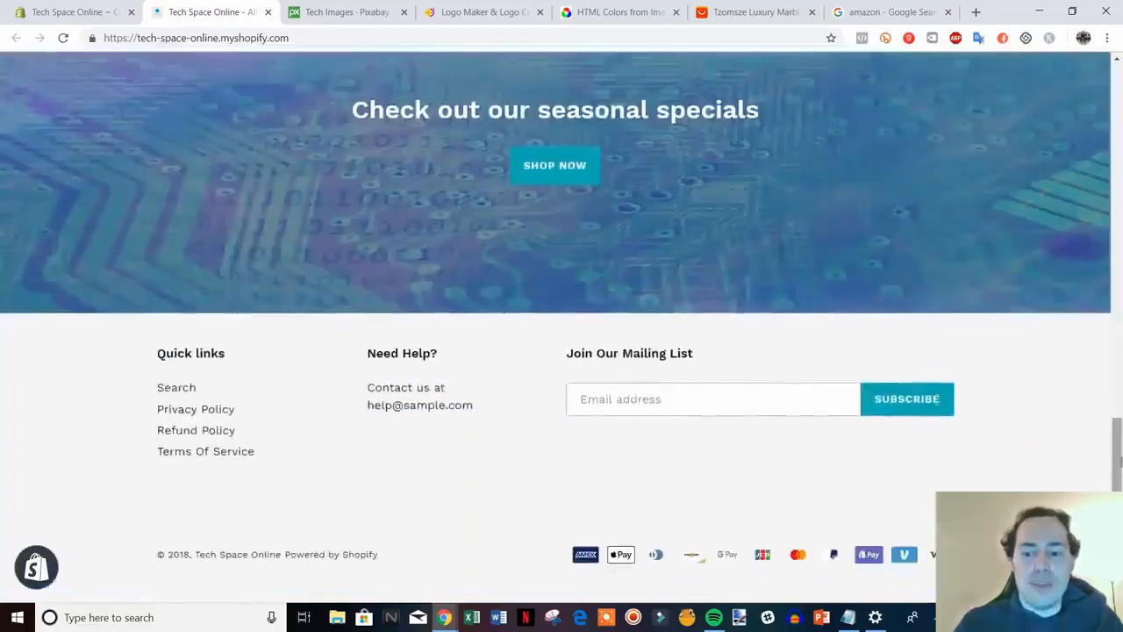
scroll(1108, 290, "up", 5)
left_click_drag(1108, 290, 1094, 99)
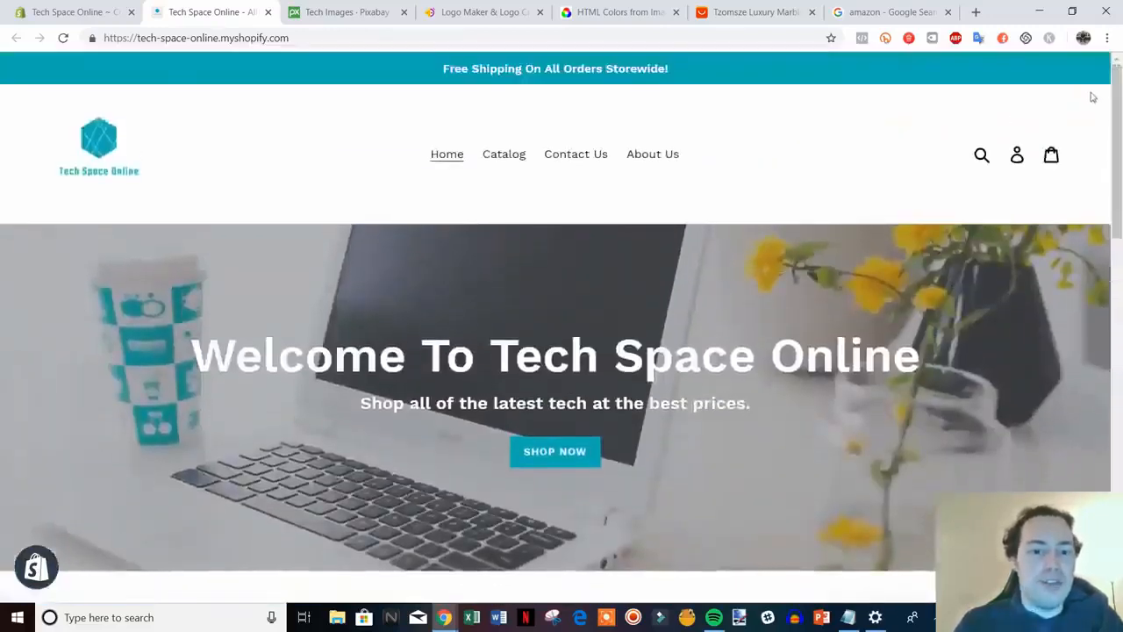
left_click(268, 12)
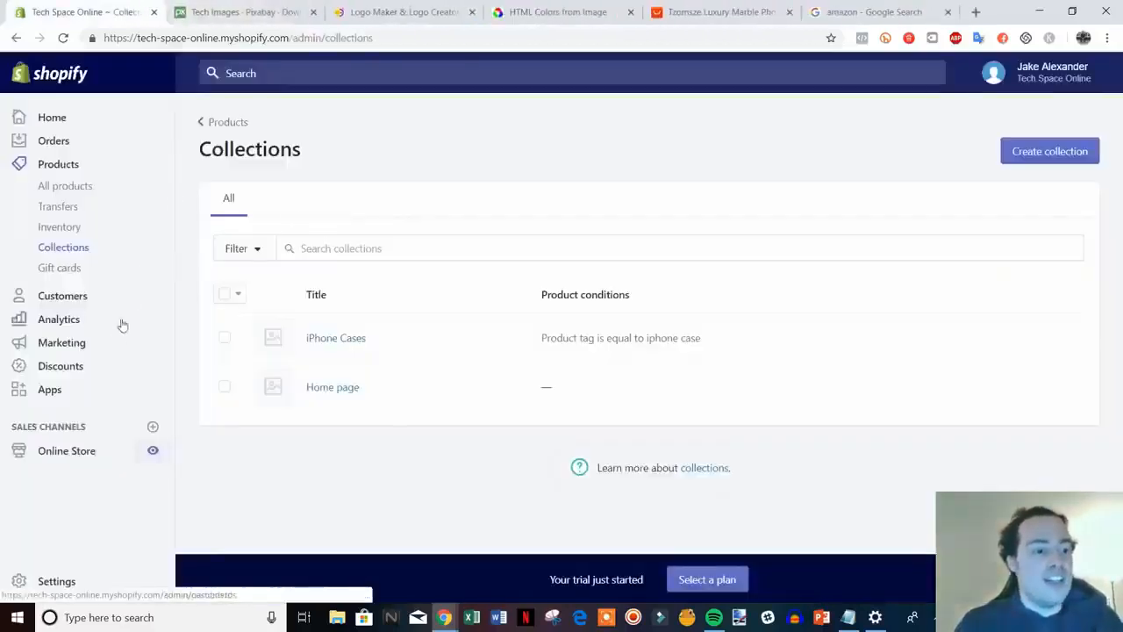
From Discounts, begin a new discount code named 10OFF
left_click(63, 369)
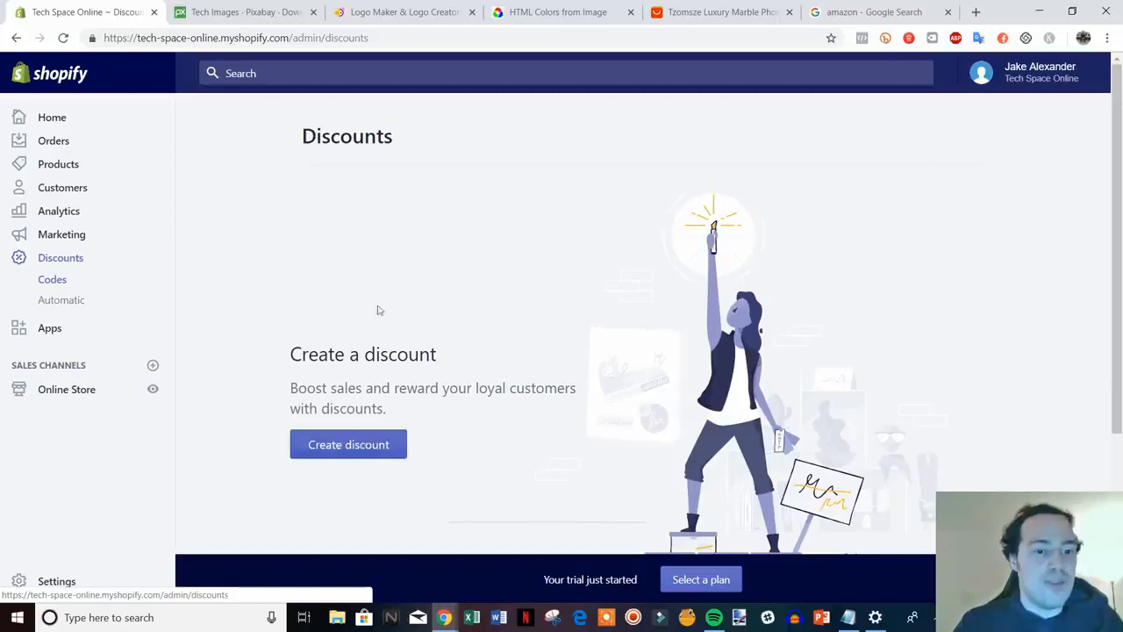
left_click(355, 453)
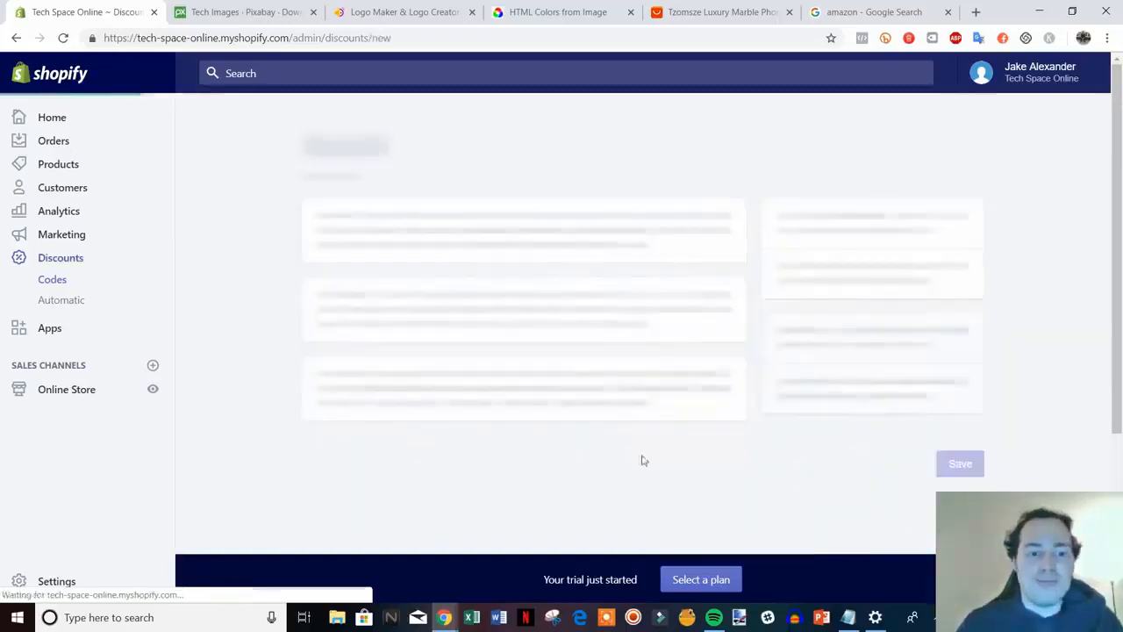
left_click(400, 240)
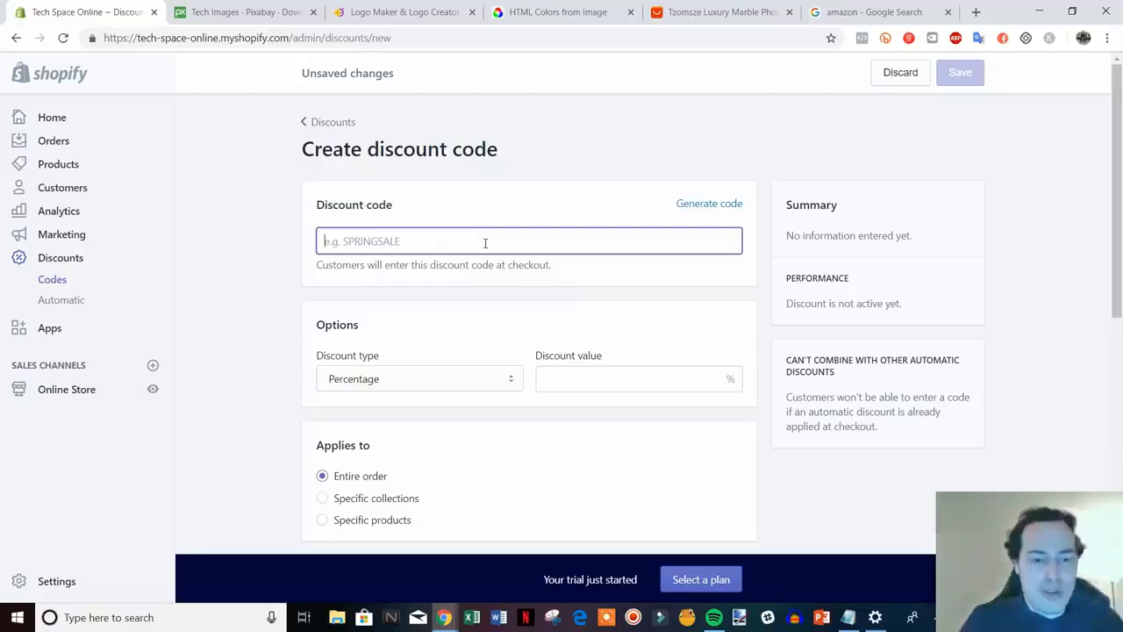
type("100f")
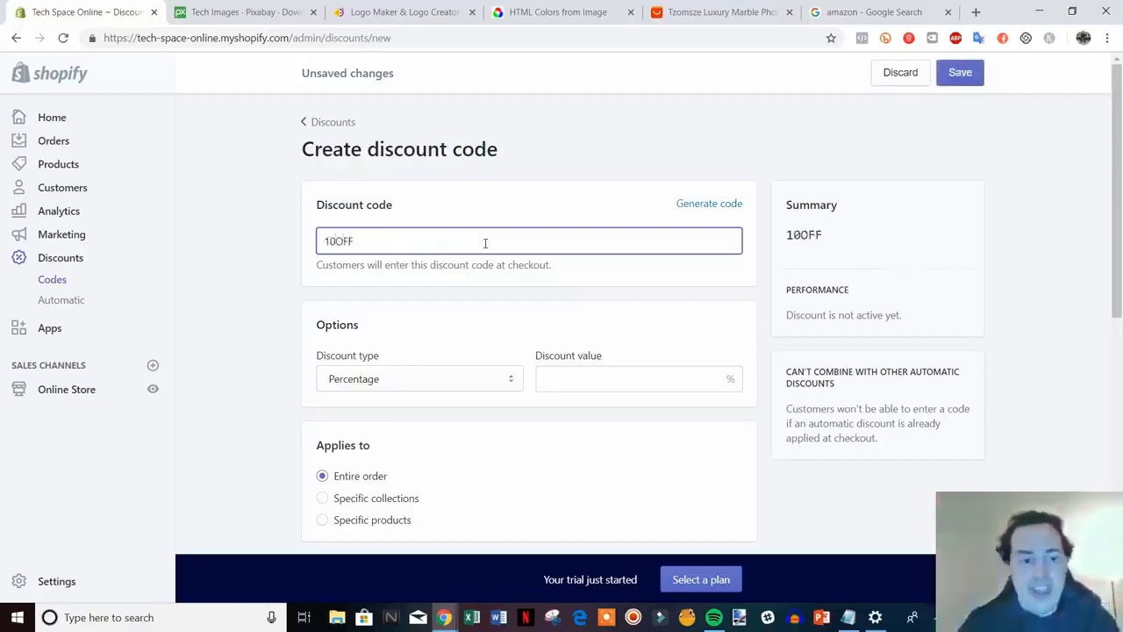
Set the discount value to 10 and review the available discount types
scroll(484, 286, "down", 2)
scroll(482, 294, "up", 1)
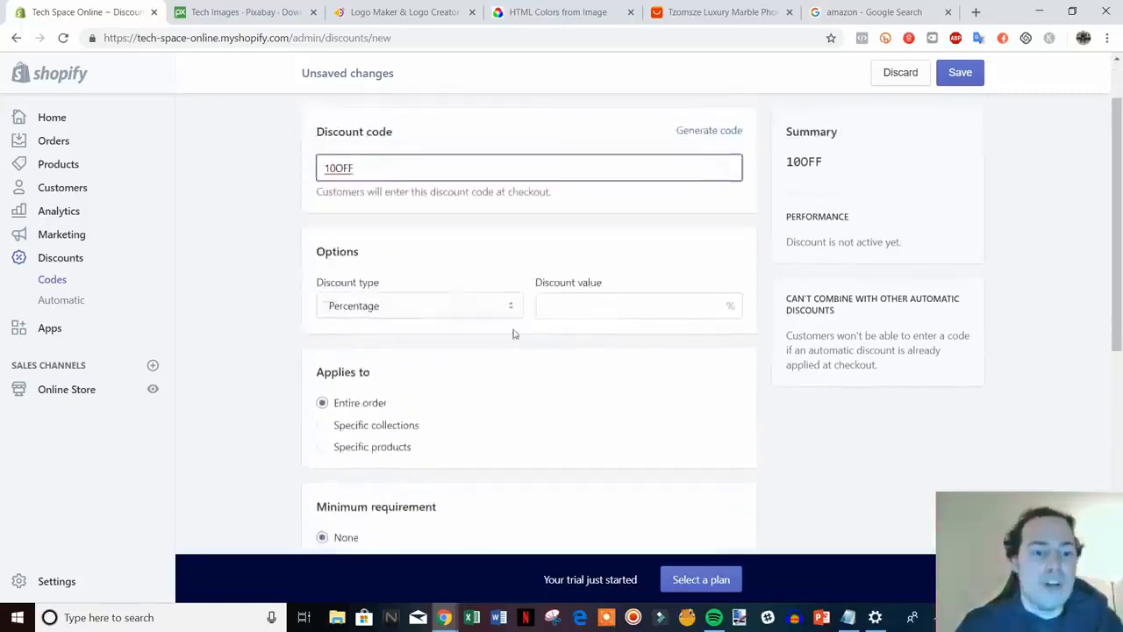
left_click(614, 304)
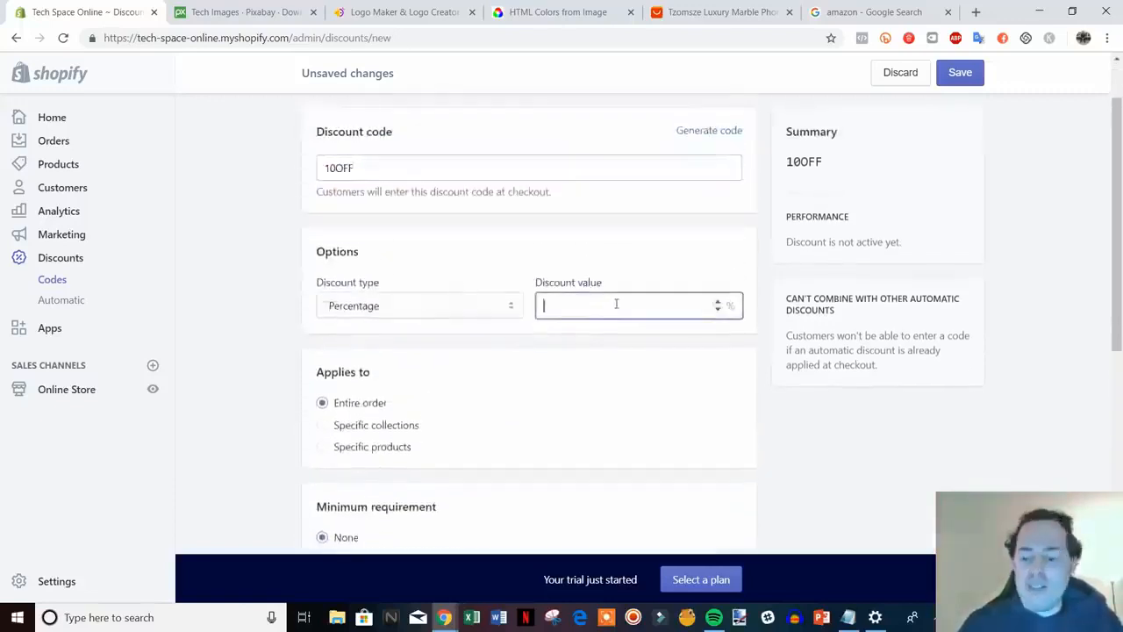
type("10")
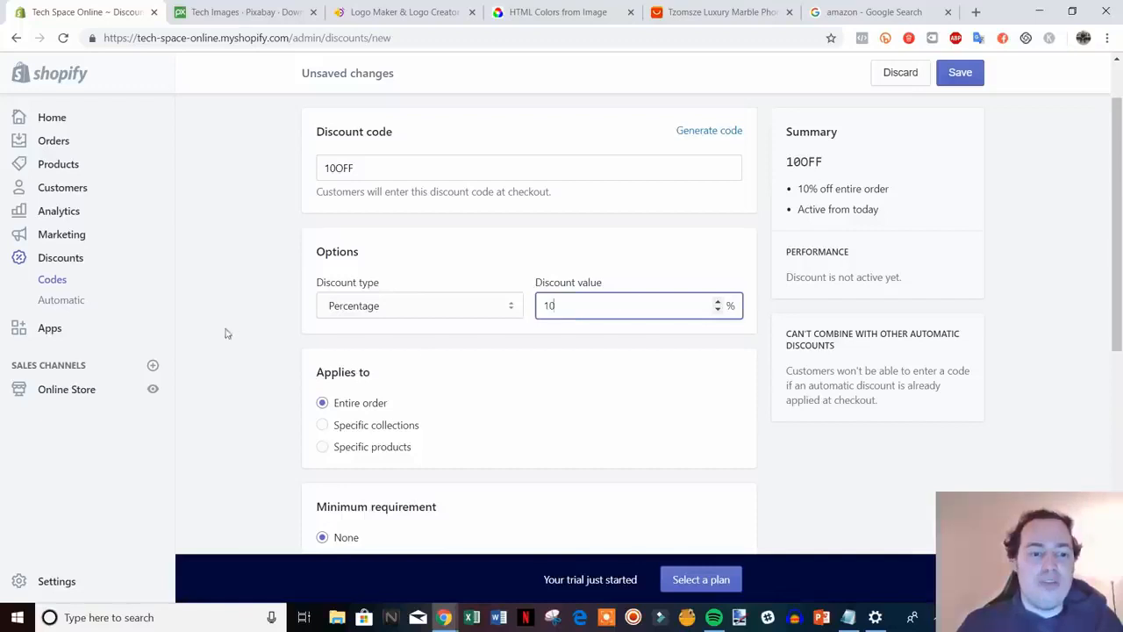
left_click(454, 306)
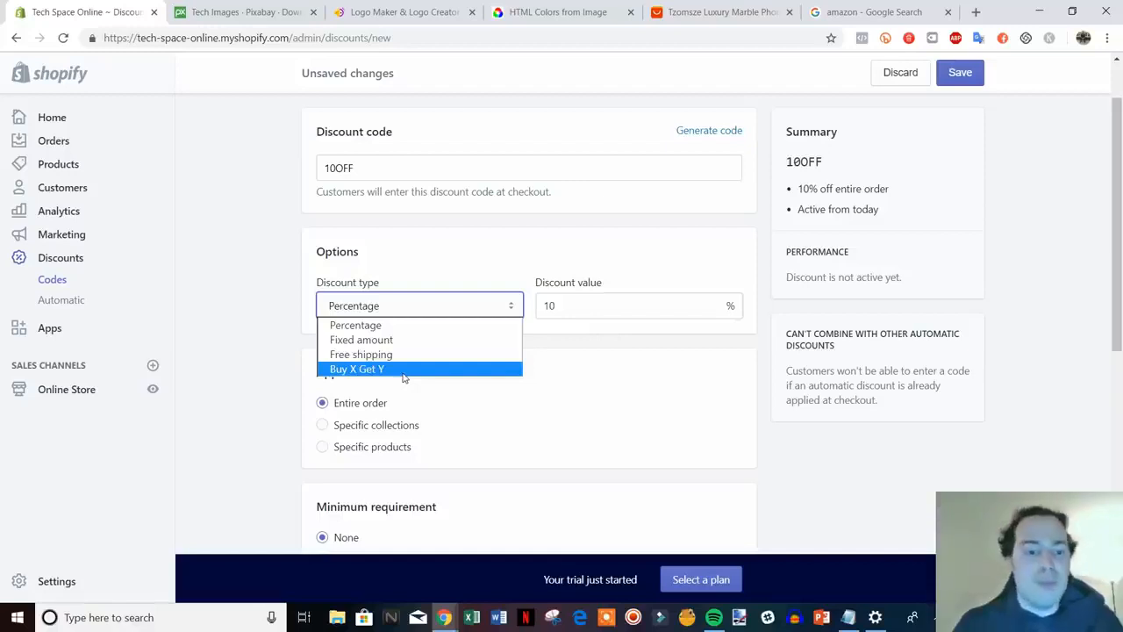
Keep Percentage as the discount type and review the remaining discount options
left_click(268, 332)
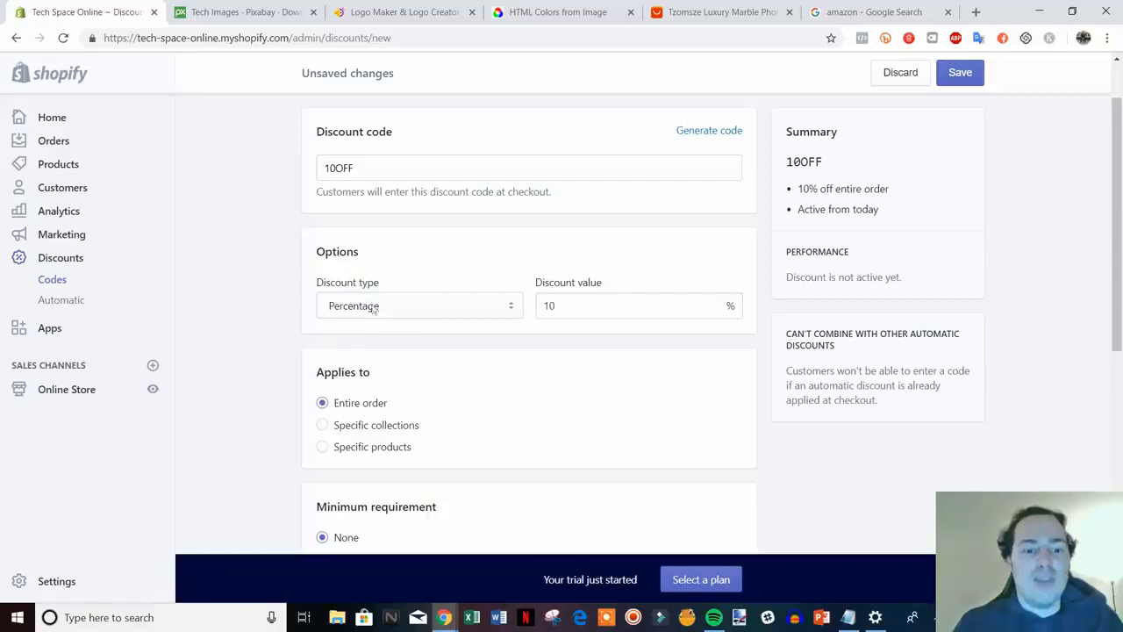
scroll(310, 278, "down", 2)
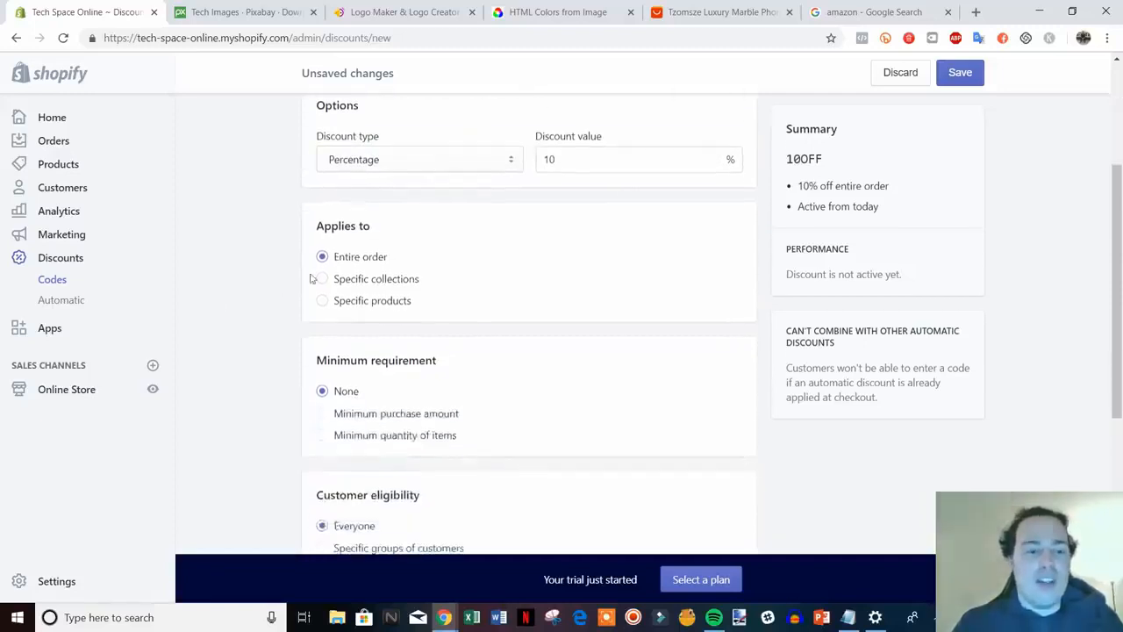
scroll(369, 245, "up", 1)
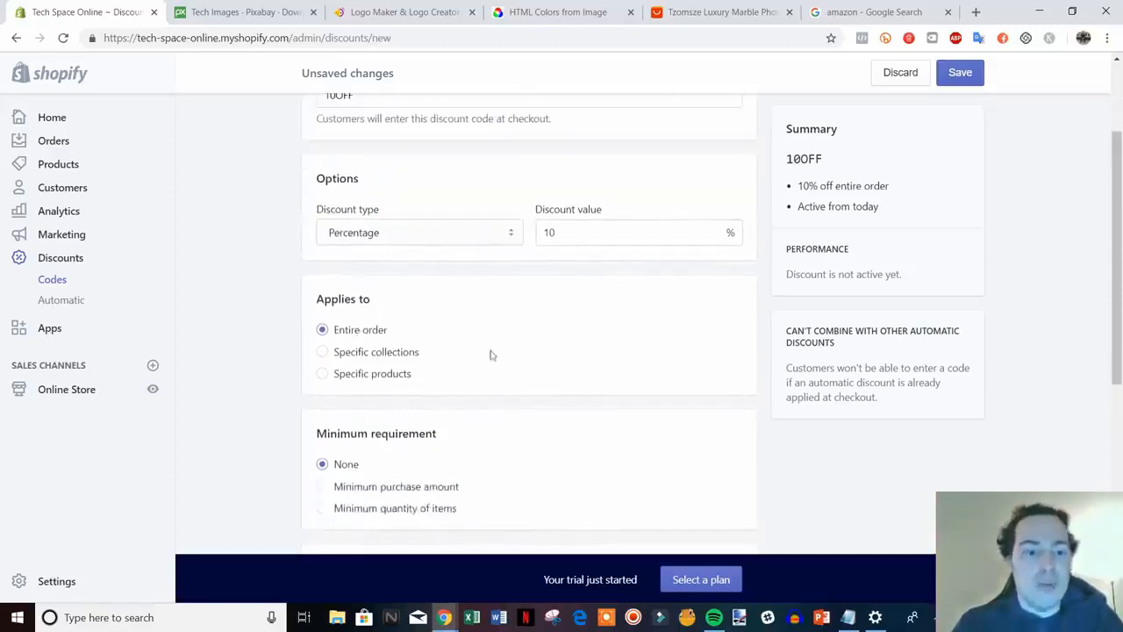
scroll(488, 358, "down", 1)
scroll(480, 376, "down", 1)
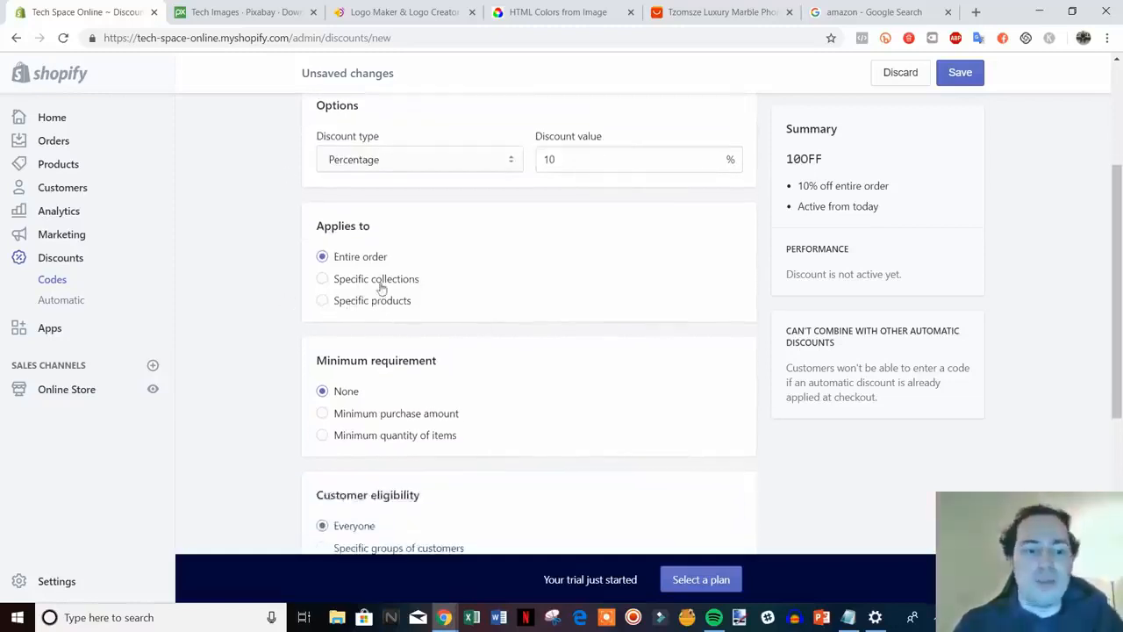
scroll(501, 309, "down", 1)
scroll(438, 316, "down", 1)
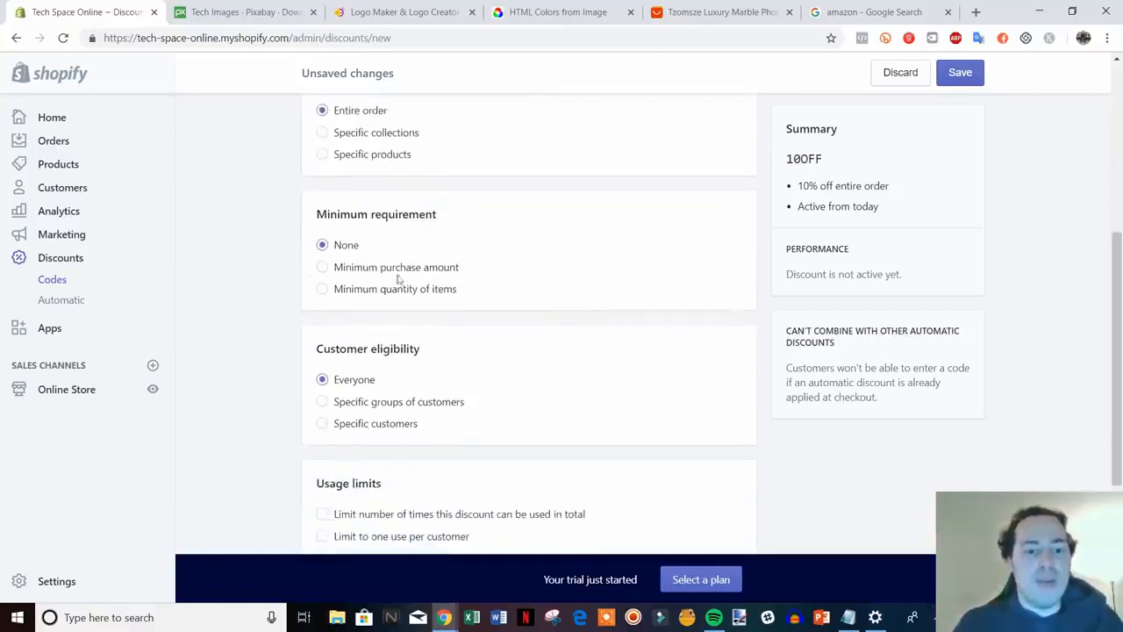
scroll(602, 363, "up", 5)
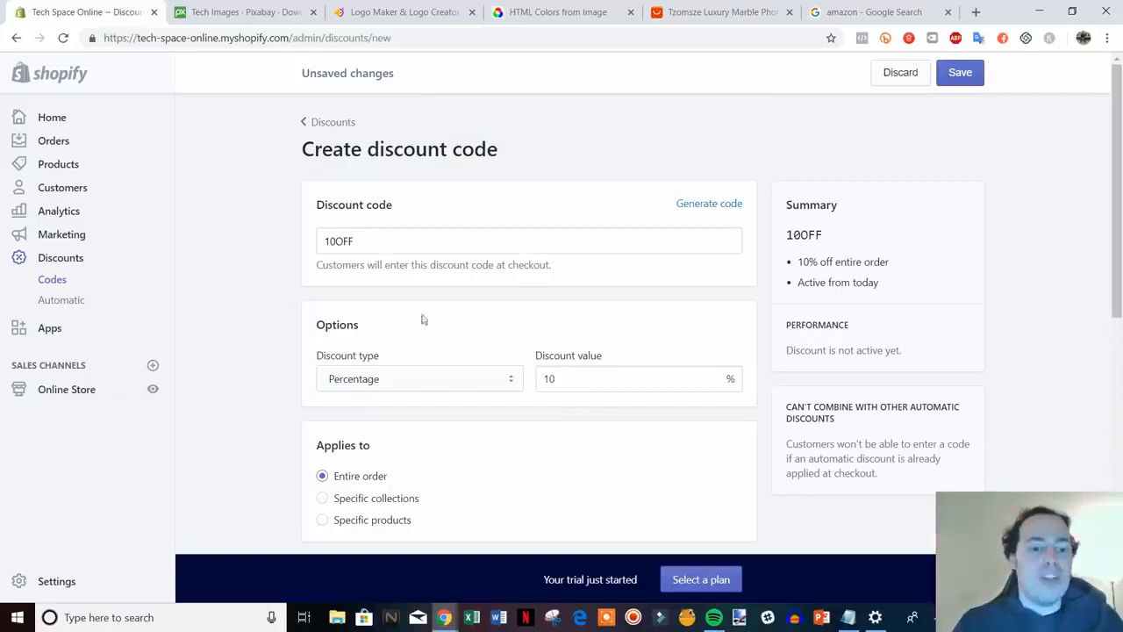
scroll(421, 318, "down", 2)
scroll(434, 313, "up", 2)
scroll(482, 351, "down", 7)
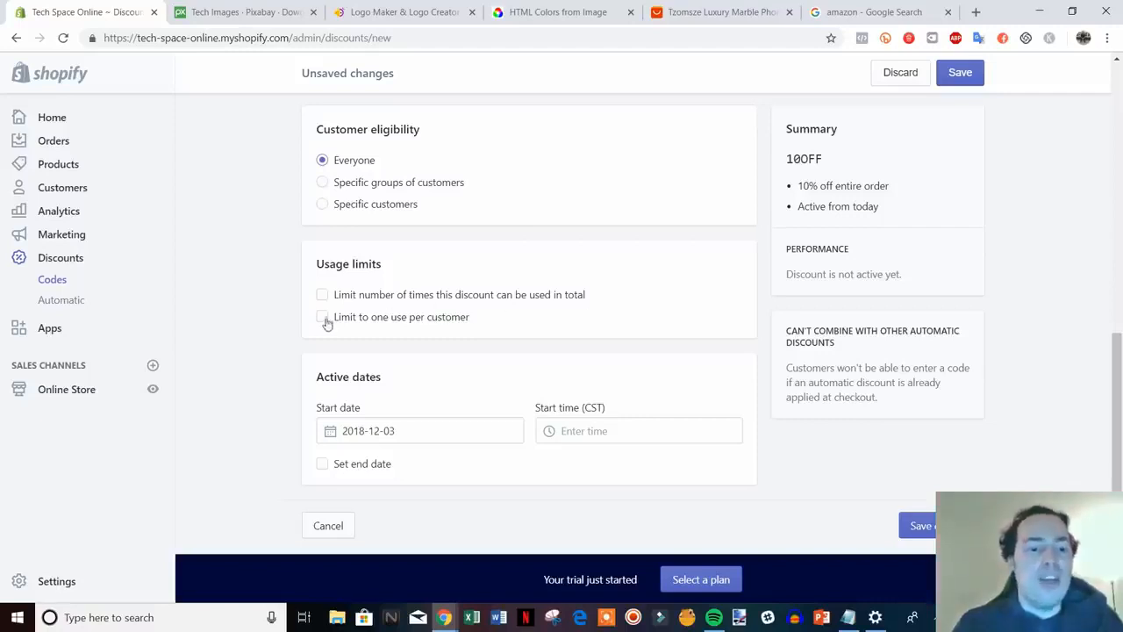
Leave the one-use-per-customer limit off and save the 10OFF discount
left_click(424, 321)
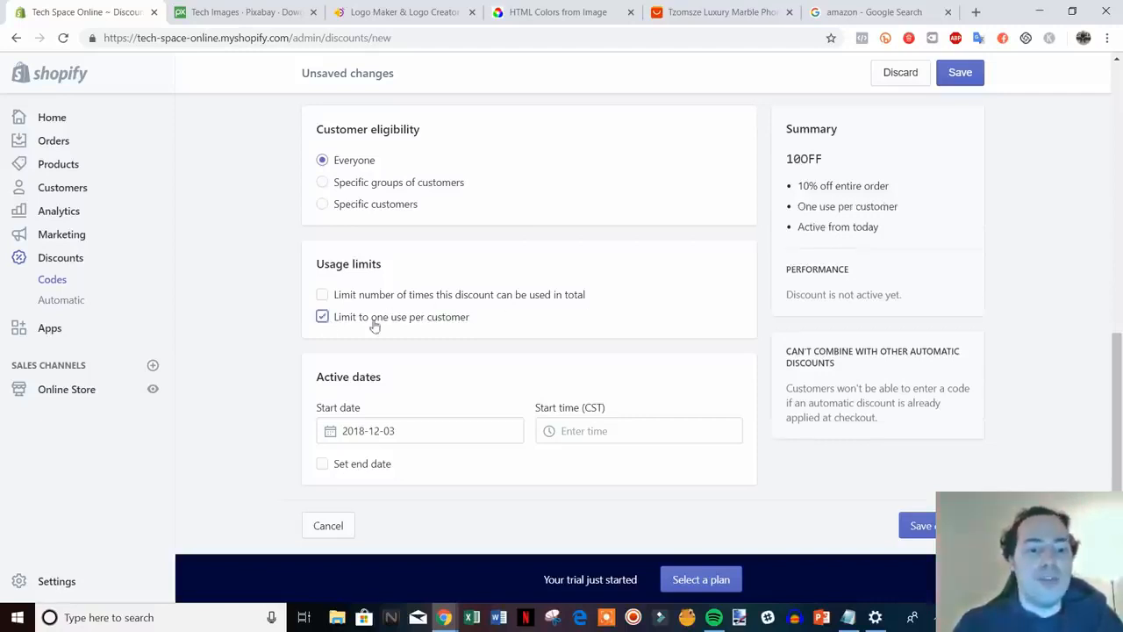
left_click(419, 323)
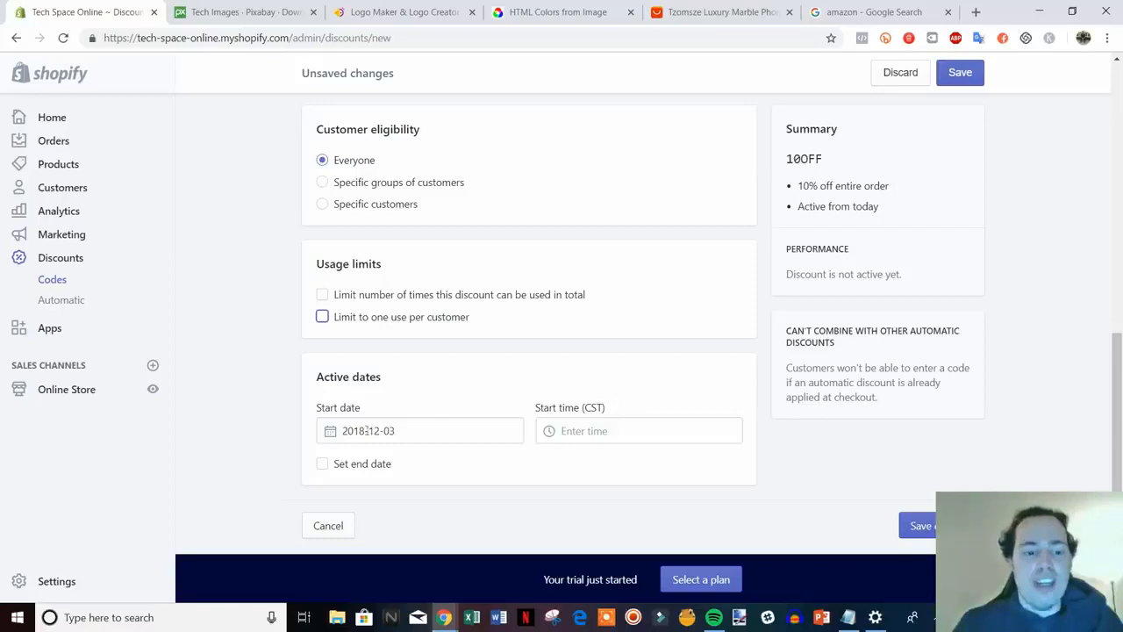
left_click(928, 519)
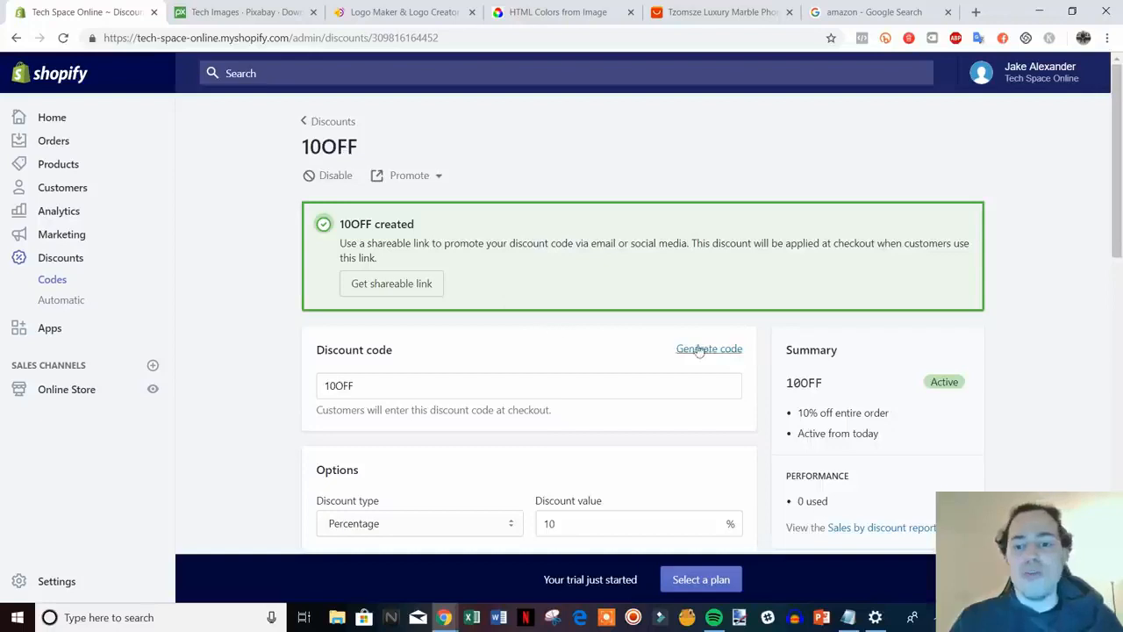
scroll(693, 351, "down", 1)
scroll(667, 367, "up", 1)
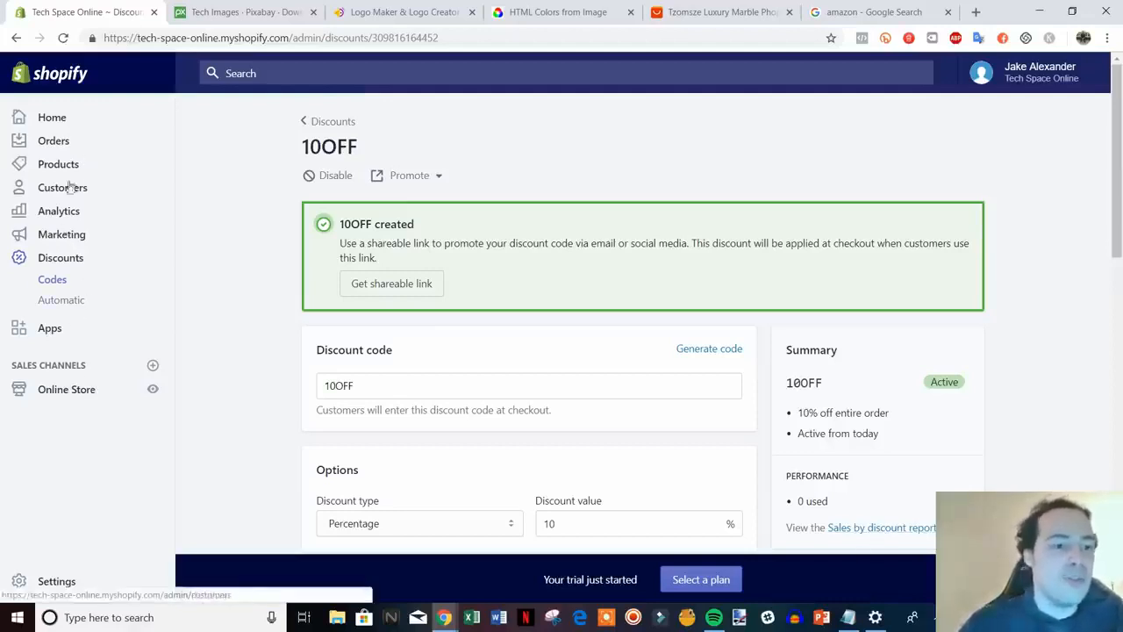
Check the Orders page, then open the Analytics overview dashboard
left_click(55, 142)
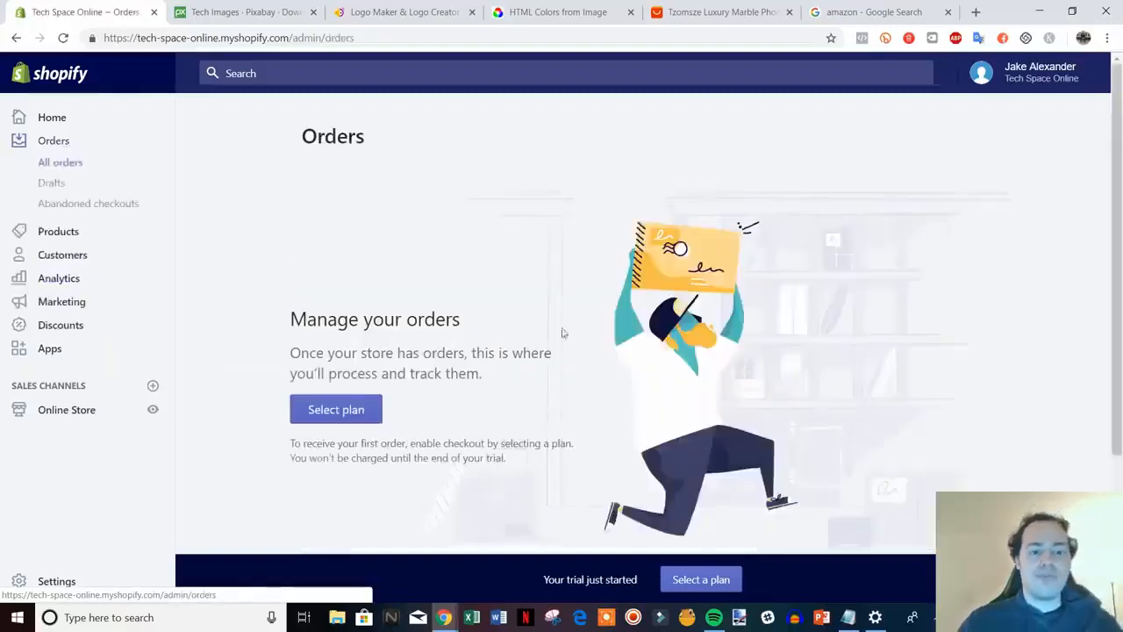
scroll(633, 321, "down", 2)
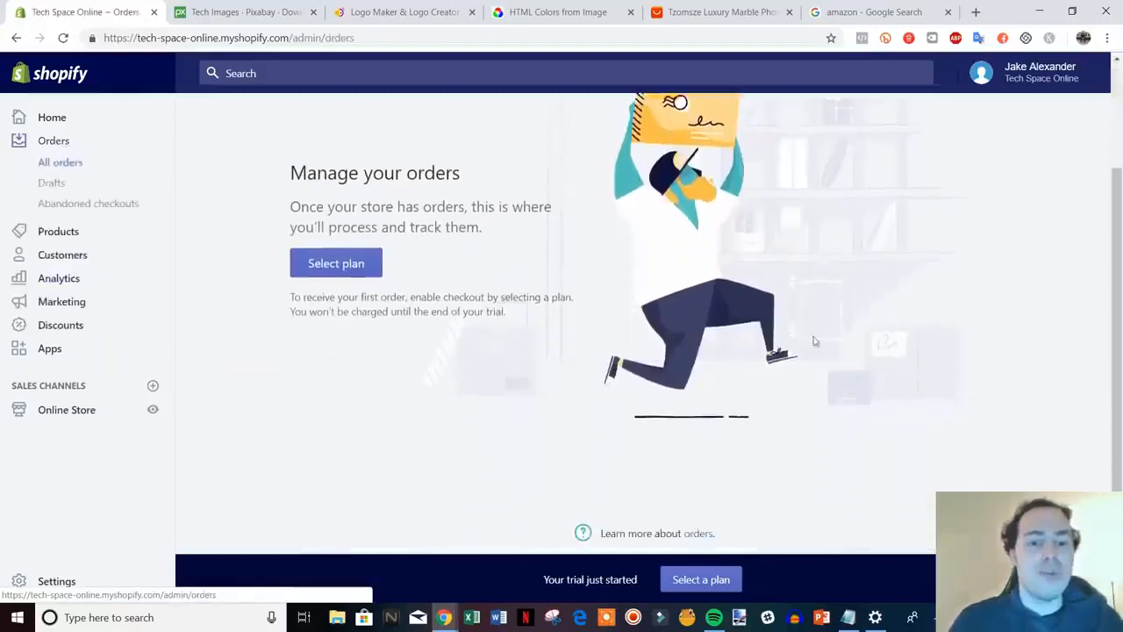
scroll(839, 295, "up", 1)
scroll(597, 373, "up", 1)
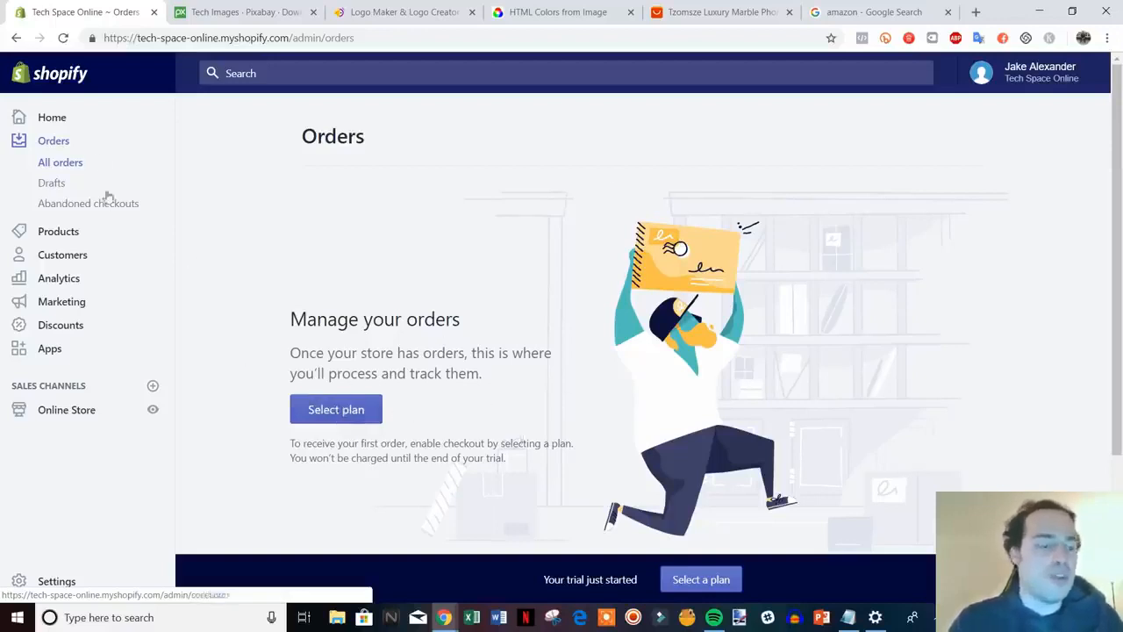
left_click(69, 282)
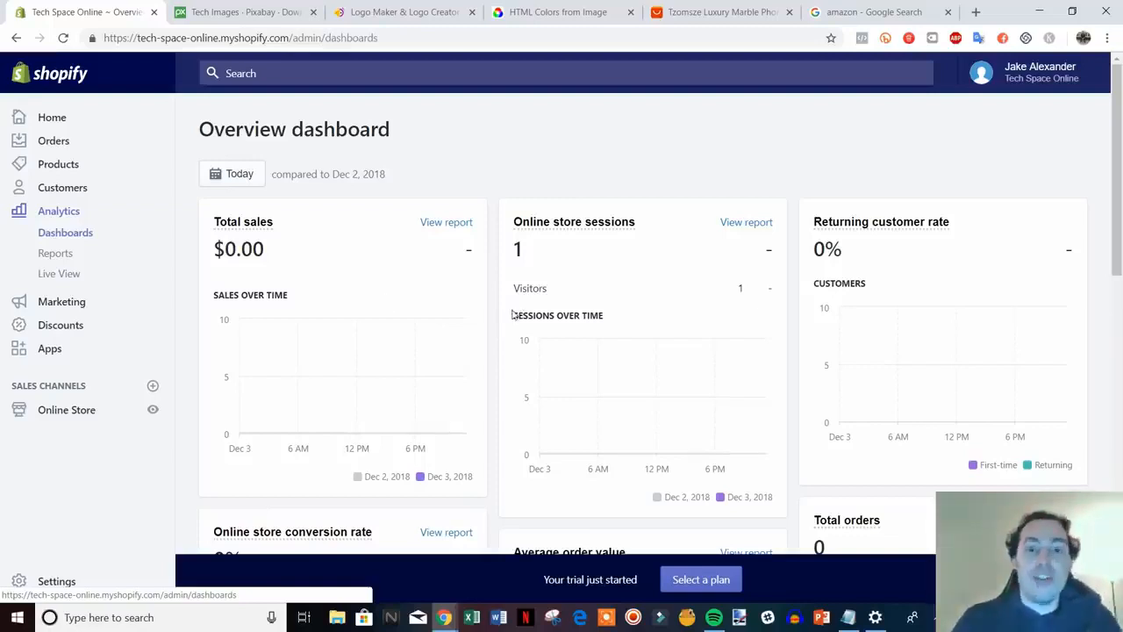
scroll(456, 304, "down", 1)
scroll(575, 313, "up", 1)
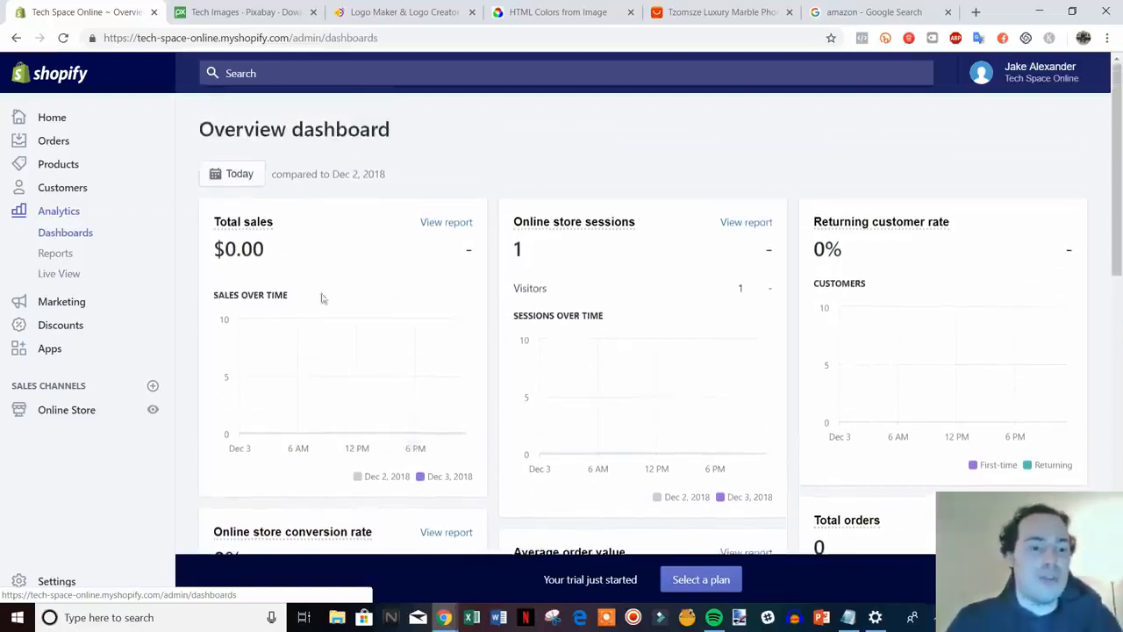
scroll(391, 289, "down", 1)
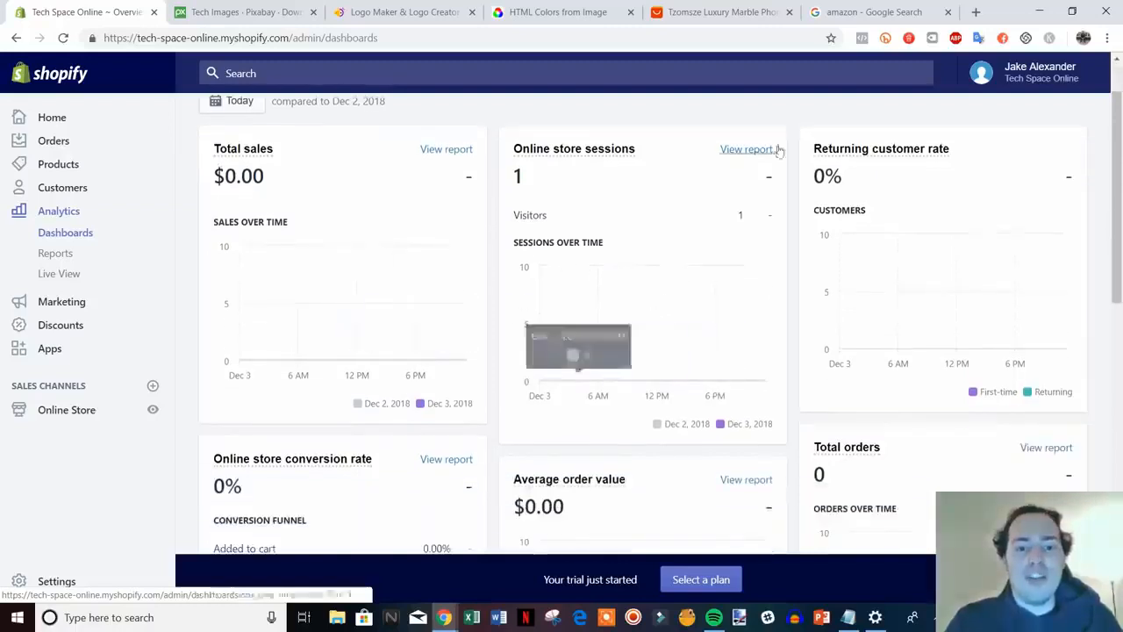
scroll(627, 305, "down", 1)
scroll(890, 258, "up", 2)
scroll(903, 283, "down", 3)
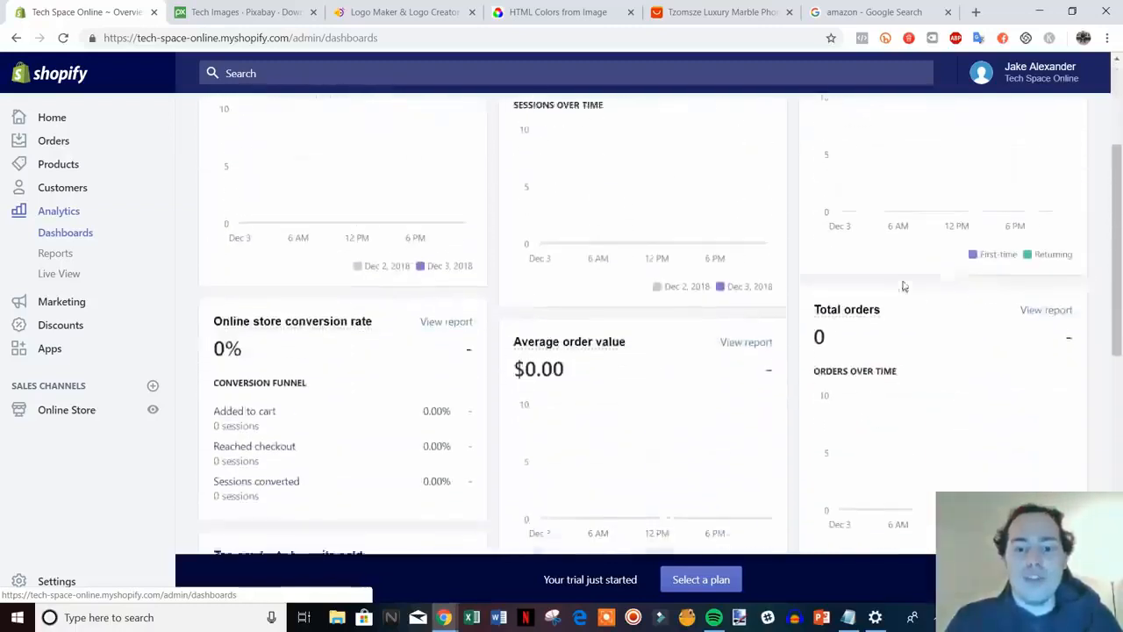
scroll(604, 382, "down", 1)
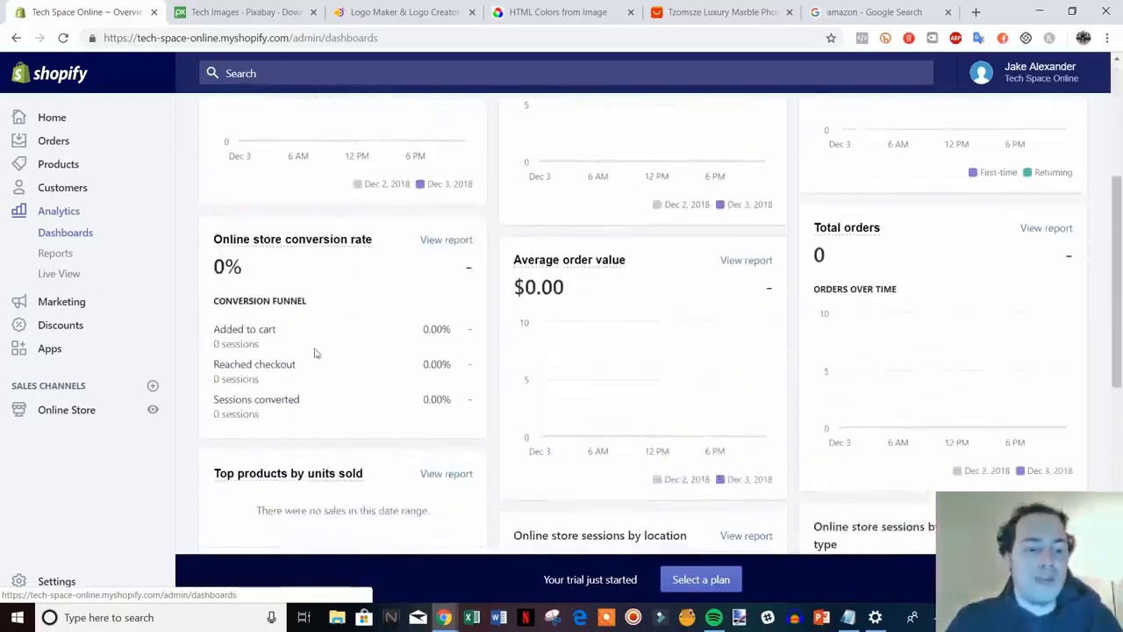
scroll(709, 441, "down", 7)
scroll(727, 394, "up", 8)
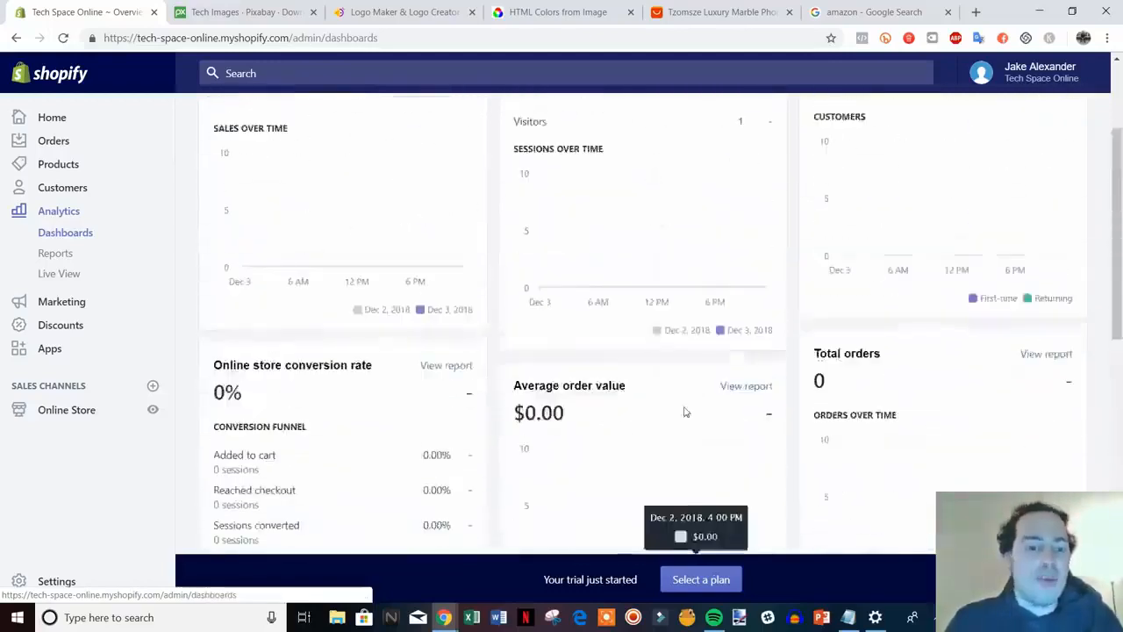
scroll(685, 411, "up", 2)
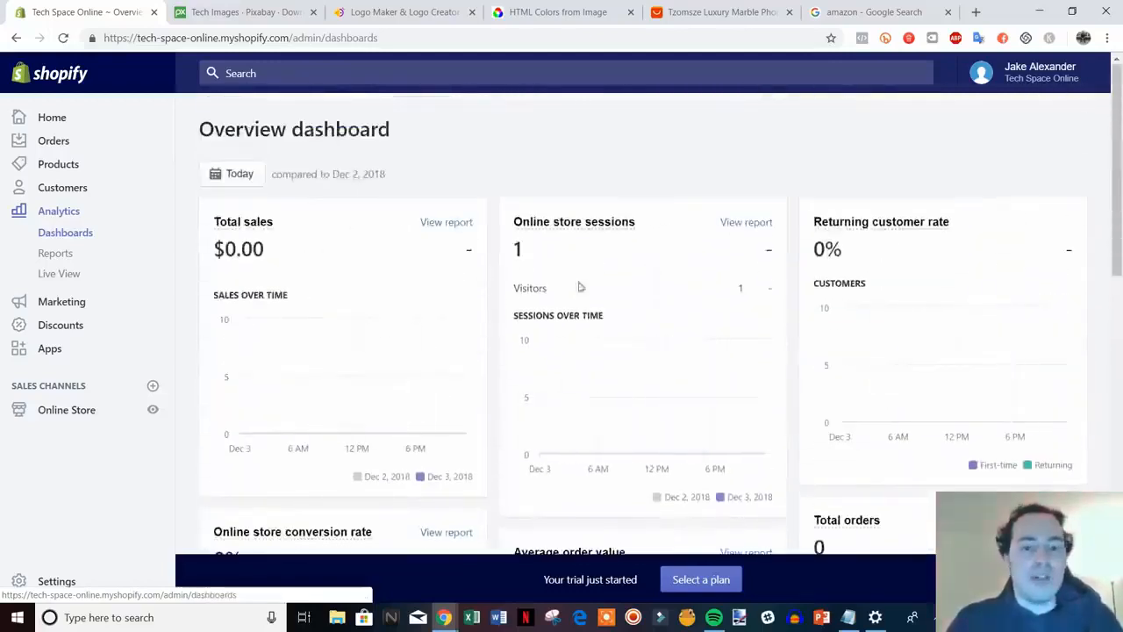
left_click(240, 179)
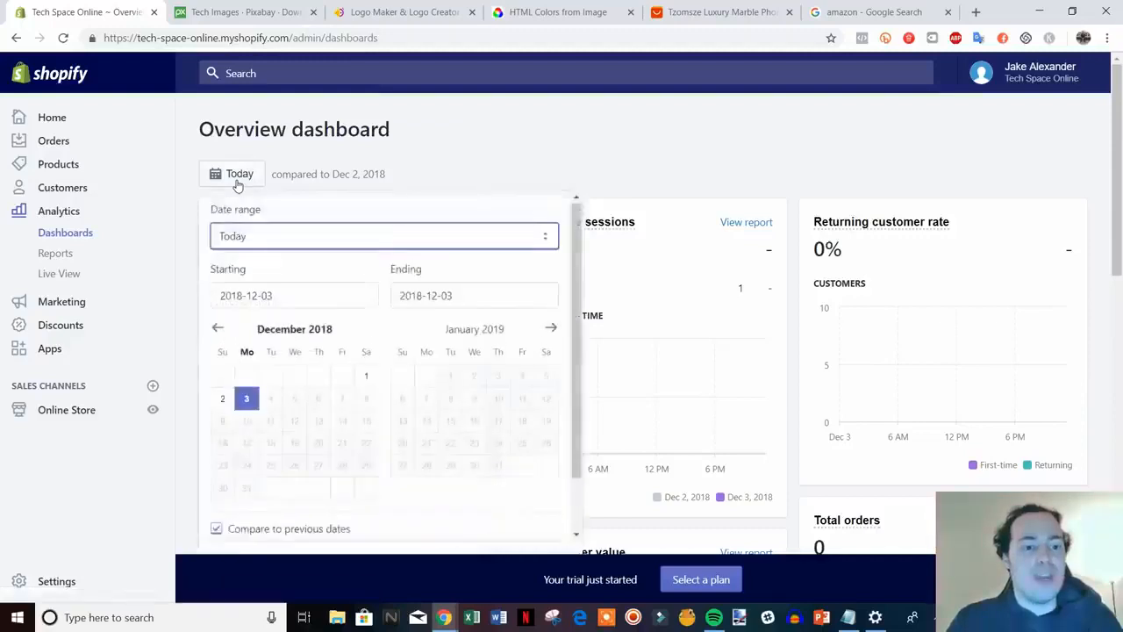
left_click(307, 302)
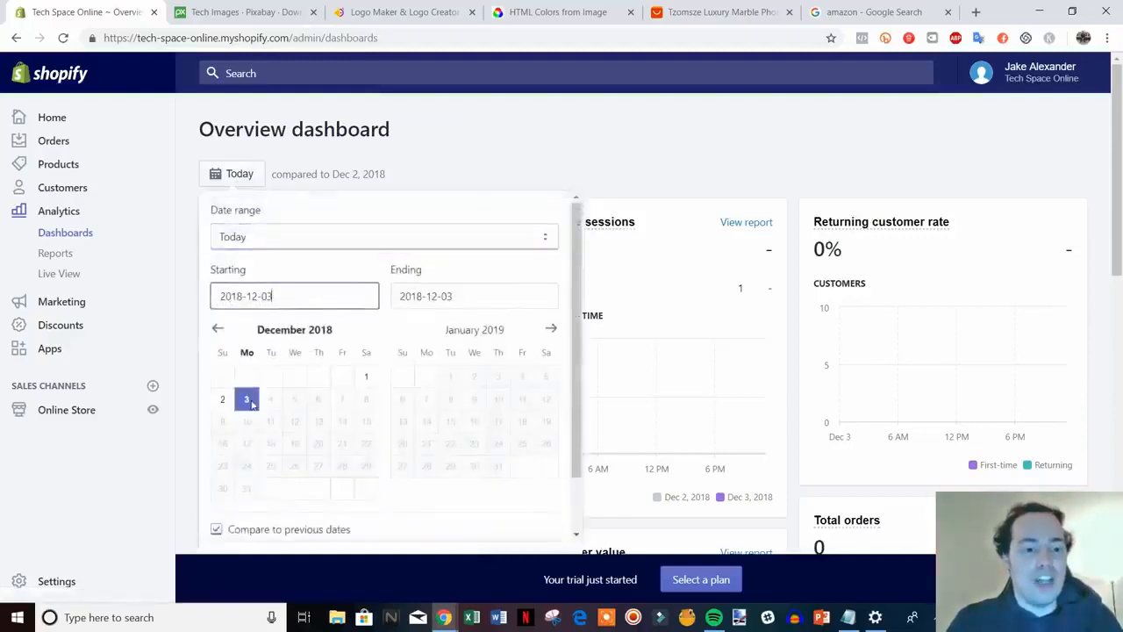
left_click(224, 336)
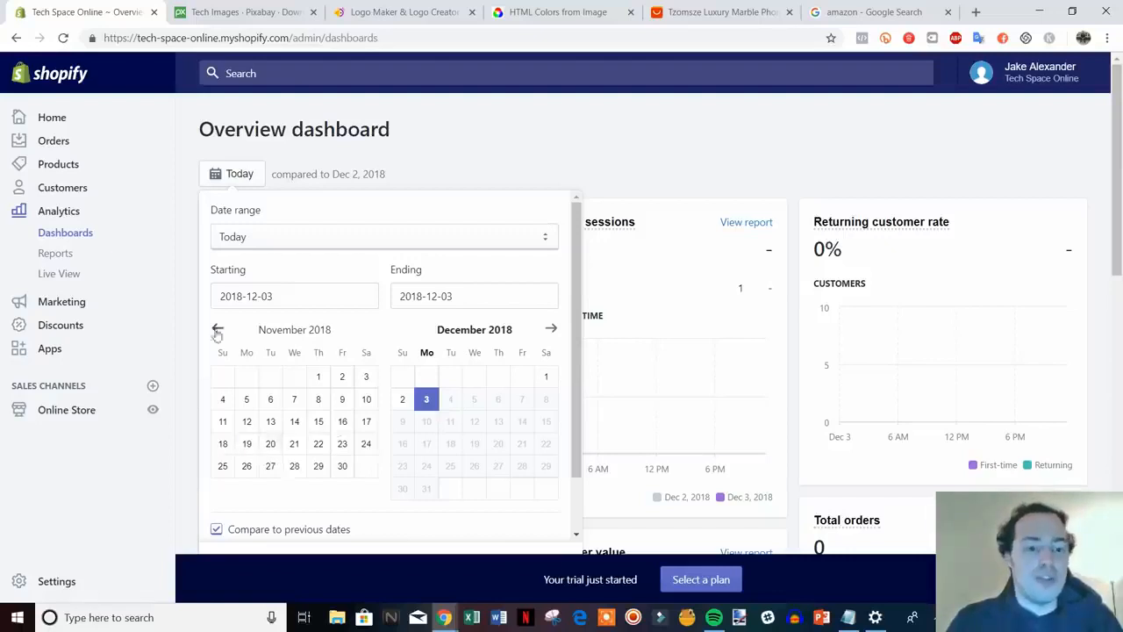
double_click(216, 333)
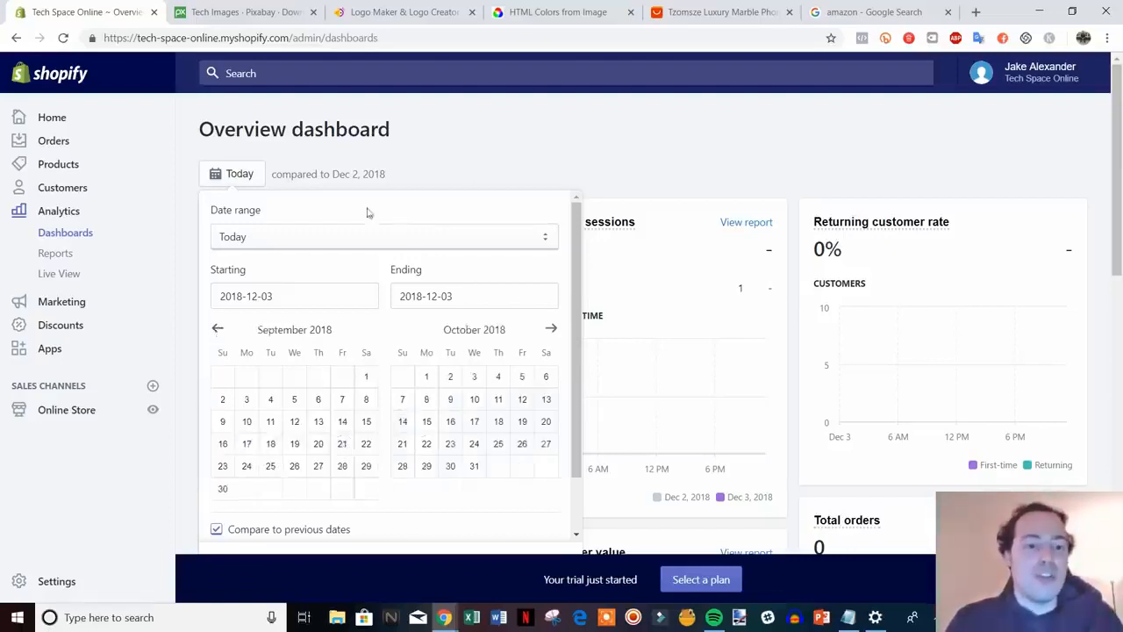
left_click(475, 173)
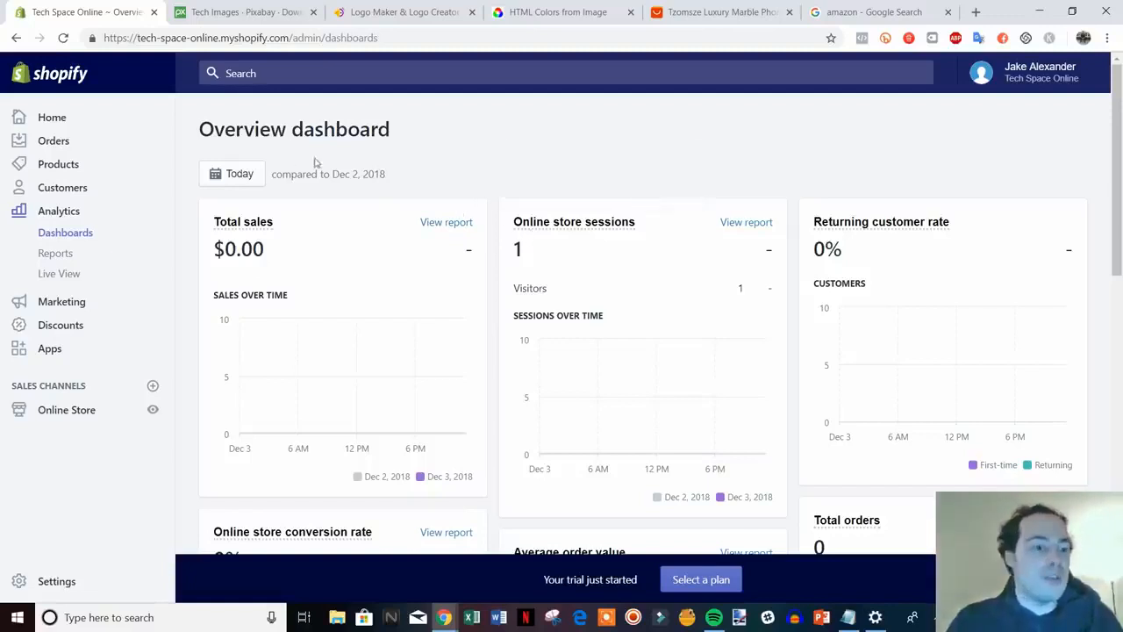
scroll(338, 321, "down", 1)
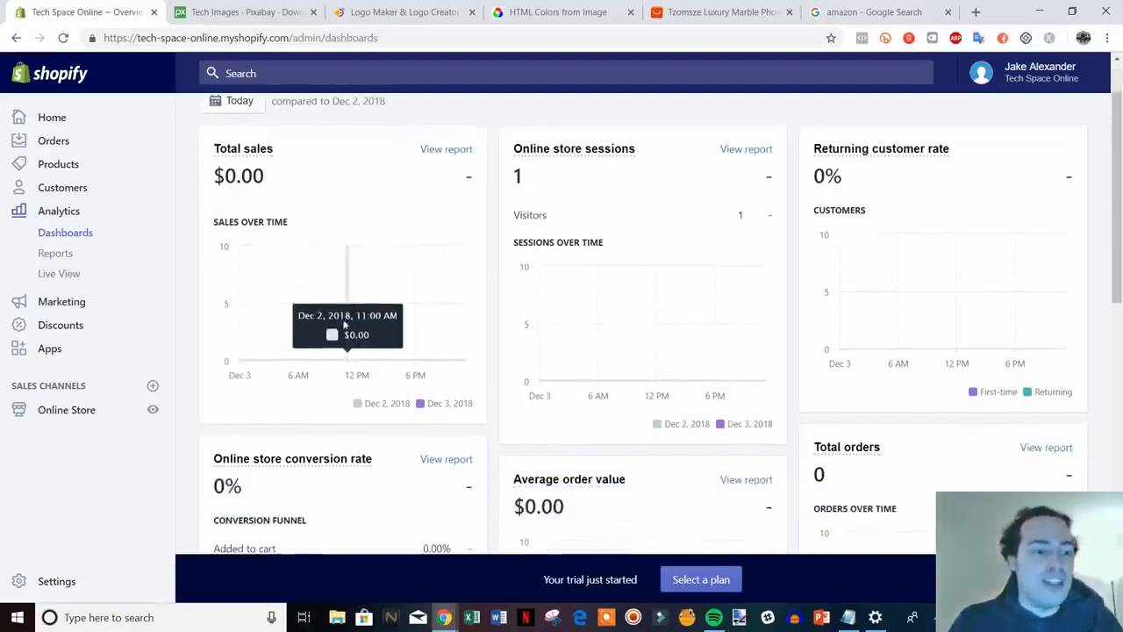
Open the Apps page listing recommended apps like Oberlo and Order Printer
left_click(49, 348)
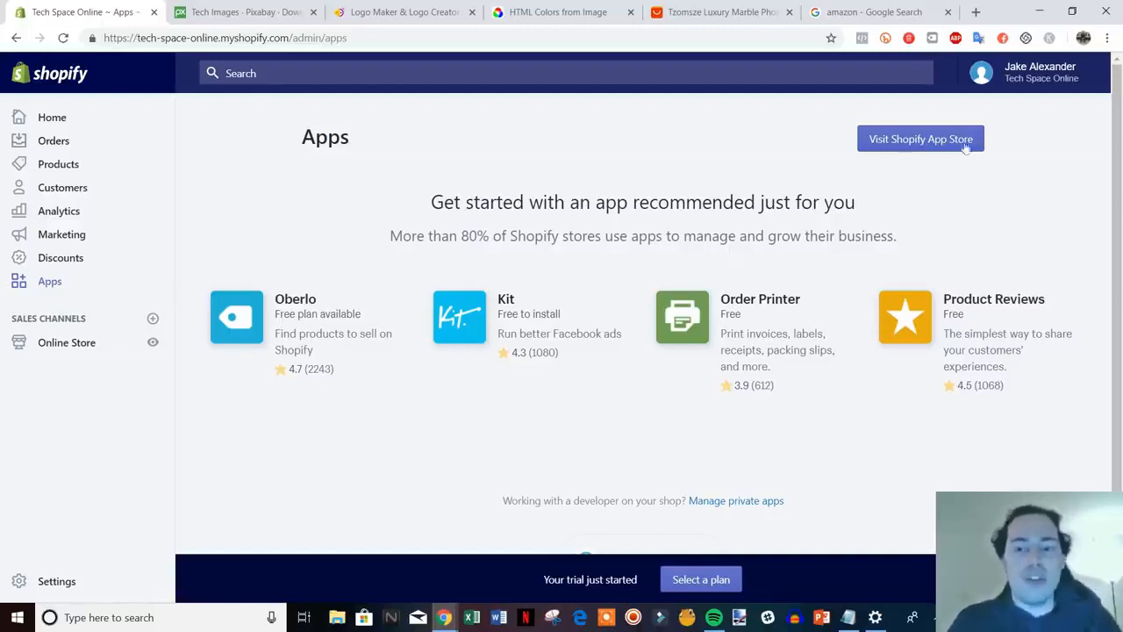
Open the Shopify App Store and search for oberlo
left_click(914, 142)
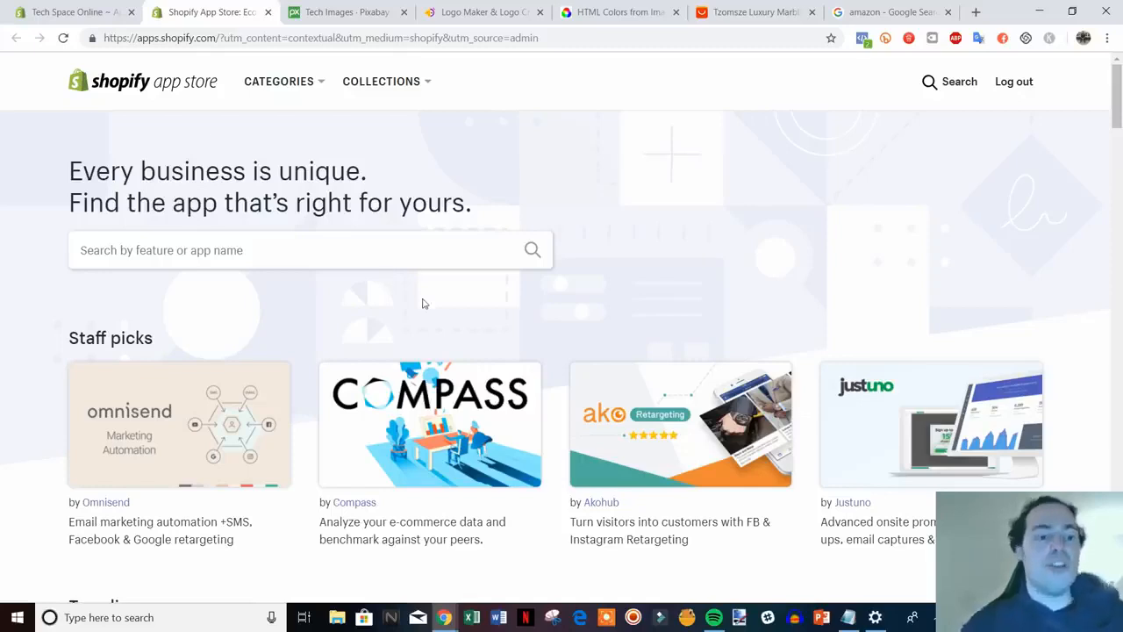
left_click(712, 10)
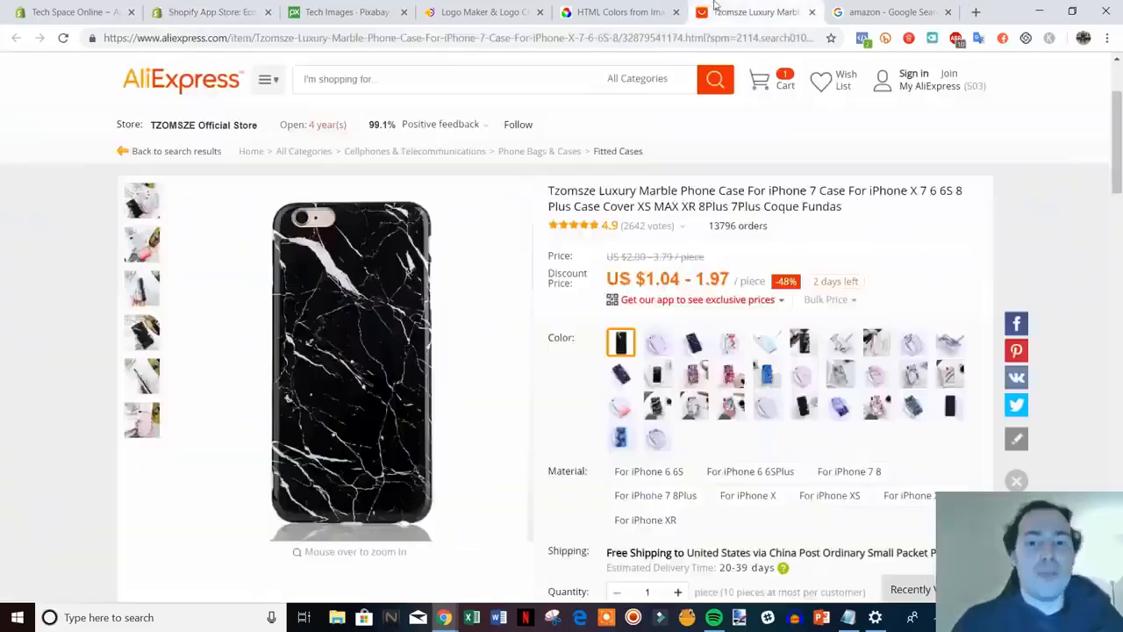
left_click(211, 11)
left_click(219, 252)
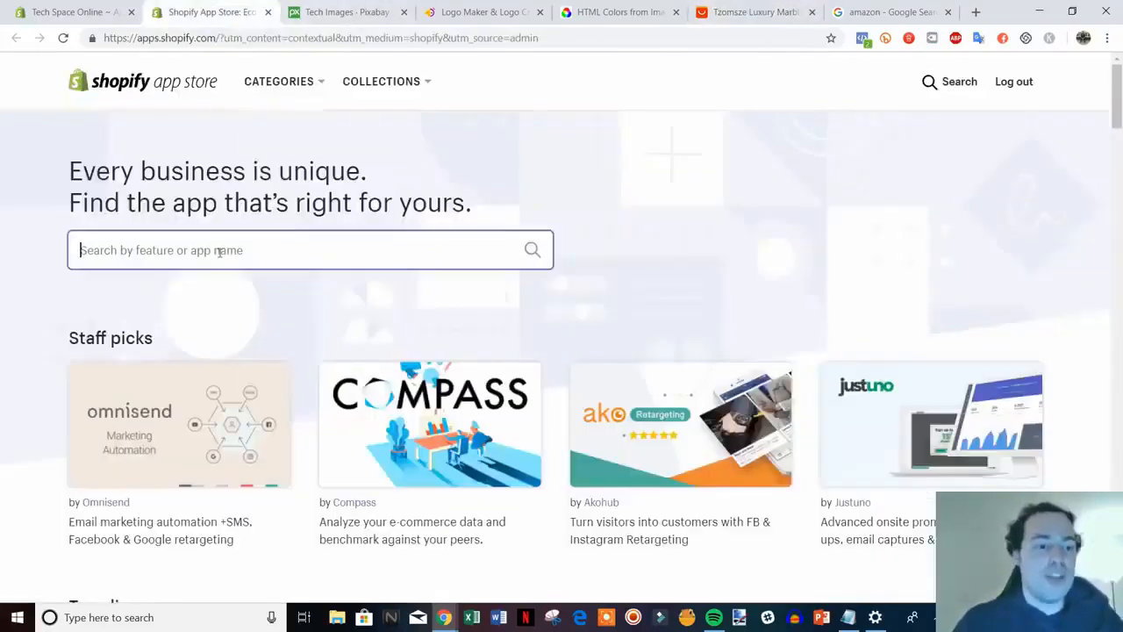
type("o")
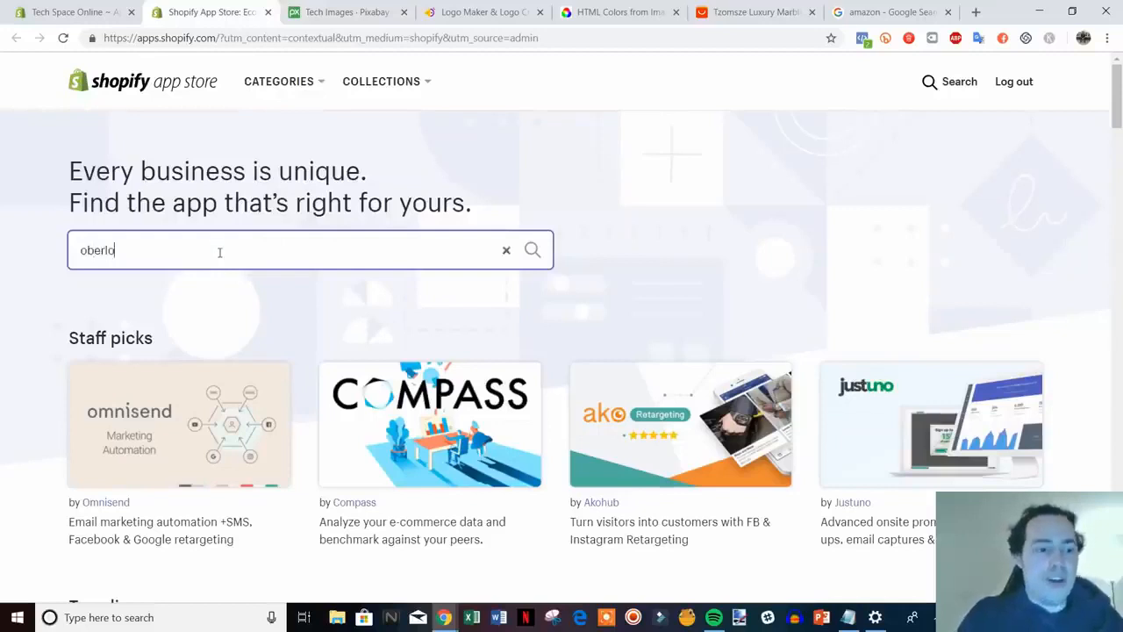
type("berlo")
key("Return")
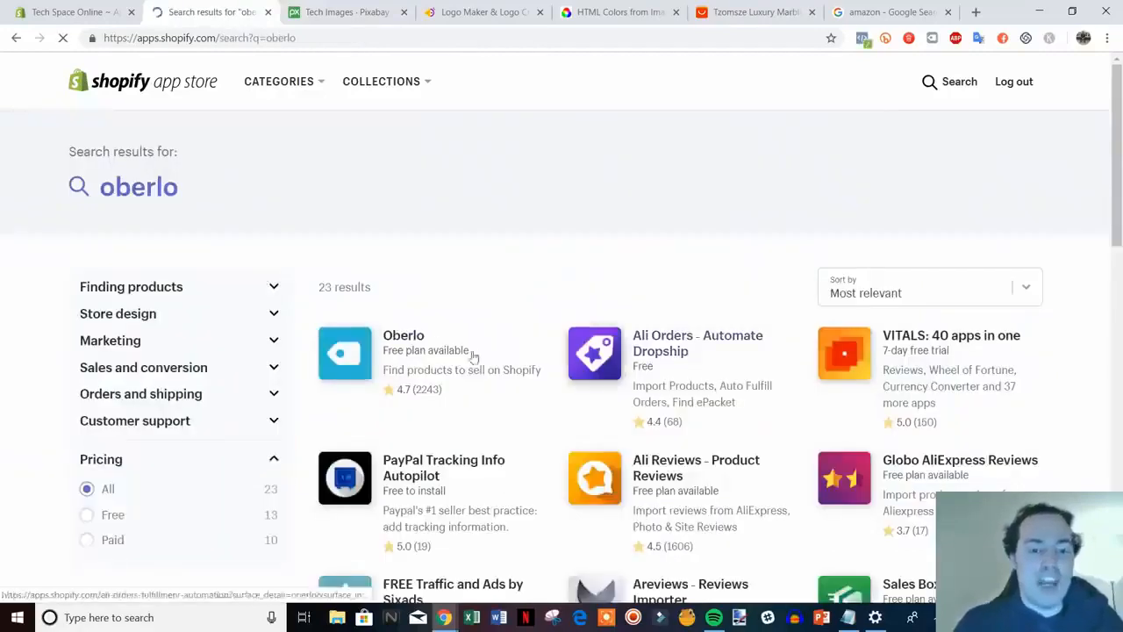
View the Oberlo app page, then return to the 23 oberlo search results
left_click(417, 340)
left_click(755, 12)
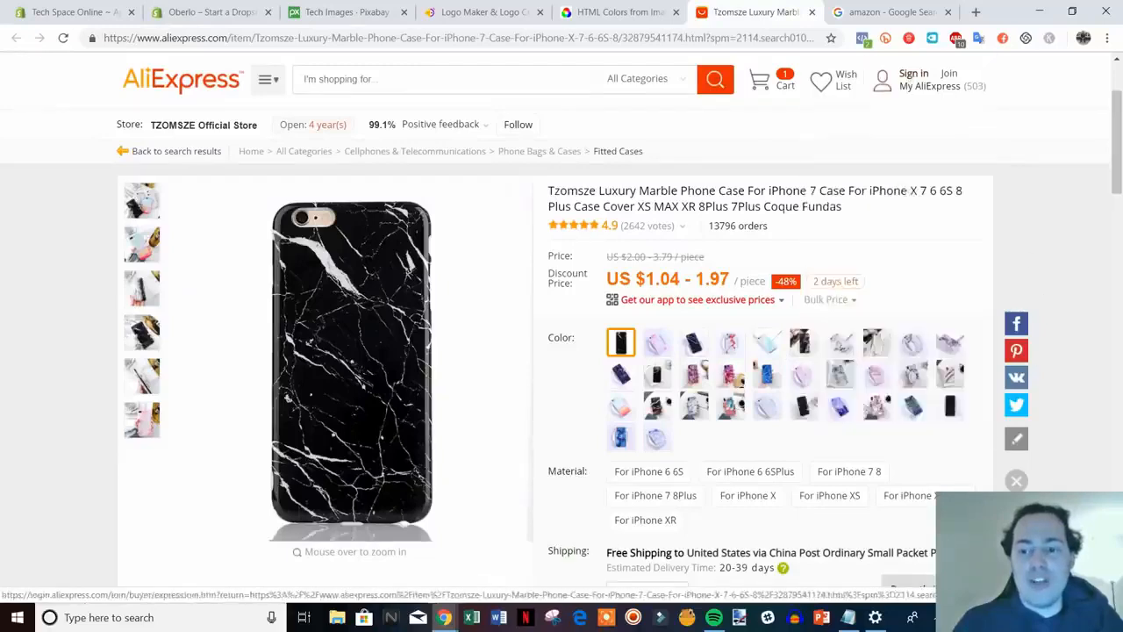
left_click(219, 8)
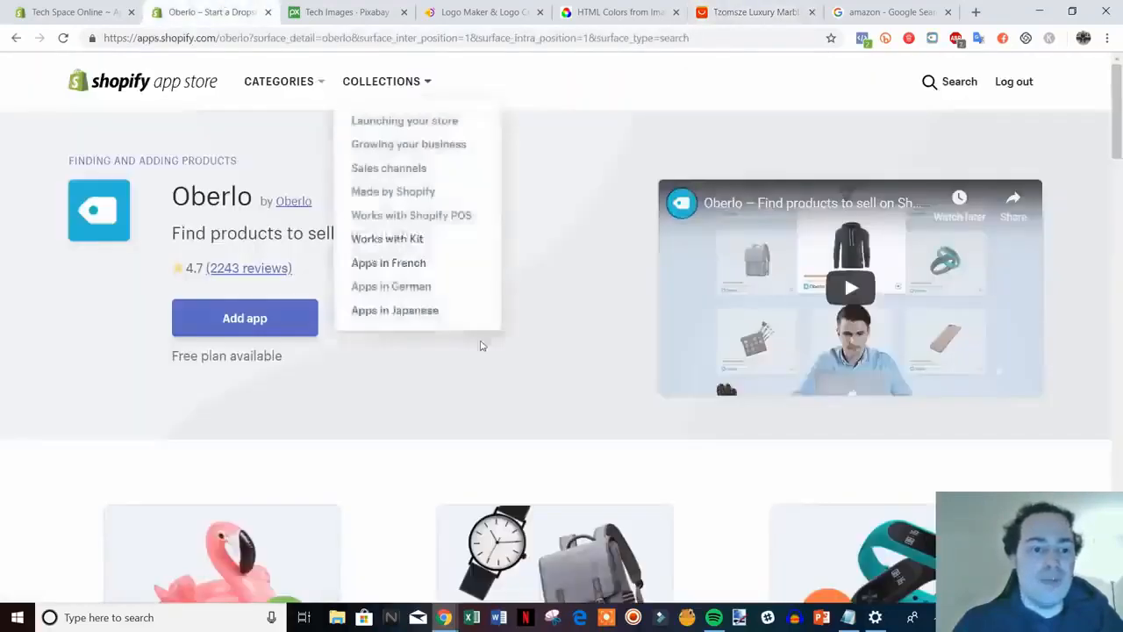
scroll(623, 458, "down", 1)
scroll(281, 456, "up", 1)
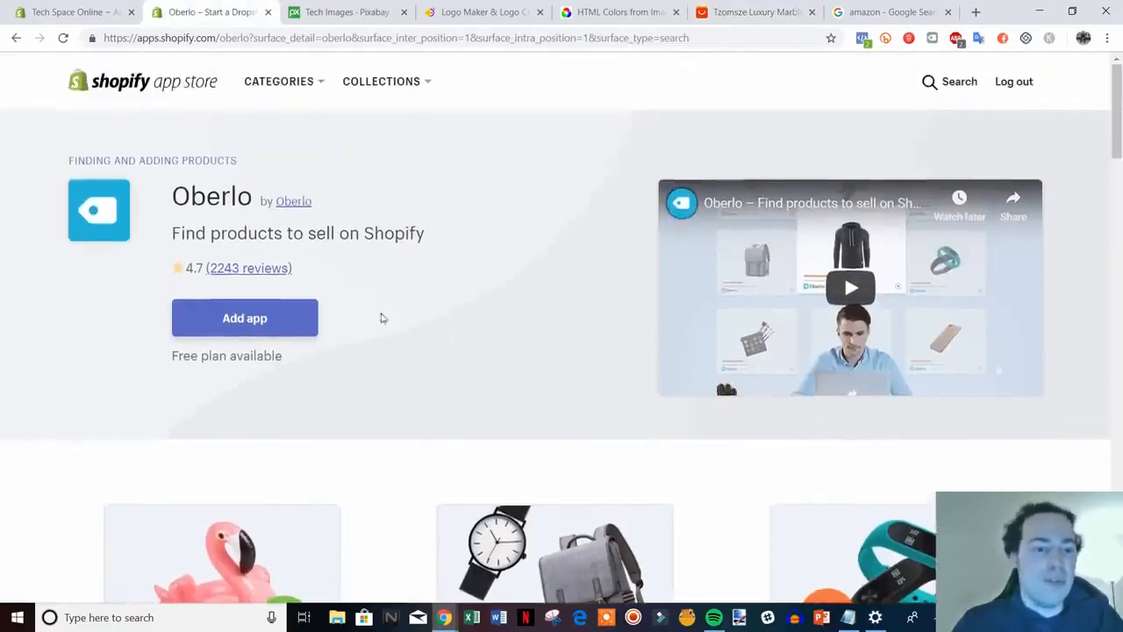
left_click(16, 38)
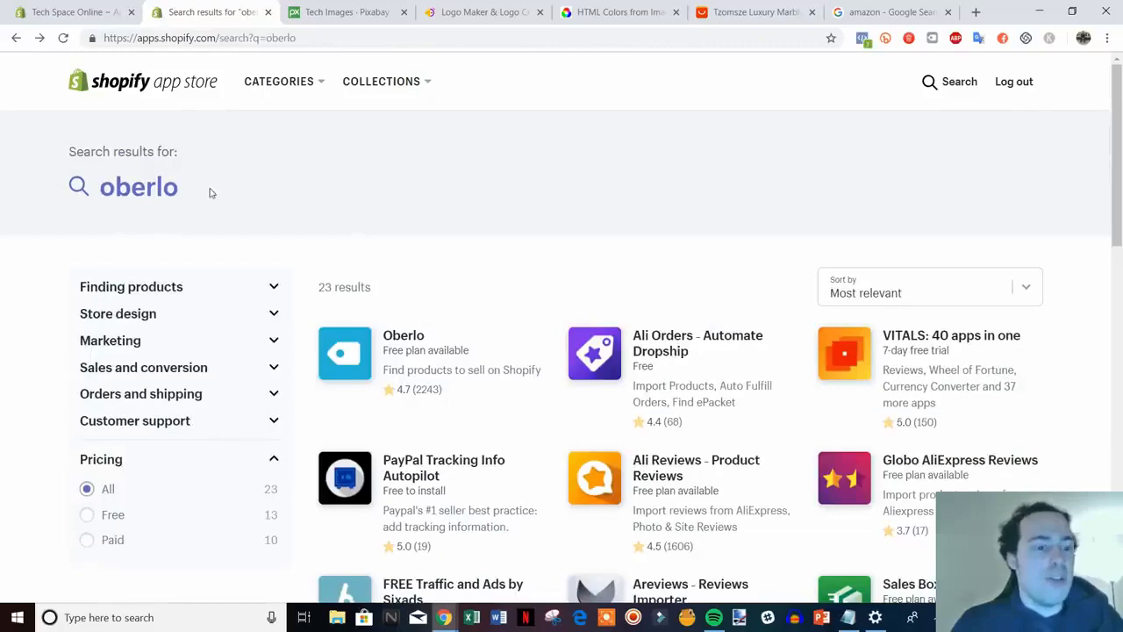
left_click(194, 189)
Search for crush.pics and open the Crush.pics app page, rated 4.8 with a free plan
key("ctrl+a")
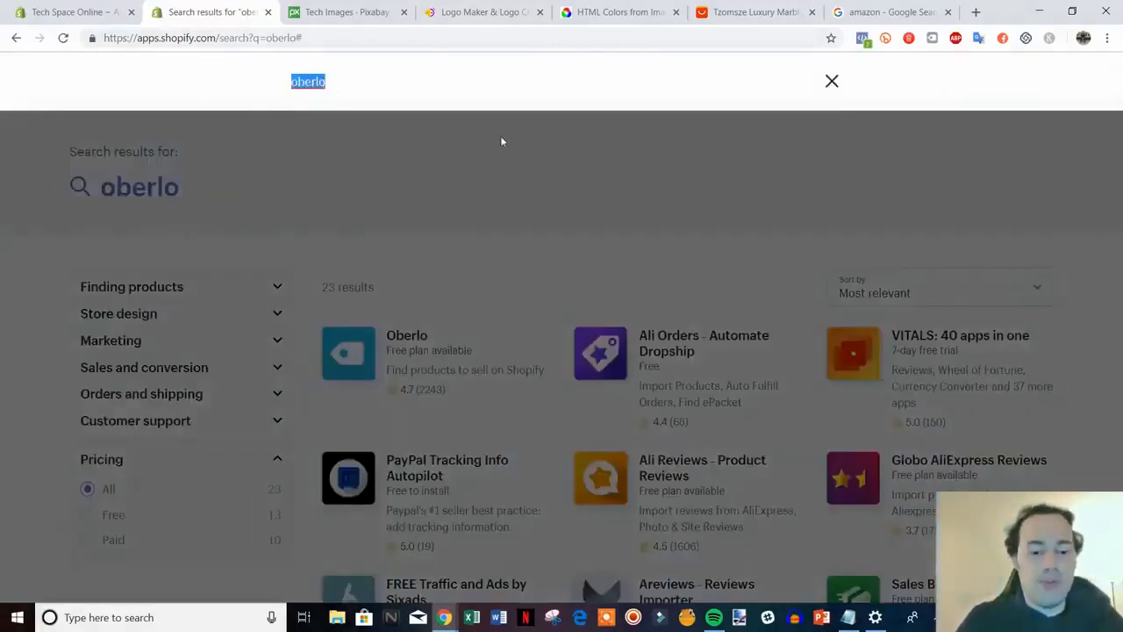
type("cru")
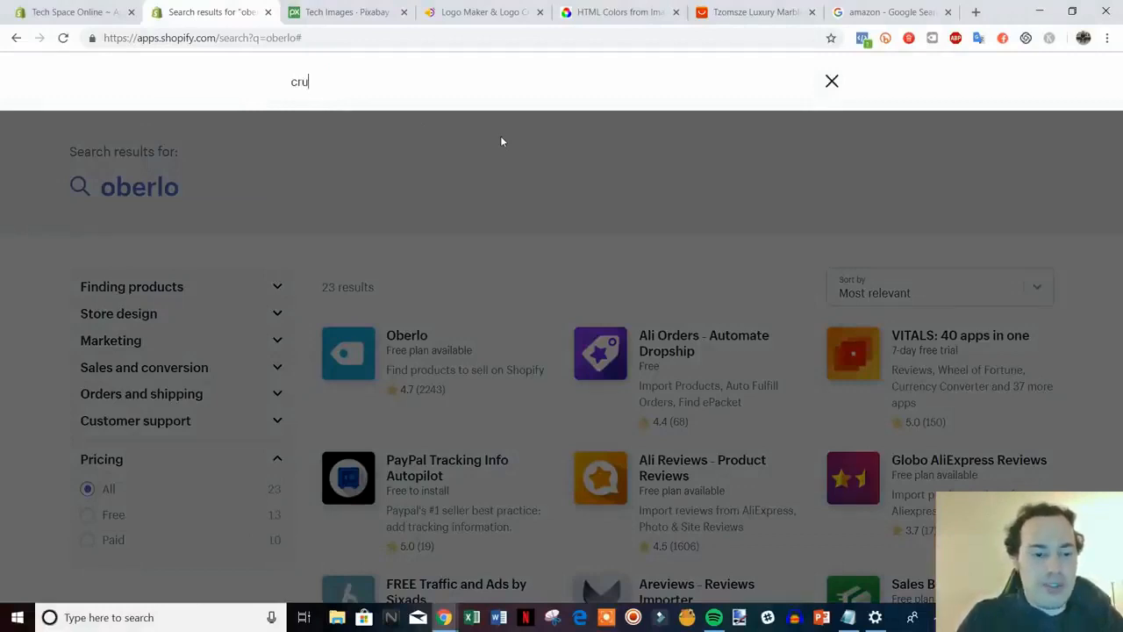
type("sh.pics")
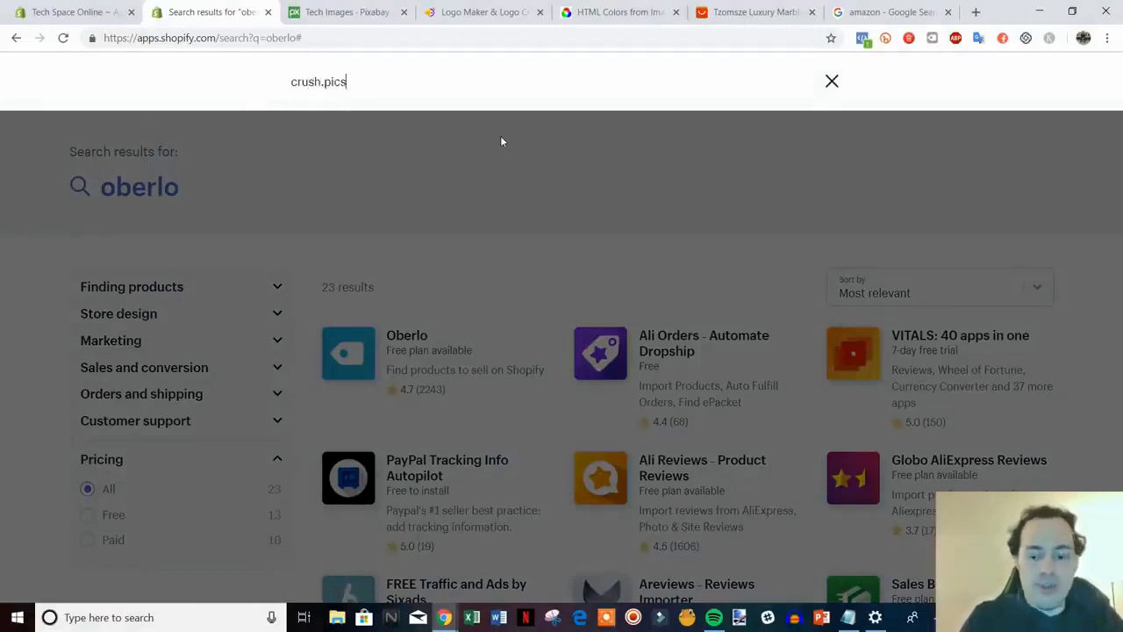
key("Return")
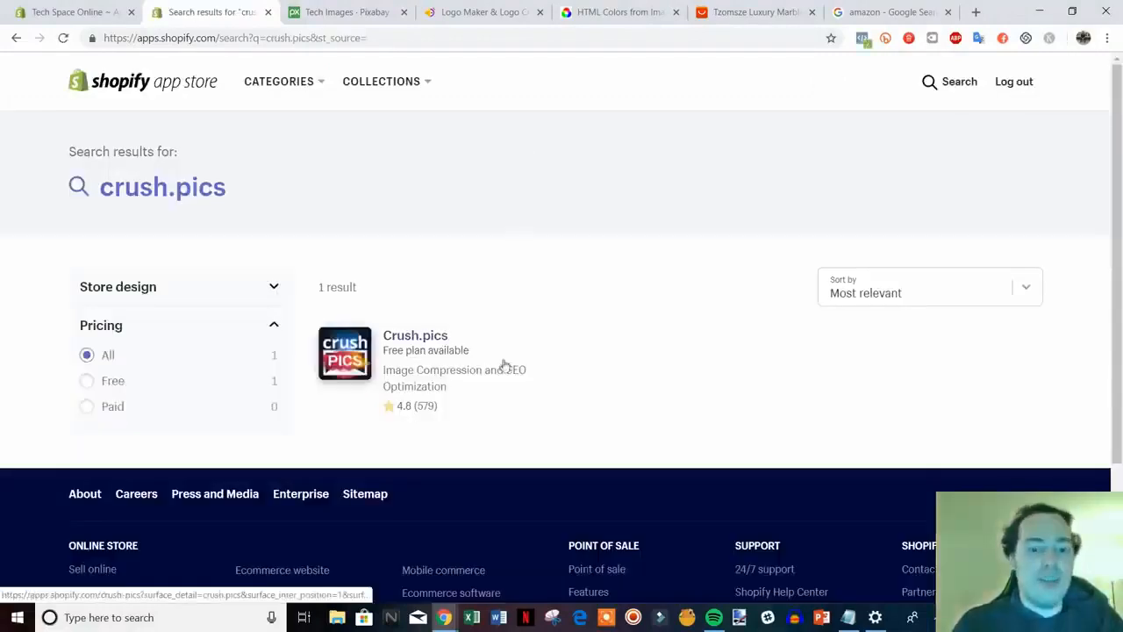
left_click(416, 340)
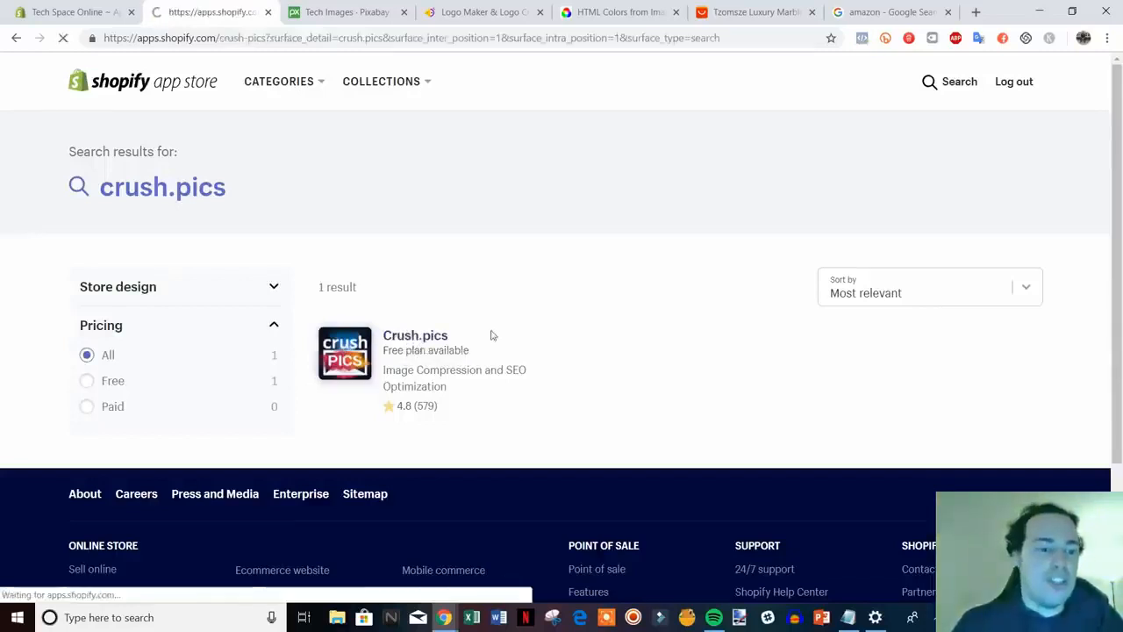
scroll(840, 503, "down", 1)
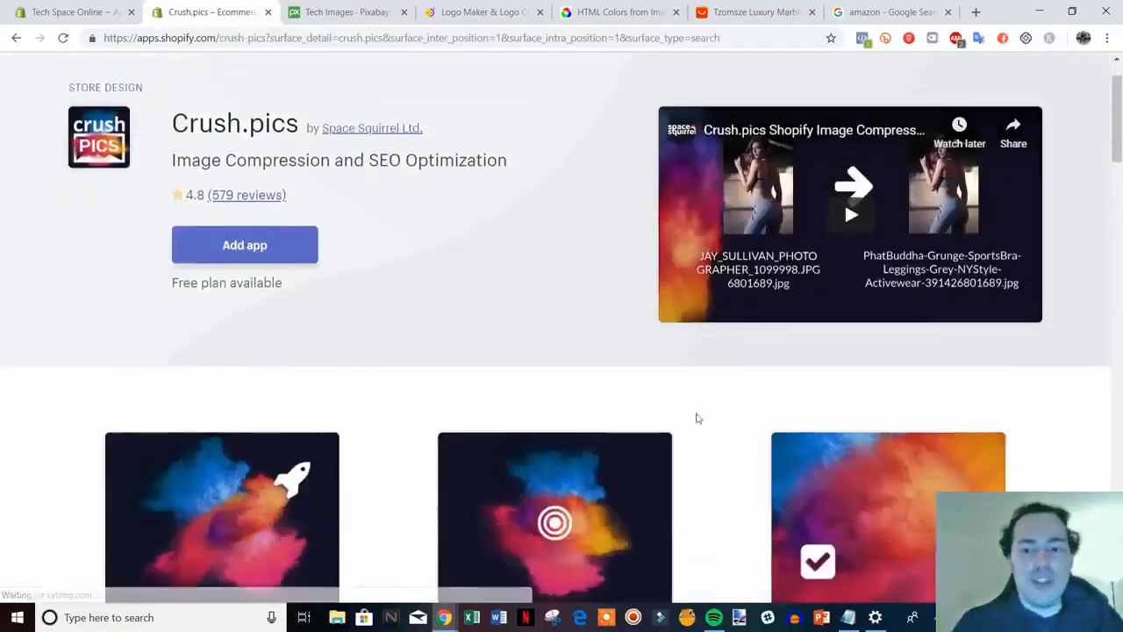
scroll(711, 373, "up", 1)
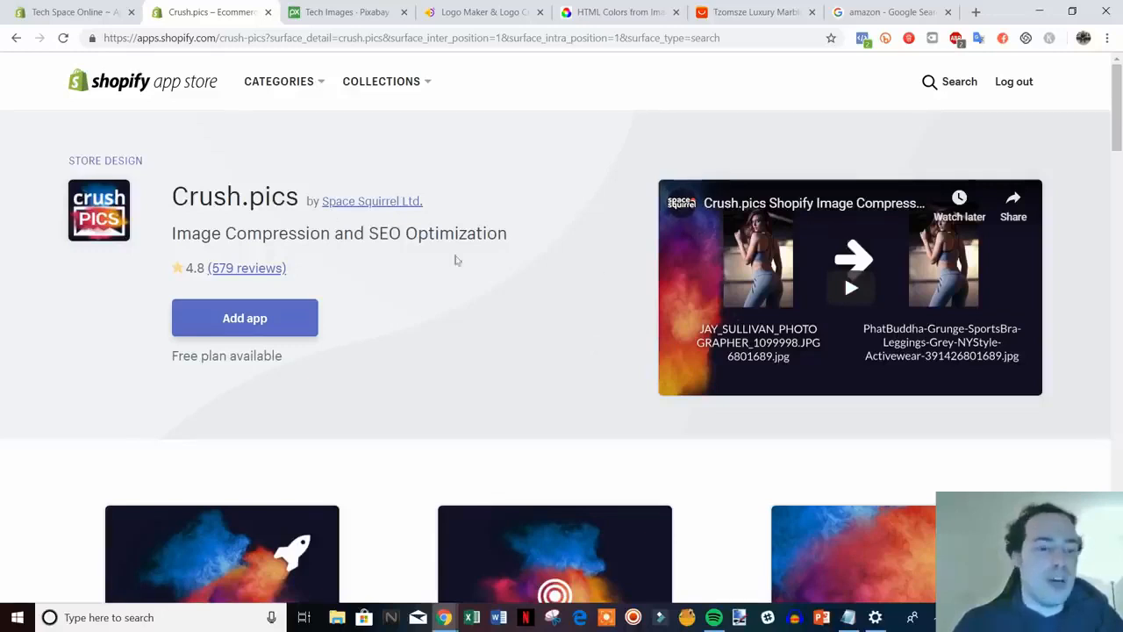
left_click_drag(172, 185, 480, 261)
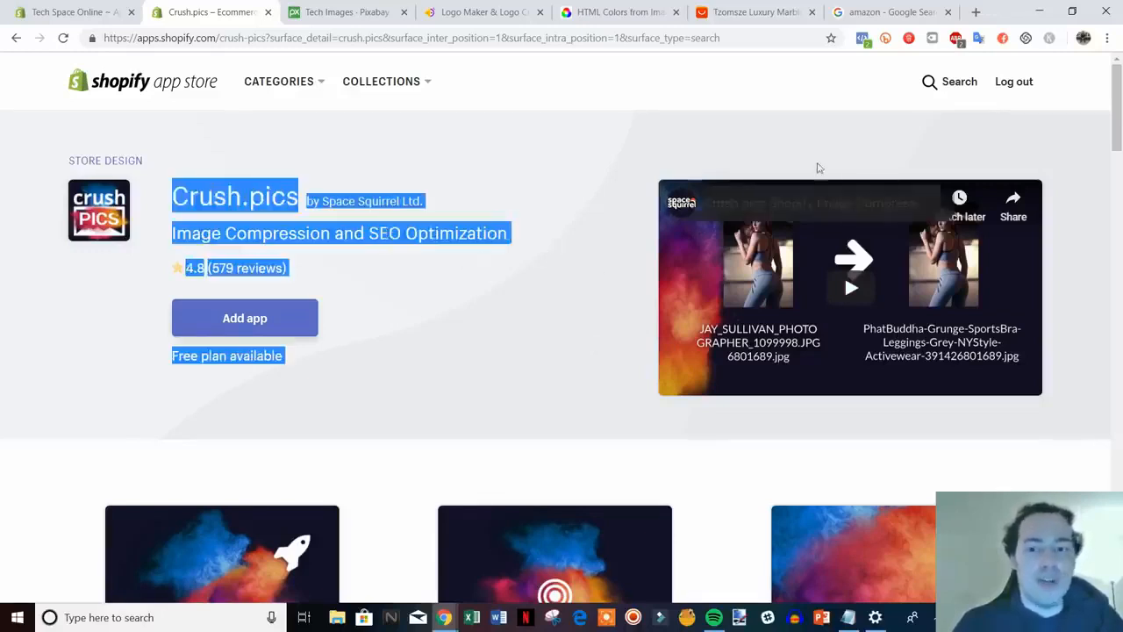
left_click(877, 123)
Search the App Store for review apps and scroll through the 328 results
left_click(932, 81)
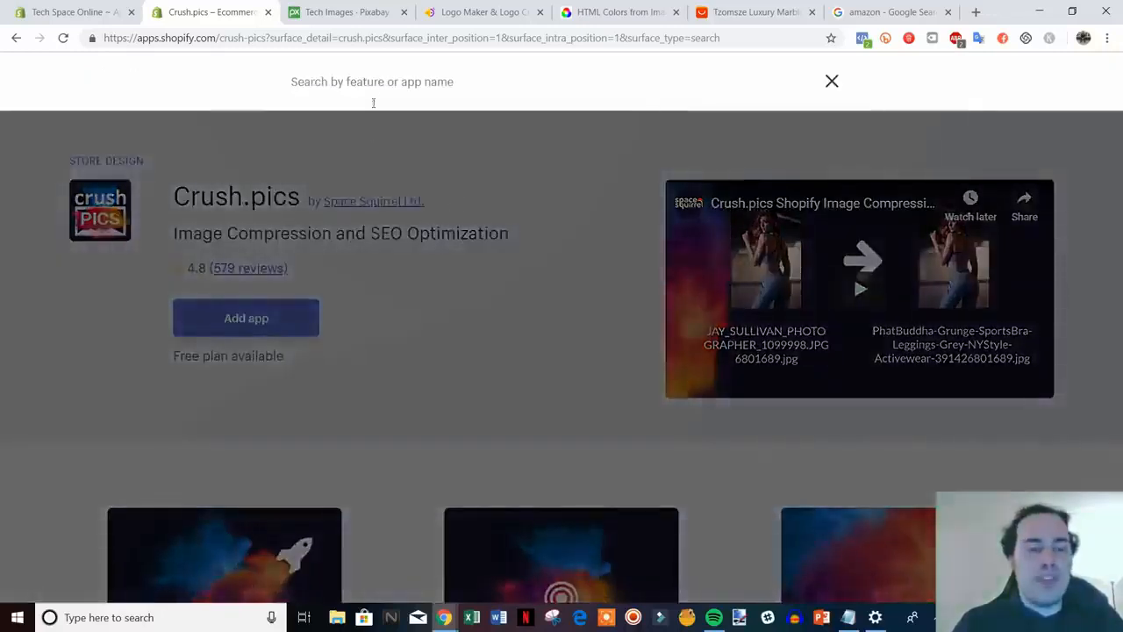
type("review")
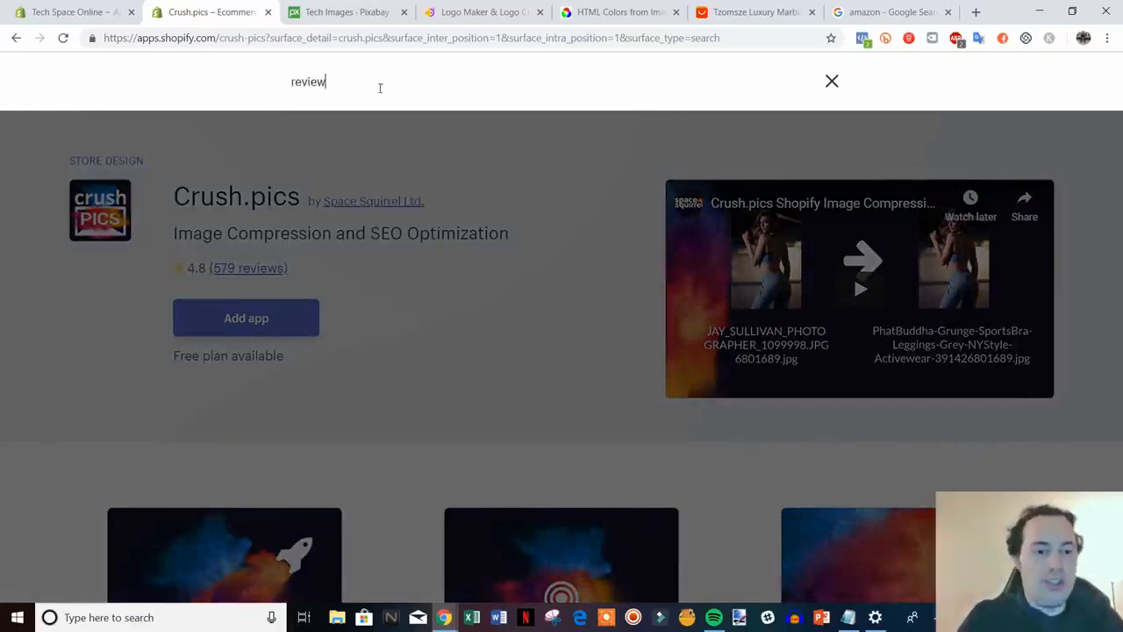
key("Return")
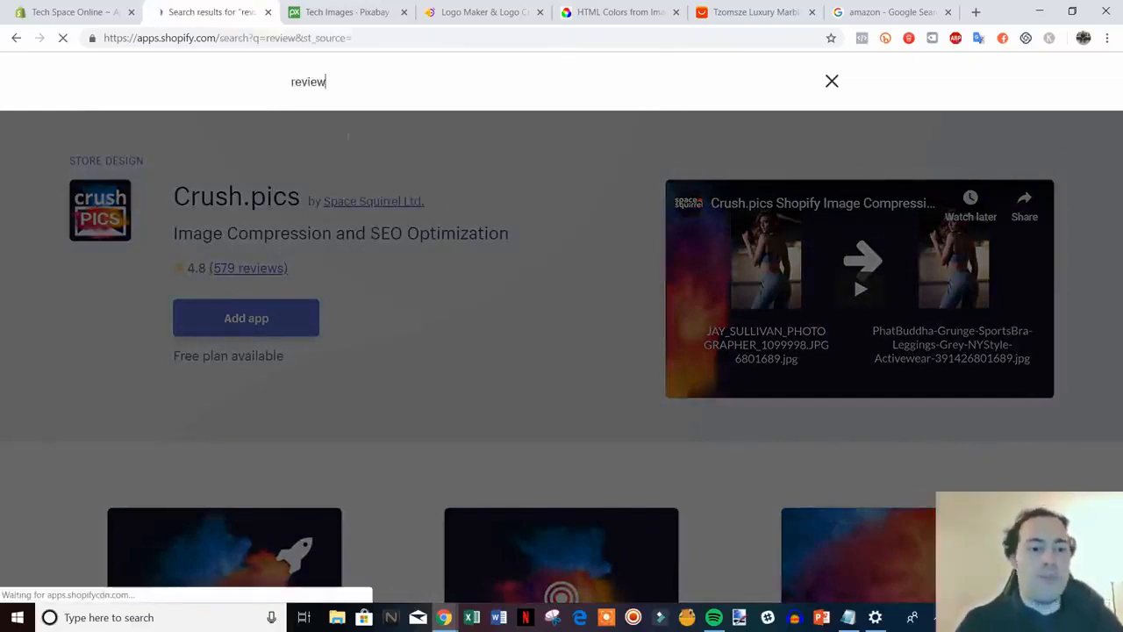
scroll(661, 203, "down", 1)
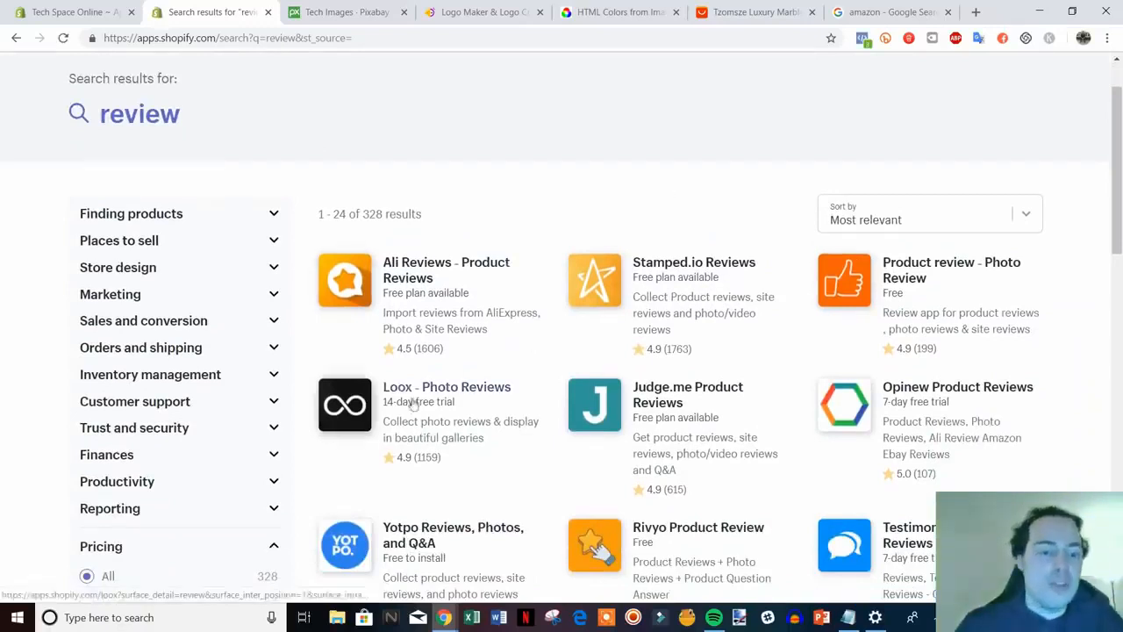
scroll(456, 409, "down", 1)
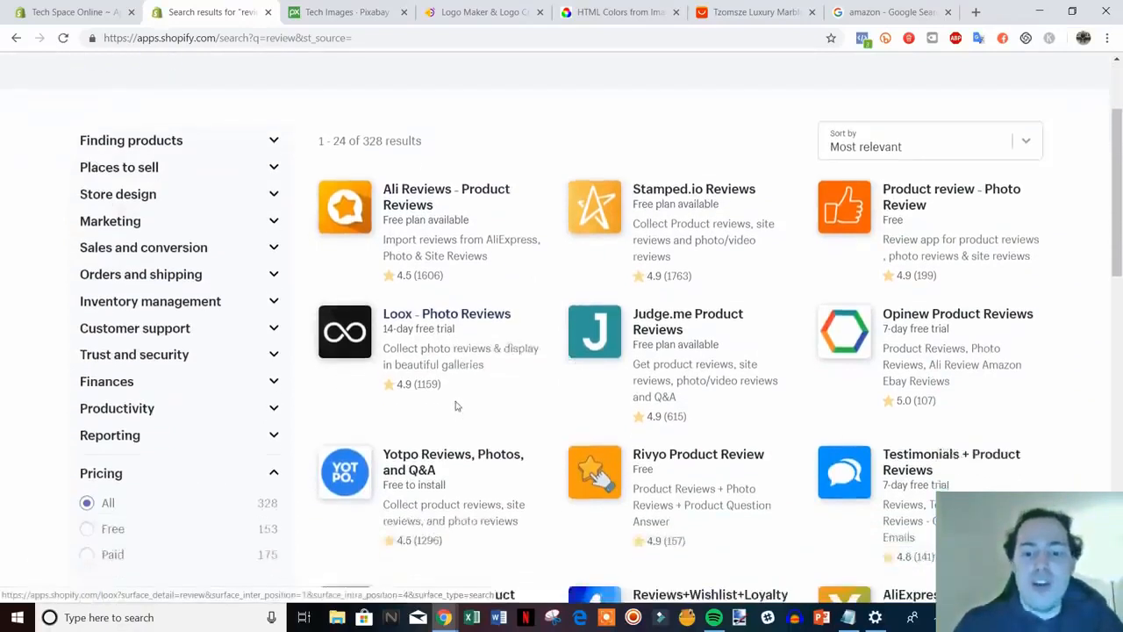
scroll(455, 387, "up", 1)
scroll(454, 377, "down", 2)
scroll(456, 369, "up", 1)
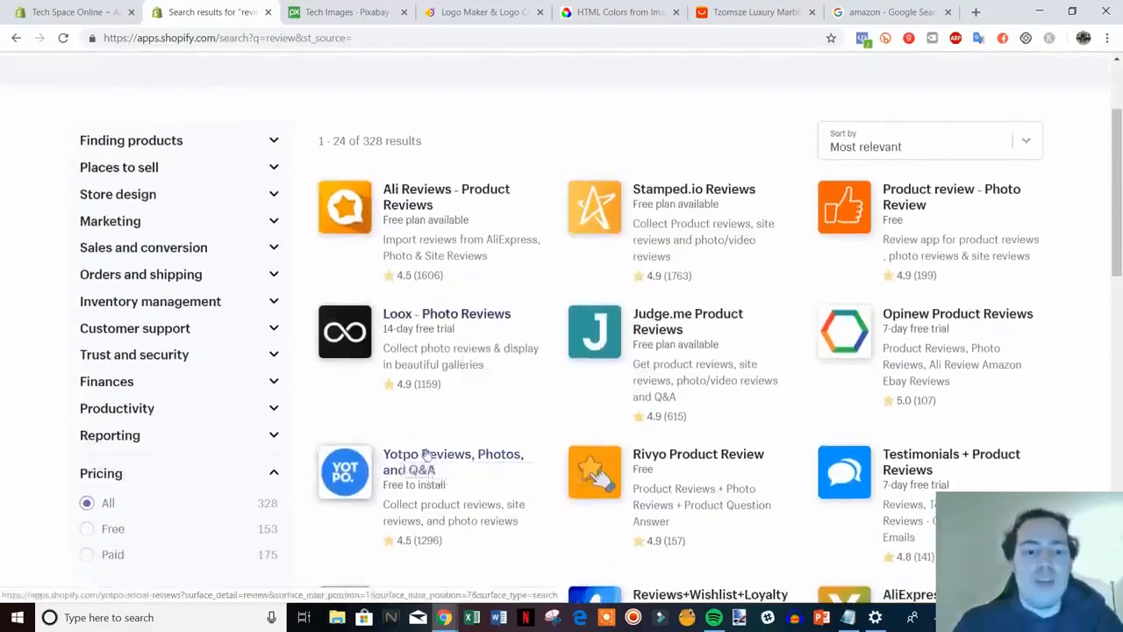
scroll(452, 395, "down", 3)
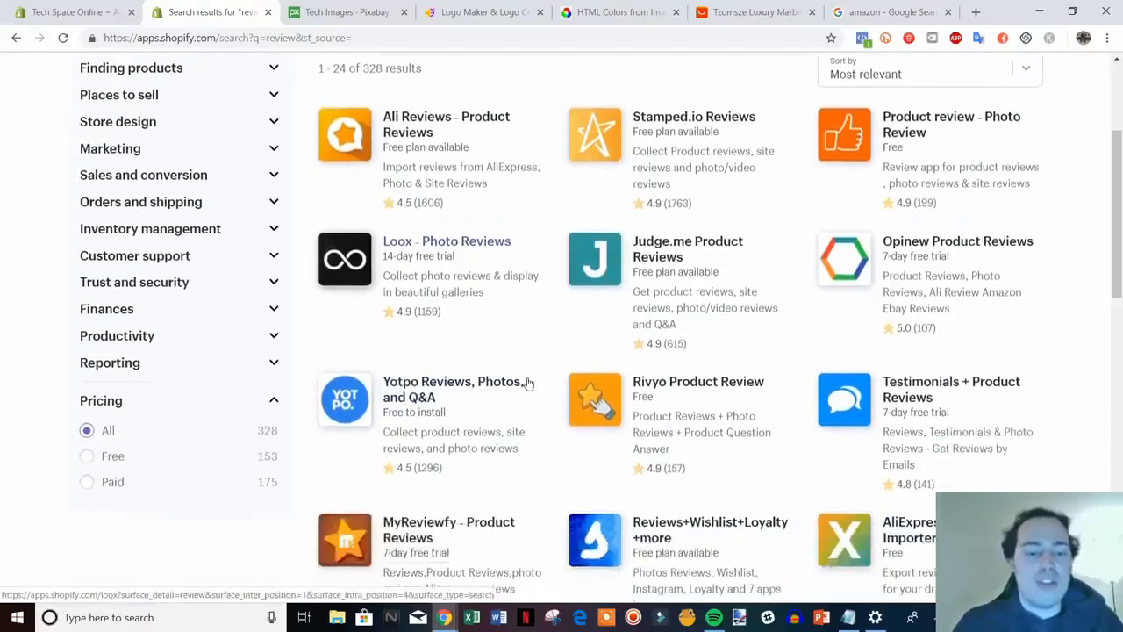
scroll(434, 274, "down", 6)
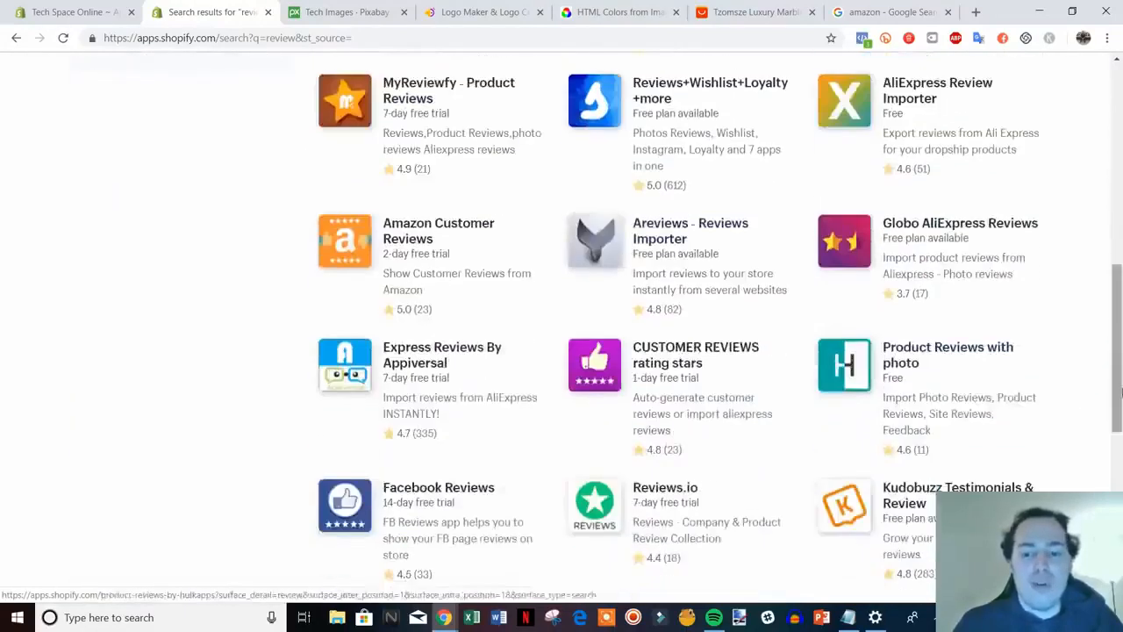
left_click_drag(1120, 443, 1111, 114)
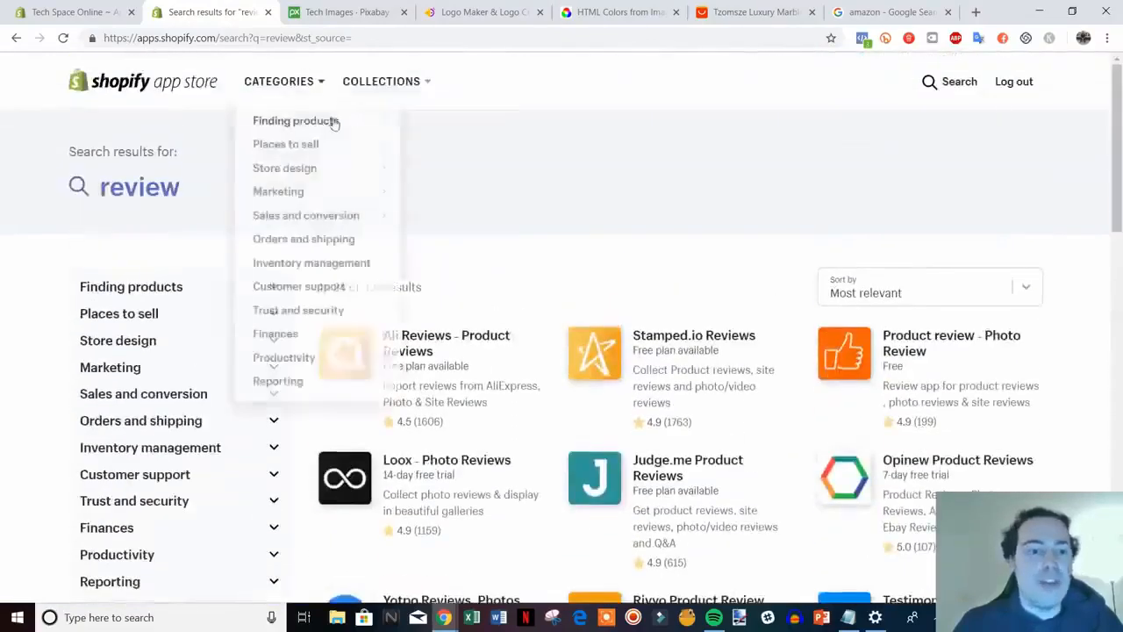
left_click(939, 82)
Search for 'shopify review' and browse the 174 results, led by Woo Importer
left_click_drag(342, 81, 247, 91)
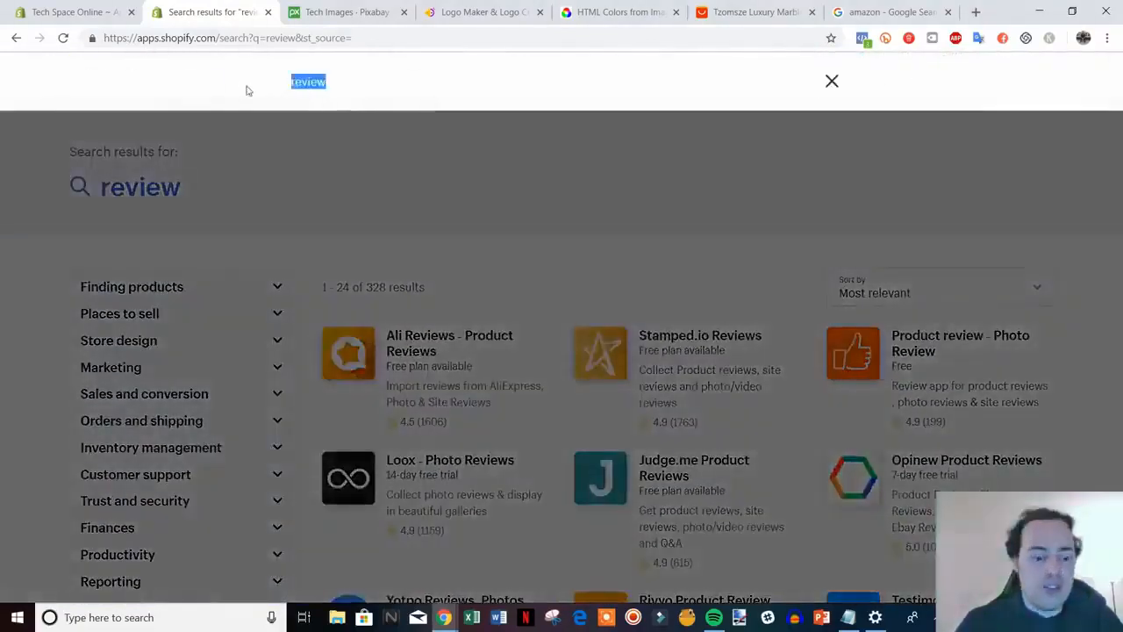
type("shop")
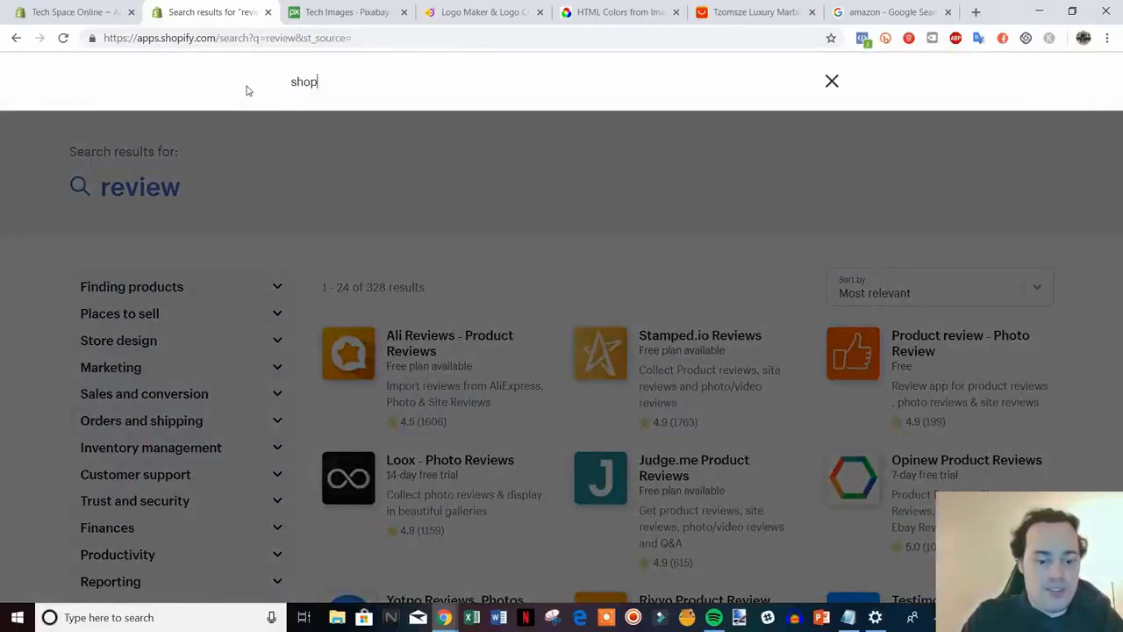
type("ify review")
key("Return")
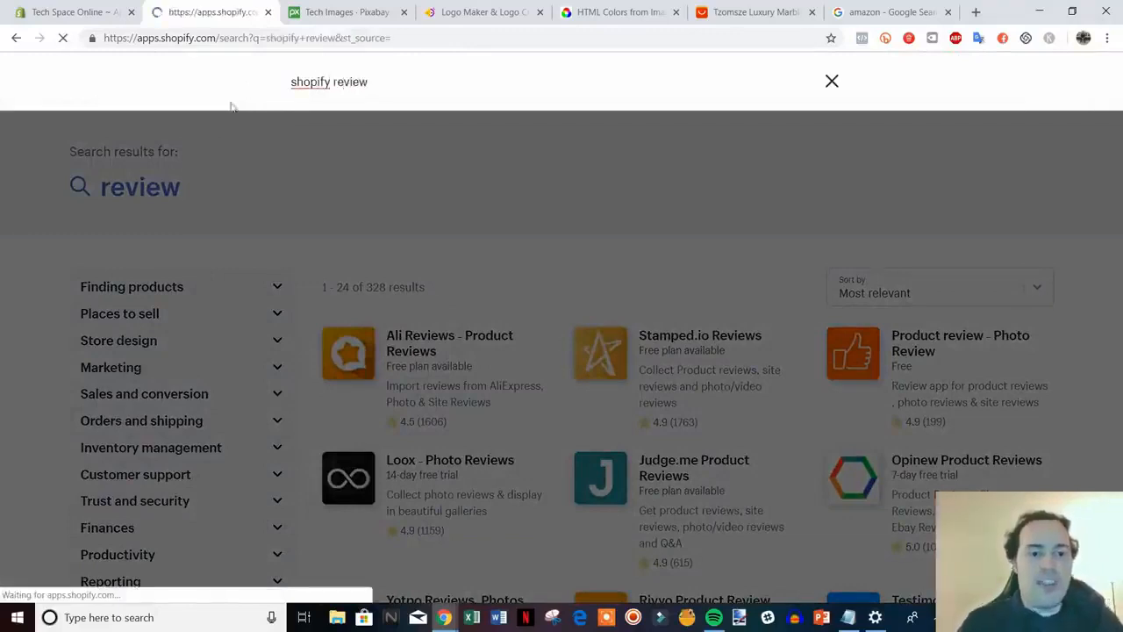
scroll(689, 279, "down", 3)
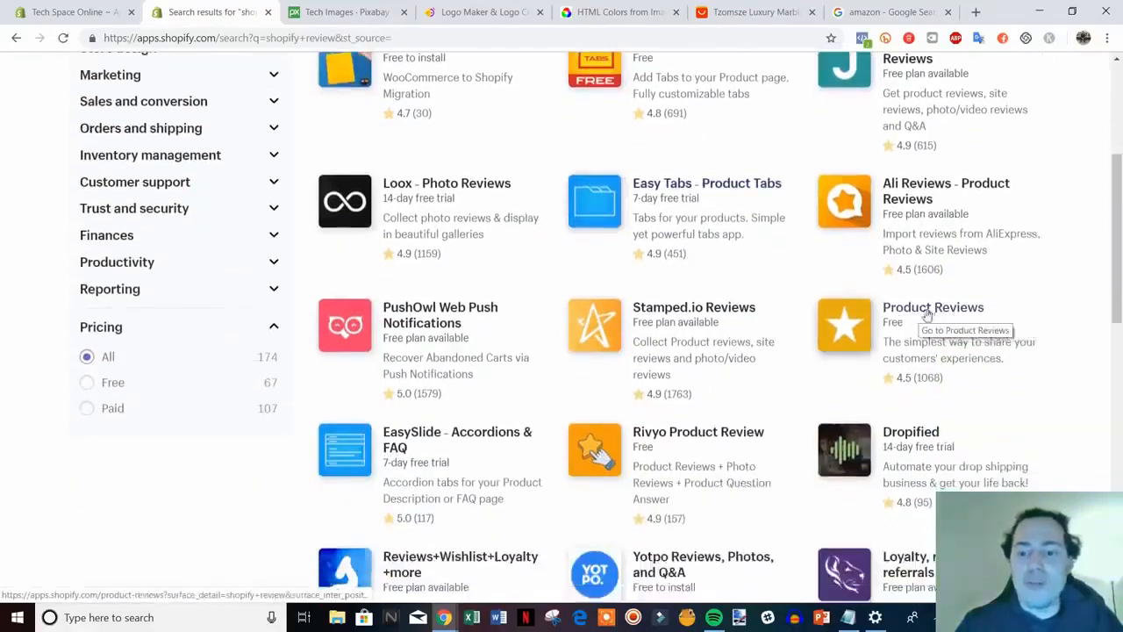
left_click_drag(1120, 317, 1120, 242)
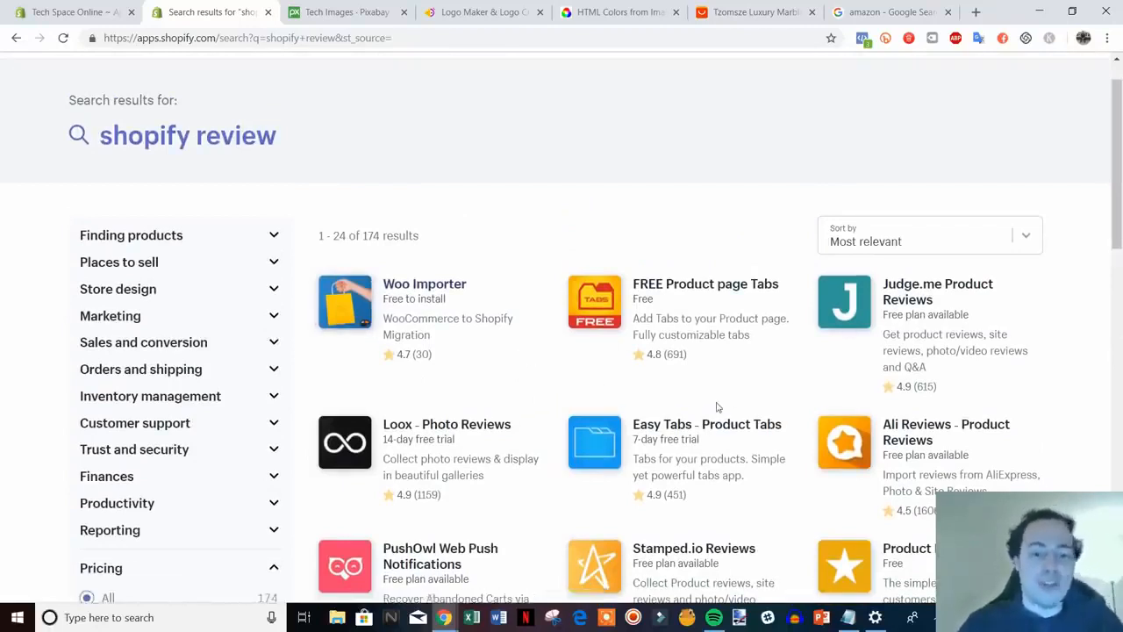
scroll(717, 407, "up", 1)
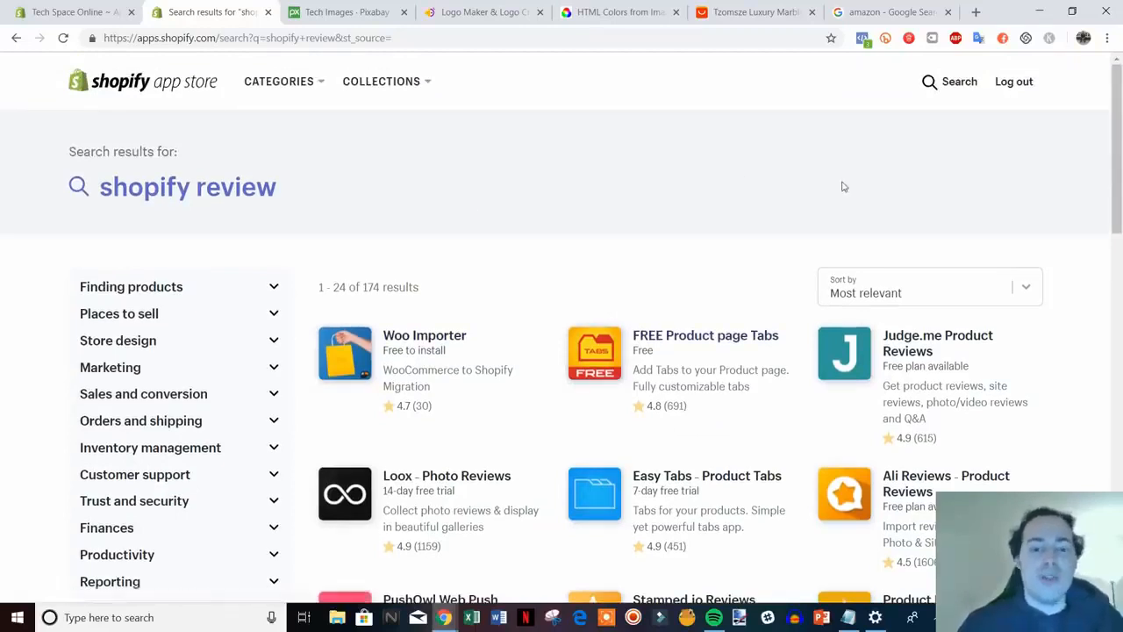
left_click(949, 80)
left_click_drag(406, 88, 289, 86)
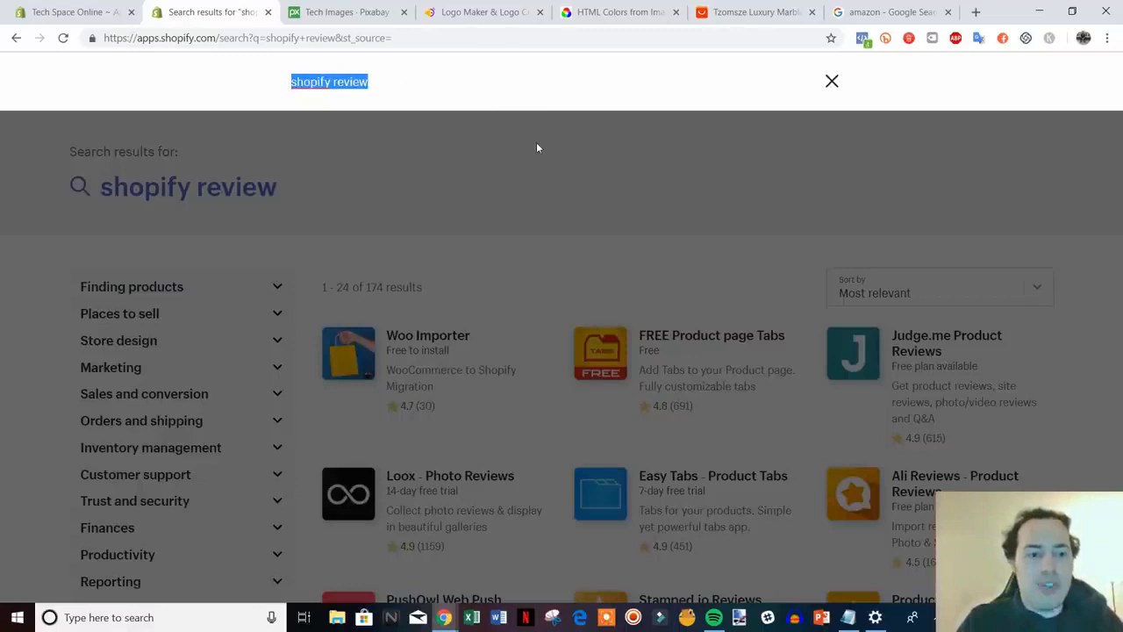
Search the App Store for 'privy' and look through its results
type("privy")
key("Return")
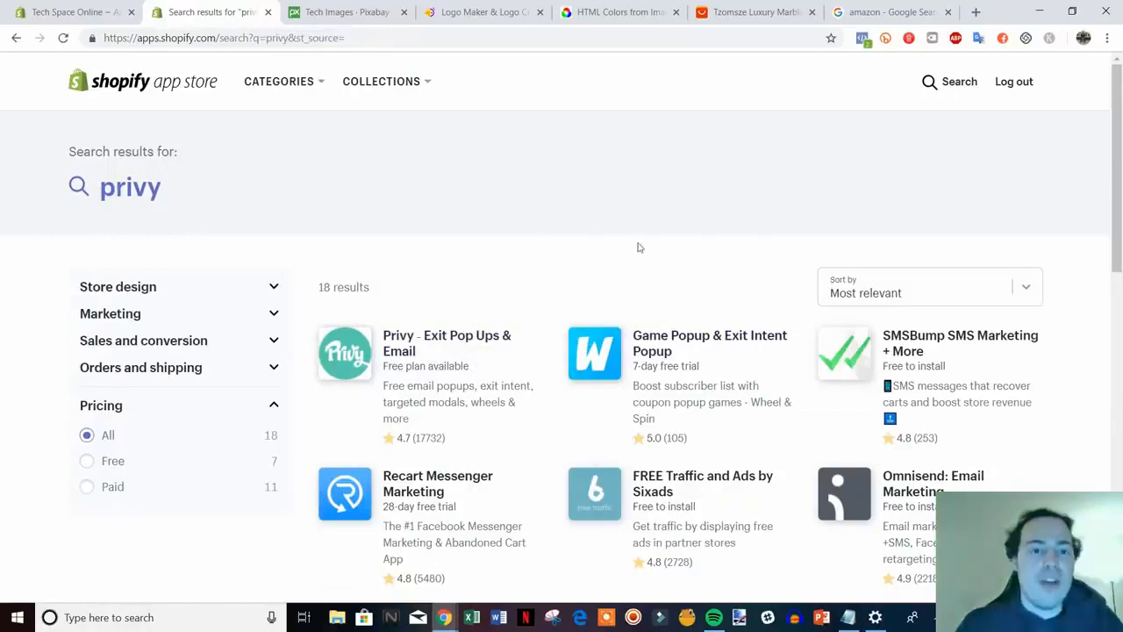
scroll(788, 245, "down", 1)
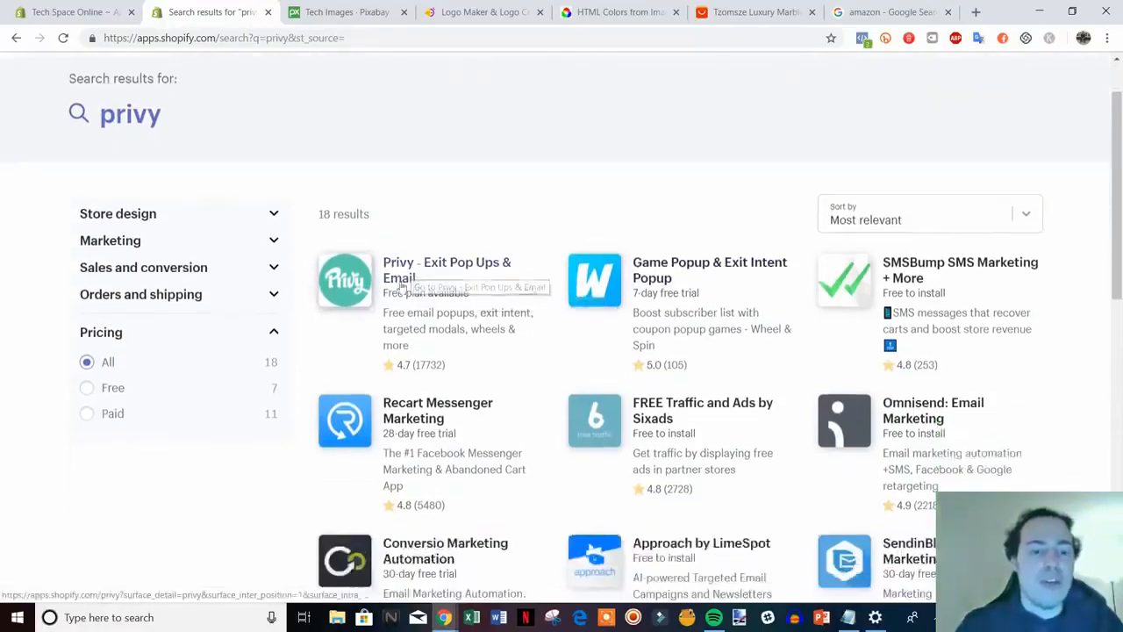
scroll(456, 302, "up", 1)
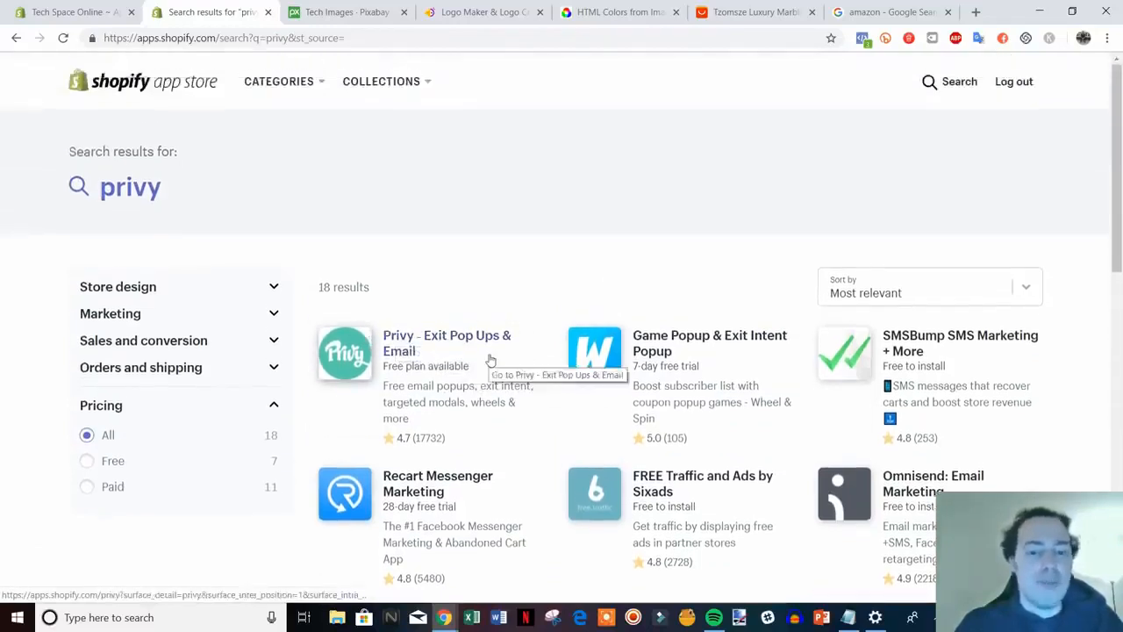
left_click(76, 12)
left_click(215, 12)
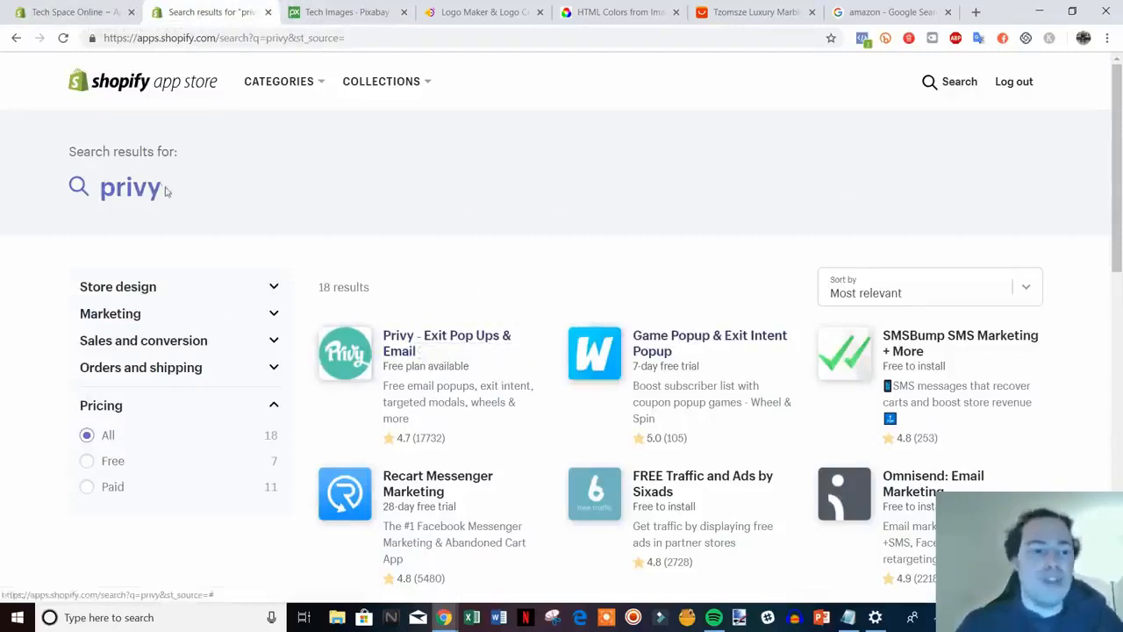
Search the App Store for 'spin a sale', listing 315 results led by Spin-a-Sale
left_click(86, 187)
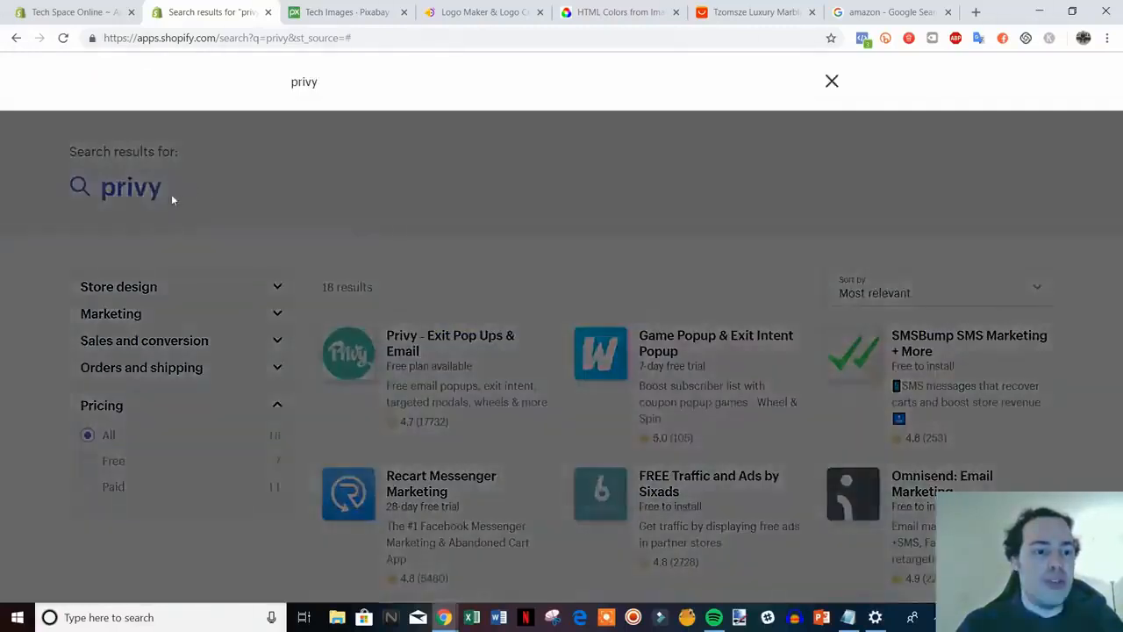
left_click_drag(346, 88, 210, 95)
type("spin a sale")
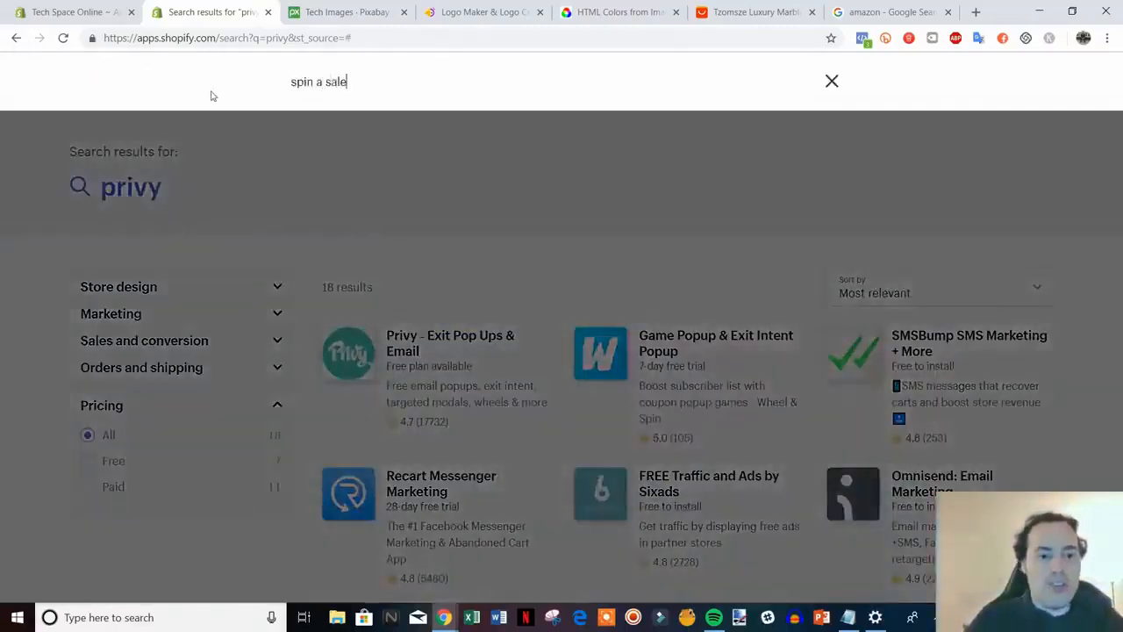
key("Return")
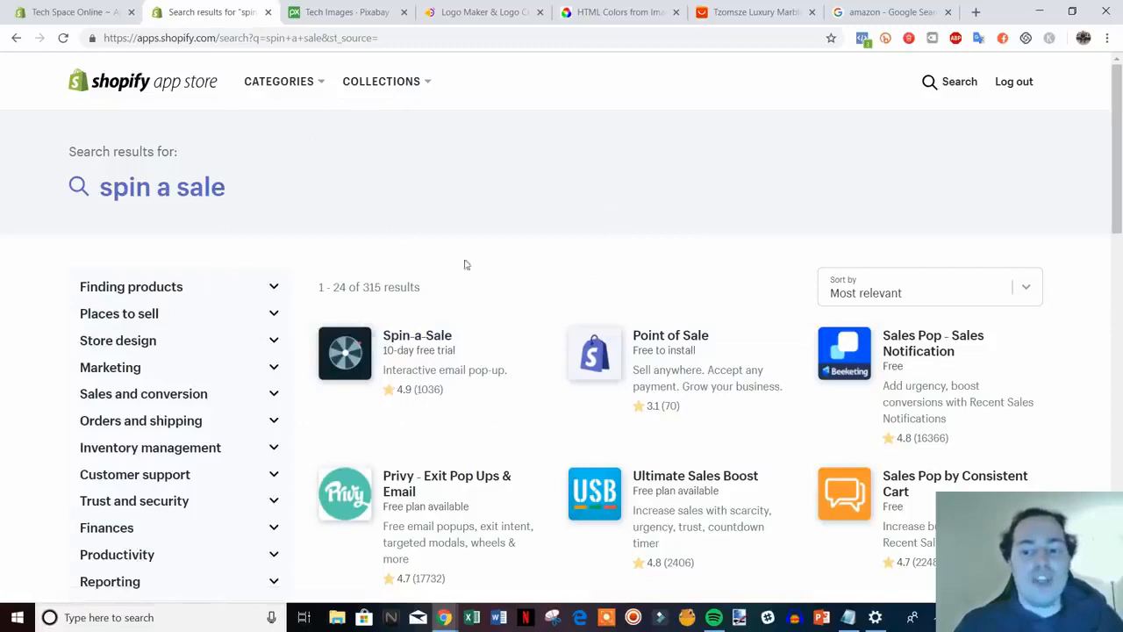
Close the App Store search tab and browse the admin Apps page's recommended apps, such as Oberlo and Kit
left_click(100, 12)
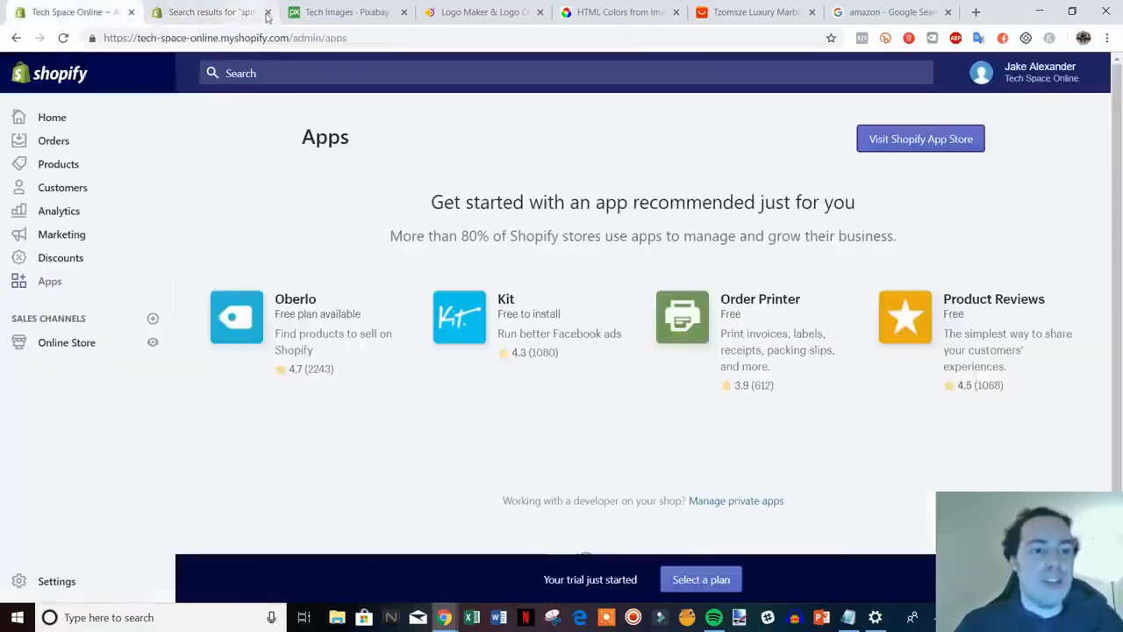
left_click(268, 14)
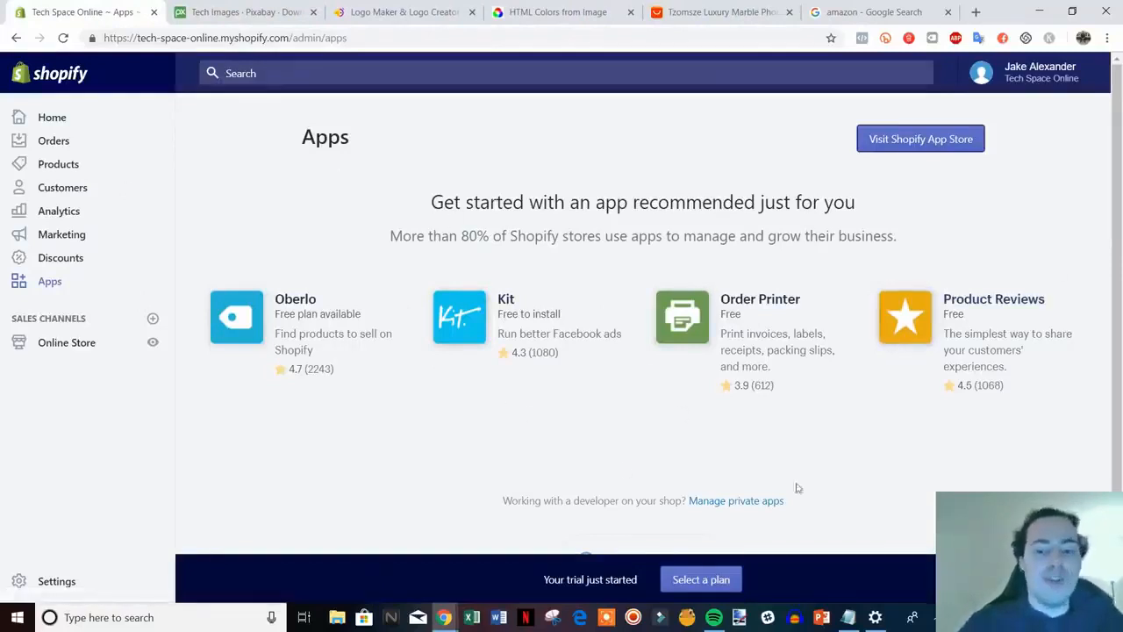
scroll(790, 483, "down", 1)
scroll(790, 479, "up", 1)
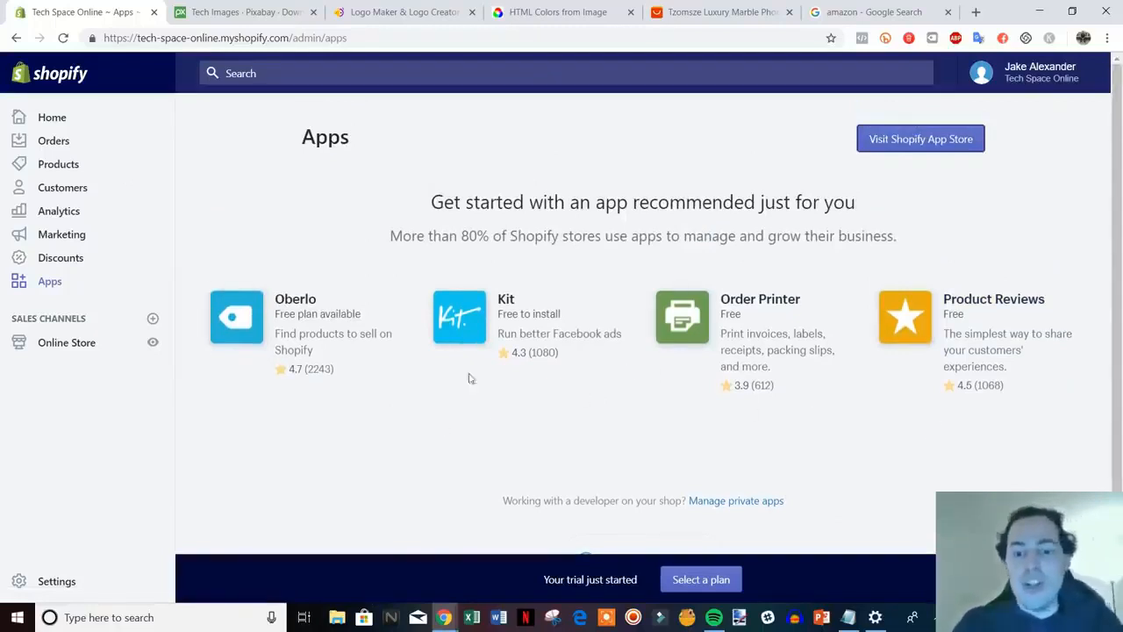
scroll(304, 399, "down", 1)
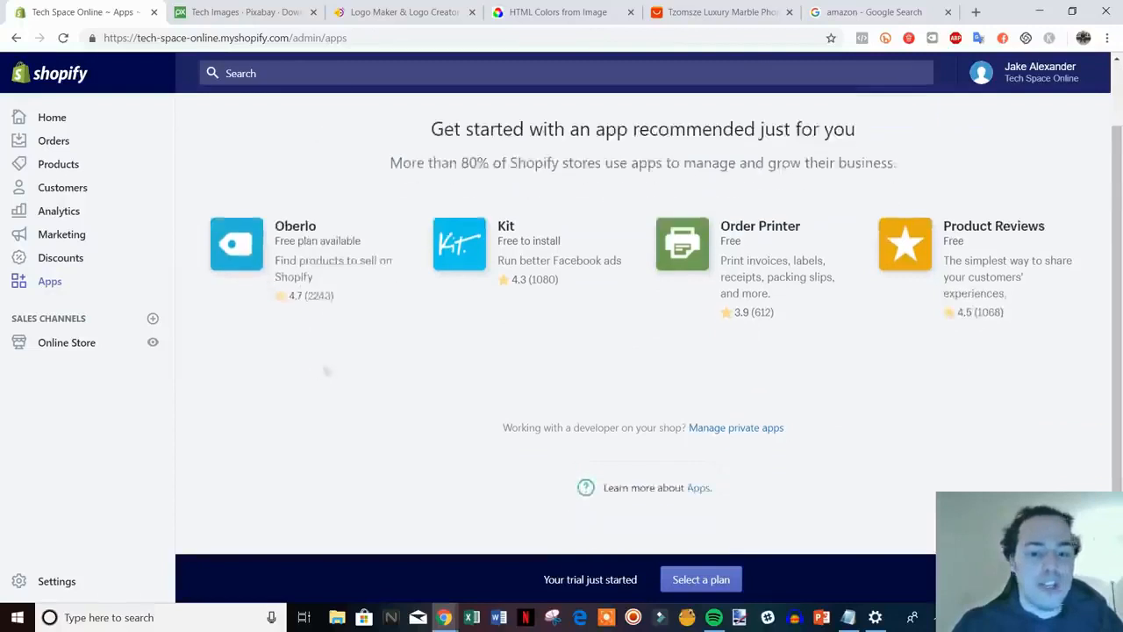
Compare the Basic Shopify ($29), Shopify ($79) and Advanced Shopify ($299) monthly plans
left_click(701, 580)
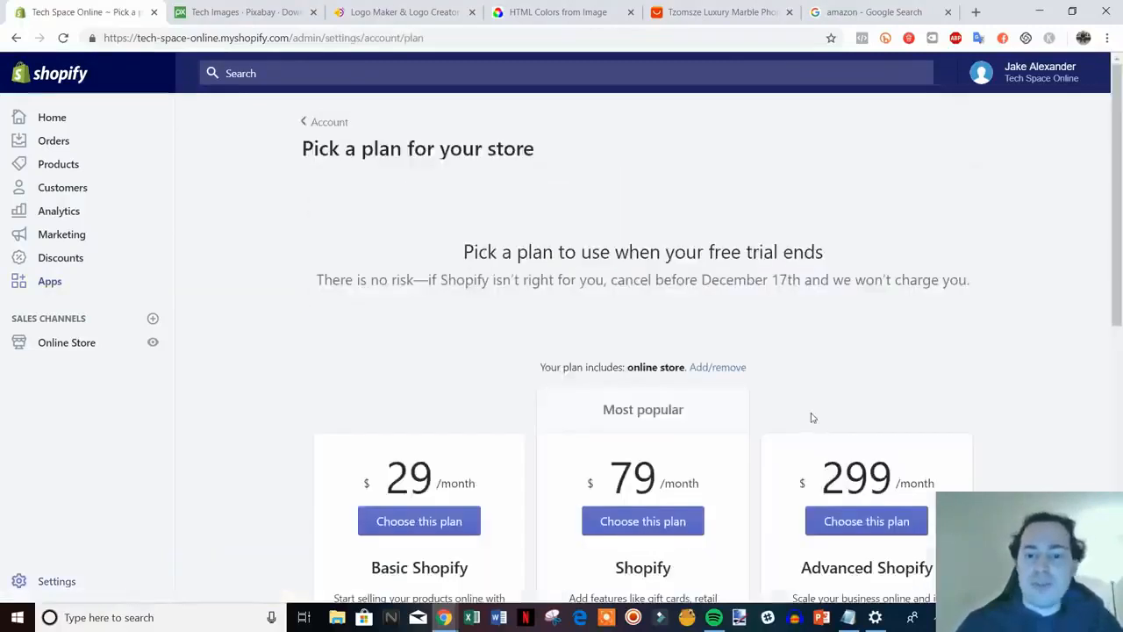
scroll(1024, 343, "down", 3)
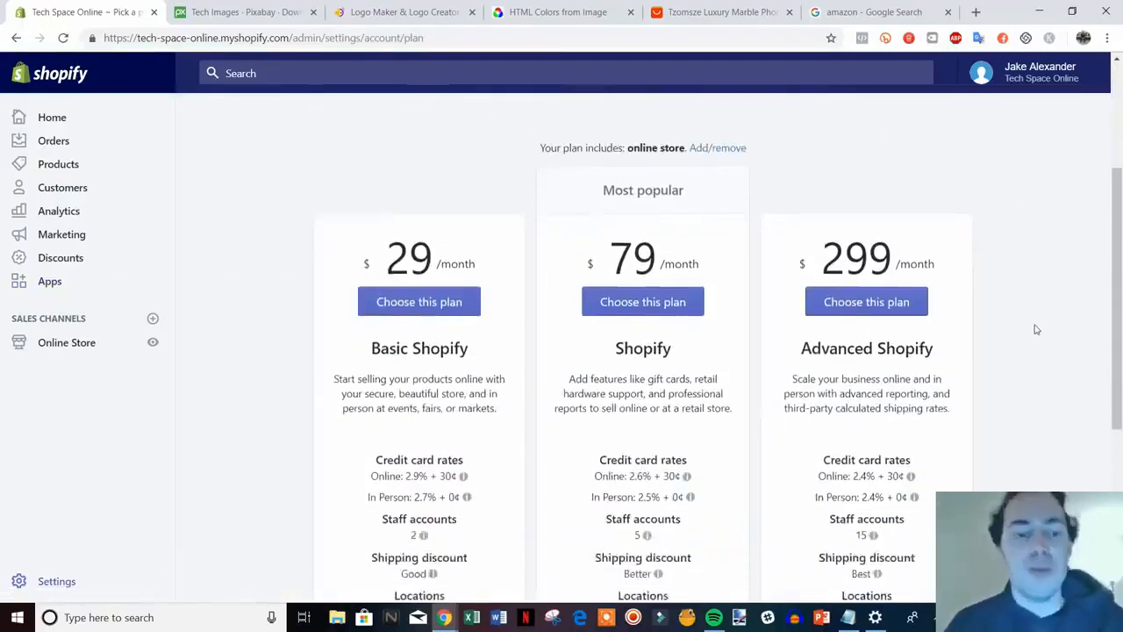
scroll(1037, 342, "down", 1)
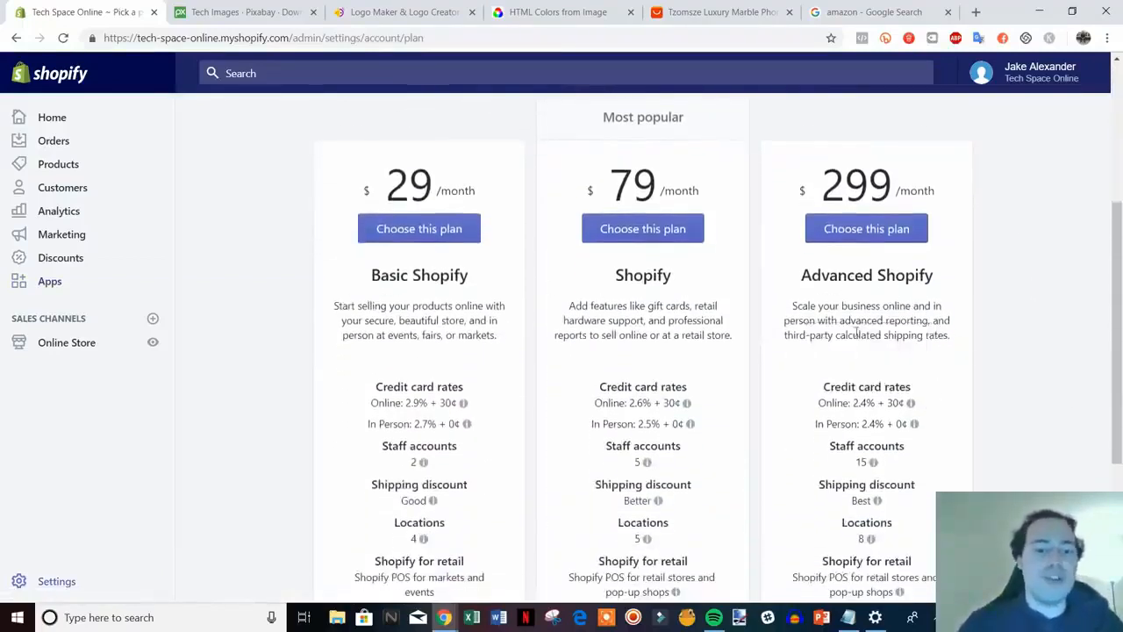
scroll(1086, 394, "down", 1)
scroll(1075, 381, "up", 1)
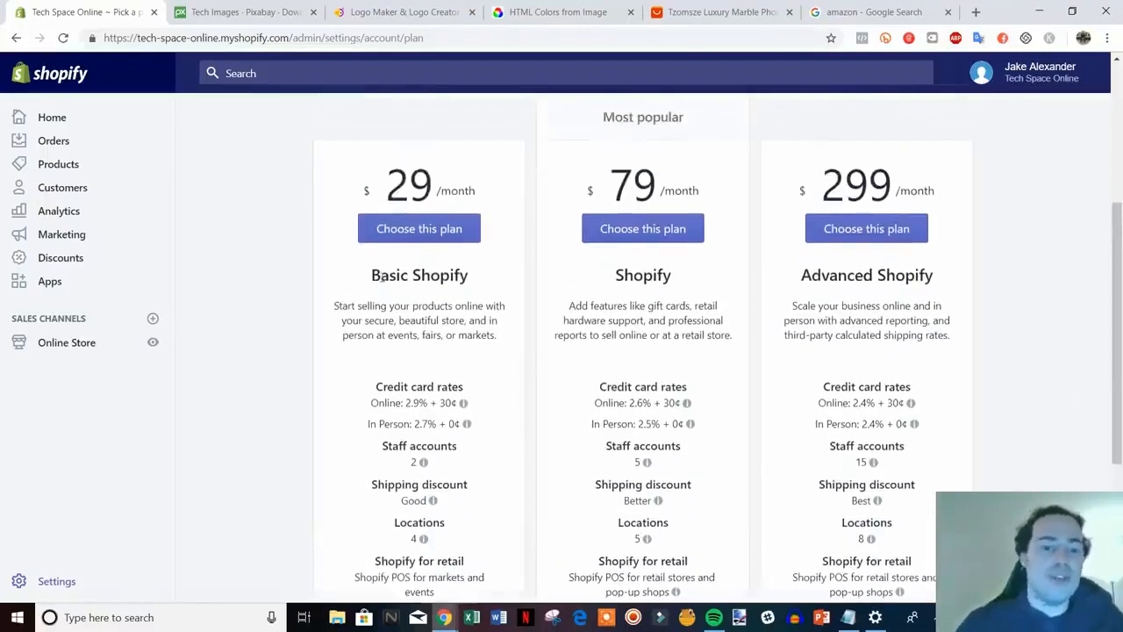
scroll(469, 372, "down", 1)
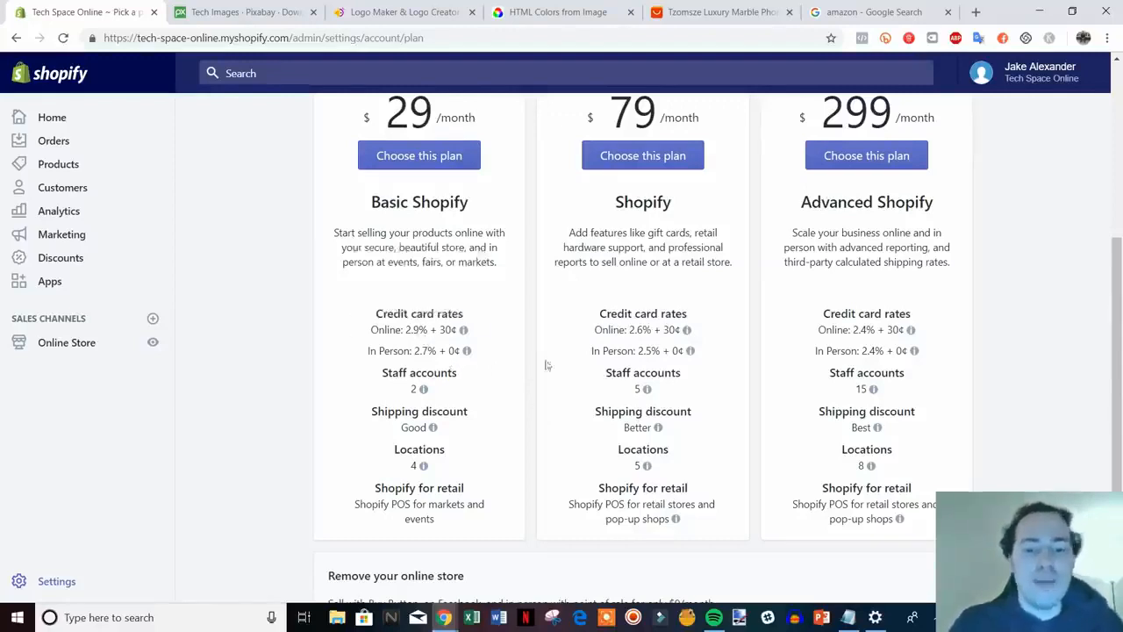
mouse_move(651, 332)
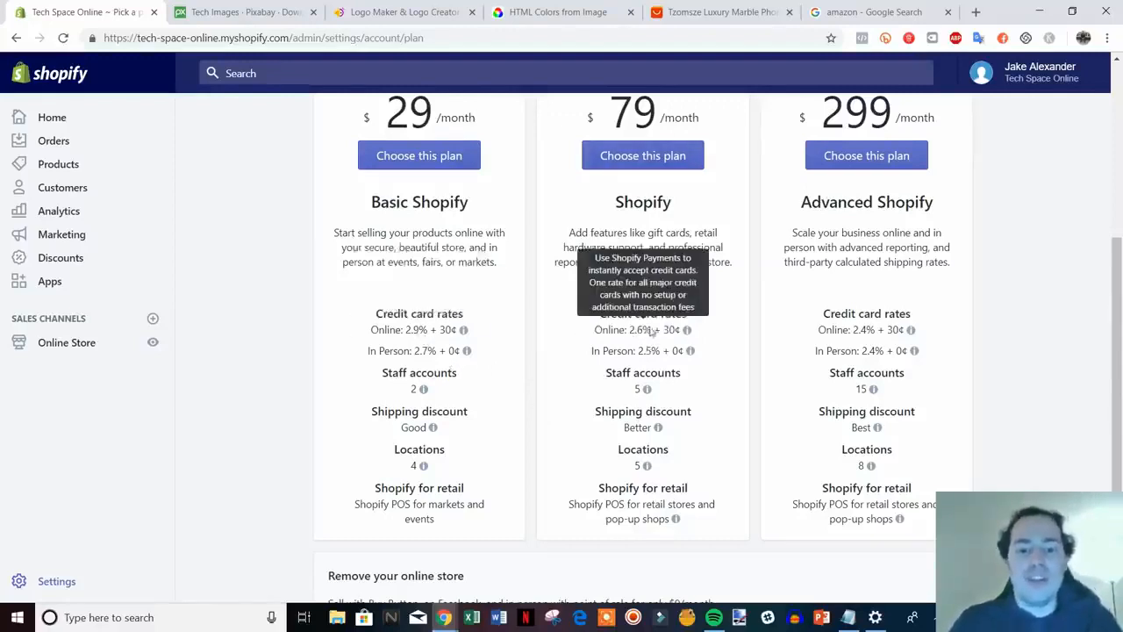
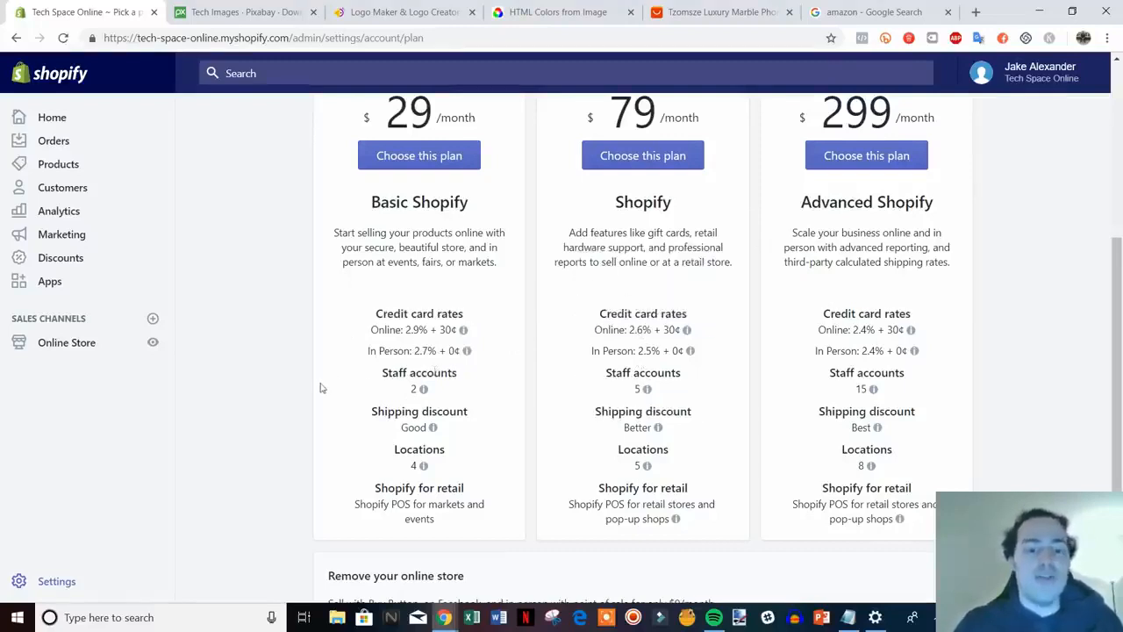
Review the $29, $79 and $299 plans, then open the live Tech Space Online store in a new tab
scroll(319, 387, "up", 2)
scroll(293, 389, "down", 1)
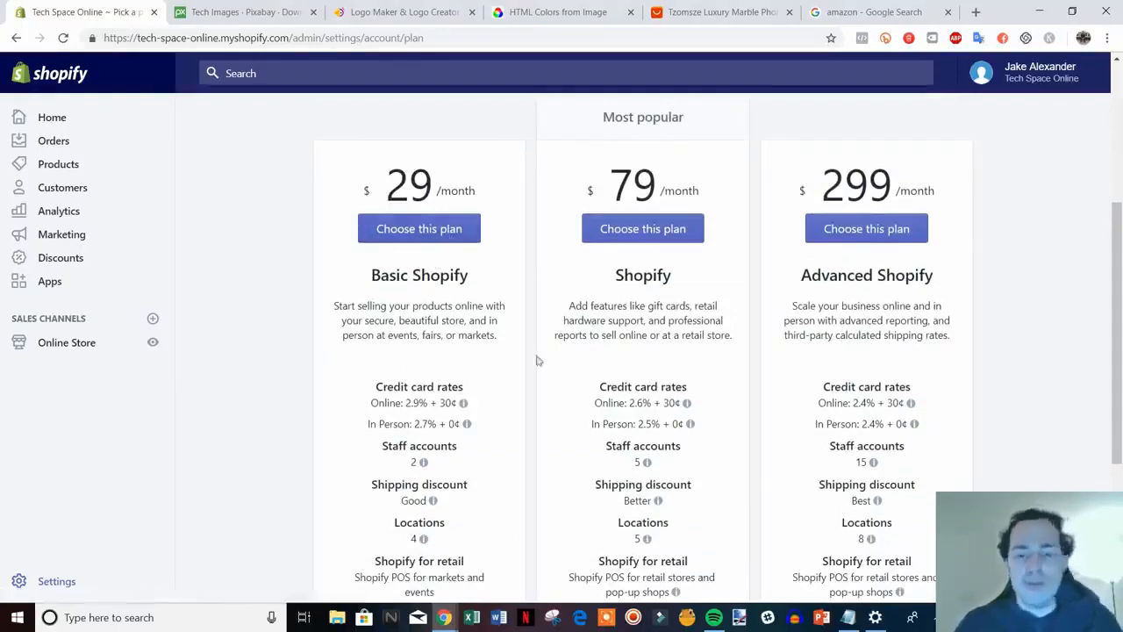
scroll(960, 418, "up", 2)
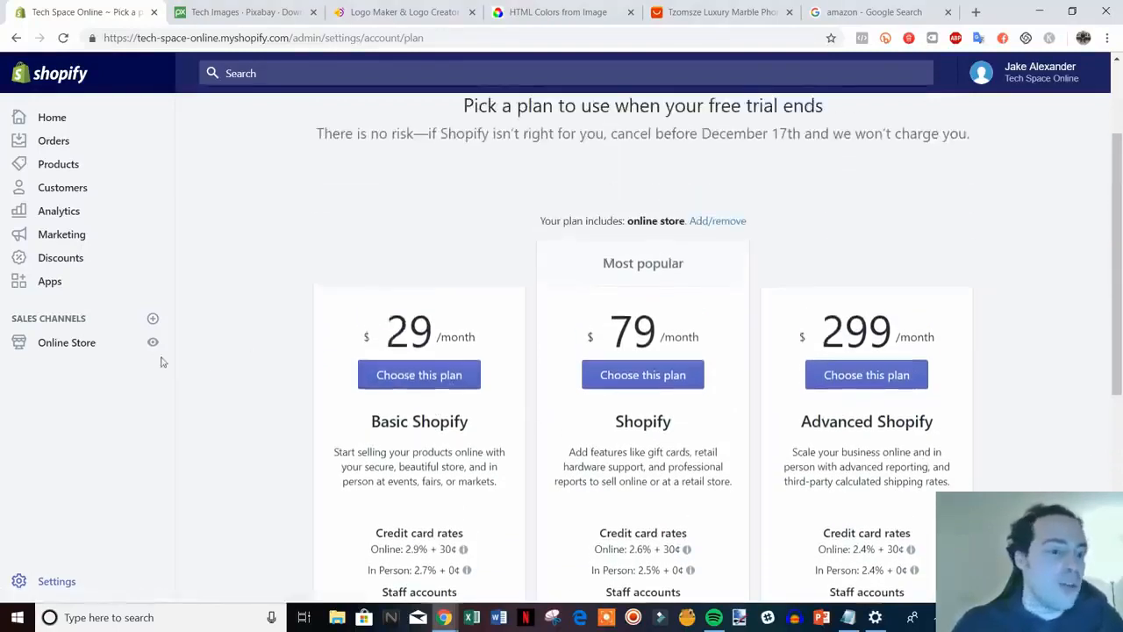
left_click(151, 342)
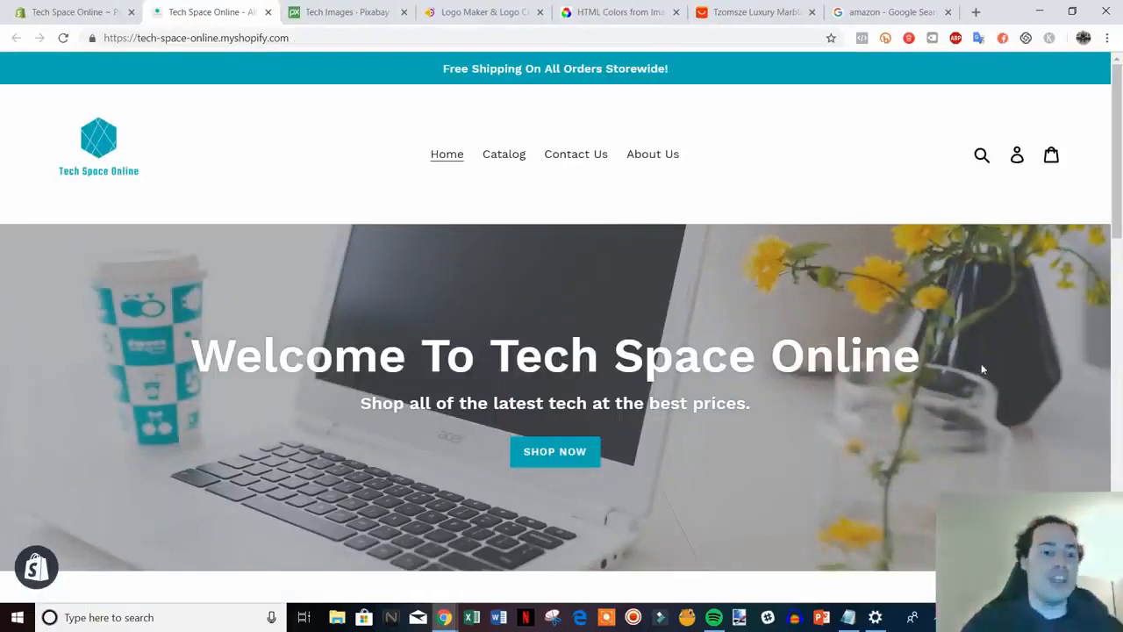
scroll(981, 394, "down", 1)
scroll(981, 399, "up", 1)
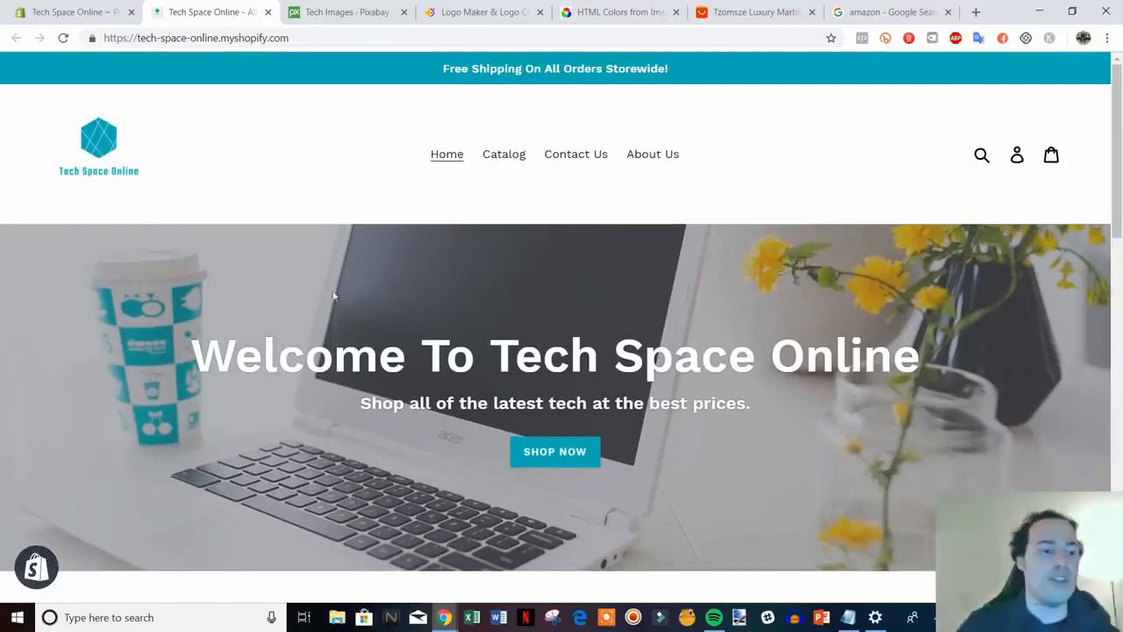
left_click(463, 14)
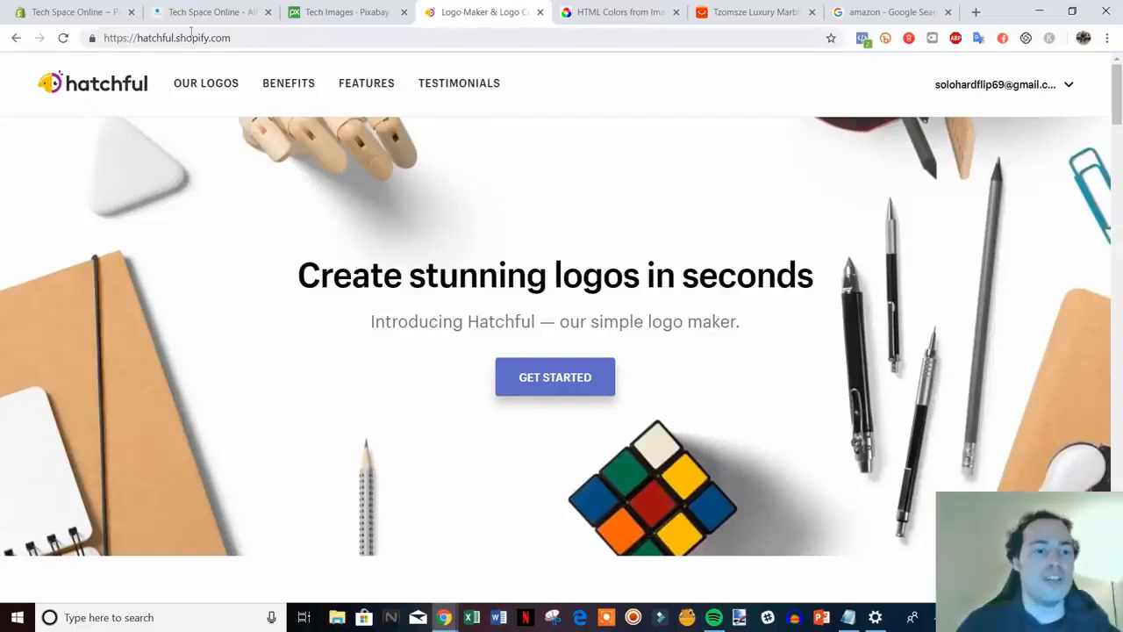
left_click(215, 13)
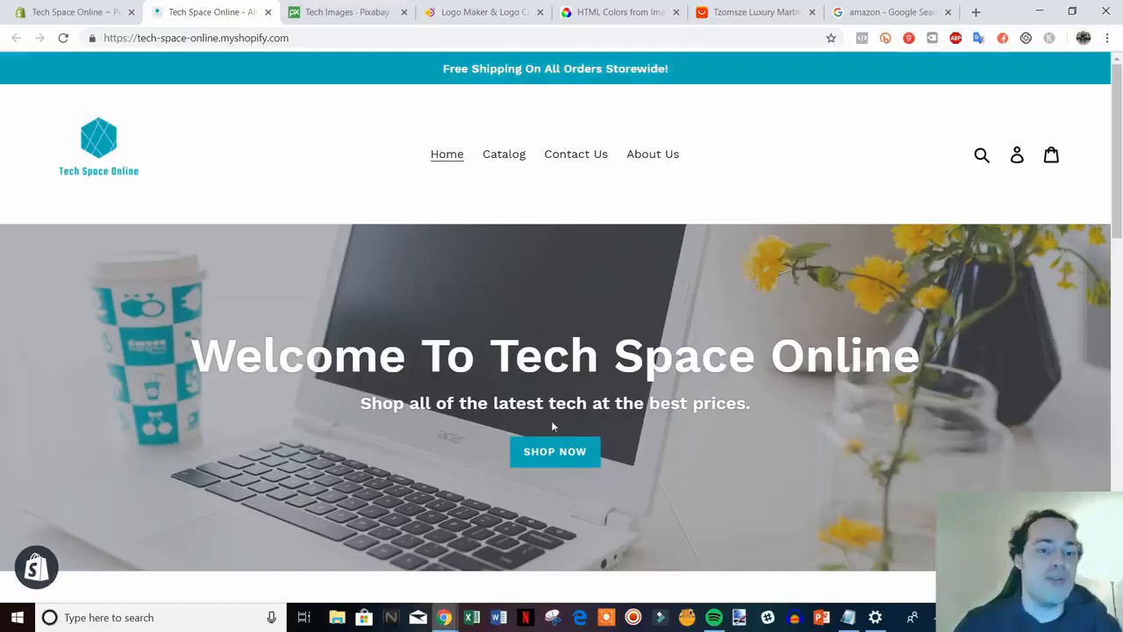
scroll(933, 459, "down", 3)
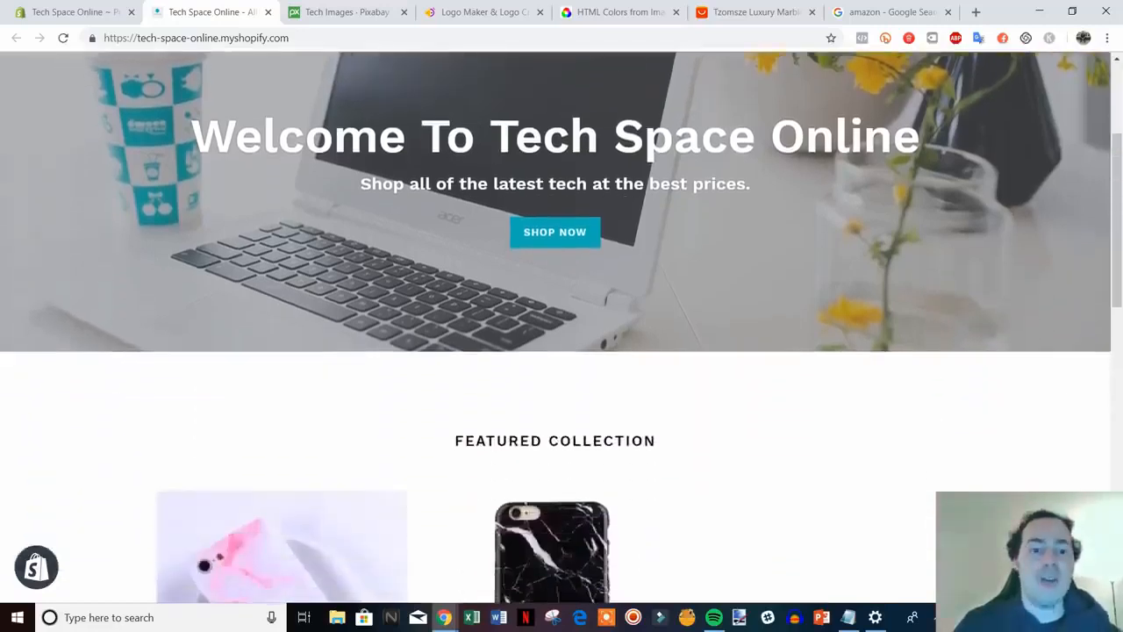
scroll(390, 226, "up", 1)
left_click(351, 13)
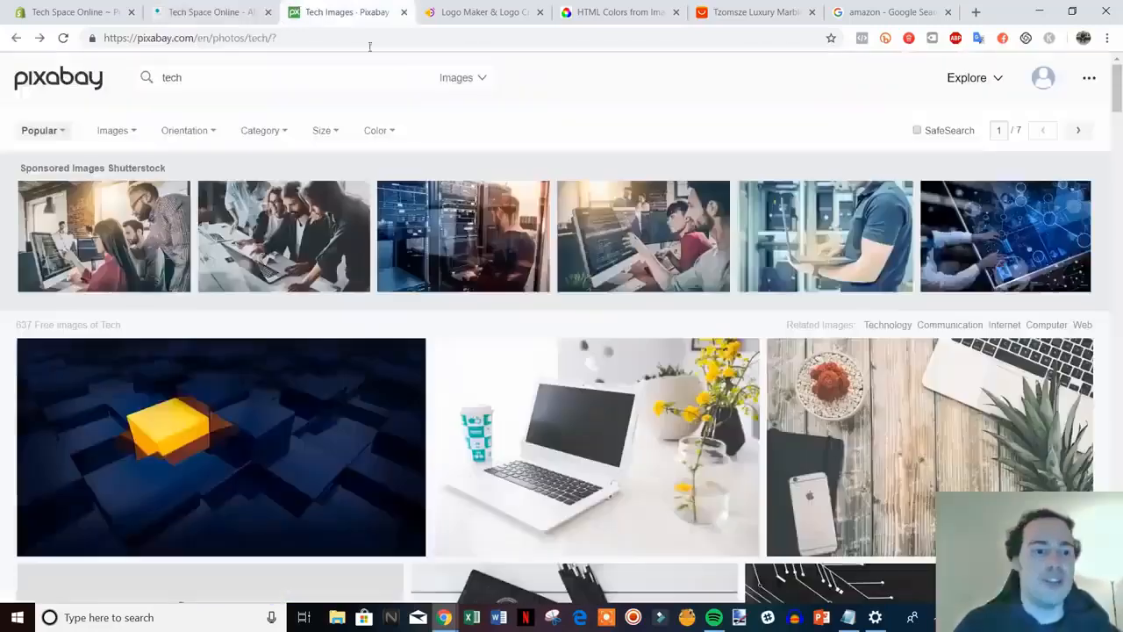
left_click(215, 13)
scroll(946, 403, "down", 6)
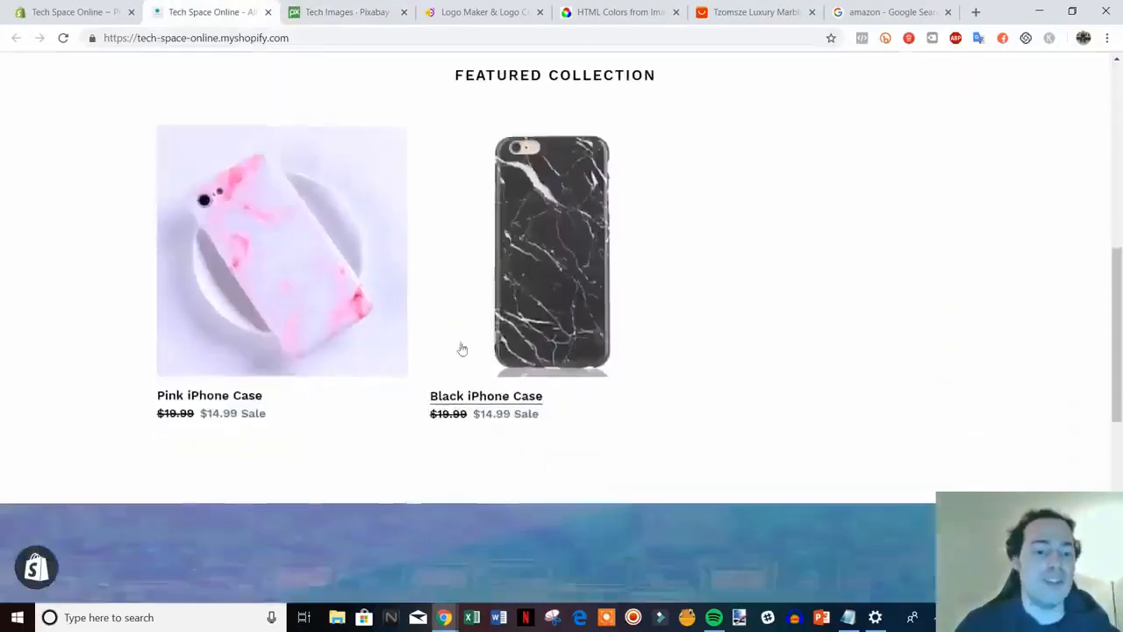
scroll(483, 371, "down", 5)
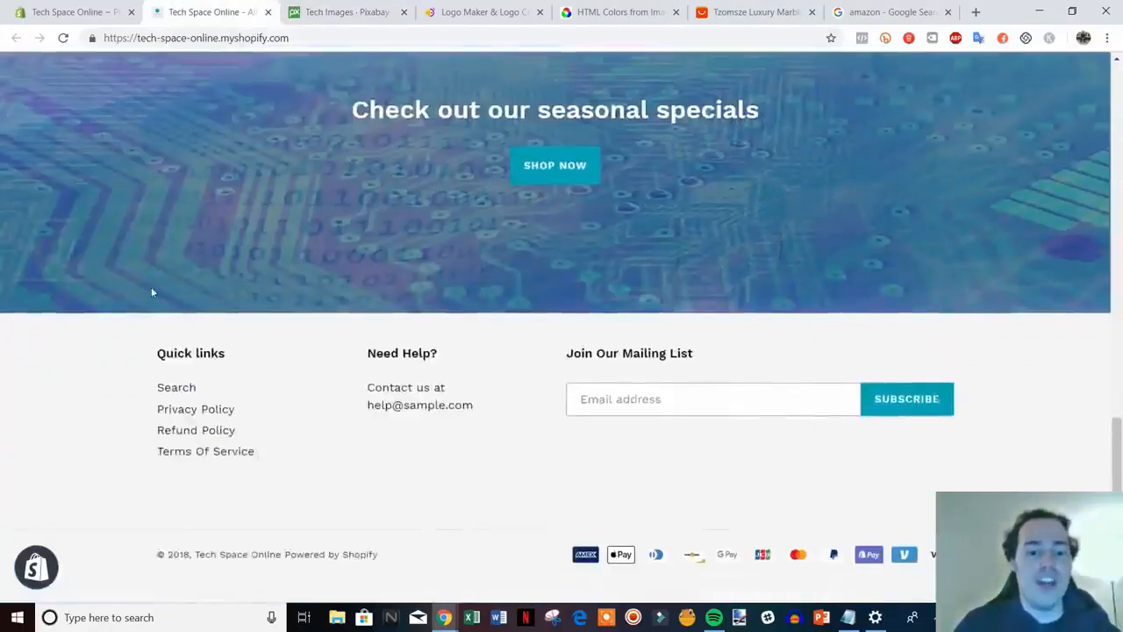
scroll(587, 521, "up", 6)
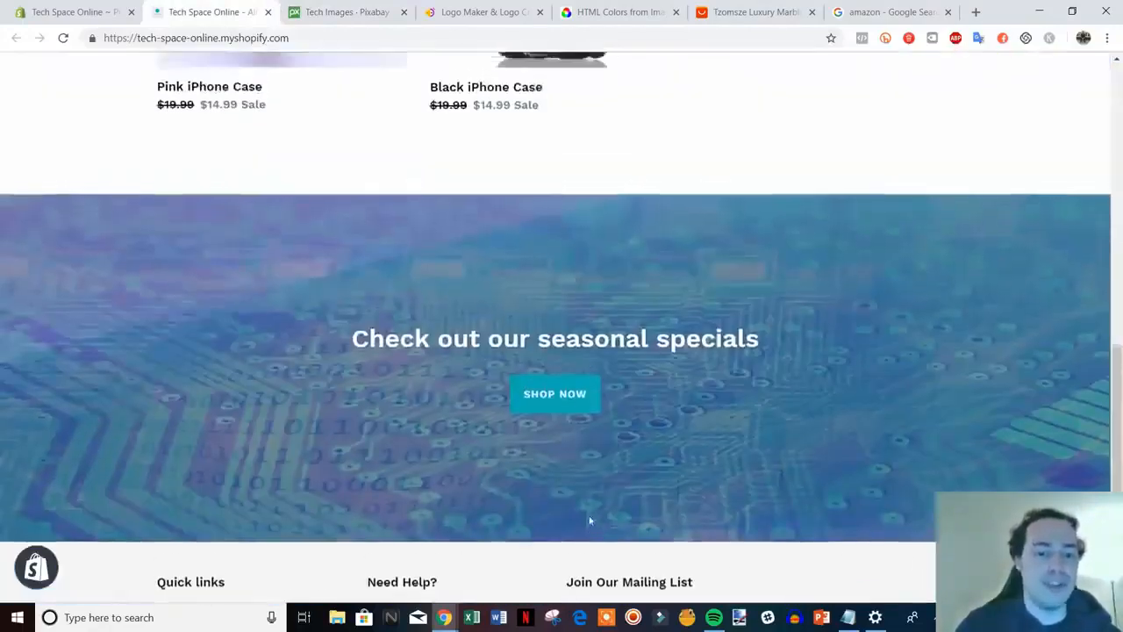
scroll(745, 504, "up", 3)
scroll(815, 499, "down", 2)
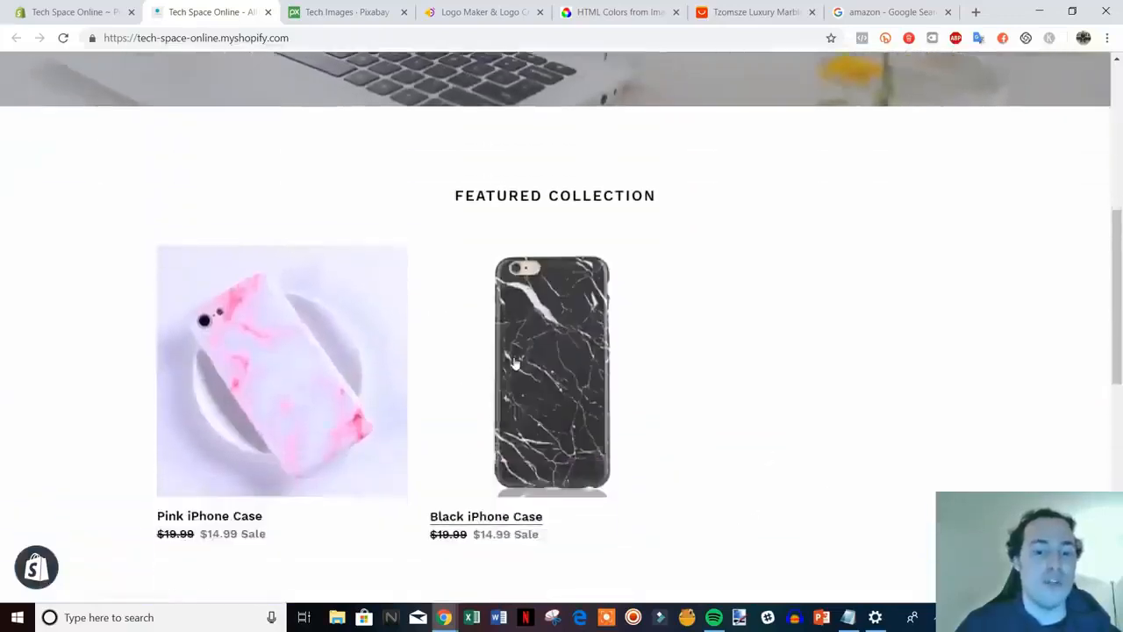
Browse the Black iPhone Case page showing its $14.99 sale price, then return via the store logo
left_click(519, 367)
scroll(939, 377, "down", 2)
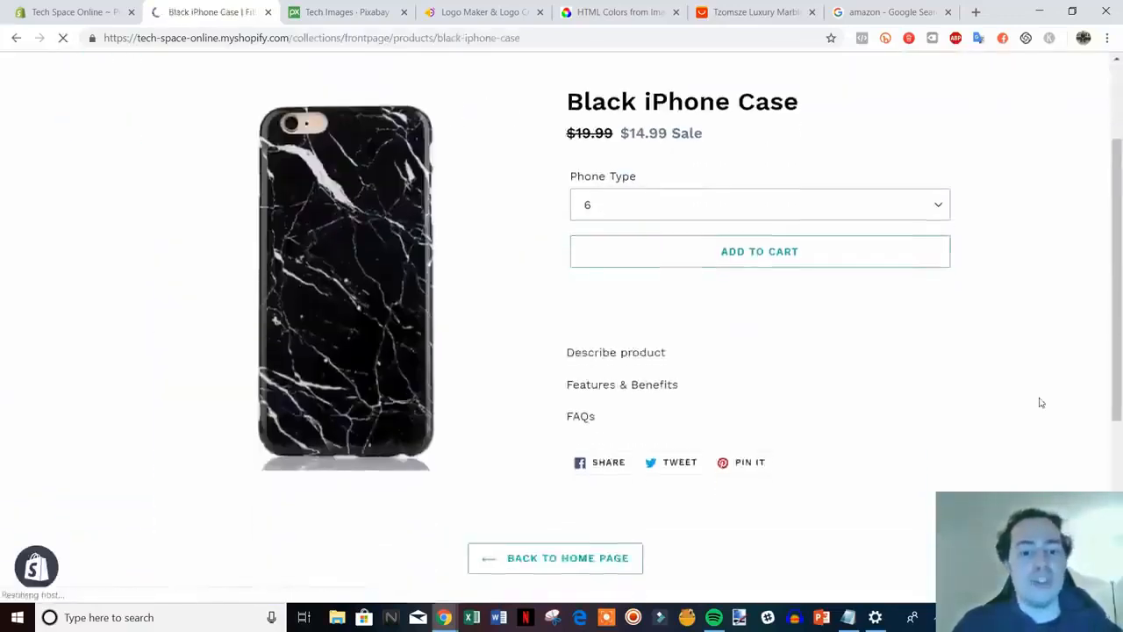
scroll(965, 391, "down", 1)
scroll(973, 401, "up", 3)
scroll(978, 398, "down", 3)
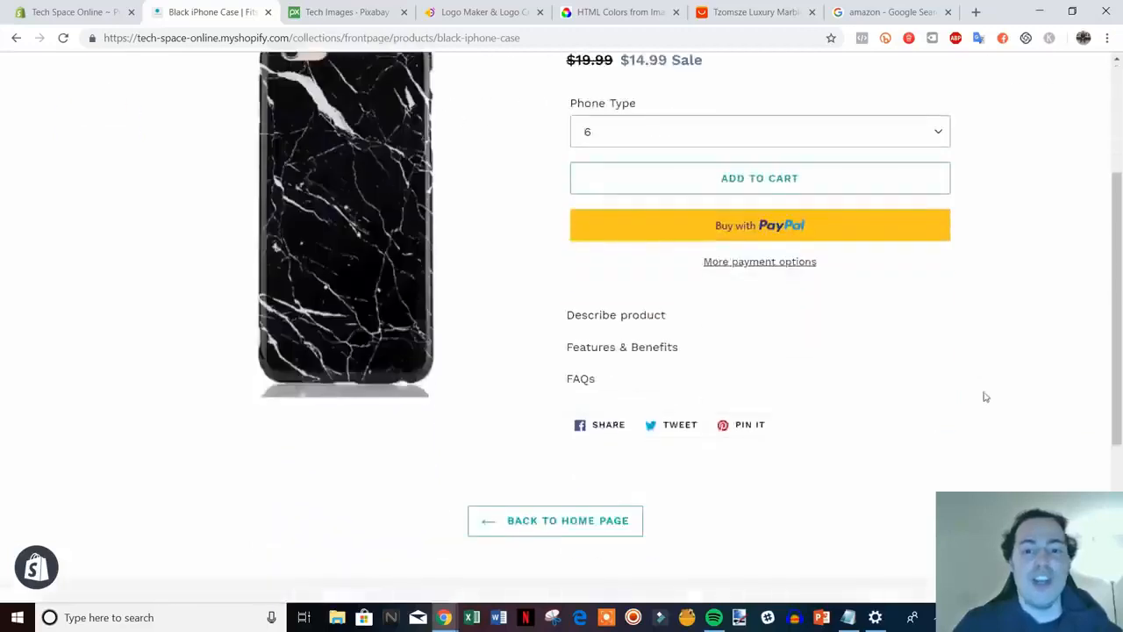
scroll(983, 396, "up", 1)
scroll(569, 456, "up", 1)
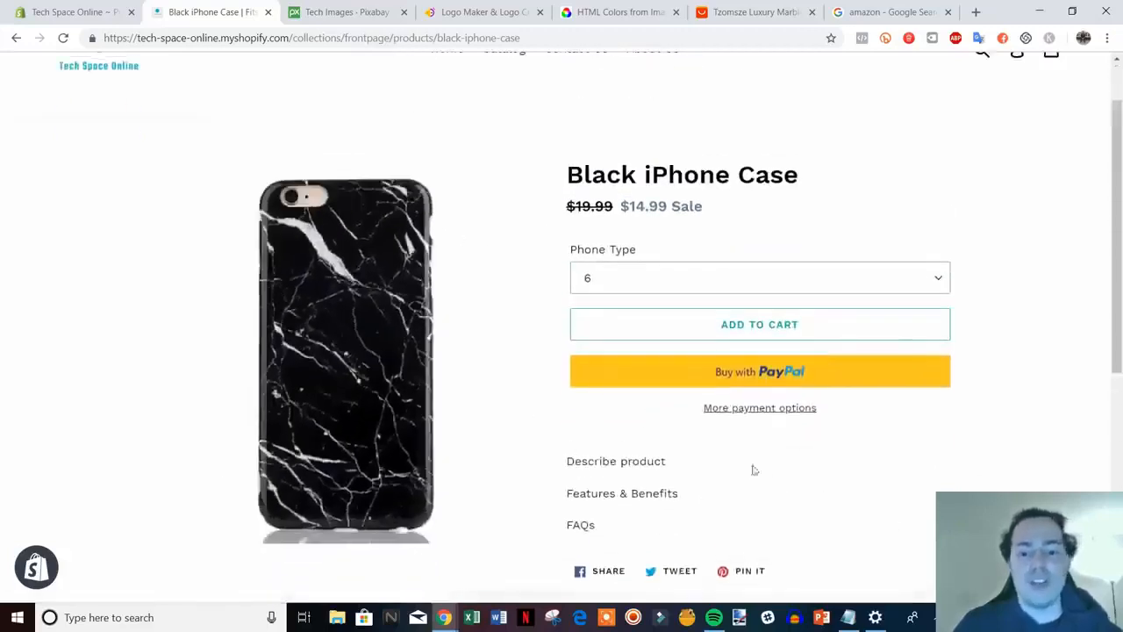
scroll(828, 413, "down", 3)
scroll(939, 442, "up", 2)
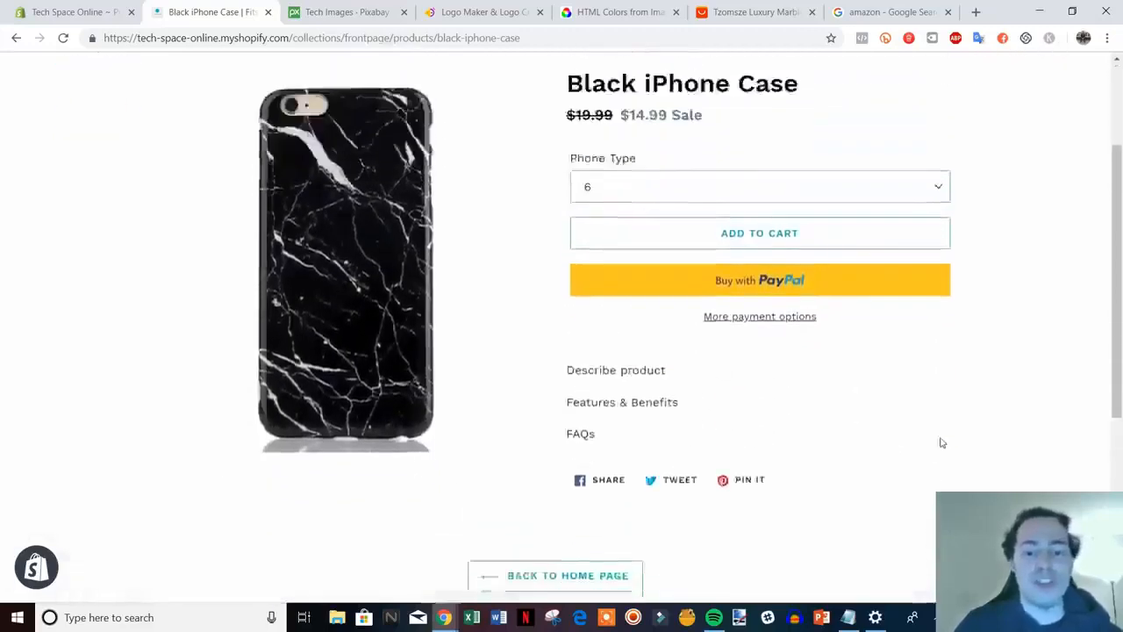
scroll(1006, 447, "down", 4)
scroll(1014, 447, "up", 2)
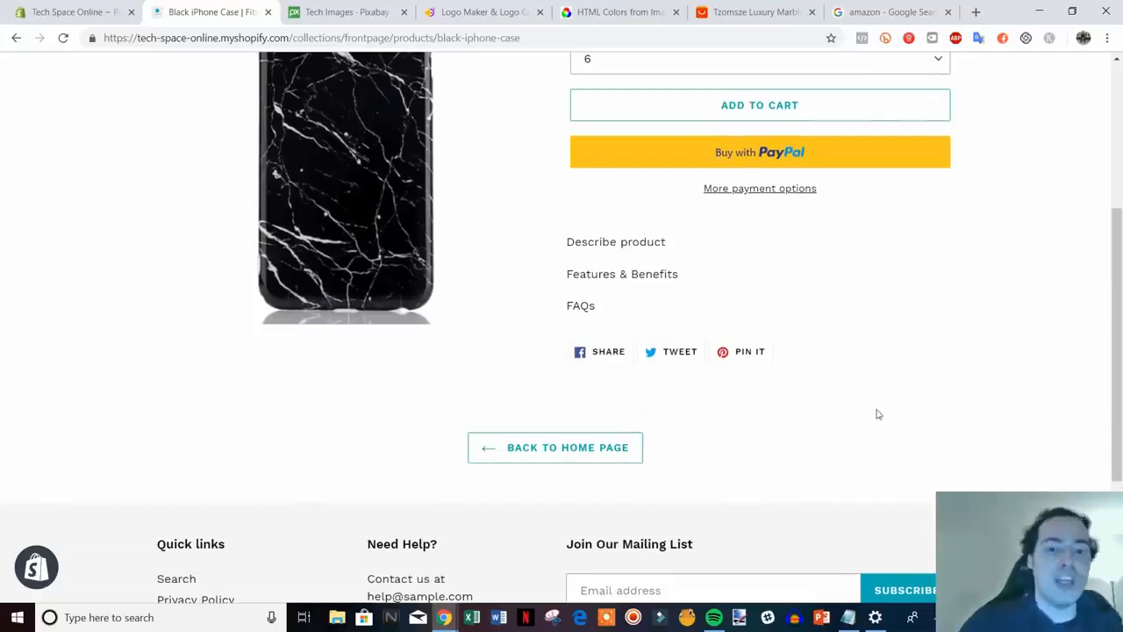
scroll(877, 413, "up", 3)
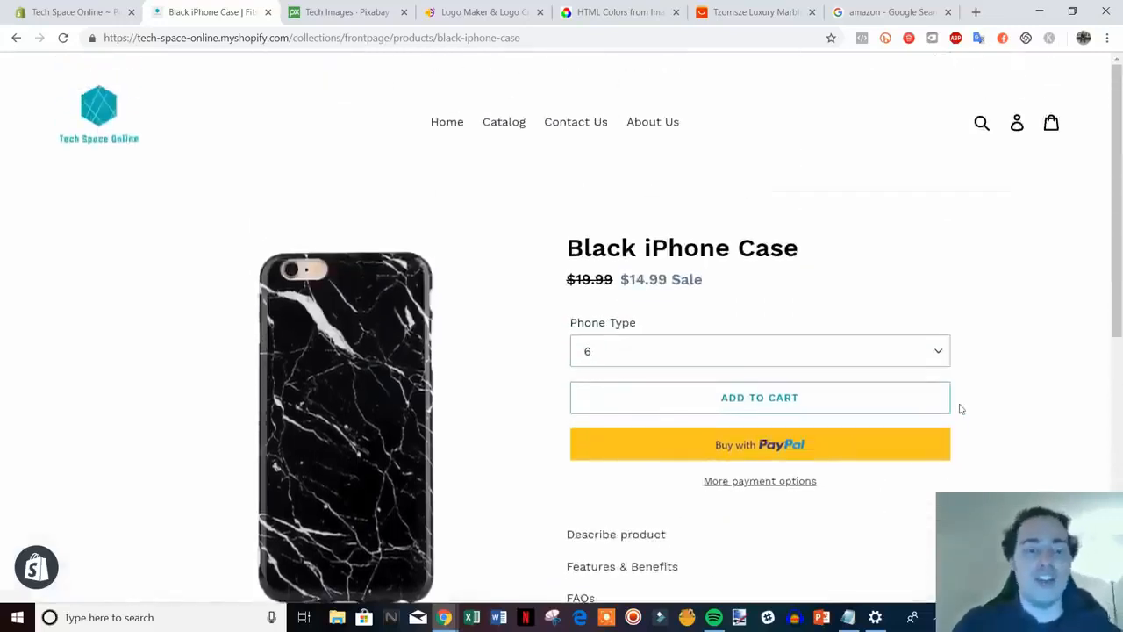
left_click(76, 123)
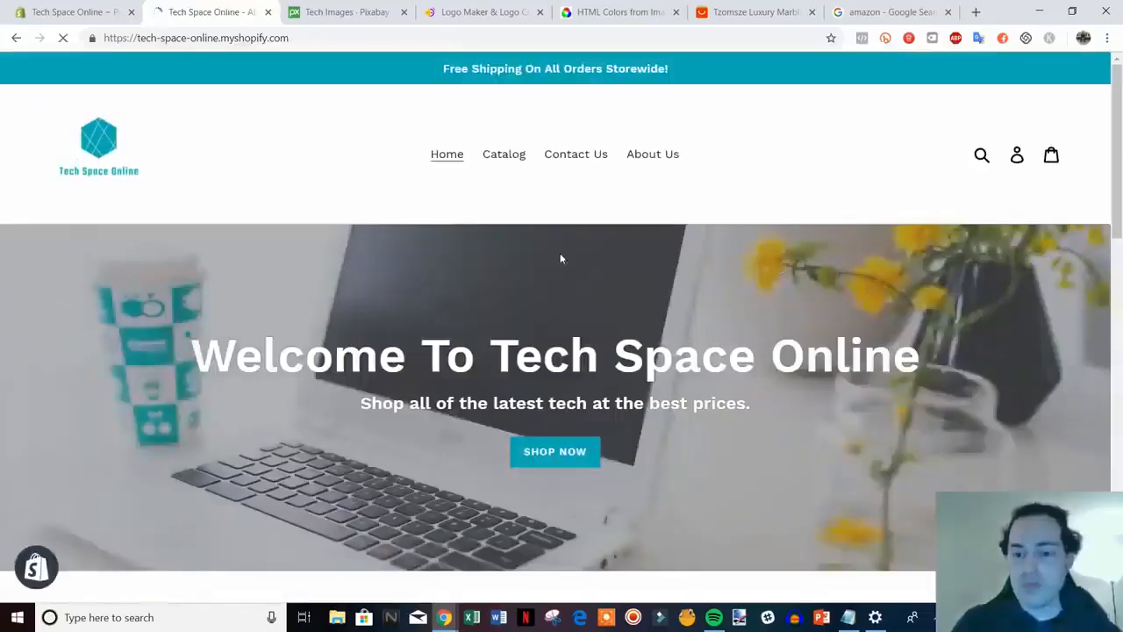
scroll(830, 311, "down", 3)
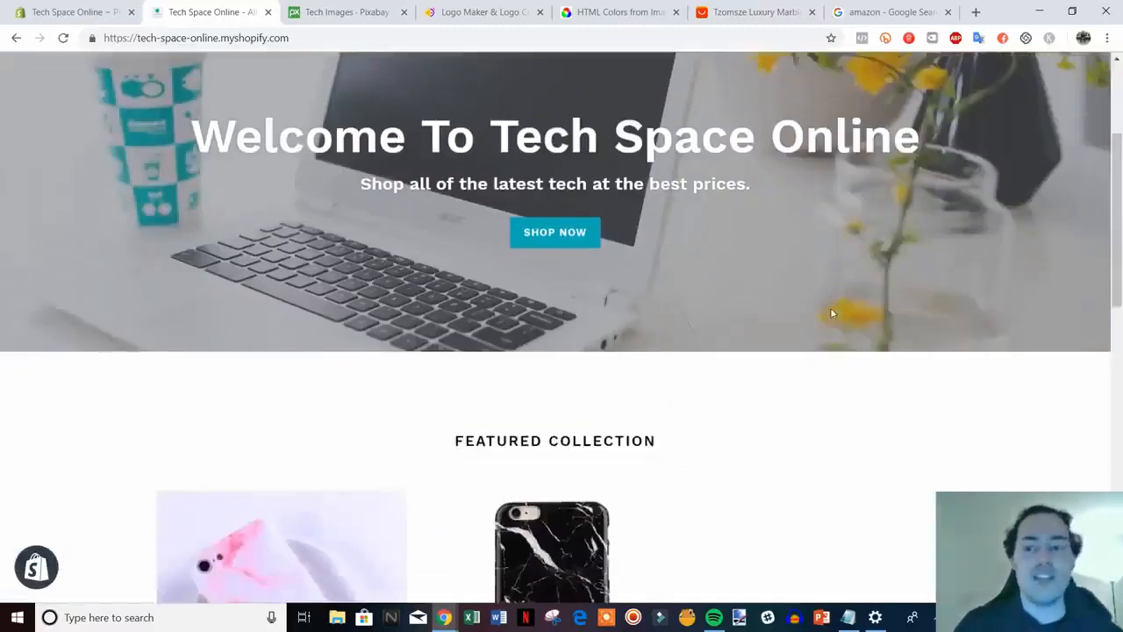
scroll(841, 305, "up", 3)
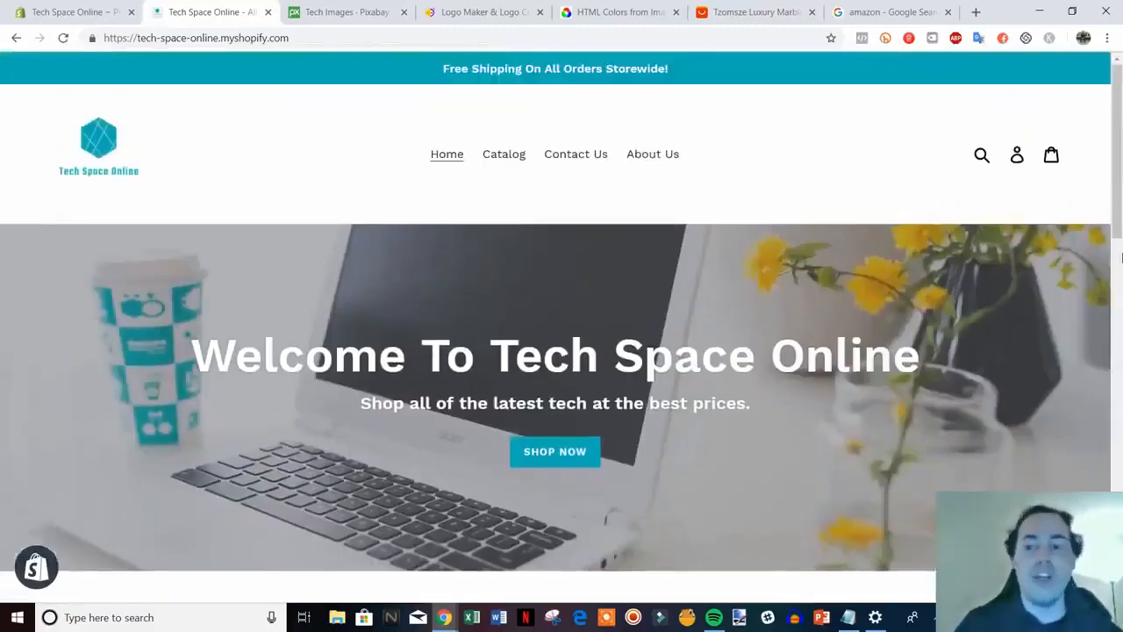